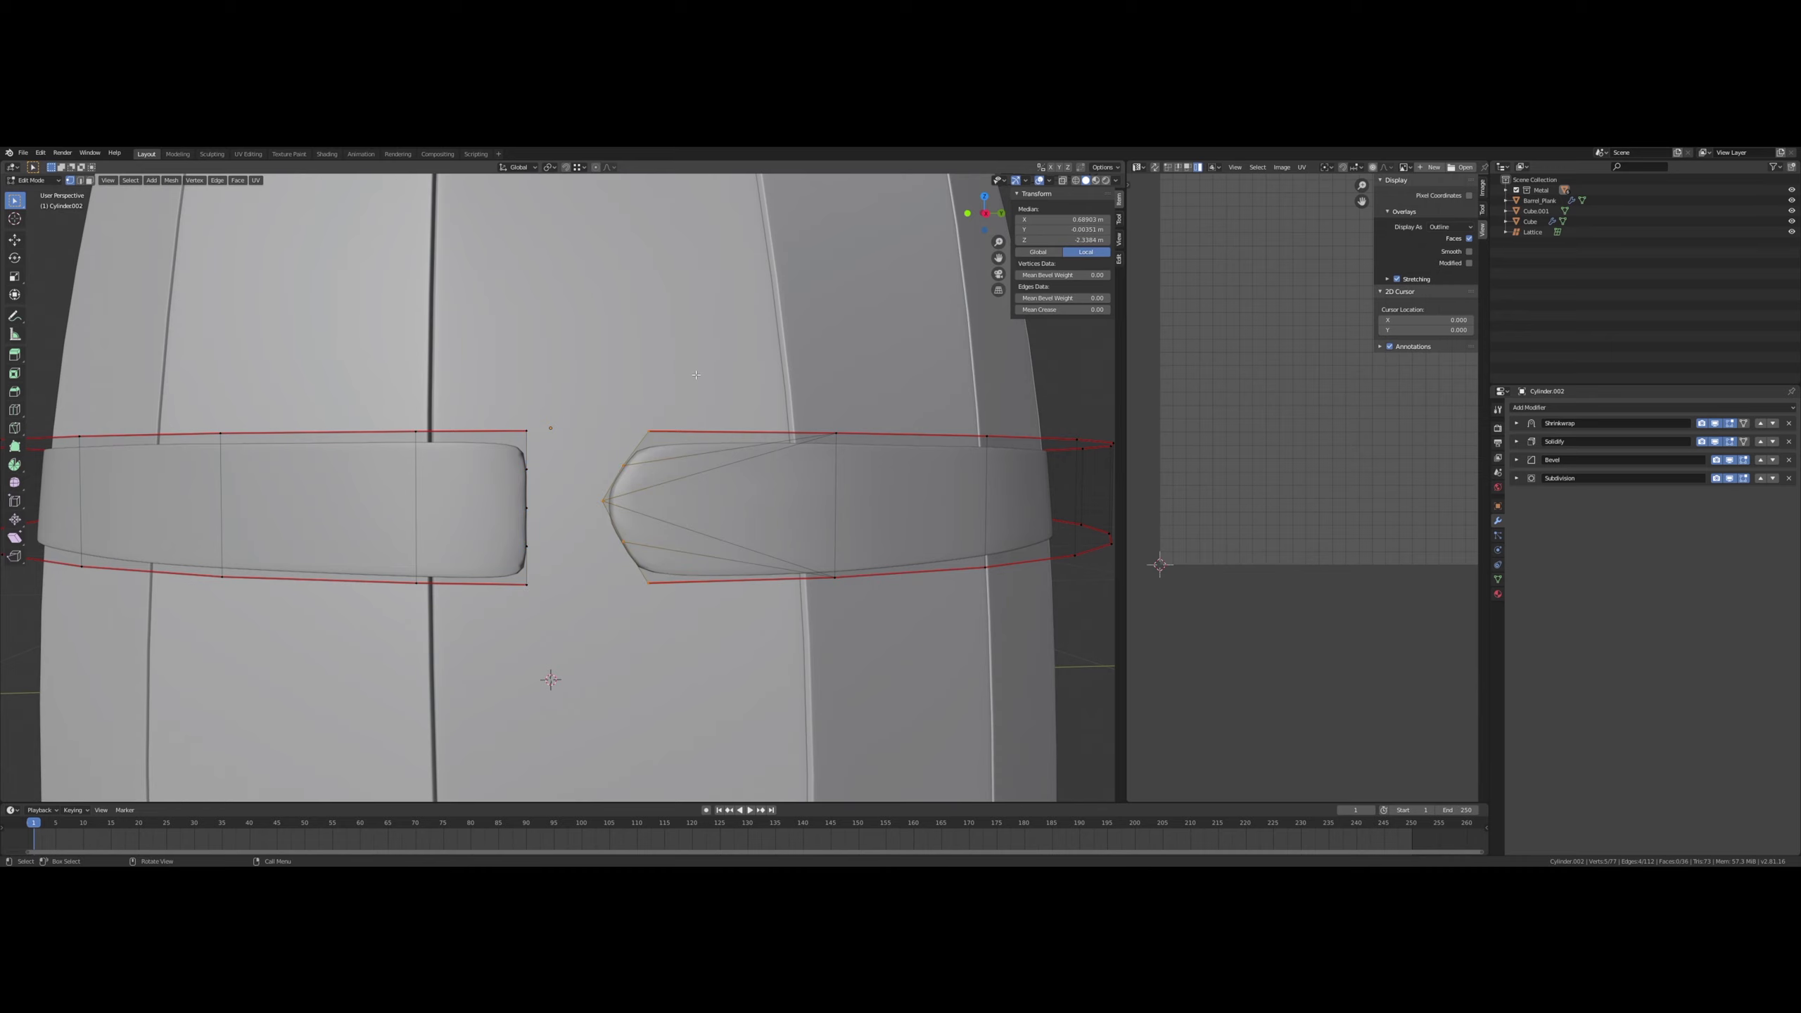
- Move the pointed end of the metal band along the Y axis to widen the gap between the band's two ends
key("g")
key("y")
left_click(739, 409)
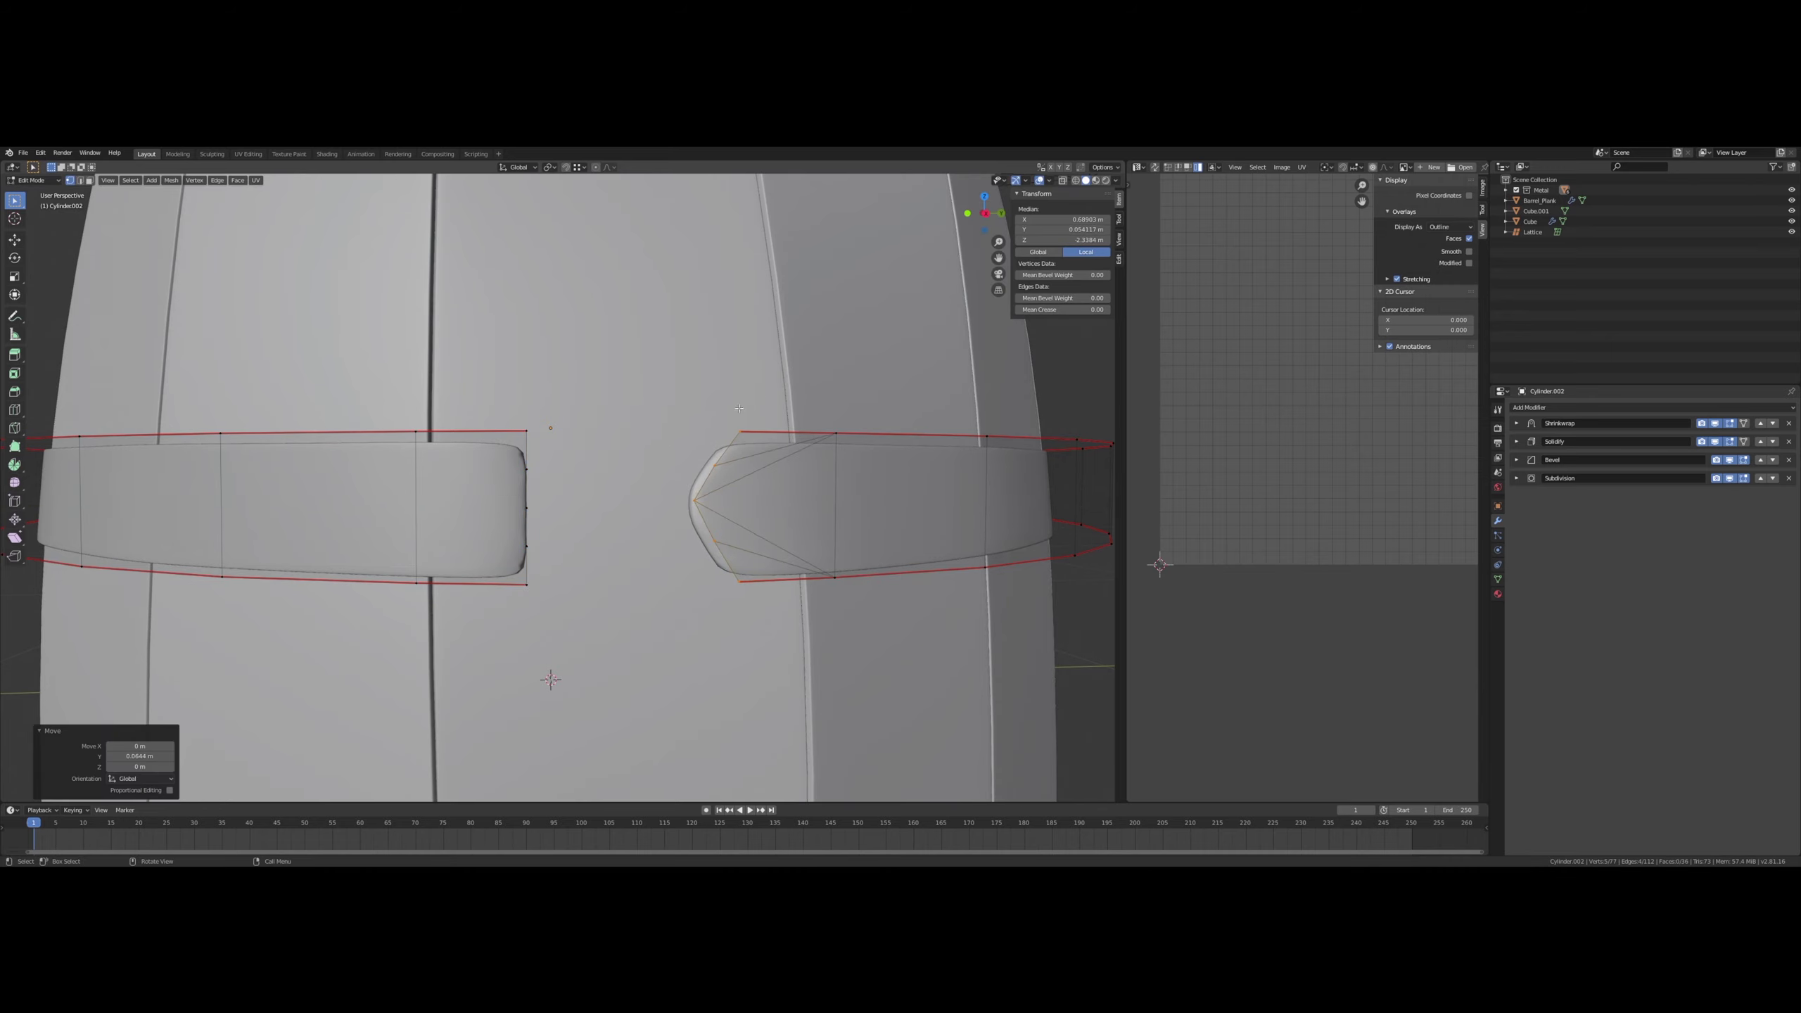
- Knife-cut two edges from the square end of the band to the upper vertex of its last edge loop
left_click_drag(470, 628, 550, 424)
scroll(551, 424, "up", 2)
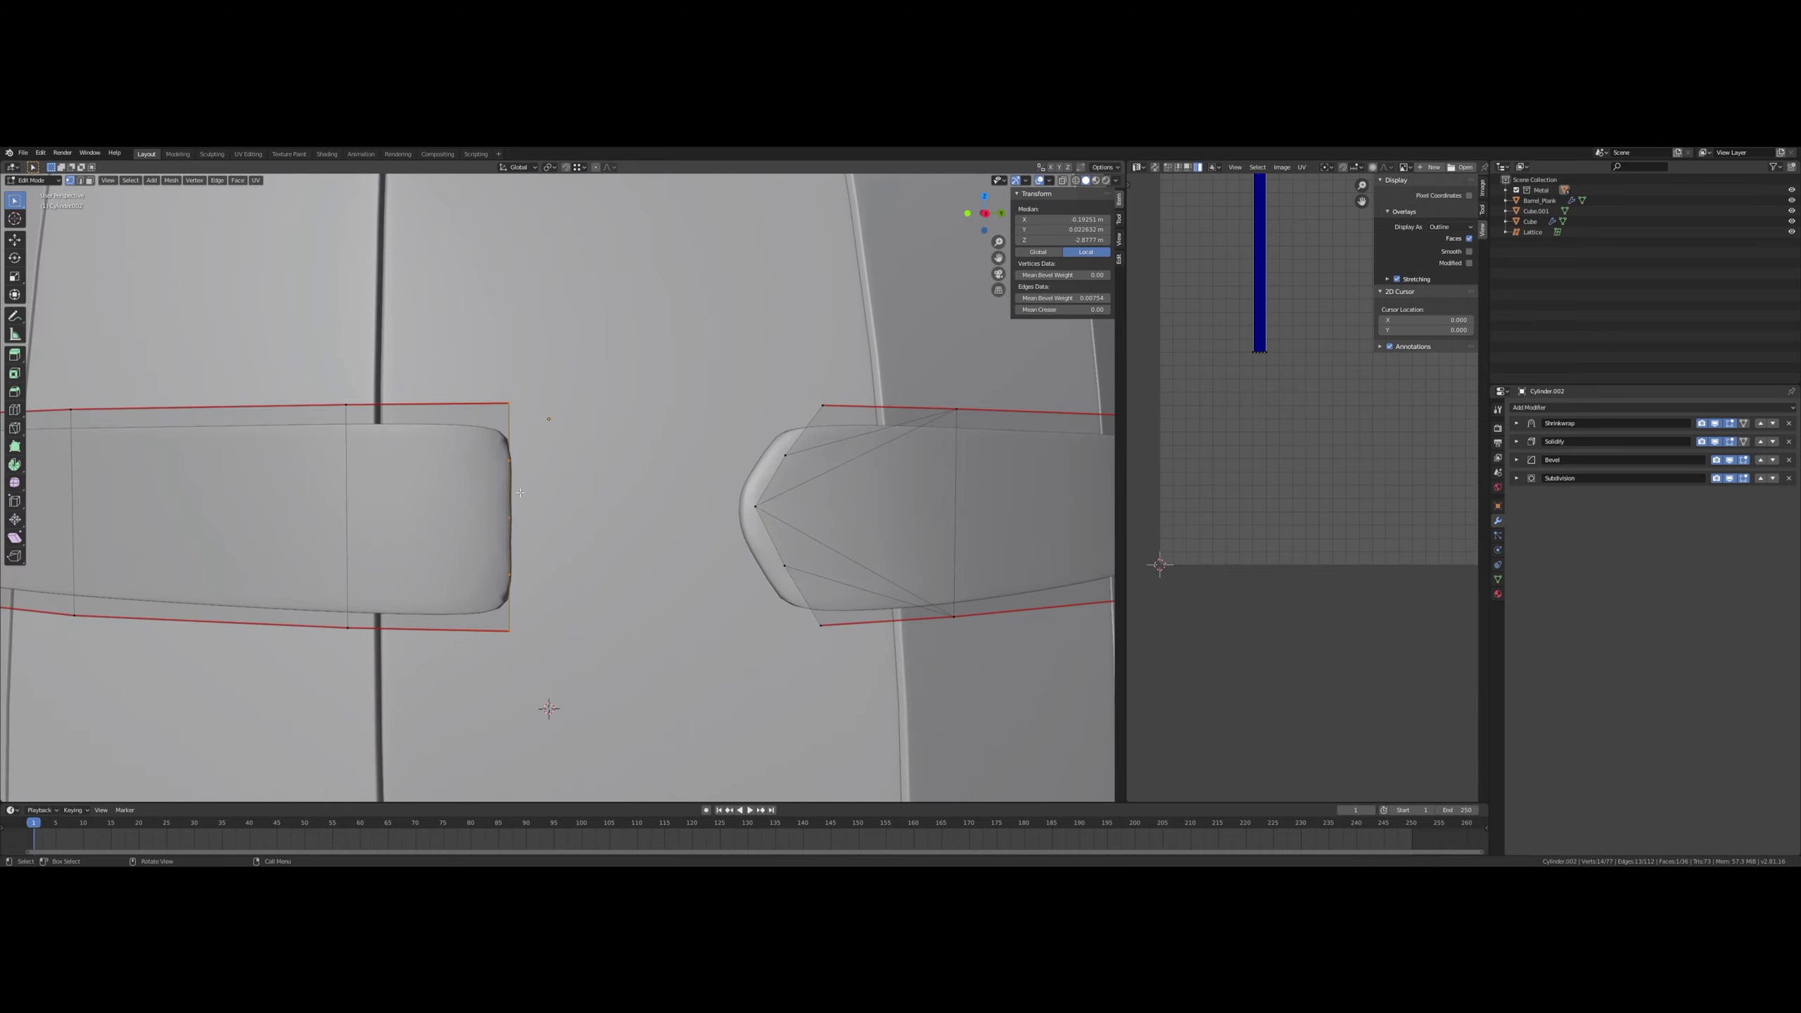
middle_click_drag(538, 484, 596, 502, "shift")
key("k")
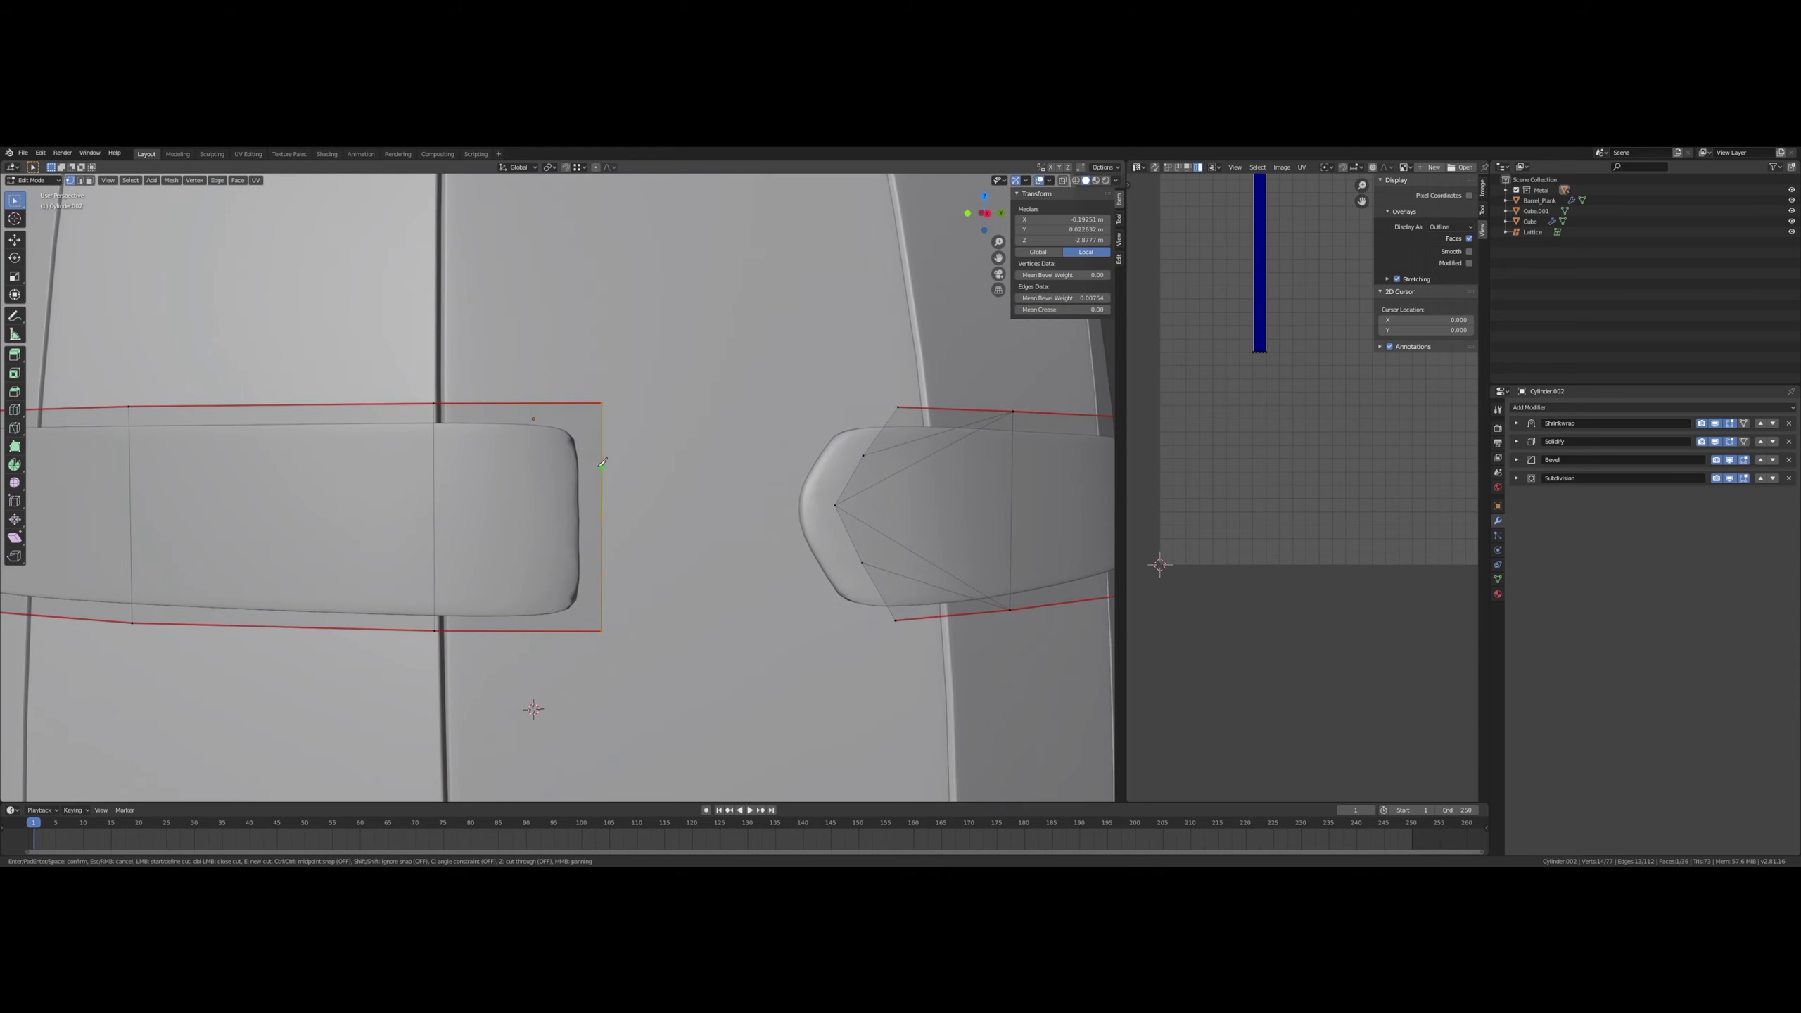
left_click(435, 404)
key("Return")
key("k")
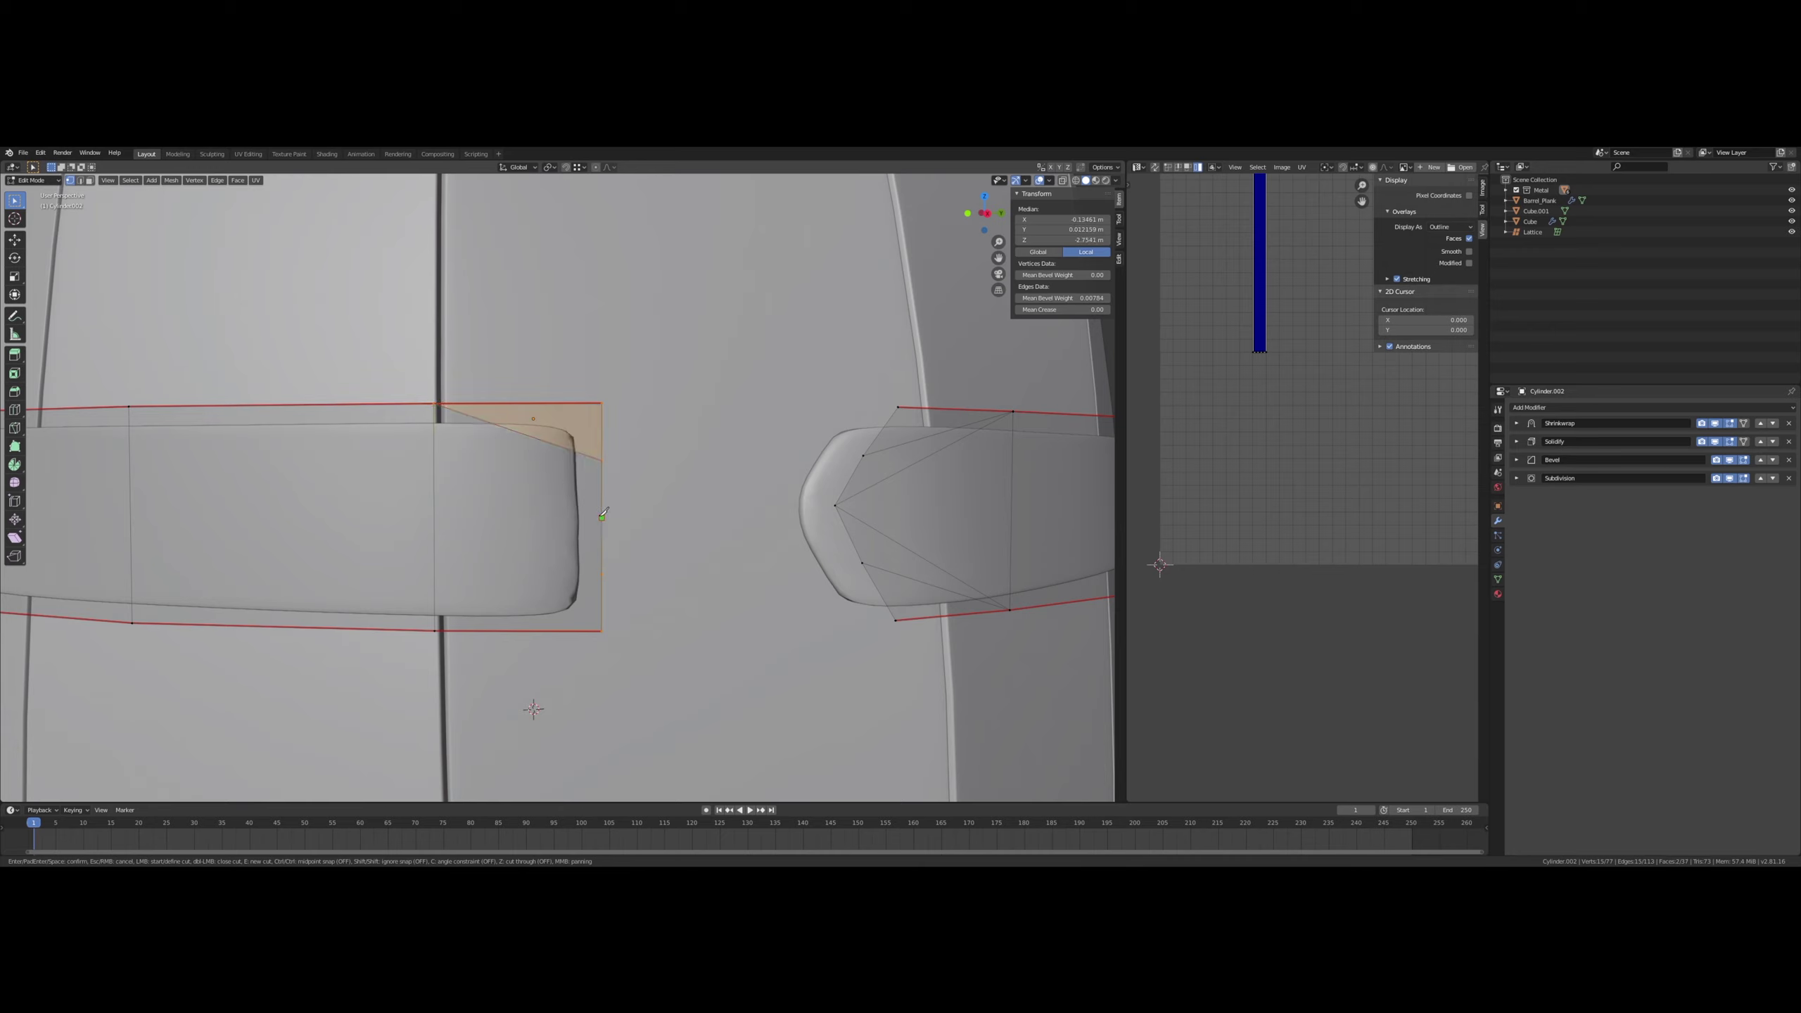
left_click(435, 404)
key("Return")
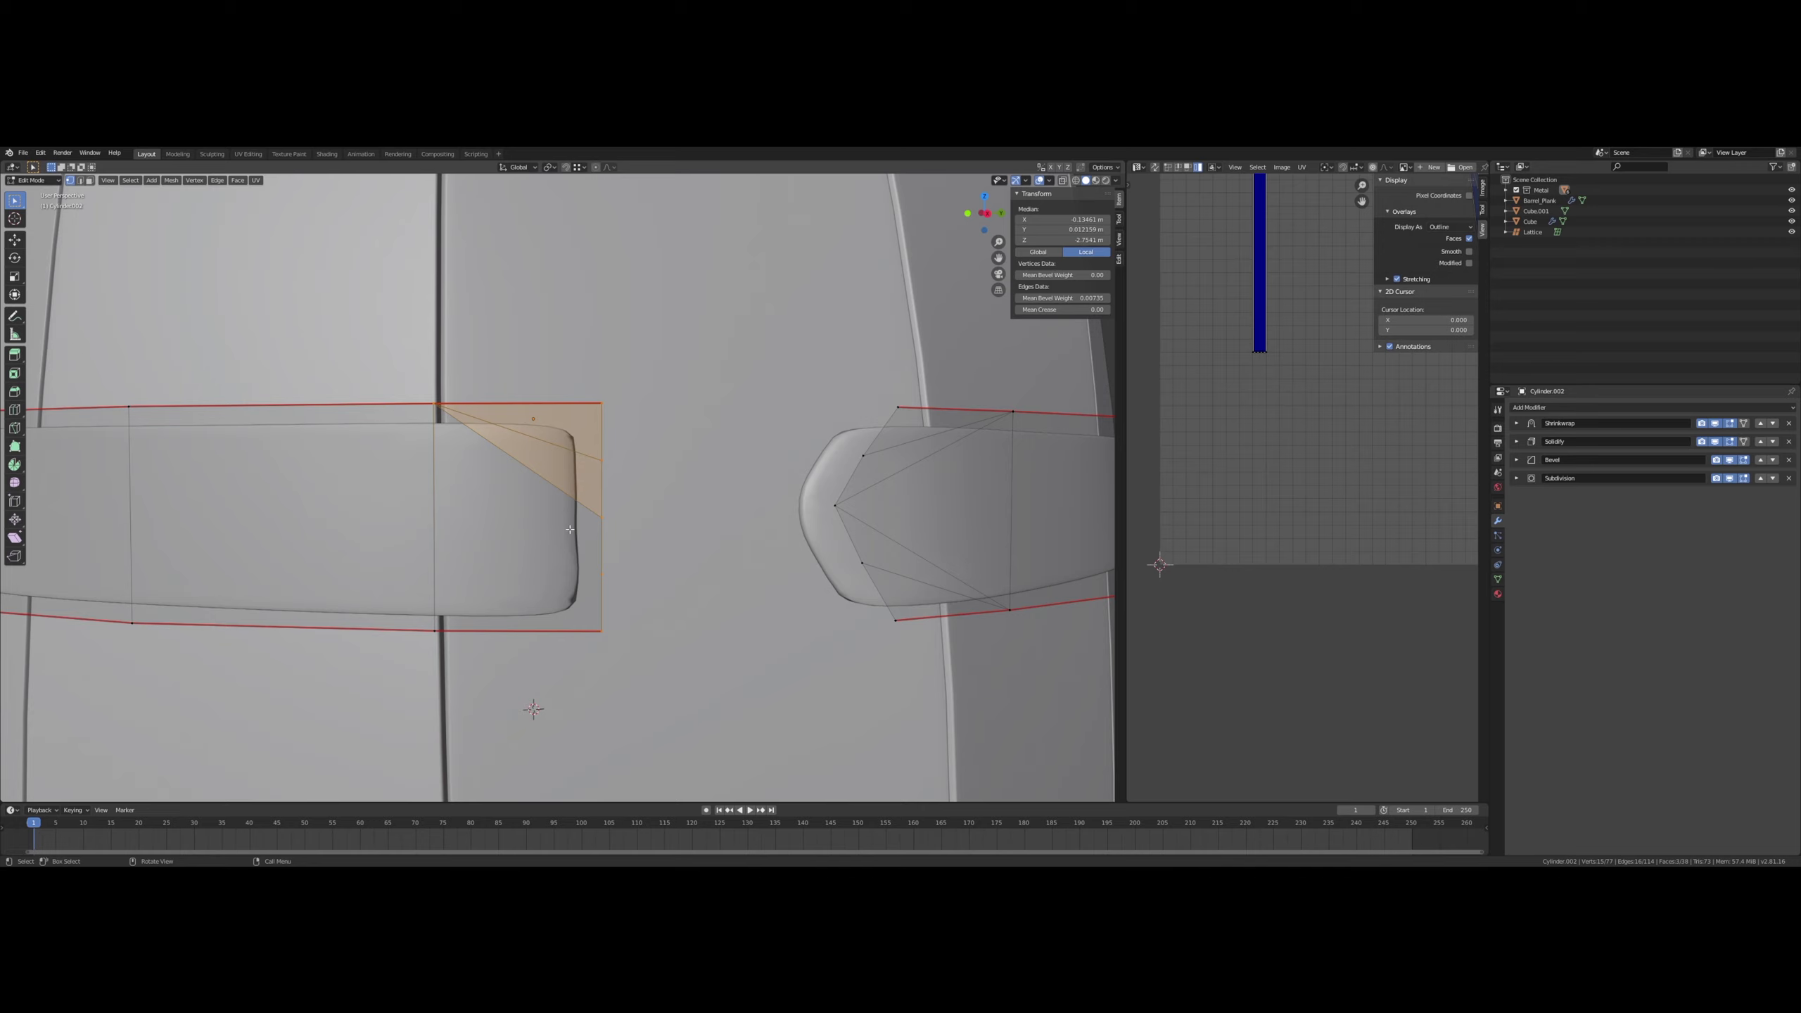
- Knife-cut edges from the middle and lower part of the square end to the lower vertex of the last edge loop
key("k")
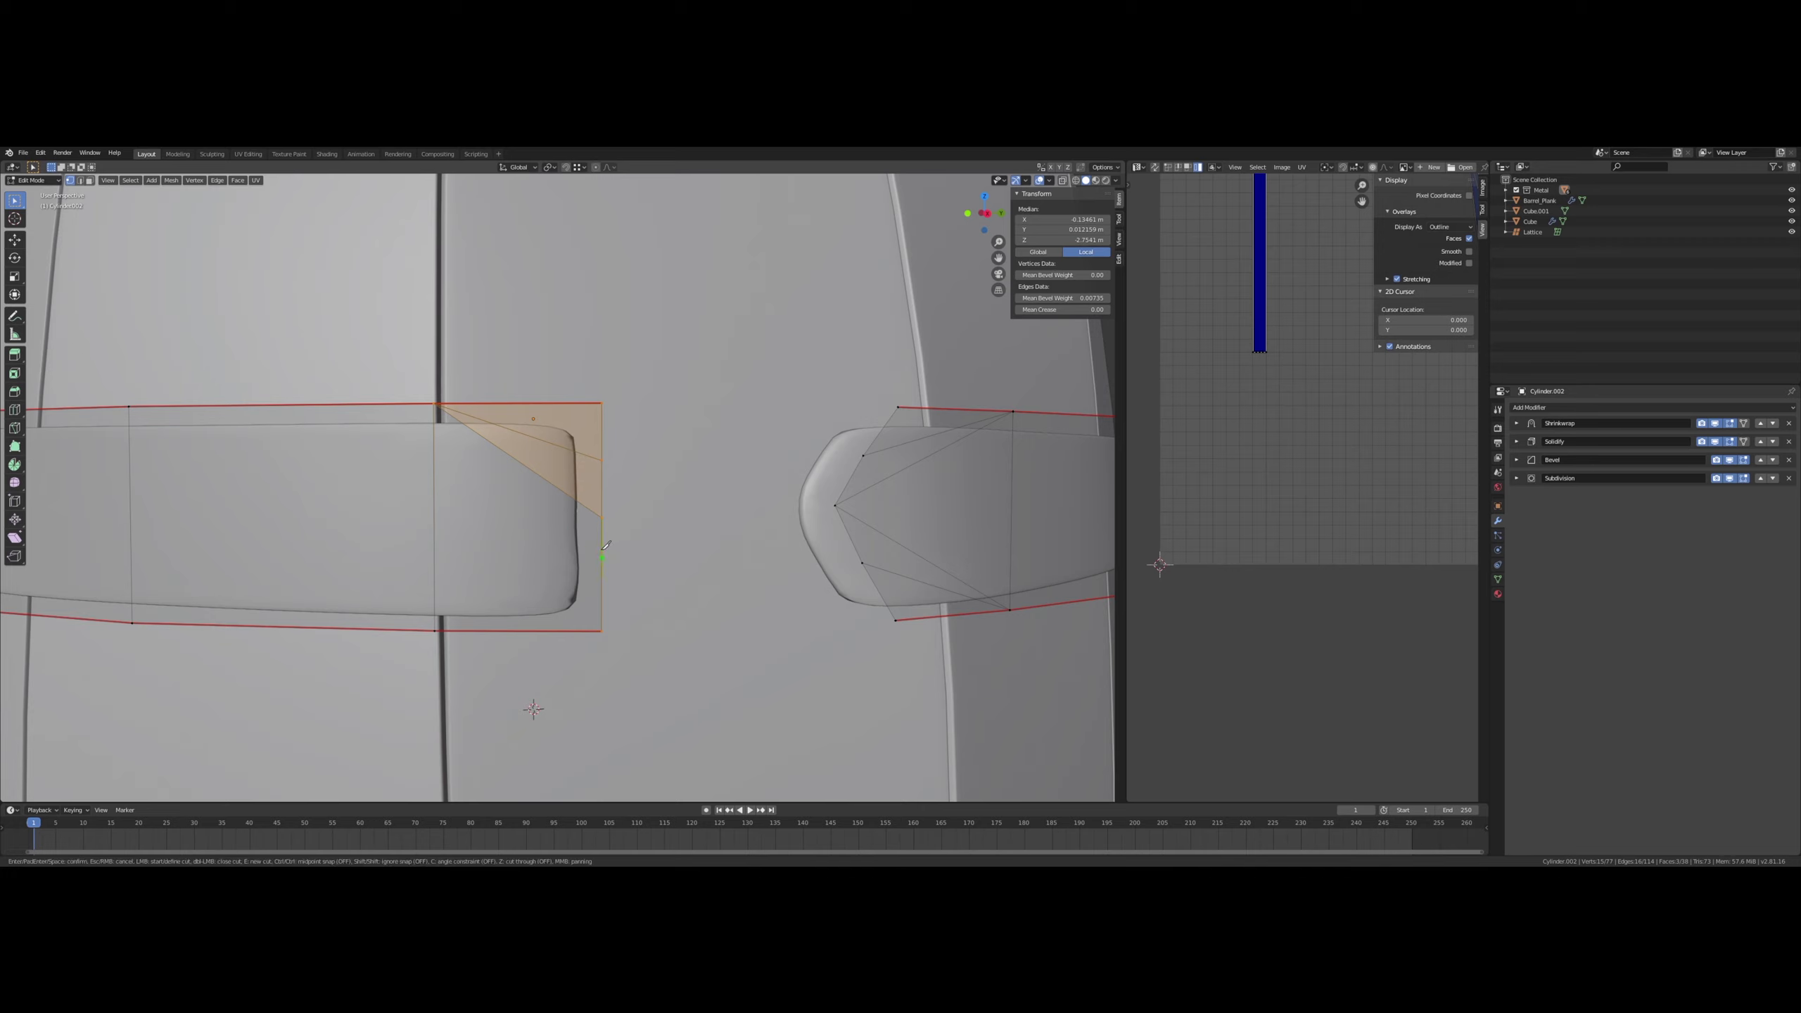
left_click(436, 628)
key("Return")
key("k")
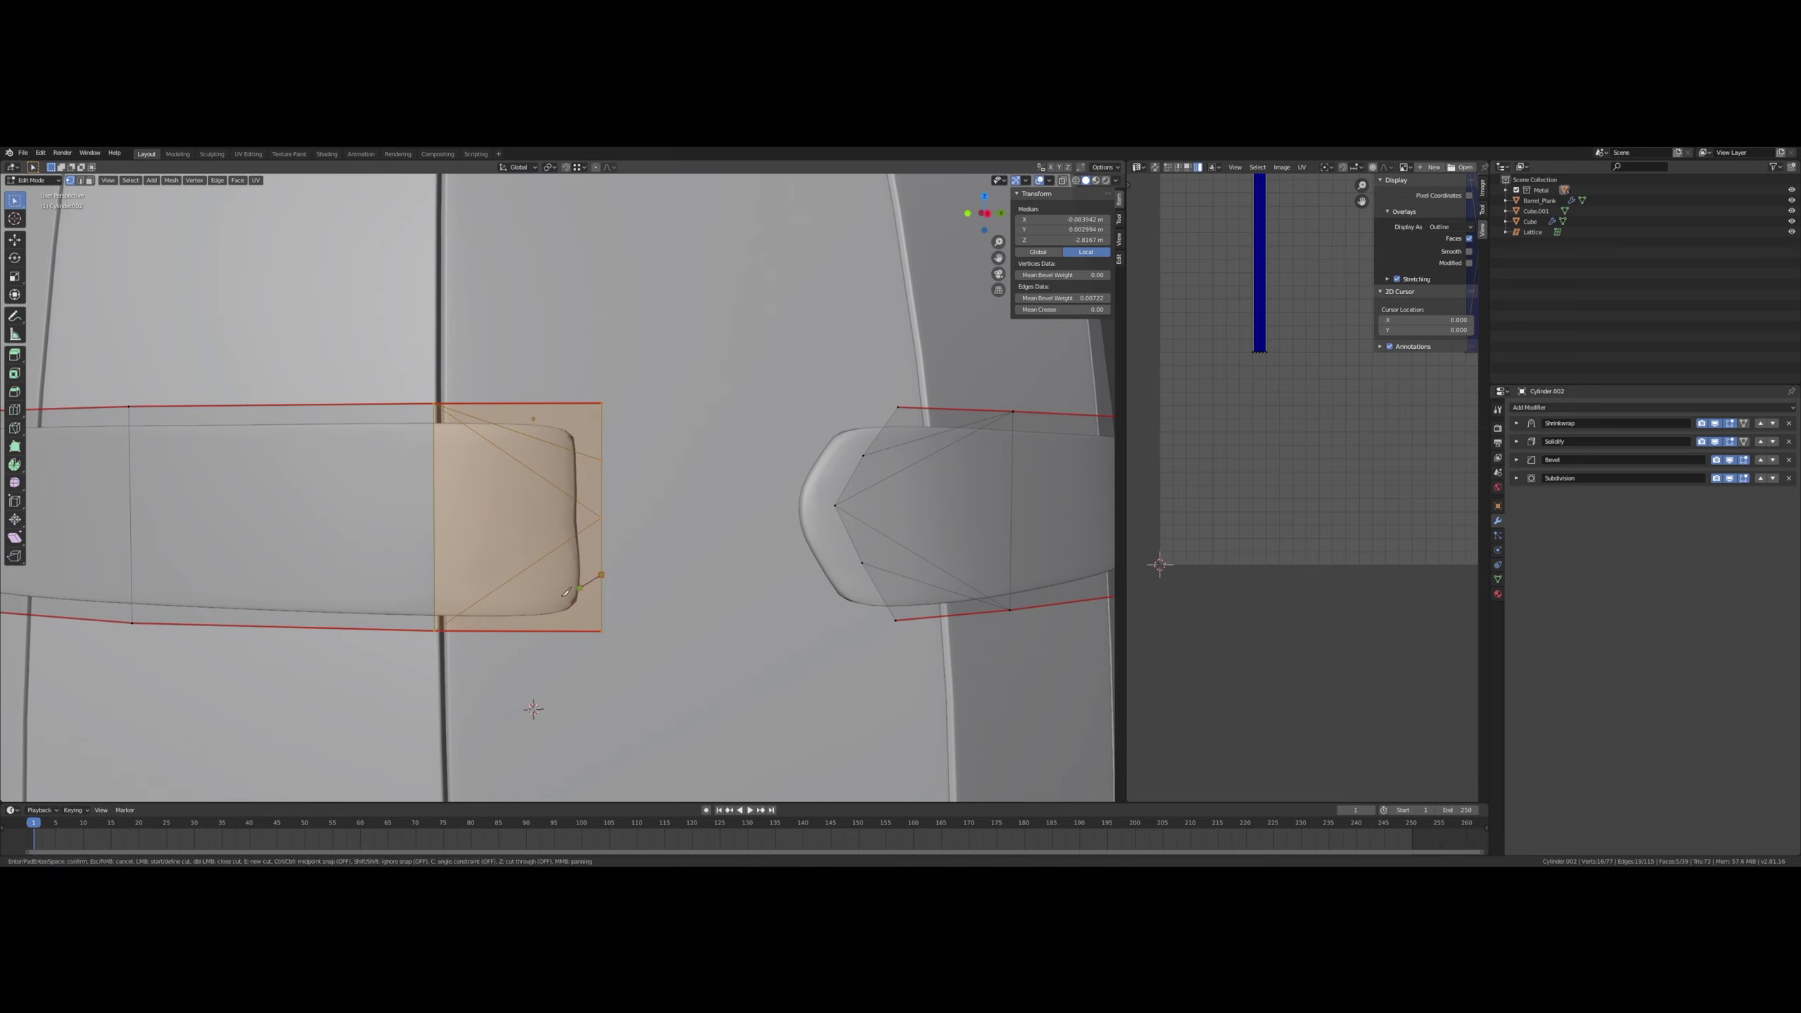
key("Escape")
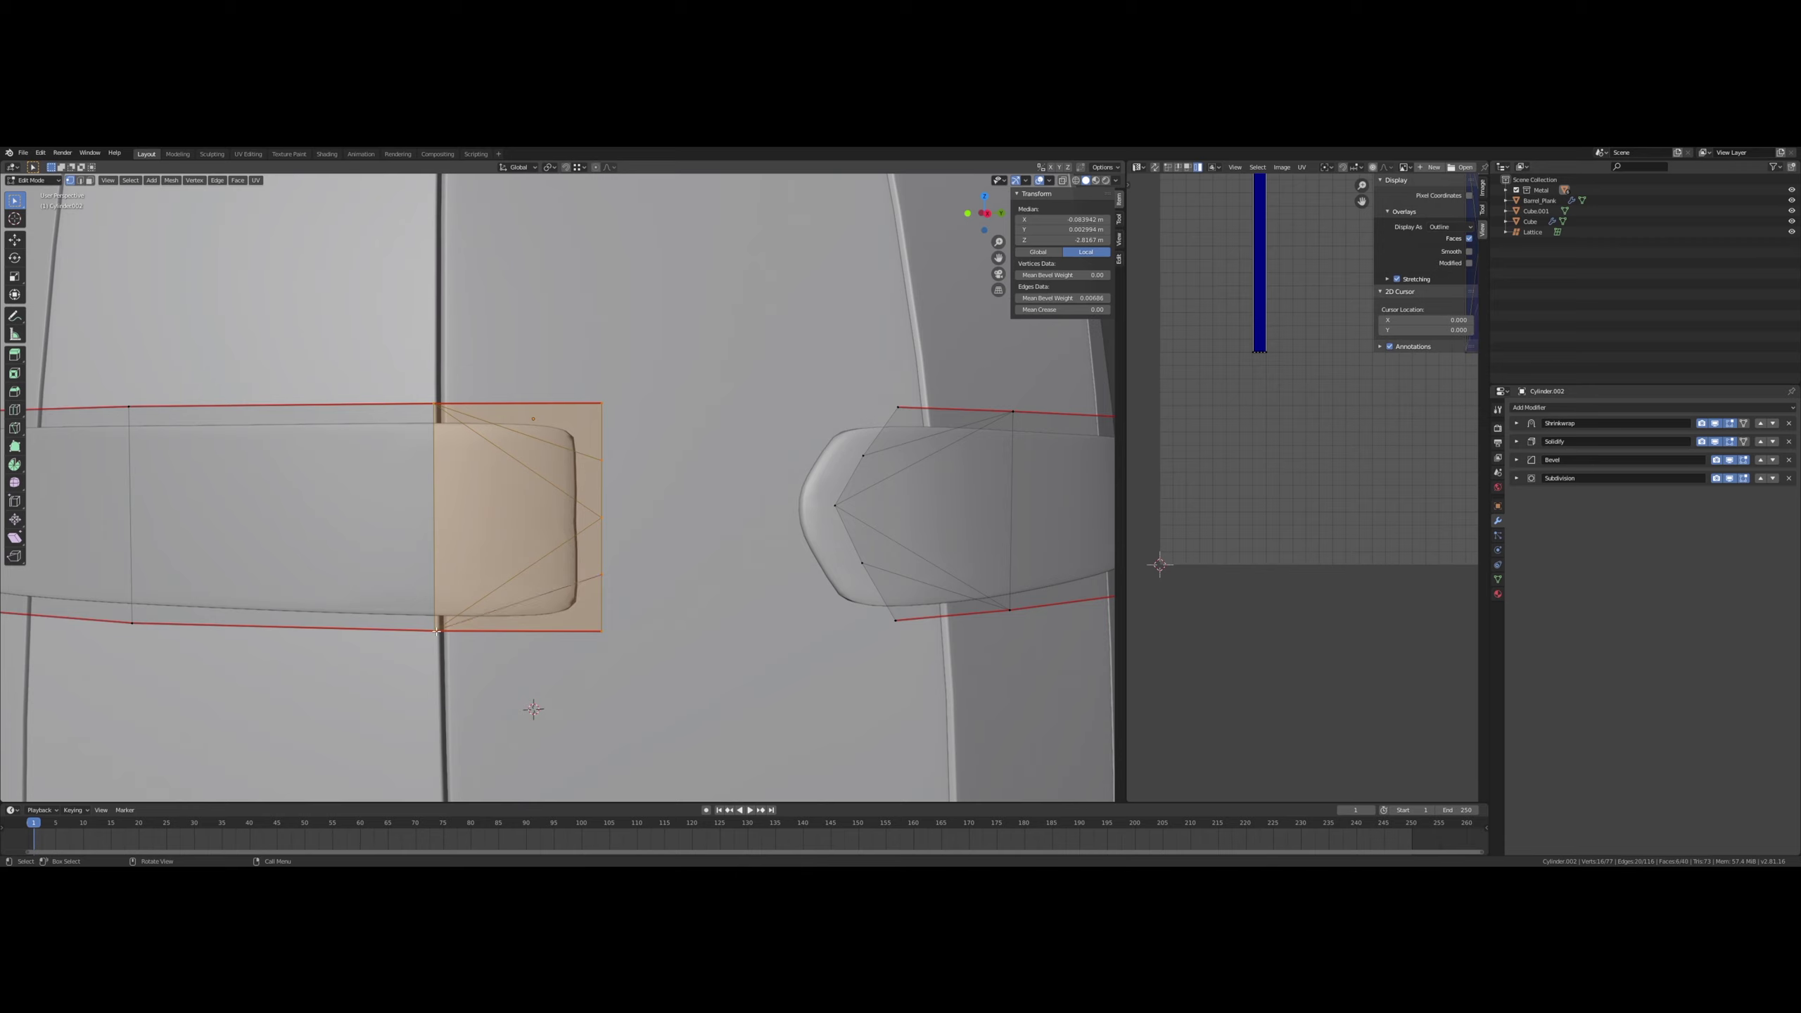
- Turn on X-ray display and focus on the stray vertex on the lower edge of the band's far side
left_click(435, 629)
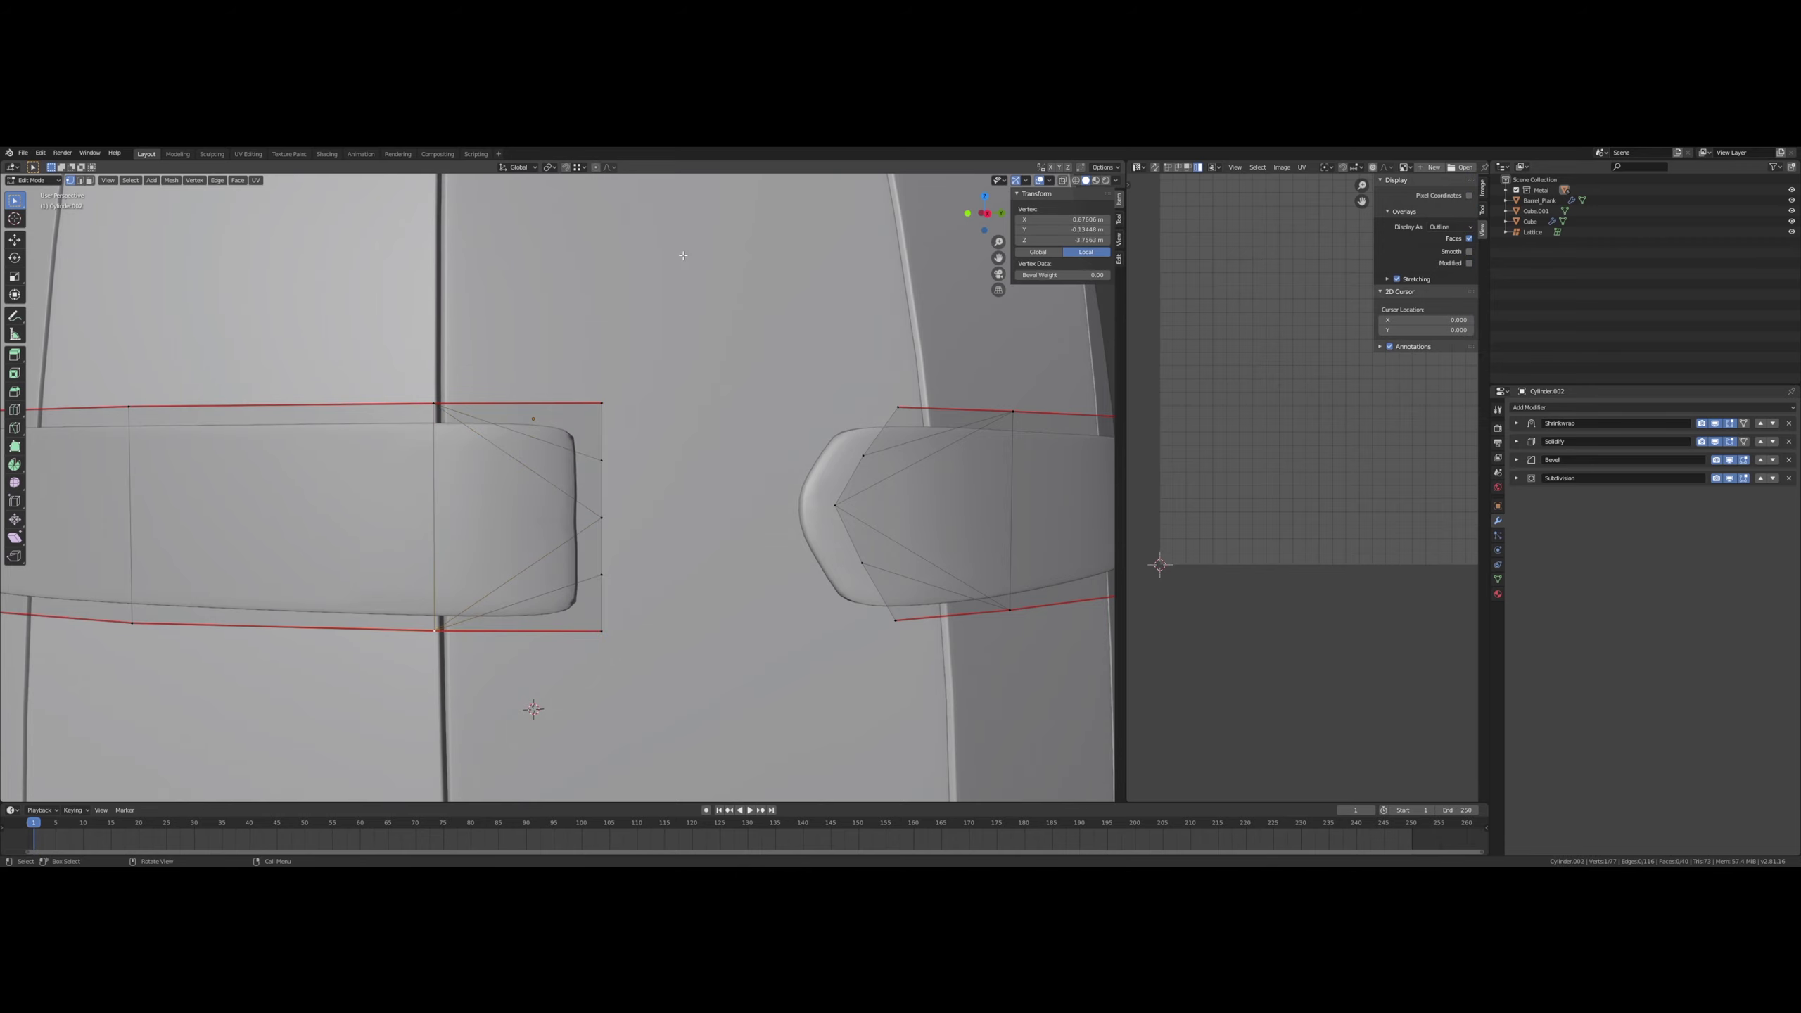
left_click(1065, 182)
middle_click_drag(861, 294, 848, 310)
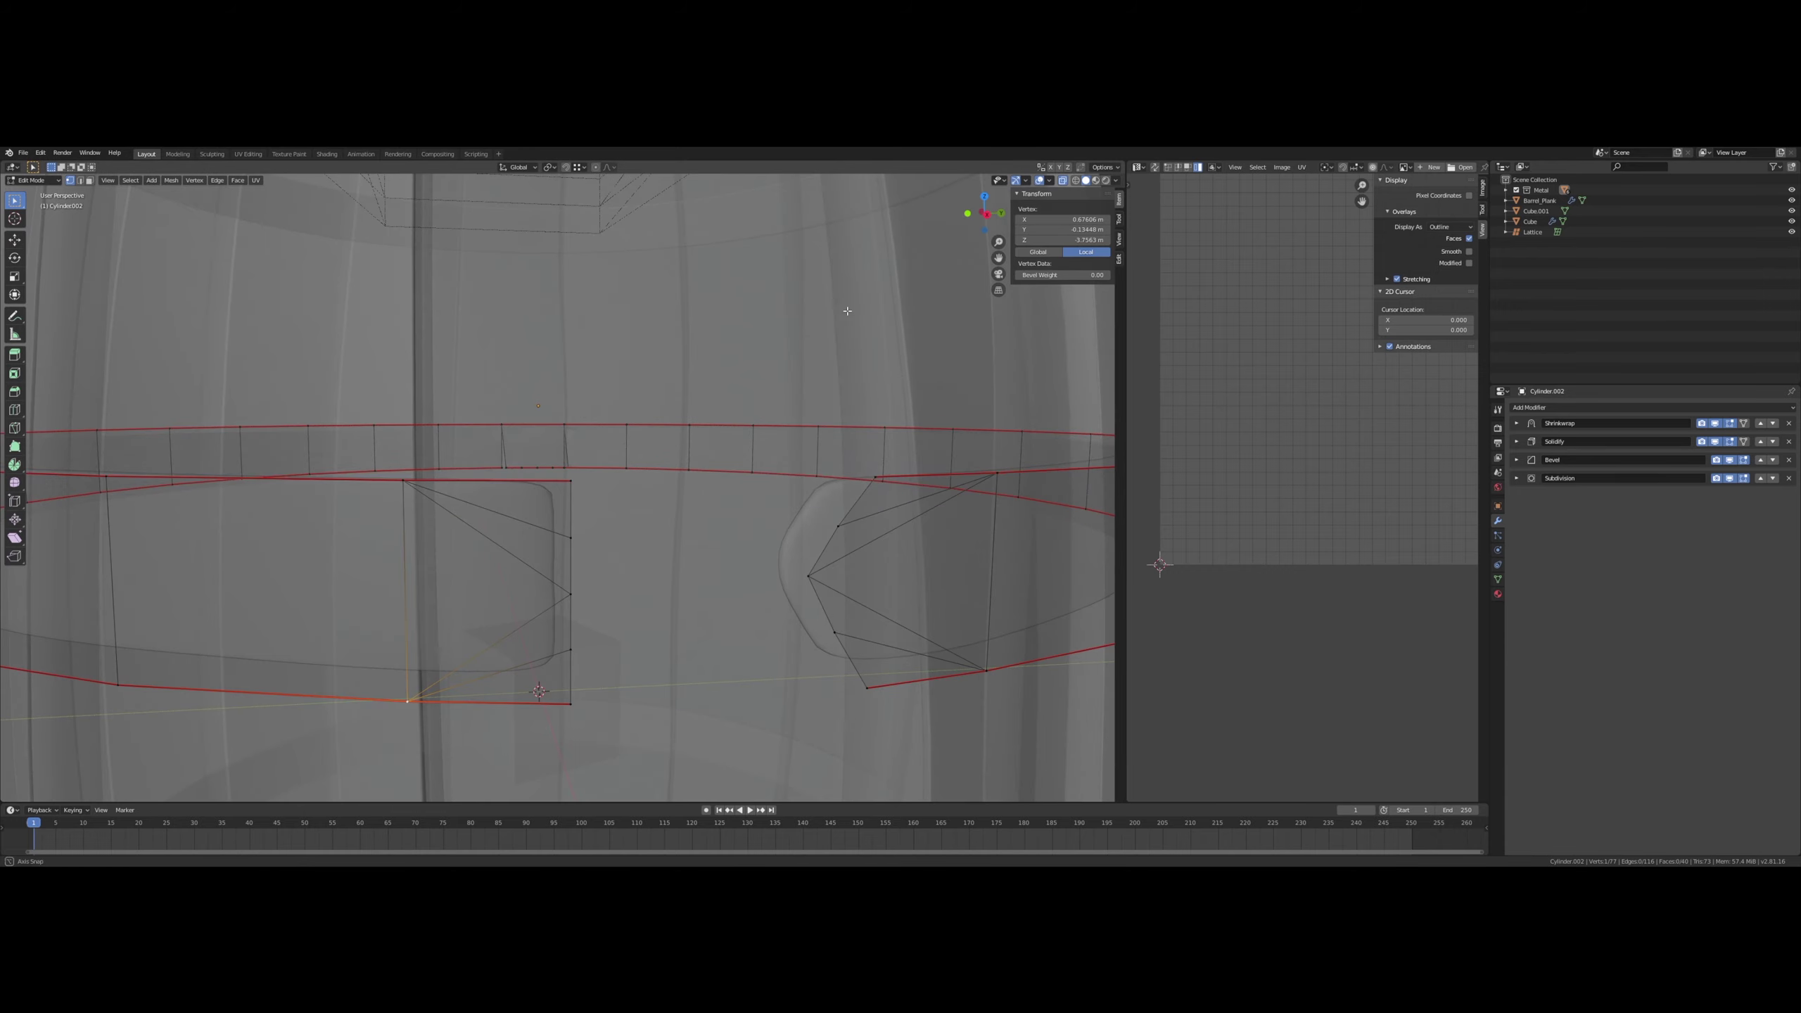
left_click(531, 470)
key("KP_Decimal")
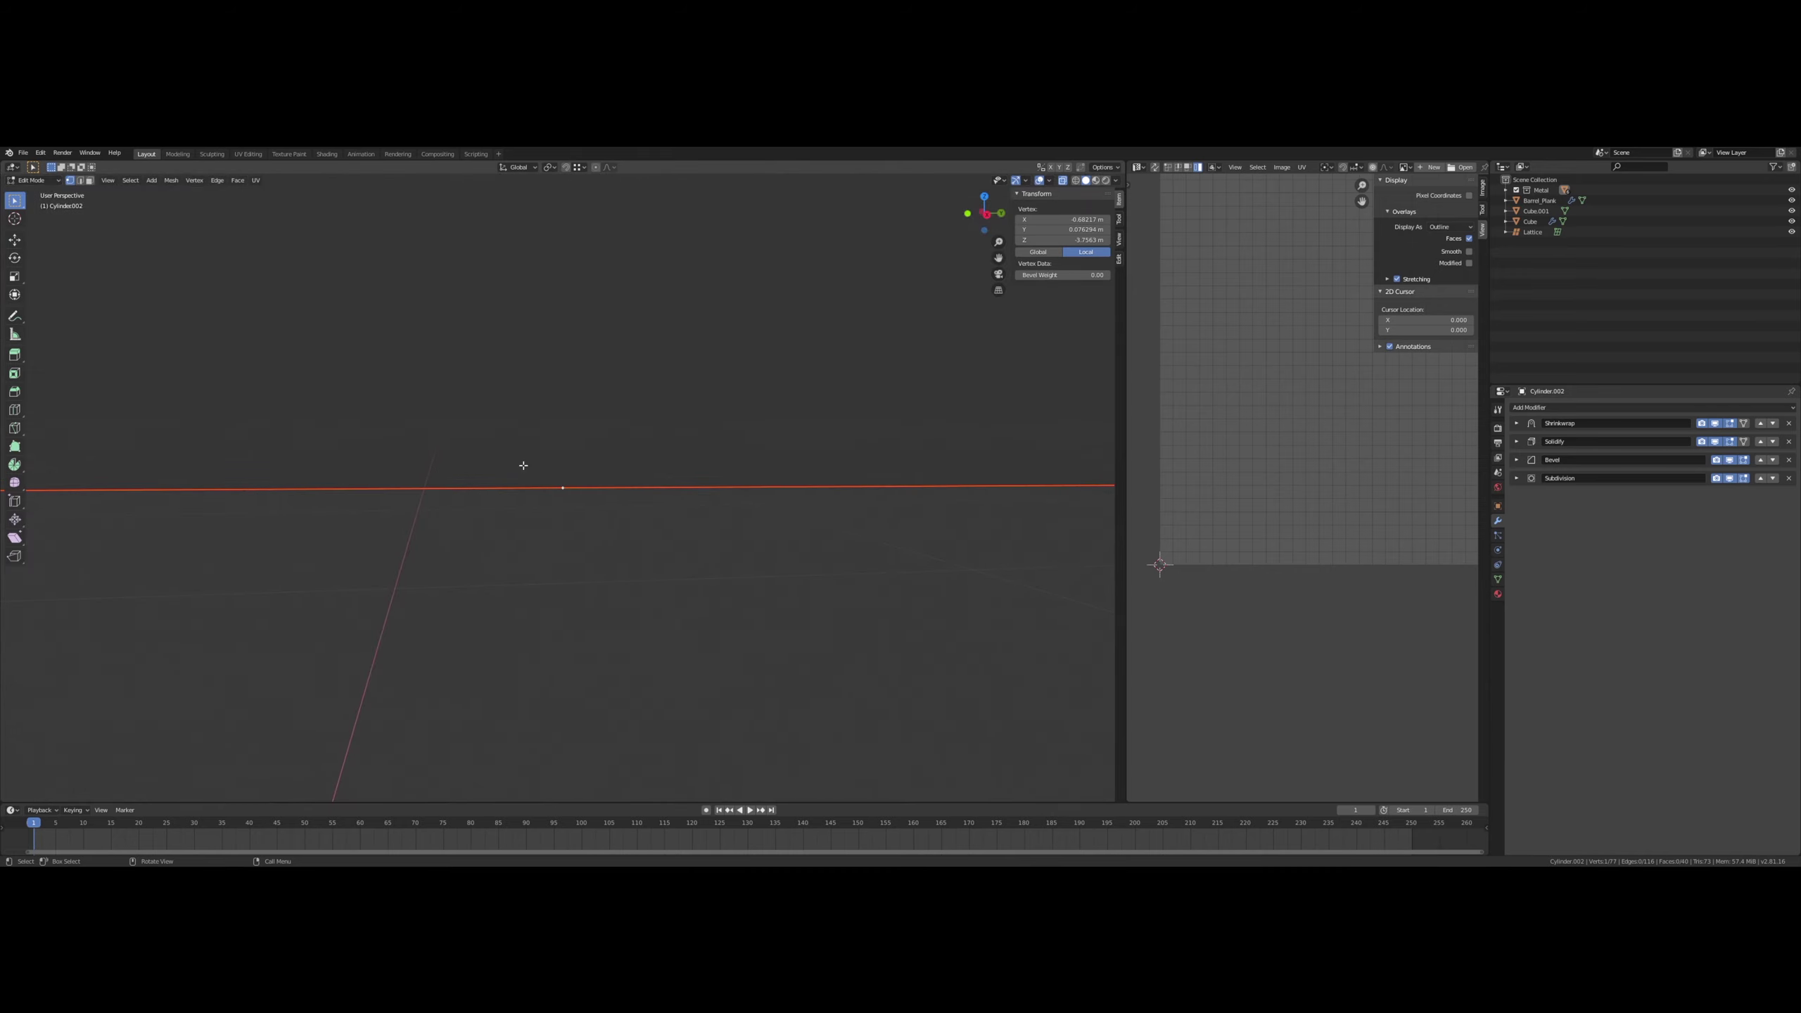
scroll(597, 450, "down", 8)
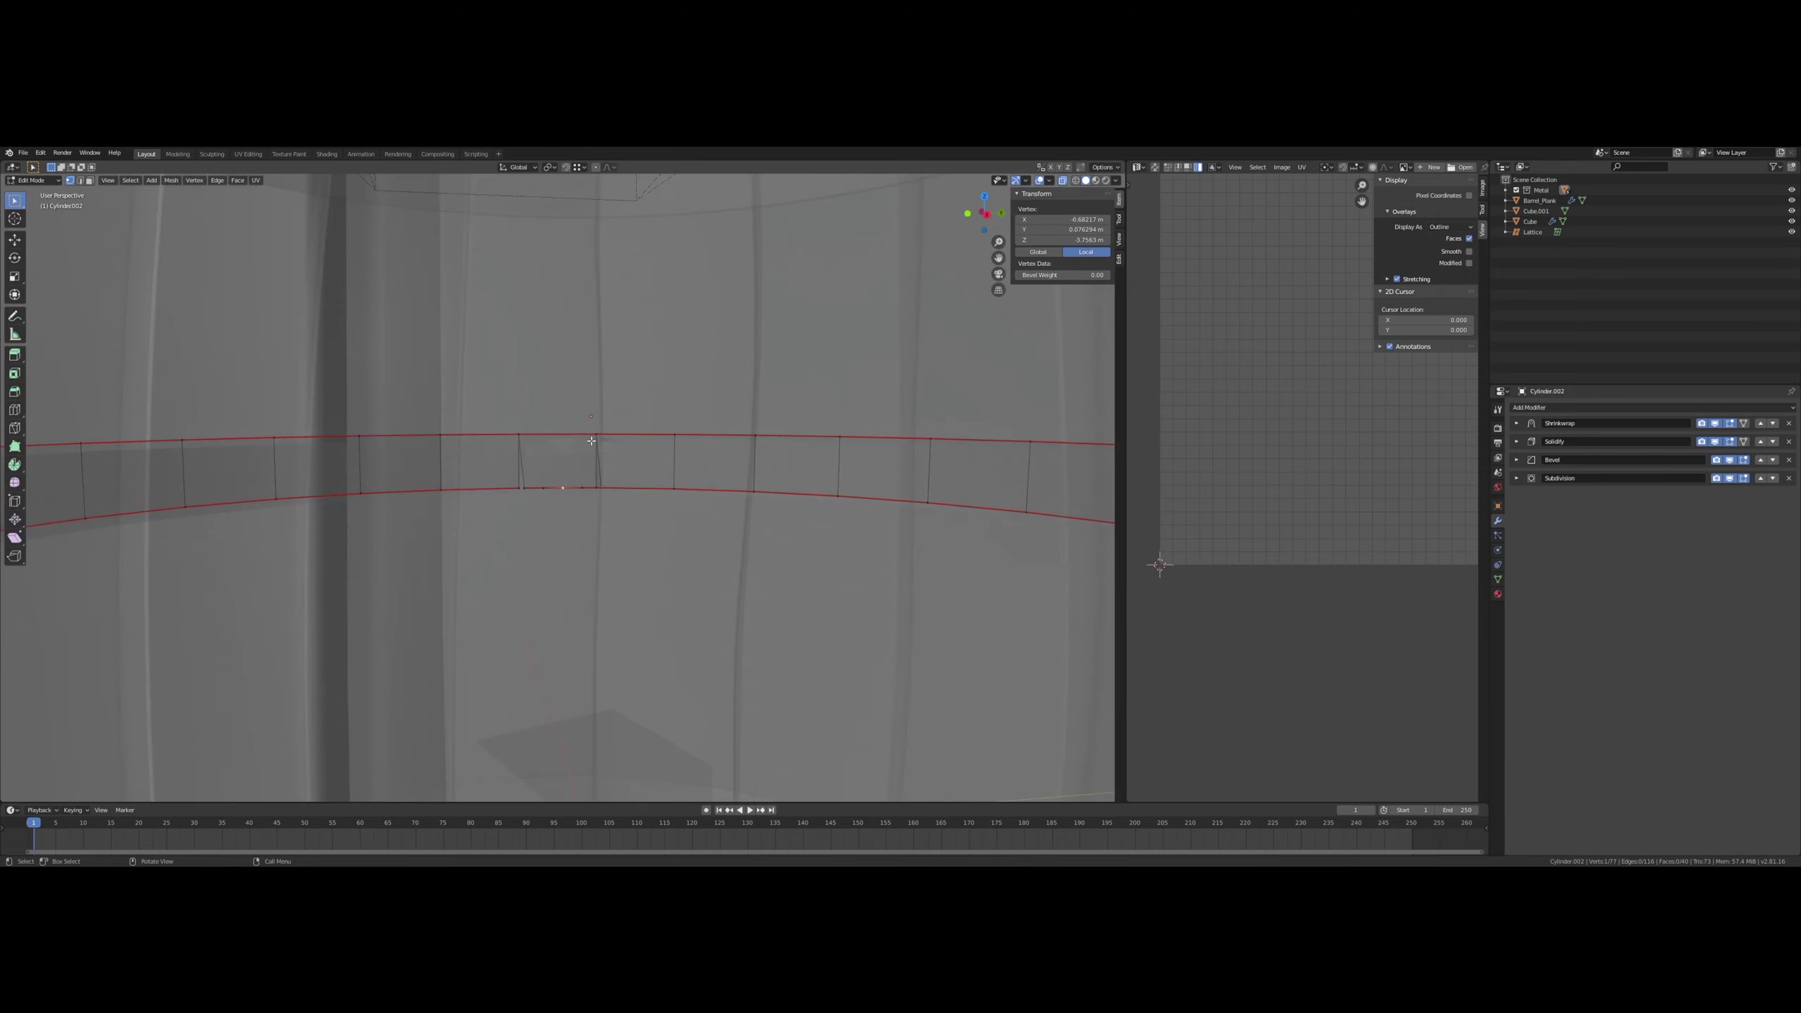
- Merge the two close vertices on the lower edge of the band's far side using At Last
mouse_move(612, 442)
middle_mouse_down()
mouse_move(812, 455)
mouse_move(692, 438)
mouse_move(671, 456)
middle_mouse_up()
scroll(723, 439, "up", 3)
scroll(719, 434, "up", 2)
left_click_drag(672, 524, 721, 476)
right_click(743, 566)
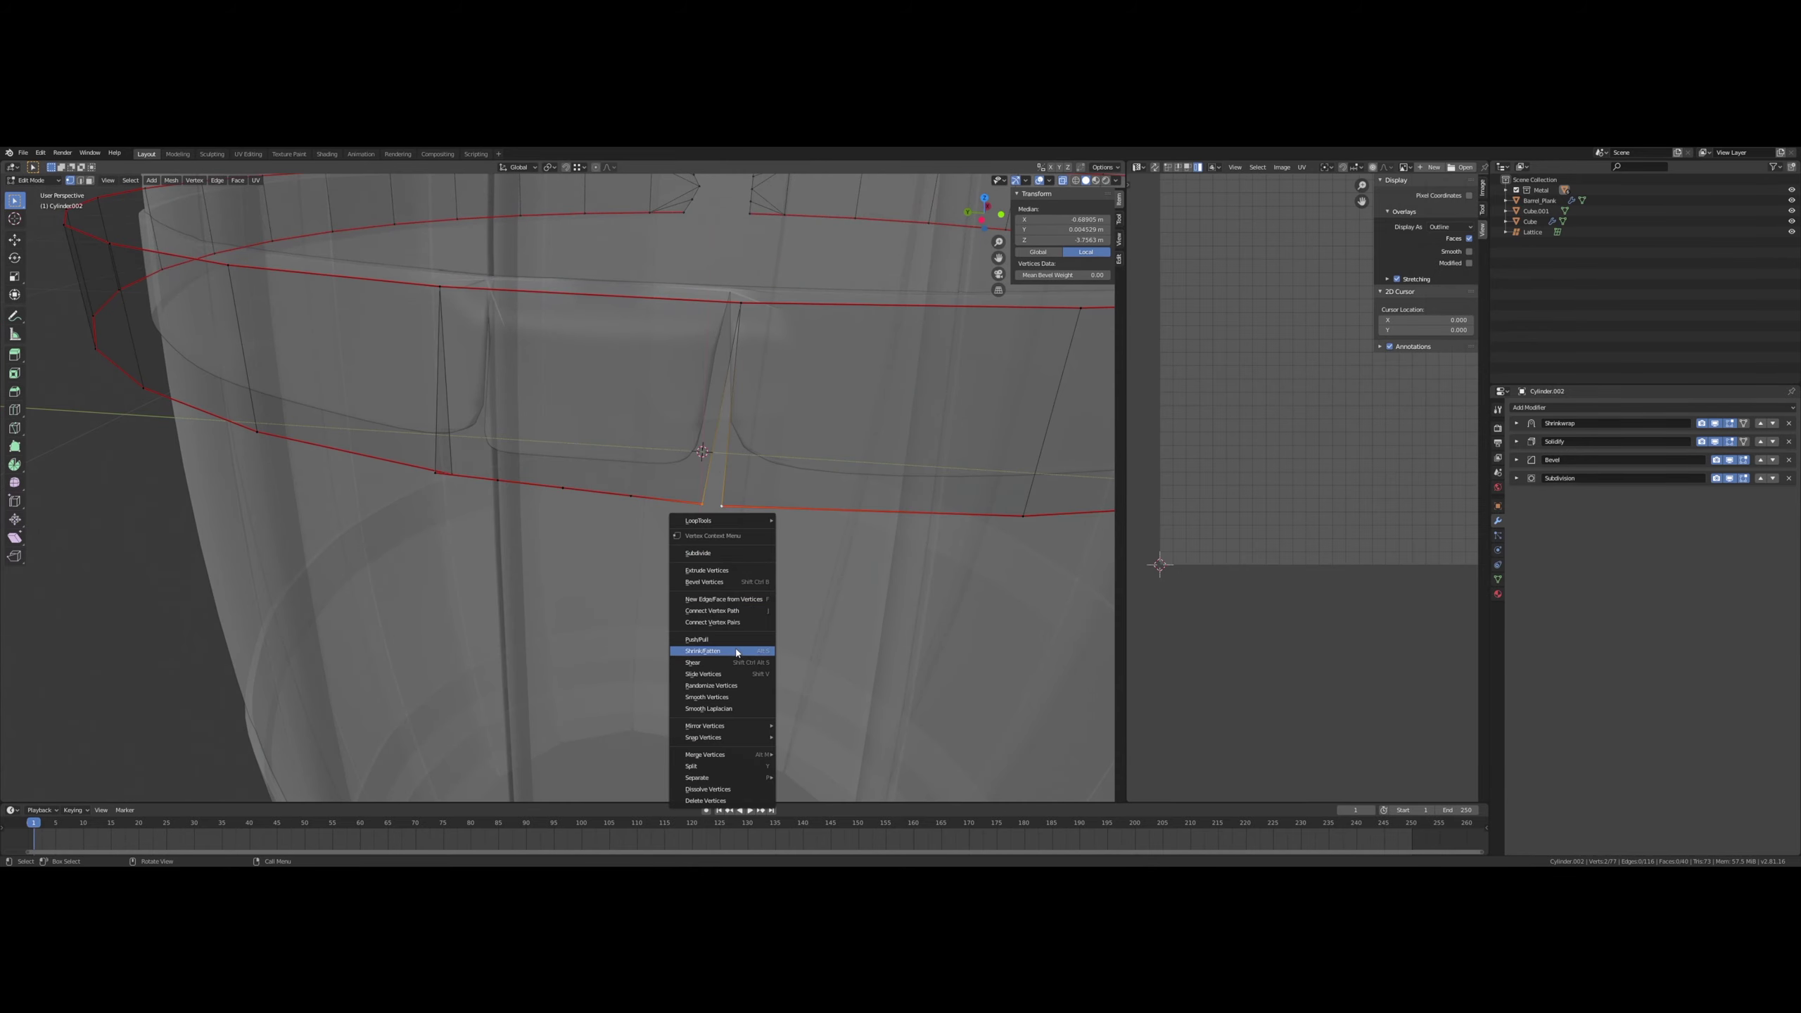
mouse_move(777, 756)
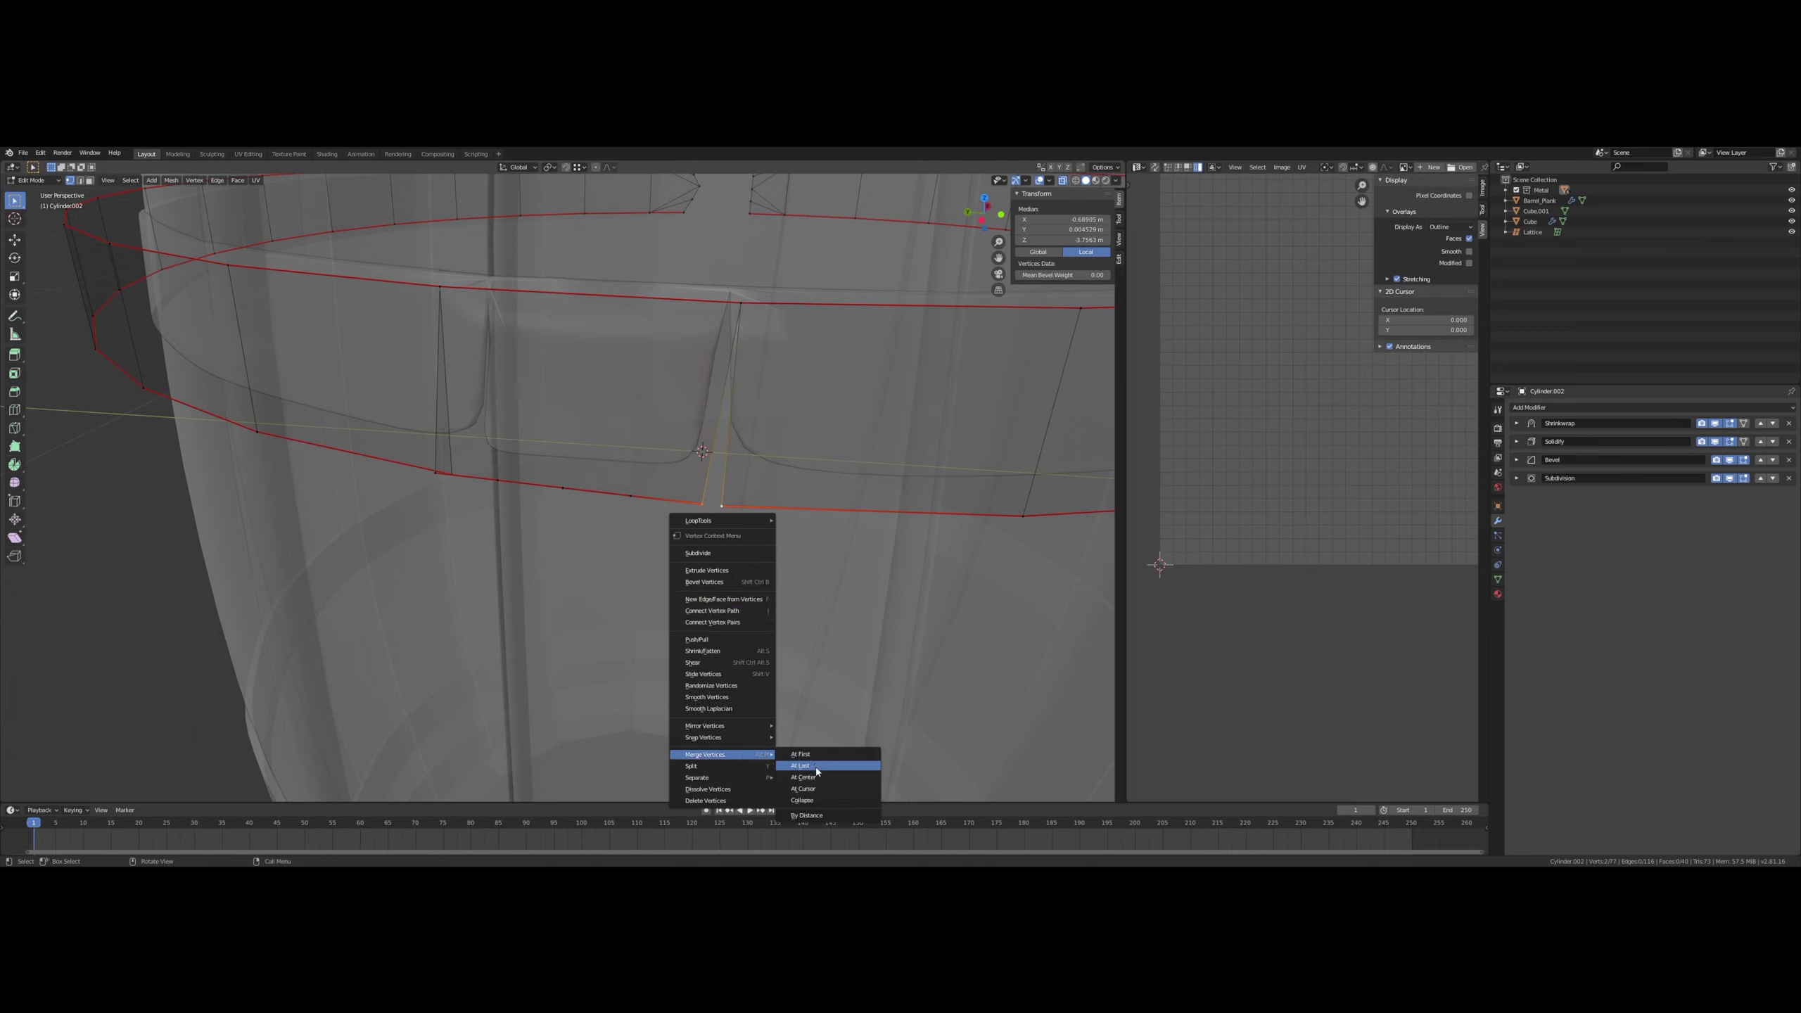
left_click(800, 767)
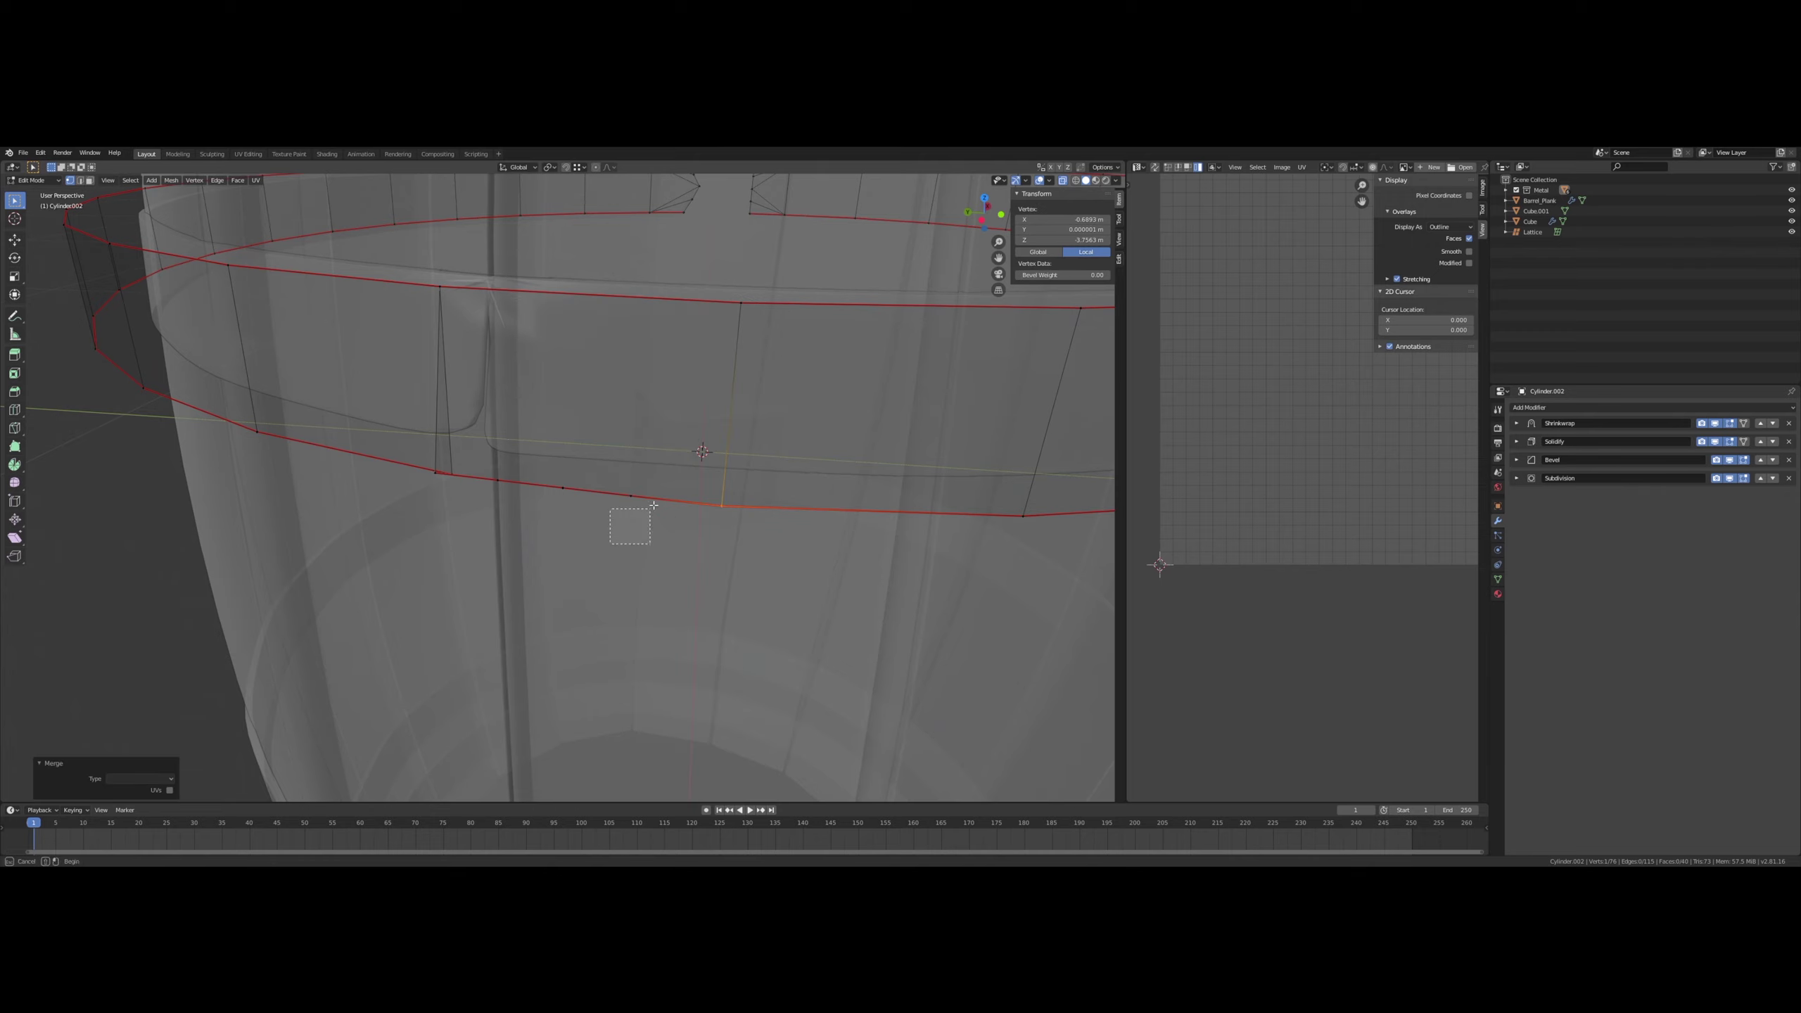
- Dissolve the two stray vertices along the lower edge between the merged vertex and the narrow sliver face
left_click(634, 494)
key("x")
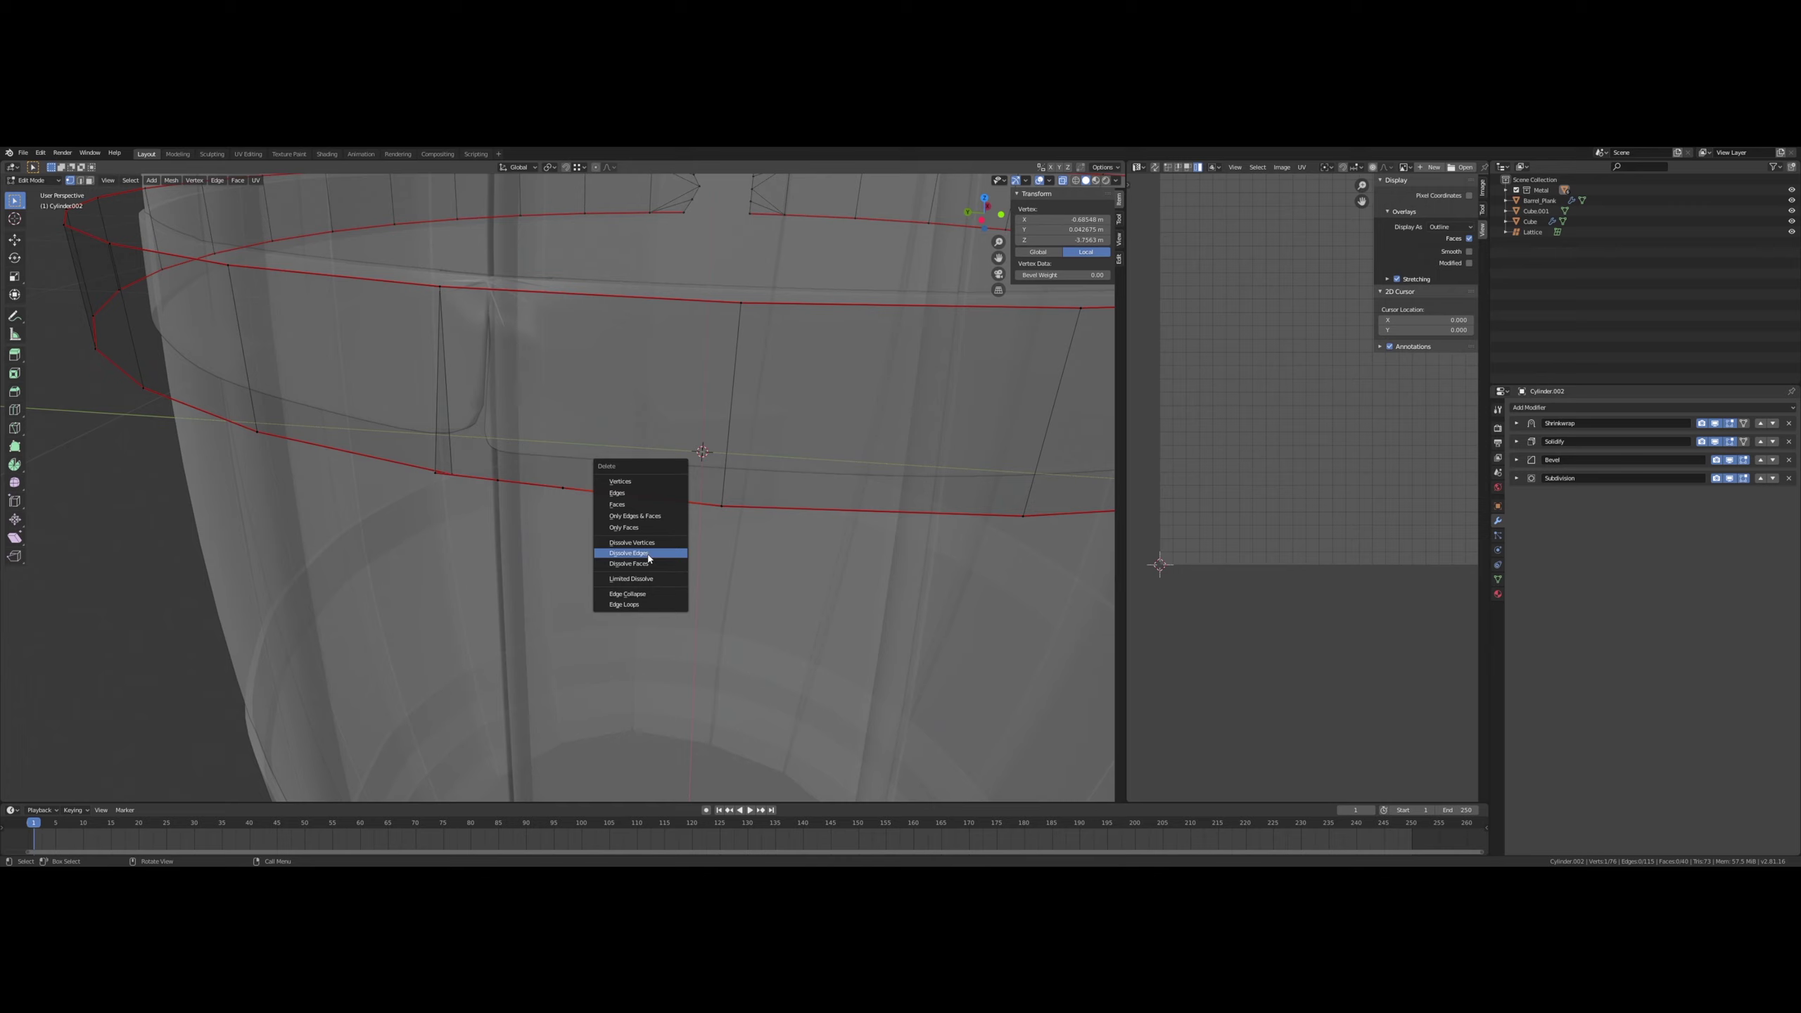
left_click(648, 558)
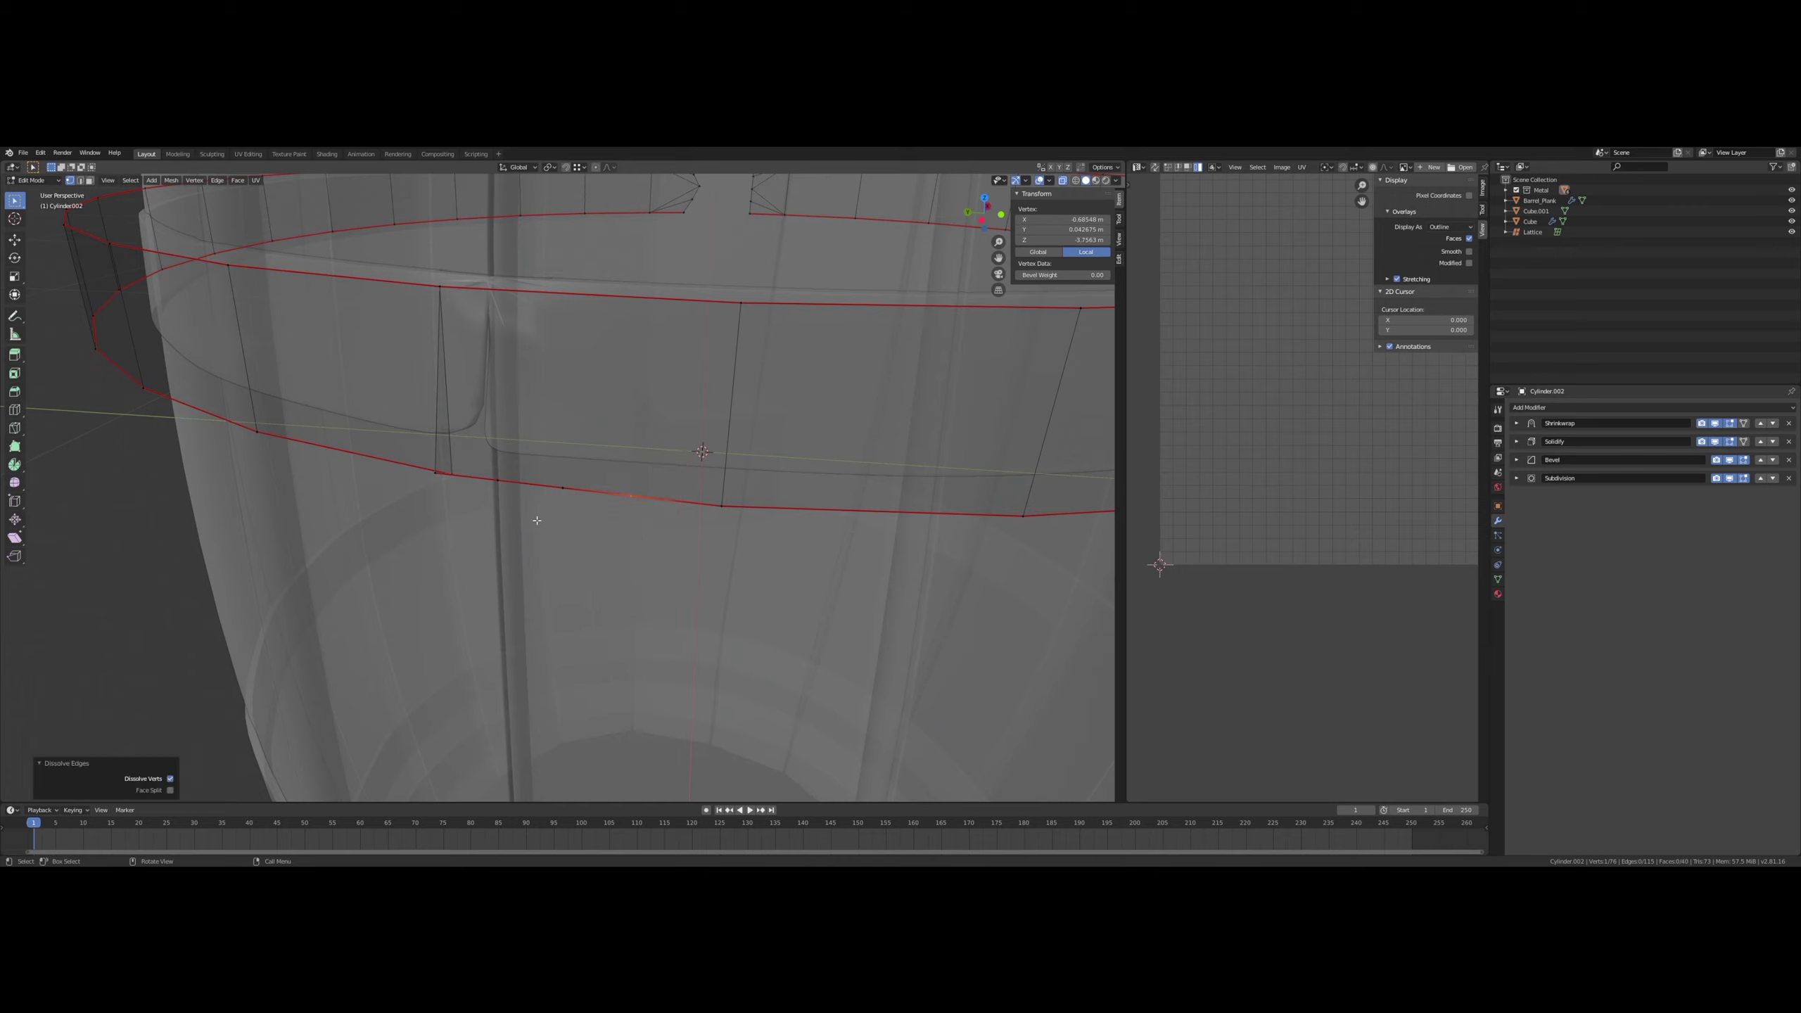
left_click(563, 487)
key("x")
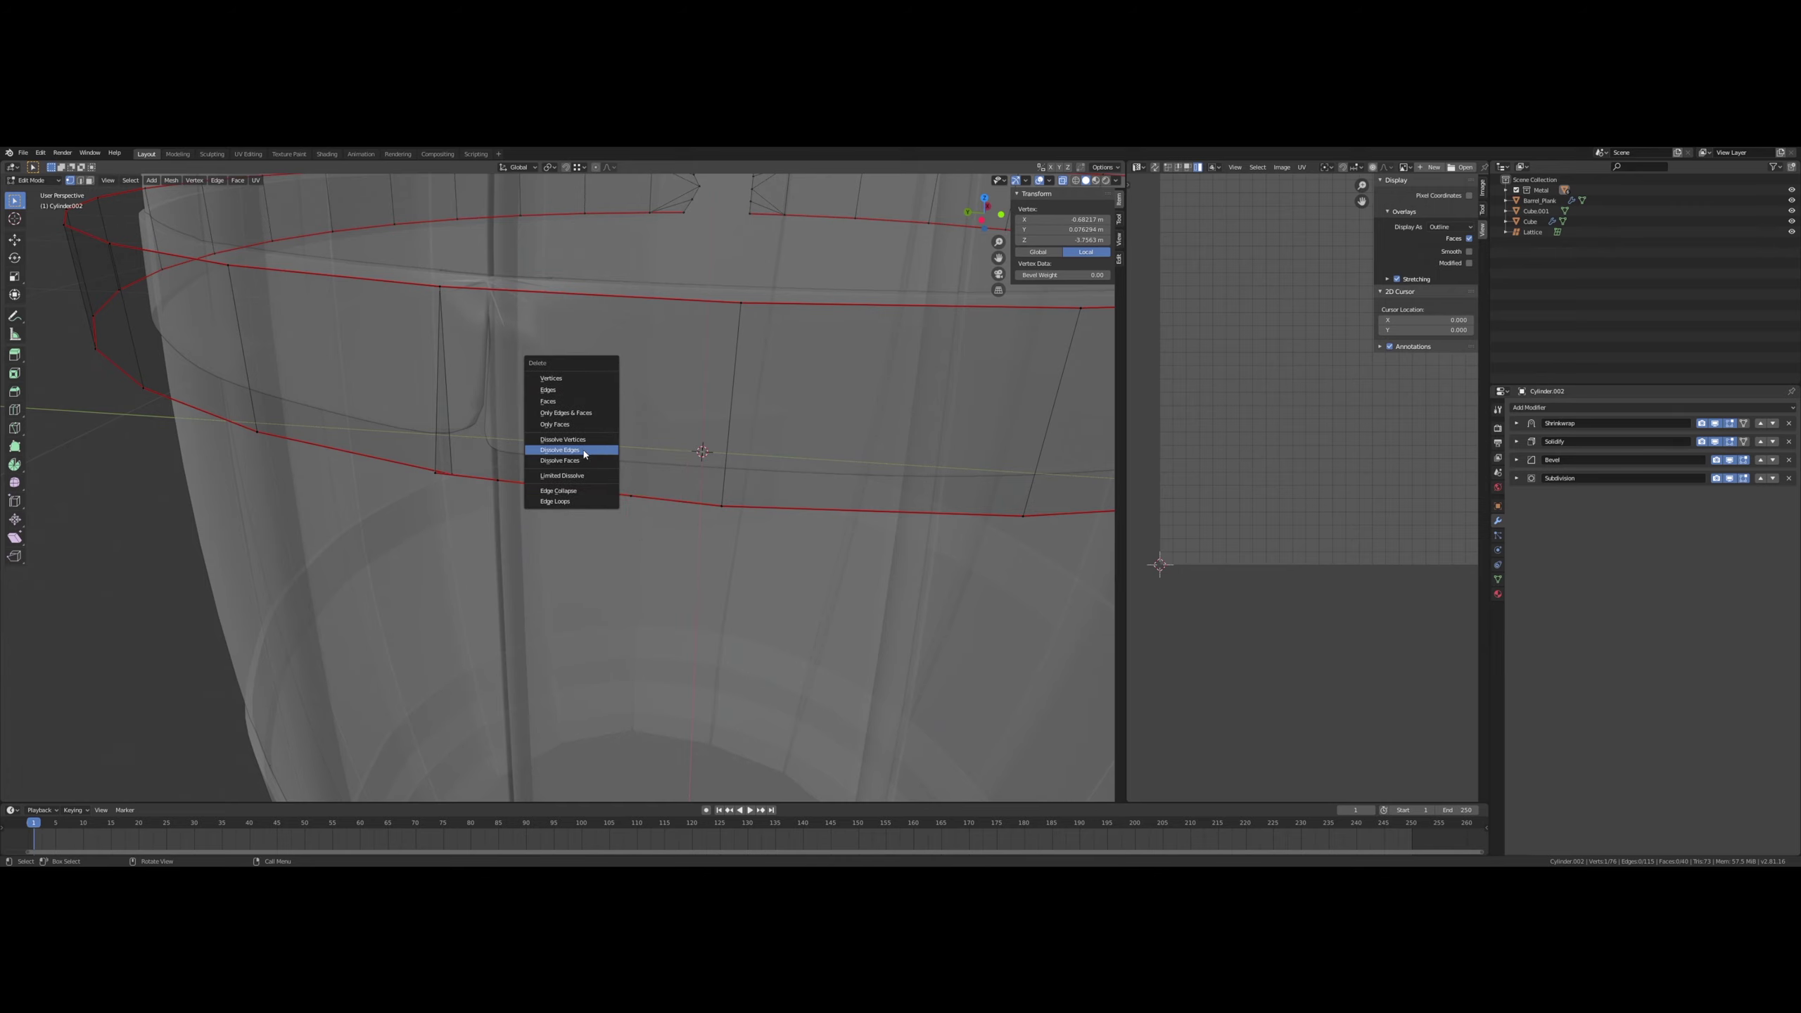
left_click(593, 456)
left_click(631, 494)
key("x")
left_click(649, 477)
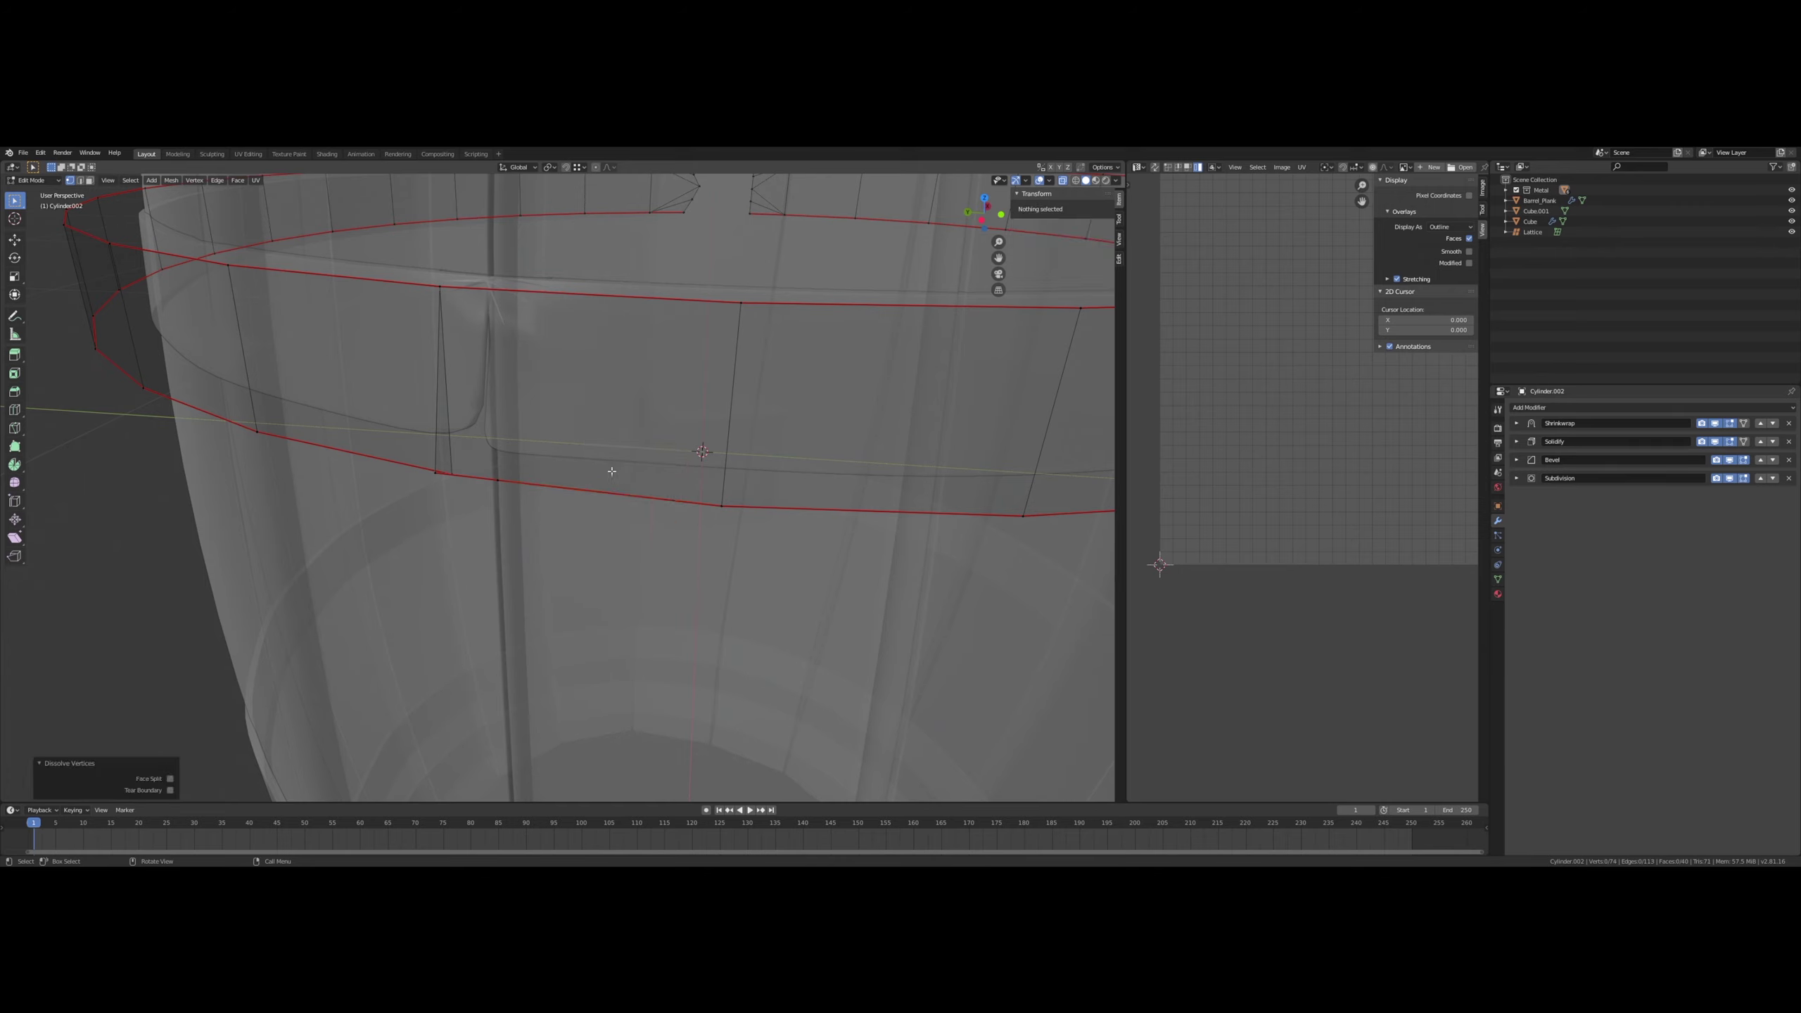
- Dissolve the extra lower-edge vertex beside the narrow sliver face on the band's far side
left_click(435, 473)
key("x")
key("Escape")
key("x")
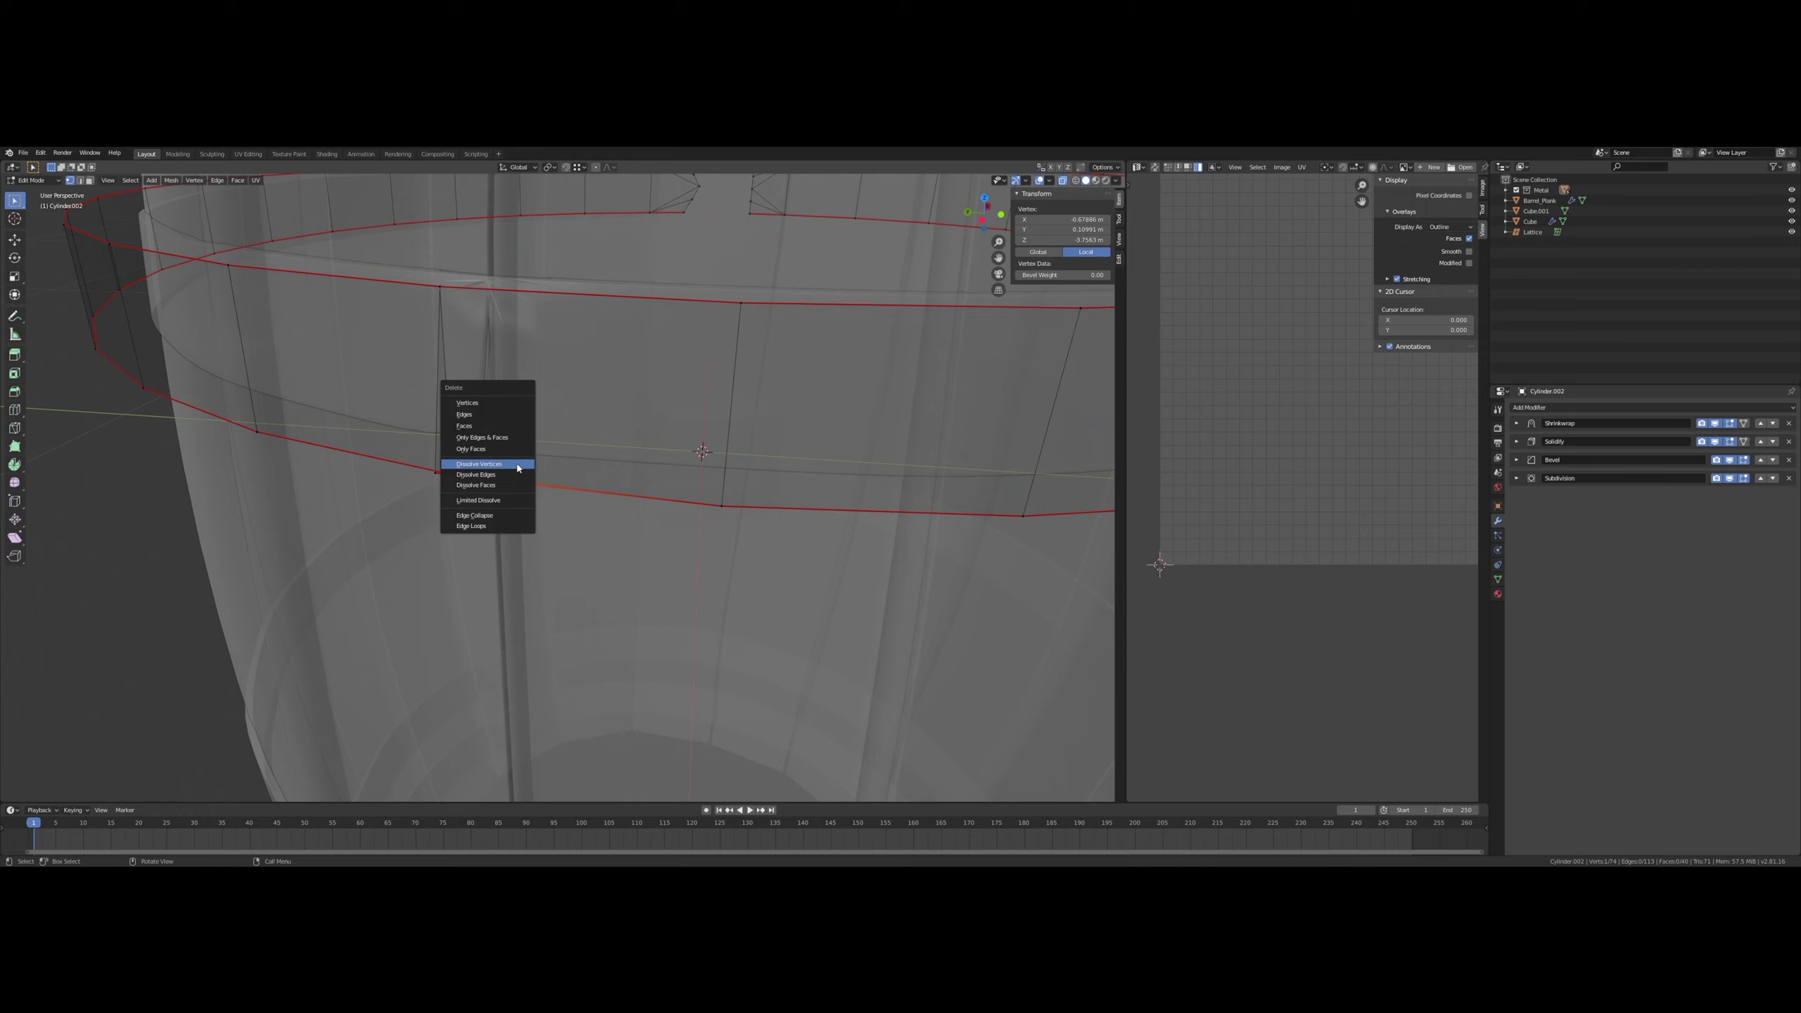
left_click(518, 464)
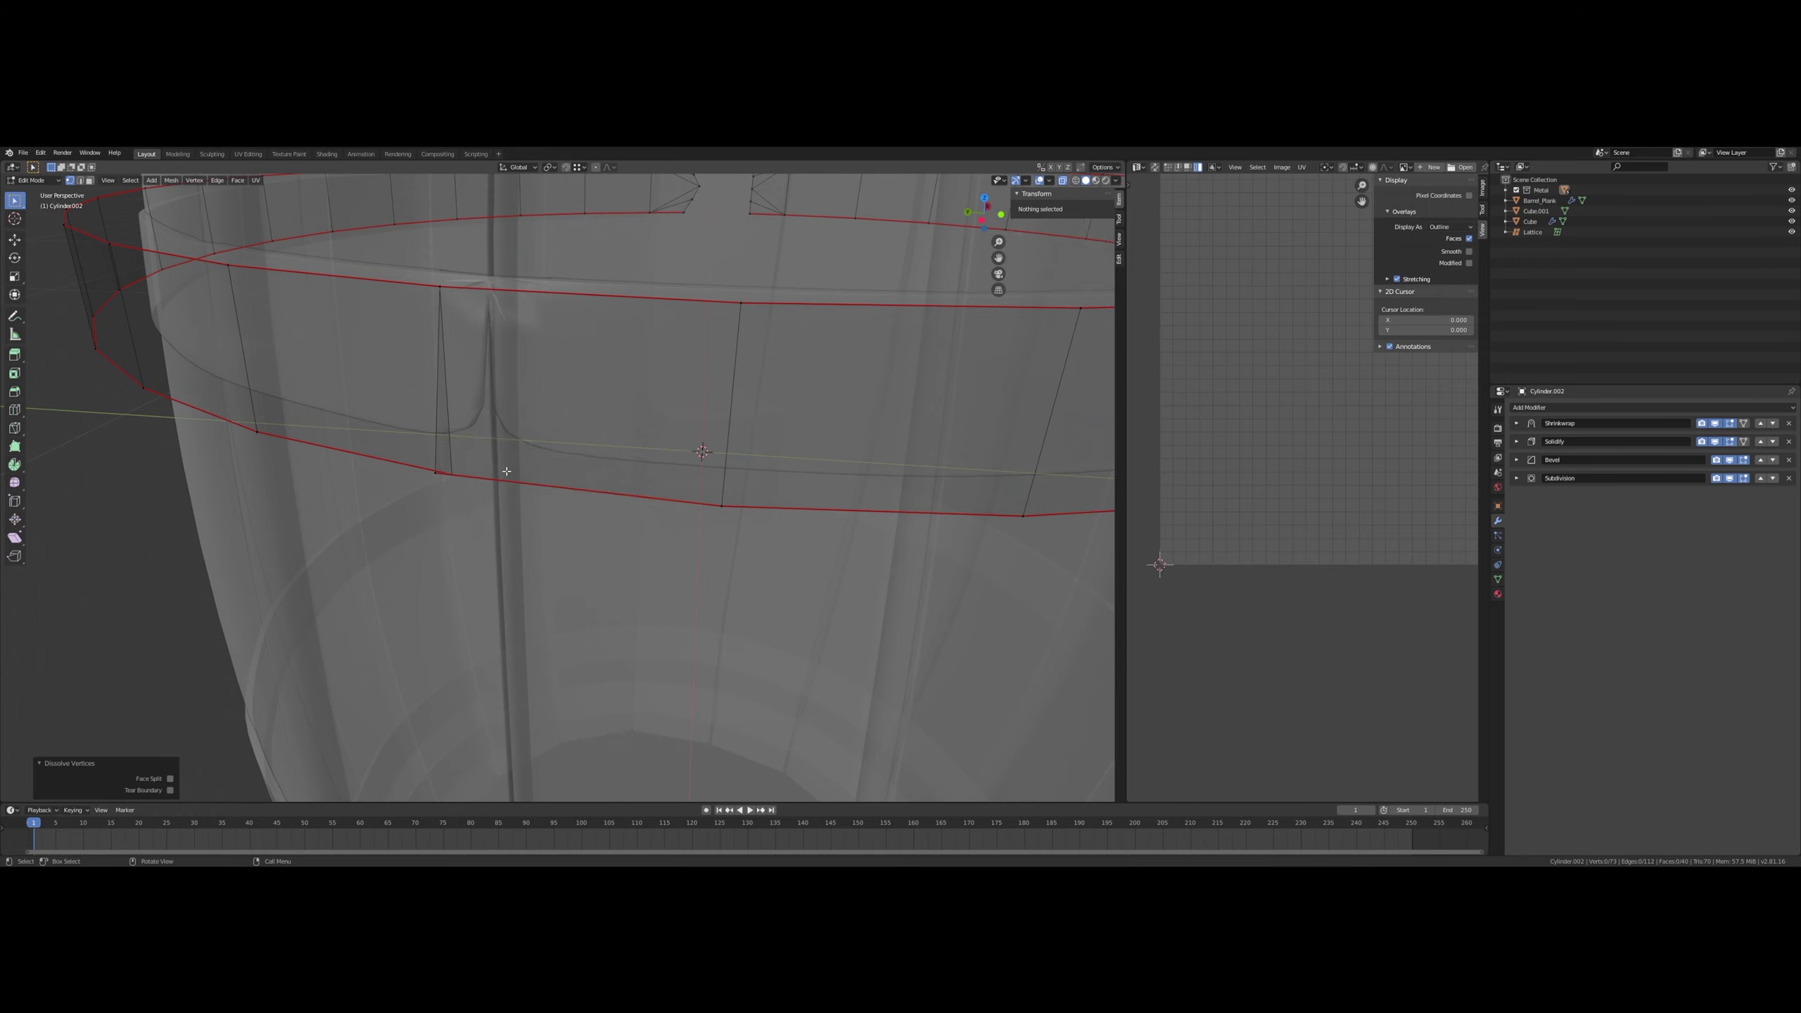
- Merge the two remaining close vertices at the bottom of the sliver face using At Last
middle_click_drag(518, 468, 522, 470)
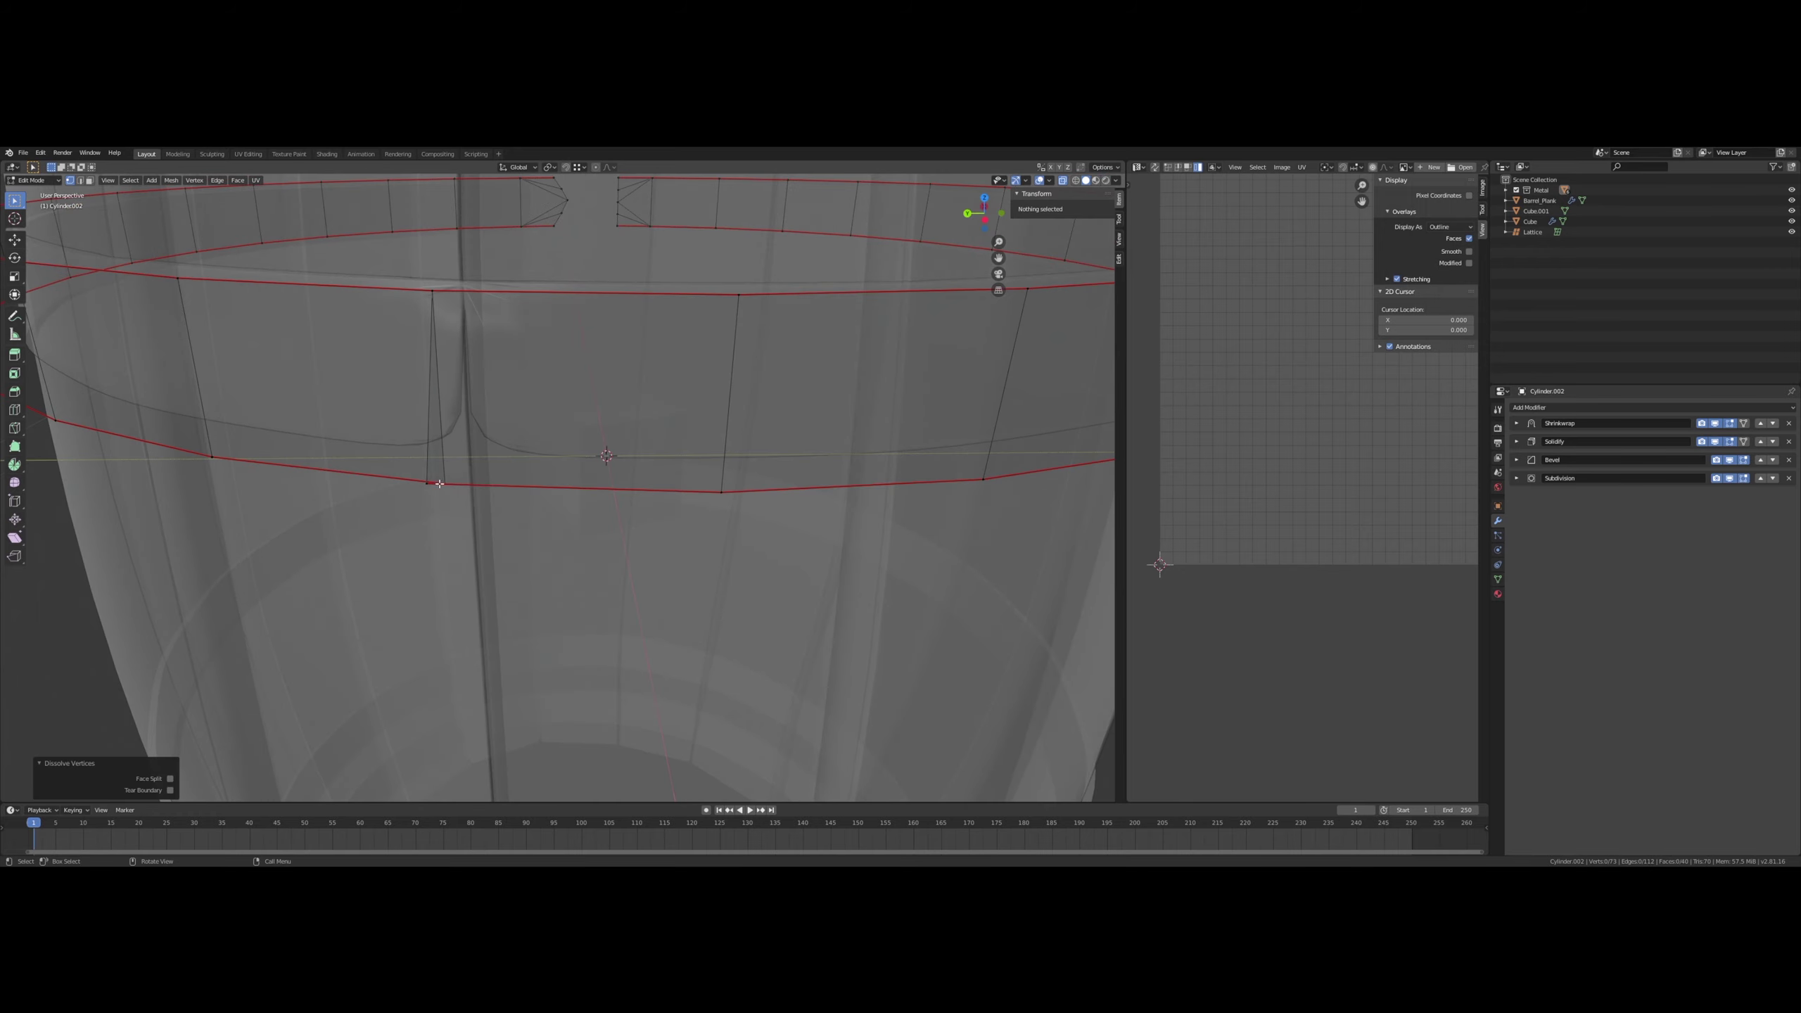
left_click(440, 483)
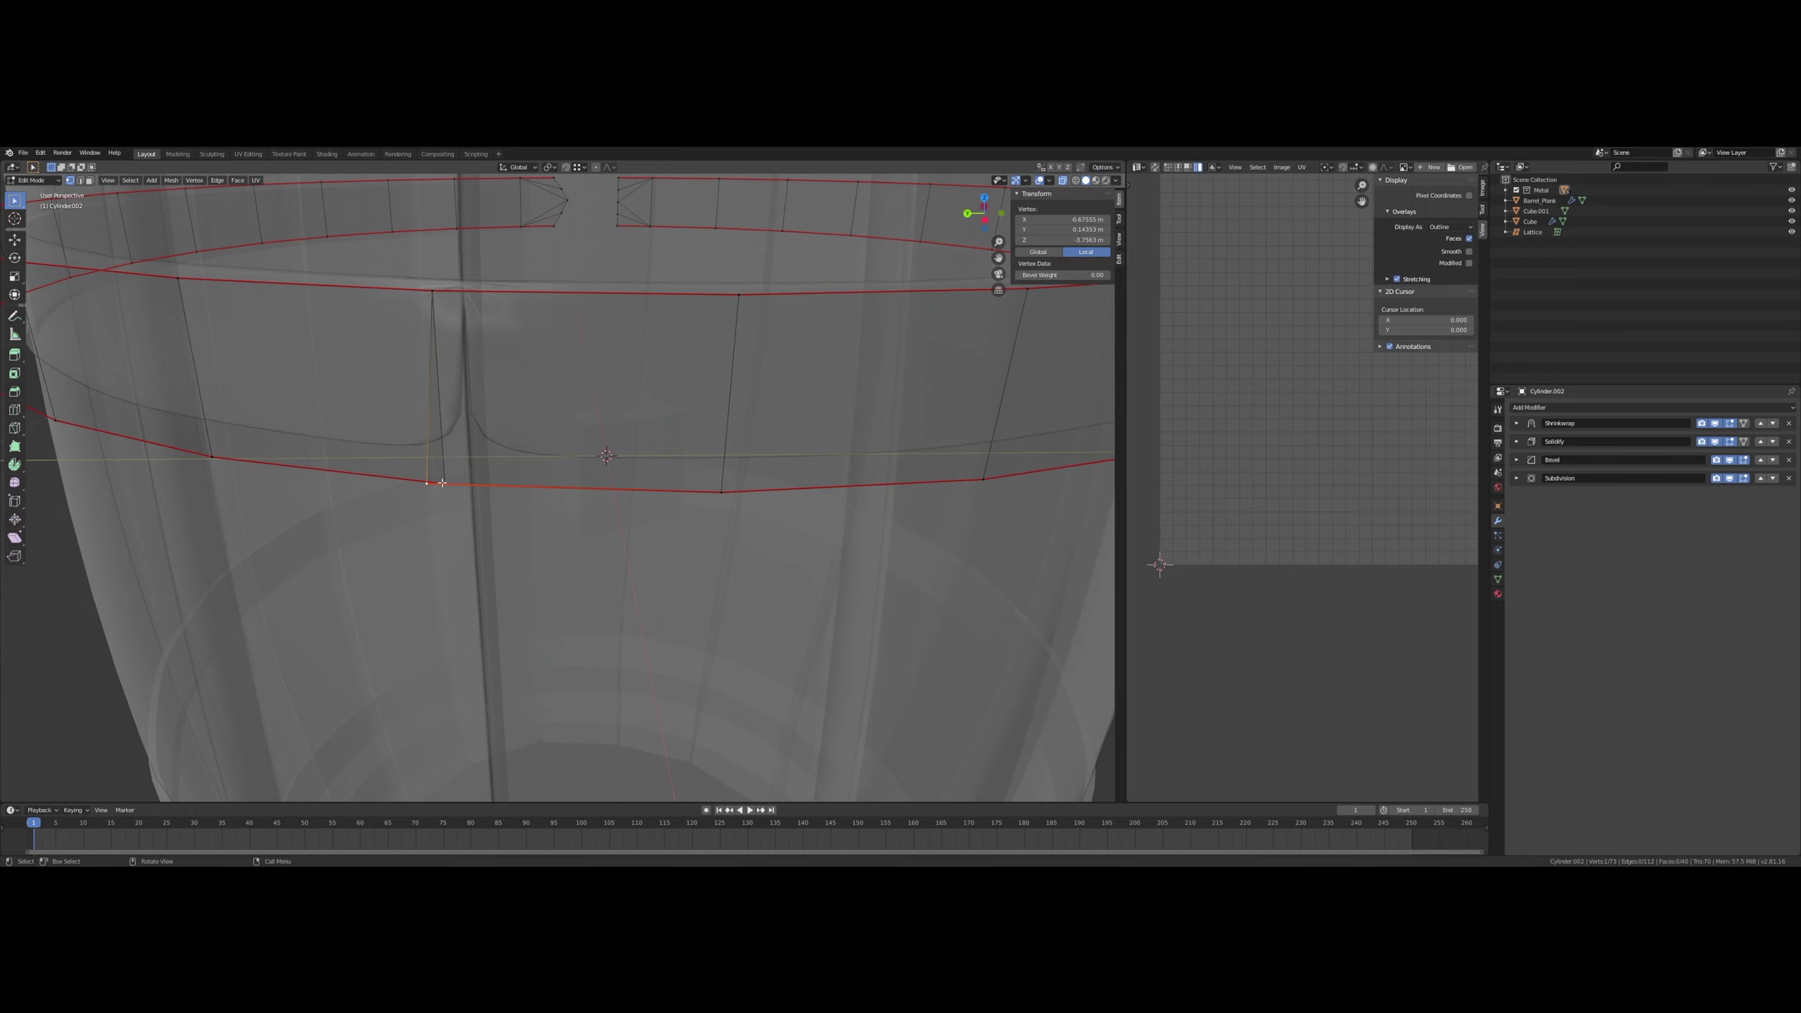
left_click(429, 484, "shift")
right_click(430, 486)
mouse_move(489, 502)
left_click(552, 514)
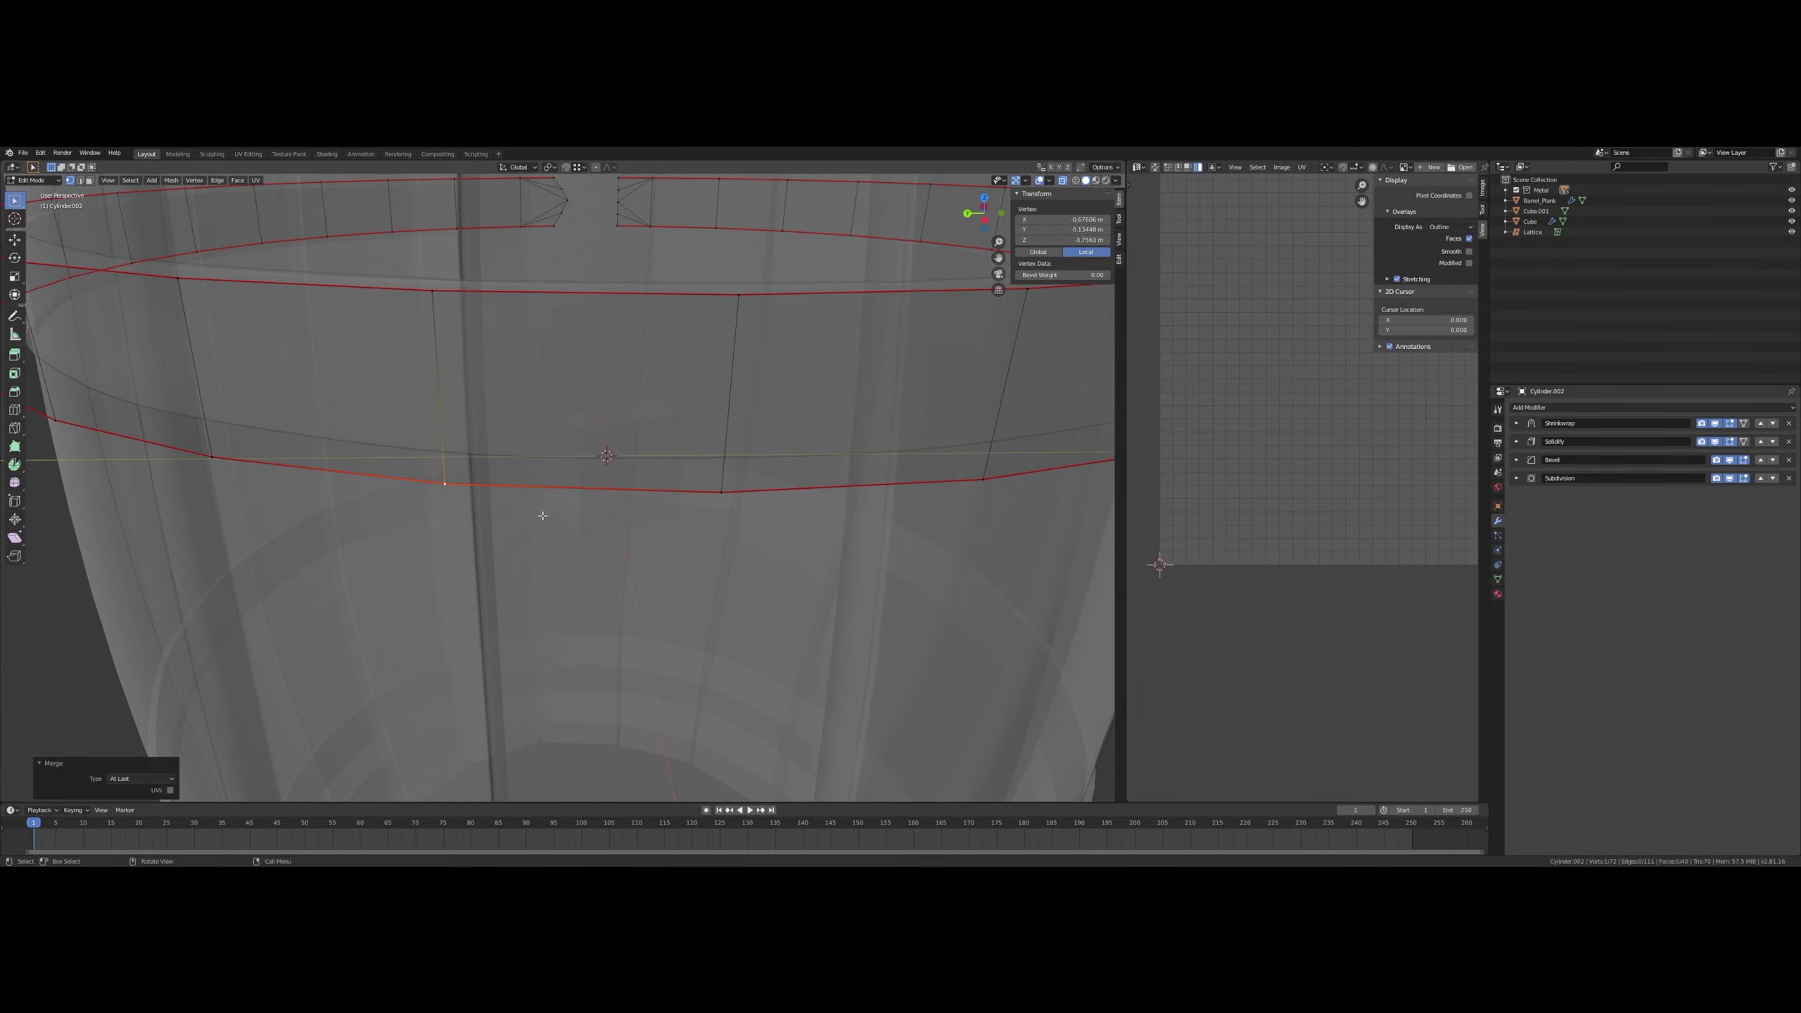
- Examine the cleaned-up lower edge and the rest of the band from several sides for leftover vertices
middle_click_drag(548, 511, 556, 503)
left_click_drag(434, 527, 849, 440)
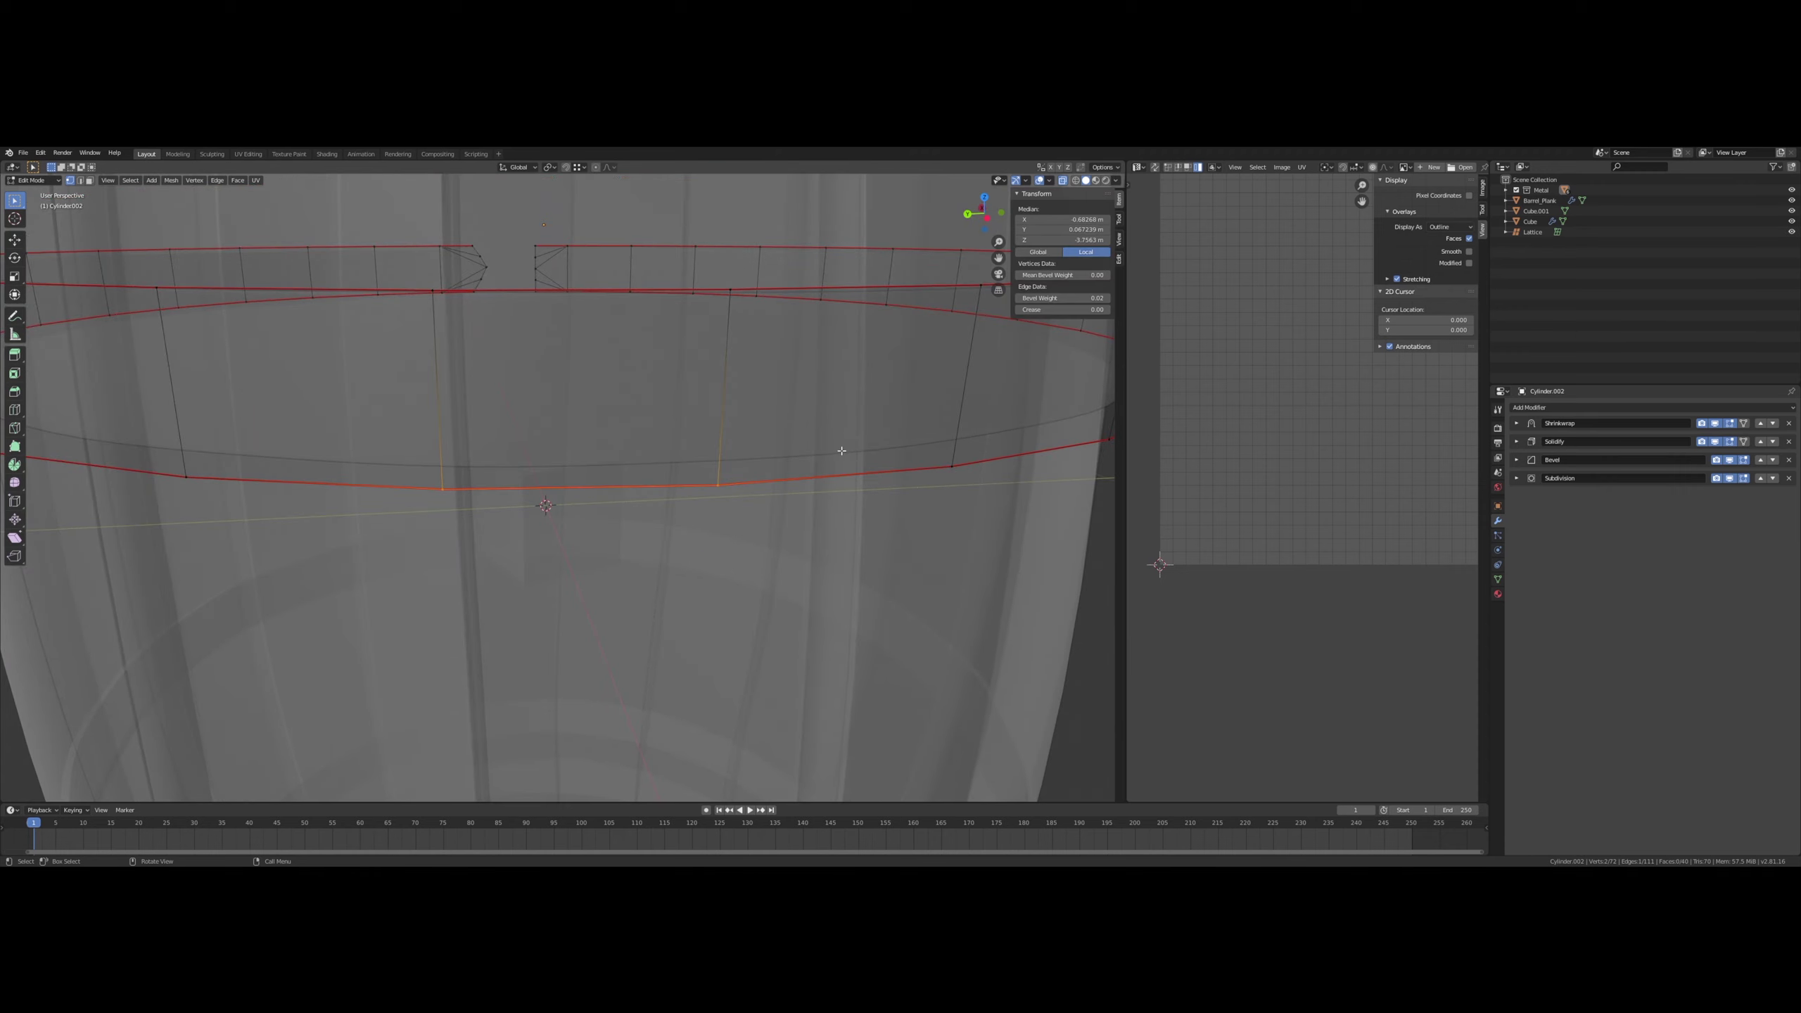
scroll(600, 454, "down", 5)
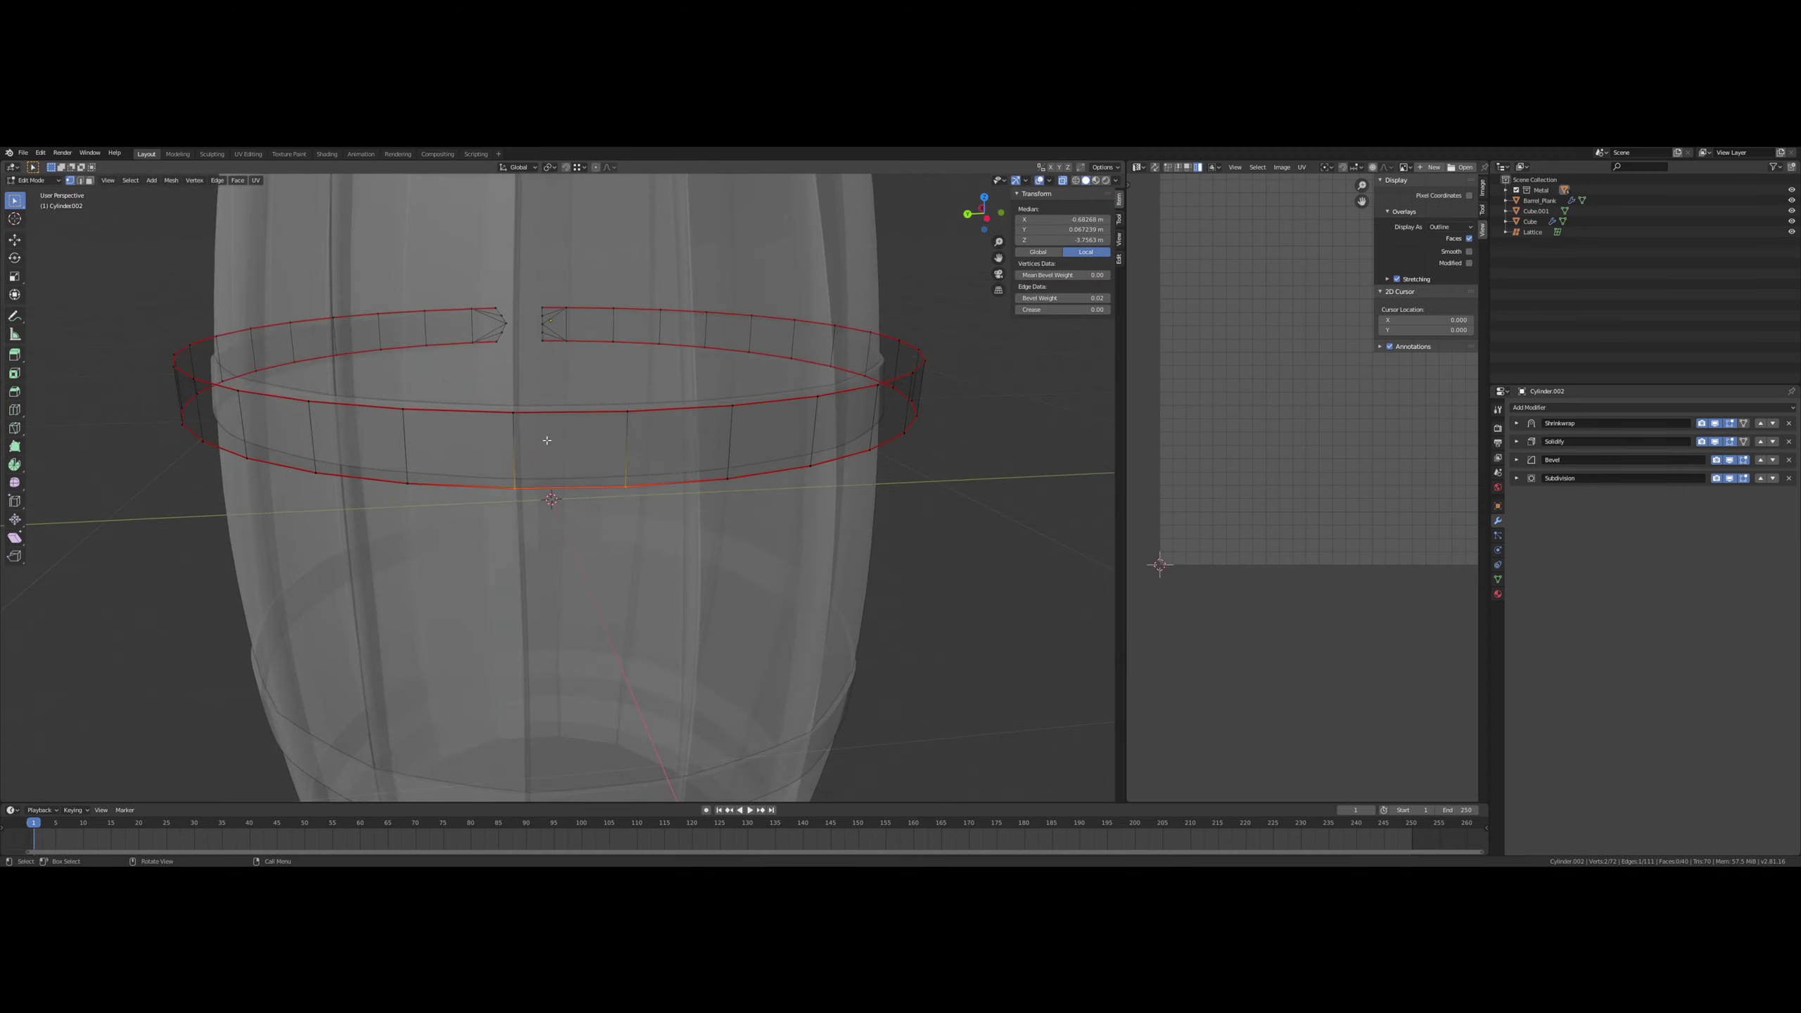
middle_click_drag(551, 431, 624, 458)
scroll(695, 426, "down", 6)
scroll(542, 455, "up", 5)
scroll(542, 456, "up", 3)
left_click(430, 615)
middle_click_drag(431, 615, 517, 601)
scroll(516, 615, "down", 5)
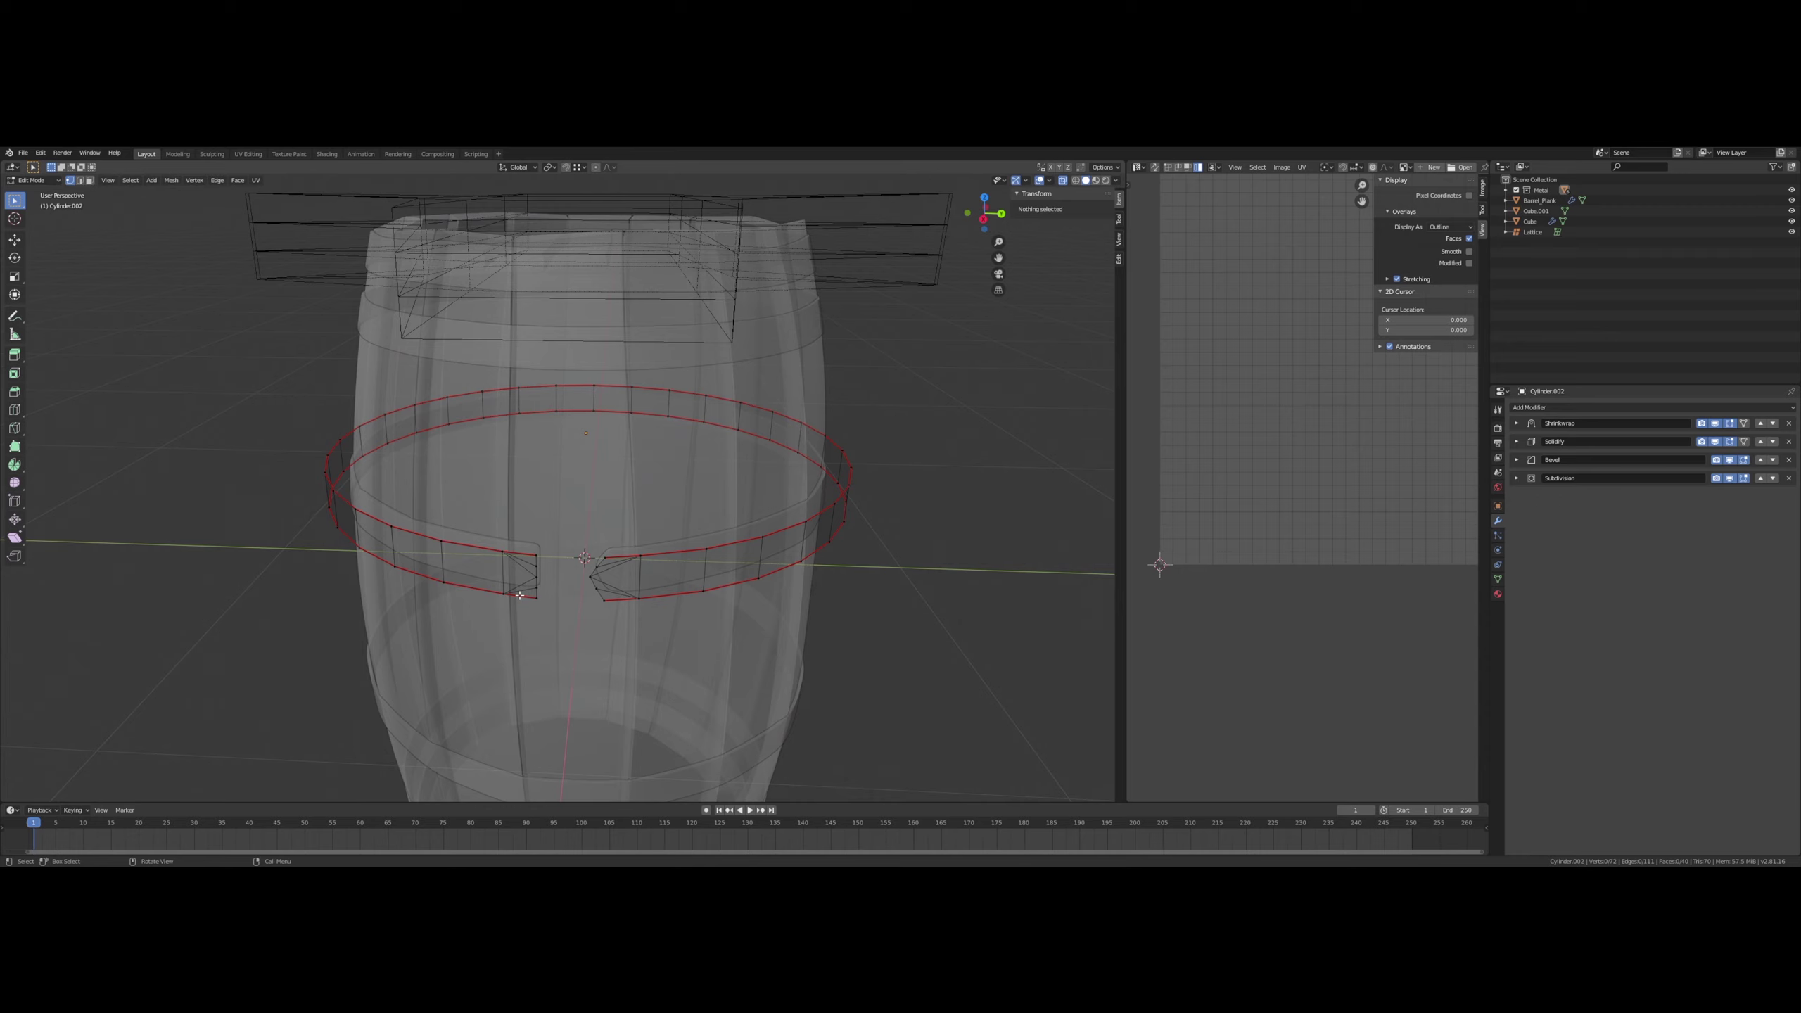
- Move the middle vertex of the square band end outward about 0.034 m along Y with proportional editing to form a point
scroll(522, 561, "up", 6)
middle_click_drag(523, 555, 541, 499)
left_click(582, 374)
middle_click_drag(581, 374, 662, 412)
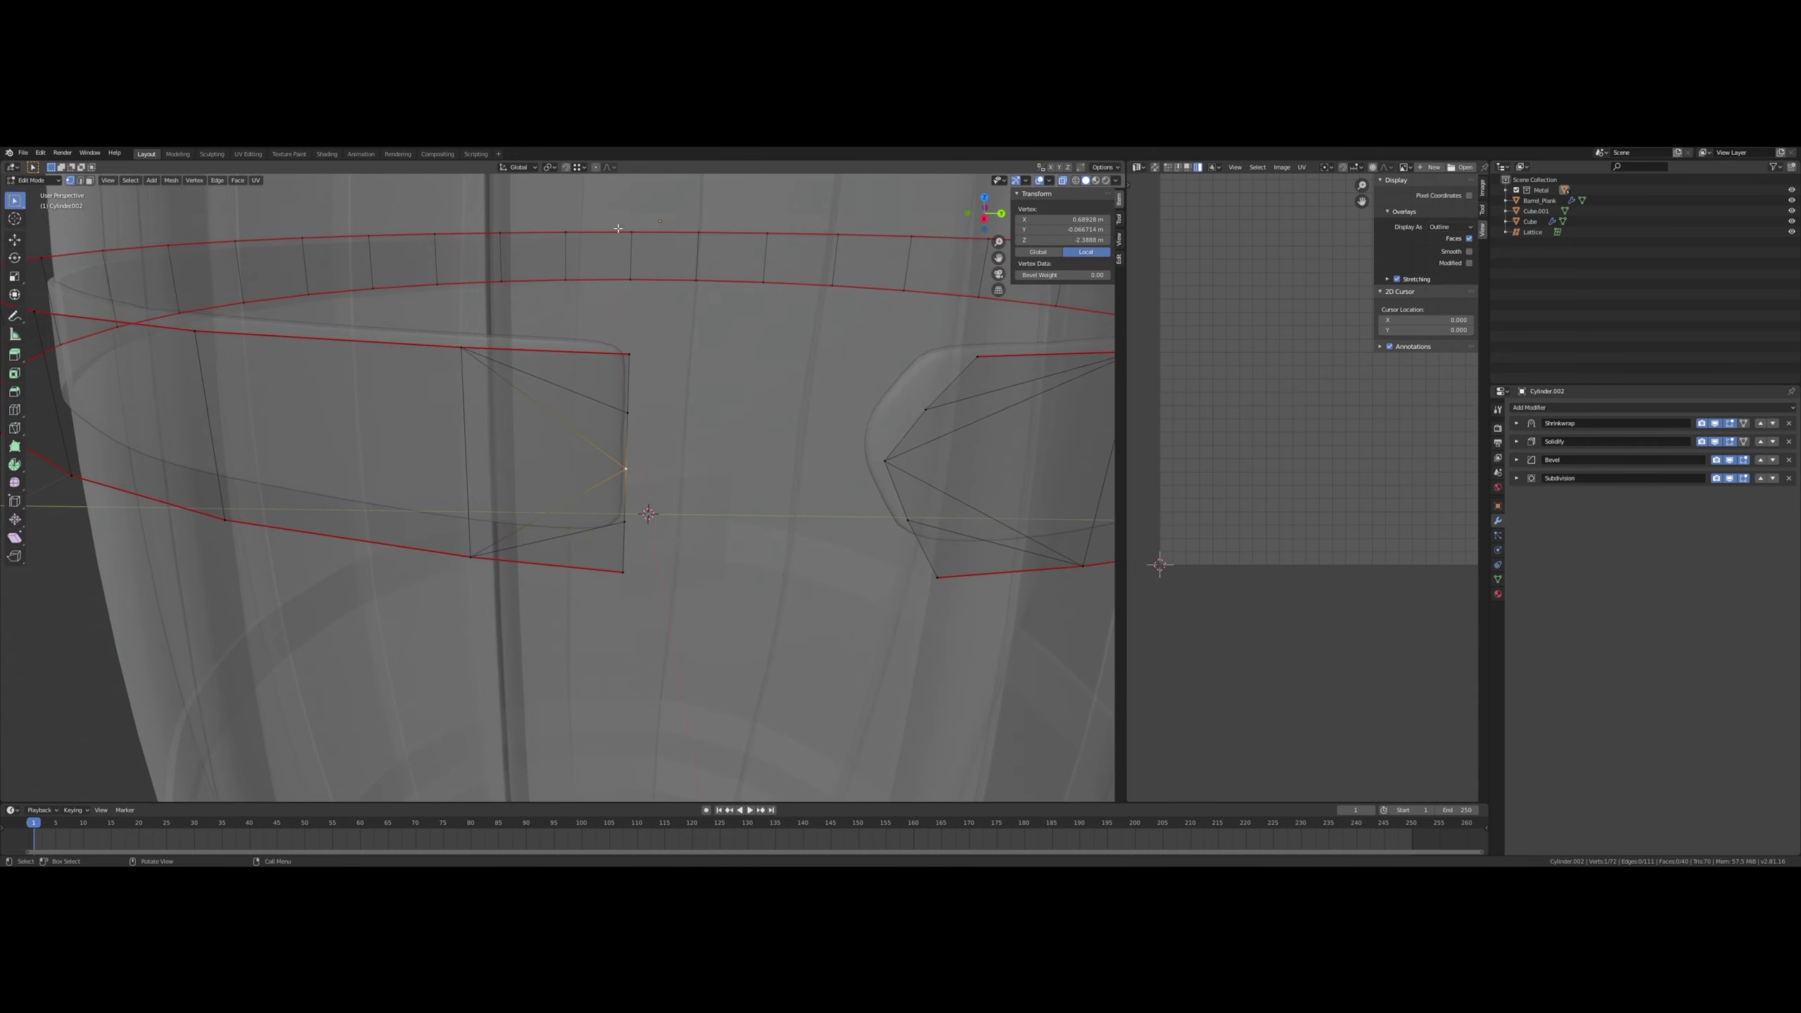
key("g")
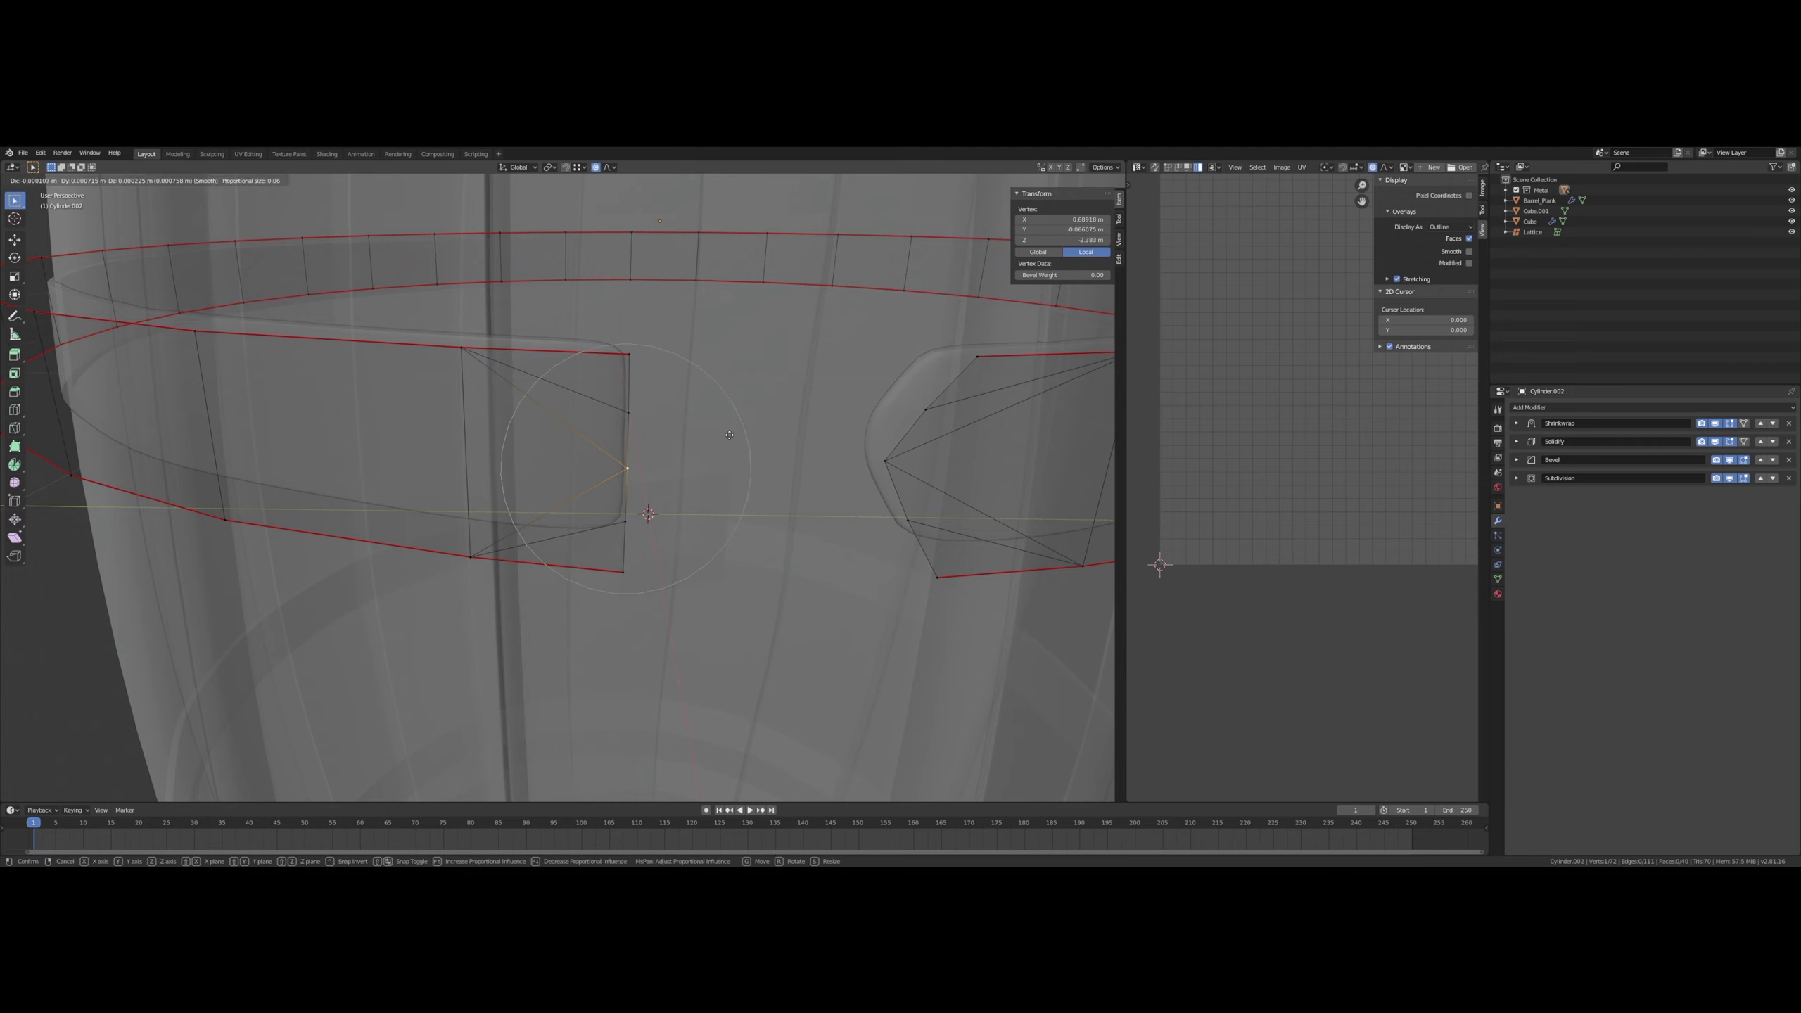
key("y")
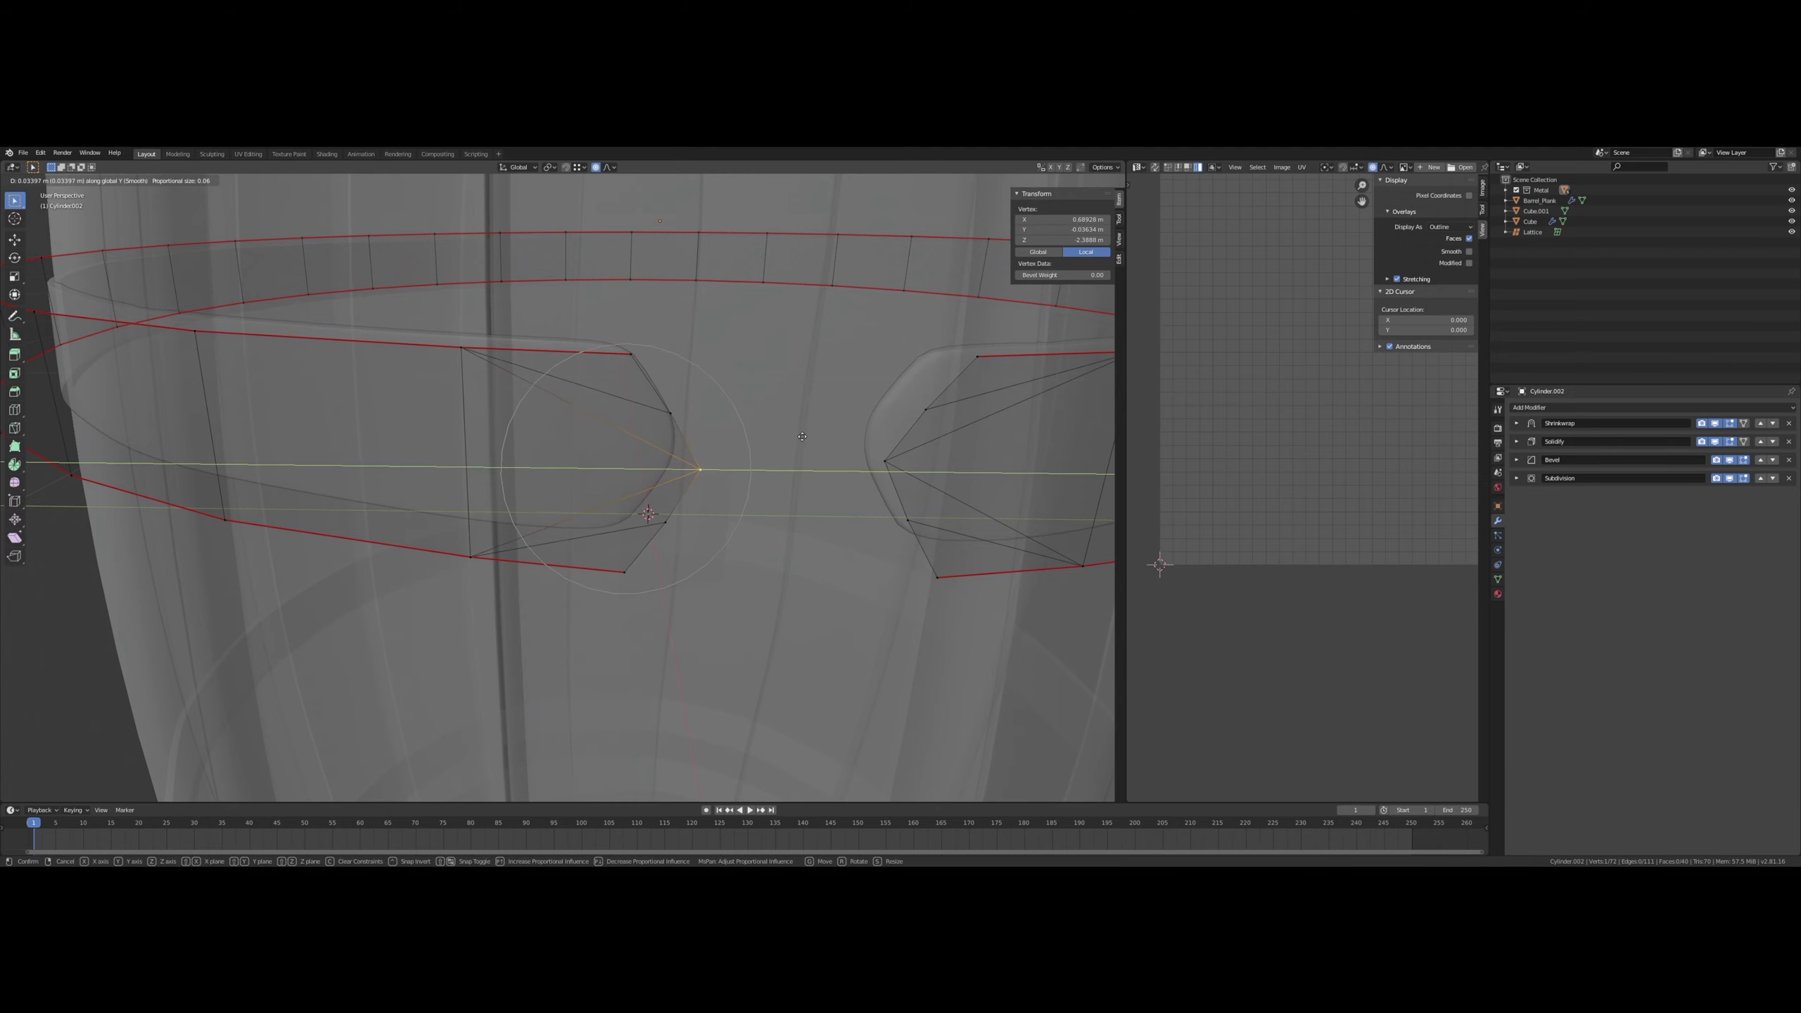
left_click(802, 436)
middle_click_drag(798, 433, 630, 238)
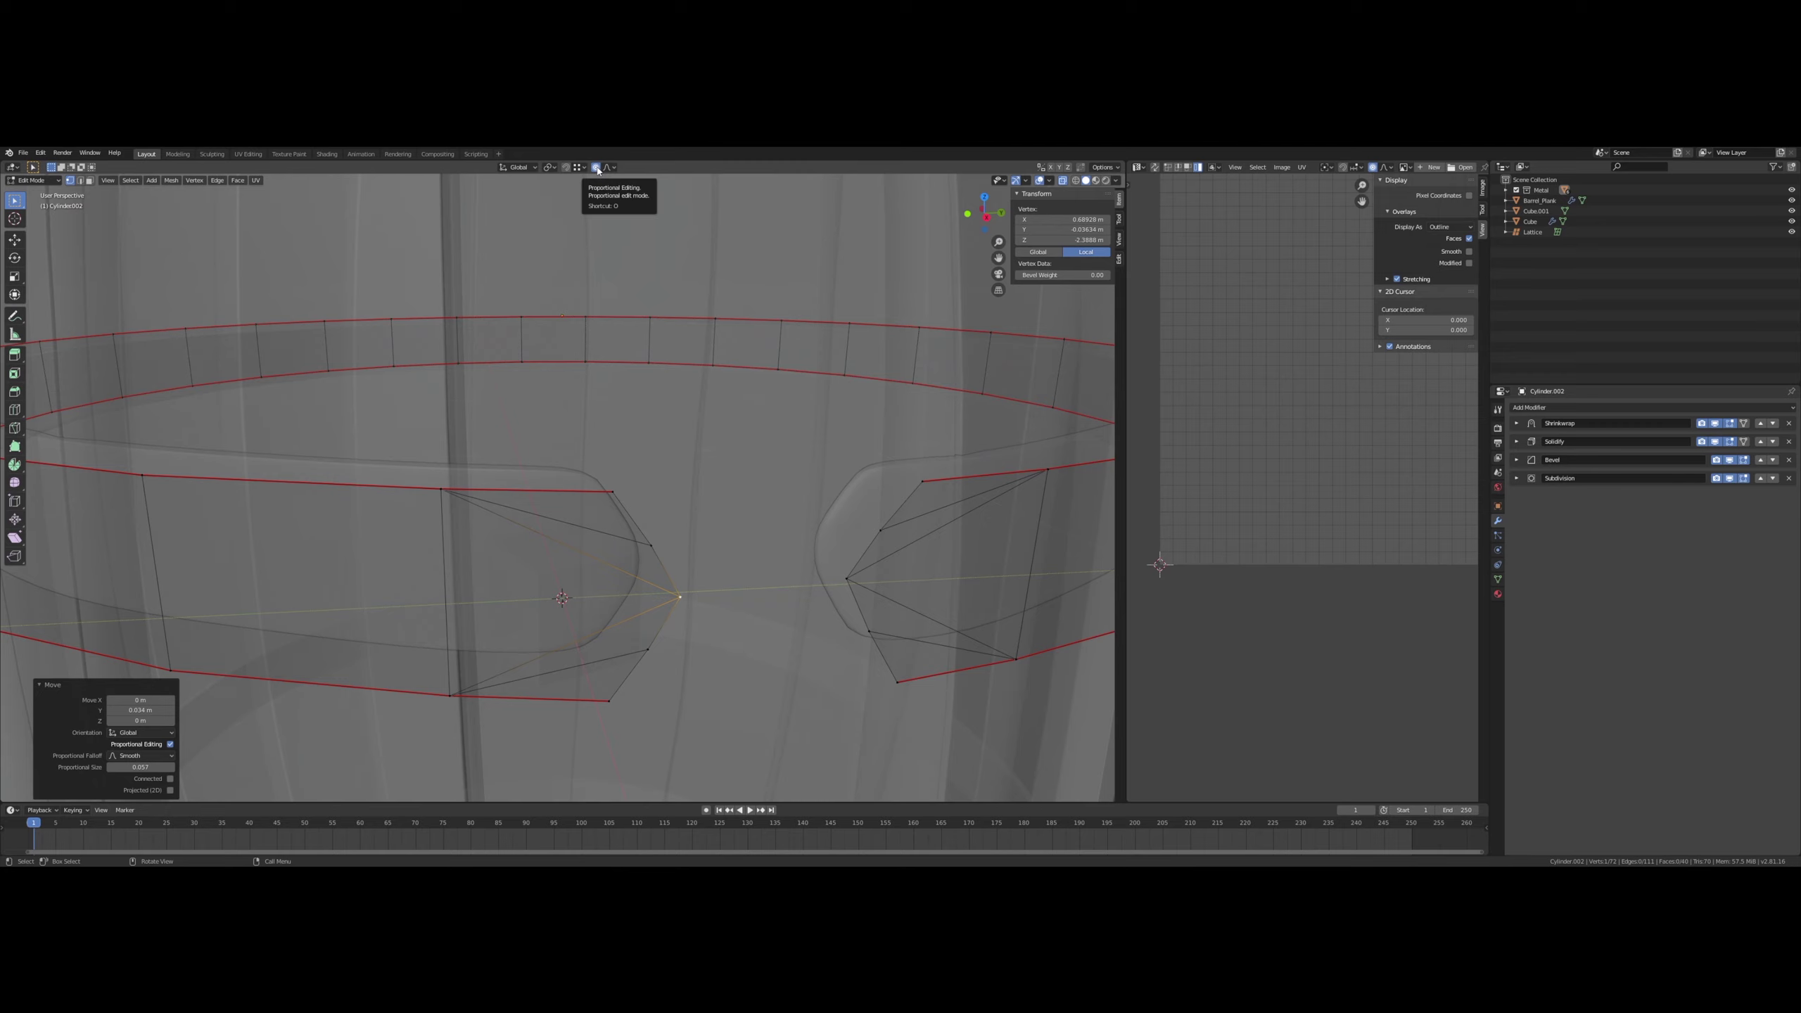
- Turn off X-ray display and check both pointed ends of the band against the barrel
mouse_move(692, 440)
middle_mouse_down()
mouse_move(708, 450)
mouse_move(699, 433)
middle_mouse_up()
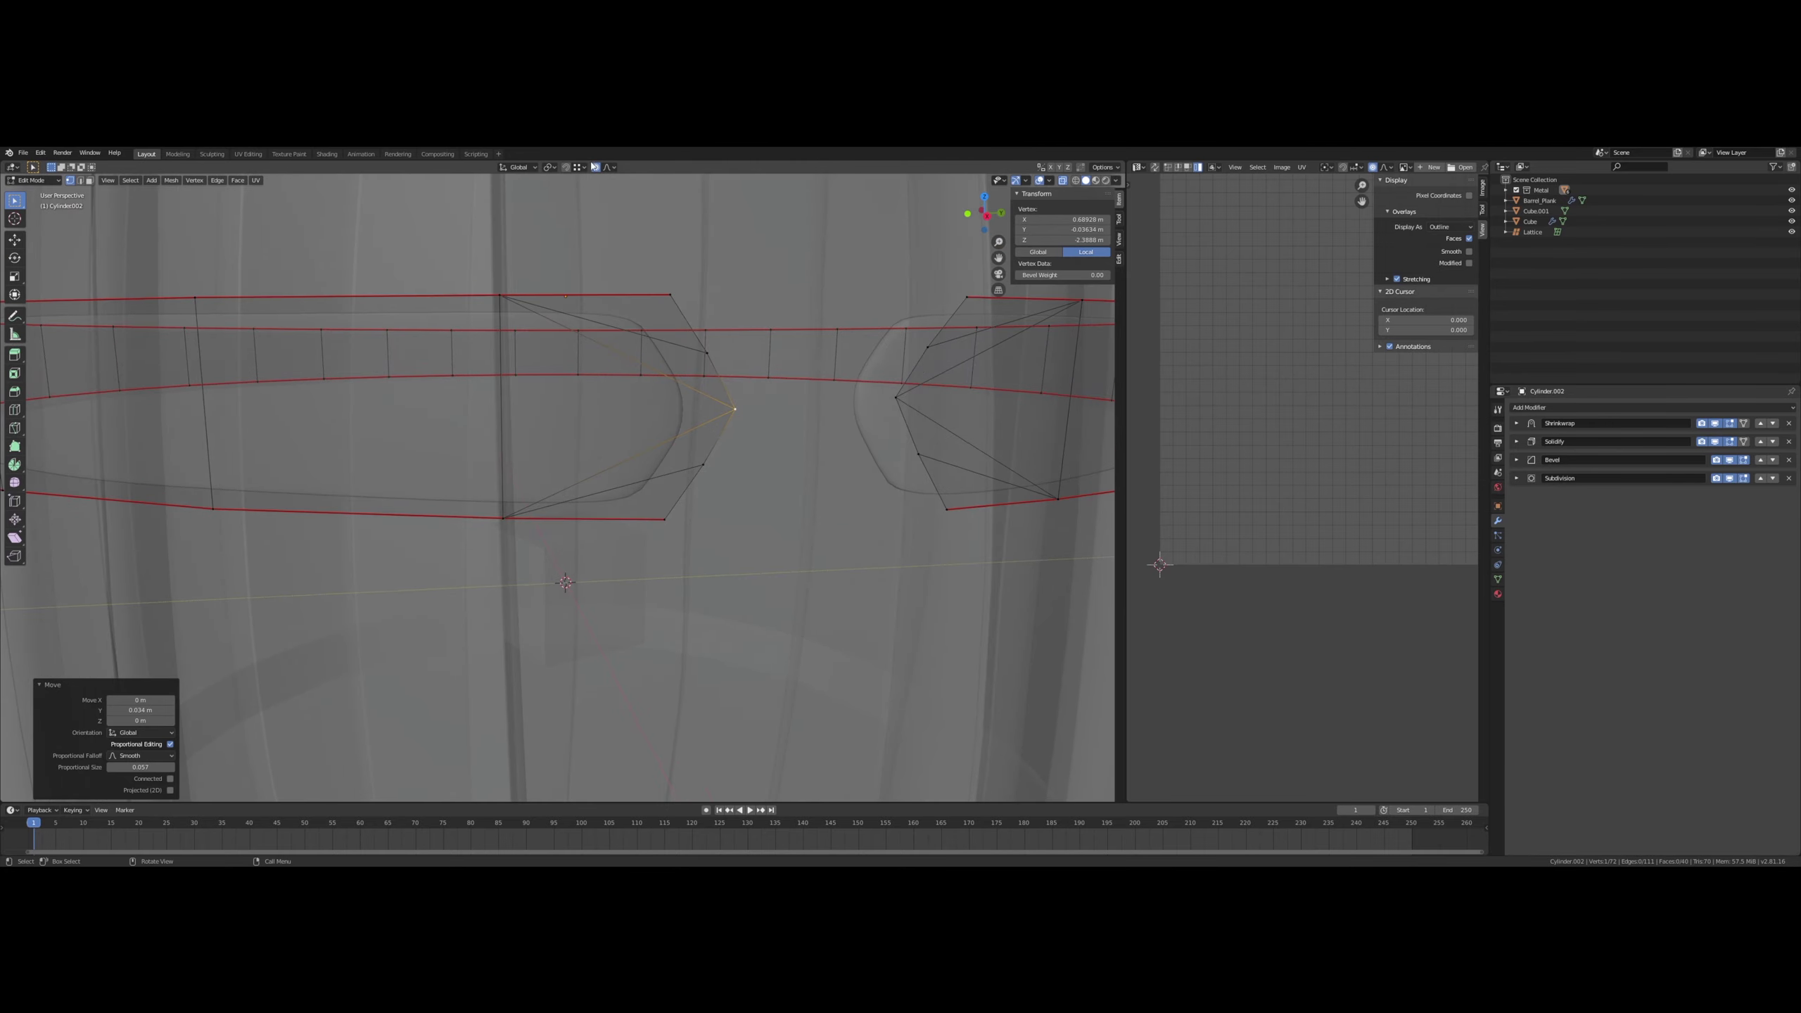
key("Tab")
middle_click_drag(694, 328, 683, 344, "shift")
left_click(571, 510)
left_click(530, 495)
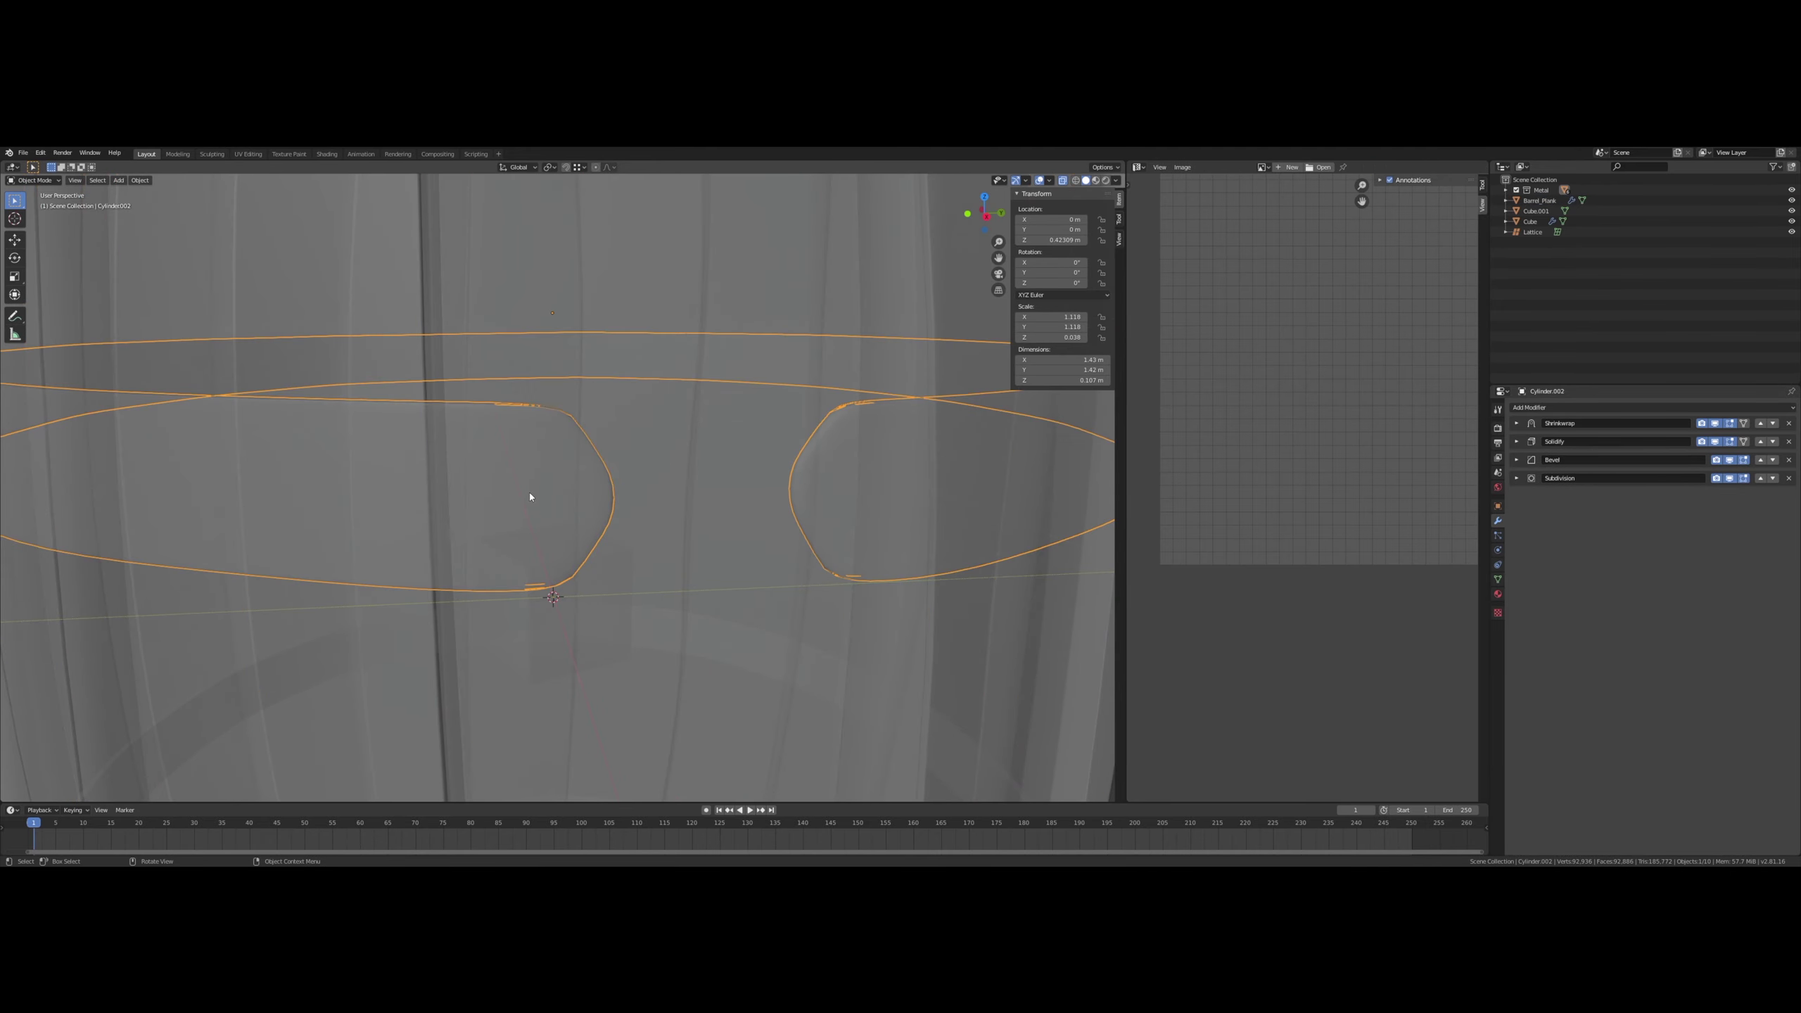
key("Tab")
left_click(1062, 180)
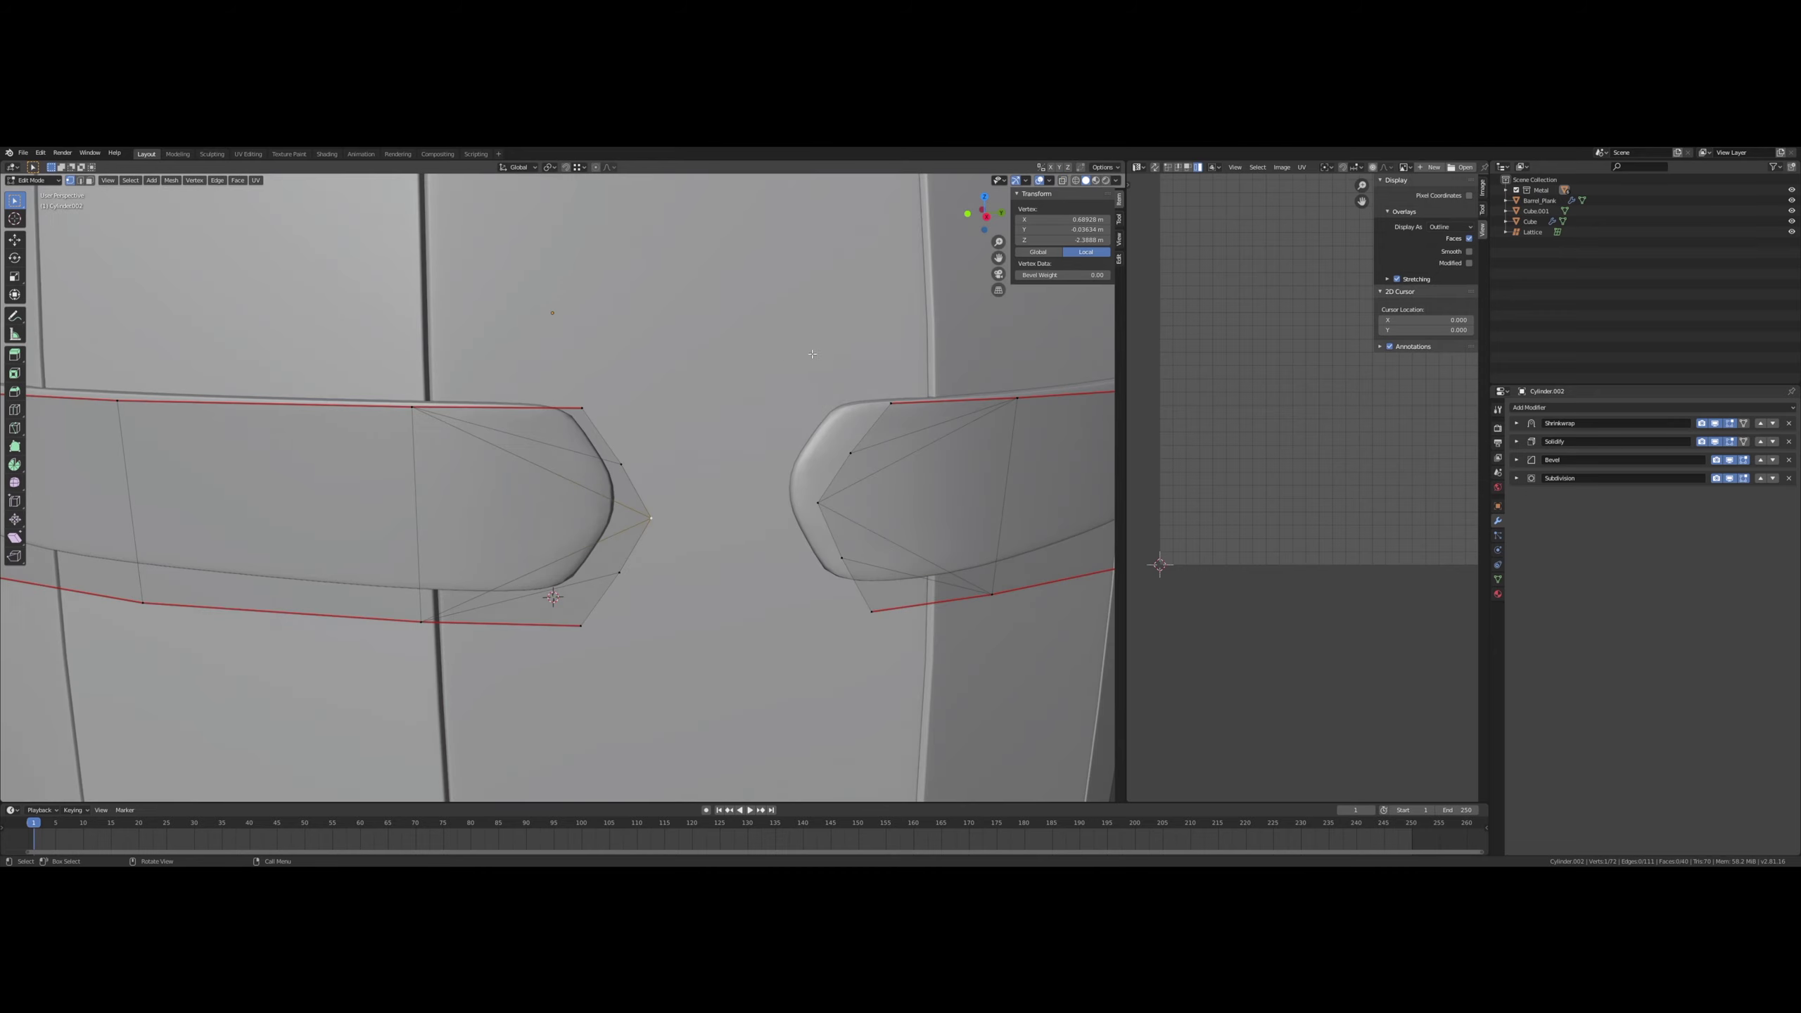
middle_click_drag(783, 362, 755, 369)
middle_click_drag(383, 471, 491, 604, "shift")
scroll(427, 457, "down", 2)
middle_click_drag(460, 702, 459, 695)
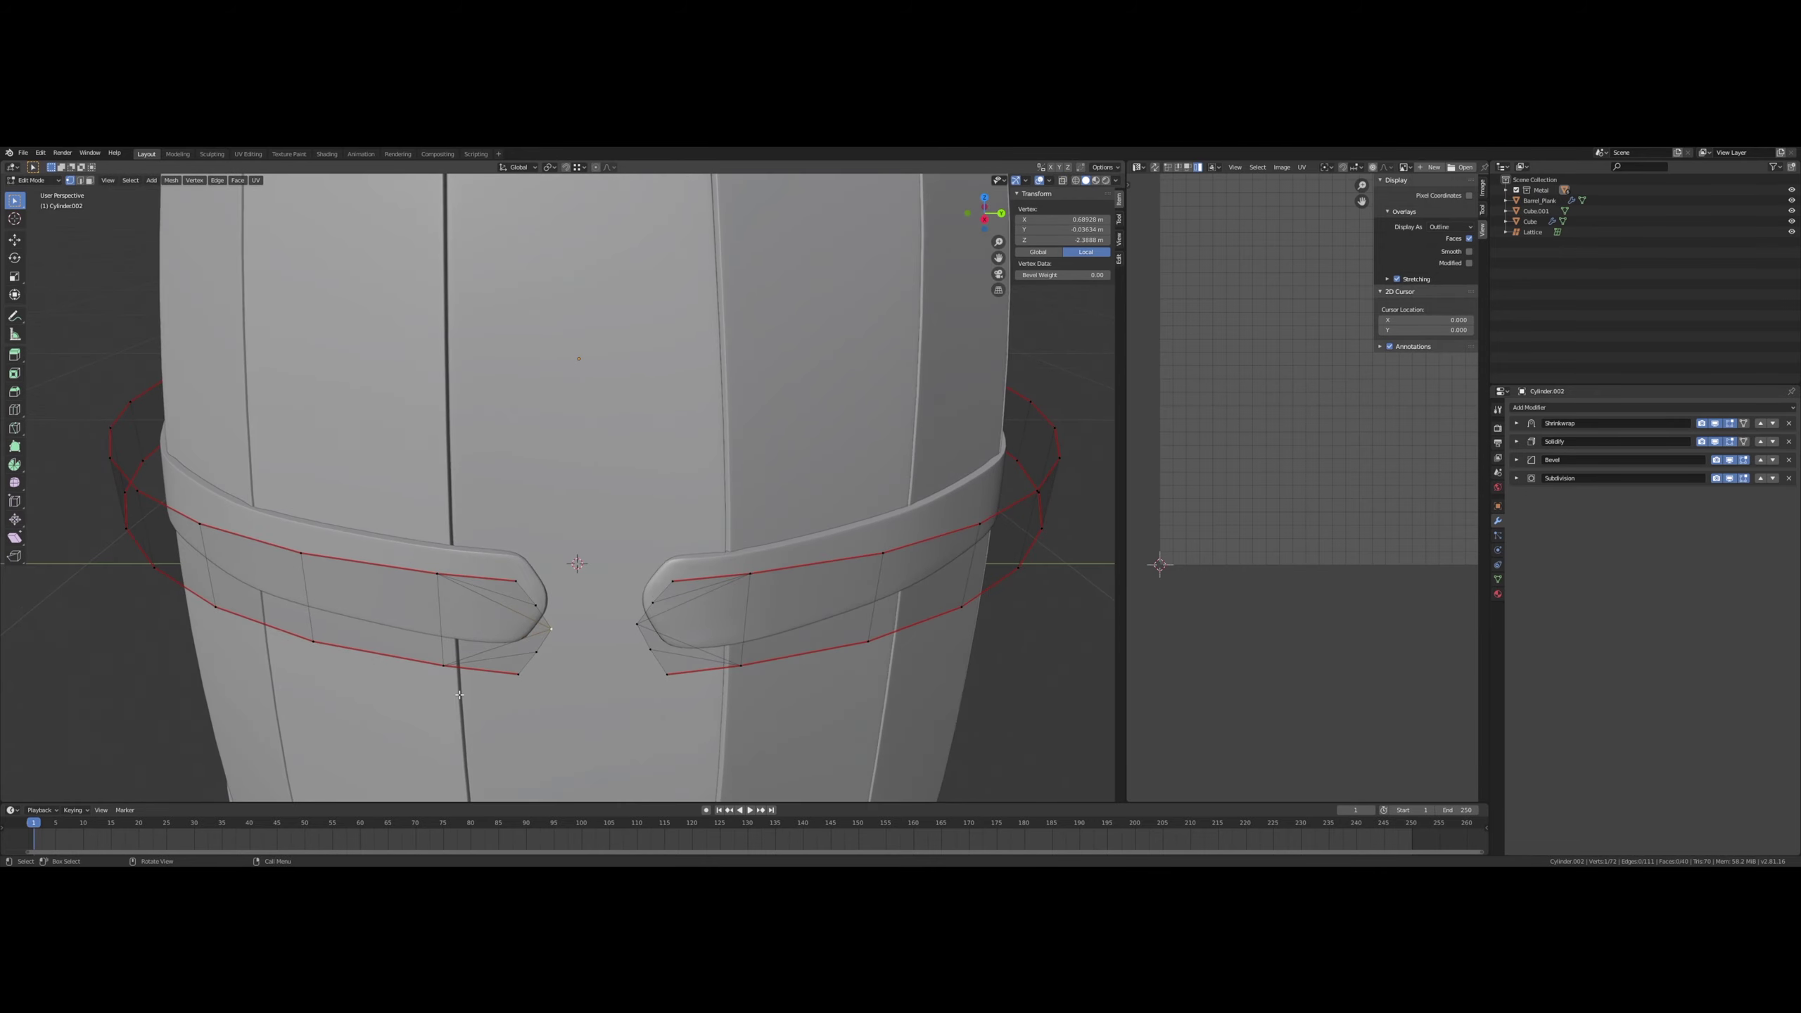
- Select the band's left pointed end and move it about 0.46 m along Y so it overlaps the other end
left_click_drag(421, 724, 553, 568)
middle_click_drag(553, 568, 649, 619)
scroll(571, 602, "down", 5)
key("g")
key("y")
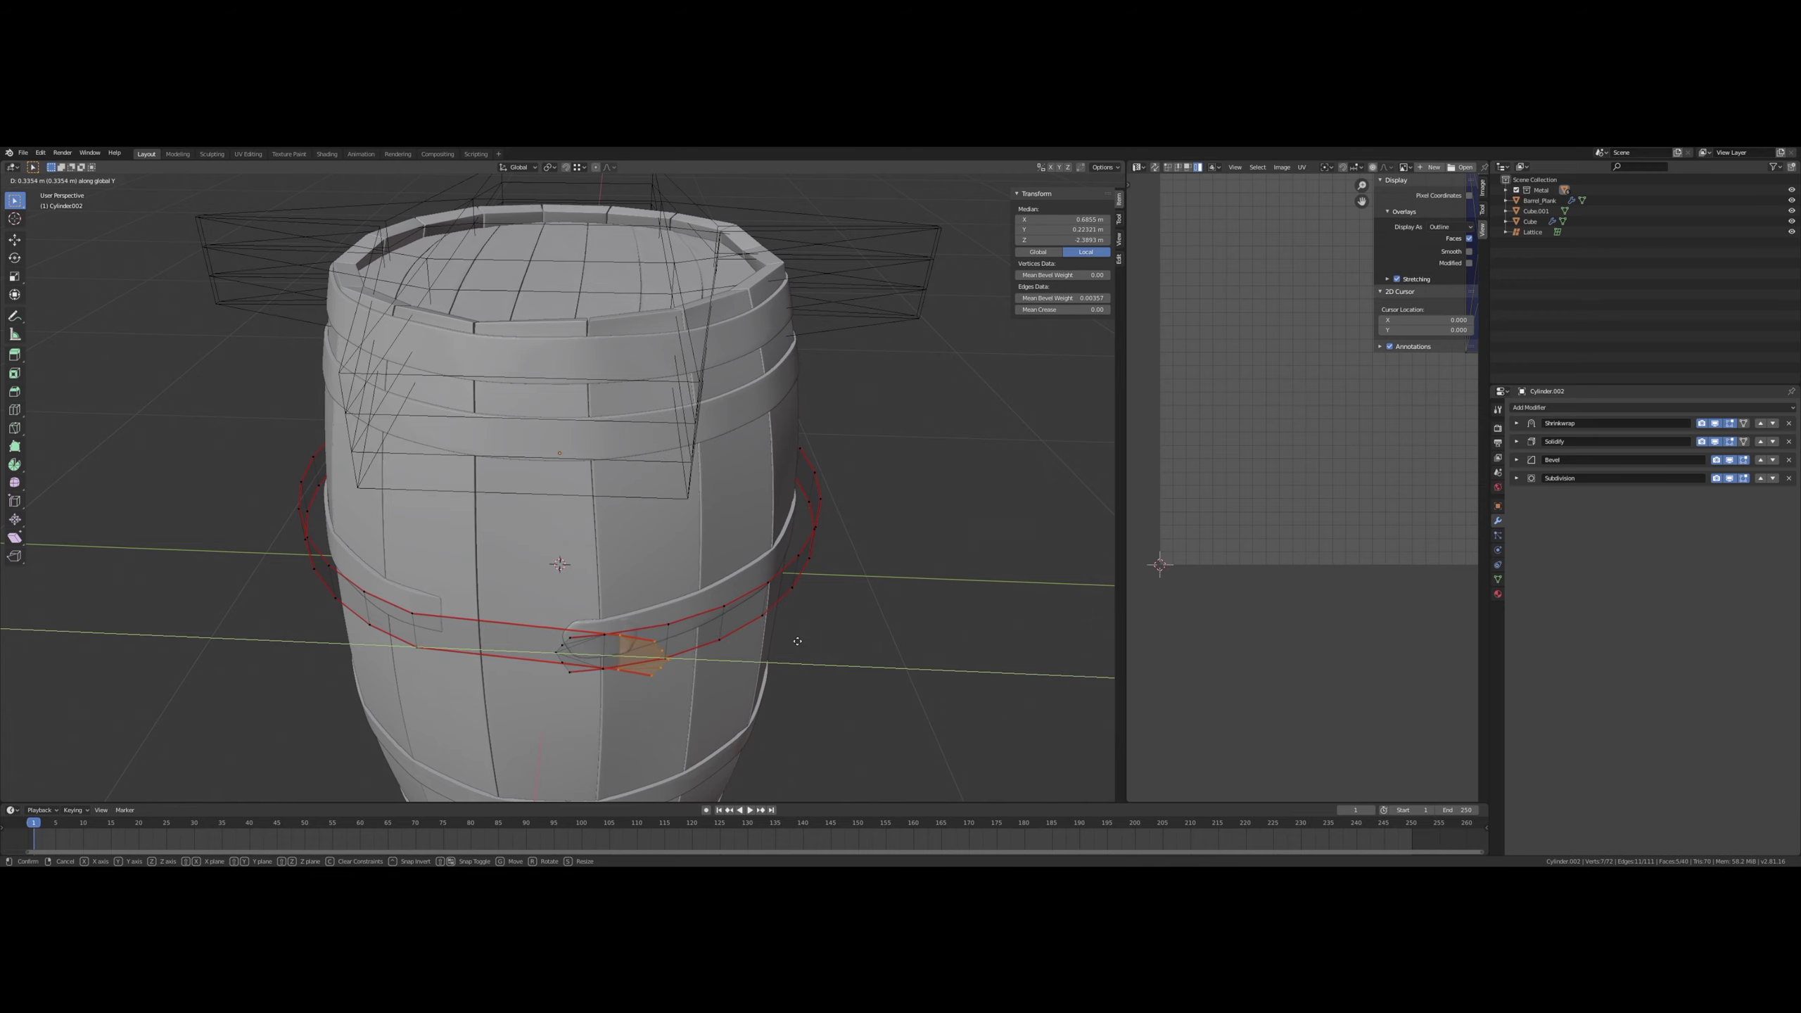
left_click(850, 641)
- Rotate the moved pointed end about Z to follow the barrel's curvature
middle_click_drag(844, 631, 753, 659)
key("r")
key("z")
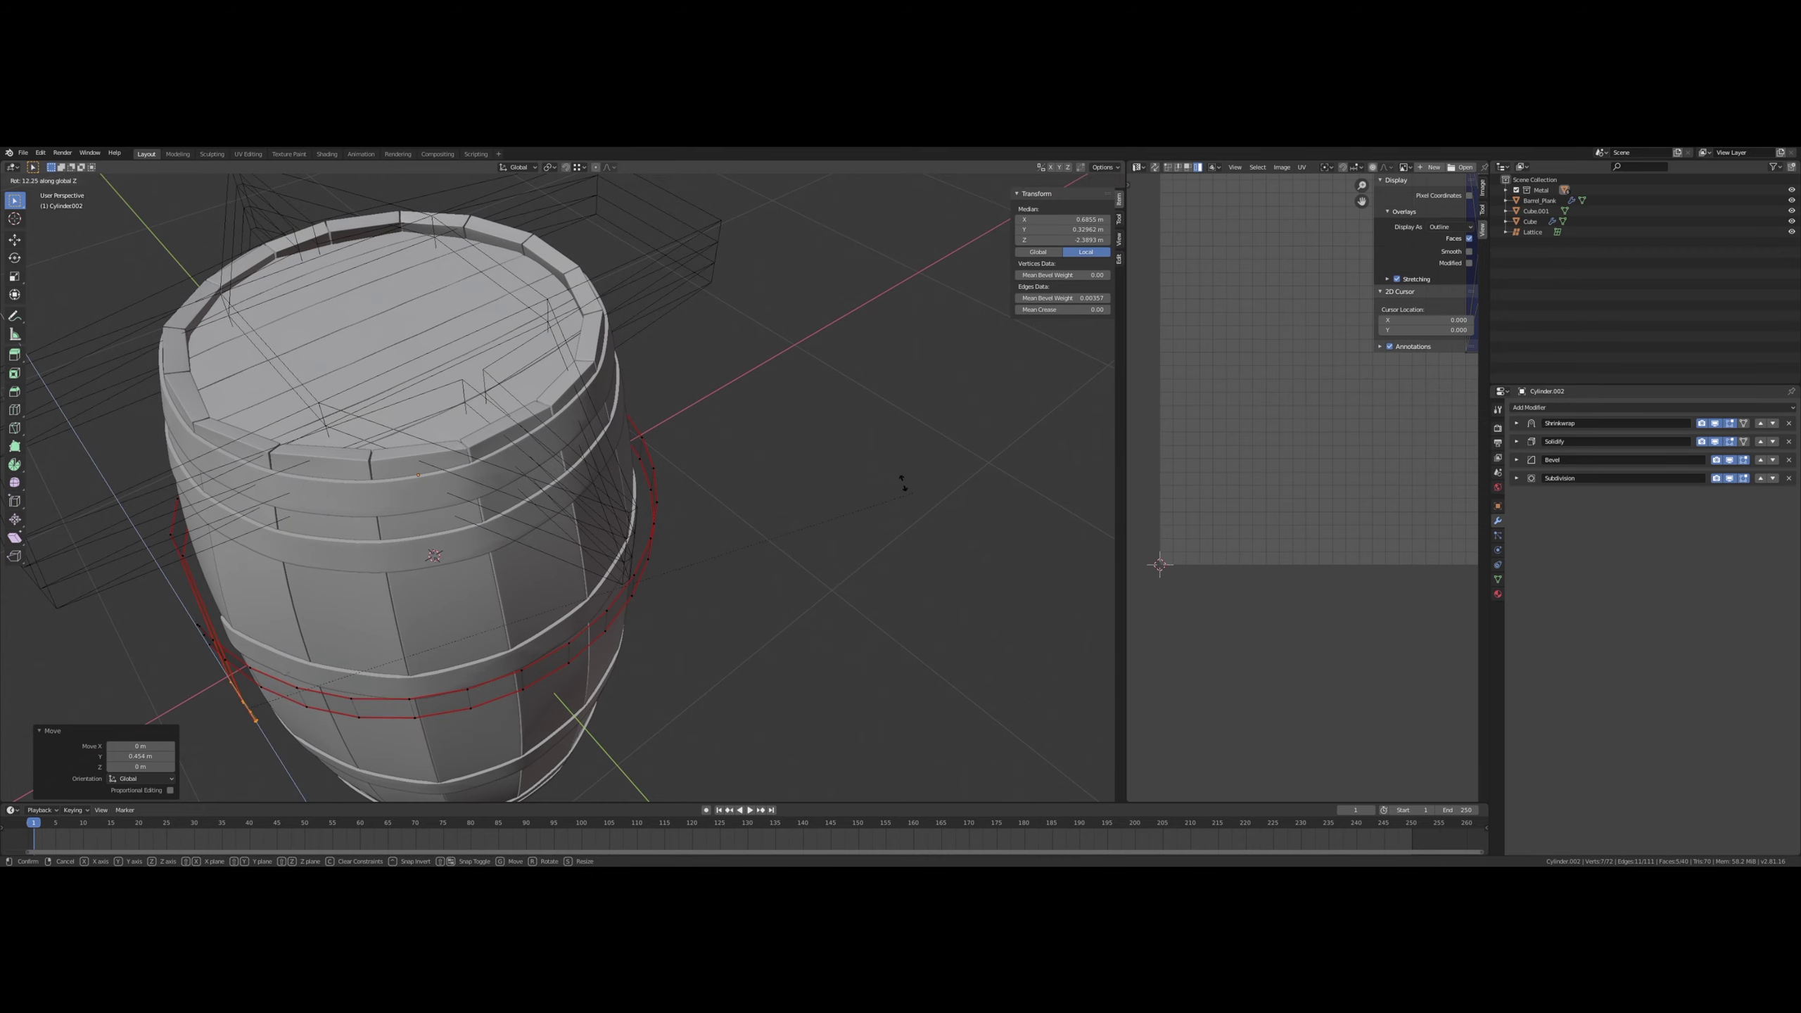
left_click(762, 399)
- Add two loop cuts across the long stretched section of the band leading to the moved end
mouse_move(650, 506)
middle_mouse_down()
mouse_move(695, 471)
mouse_move(641, 492)
mouse_move(656, 489)
middle_mouse_up()
scroll(670, 481, "up", 3)
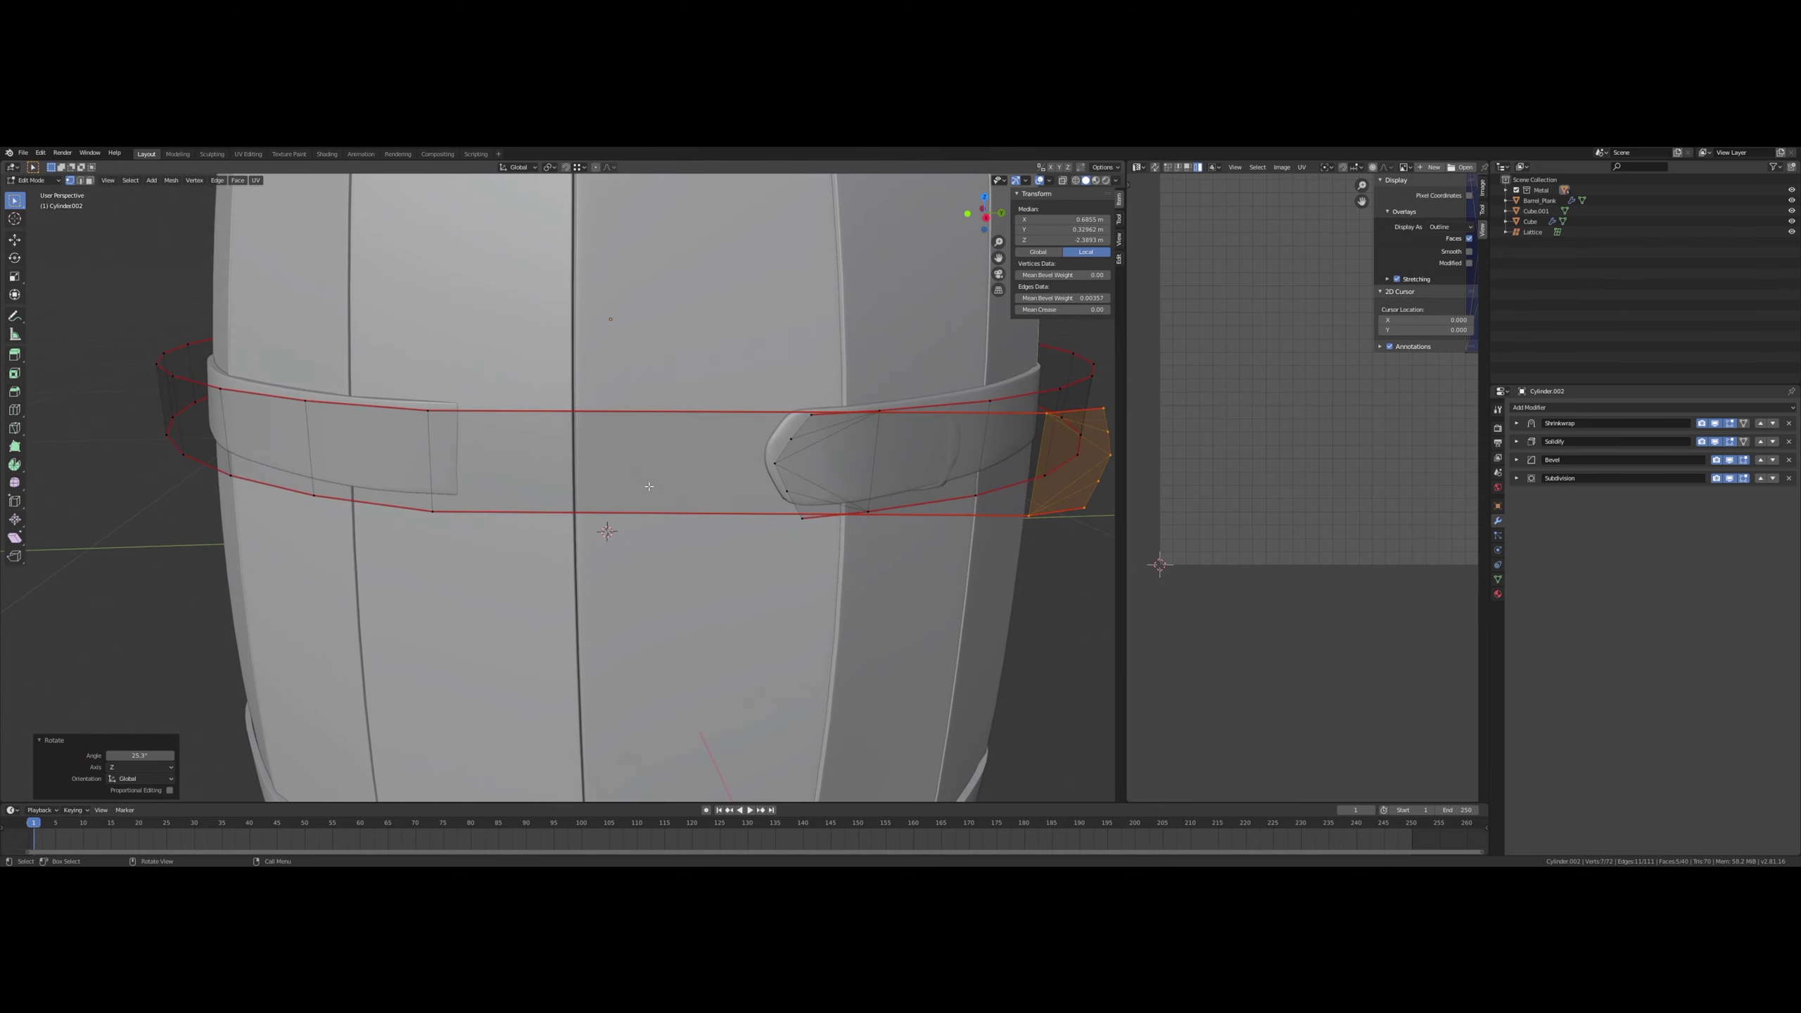
key("ctrl+r")
left_click(667, 409)
right_click(667, 409)
key("ctrl+r")
left_click(596, 420)
right_click(596, 420)
- Move the newly cut section of the band outward about 0.025 m along X to round it around the barrel
middle_click_drag(596, 420, 515, 657)
left_click_drag(518, 585, 514, 592)
middle_click_drag(515, 593, 558, 554)
key("g")
key("x")
left_click(525, 570)
middle_click_drag(691, 612, 554, 639, "shift")
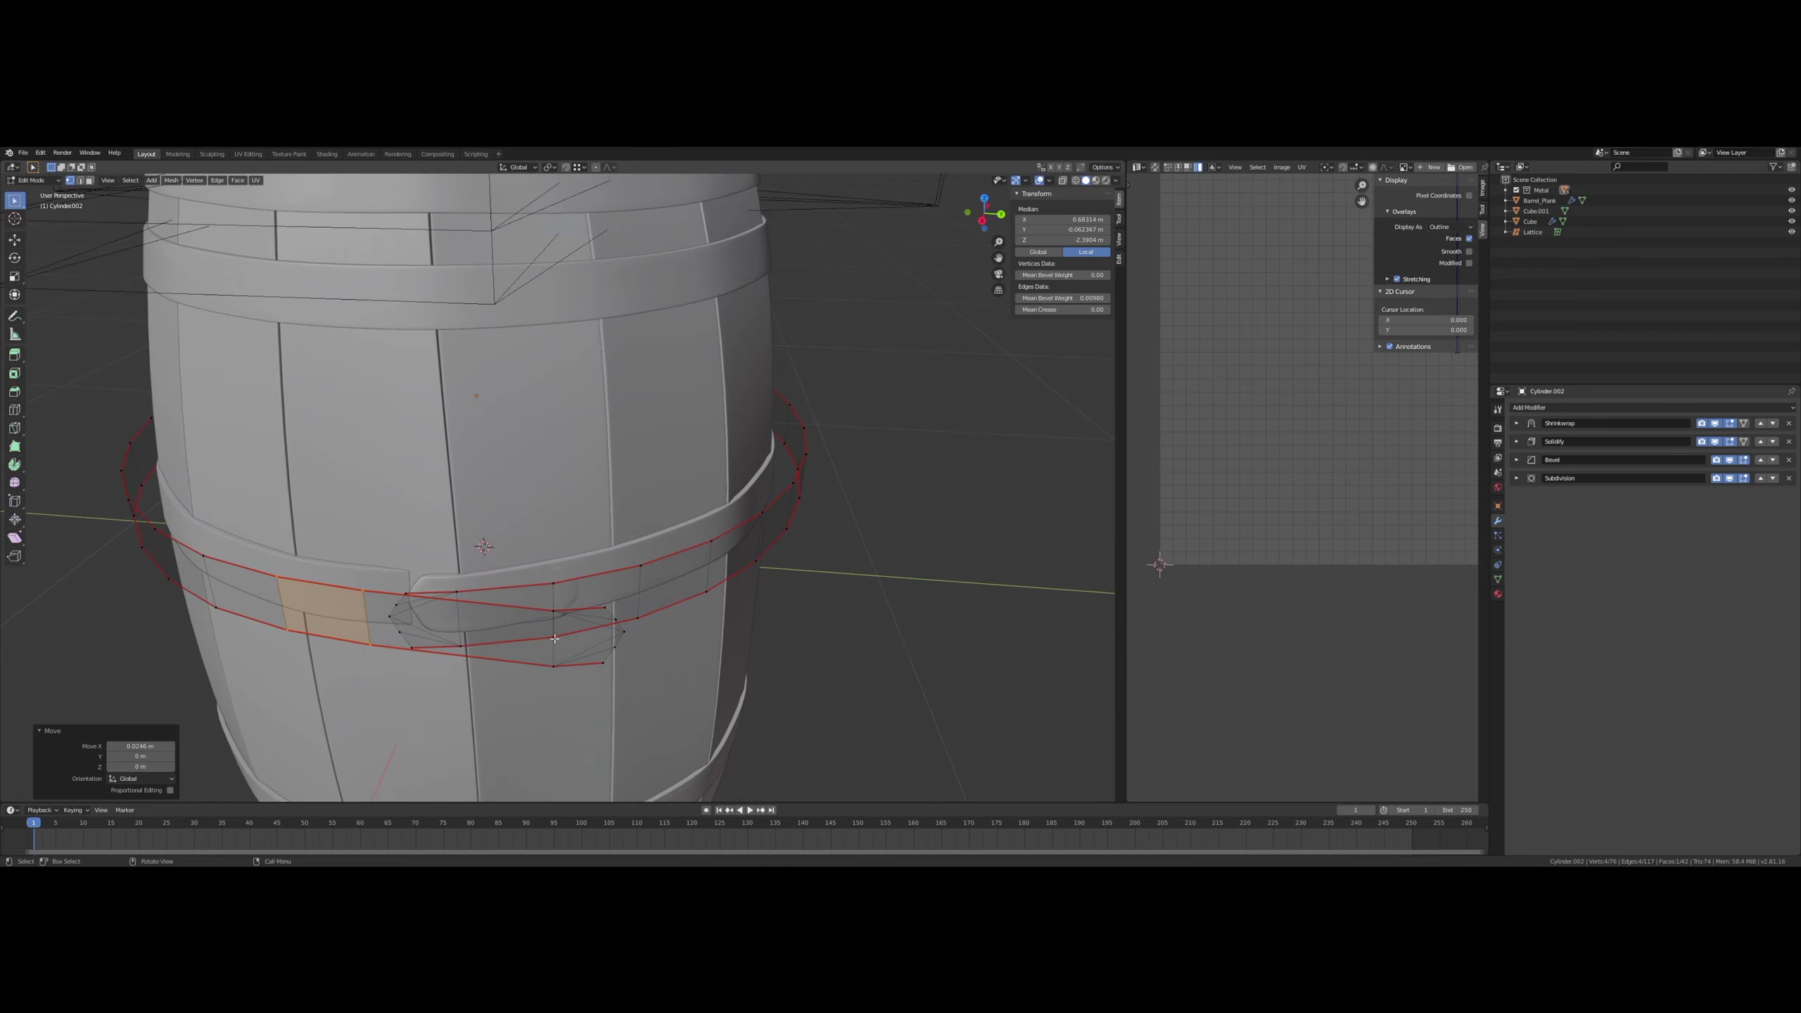
middle_click_drag(366, 665, 629, 550)
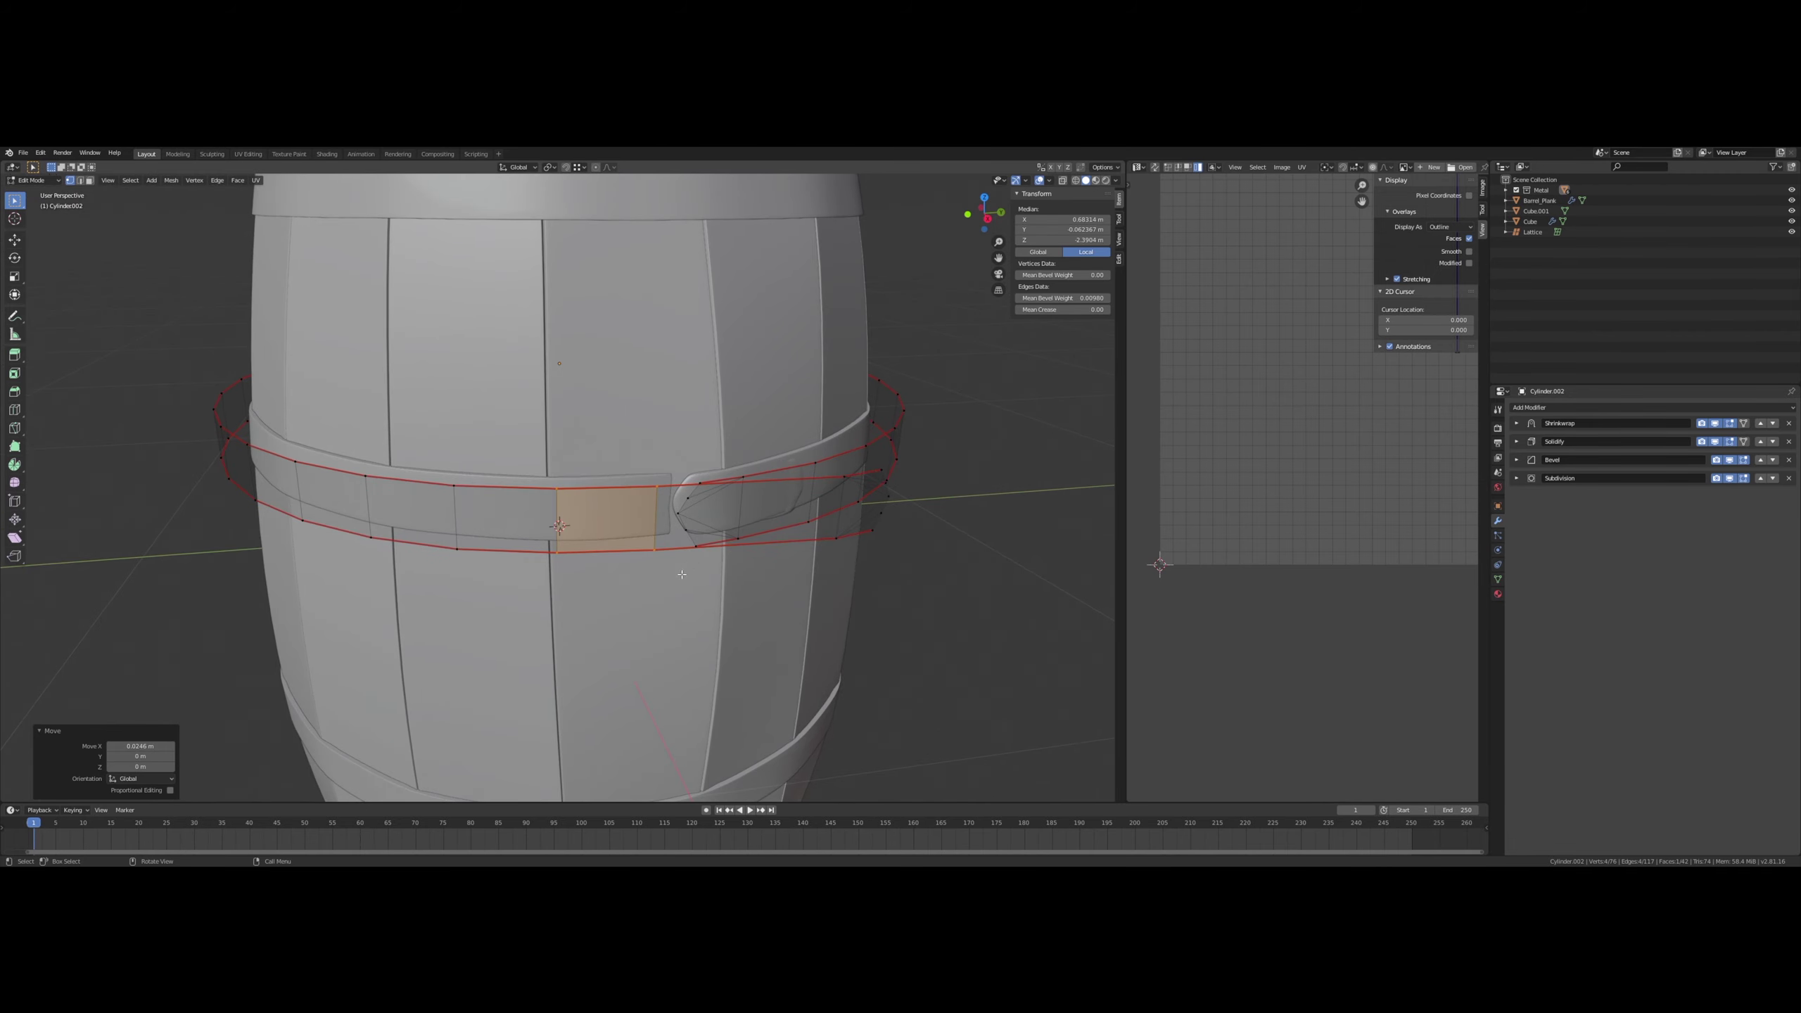
- Select the opposite pointed end in X-ray display and move it about 0.024 m along X
left_click(753, 454)
left_click_drag(667, 603, 754, 451)
mouse_move(747, 456)
middle_mouse_down()
mouse_move(741, 442)
mouse_move(739, 462)
middle_mouse_up()
scroll(828, 441, "up", 3)
left_click(1067, 180)
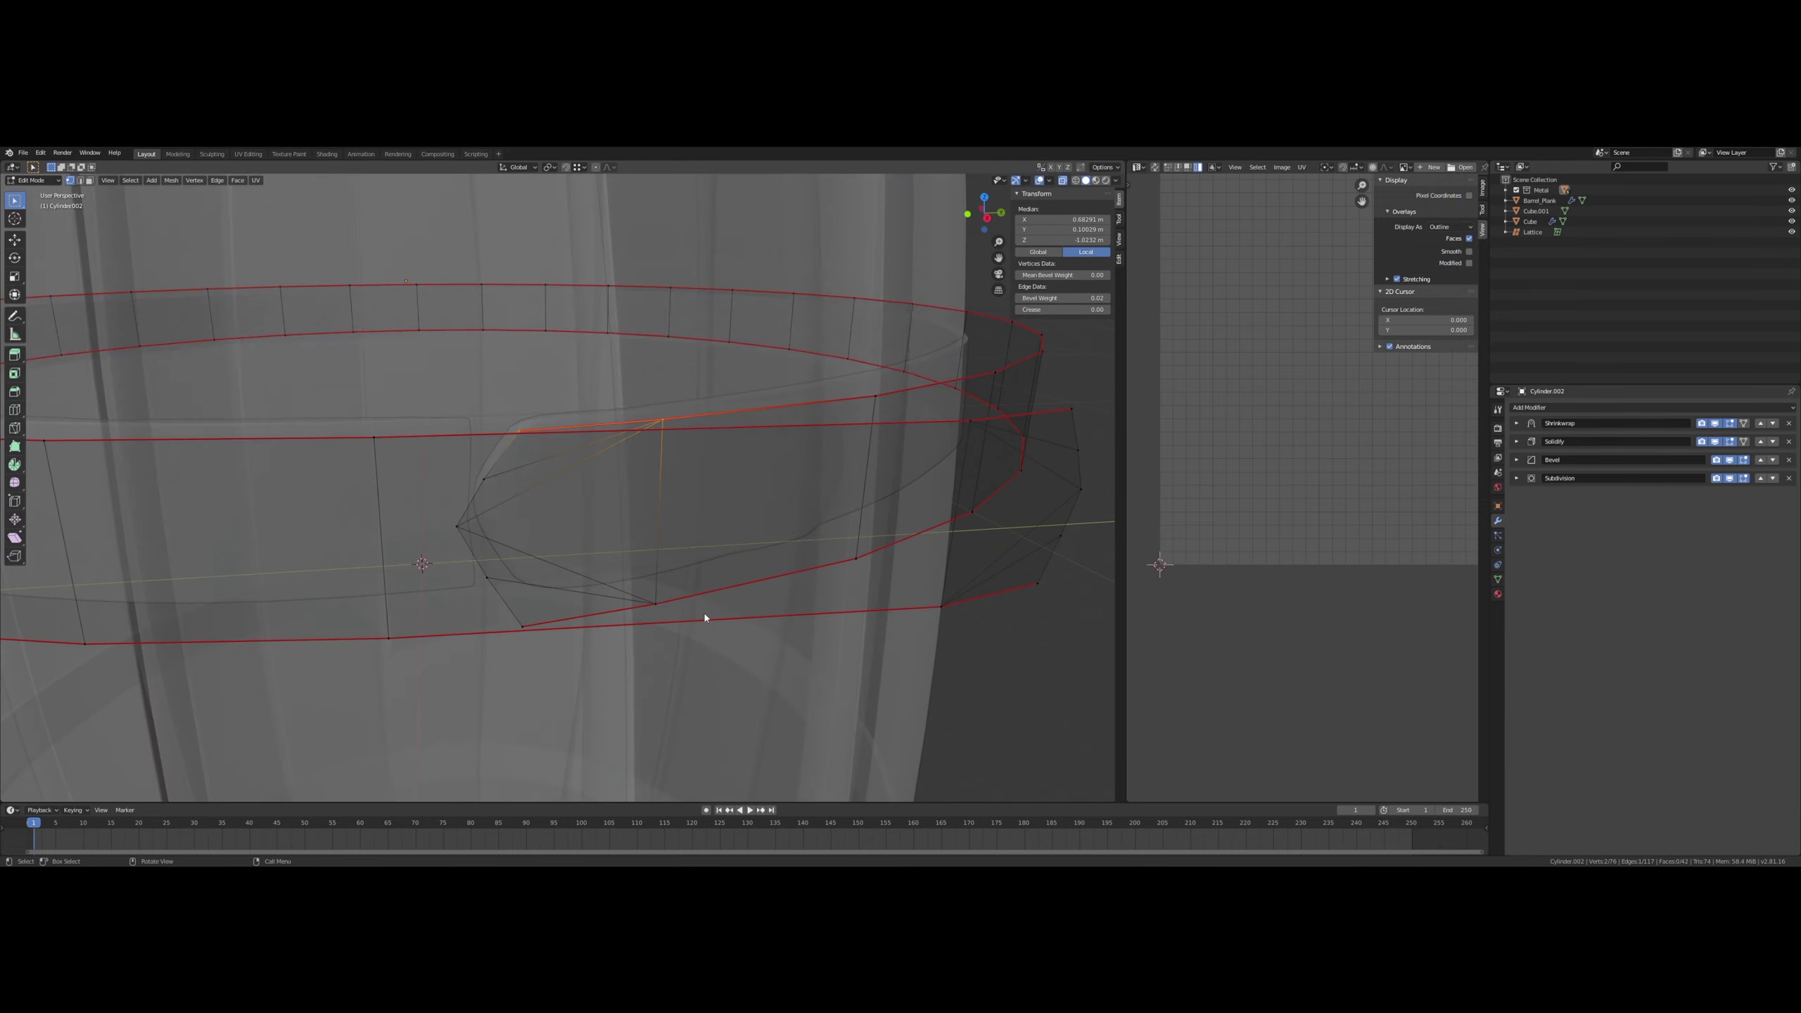
middle_click_drag(462, 685, 445, 637)
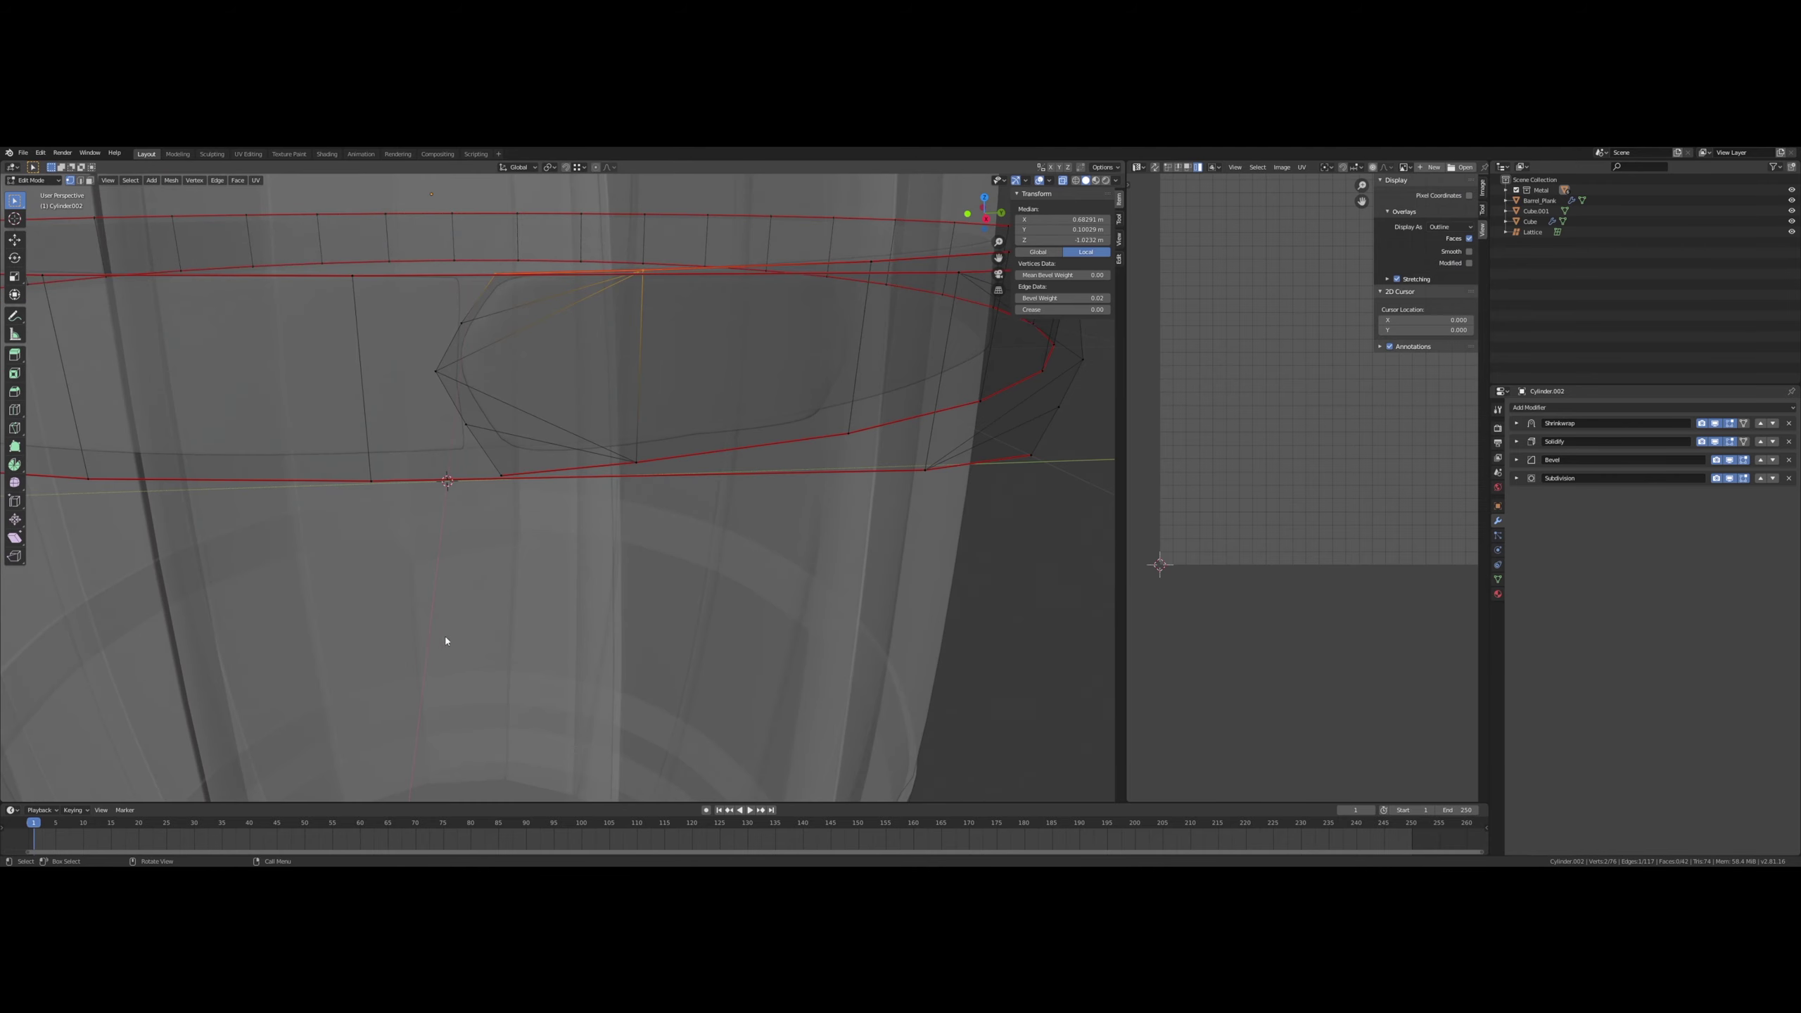
left_click_drag(432, 598, 667, 262)
middle_click_drag(666, 263, 603, 438)
scroll(593, 436, "down", 4)
key("g")
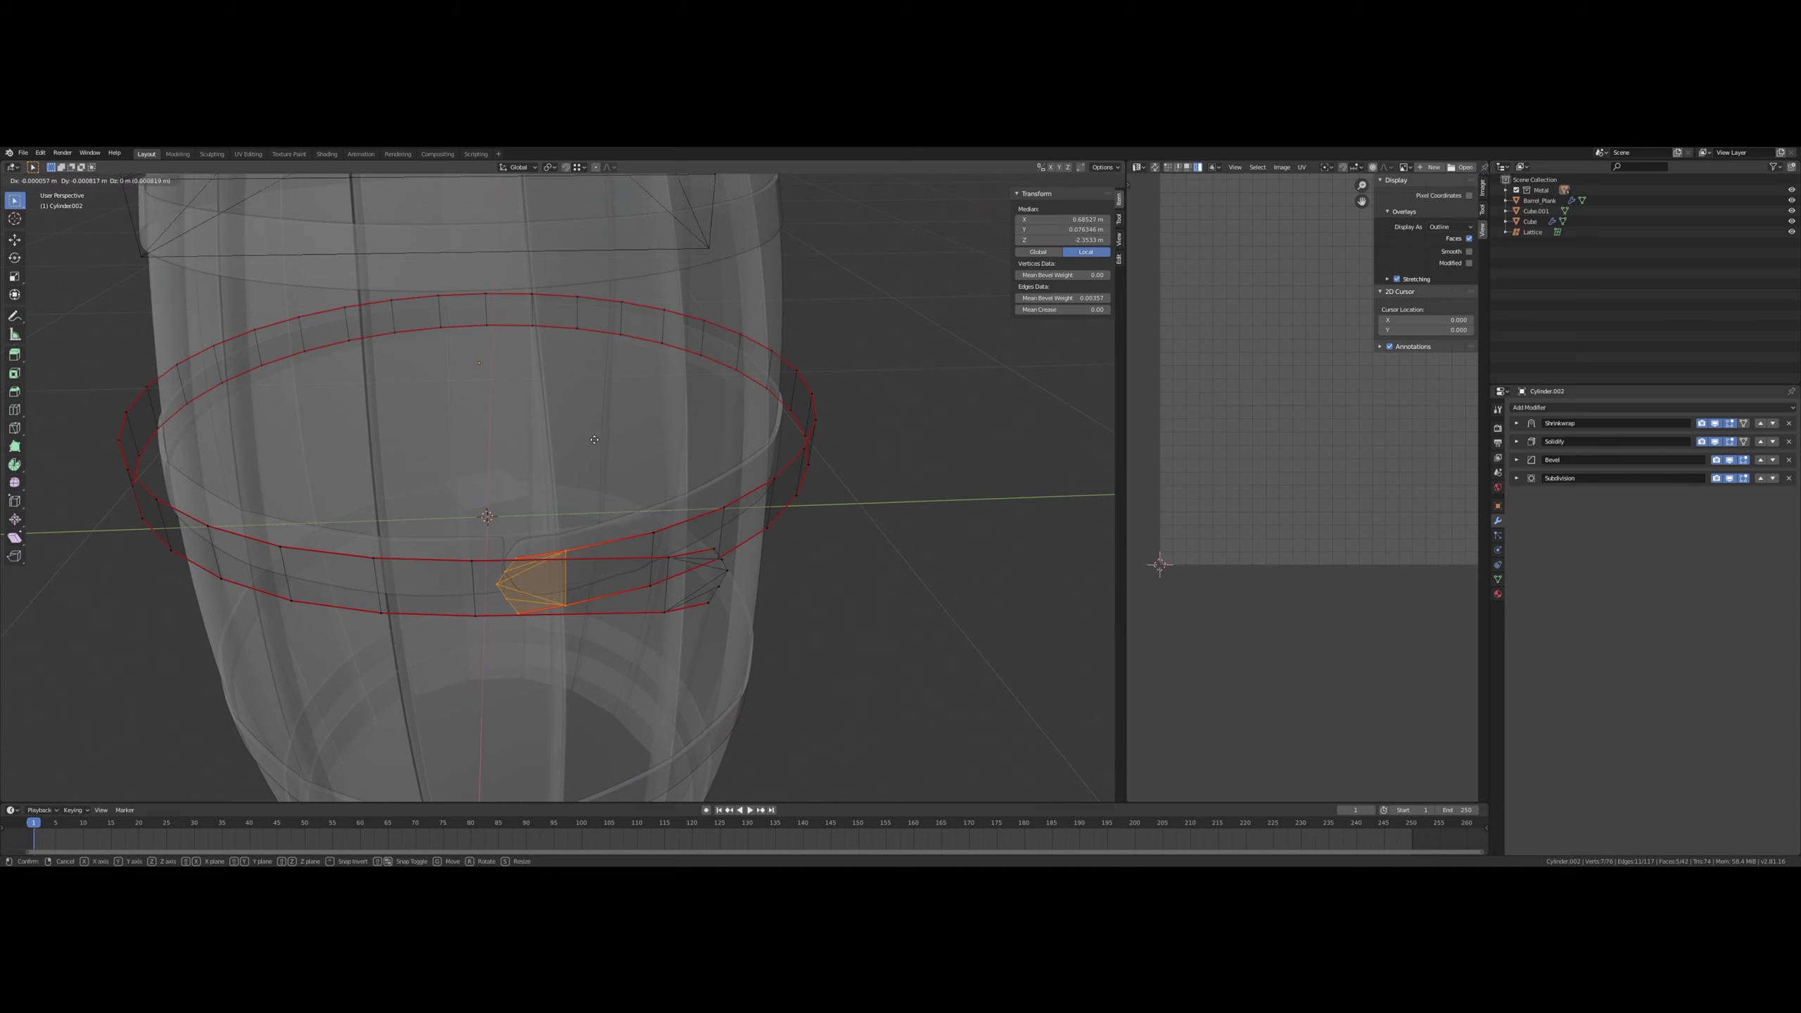
key("x")
left_click(592, 432)
- Rotate the selected pointed end slightly about Z to align it with the barrel's surface
middle_click_drag(590, 434, 617, 456)
key("r")
key("z")
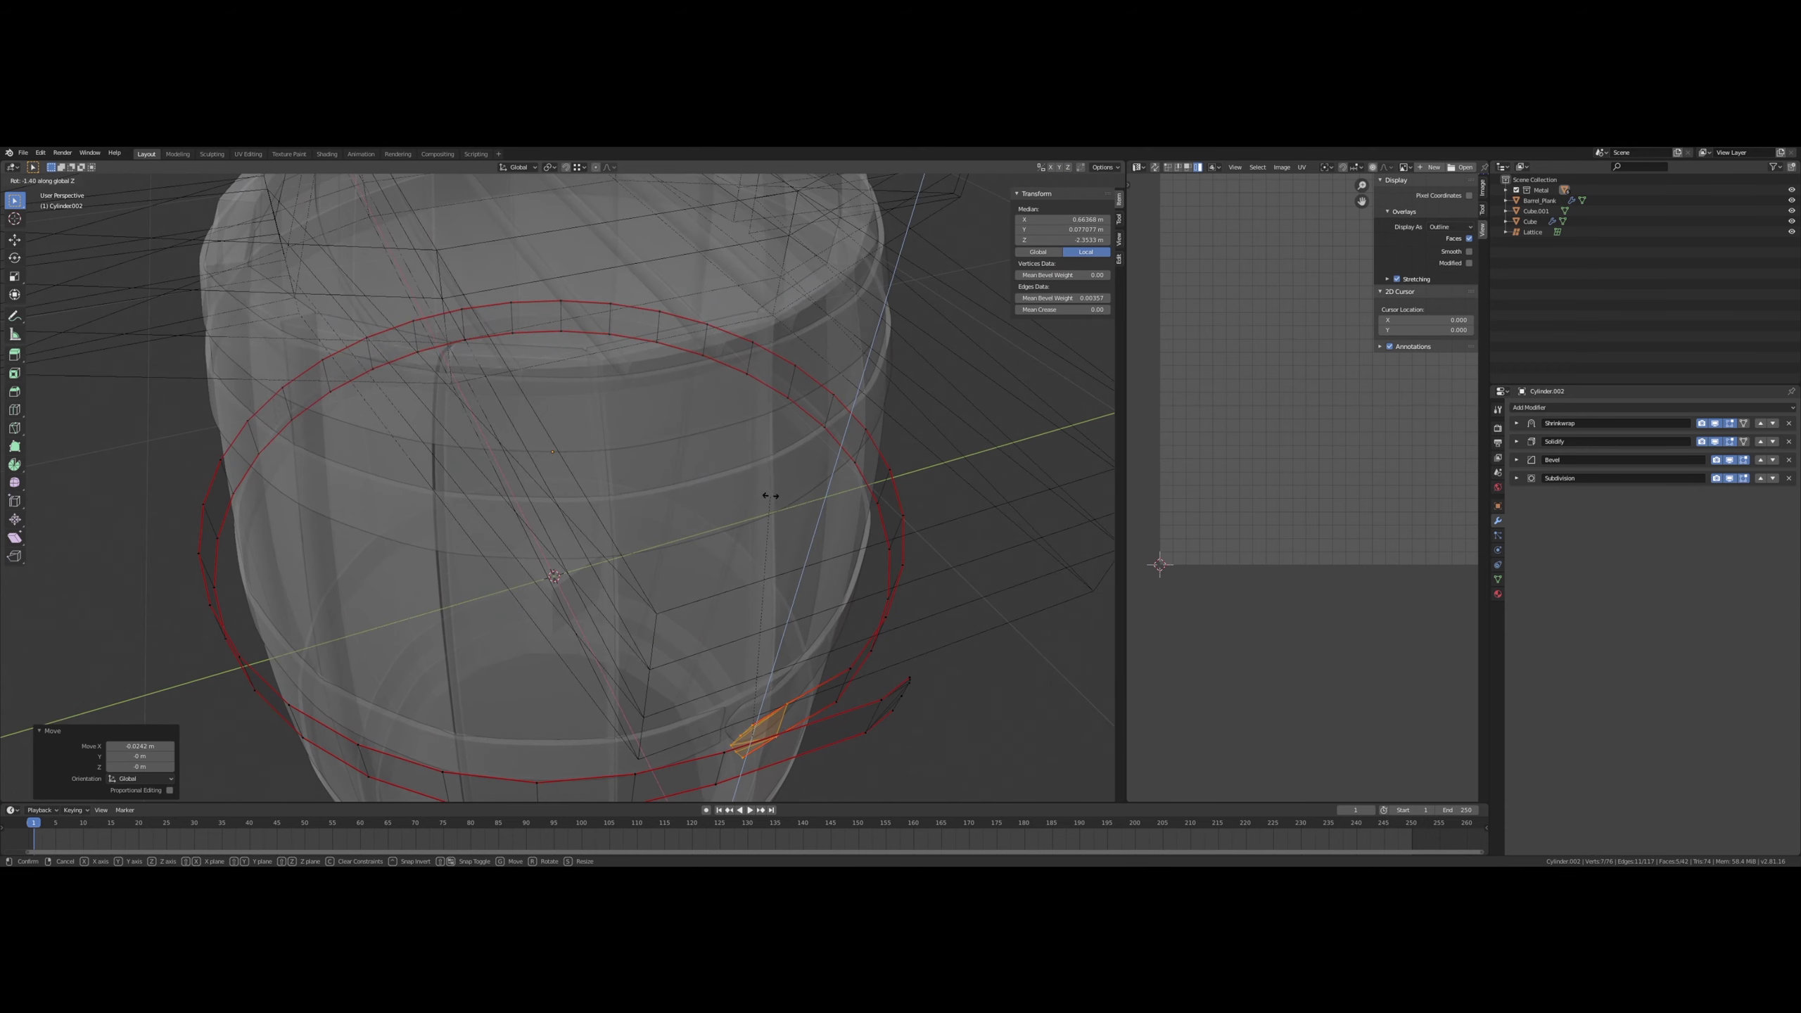
left_click(793, 532)
middle_click_drag(793, 533, 757, 506)
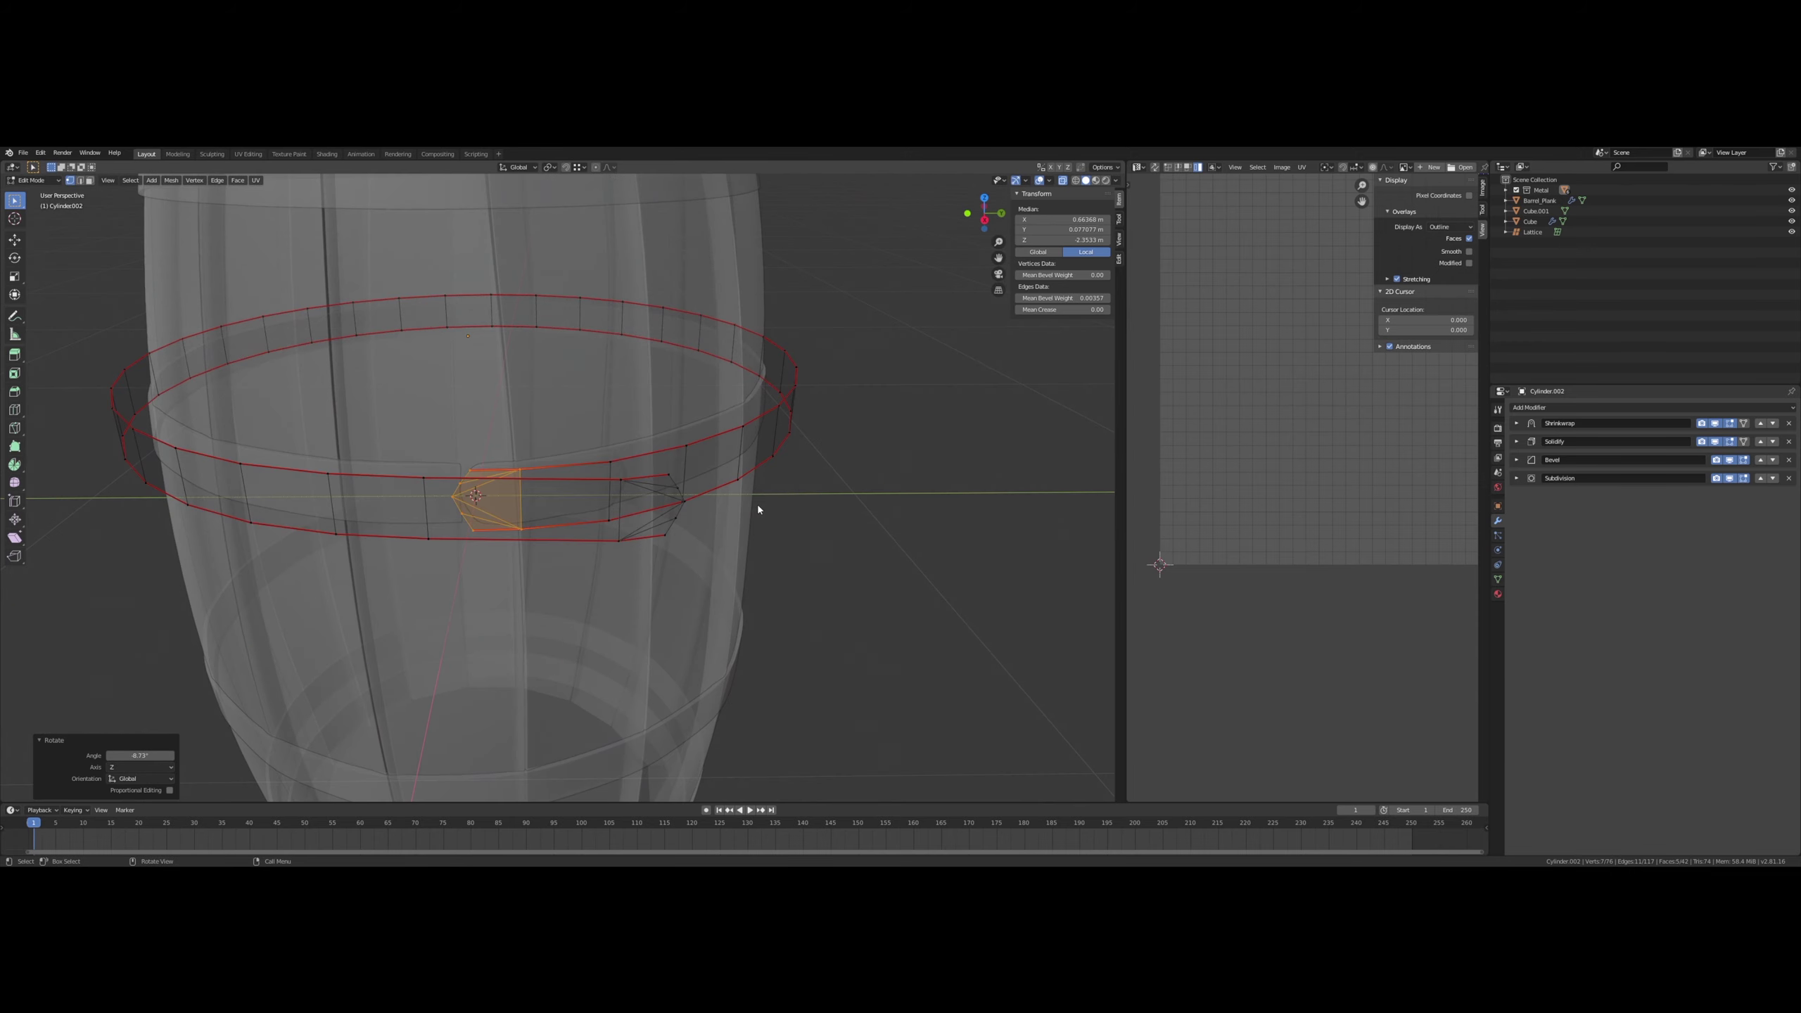
- Leave Edit Mode, turn off X-ray display and check the overlapping band ends against the barrel
key("Tab")
left_click(1062, 180)
scroll(735, 374, "up", 8)
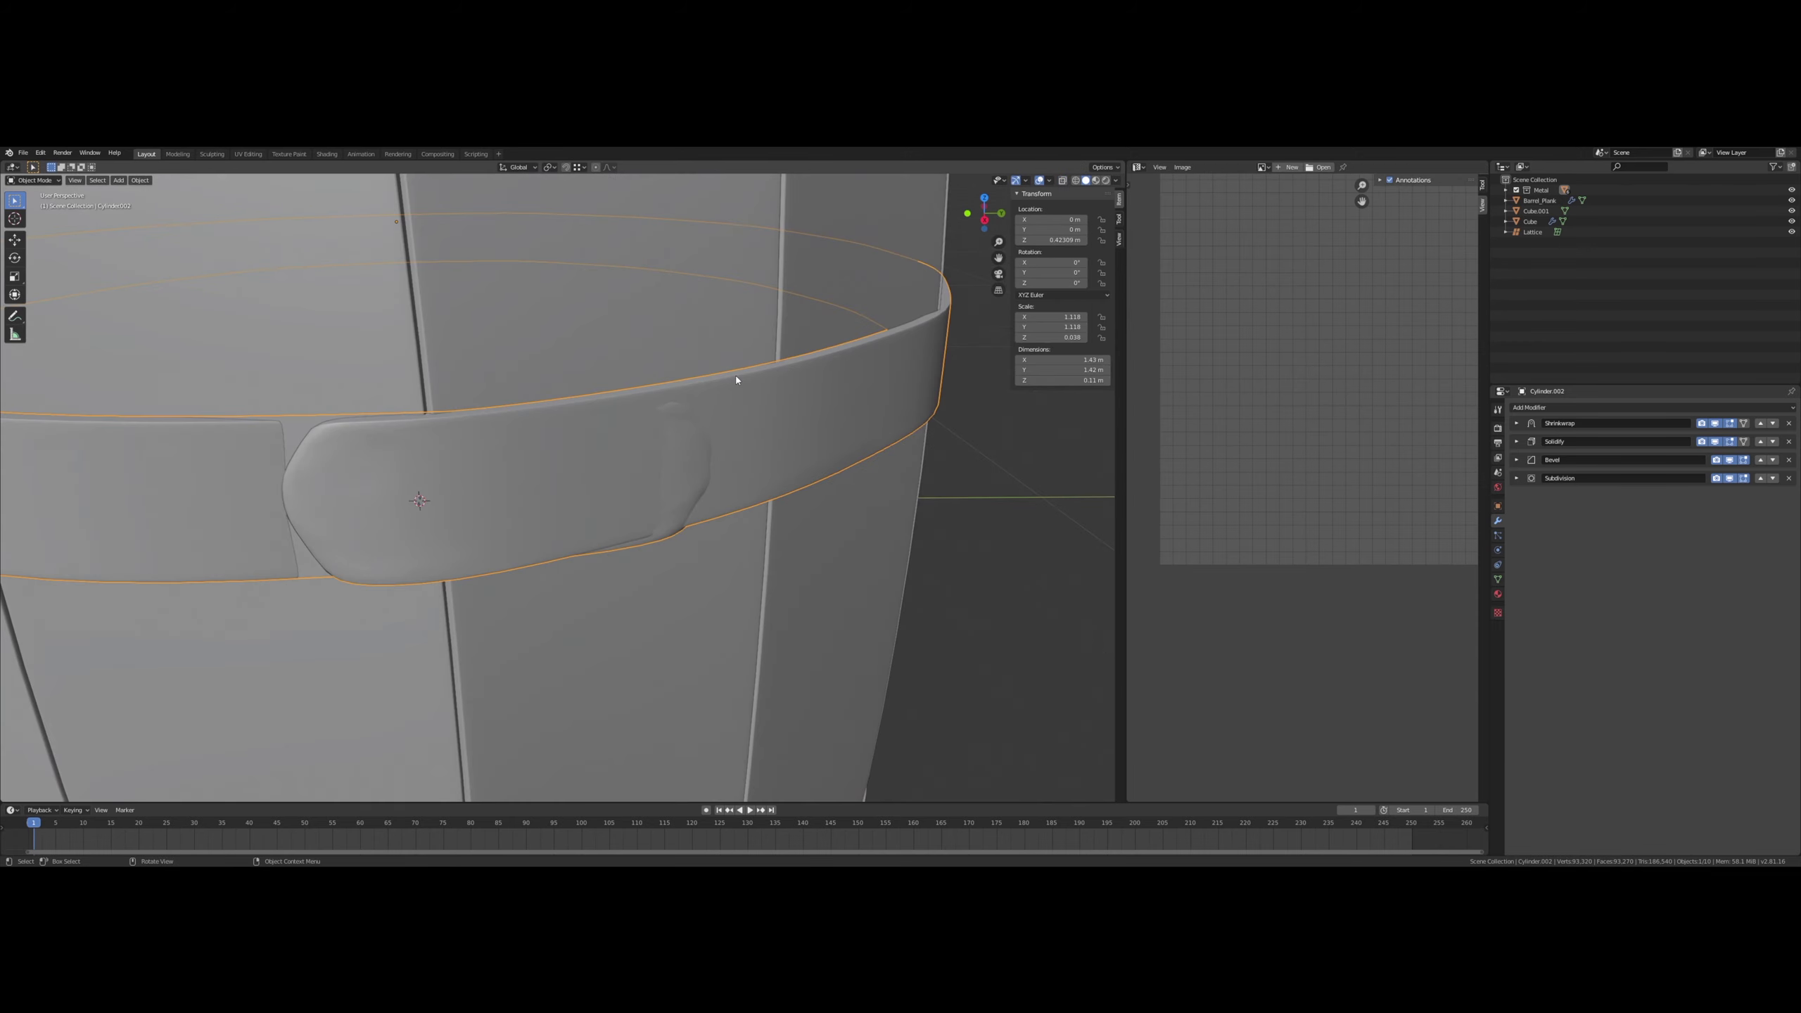
scroll(757, 379, "down", 3)
middle_click_drag(752, 387, 750, 391)
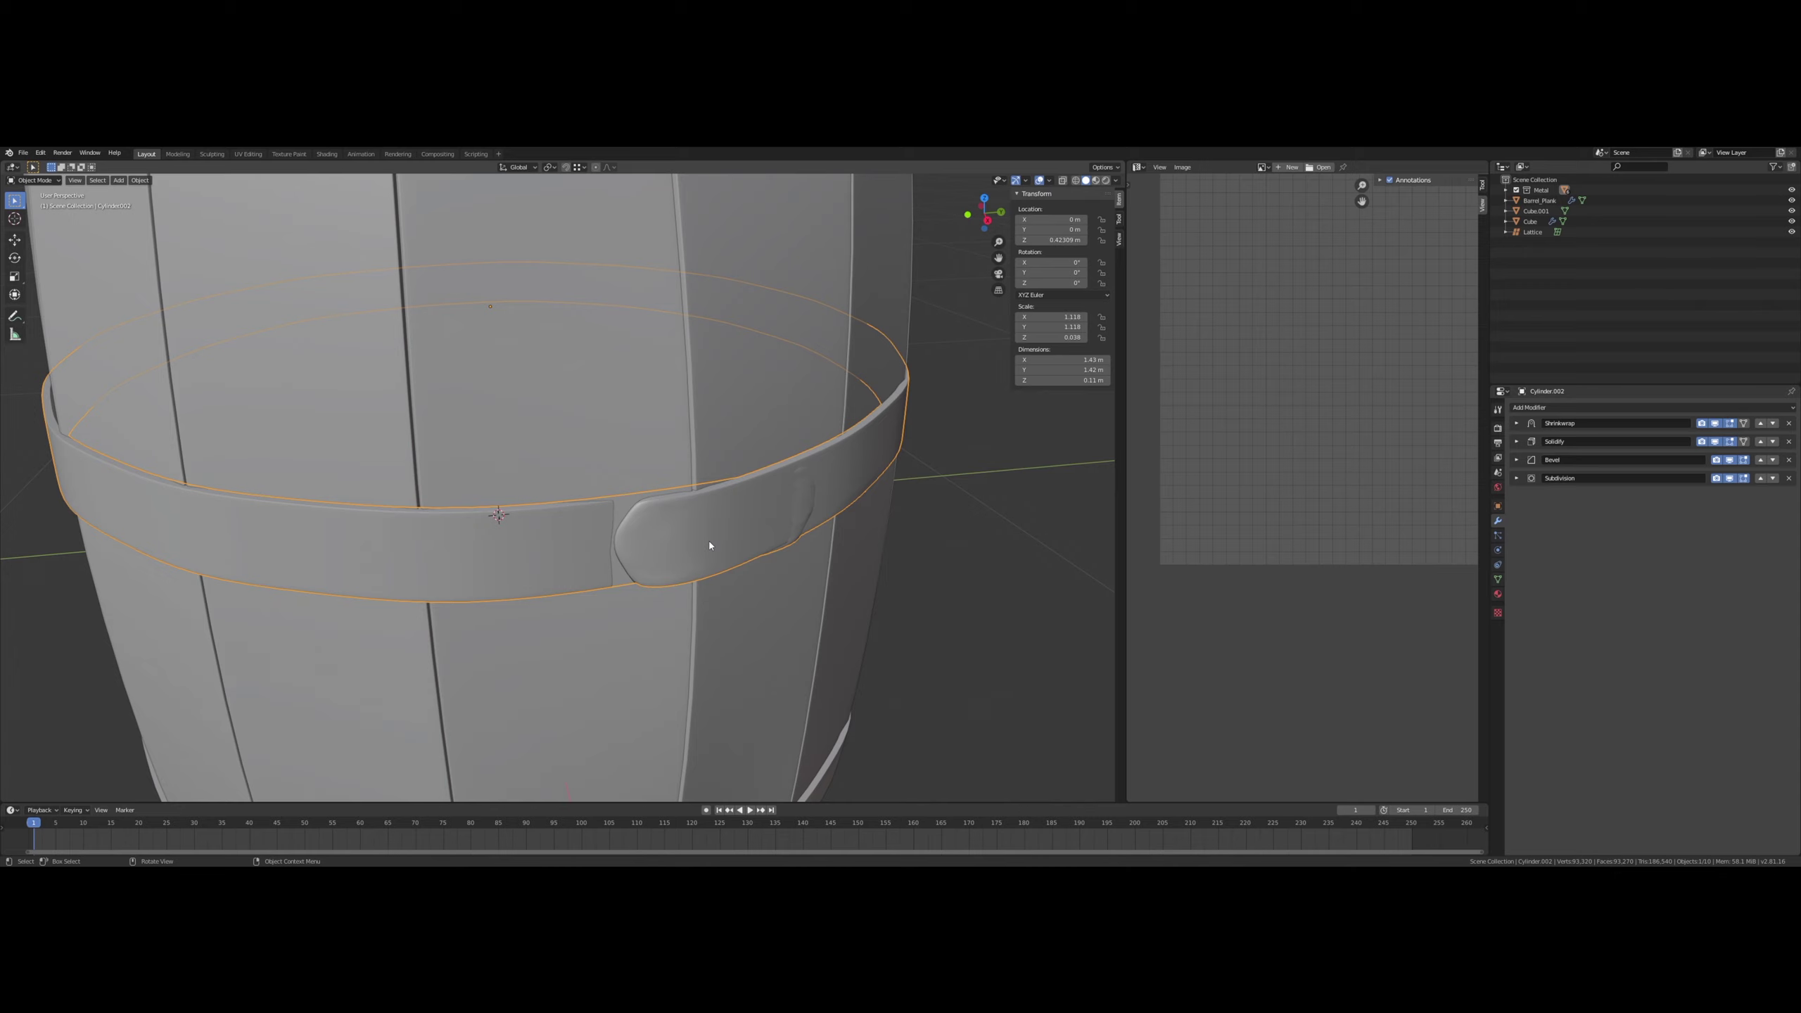
mouse_move(709, 545)
middle_mouse_down()
mouse_move(647, 546)
mouse_move(695, 523)
middle_mouse_up()
scroll(692, 512, "down", 2)
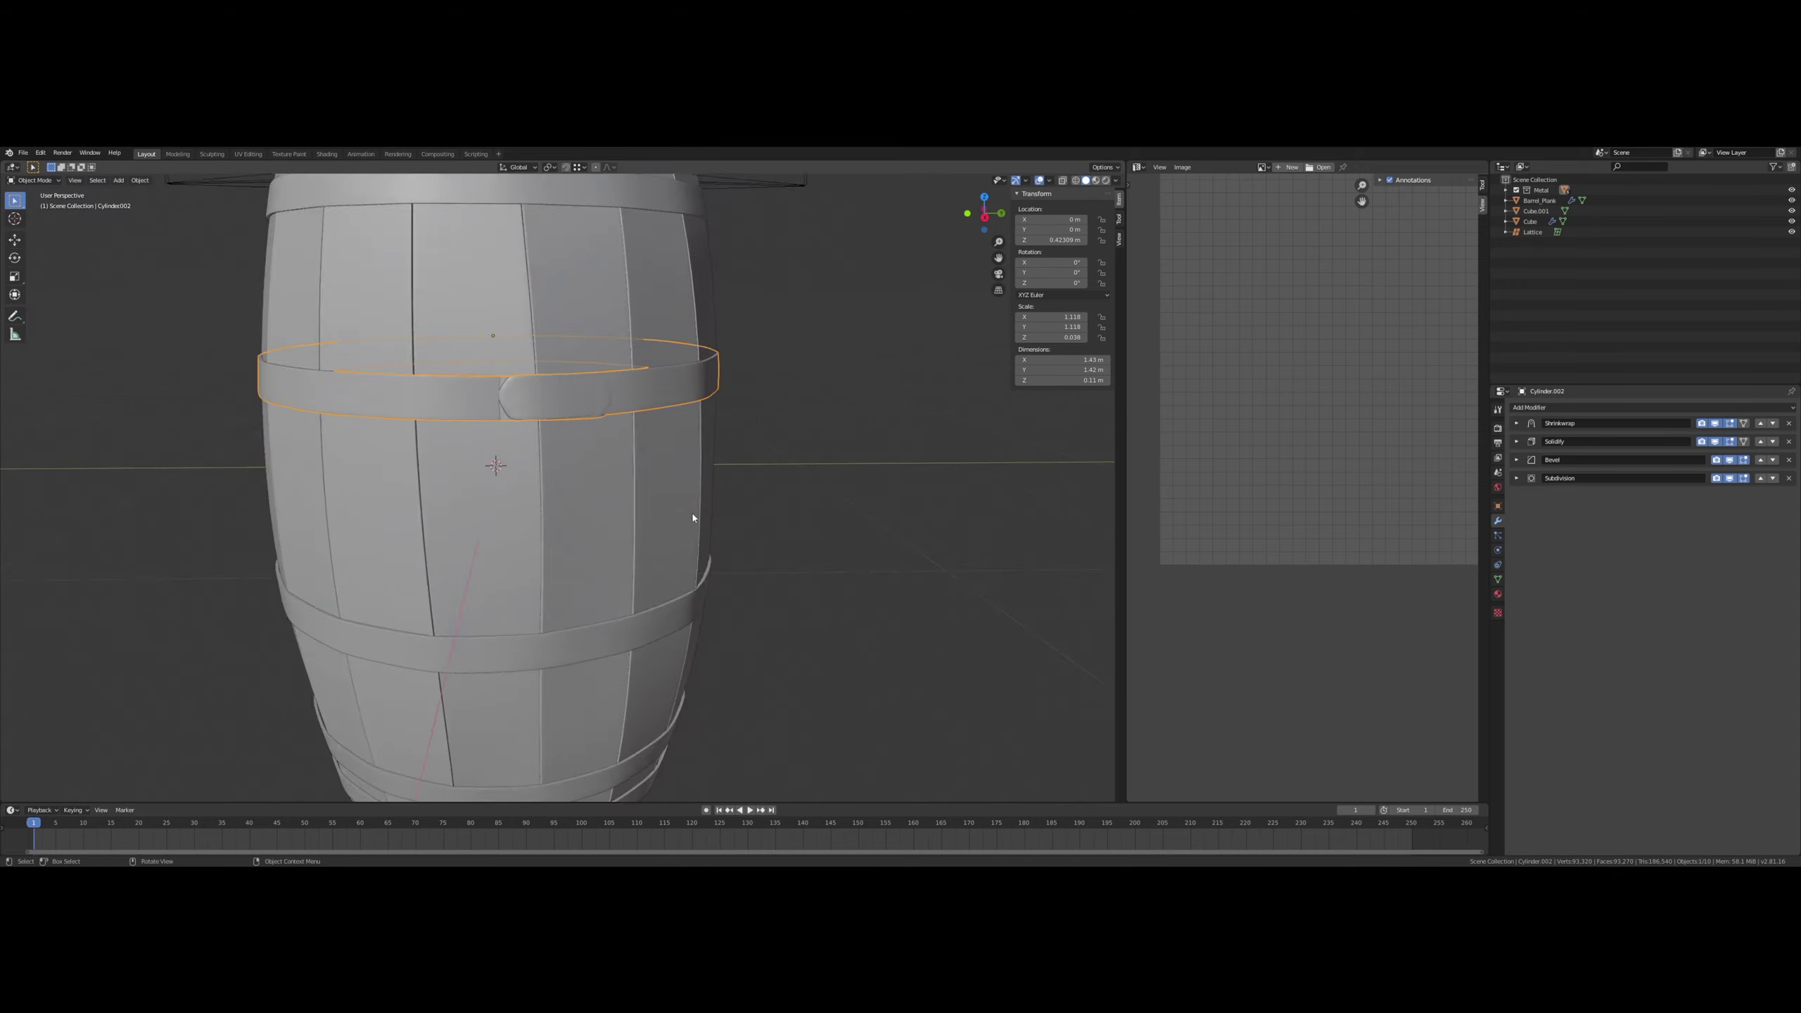
scroll(692, 512, "down", 2)
scroll(693, 512, "up", 1)
- Duplicate the band and raise the copy along Z above the original
key("shift+d")
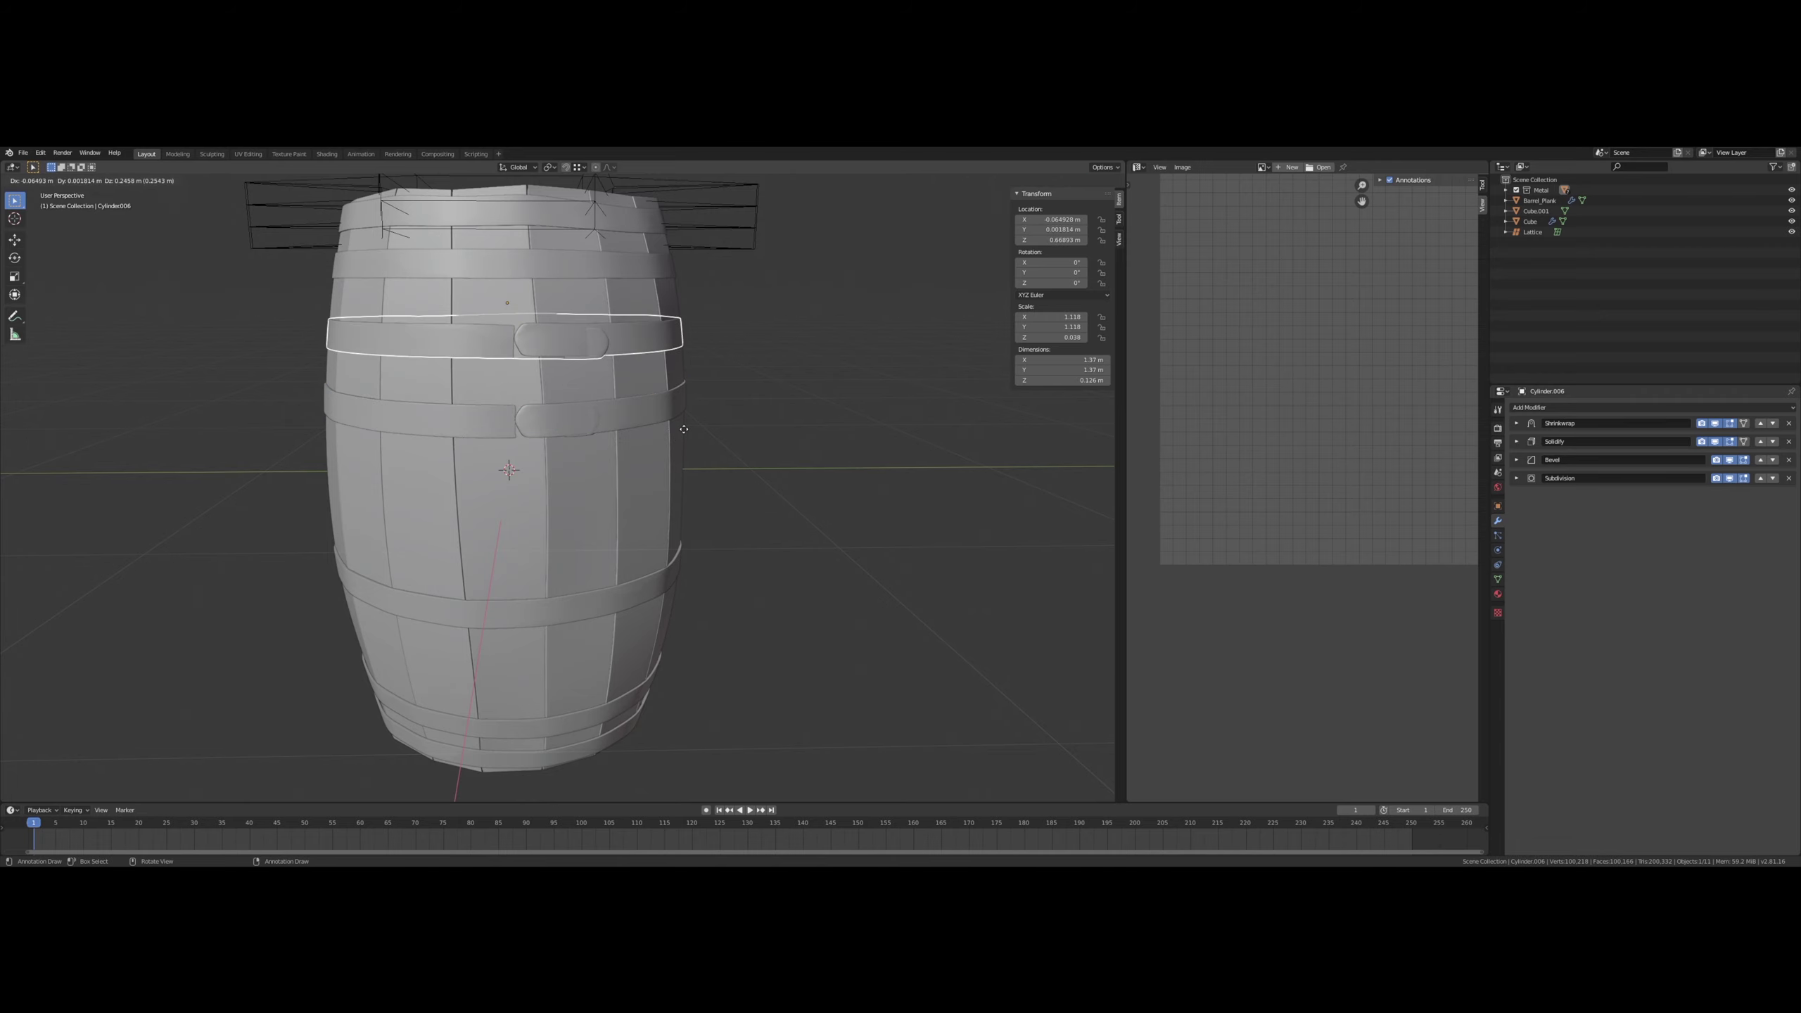
key("Escape")
key("g")
key("z")
left_click(787, 362)
- Select the original lower band and apply its Shrinkwrap modifier
left_click(578, 416)
scroll(572, 415, "up", 5)
middle_click_drag(515, 398, 511, 426, "shift")
middle_click_drag(457, 334, 625, 539, "shift")
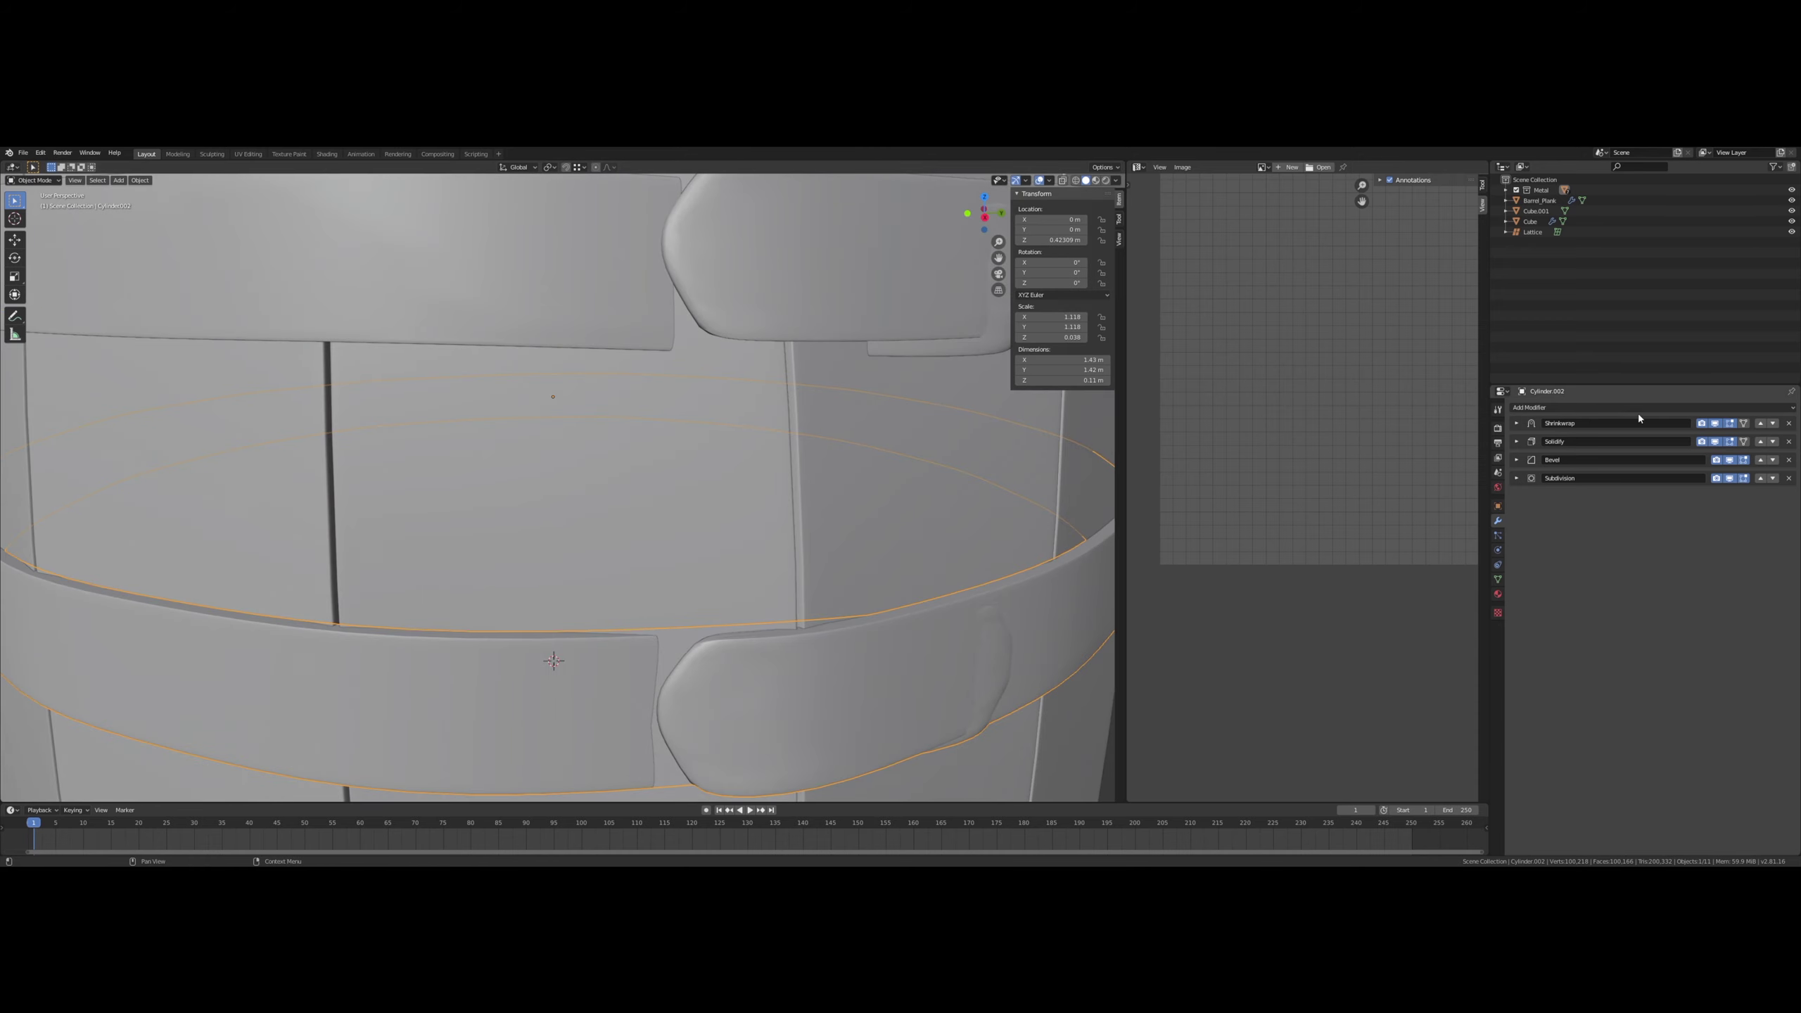
left_click(1516, 423)
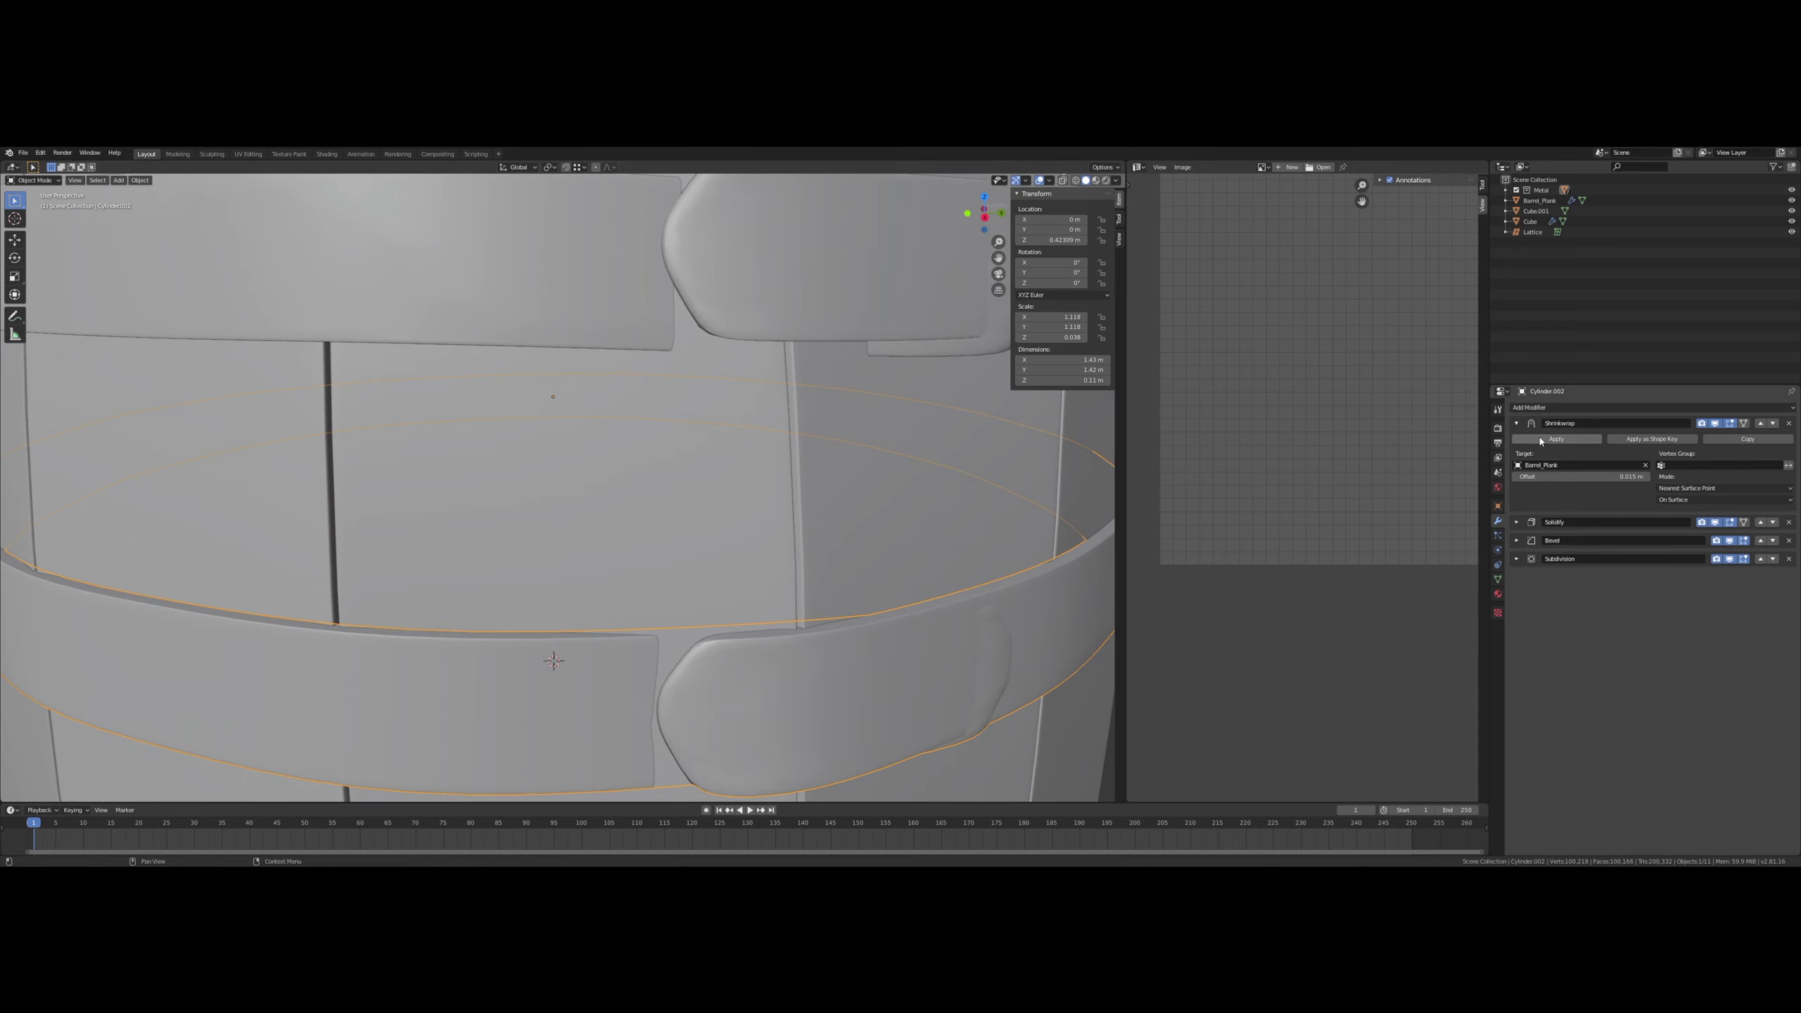
scroll(887, 501, "down", 6)
middle_click_drag(872, 489, 822, 513)
scroll(822, 512, "up", 4)
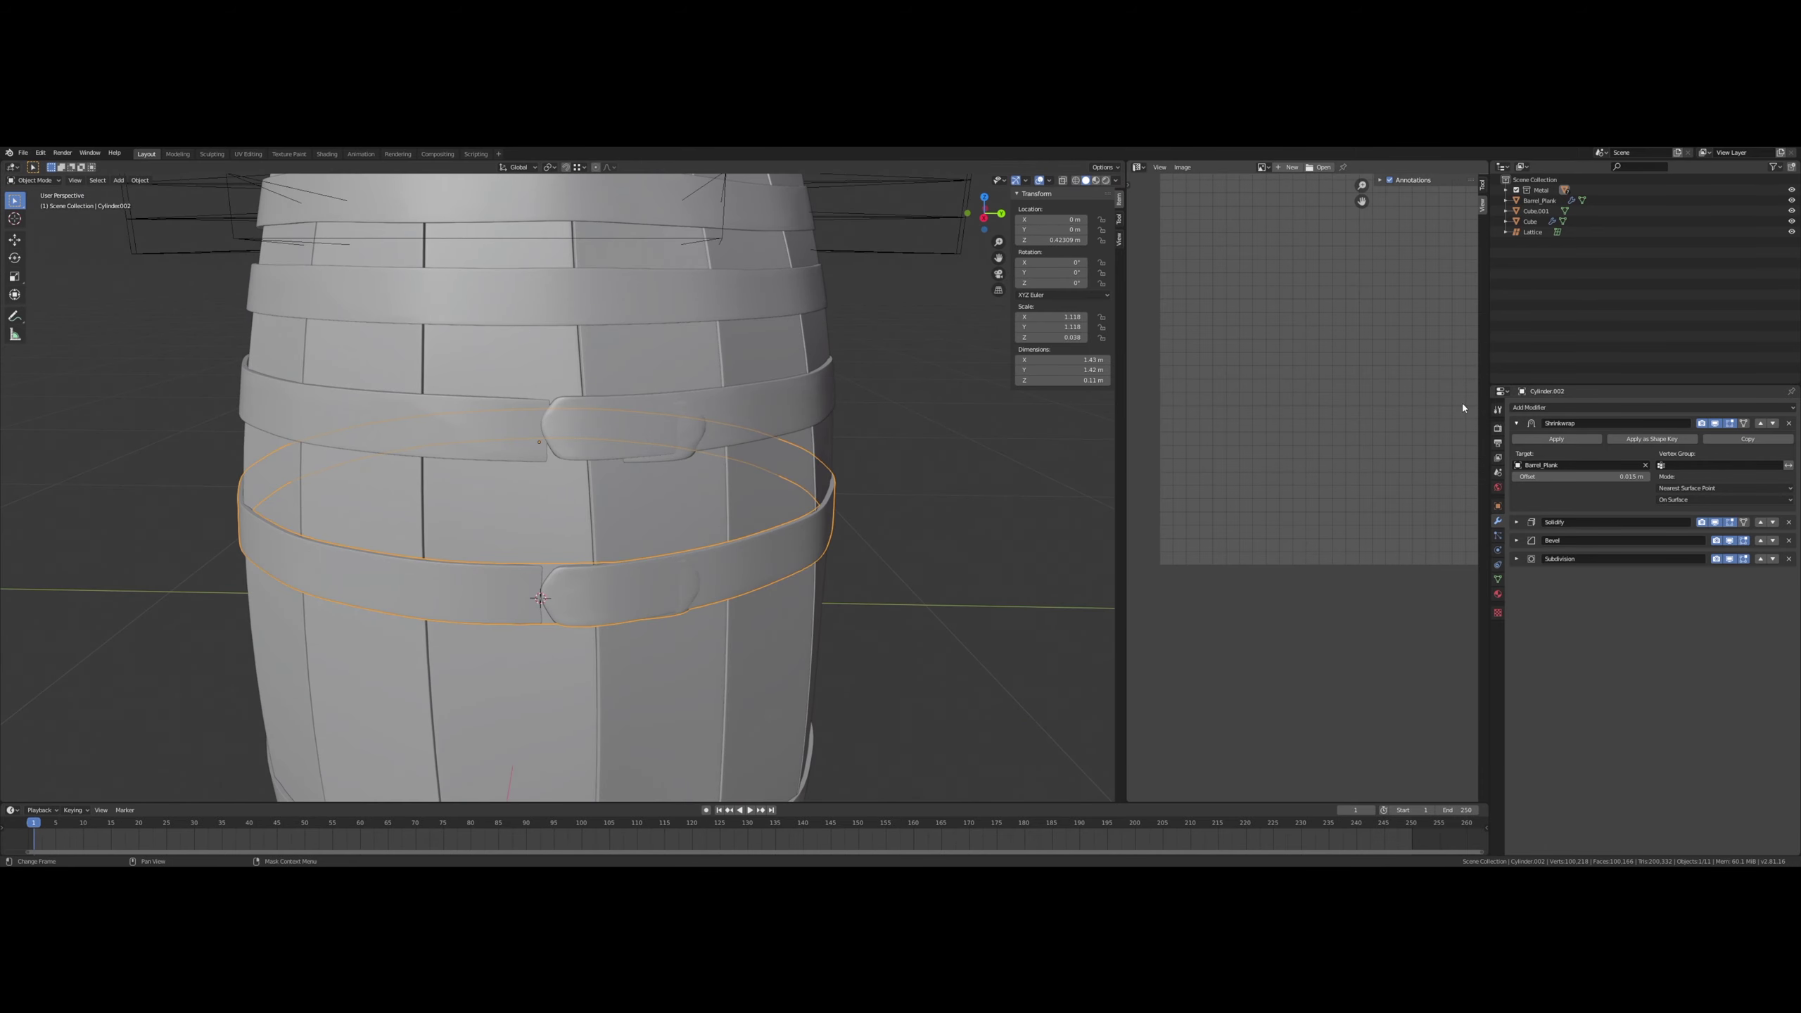
left_click(1554, 438)
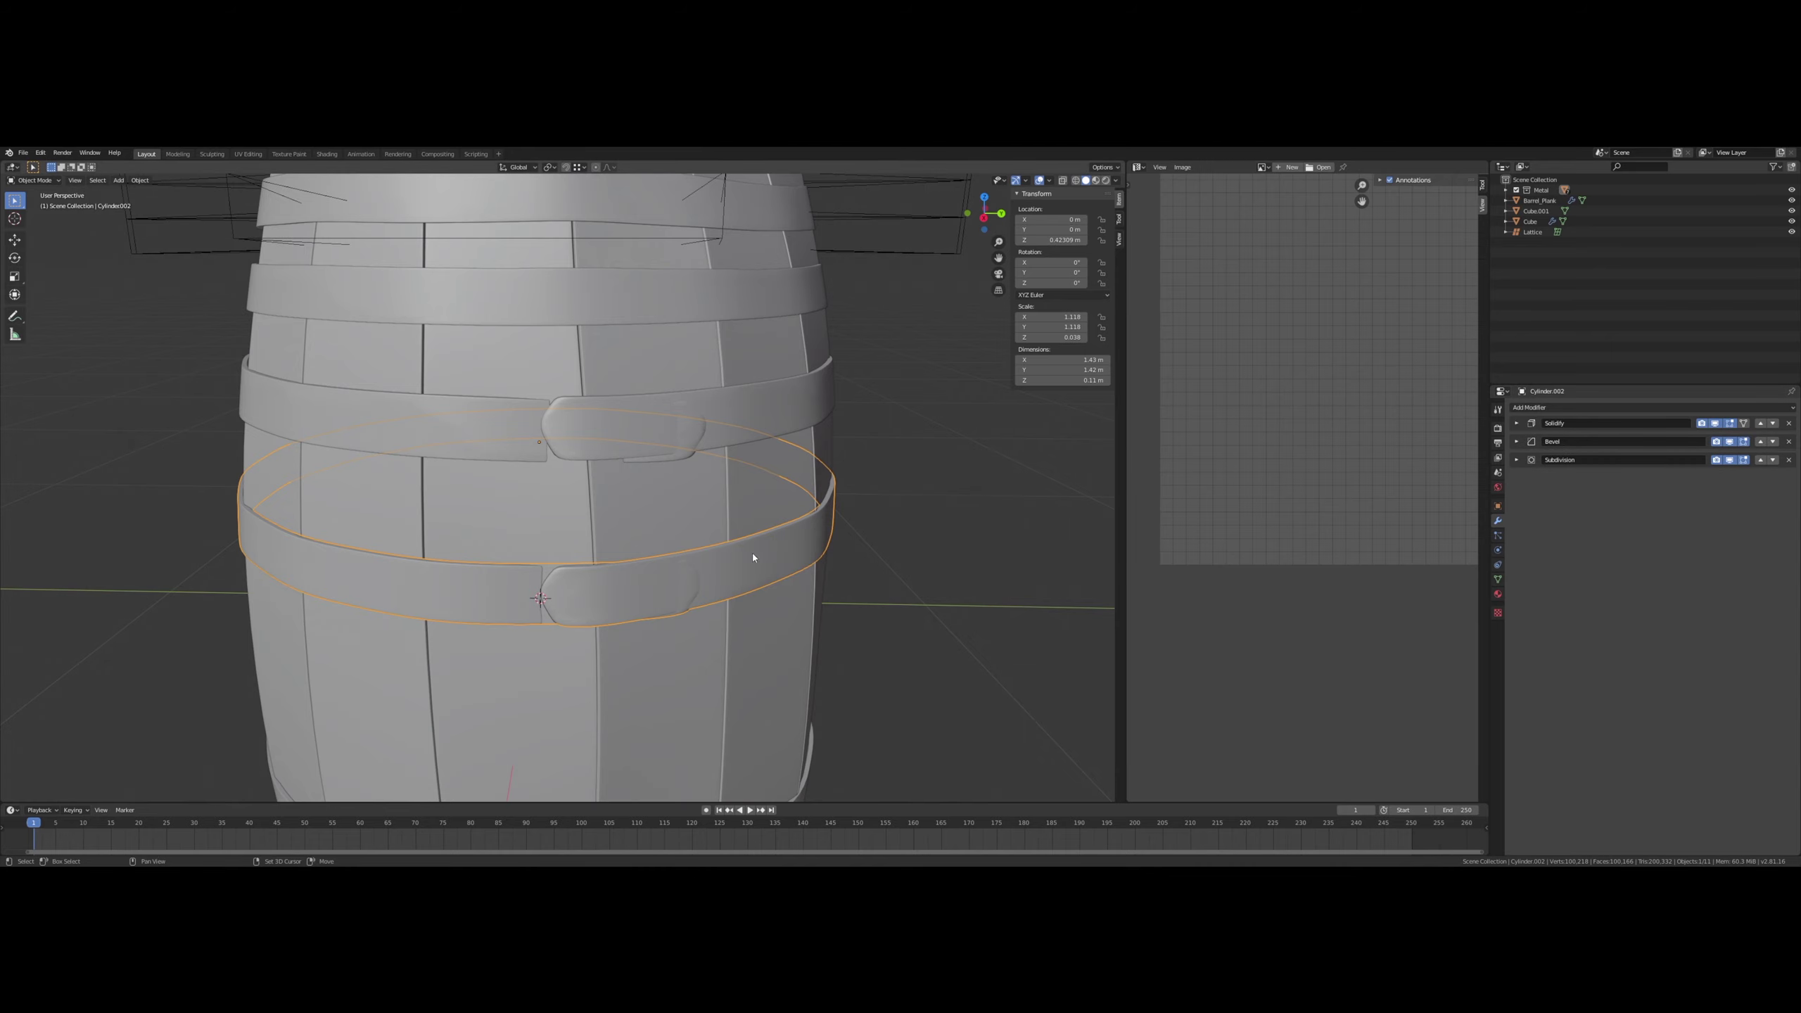
- Edit the lower band's mesh in X-ray display and add a centred loop cut across the section at the overlap
middle_click_drag(766, 552, 752, 485)
scroll(754, 489, "up", 4)
middle_click_drag(723, 491, 679, 607)
key("Tab")
key("alt+a")
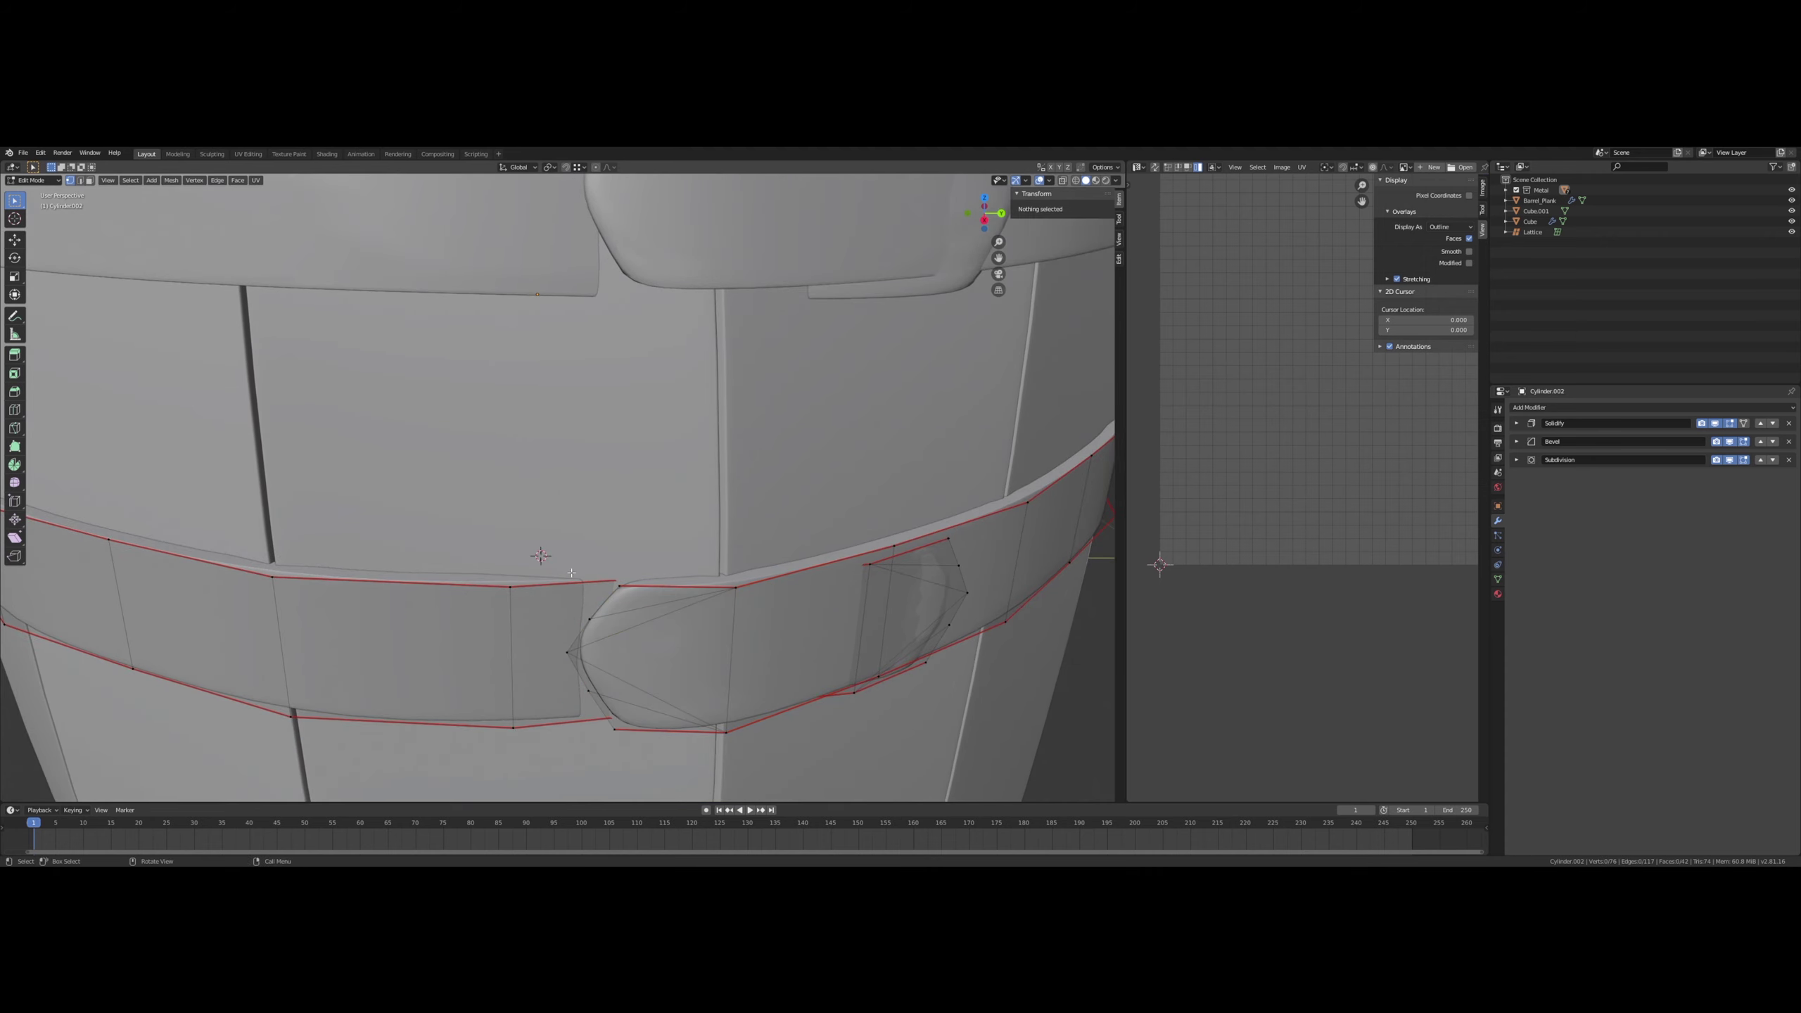
left_click(1063, 180)
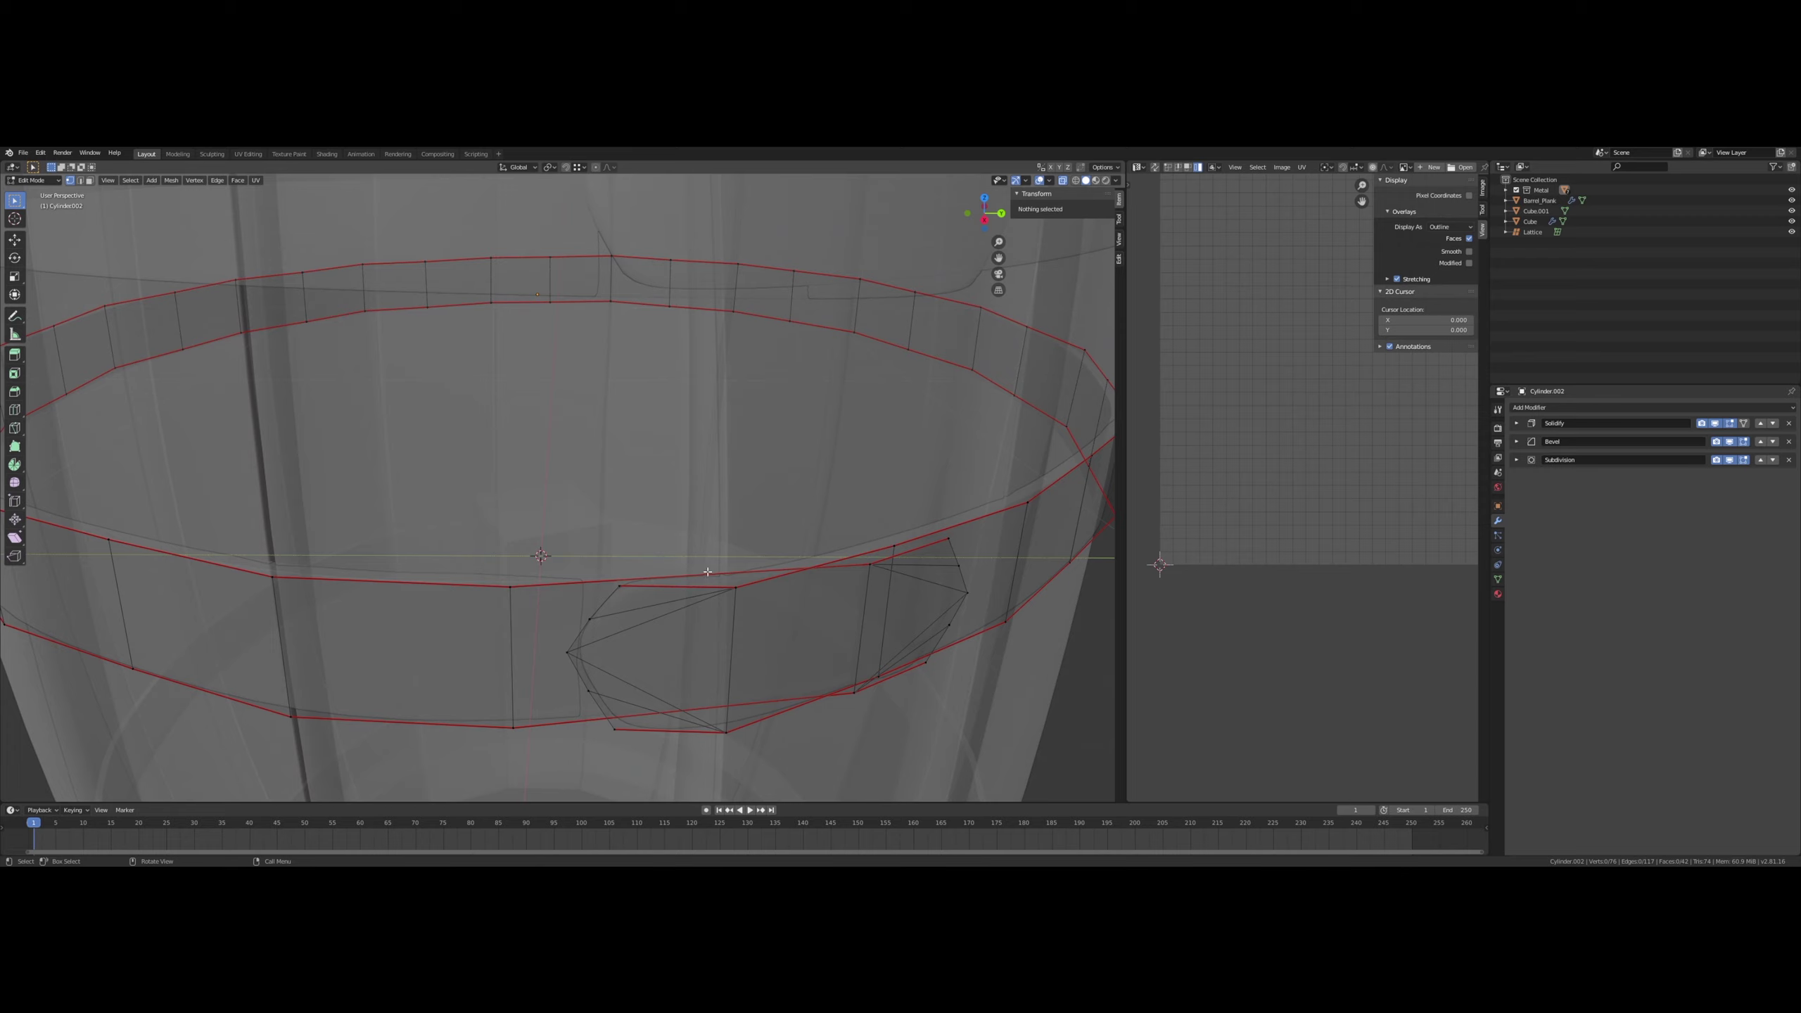
key("ctrl+r")
left_click(716, 574)
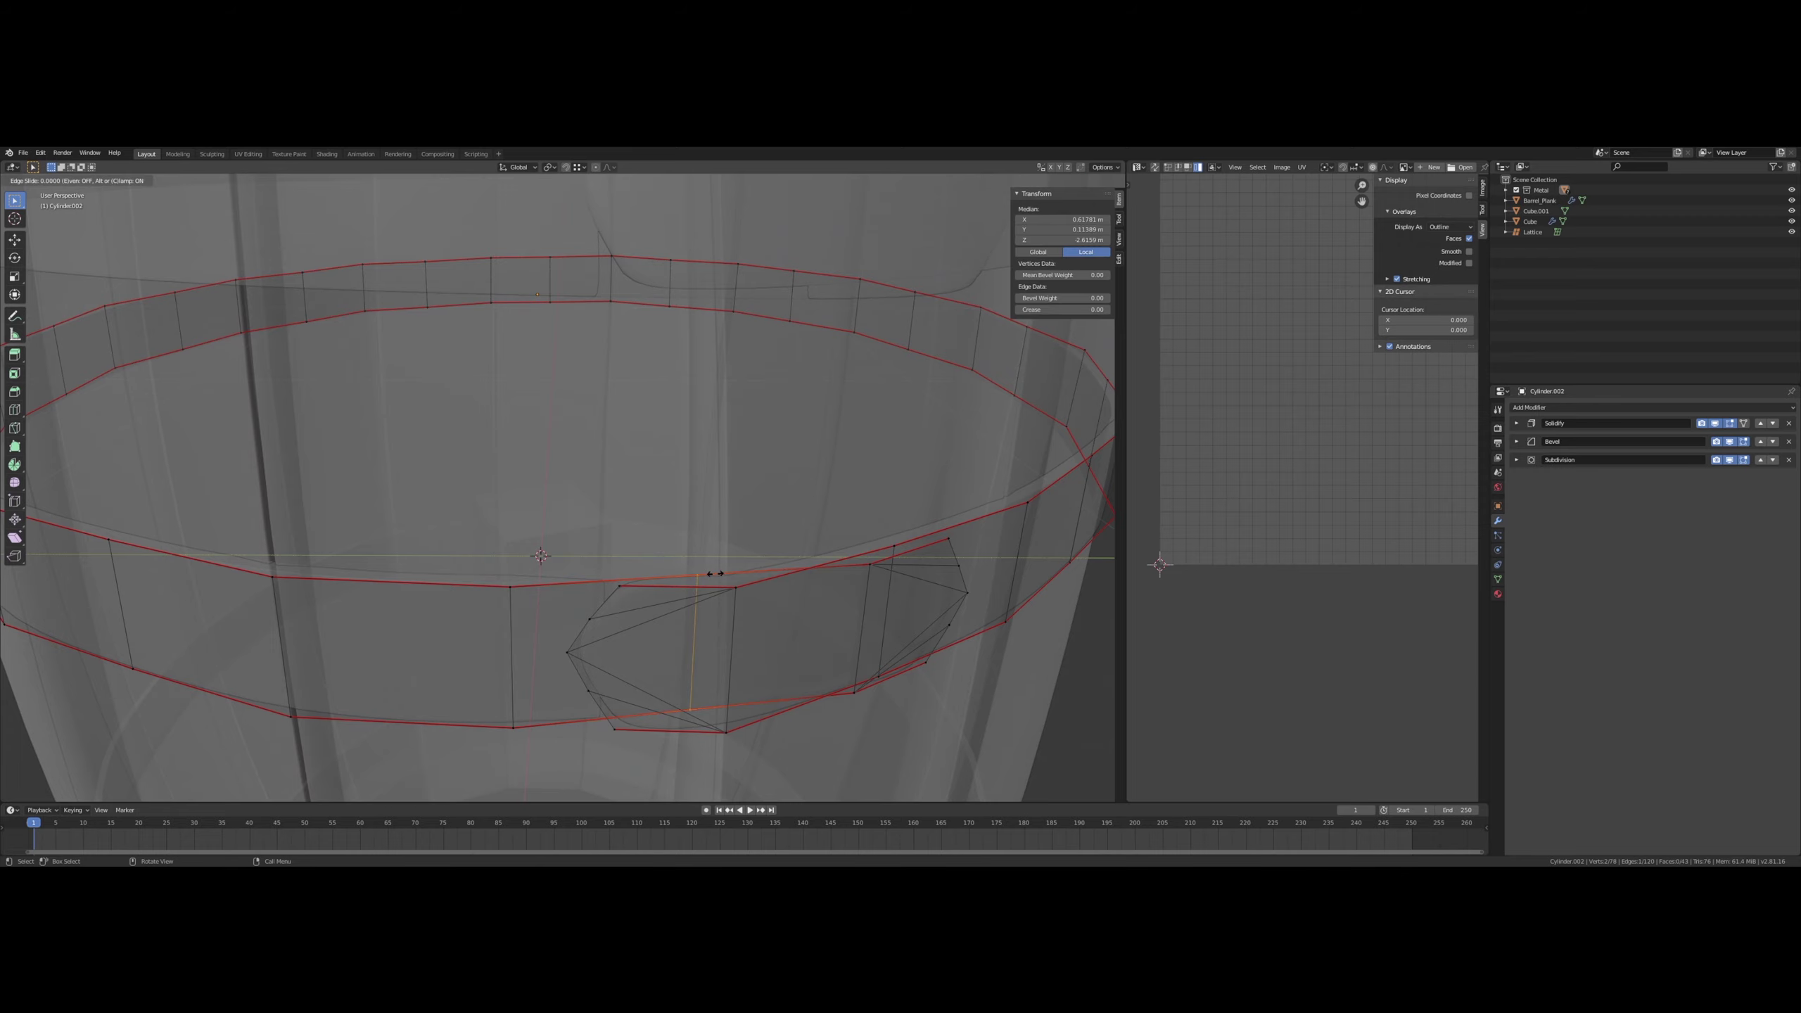
right_click(715, 574)
- Move the new loop outward about 0.038 m along X and turn off X-ray display
middle_click_drag(707, 572, 694, 577)
key("g")
key("x")
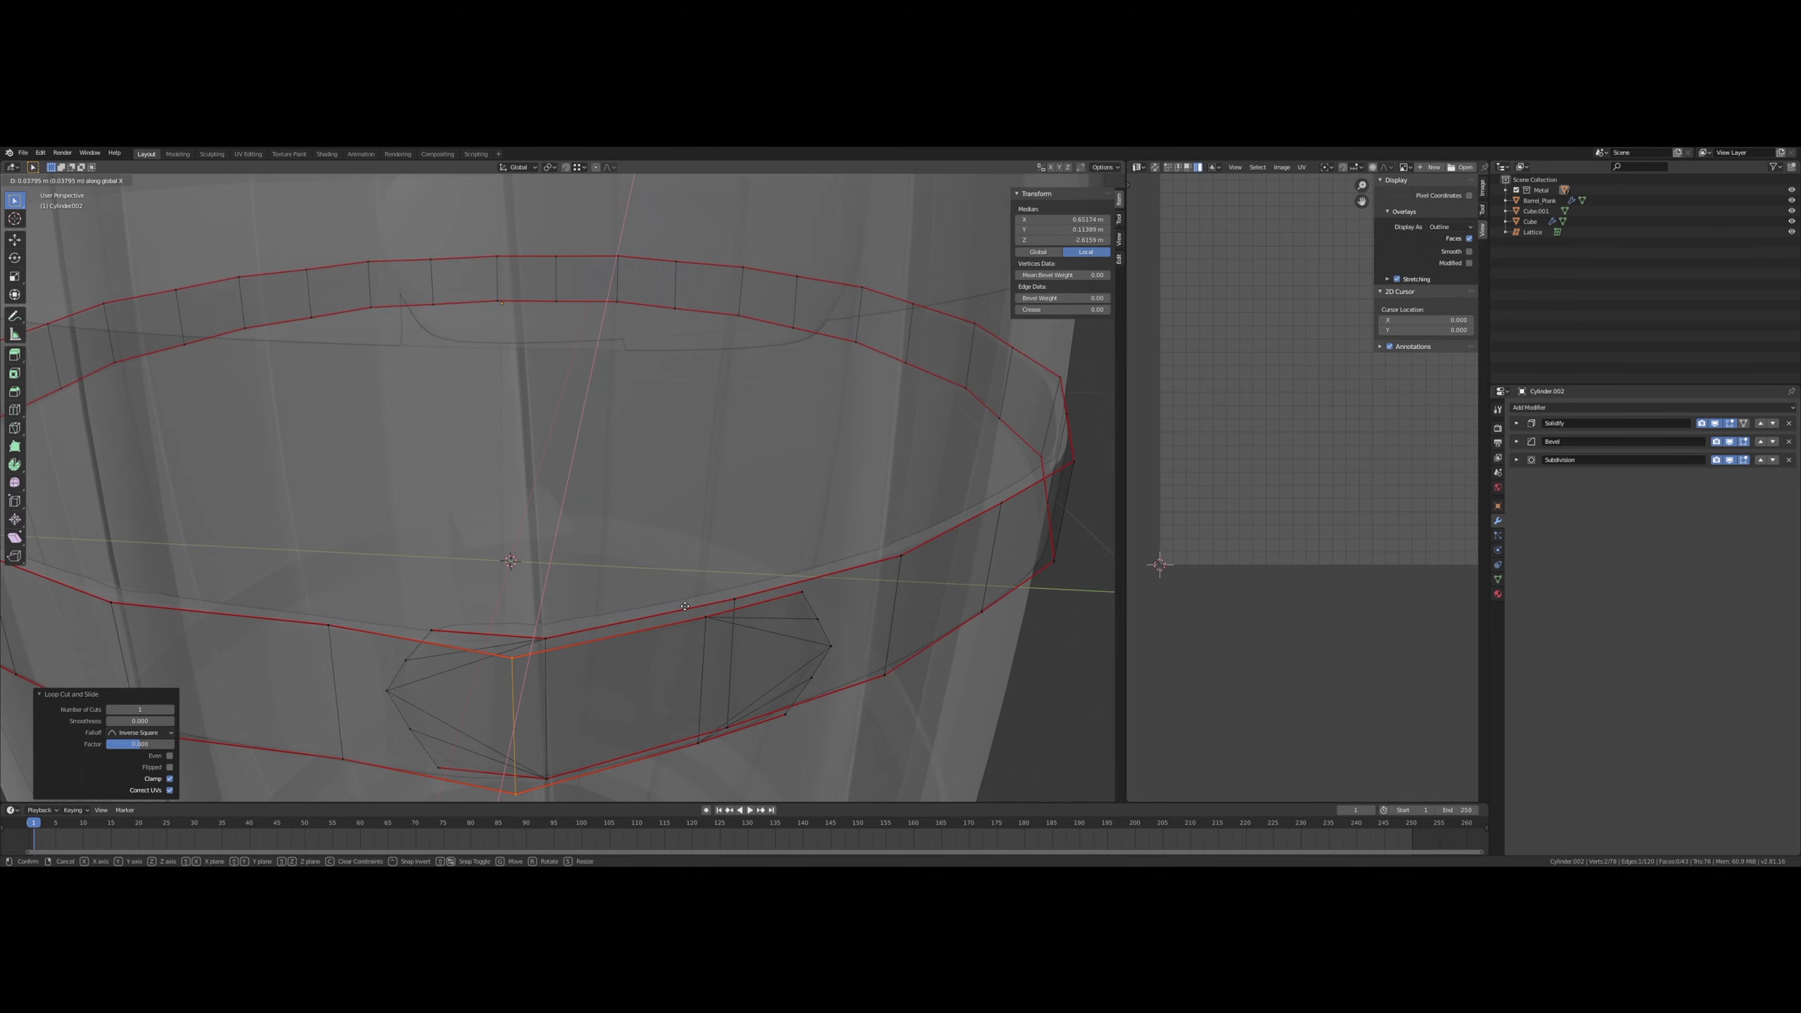
left_click(681, 578)
left_click(1062, 181)
- Slide the loop's vertices along the band and move them outward another 0.016 m or so along X
middle_click_drag(851, 497, 788, 575)
scroll(789, 566, "up", 3)
key("shift+v")
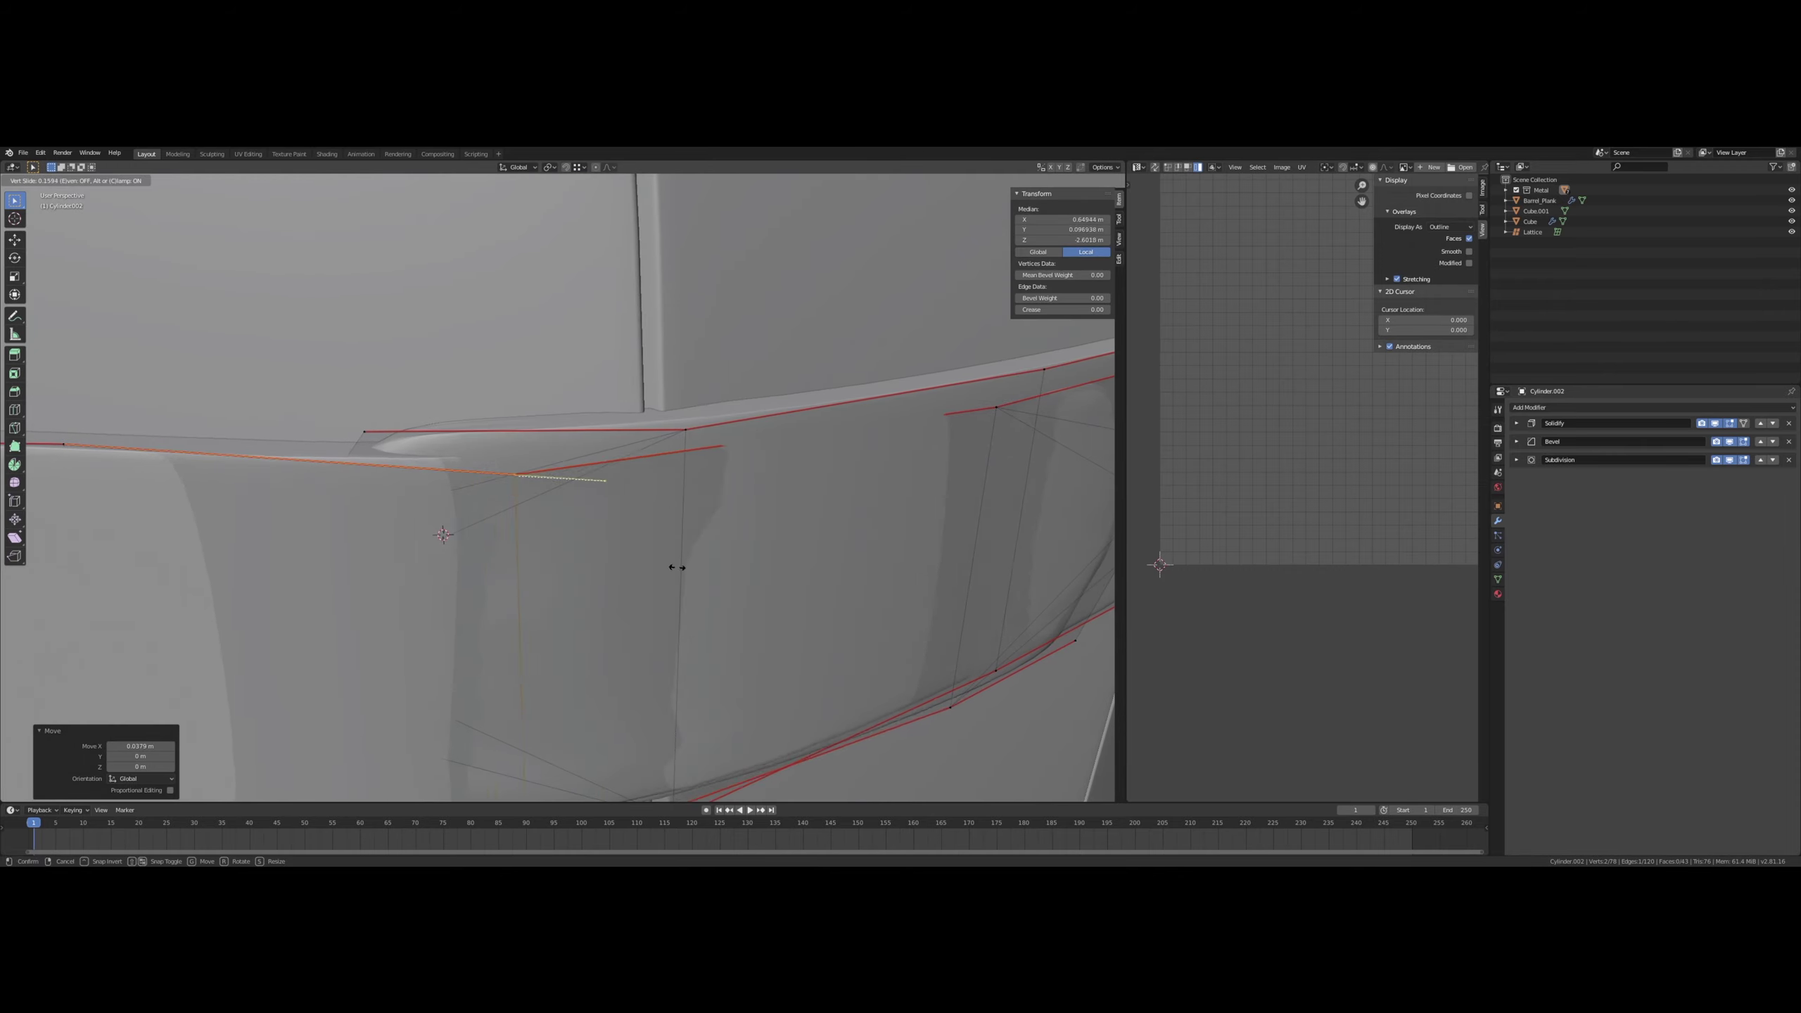
left_click(611, 565)
scroll(613, 566, "down", 4)
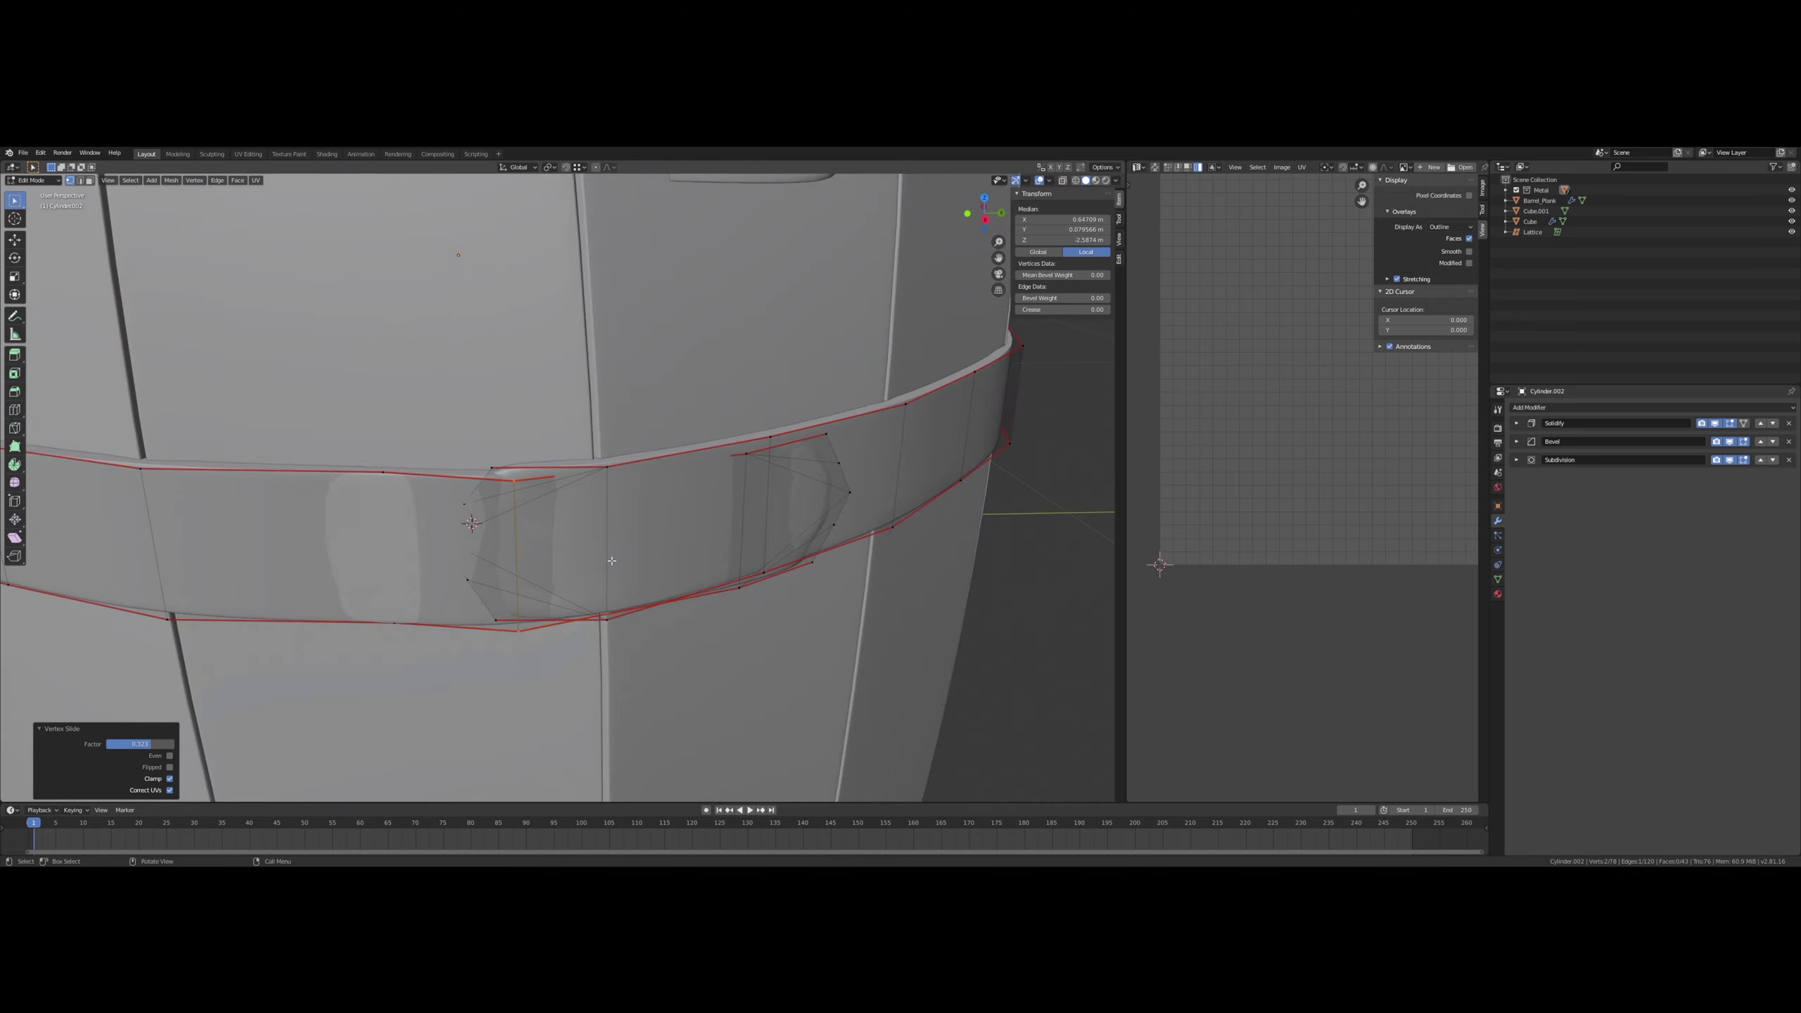
key("g")
key("x")
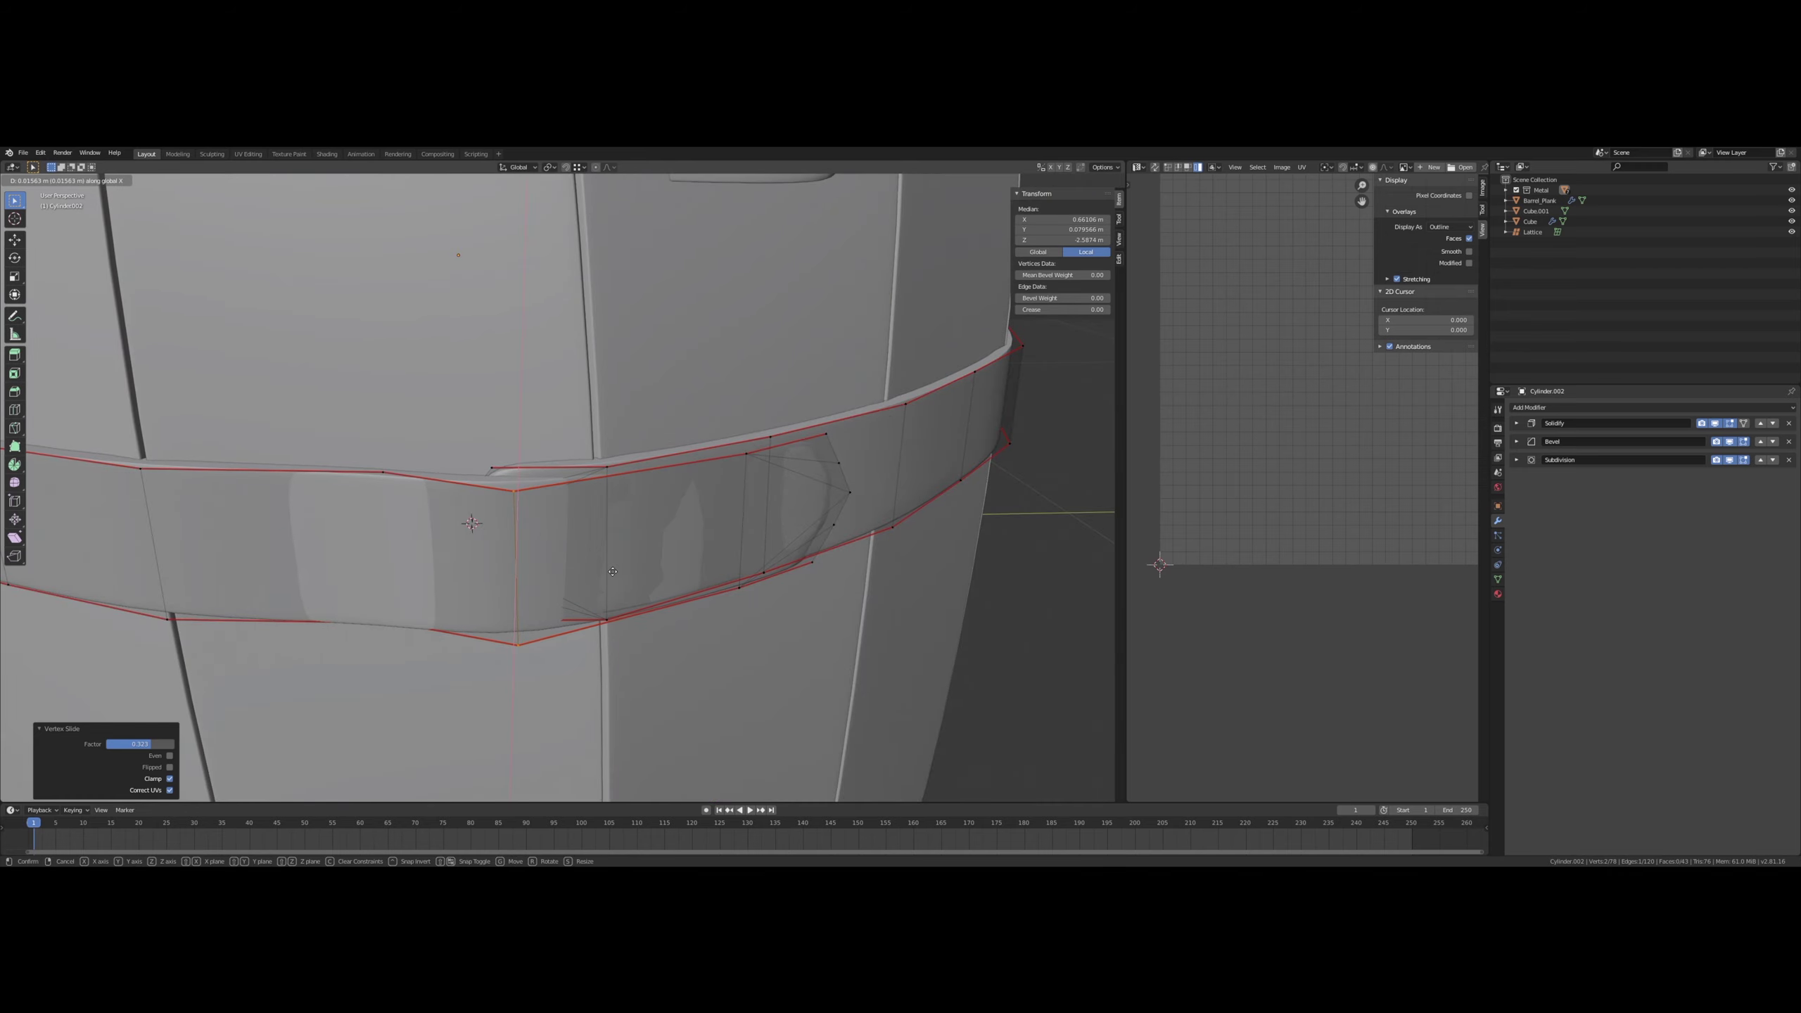
left_click(612, 573)
- Add another loop cut between the raised loop and the outer pointed end, and move it about 0.015 m along X
middle_click_drag(612, 573, 602, 575)
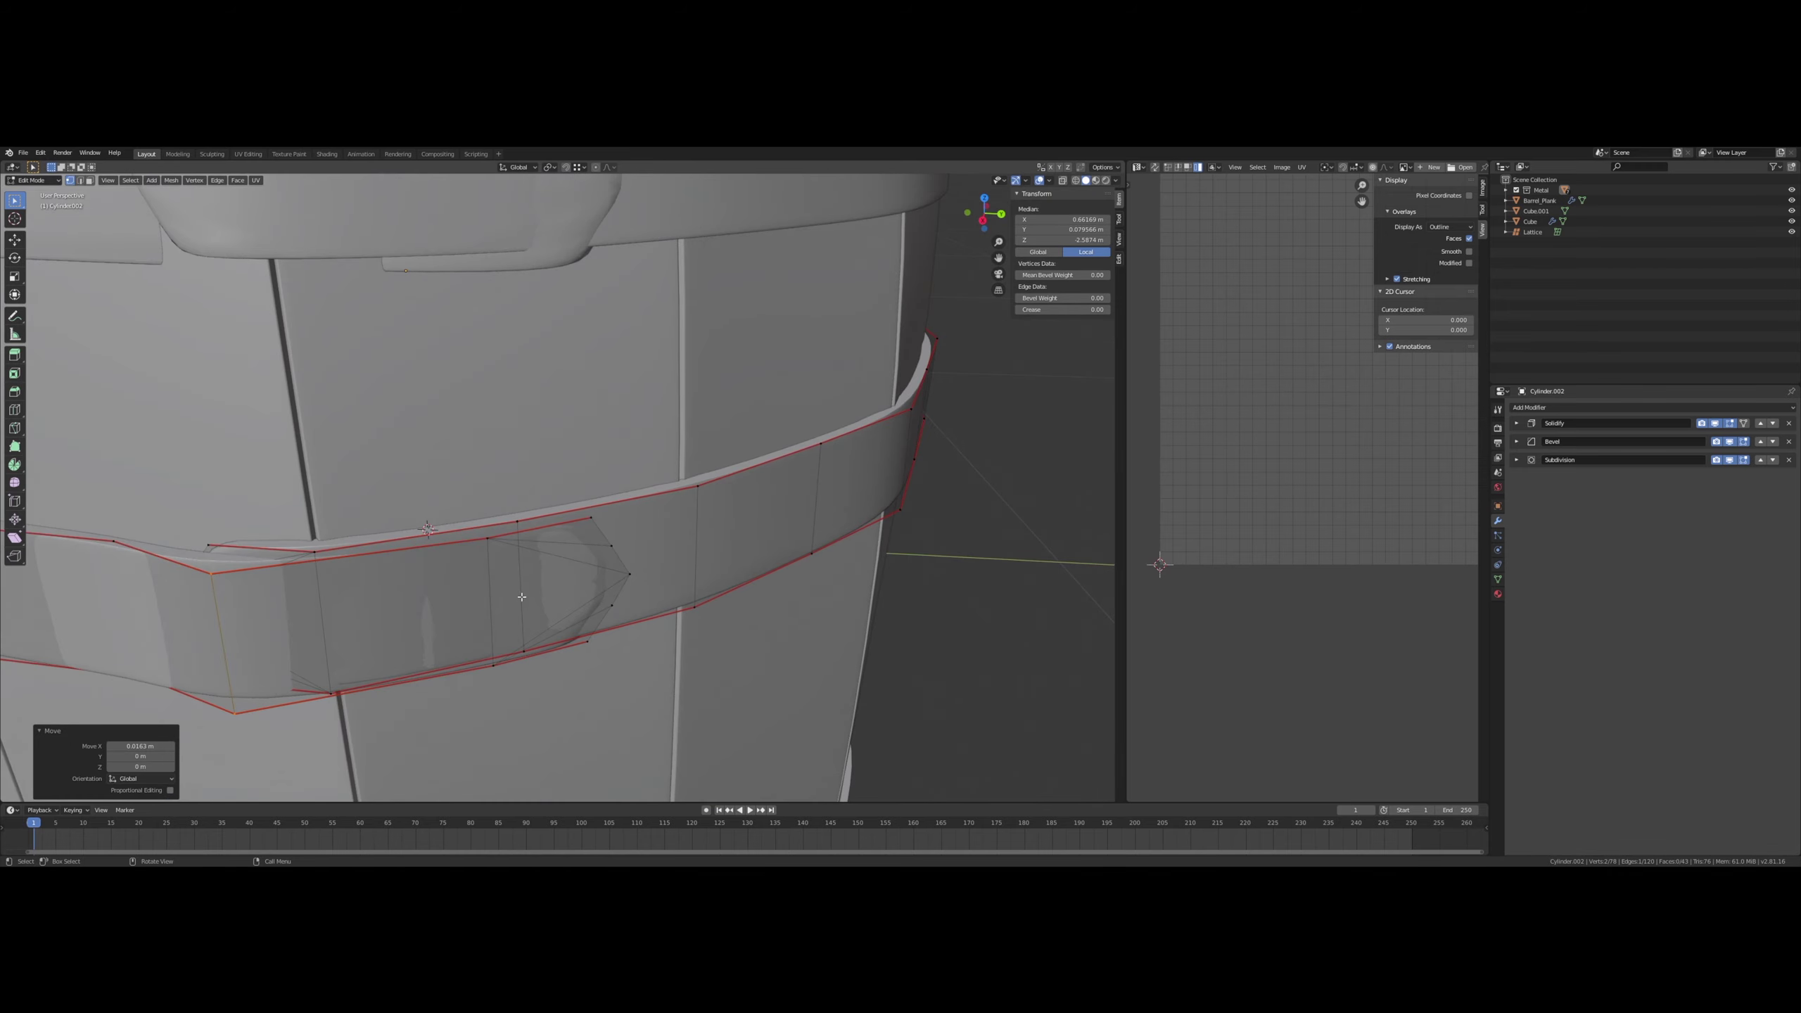
key("ctrl+r")
left_click(272, 583)
right_click(271, 583)
middle_click_drag(273, 583, 542, 610)
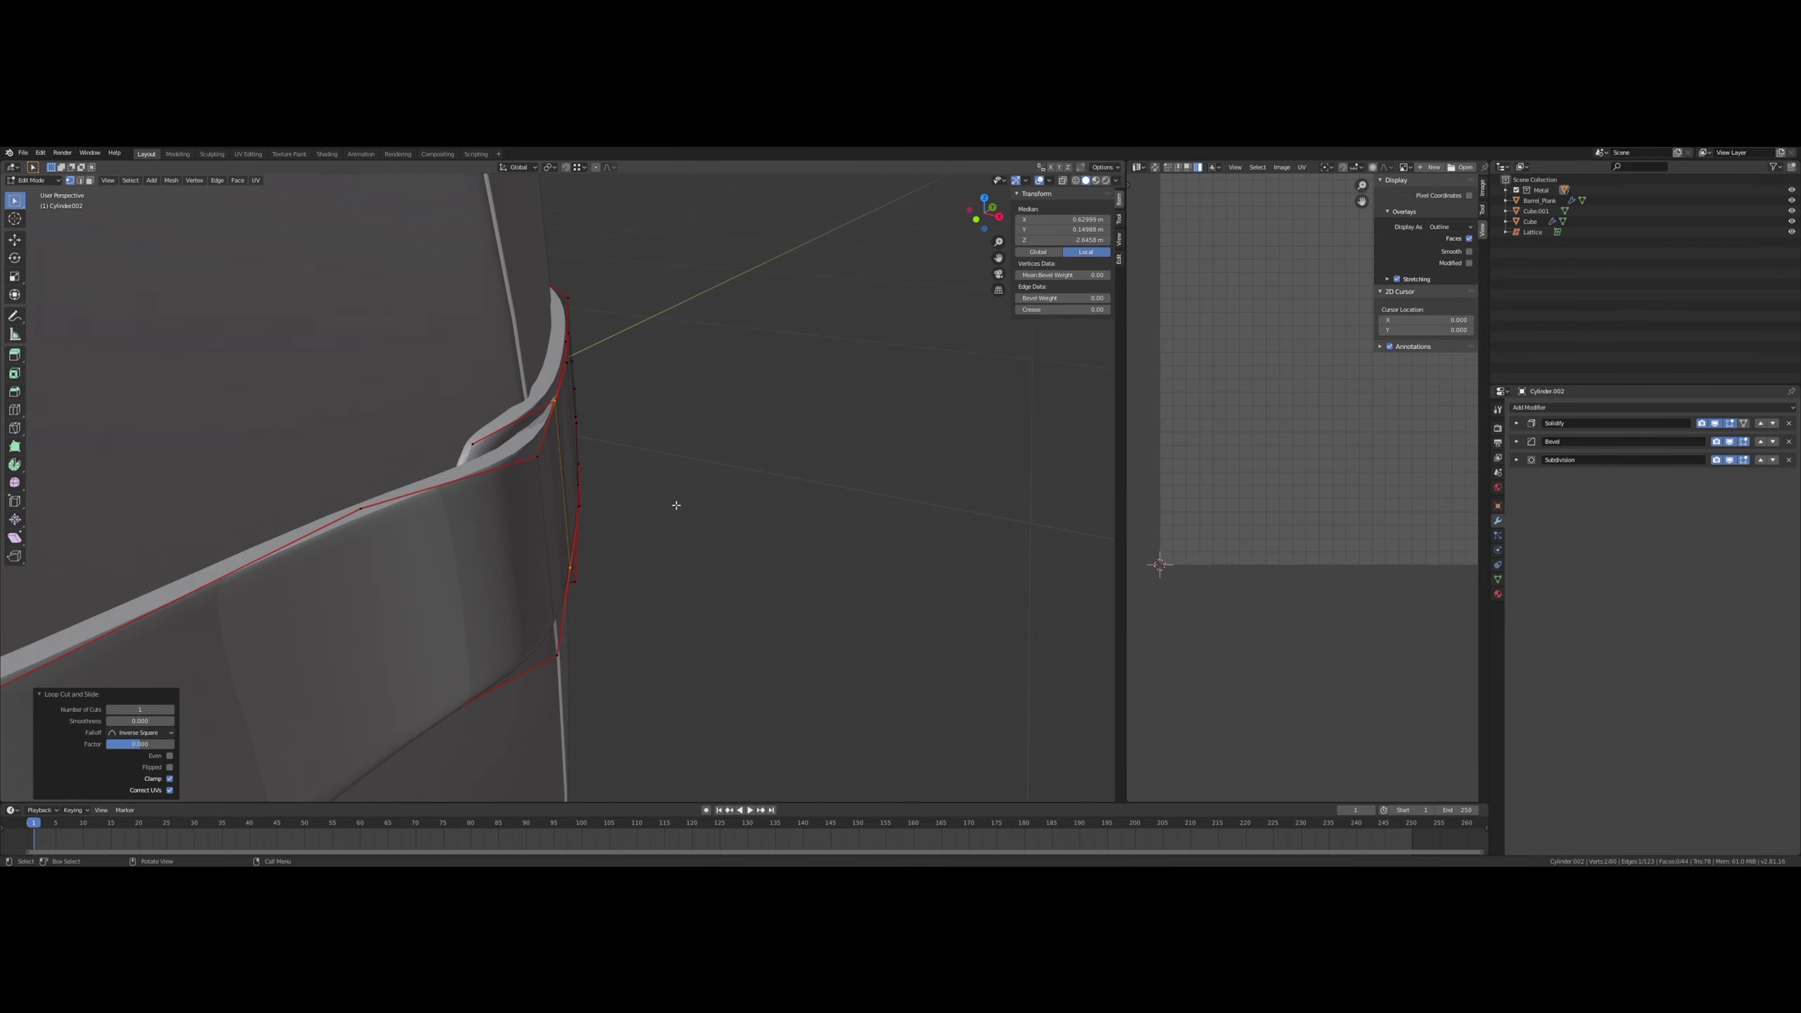
key("g")
key("x")
left_click(699, 500)
middle_click_drag(698, 500, 791, 486)
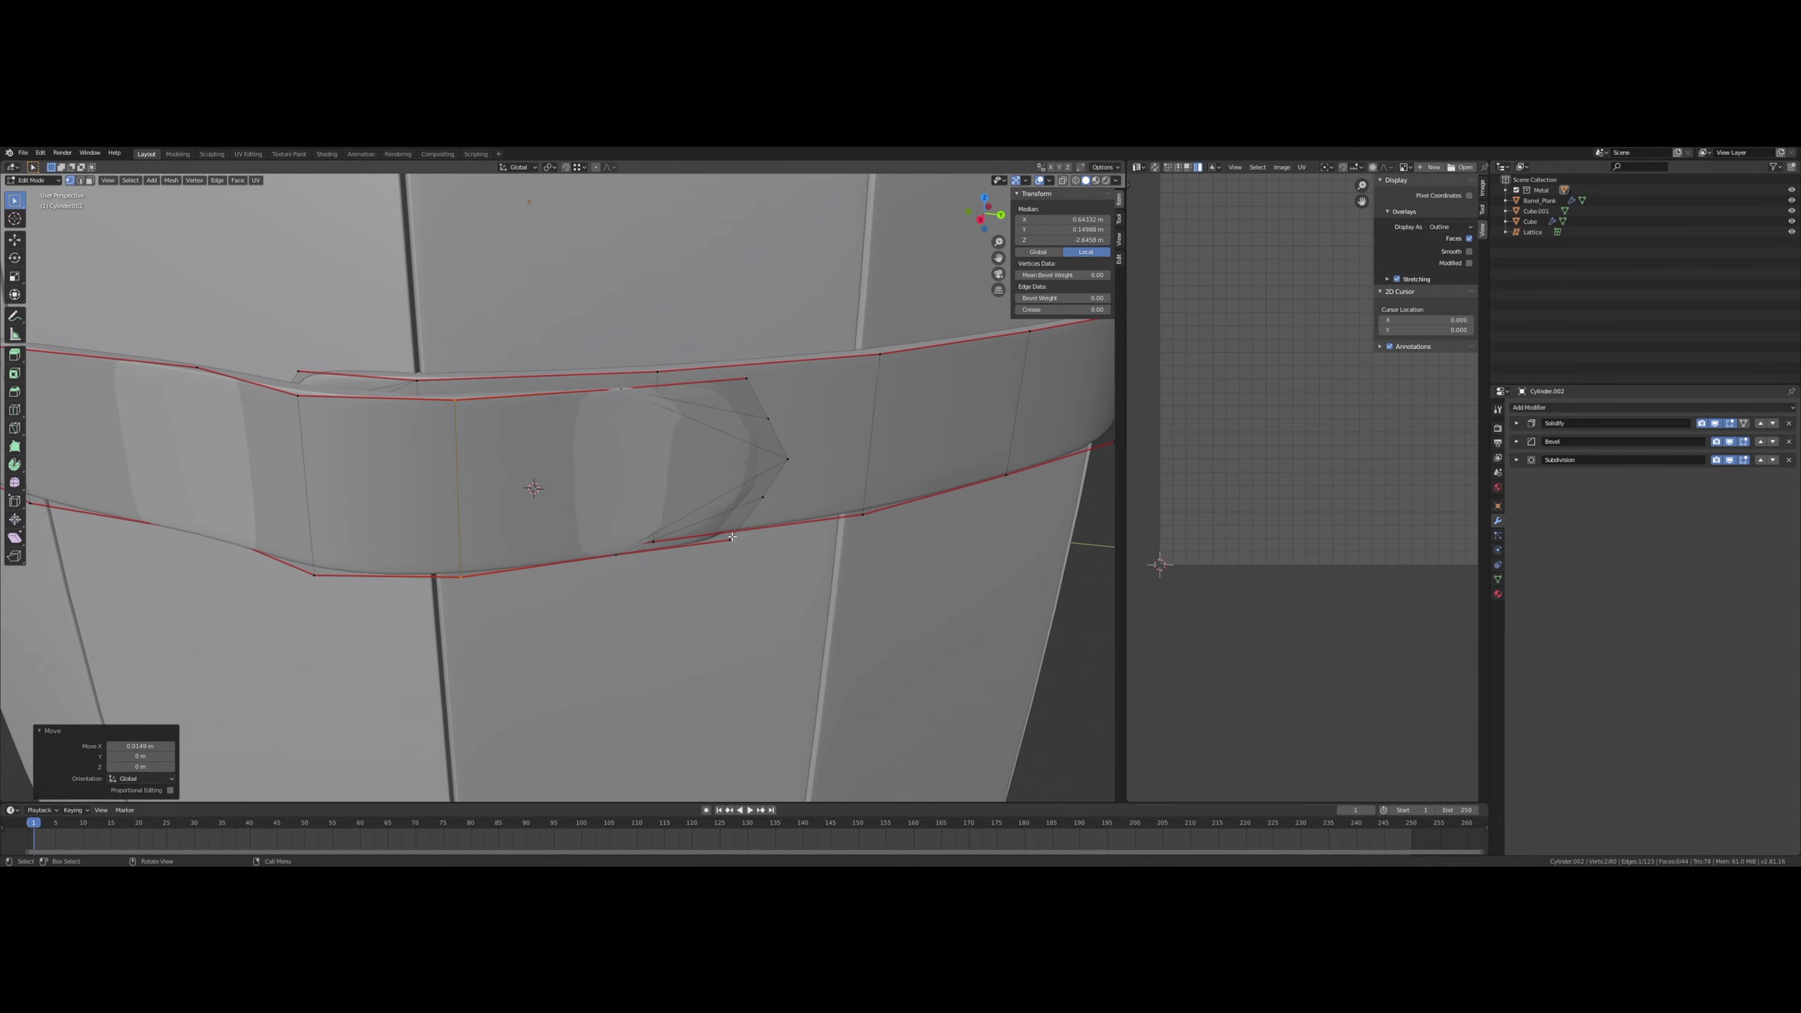
- Select all vertices of the outer band's pointed end using X-ray and move them outward along X over the lower layer
left_click(731, 539)
left_click(1063, 180)
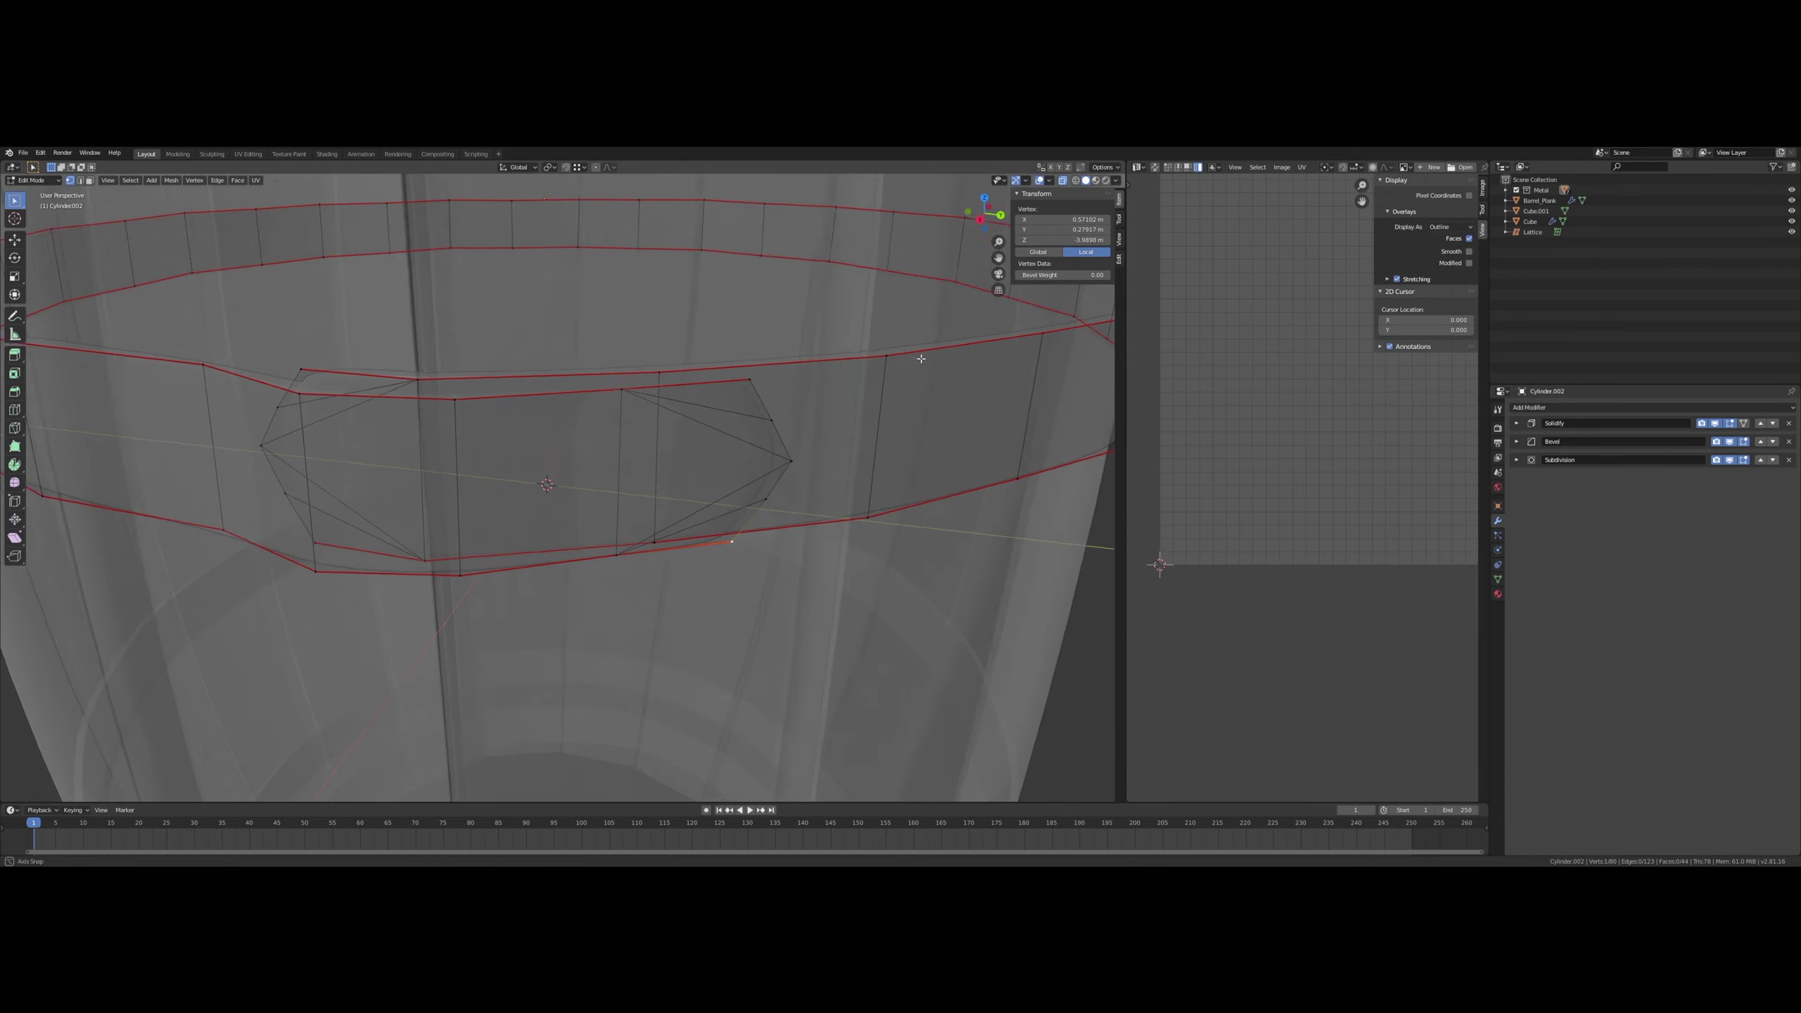
middle_click_drag(920, 358, 830, 387)
left_click_drag(604, 426, 789, 384)
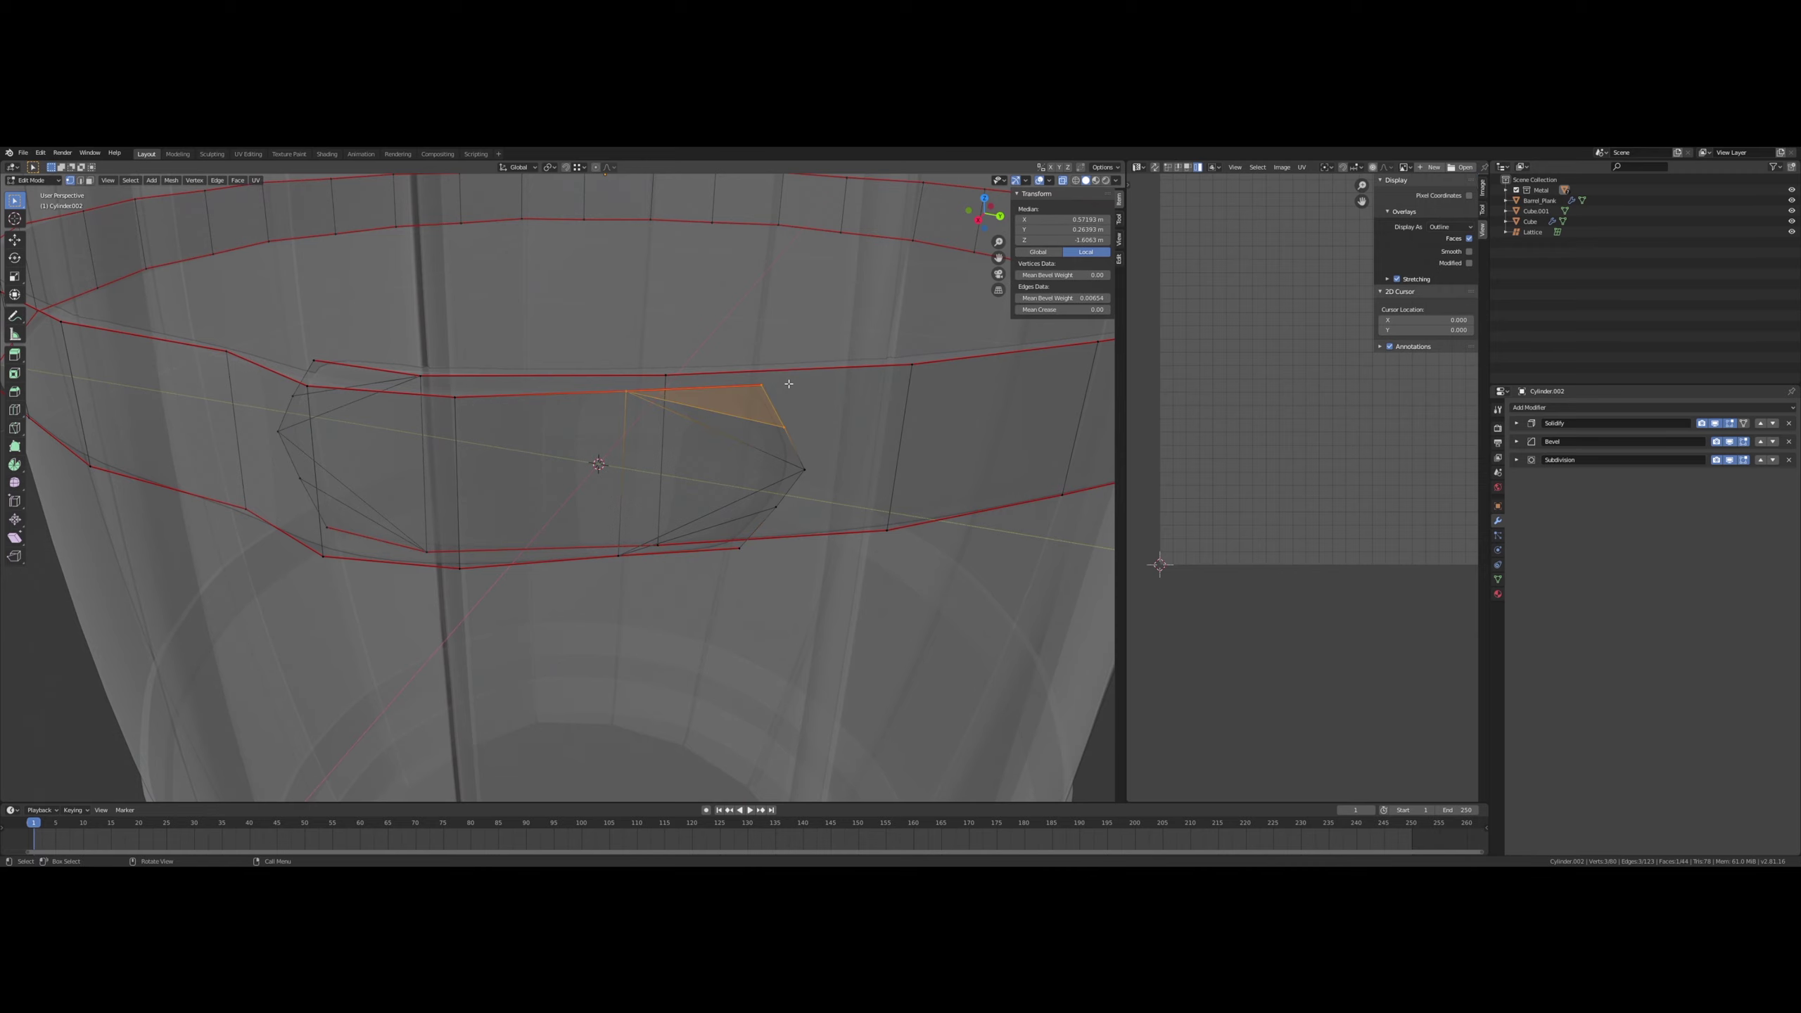
left_click_drag(712, 520, 842, 437, "shift")
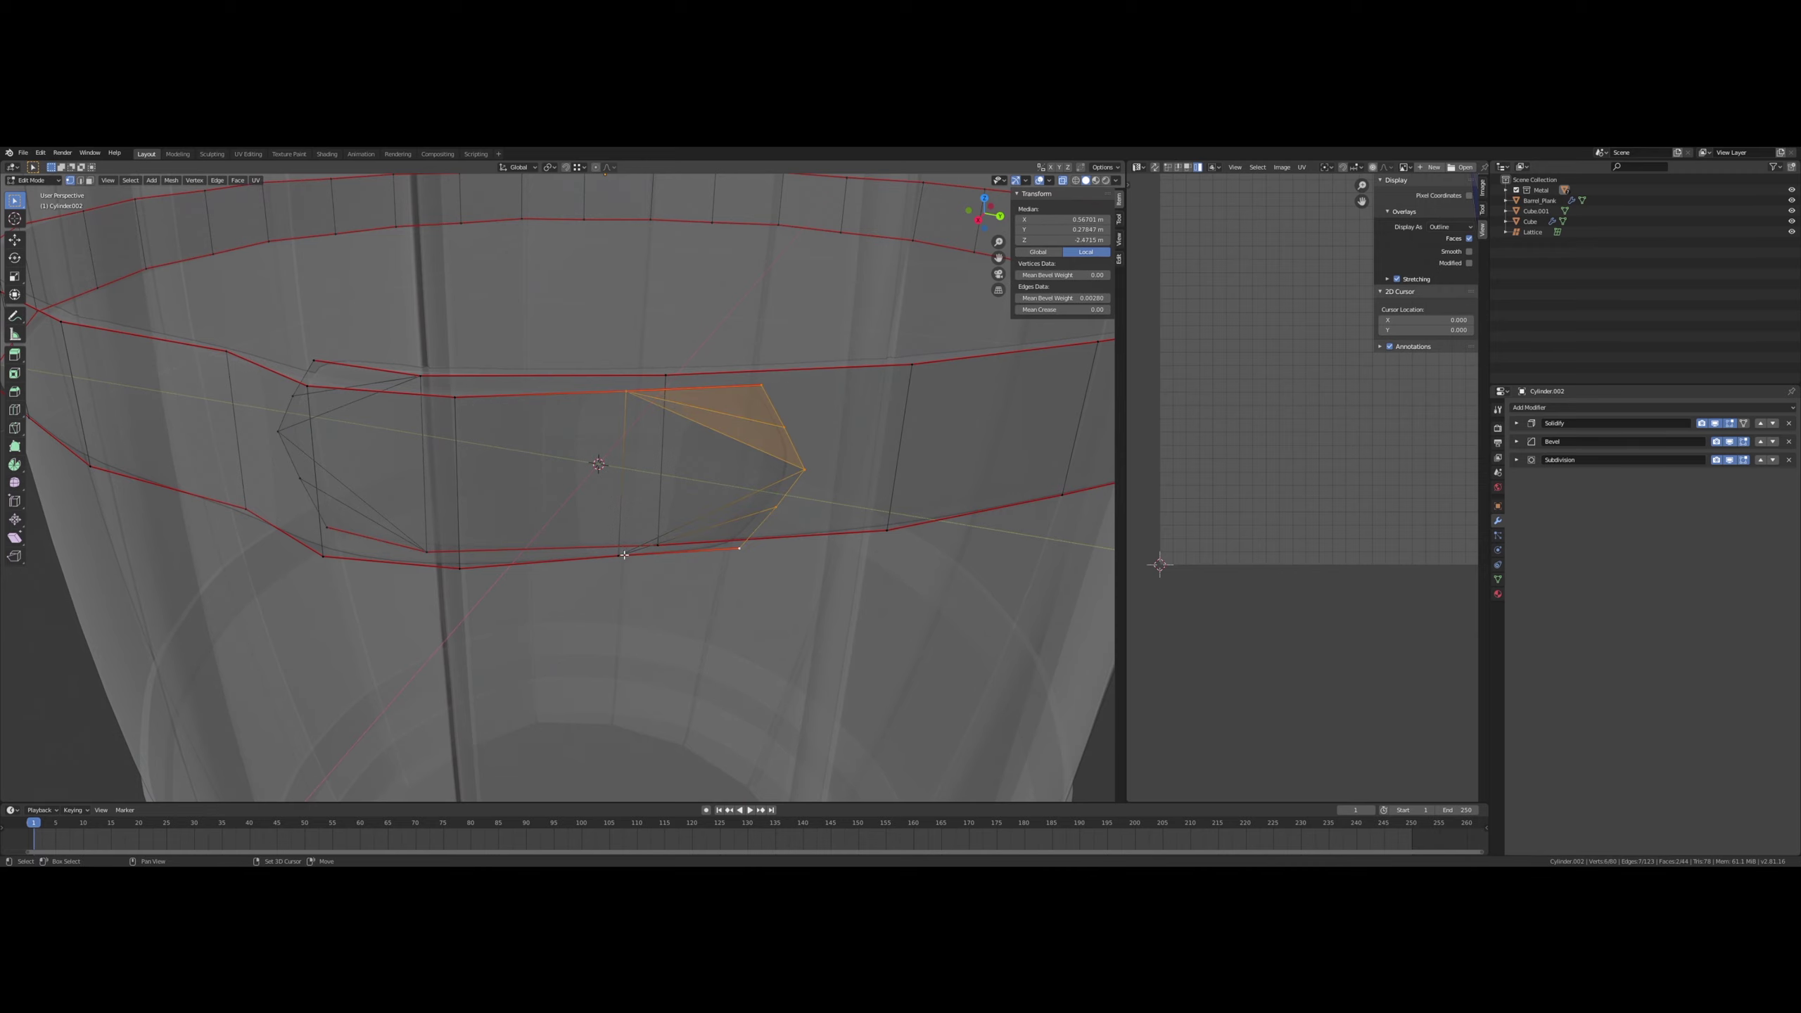
left_click(639, 555, "shift")
middle_click_drag(843, 336, 658, 335)
left_click(1062, 181)
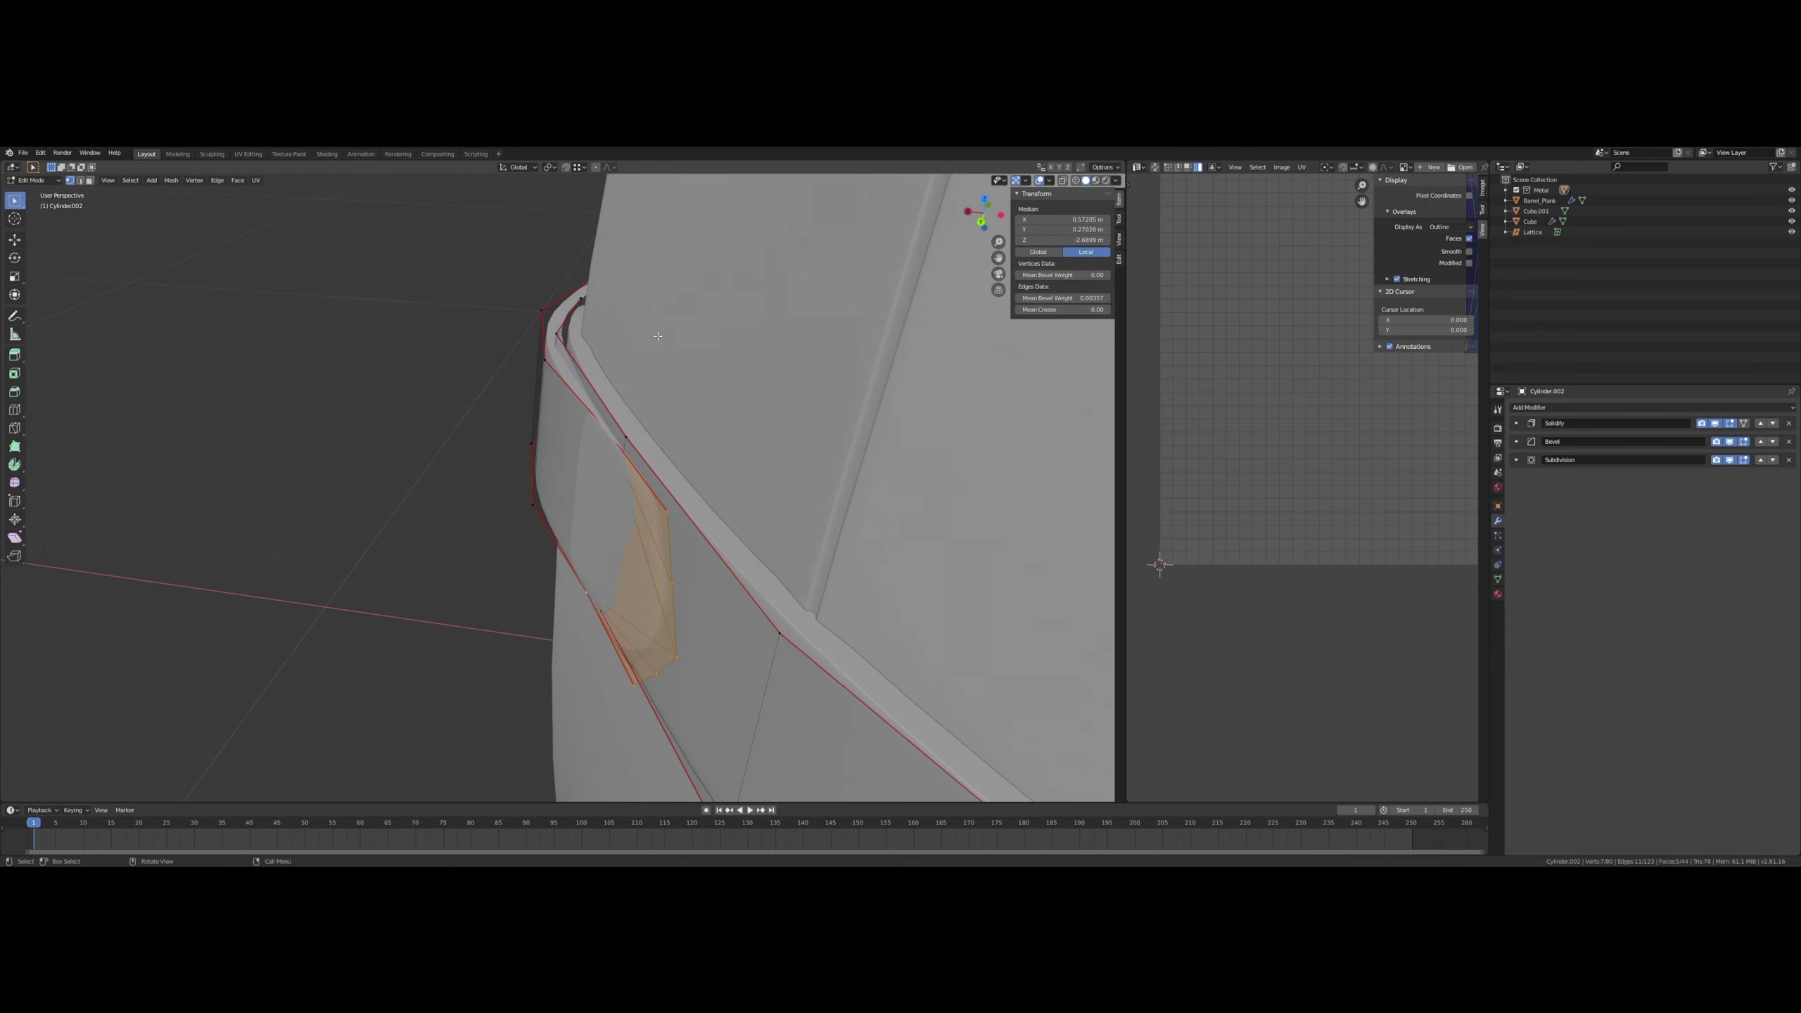
key("g")
key("x")
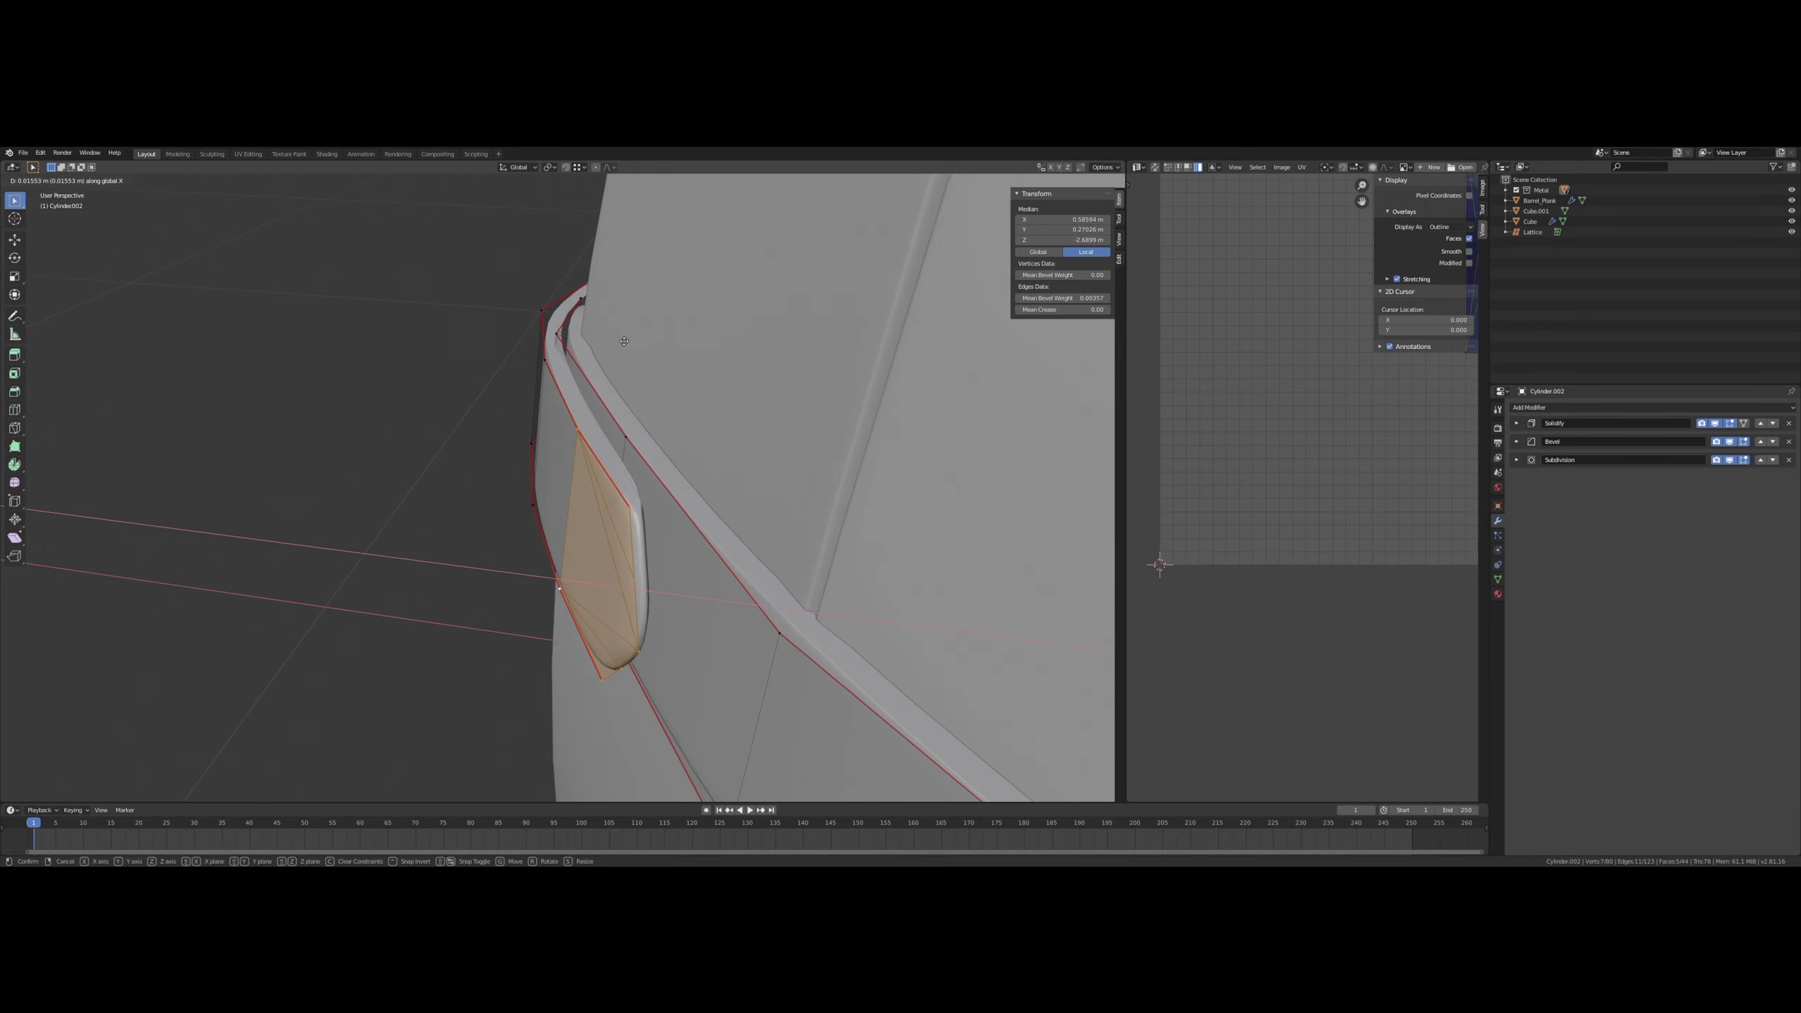
left_click(624, 341)
- Extend the selection to the neighbouring vertices behind the outer band's pointed end and move them slightly up along Z
middle_click_drag(624, 341, 734, 299)
left_click(455, 576, "shift")
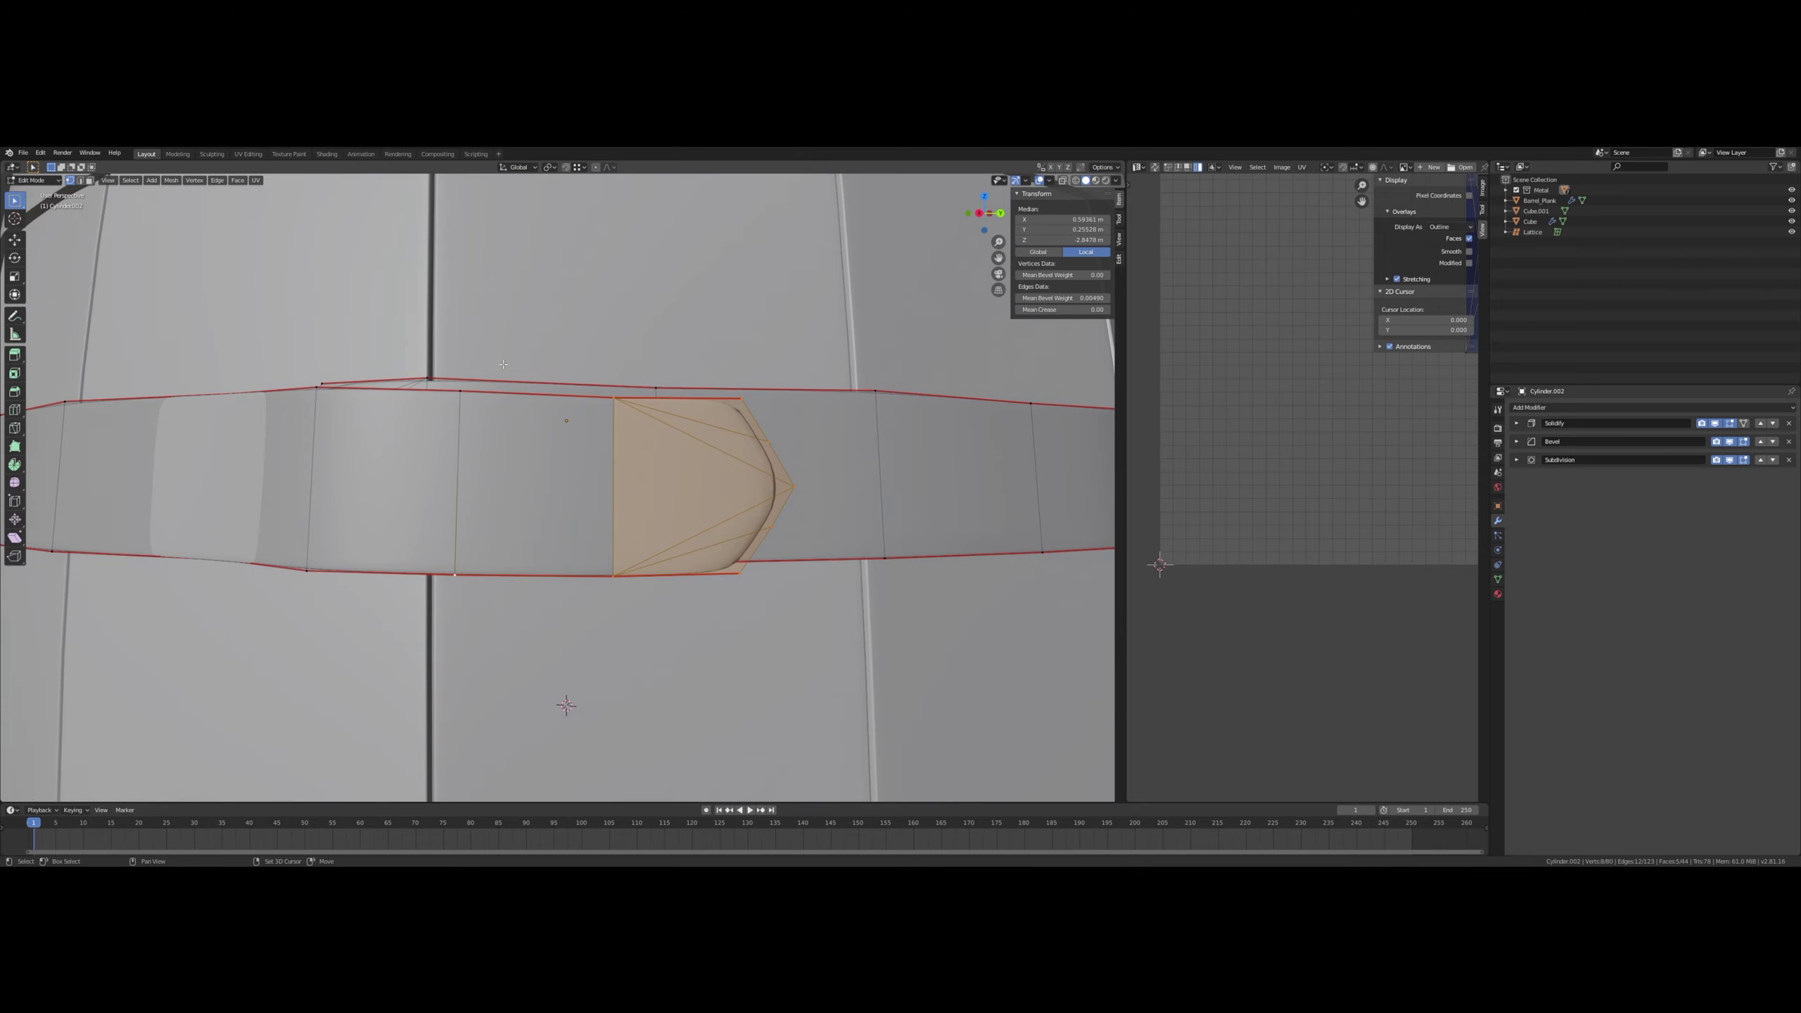
left_click(465, 391, "shift")
middle_click_drag(465, 392, 316, 379)
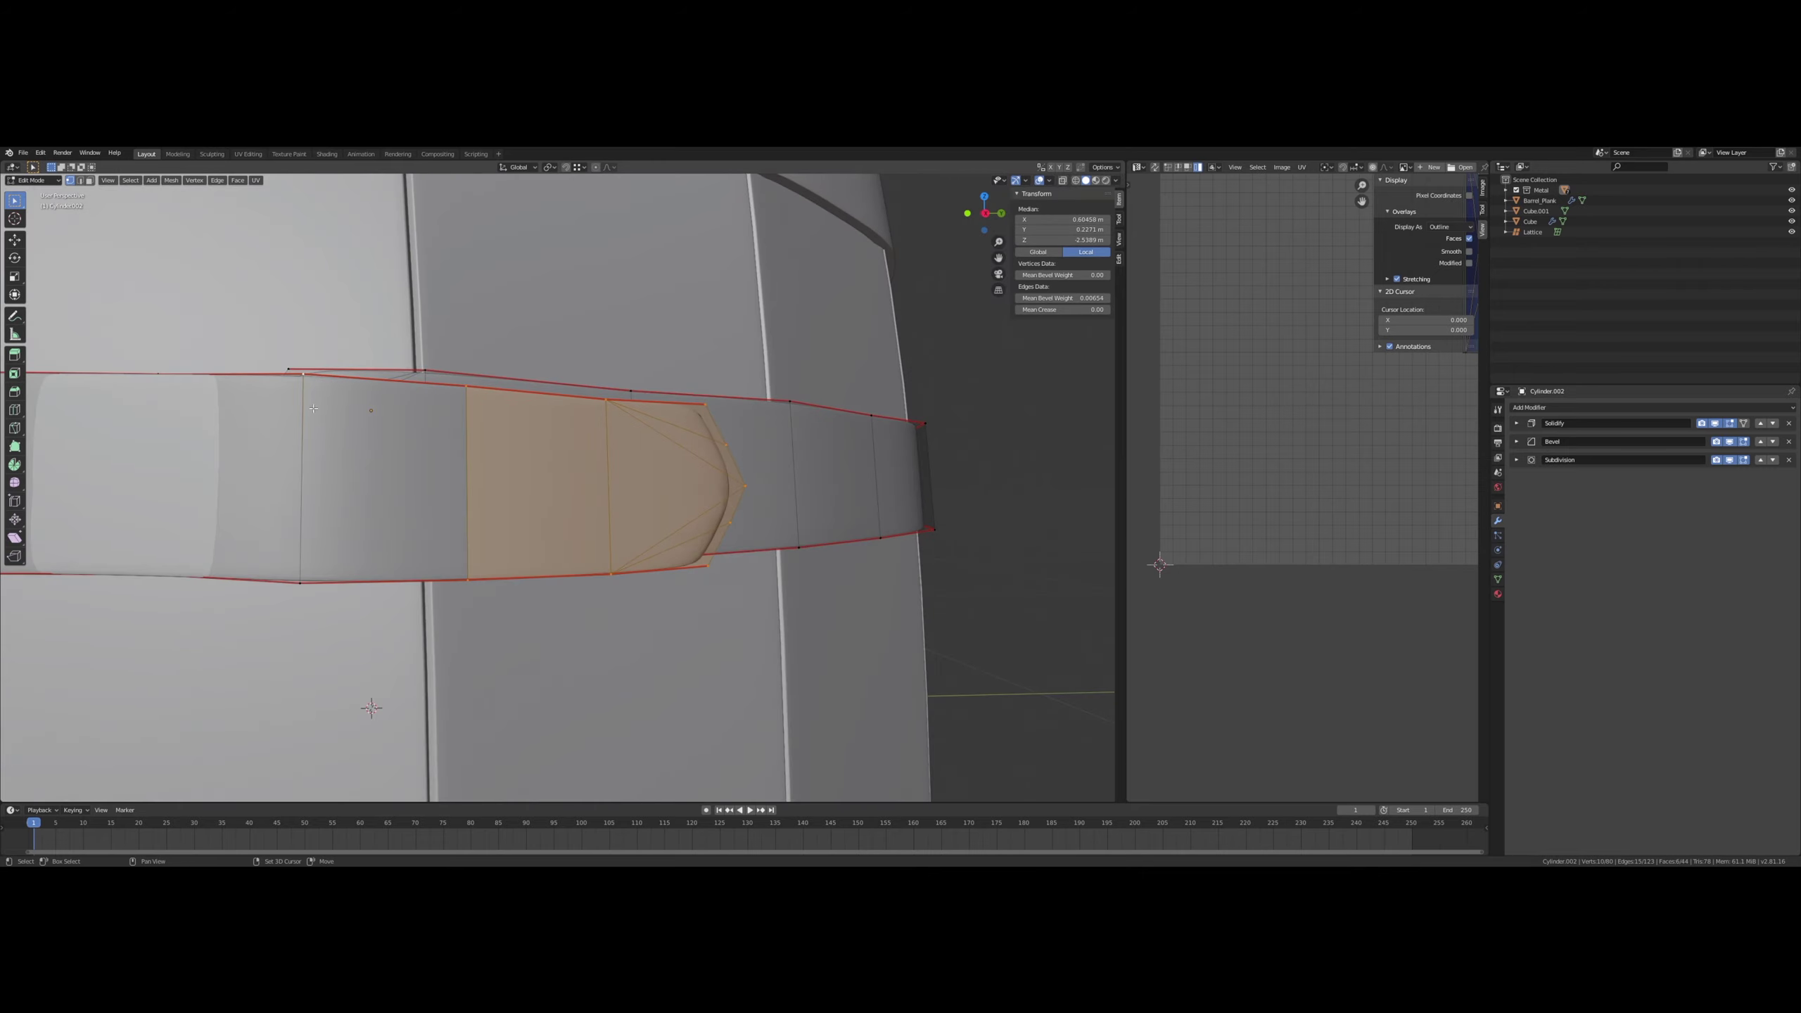
left_click(299, 581, "shift")
middle_click_drag(299, 581, 579, 571)
key("g")
key("z")
left_click(587, 568)
middle_click_drag(587, 568, 617, 592)
- Check the band overlap in Object Mode and expand the Subdivision modifier's settings
key("Tab")
left_click(611, 491)
key("Tab")
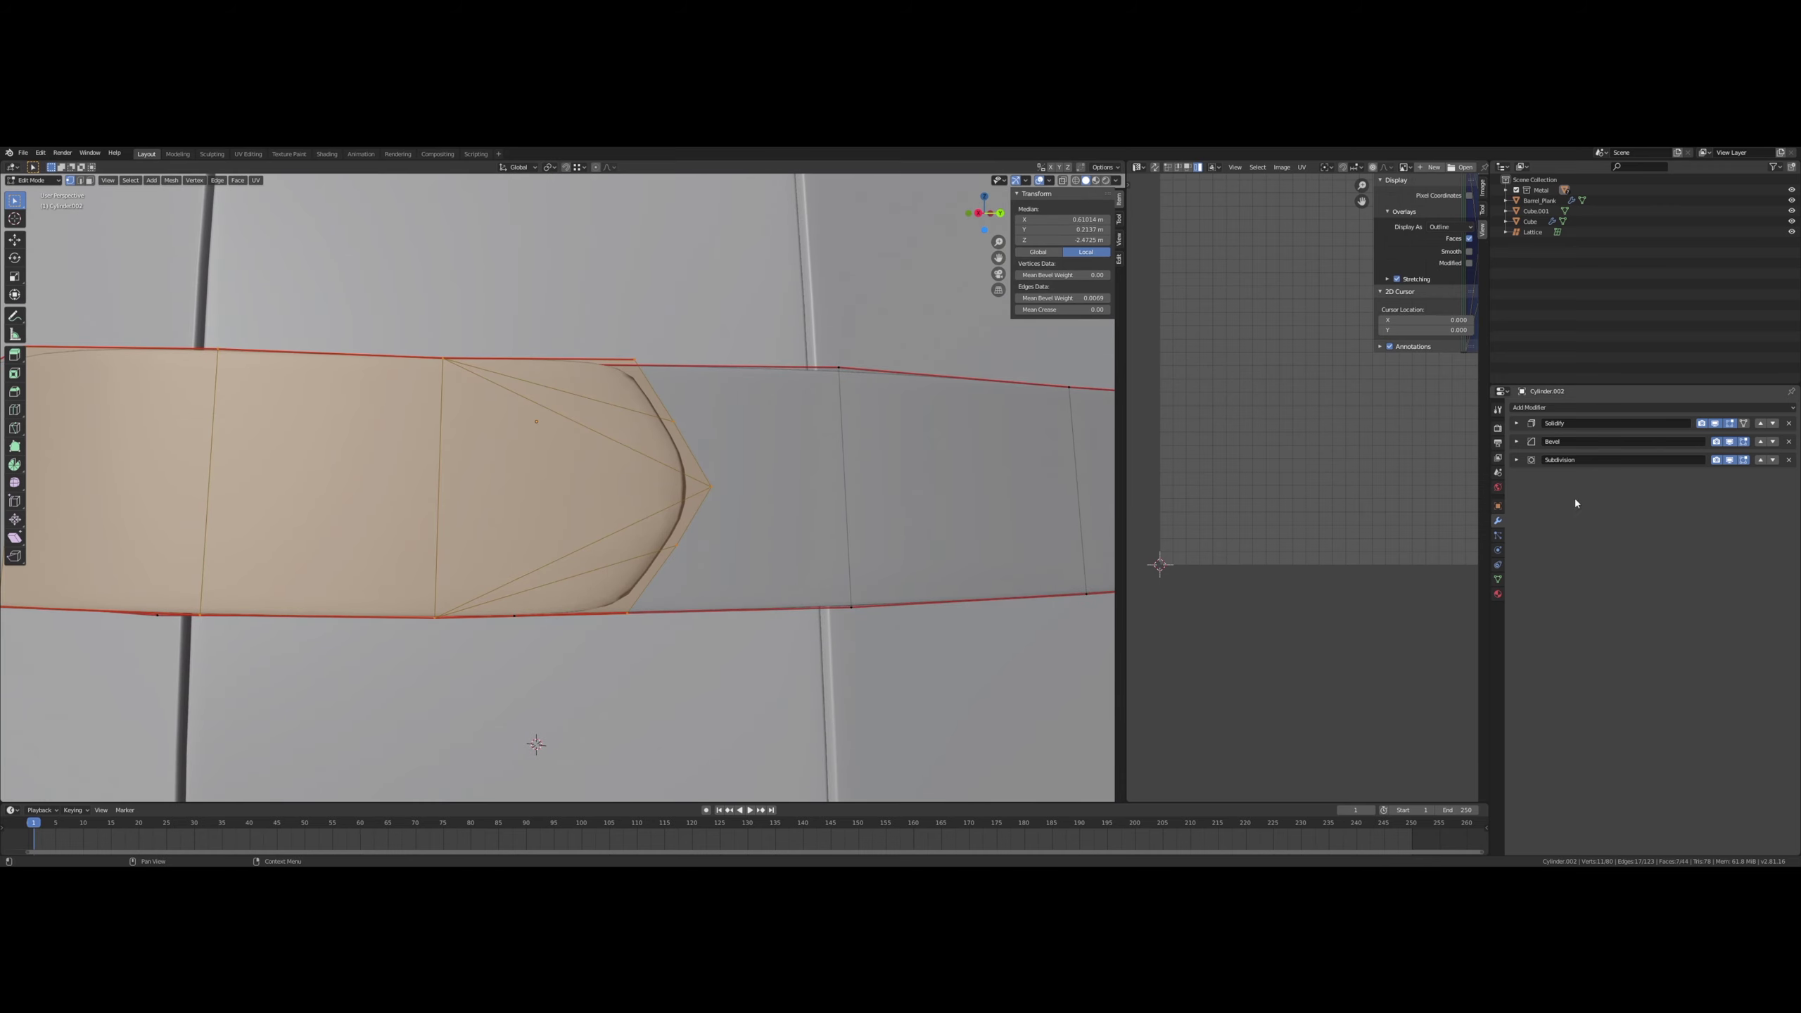
left_click(1517, 460)
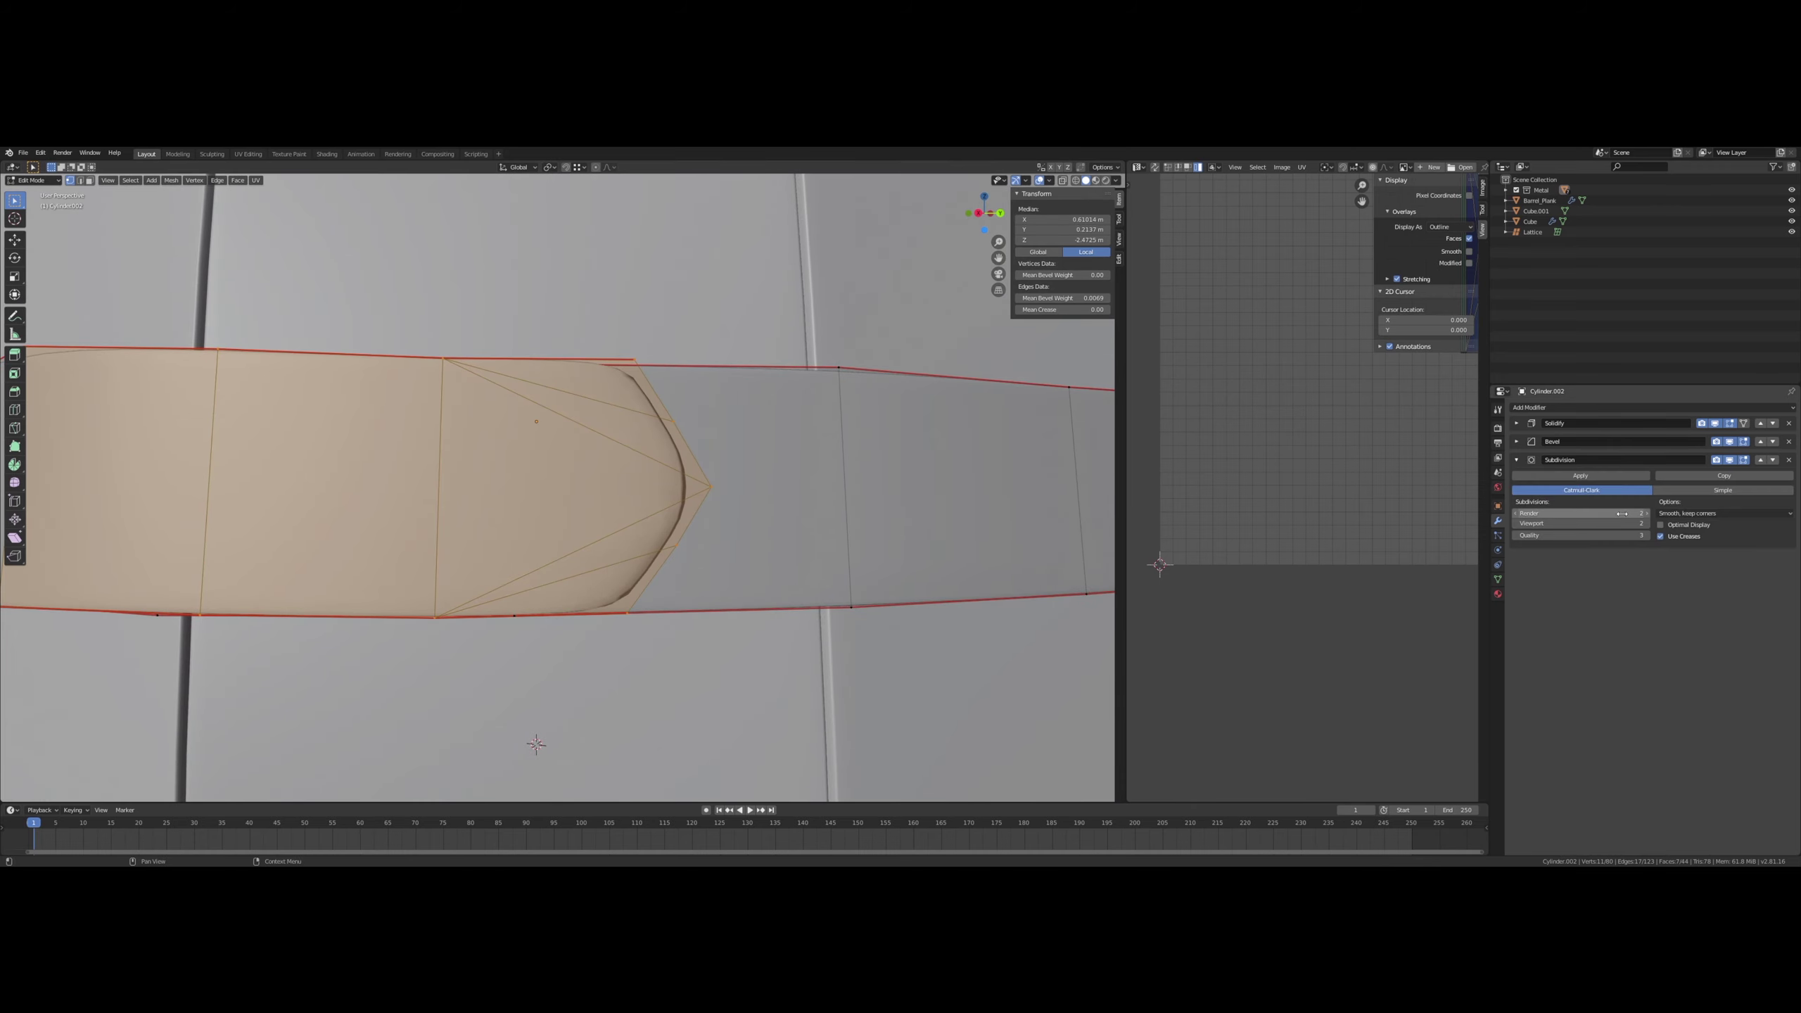
key("Tab")
scroll(477, 472, "down", 10)
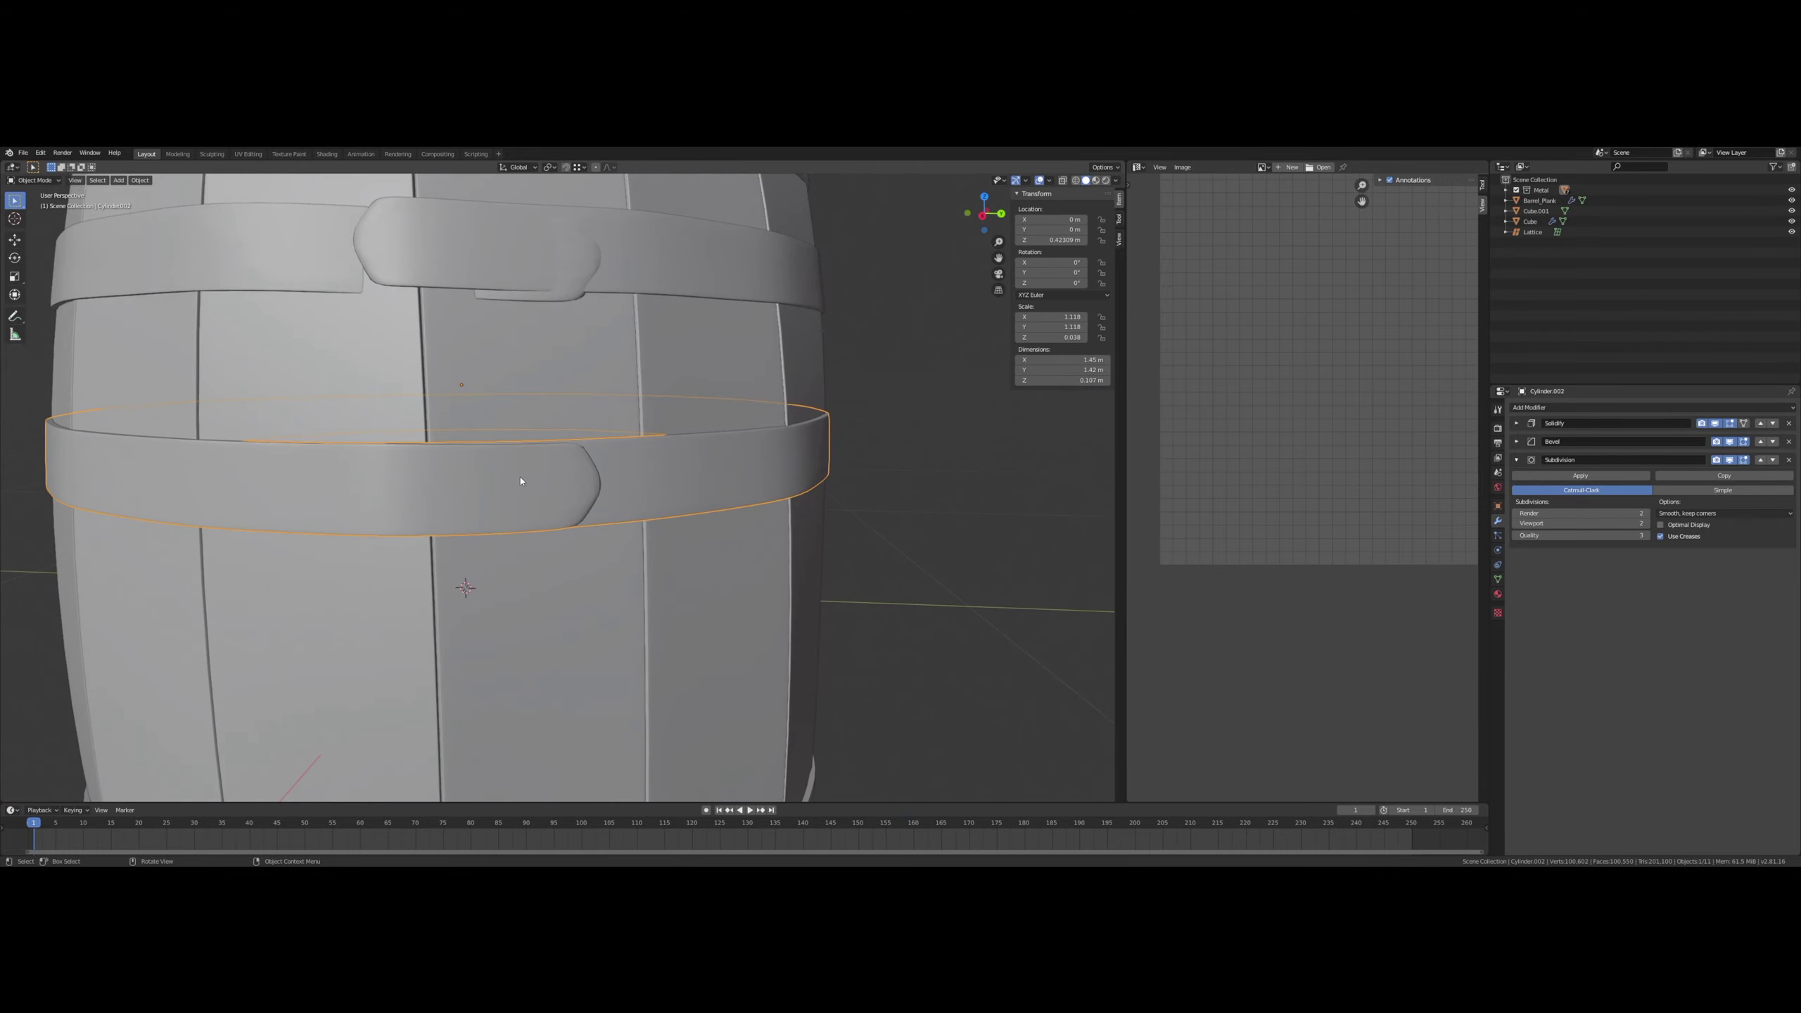
- Compare the overlapping joints of the two finished bands on the barrel's upper half
middle_click_drag(719, 497, 595, 430)
left_click(617, 453)
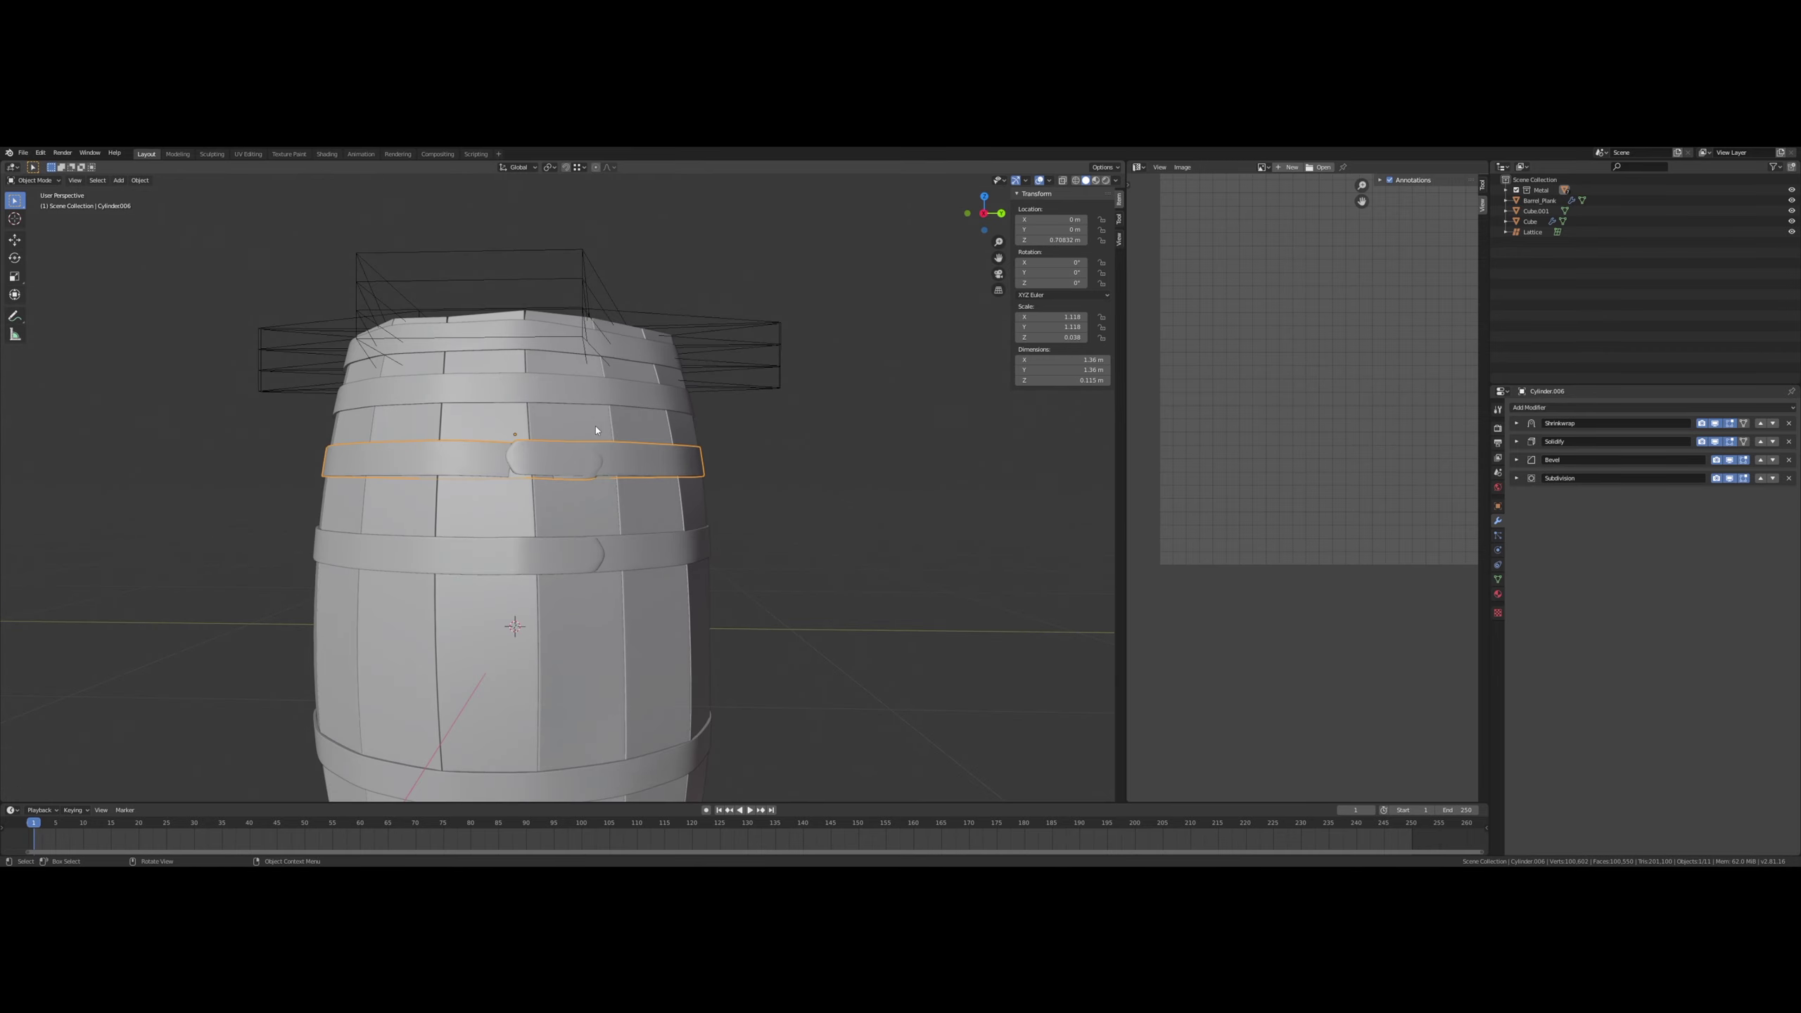
left_click(578, 562)
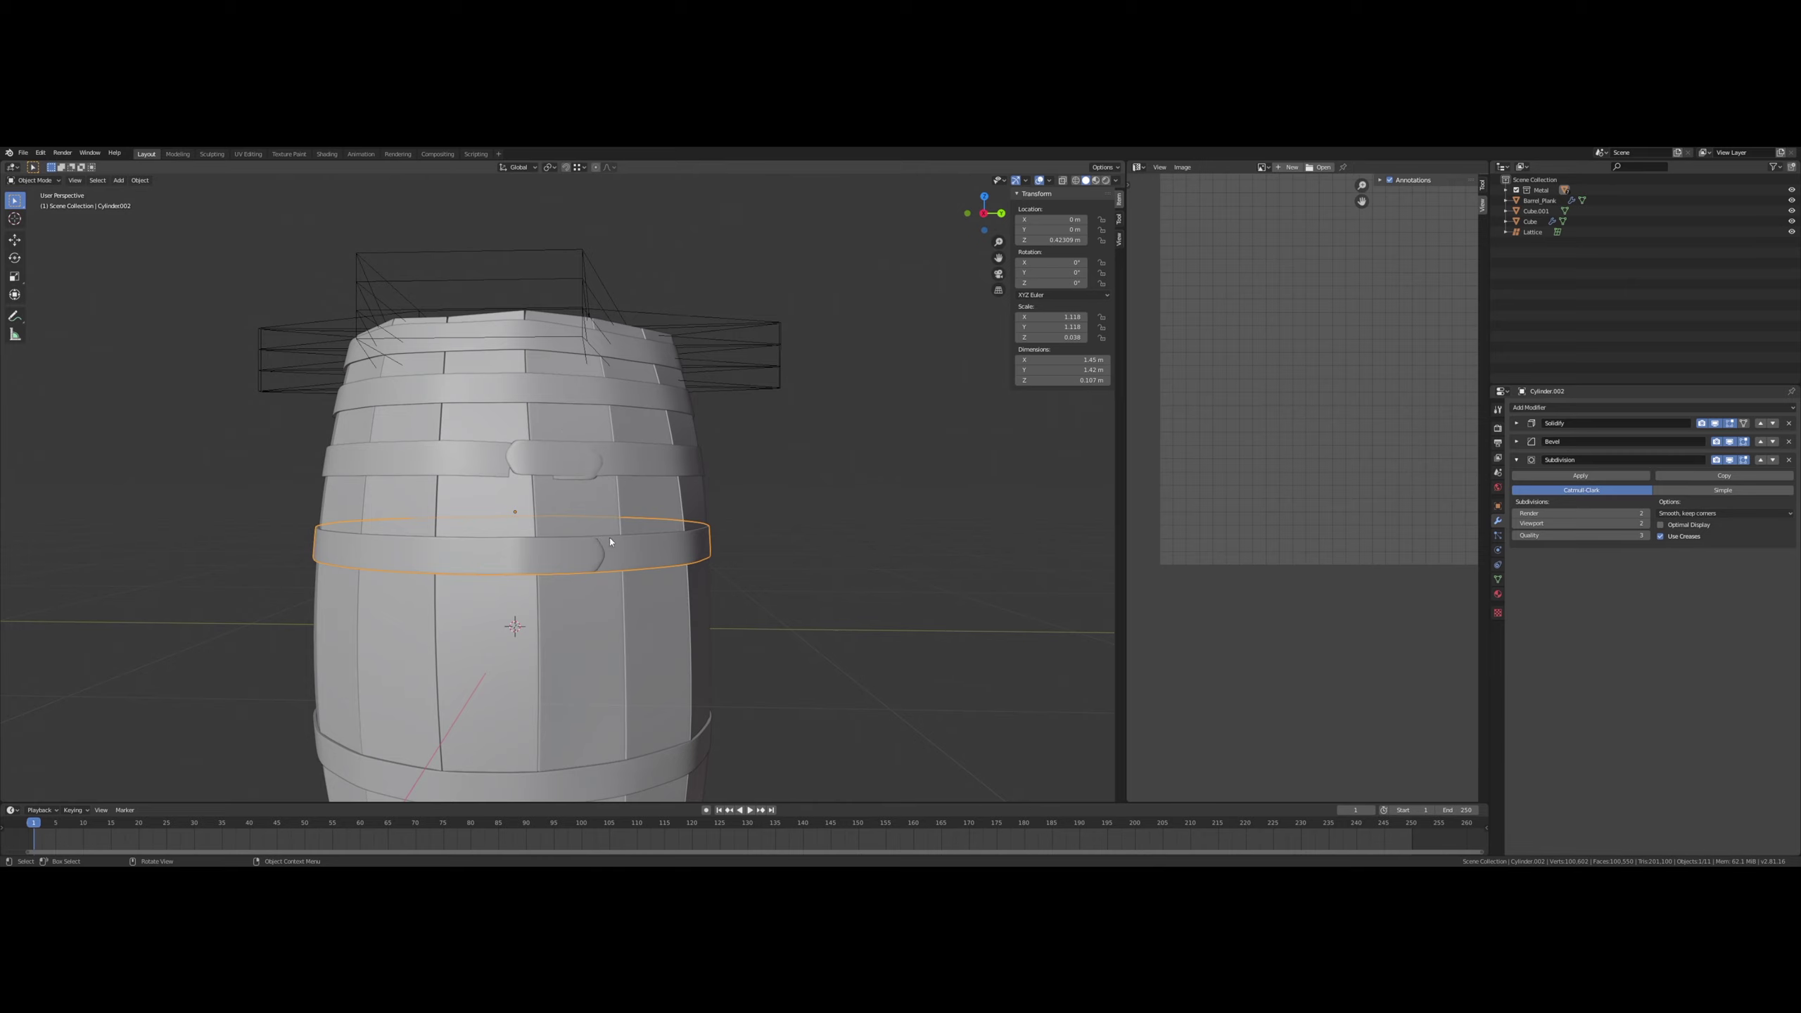
scroll(610, 541, "up", 3)
middle_click_drag(610, 541, 539, 622)
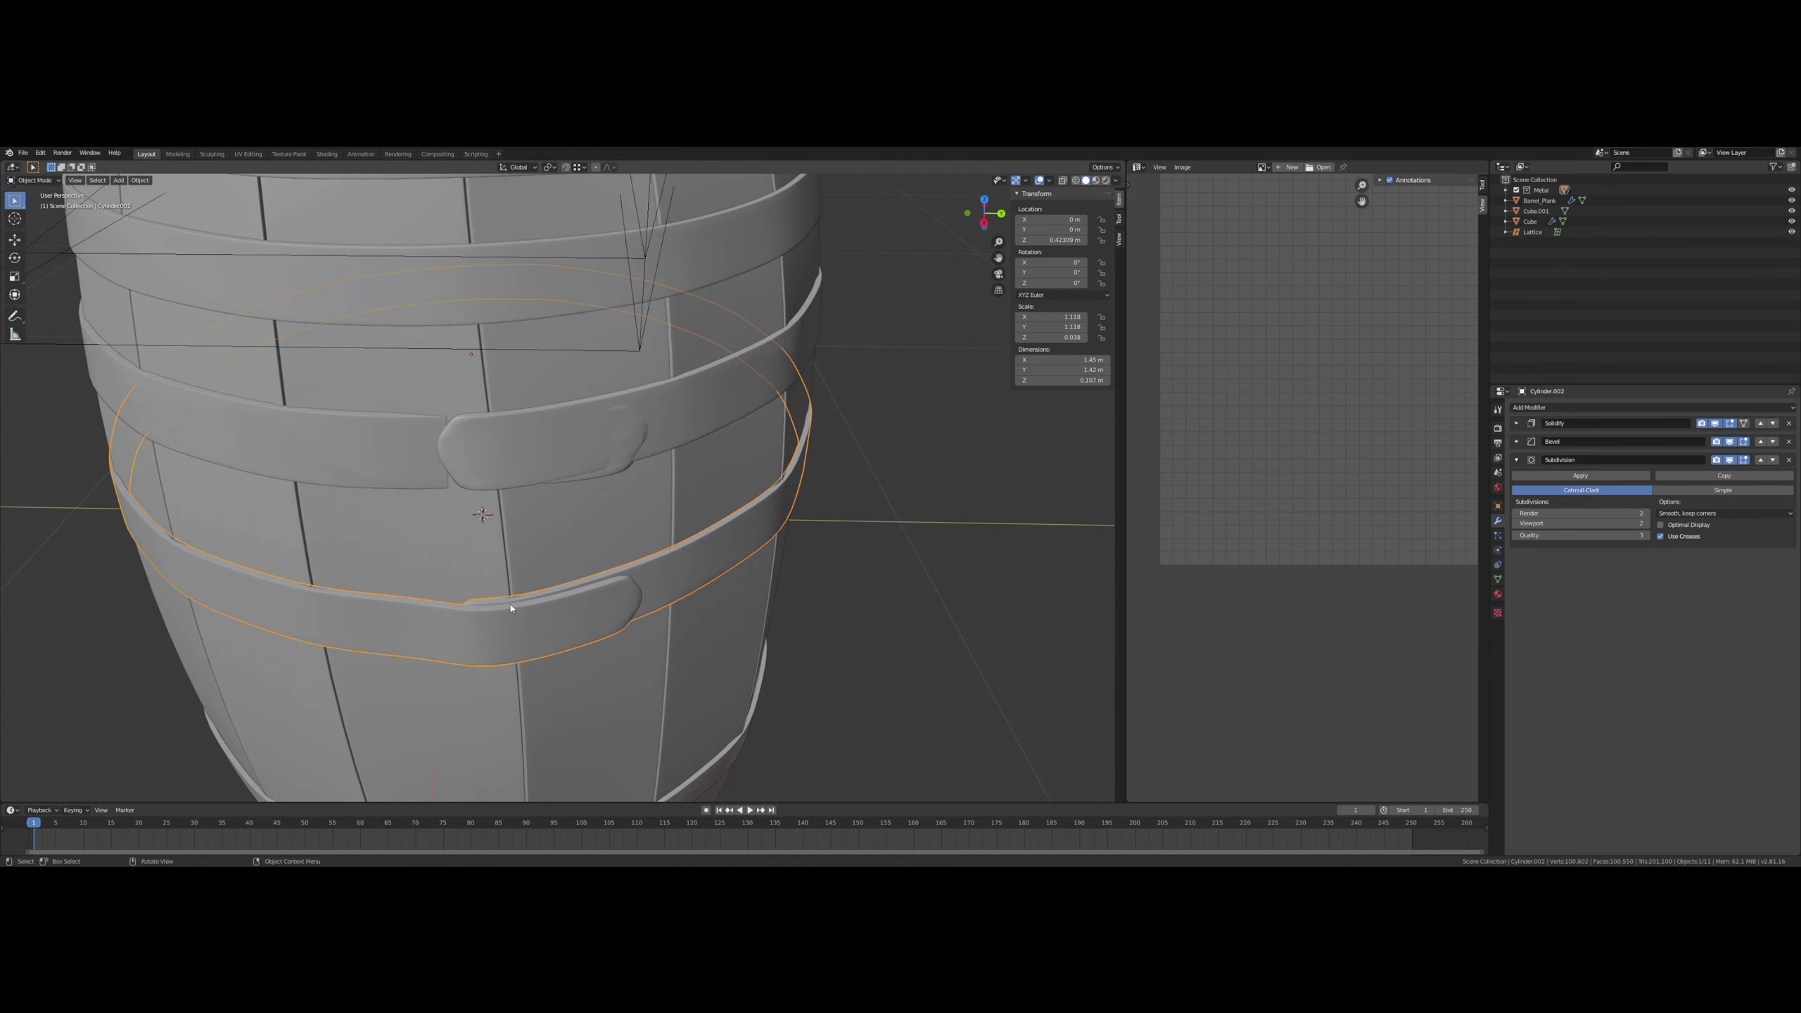
middle_click_drag(538, 462, 549, 515, "shift")
scroll(556, 519, "up", 1)
scroll(551, 522, "down", 4)
- Delete the plain bands without overlapping ends near the barrel's top
left_click(633, 411, "shift")
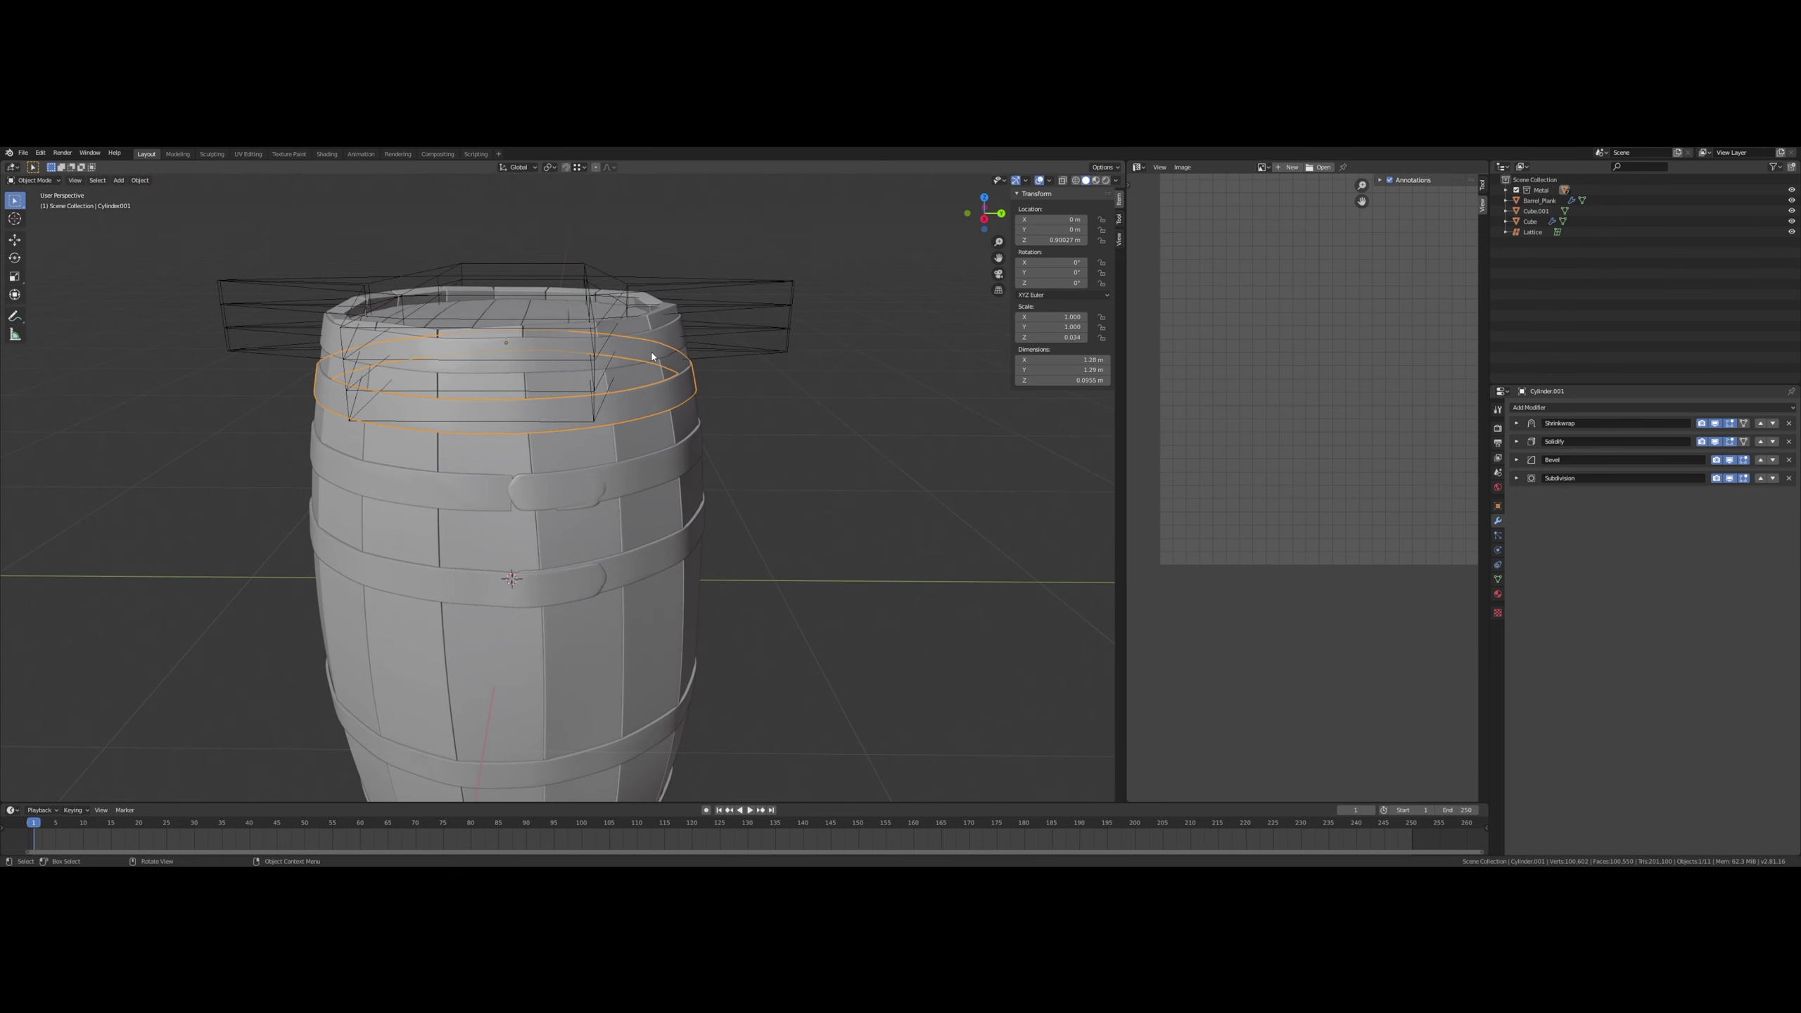
middle_click_drag(633, 411, 692, 400)
key("x")
left_click(693, 413)
- Select the remaining plain bands on the barrel's lower half and delete them
middle_click_drag(714, 612, 709, 429, "shift")
middle_click_drag(653, 591, 660, 548, "shift")
left_click(591, 512)
left_click(596, 649, "shift")
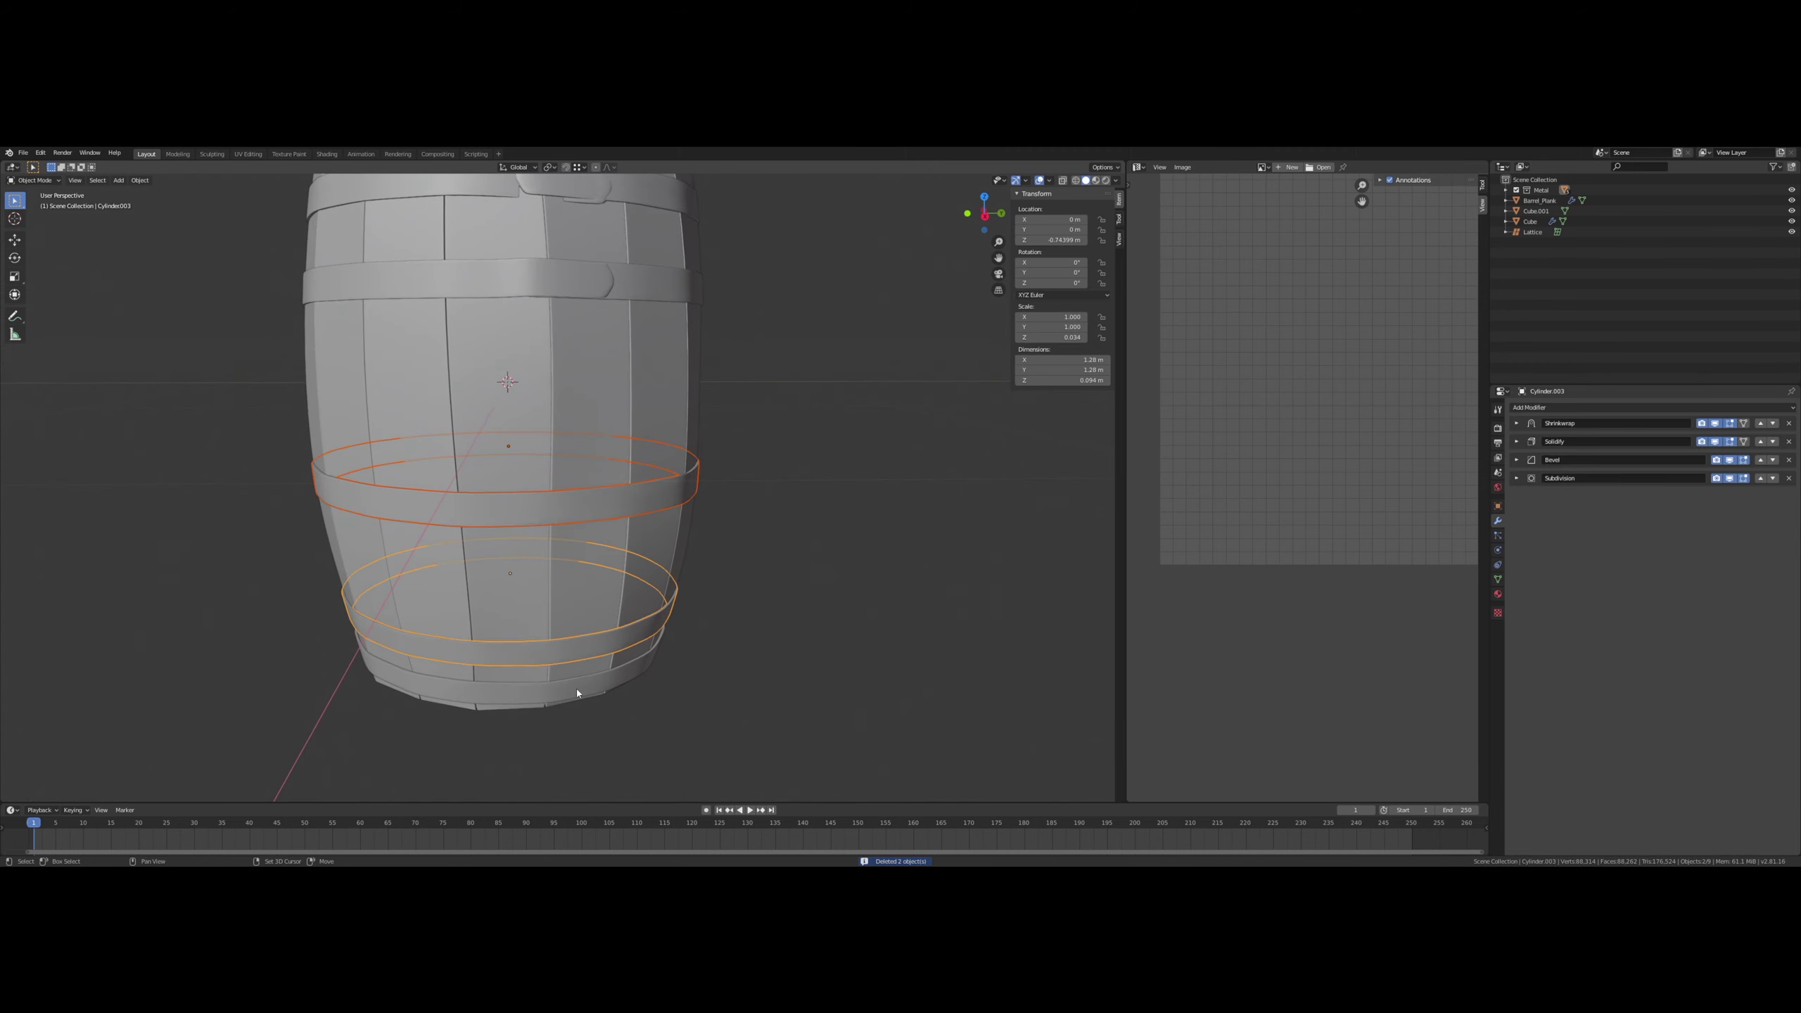
left_click(637, 686, "shift")
left_click(824, 668)
- Move the upper overlapping band up about 0.11 m along Z
middle_click_drag(764, 467, 727, 745, "shift")
left_click(576, 547)
middle_click_drag(633, 649, 598, 637)
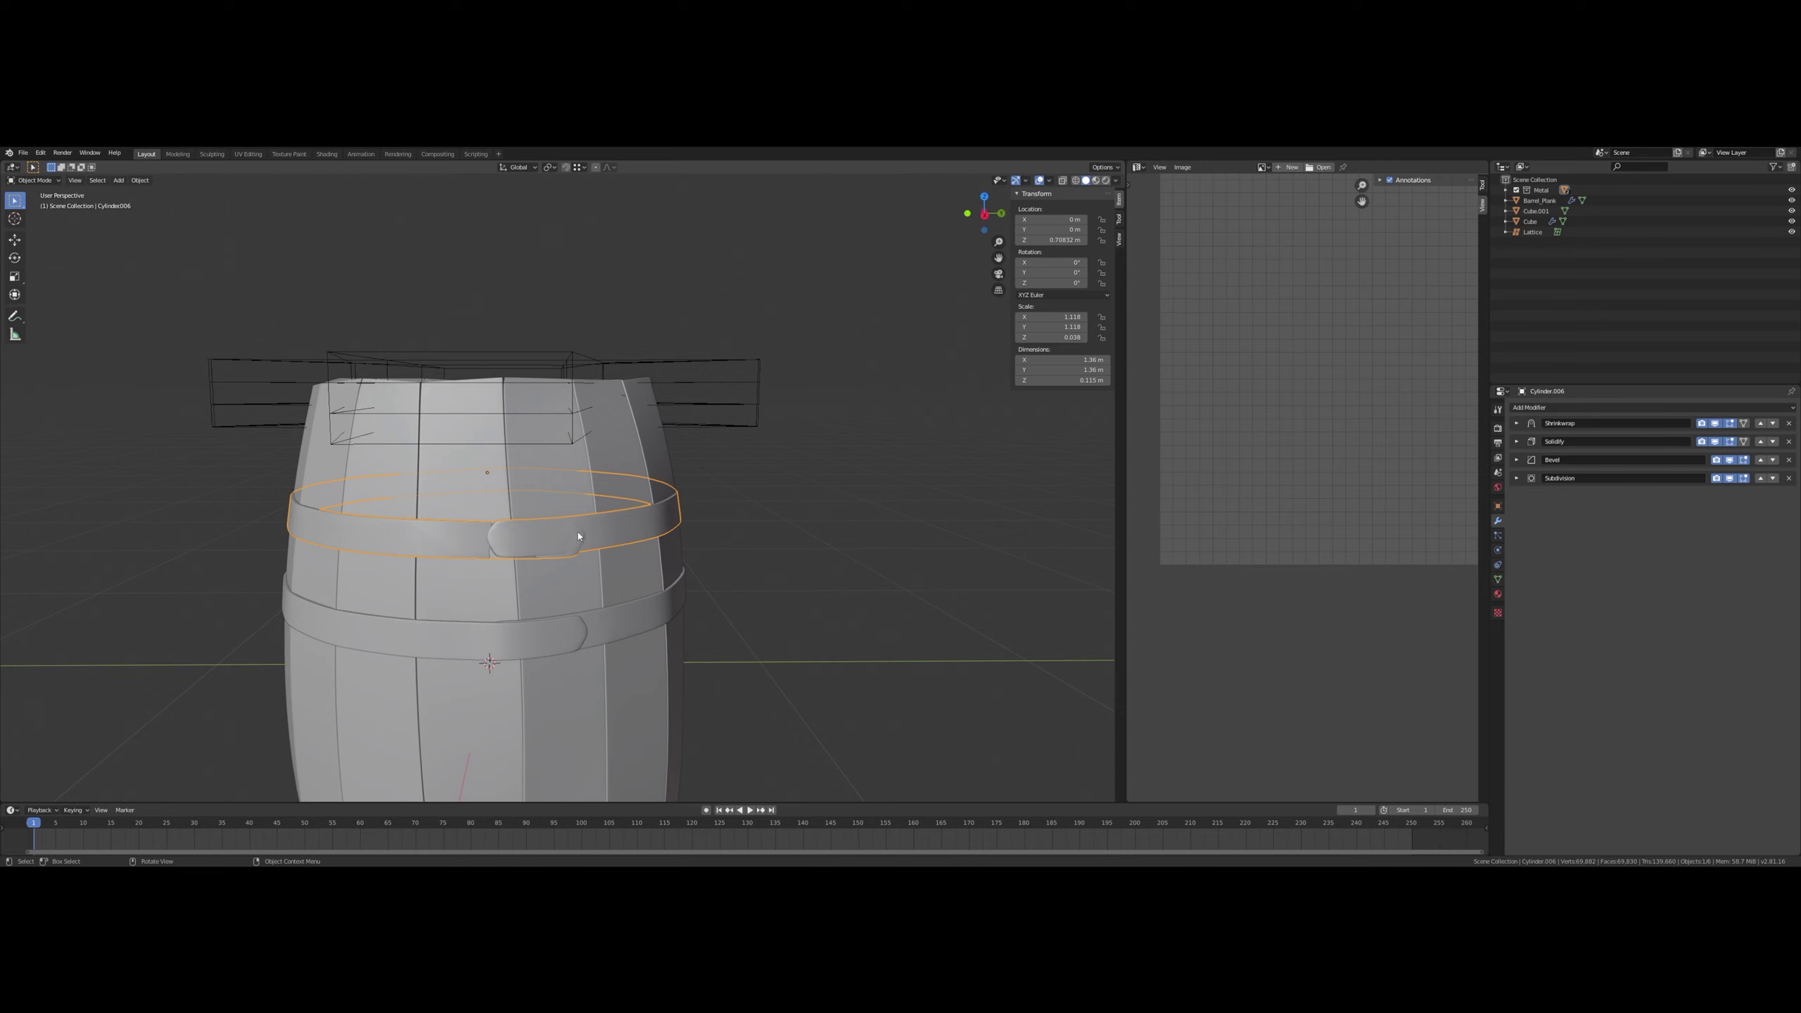
scroll(578, 536, "up", 2)
key("g")
key("z")
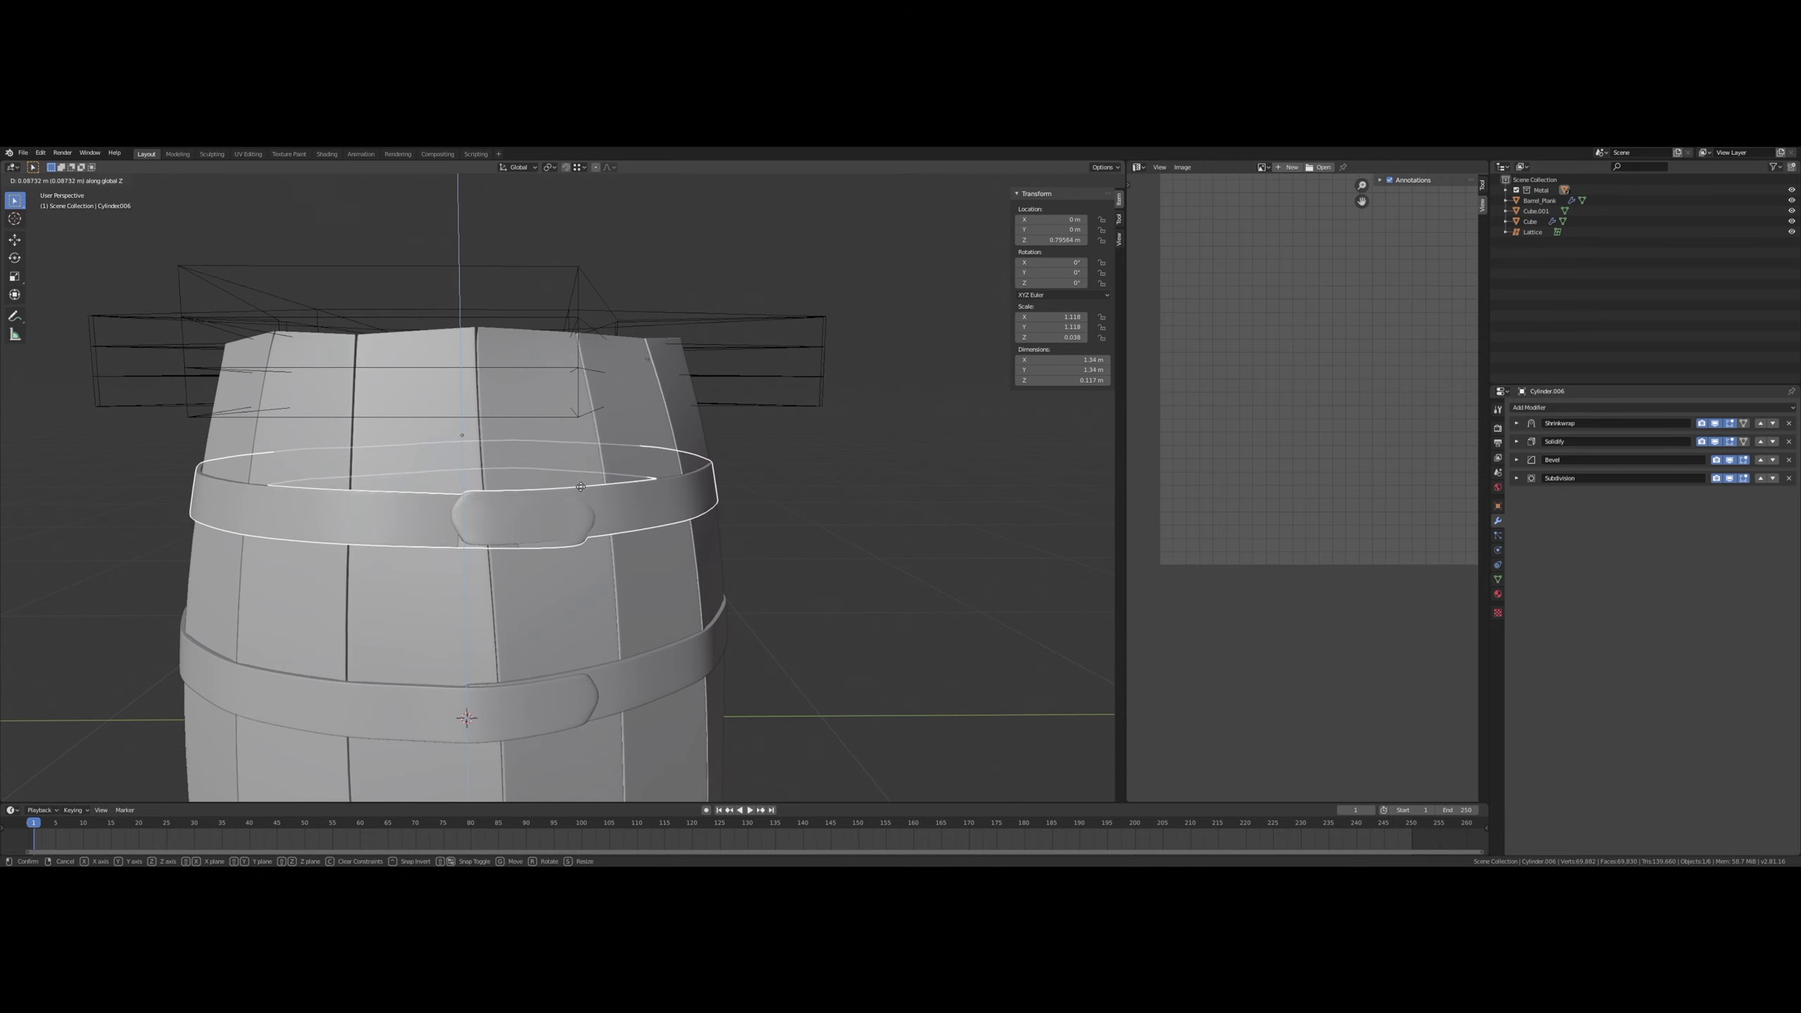
left_click(577, 488)
key("g")
key("z")
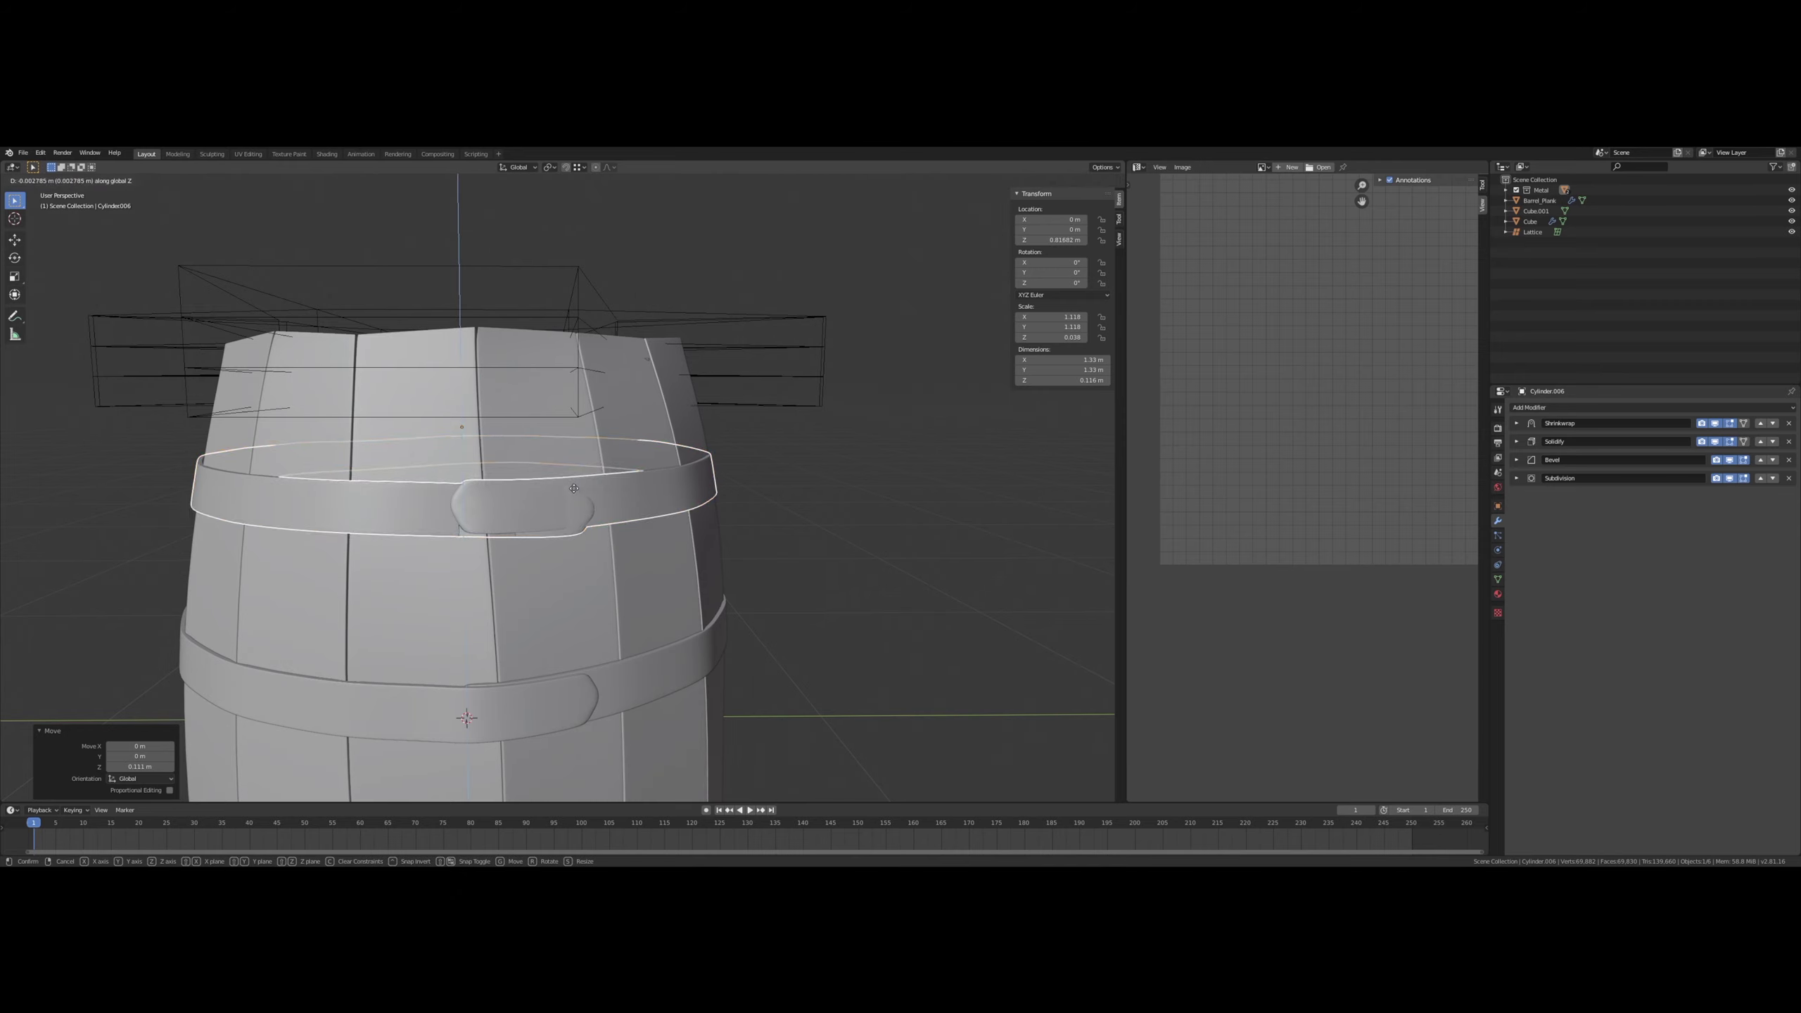
right_click(544, 471)
- Duplicate the upper overlapping band and move the copy up about 0.25 m along Z to the barrel's rim
key("shift+d")
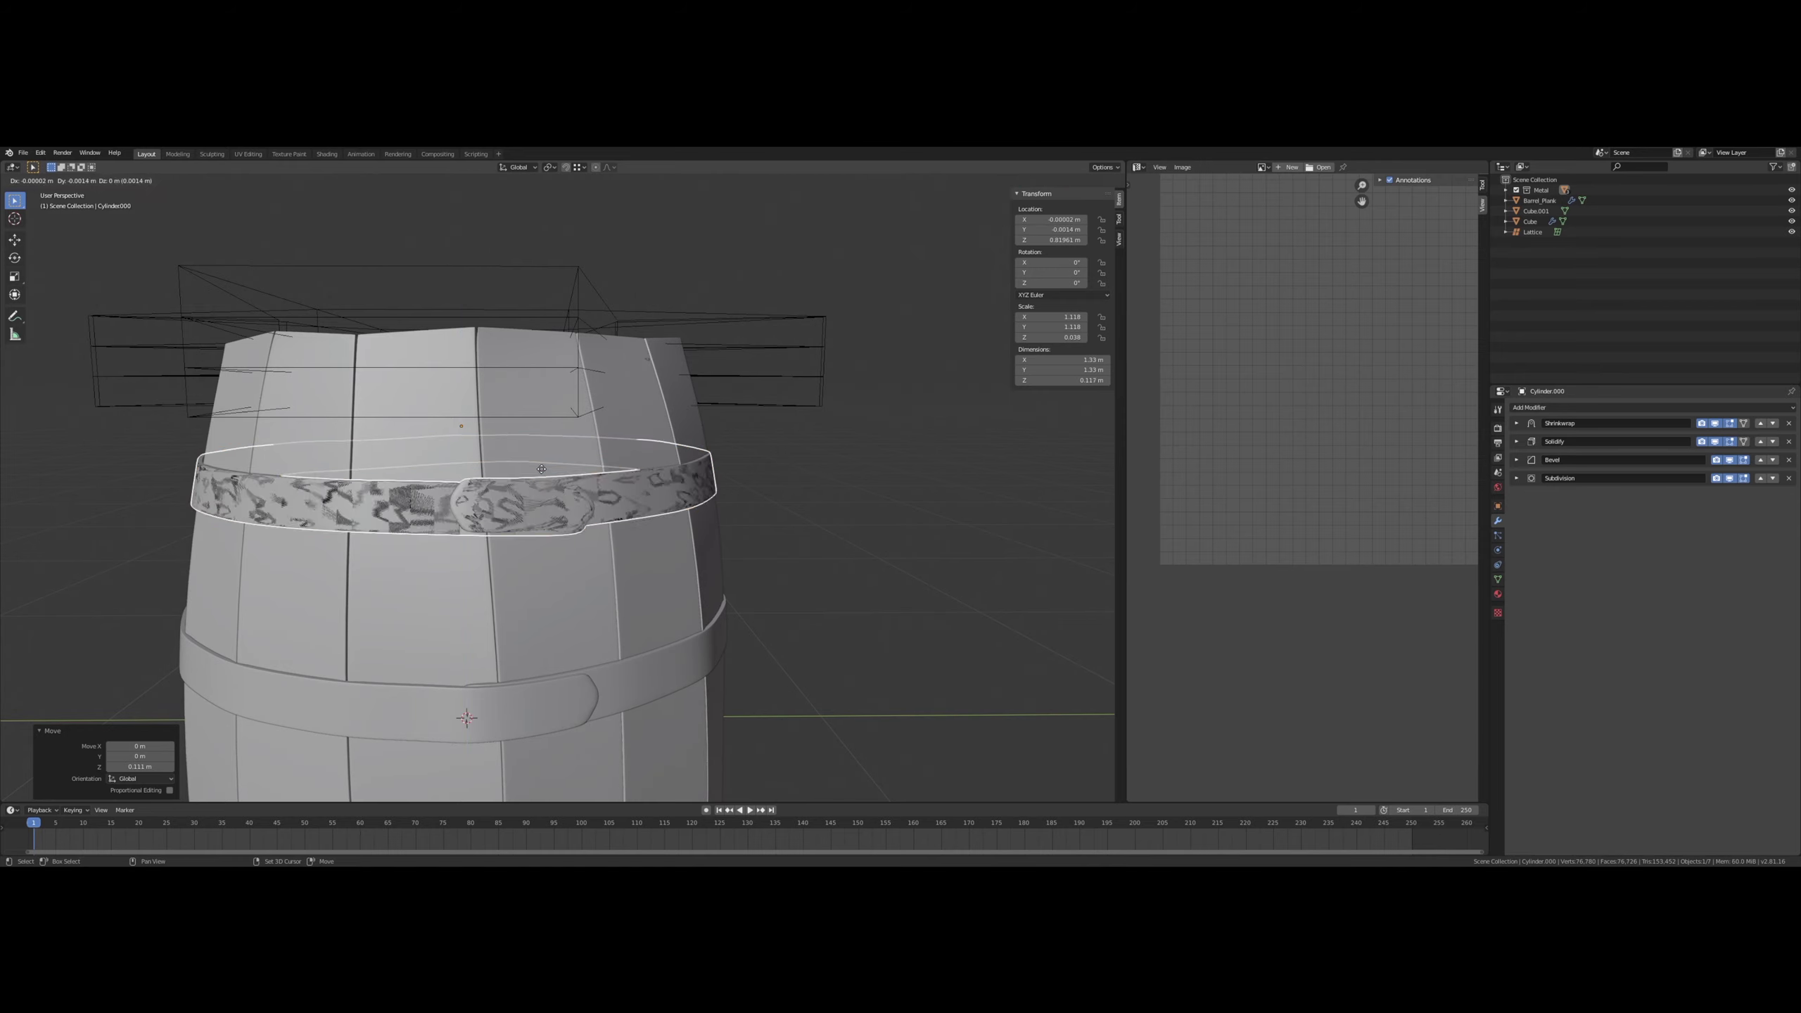
right_click(541, 469)
key("g")
key("z")
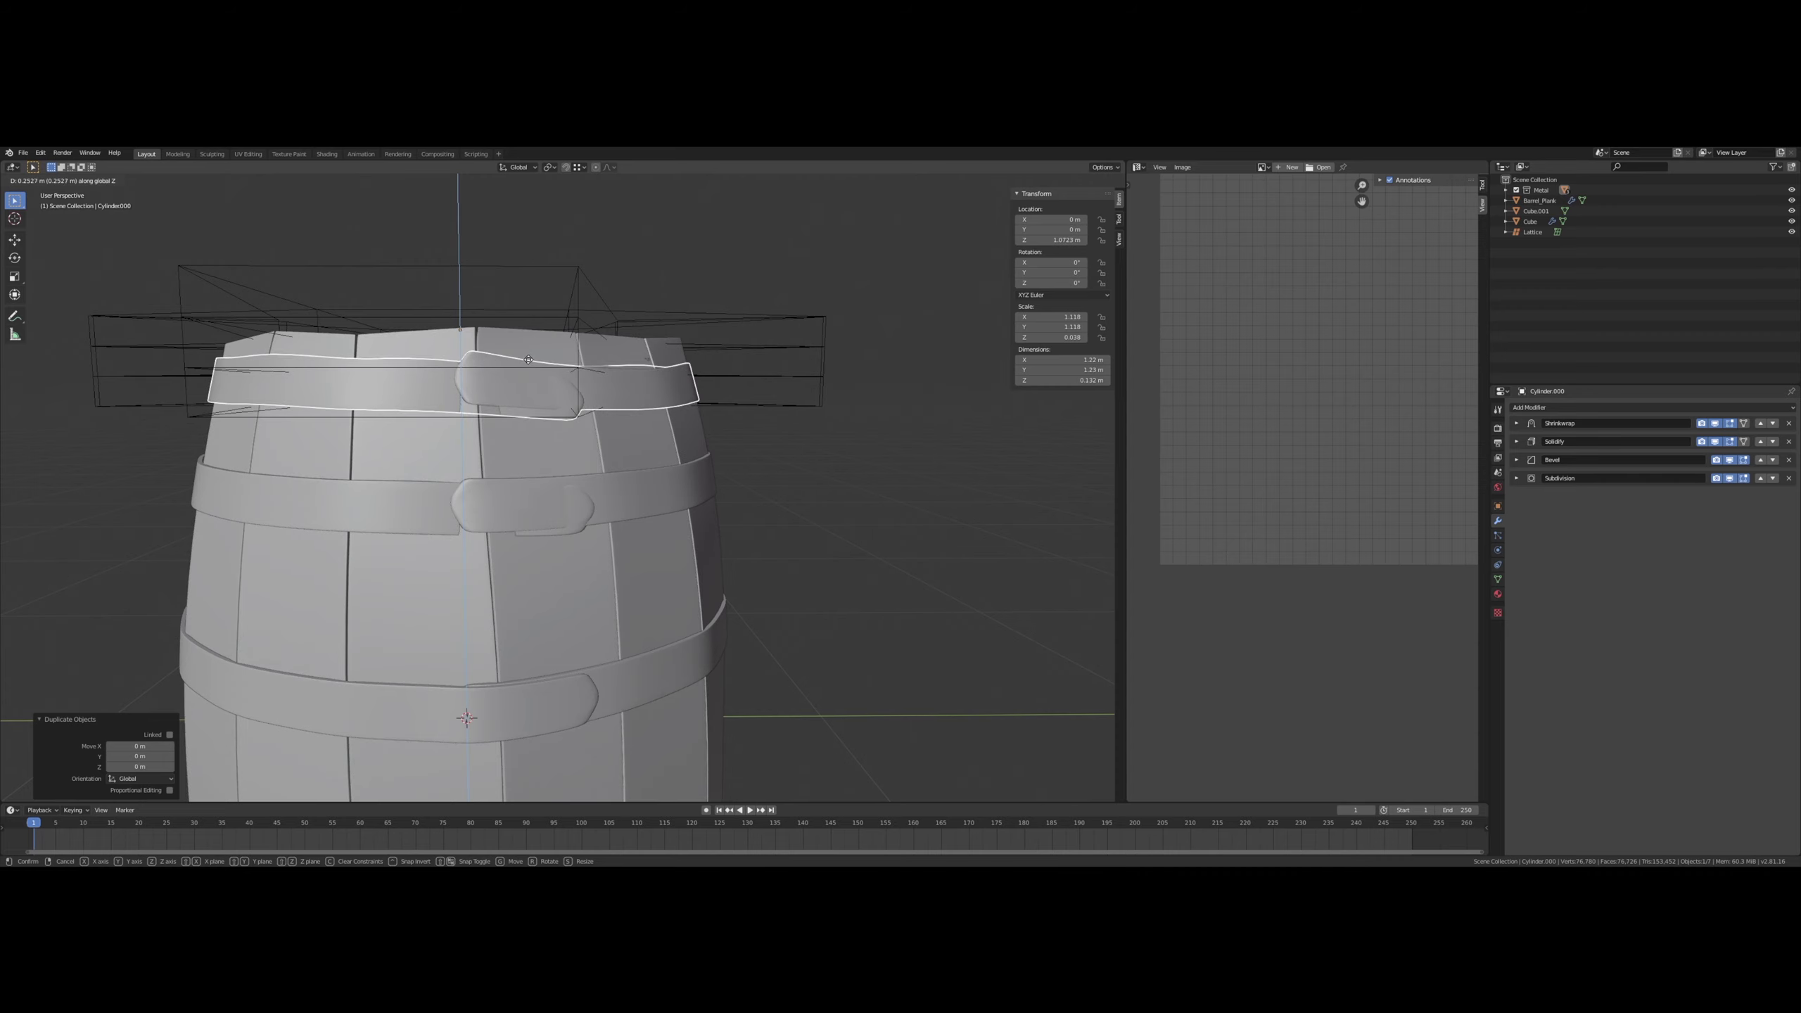
left_click(527, 361)
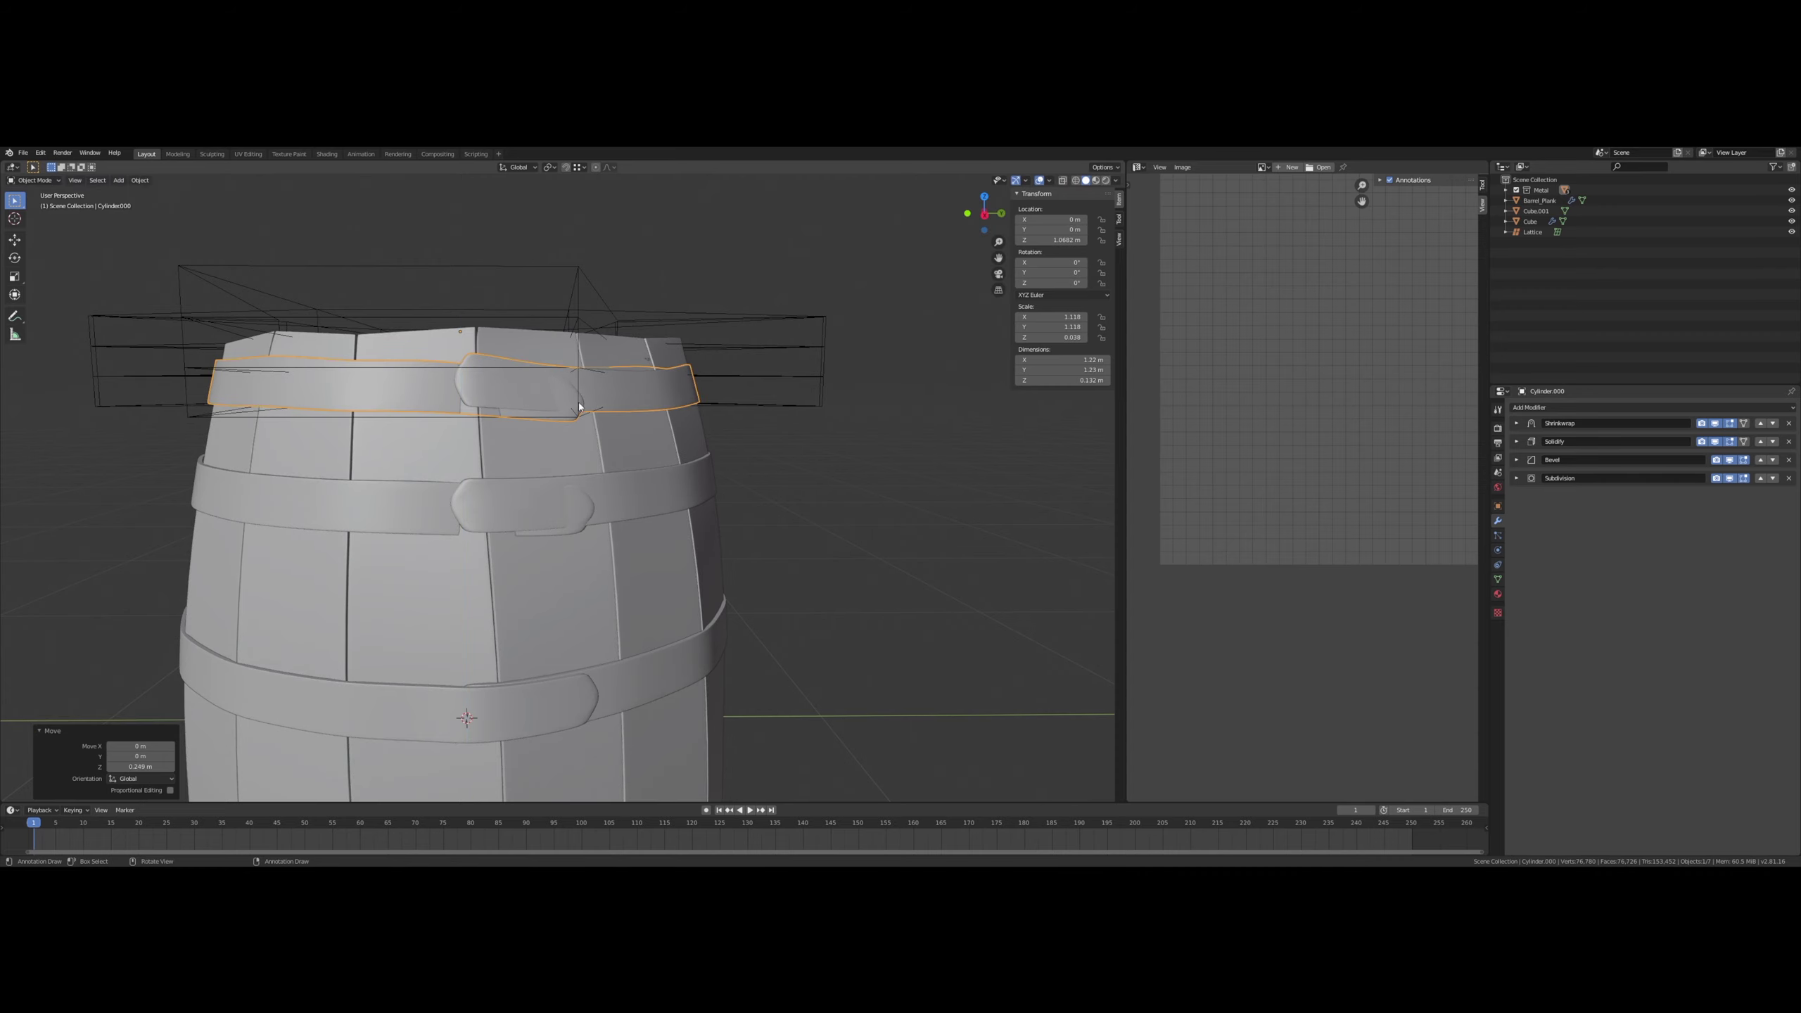
- Move the band just below the top band up about 0.07 m along Z
left_click(579, 497)
key("g")
key("z")
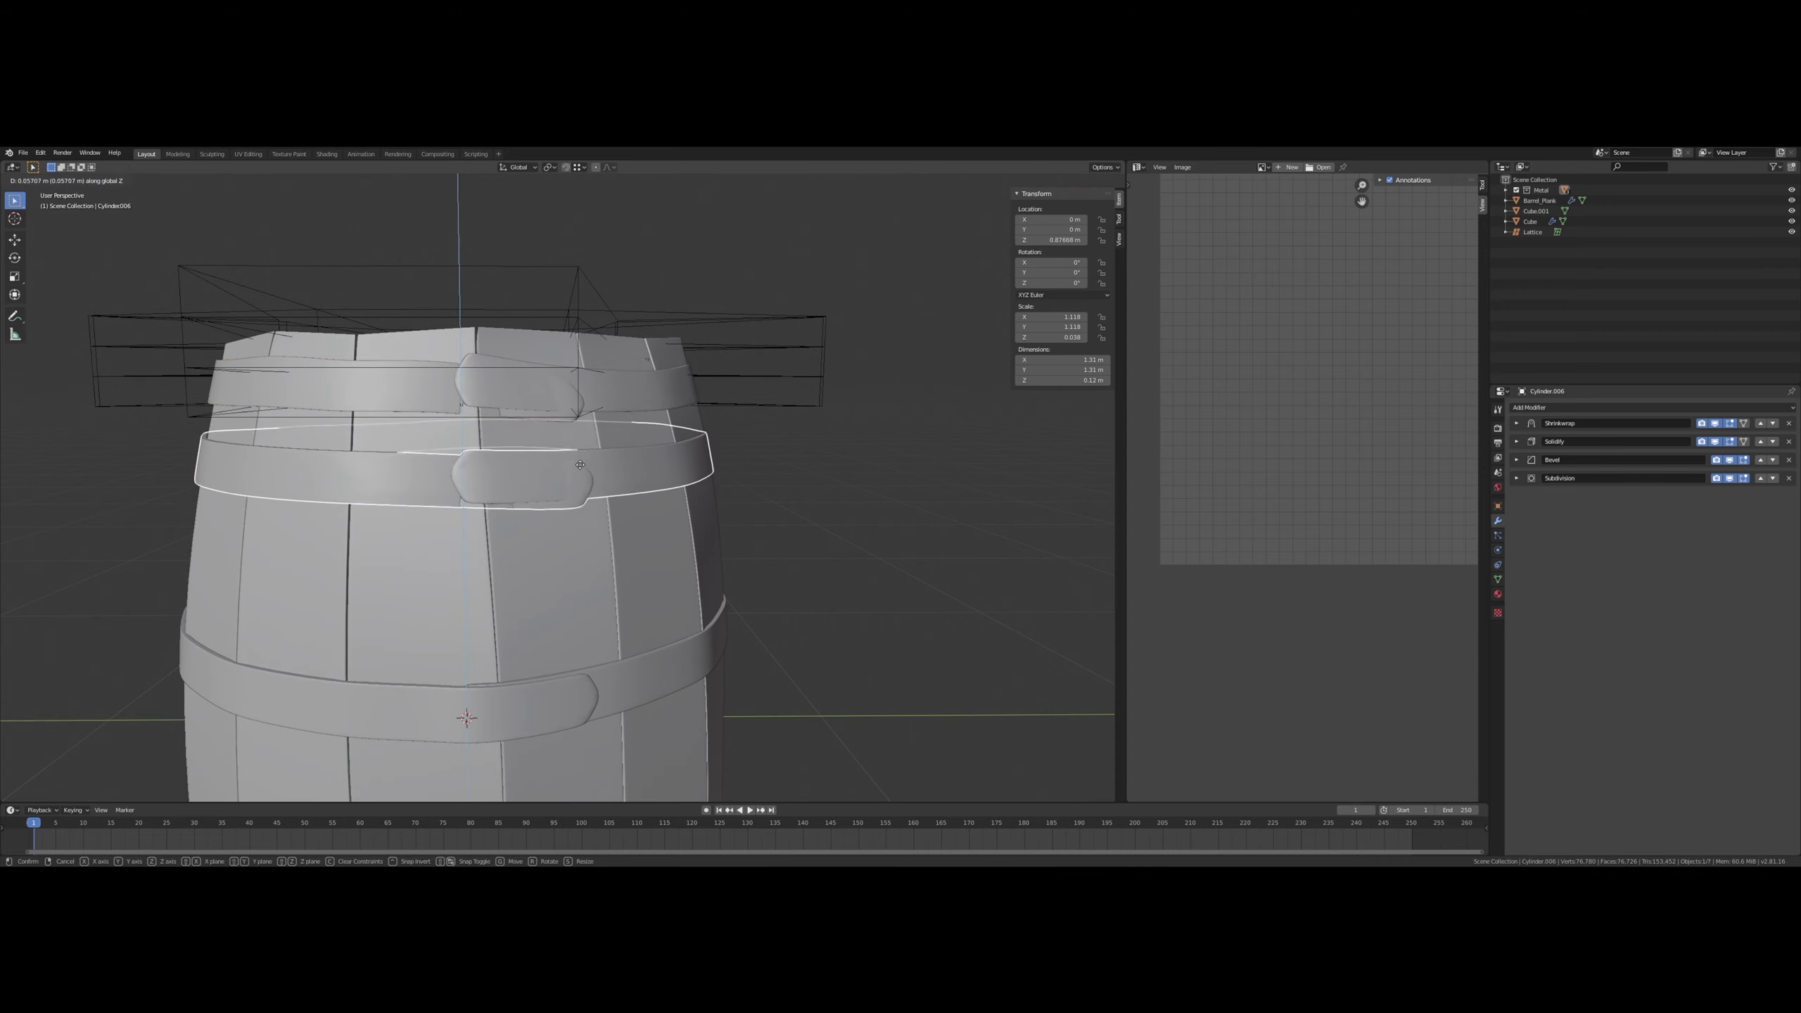
left_click(571, 468)
- Duplicate the two topmost bands and move the copies down about 1.79 m along Z to the barrel's base
scroll(571, 460, "down", 6)
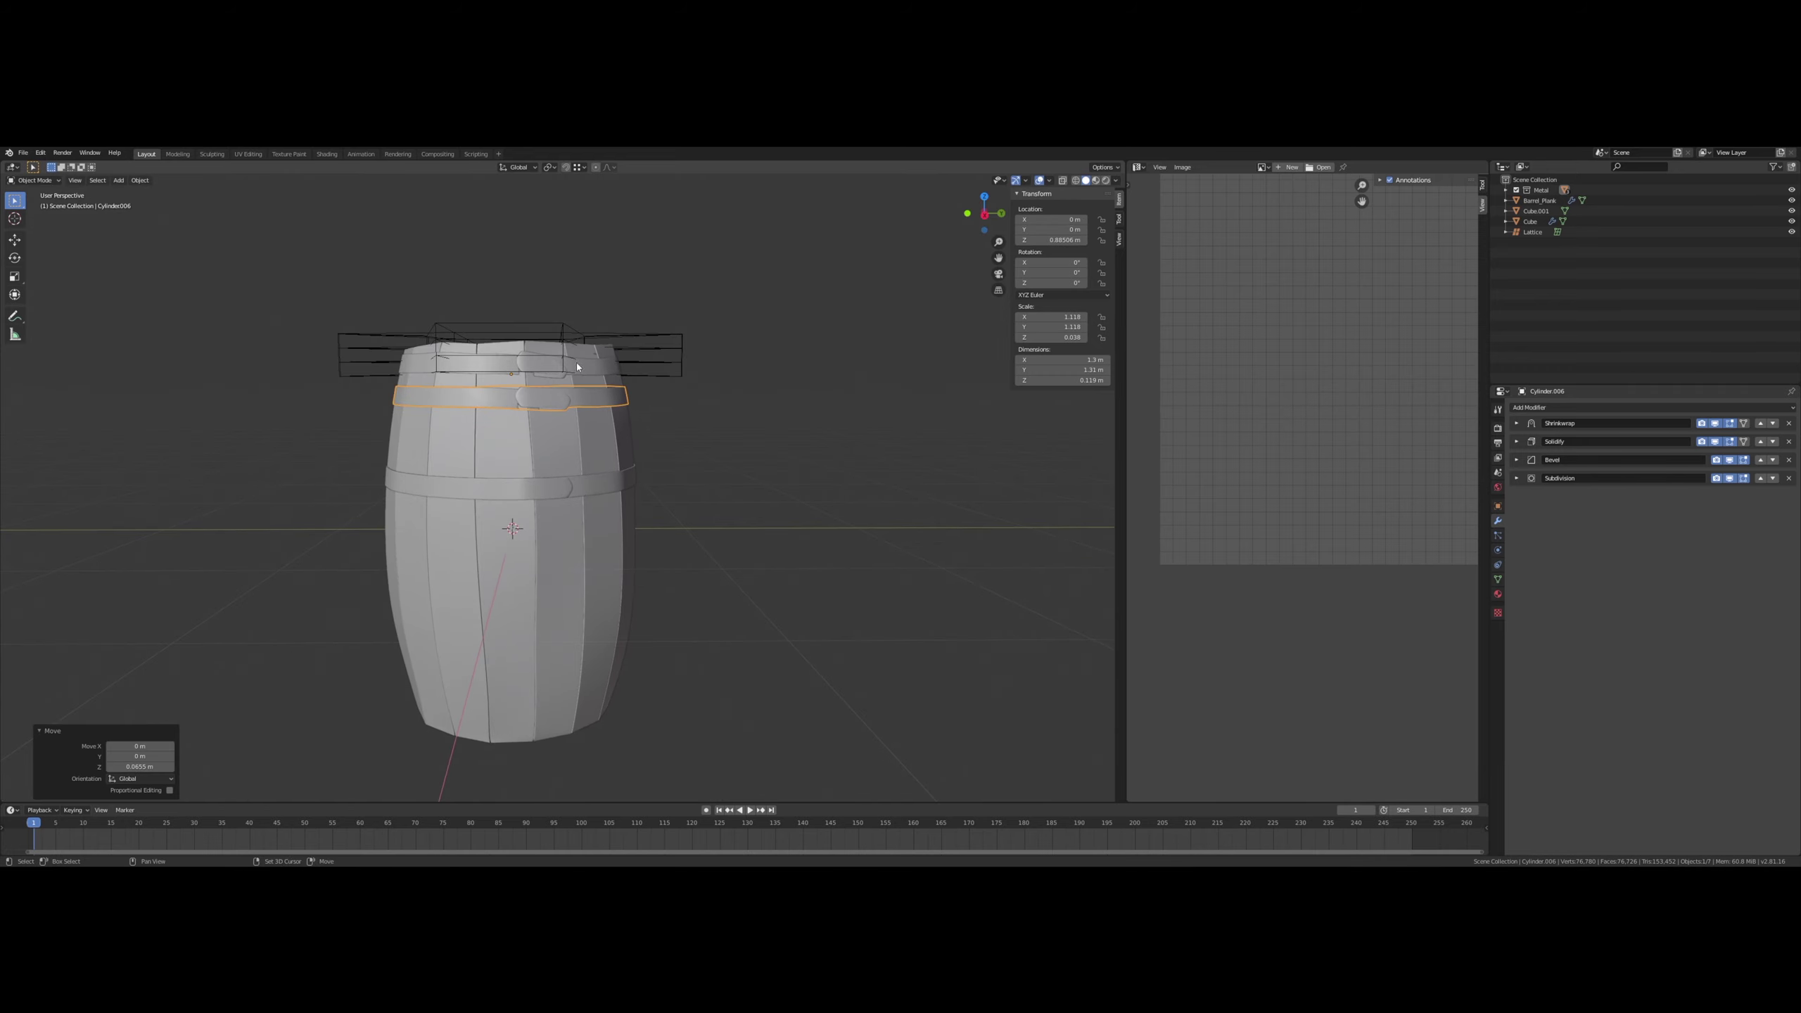
left_click(577, 363, "shift")
key("shift+d")
right_click(653, 442)
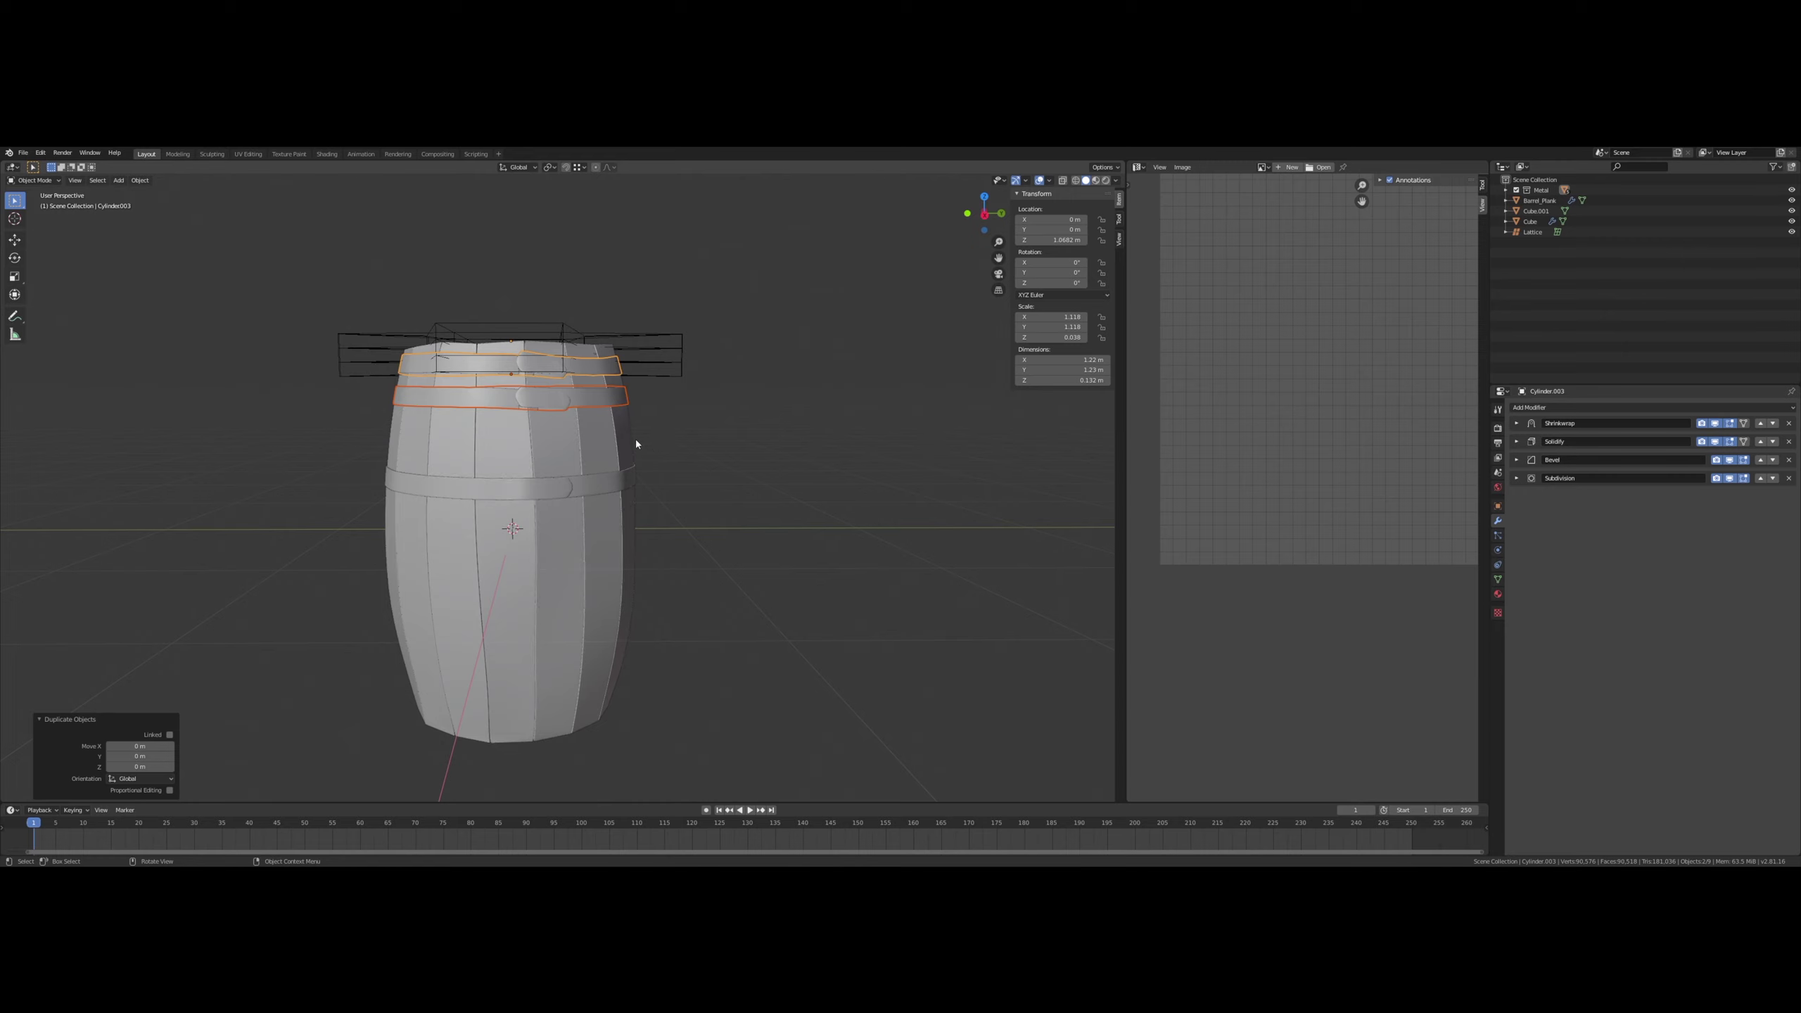
key("g")
key("z")
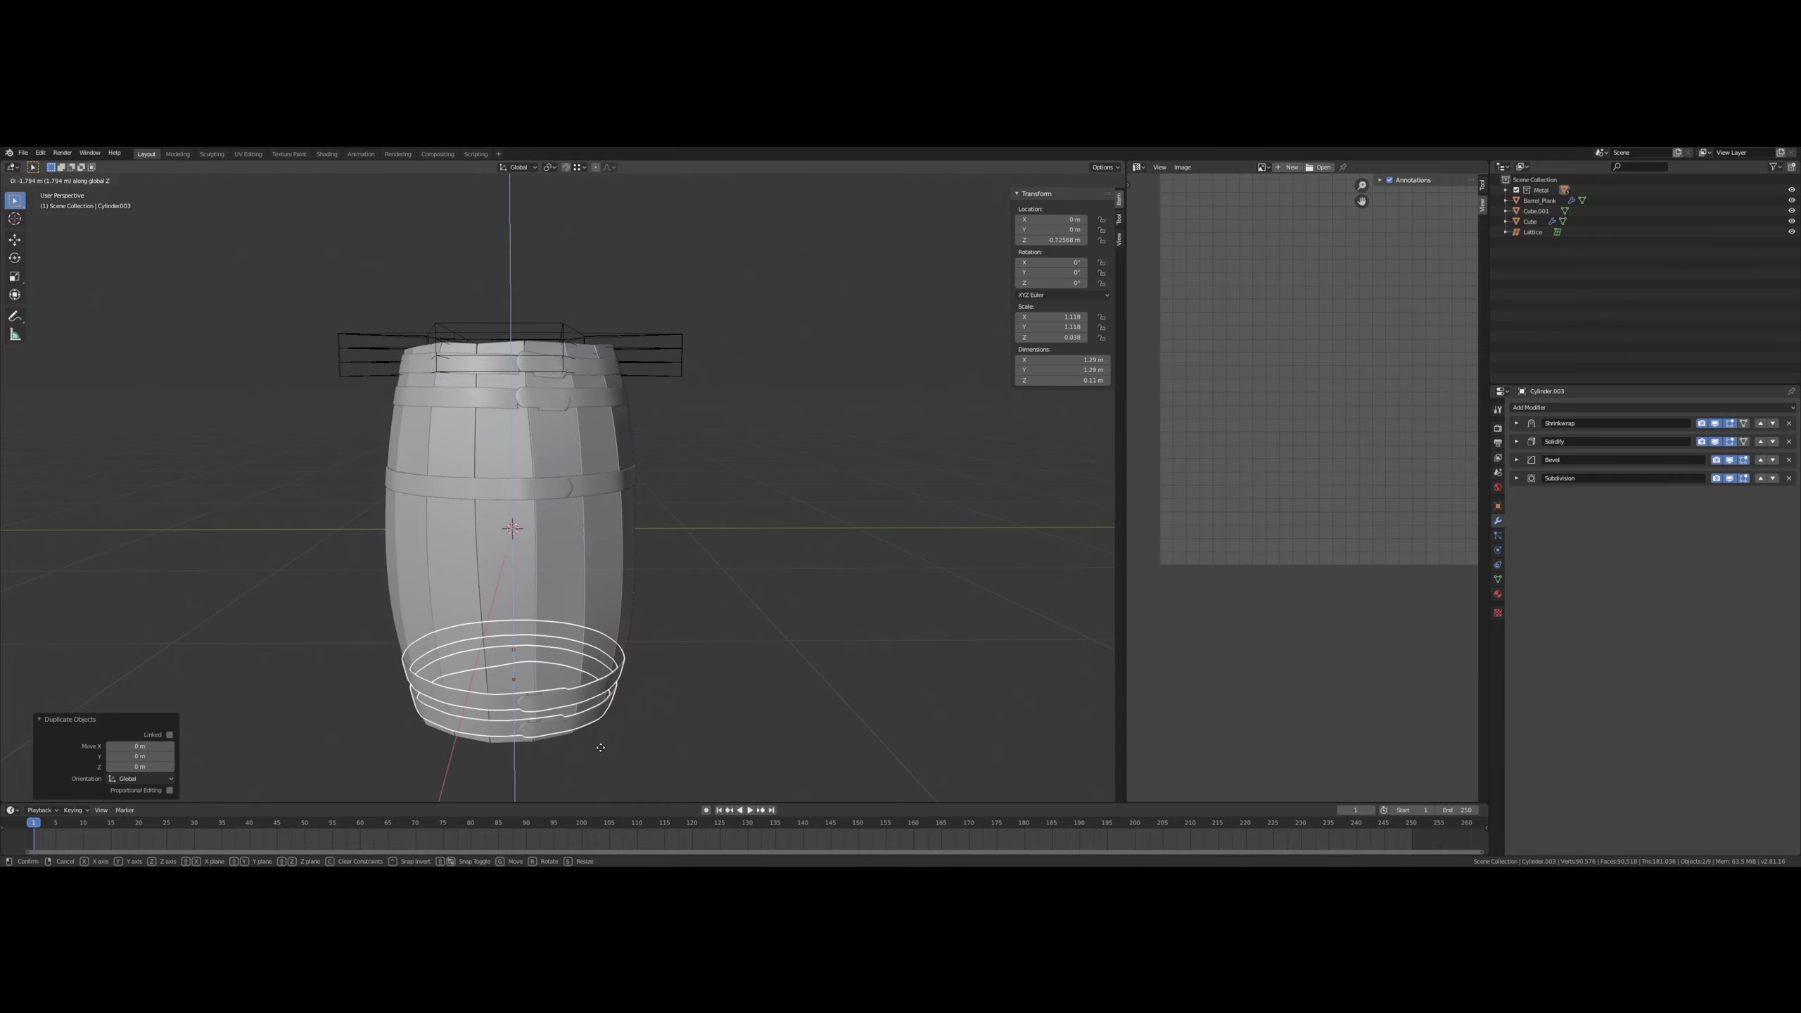
left_click(601, 747)
middle_click_drag(553, 718, 552, 666, "shift")
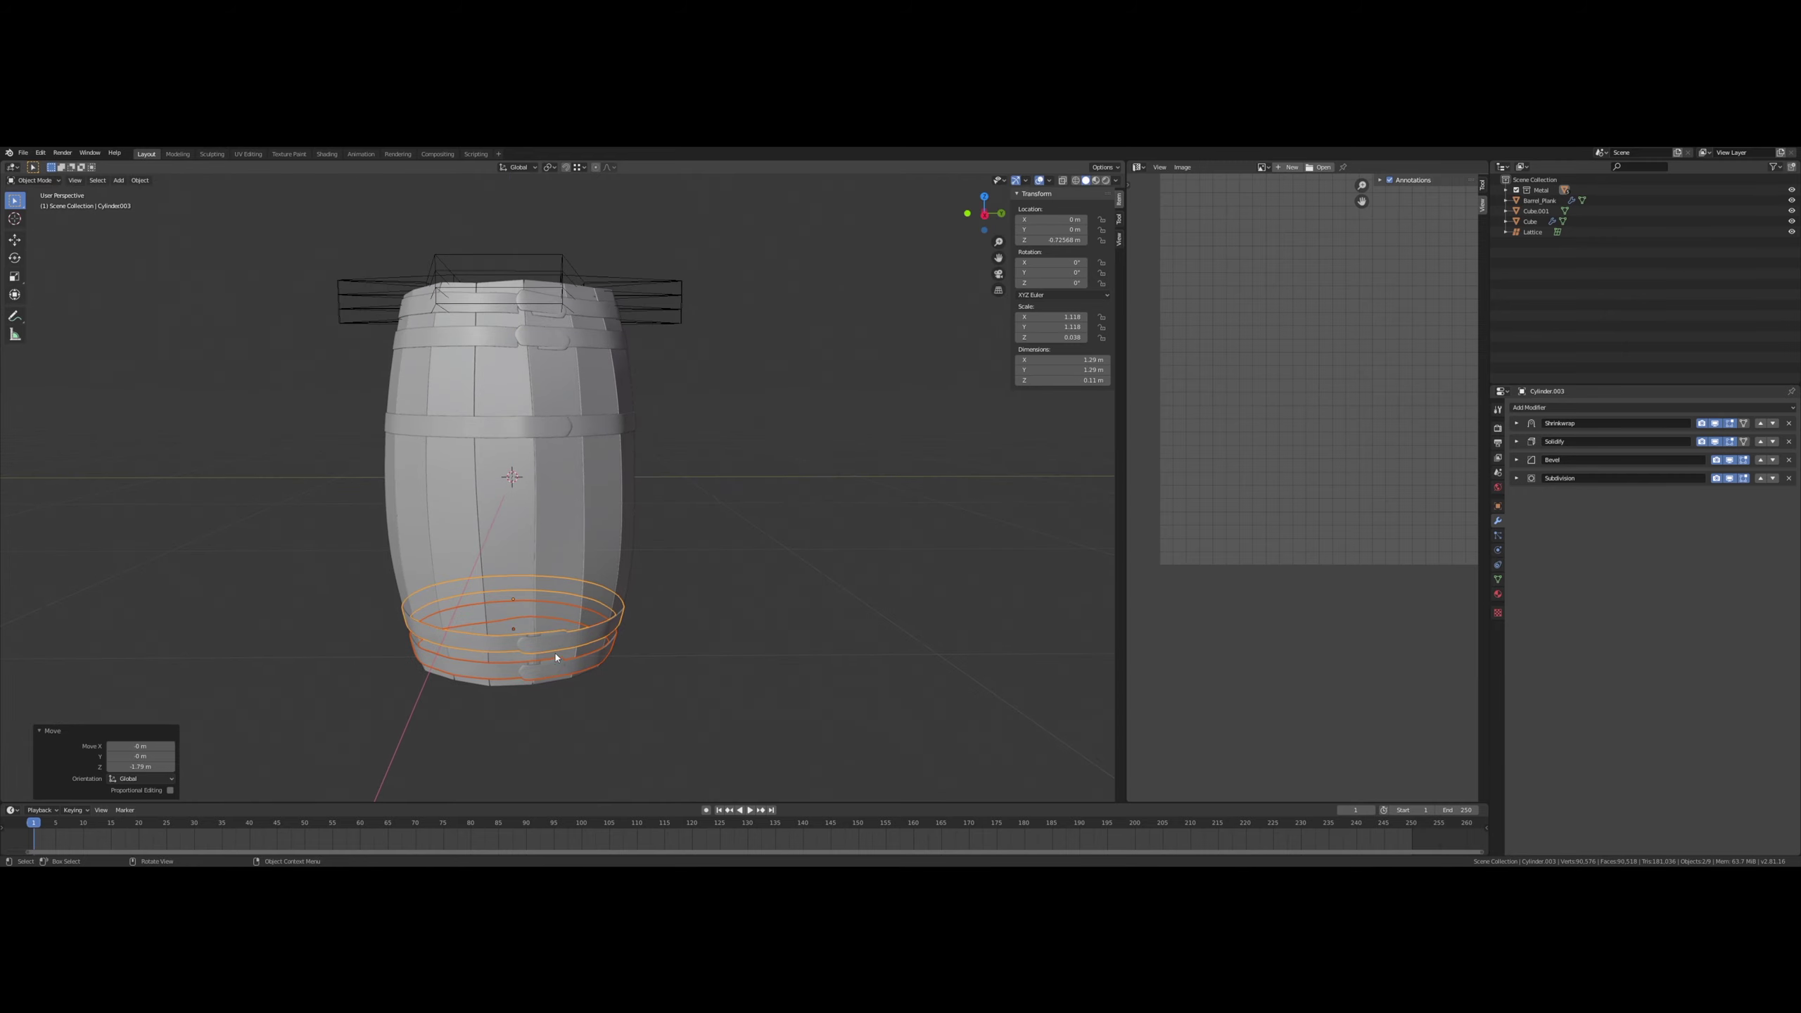
- Duplicate the upper of the two base bands and move the copy up about 0.47 m along Z
left_click(570, 637)
key("shift+d")
right_click(680, 623)
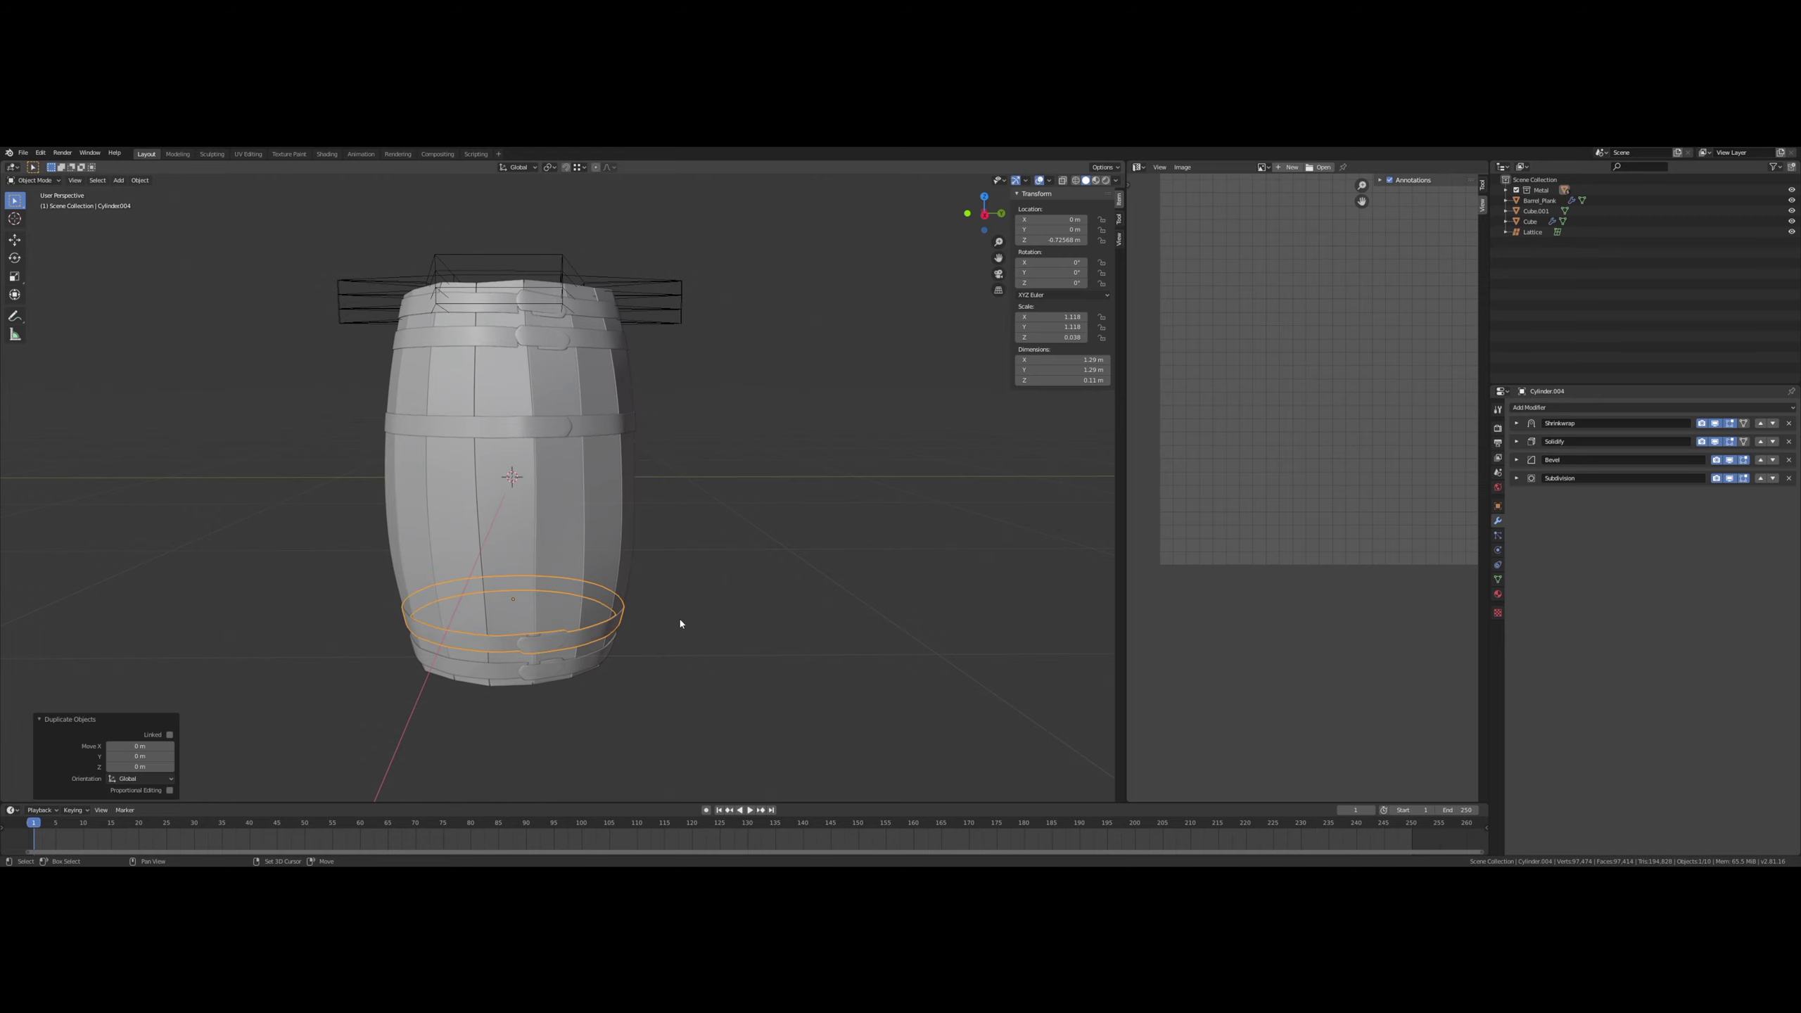
key("g")
key("z")
left_click(664, 544)
- Rotate the new band on the barrel's lower half around the Z axis
mouse_move(664, 545)
middle_mouse_down()
mouse_move(671, 519)
mouse_move(661, 532)
middle_mouse_up()
key("r")
key("z")
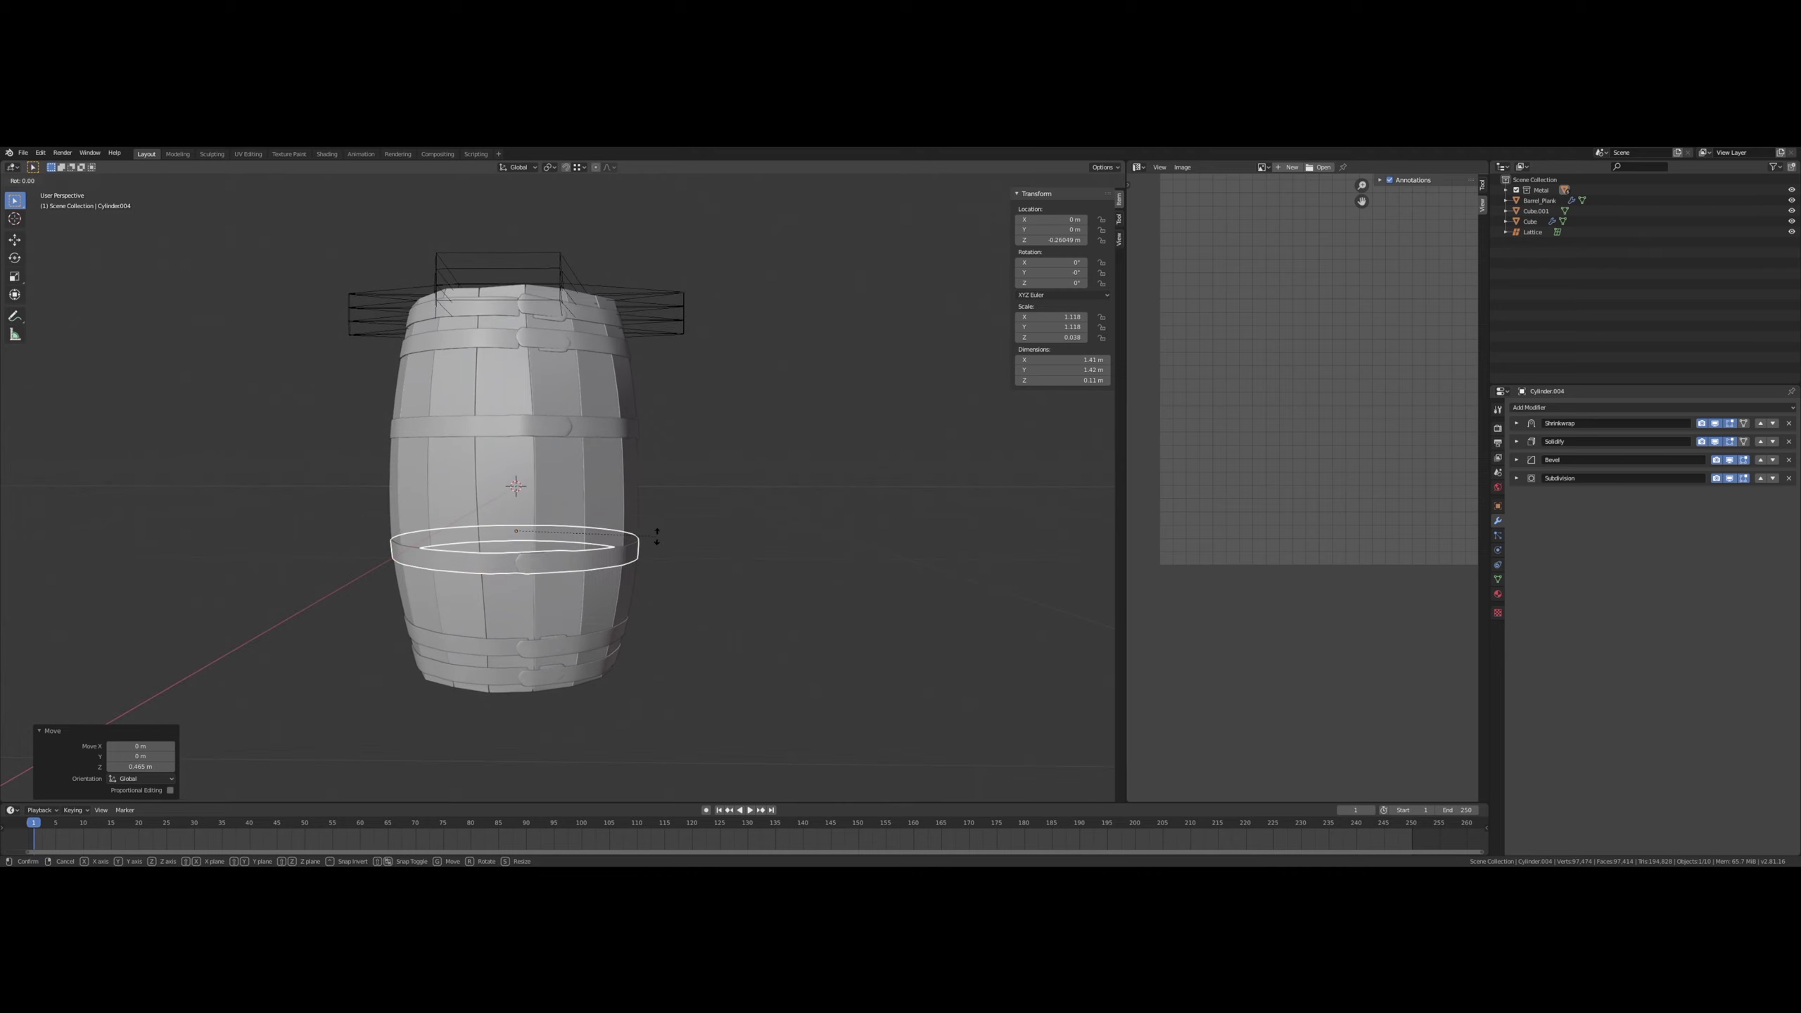
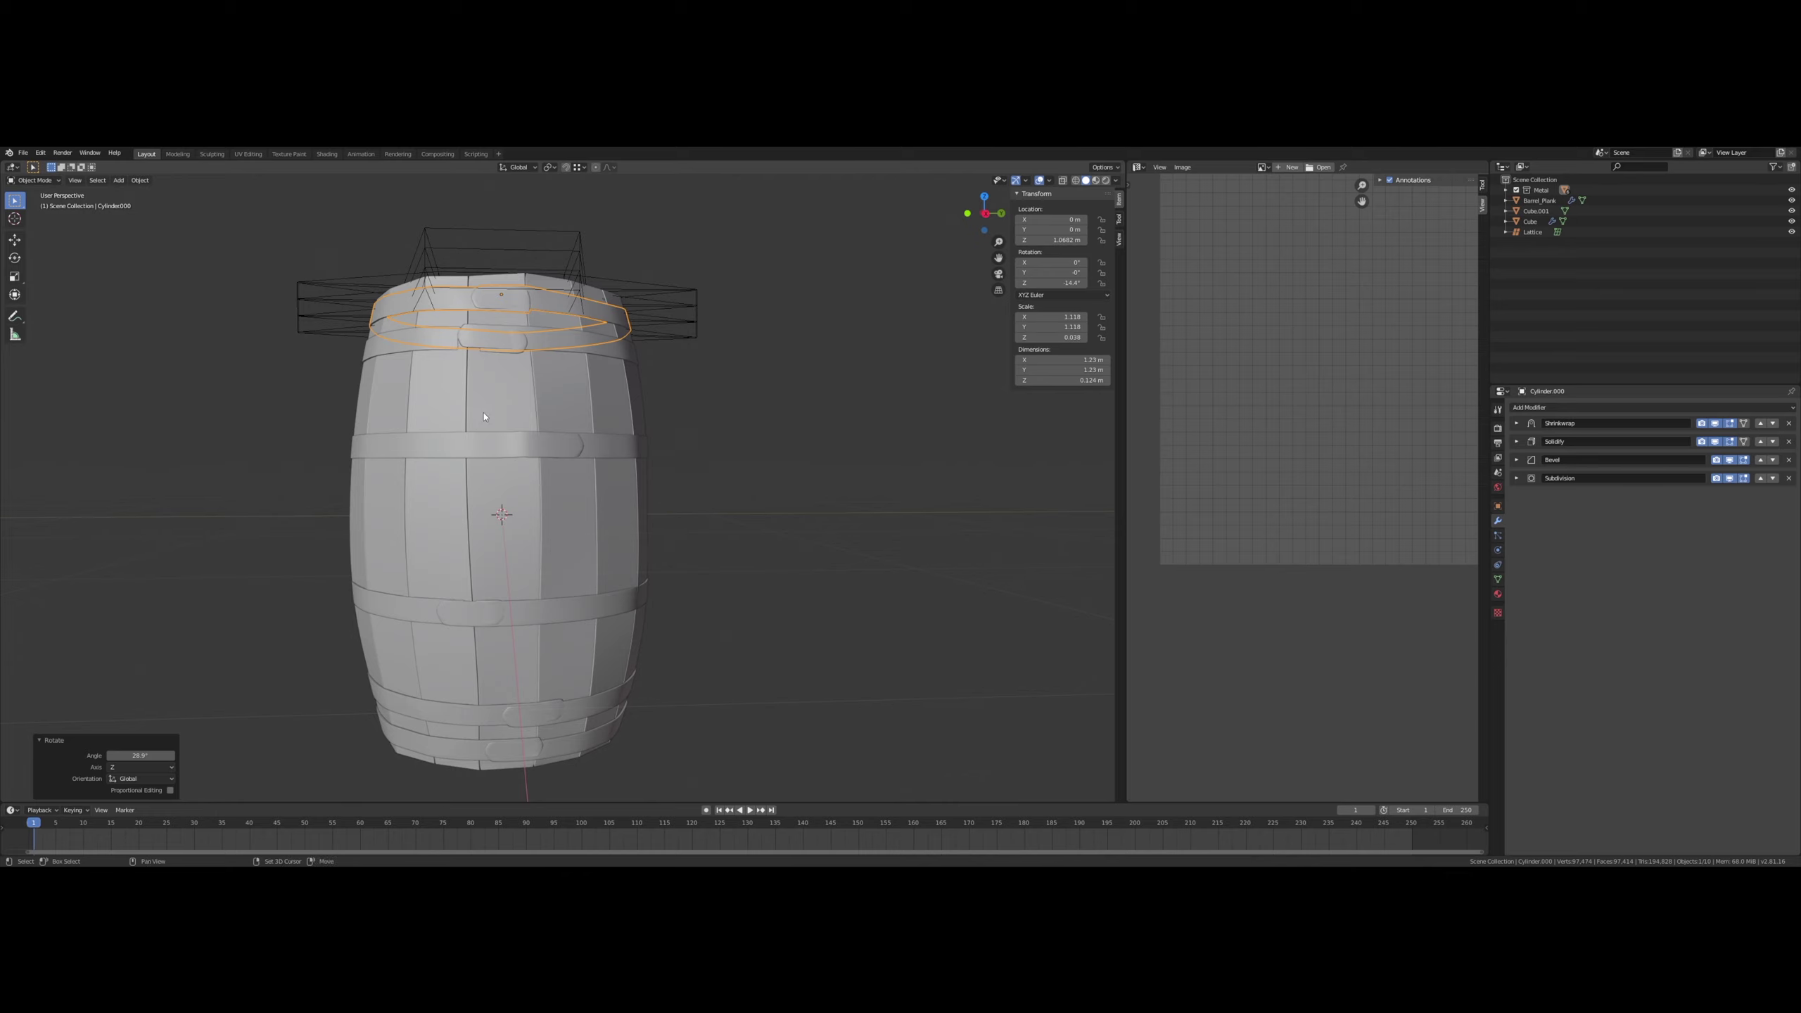
- Shrink the whole mesh of the second band from the top inward along its normals with Shrink/Fatten
middle_click_drag(484, 417, 575, 504, "shift")
scroll(539, 462, "up", 3)
left_click(541, 452)
scroll(541, 452, "up", 2)
scroll(579, 495, "up", 2)
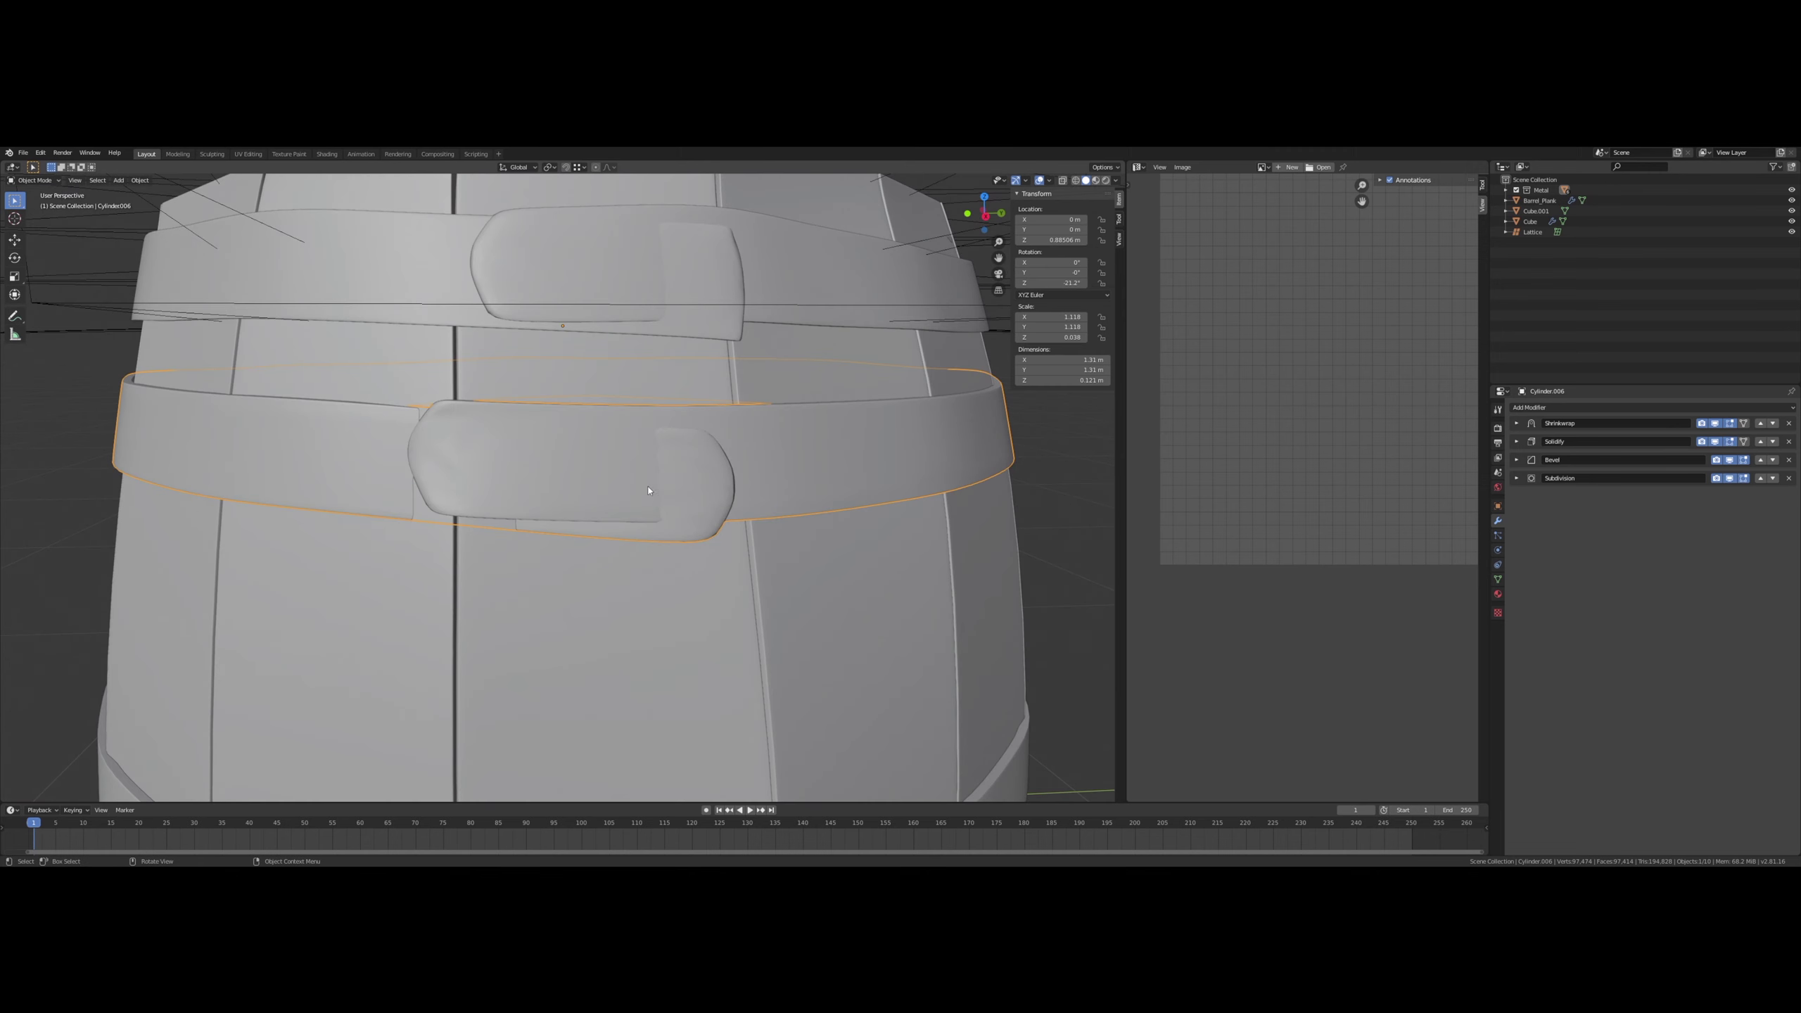
key("Tab")
scroll(682, 486, "down", 5)
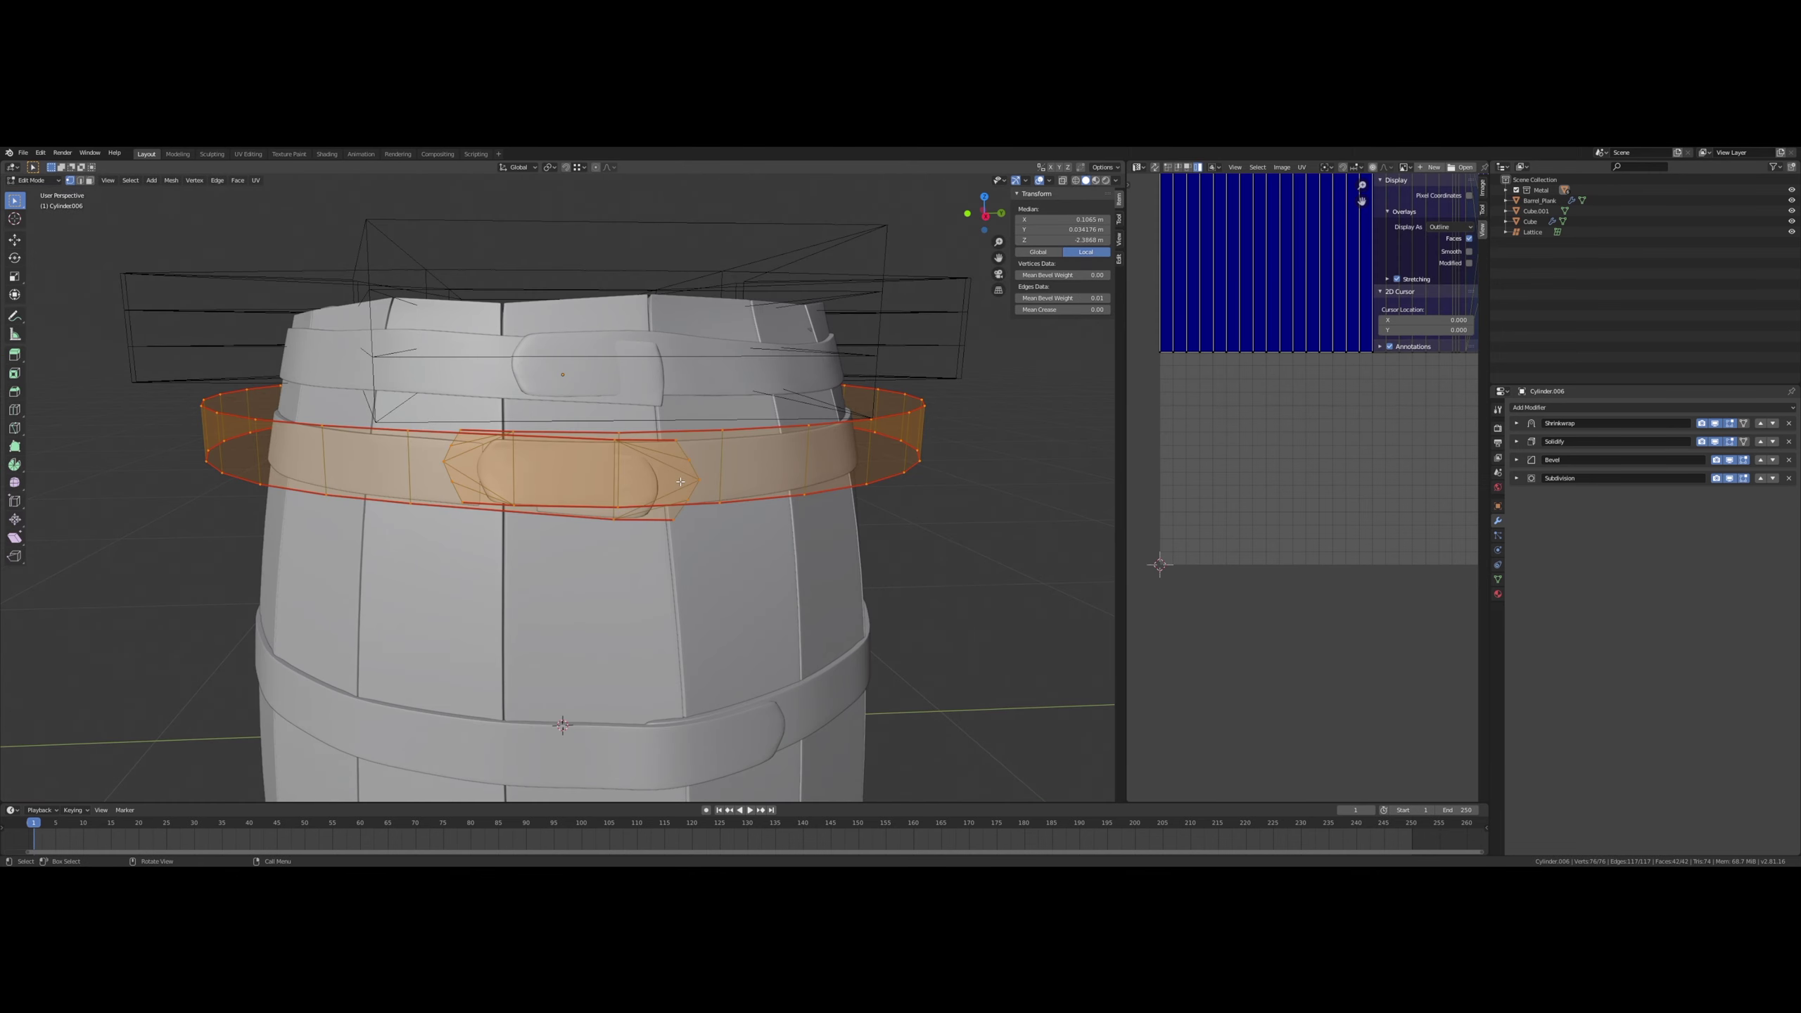
key("alt+s")
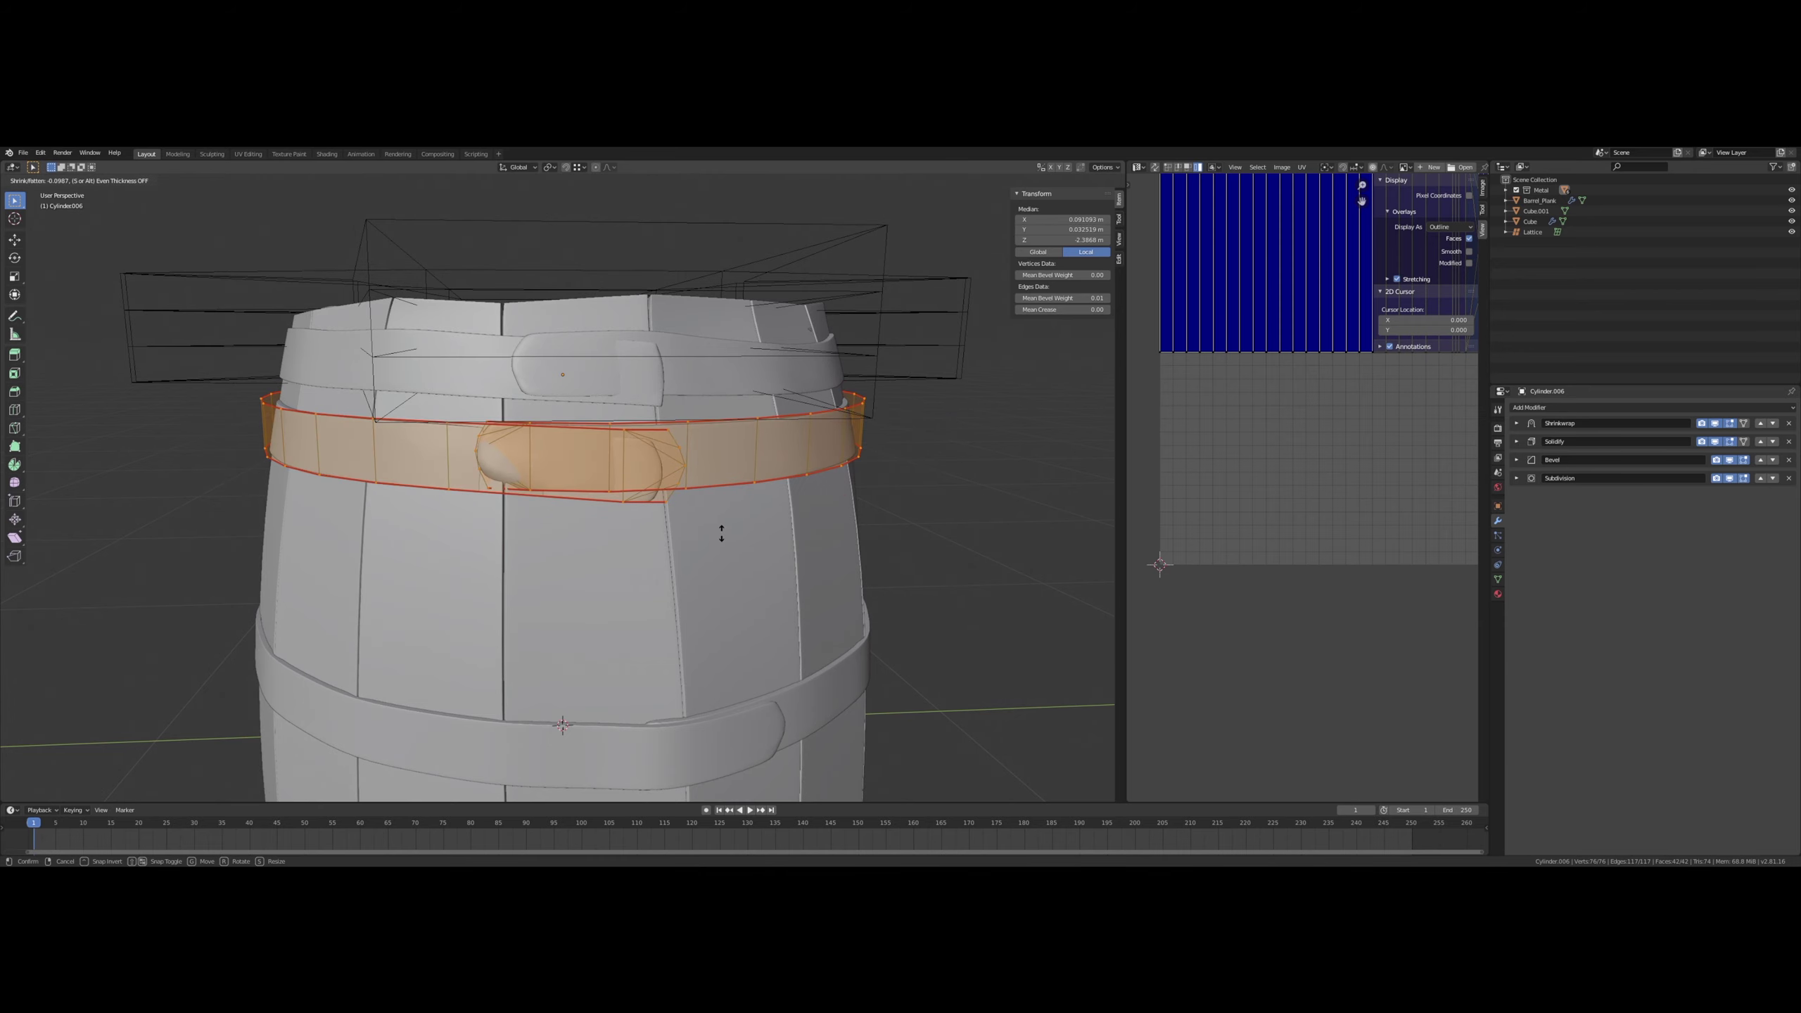
left_click(720, 530)
scroll(720, 530, "up", 3)
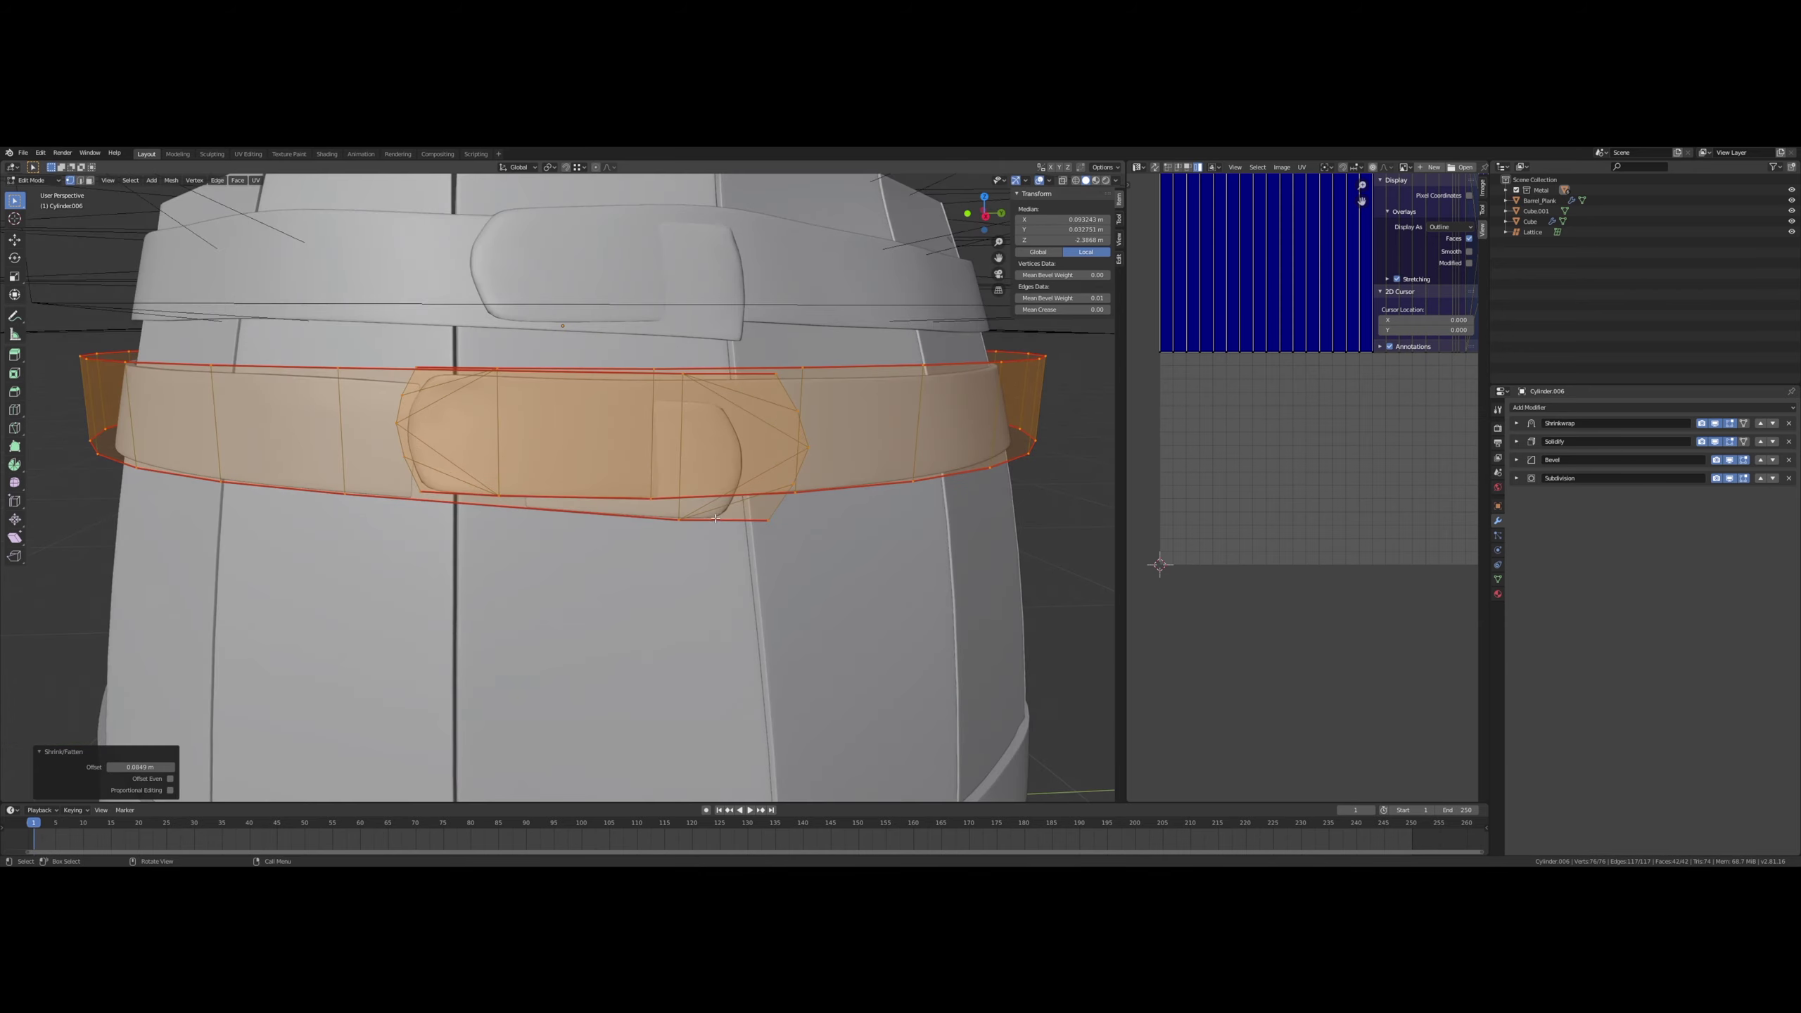
mouse_move(721, 529)
middle_mouse_down()
mouse_move(742, 453)
mouse_move(756, 518)
mouse_move(685, 554)
mouse_move(739, 512)
mouse_move(709, 501)
middle_mouse_up()
scroll(739, 513, "down", 5)
key("Tab")
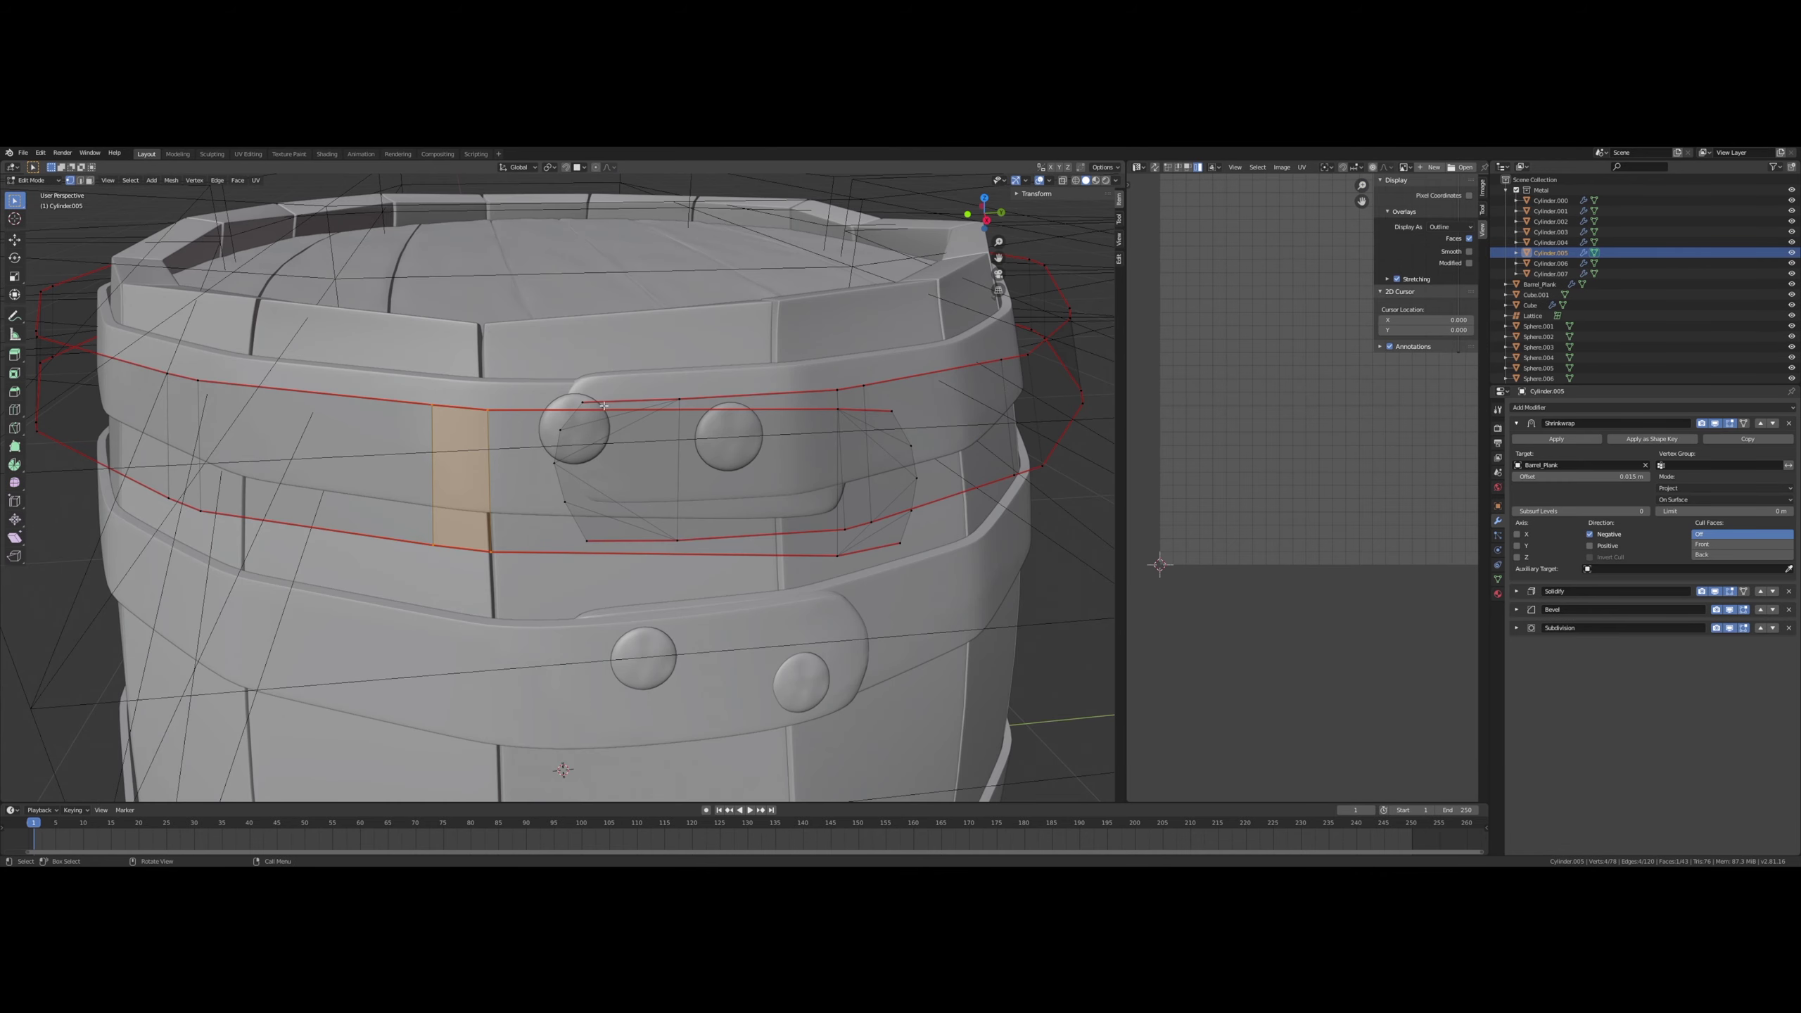
- Slide the band's upper edge vertex beside the dark plank seam slightly down along its vertical edge
middle_click_drag(604, 406, 502, 487)
scroll(538, 468, "up", 3)
scroll(529, 471, "down", 2)
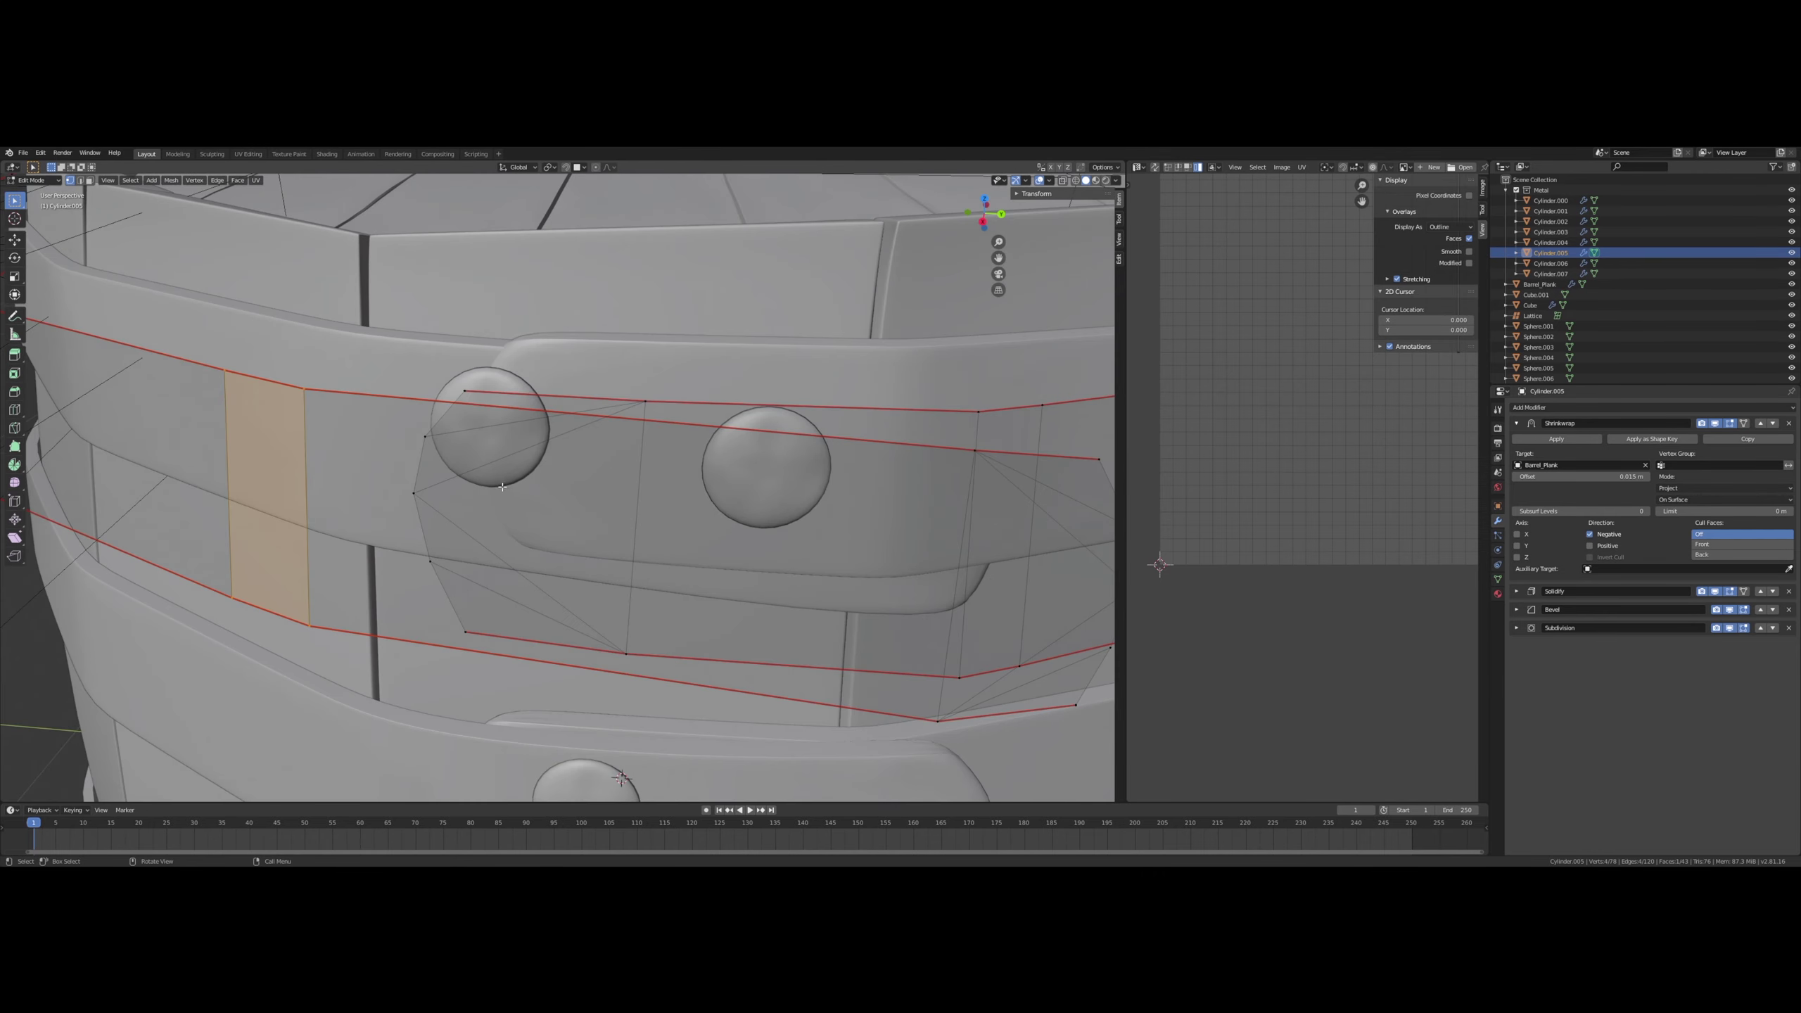
scroll(507, 475, "down", 5)
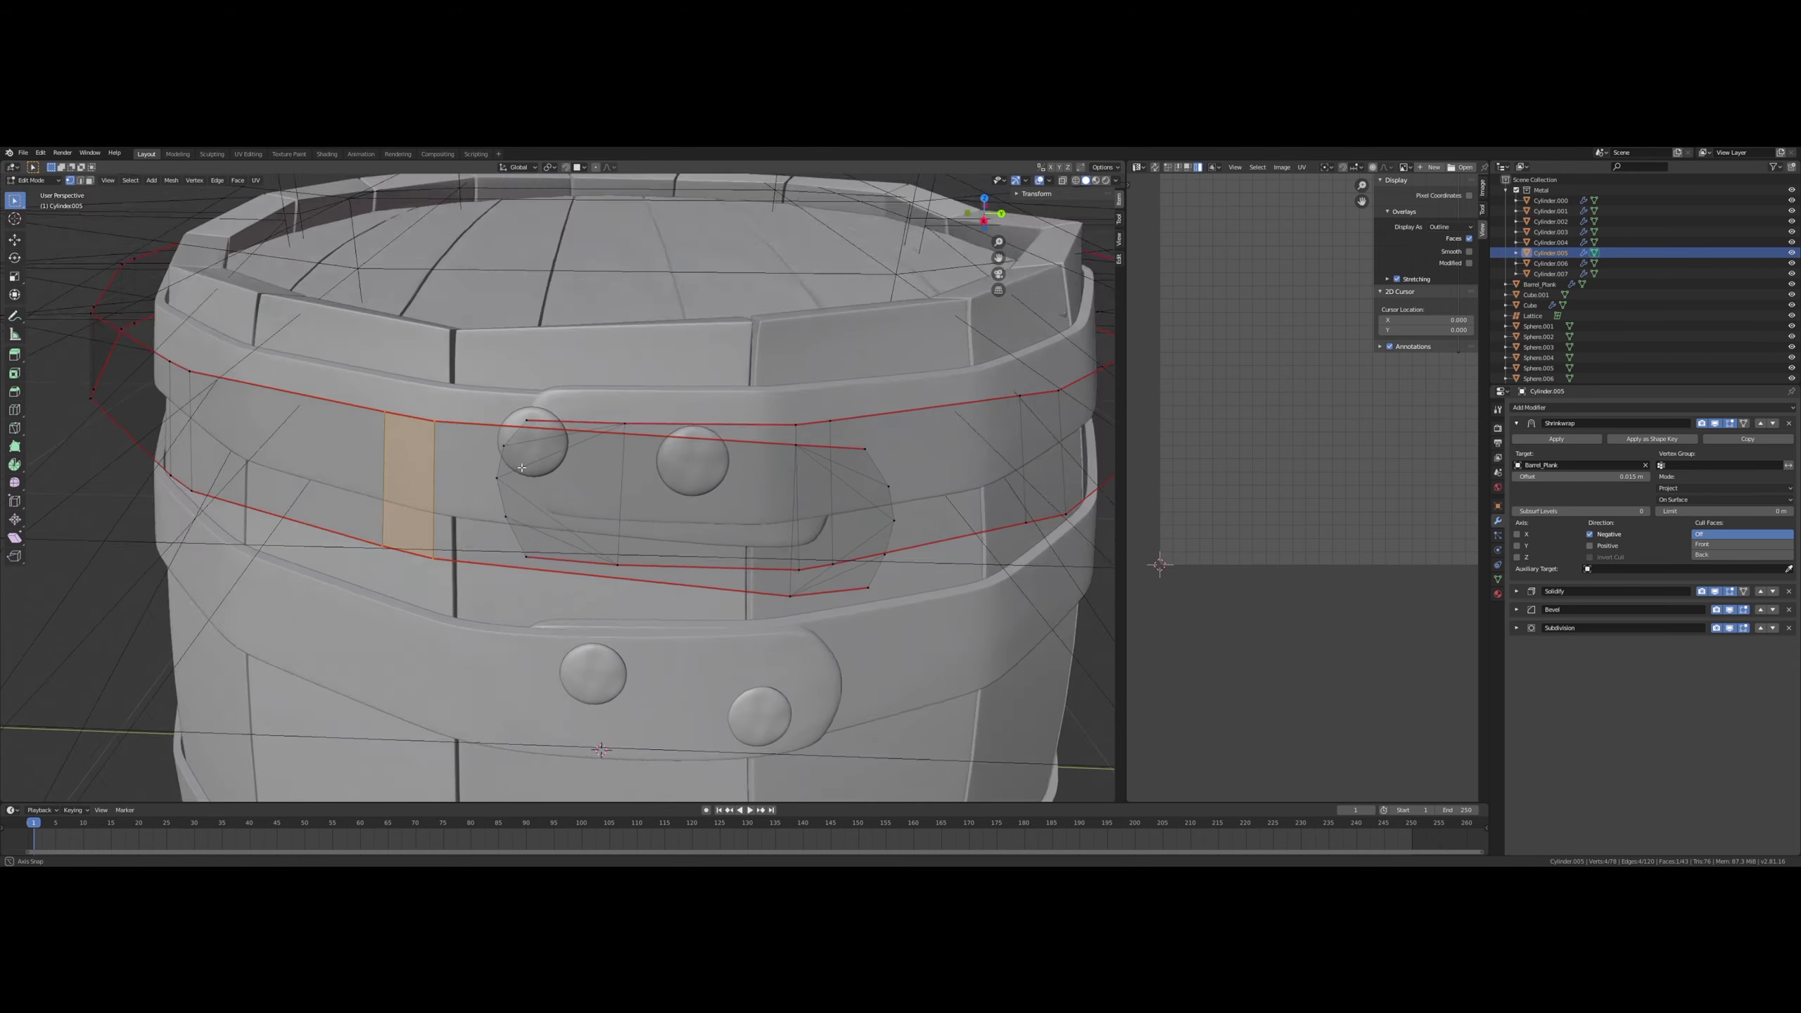
scroll(944, 421, "up", 2)
mouse_move(548, 455)
middle_mouse_down()
mouse_move(537, 470)
mouse_move(570, 469)
mouse_move(563, 483)
middle_mouse_up()
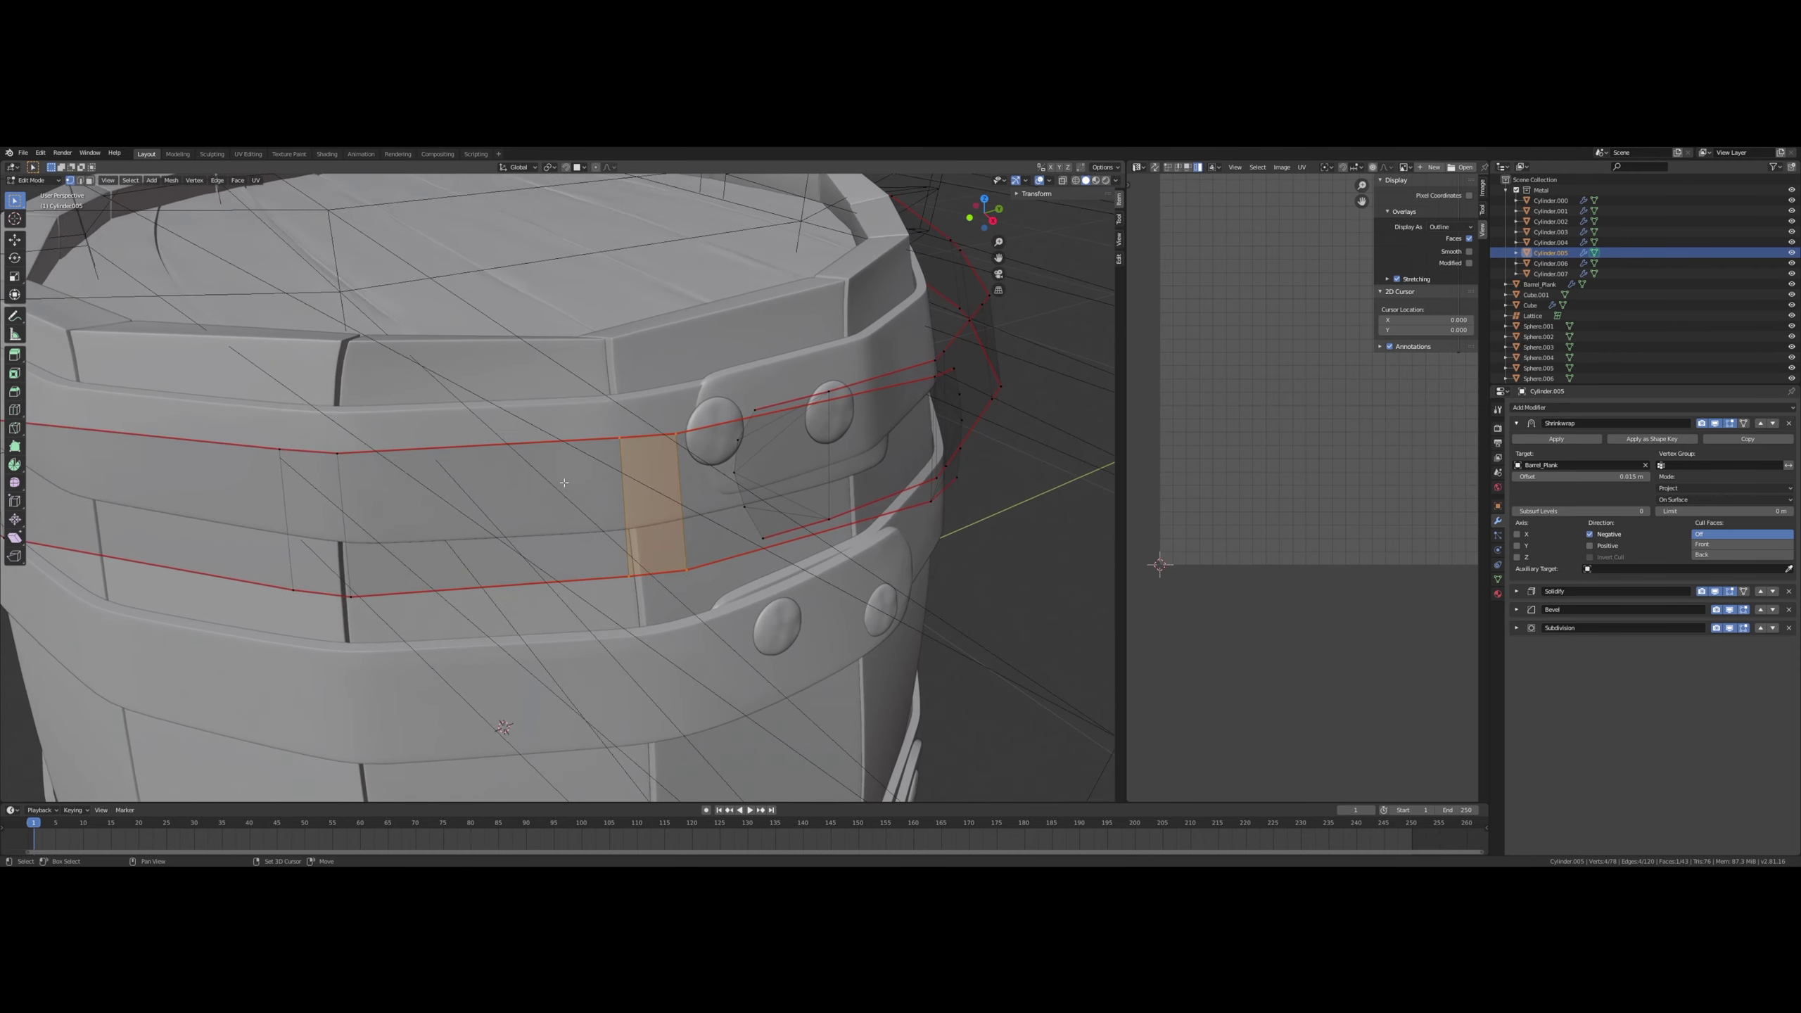
left_click(346, 508)
key("shift+v")
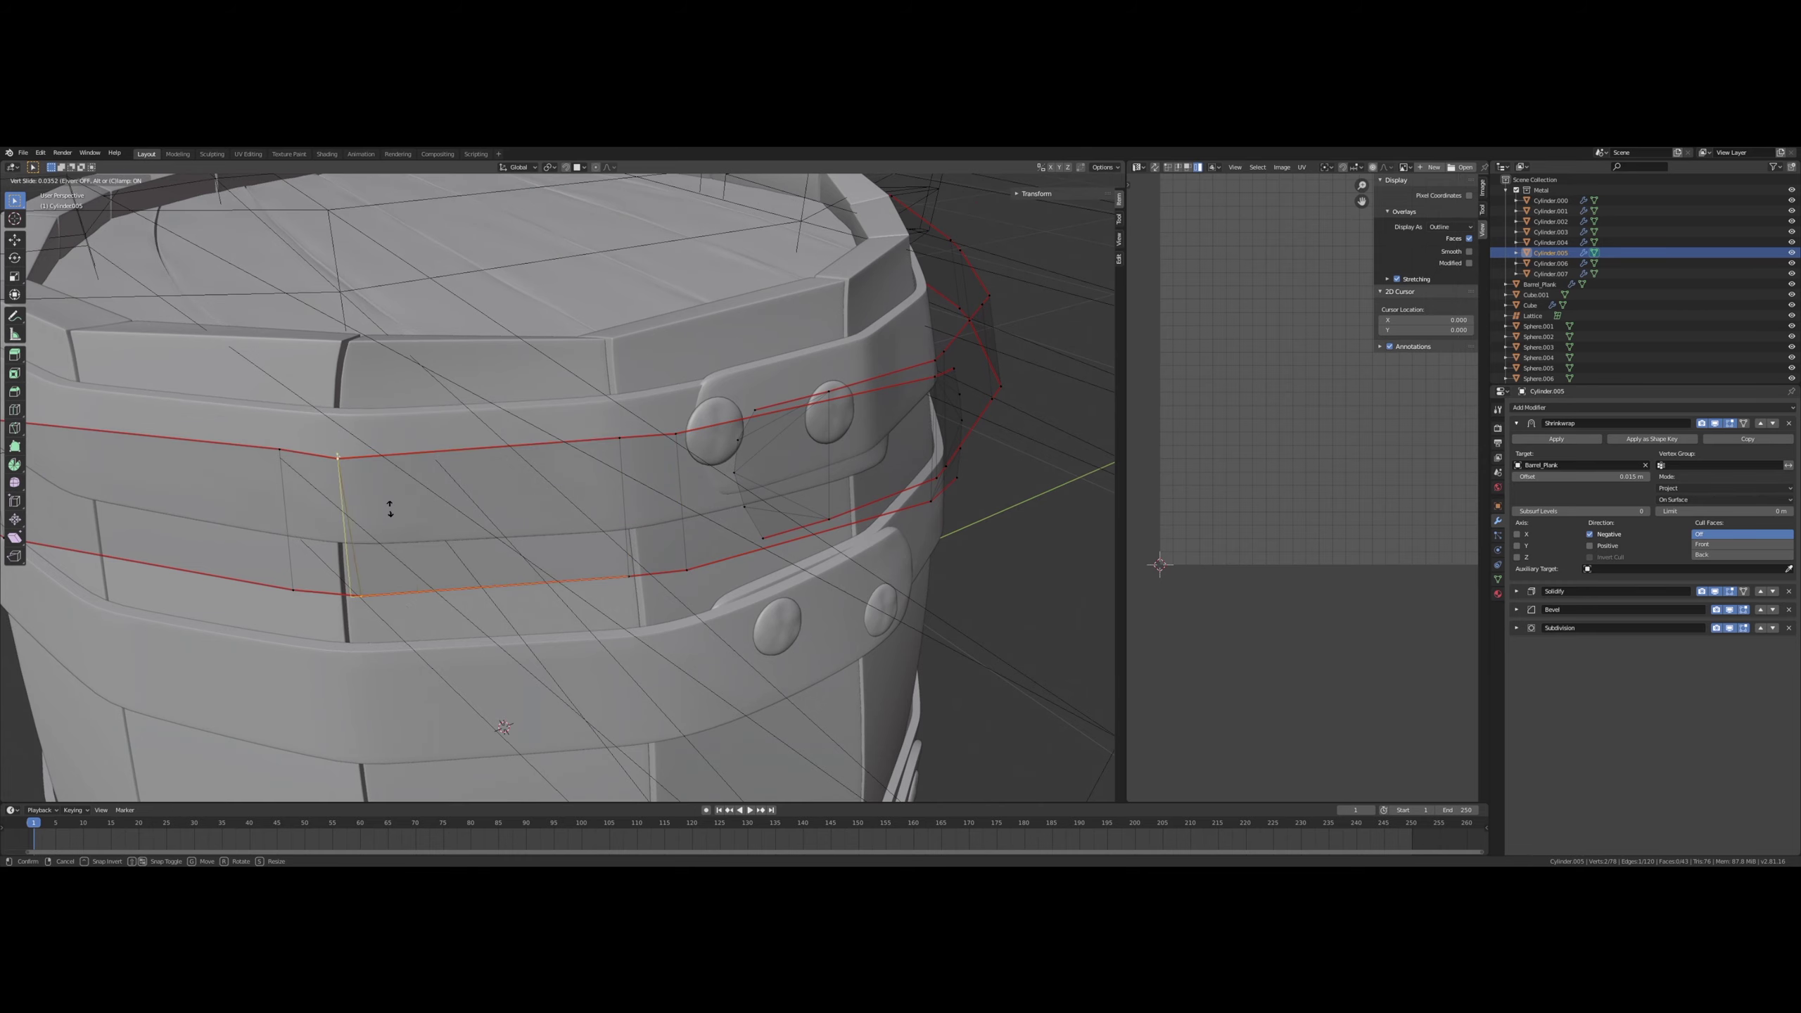
left_click(398, 508)
middle_click_drag(398, 508, 373, 475)
scroll(411, 469, "down", 4)
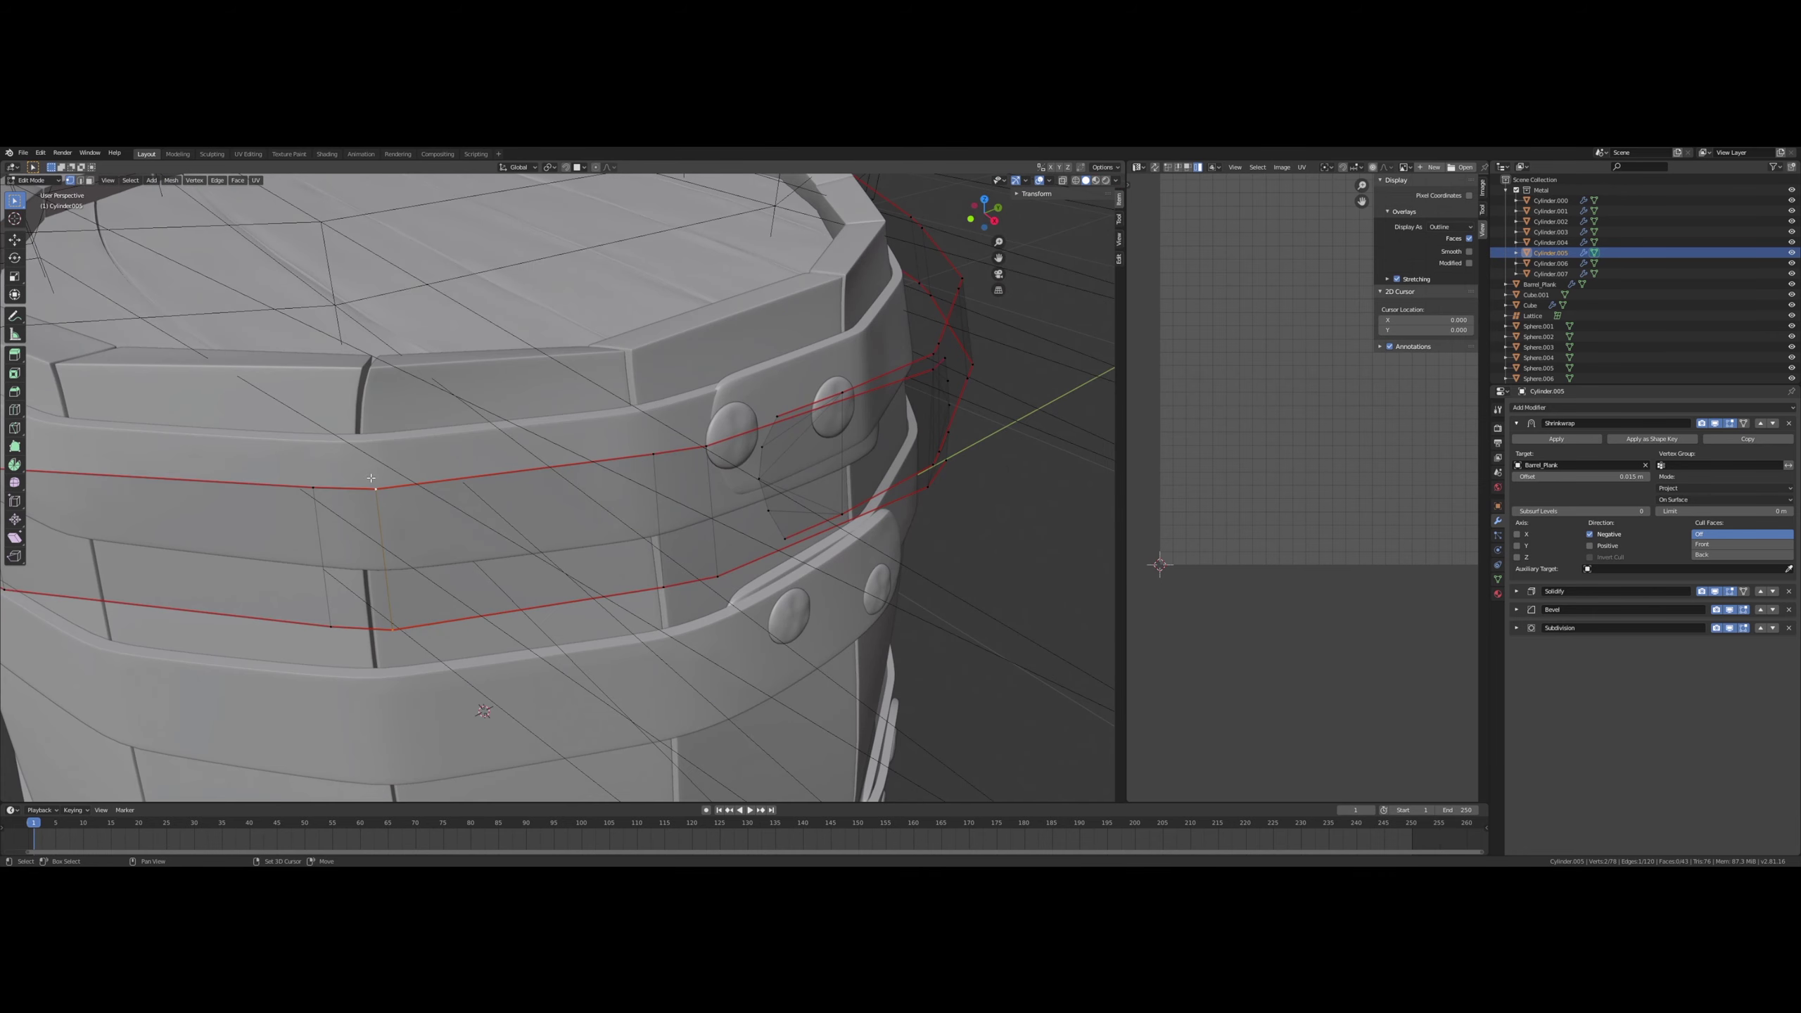
key("shift+v")
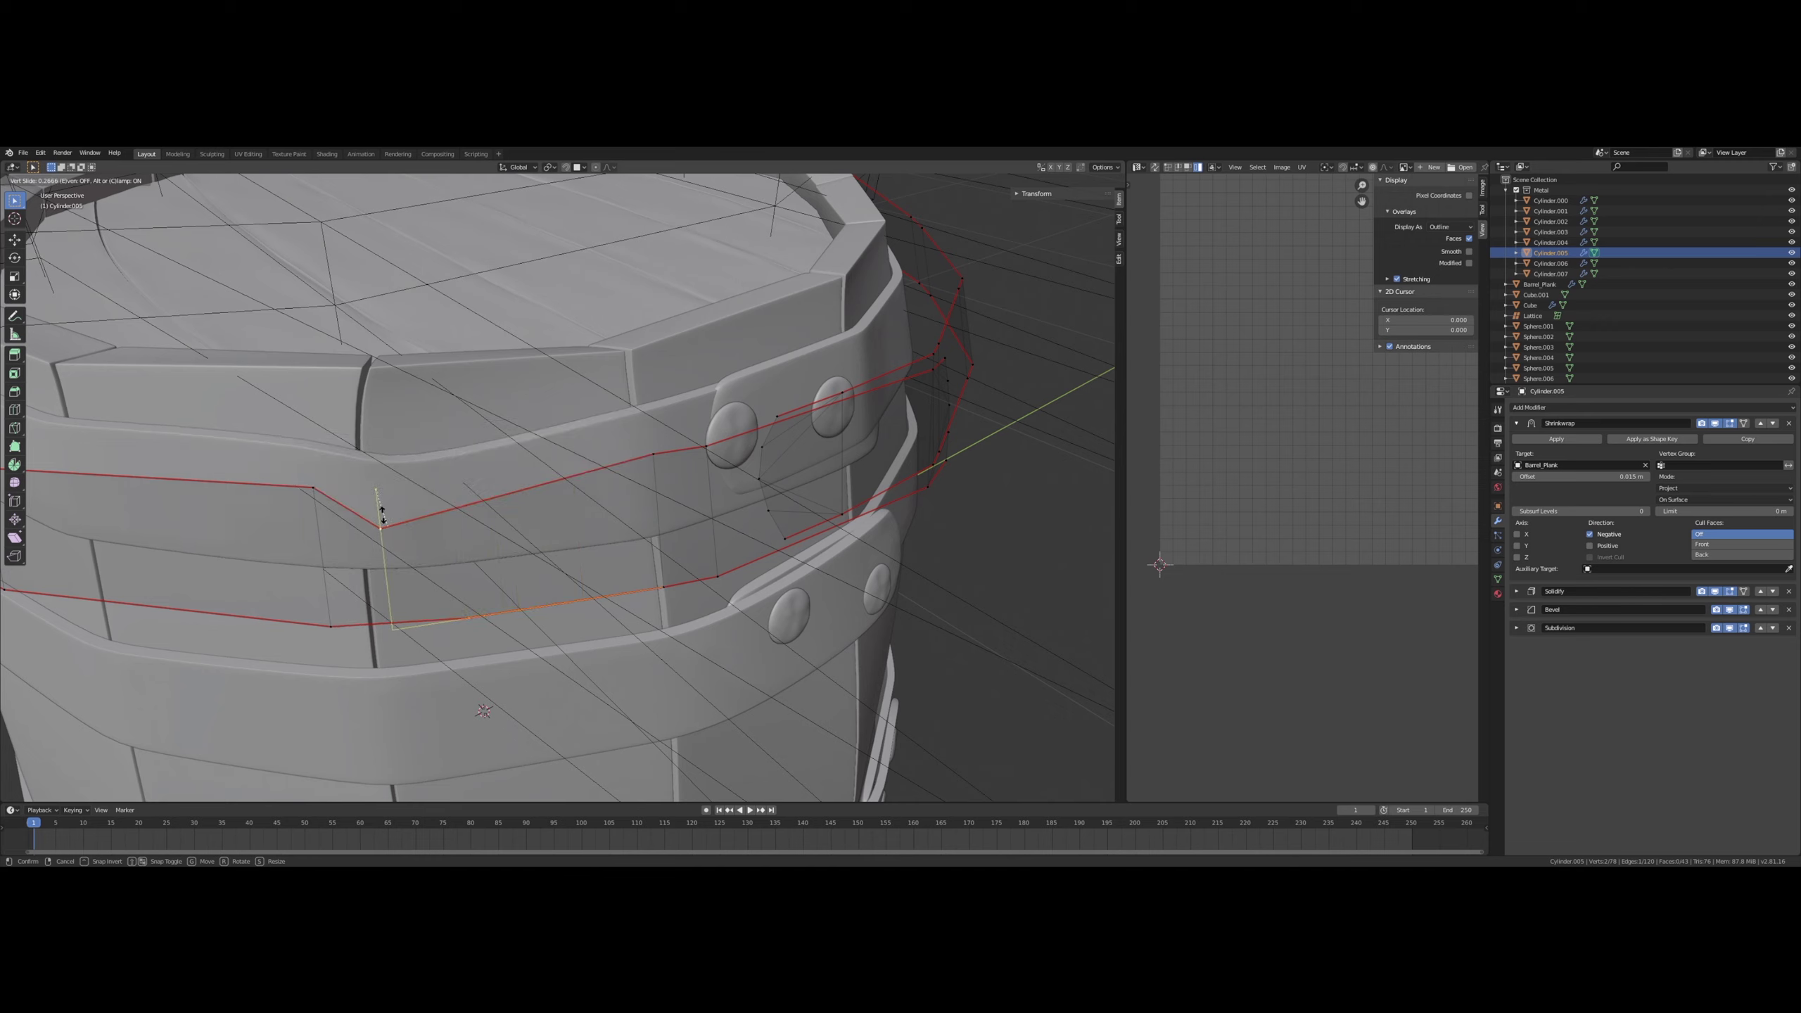
right_click(391, 504)
- Examine the upper bands' fit around the barrel and the mesh of a rivet on the top band from the side
middle_click_drag(366, 504, 382, 507)
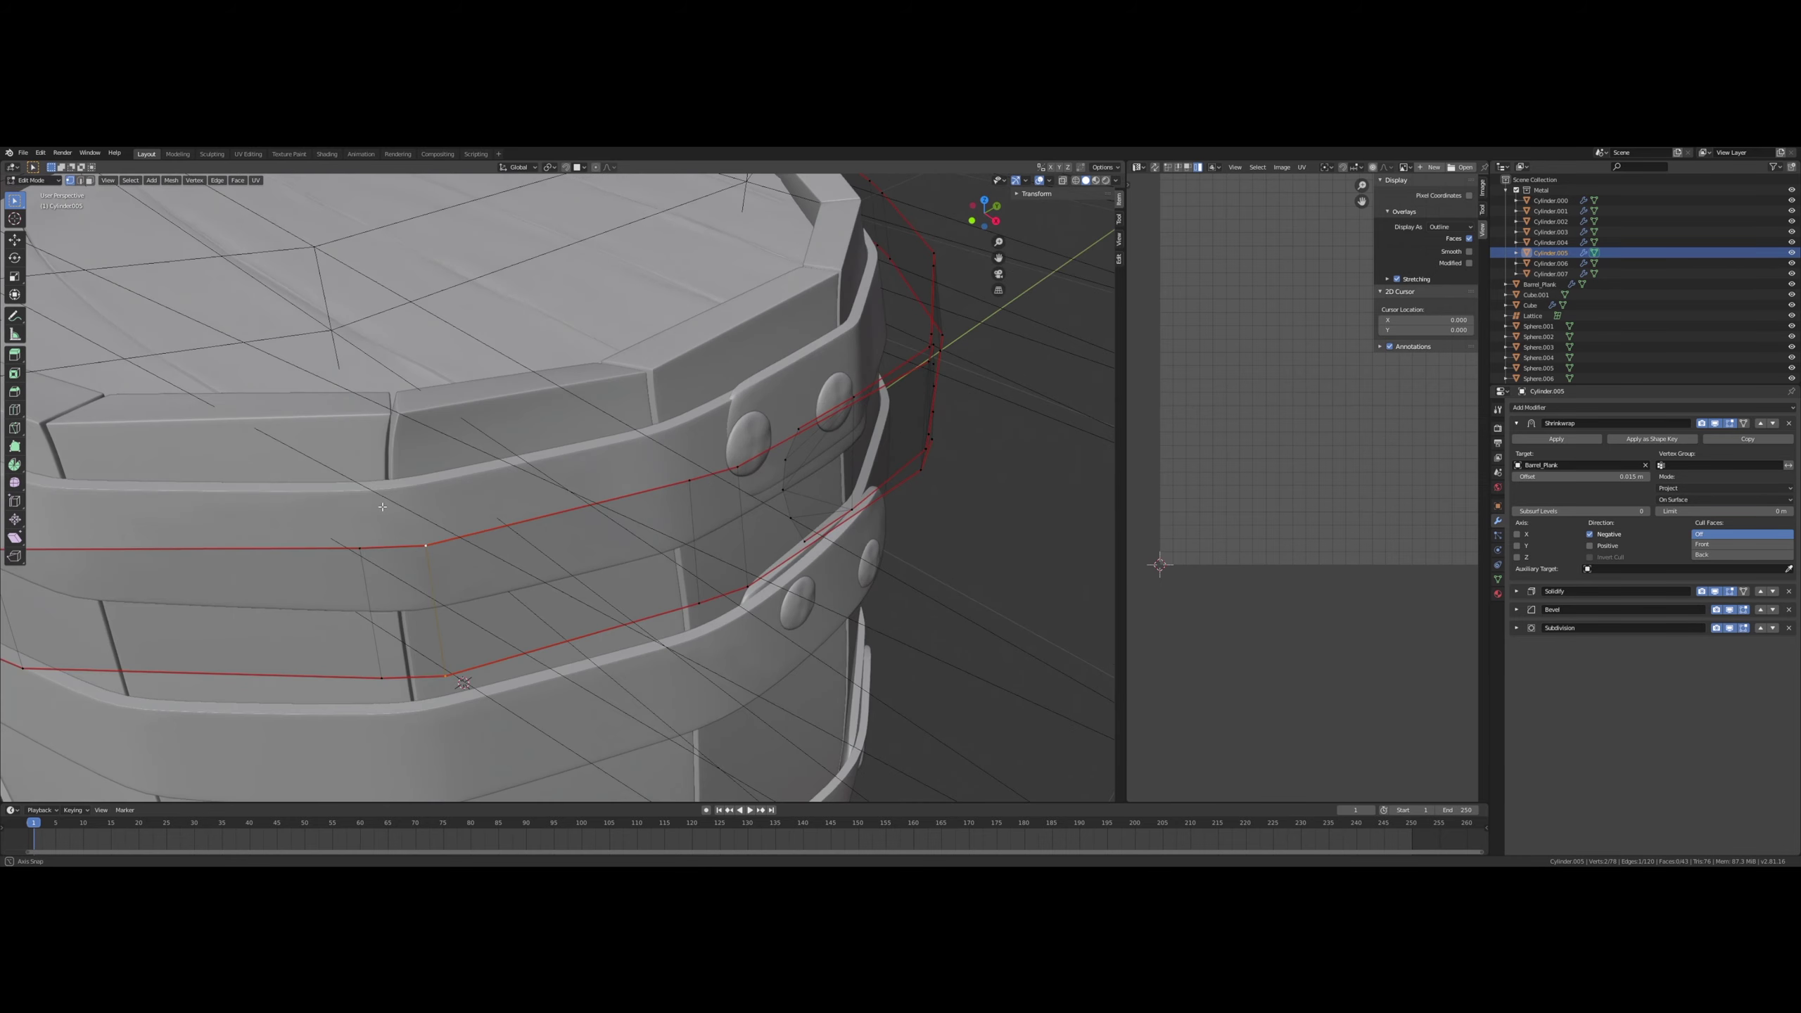
scroll(380, 495, "up", 8)
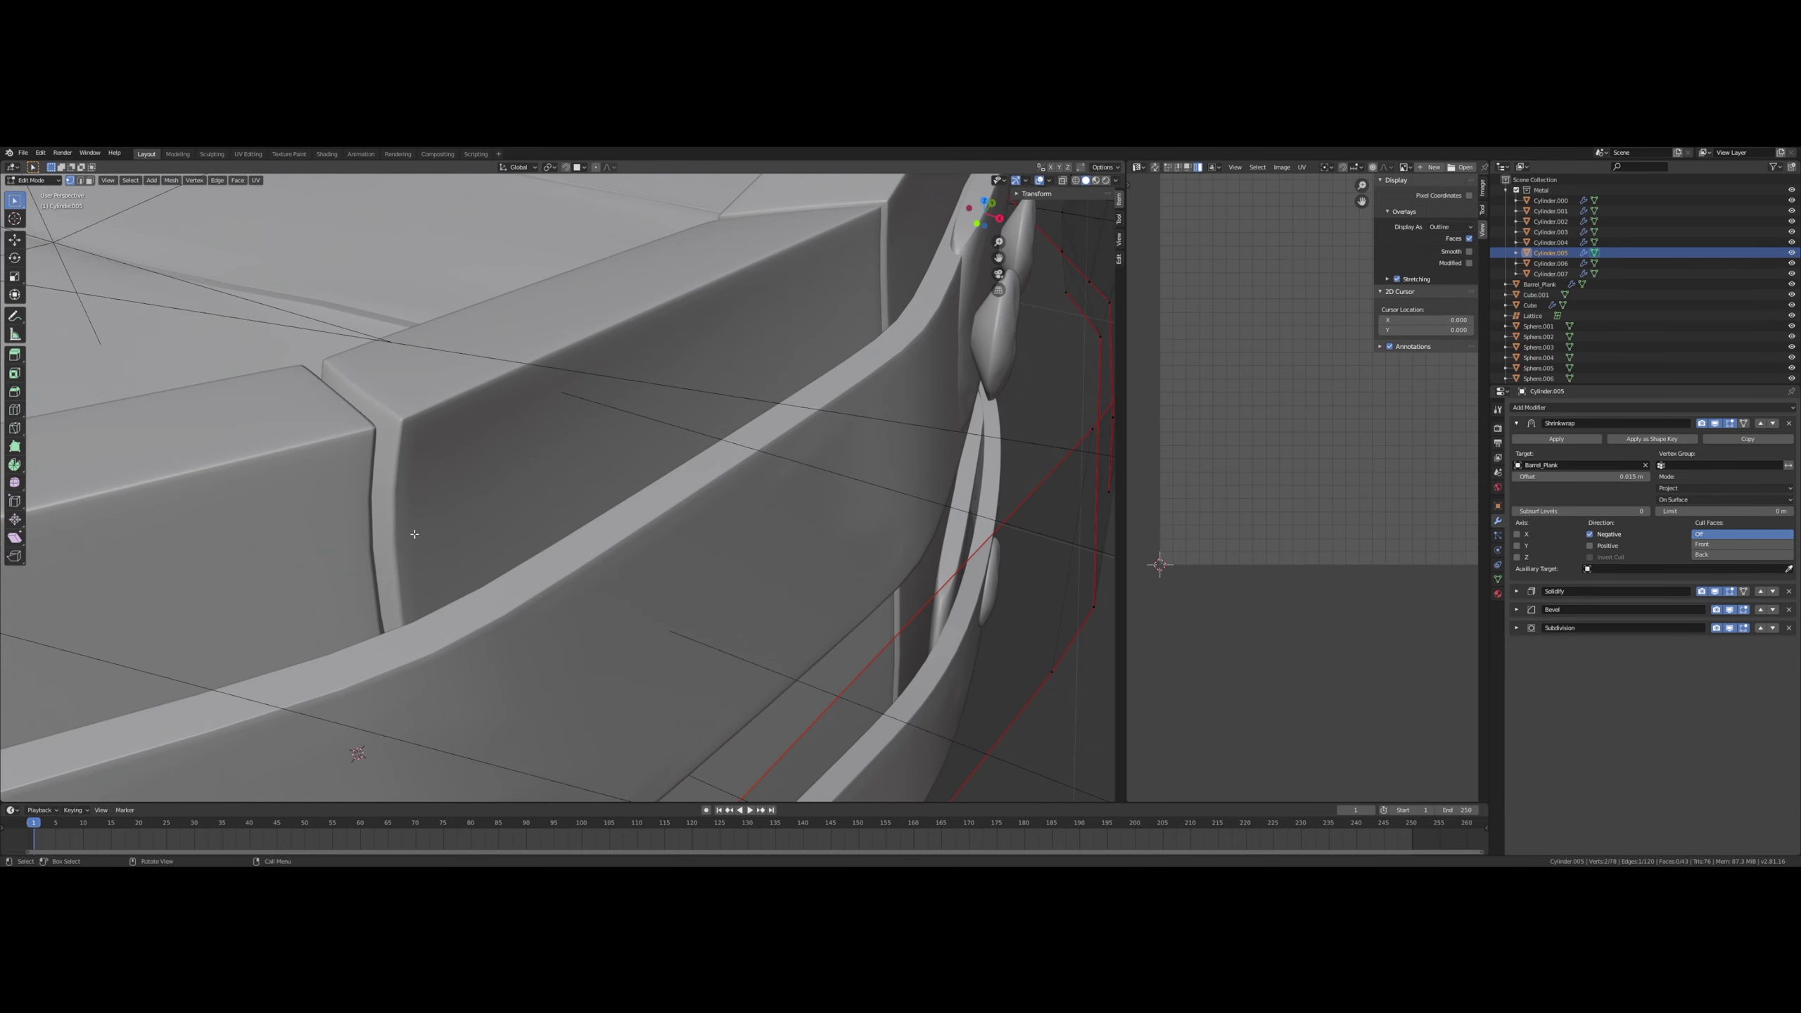
scroll(426, 576, "down", 4)
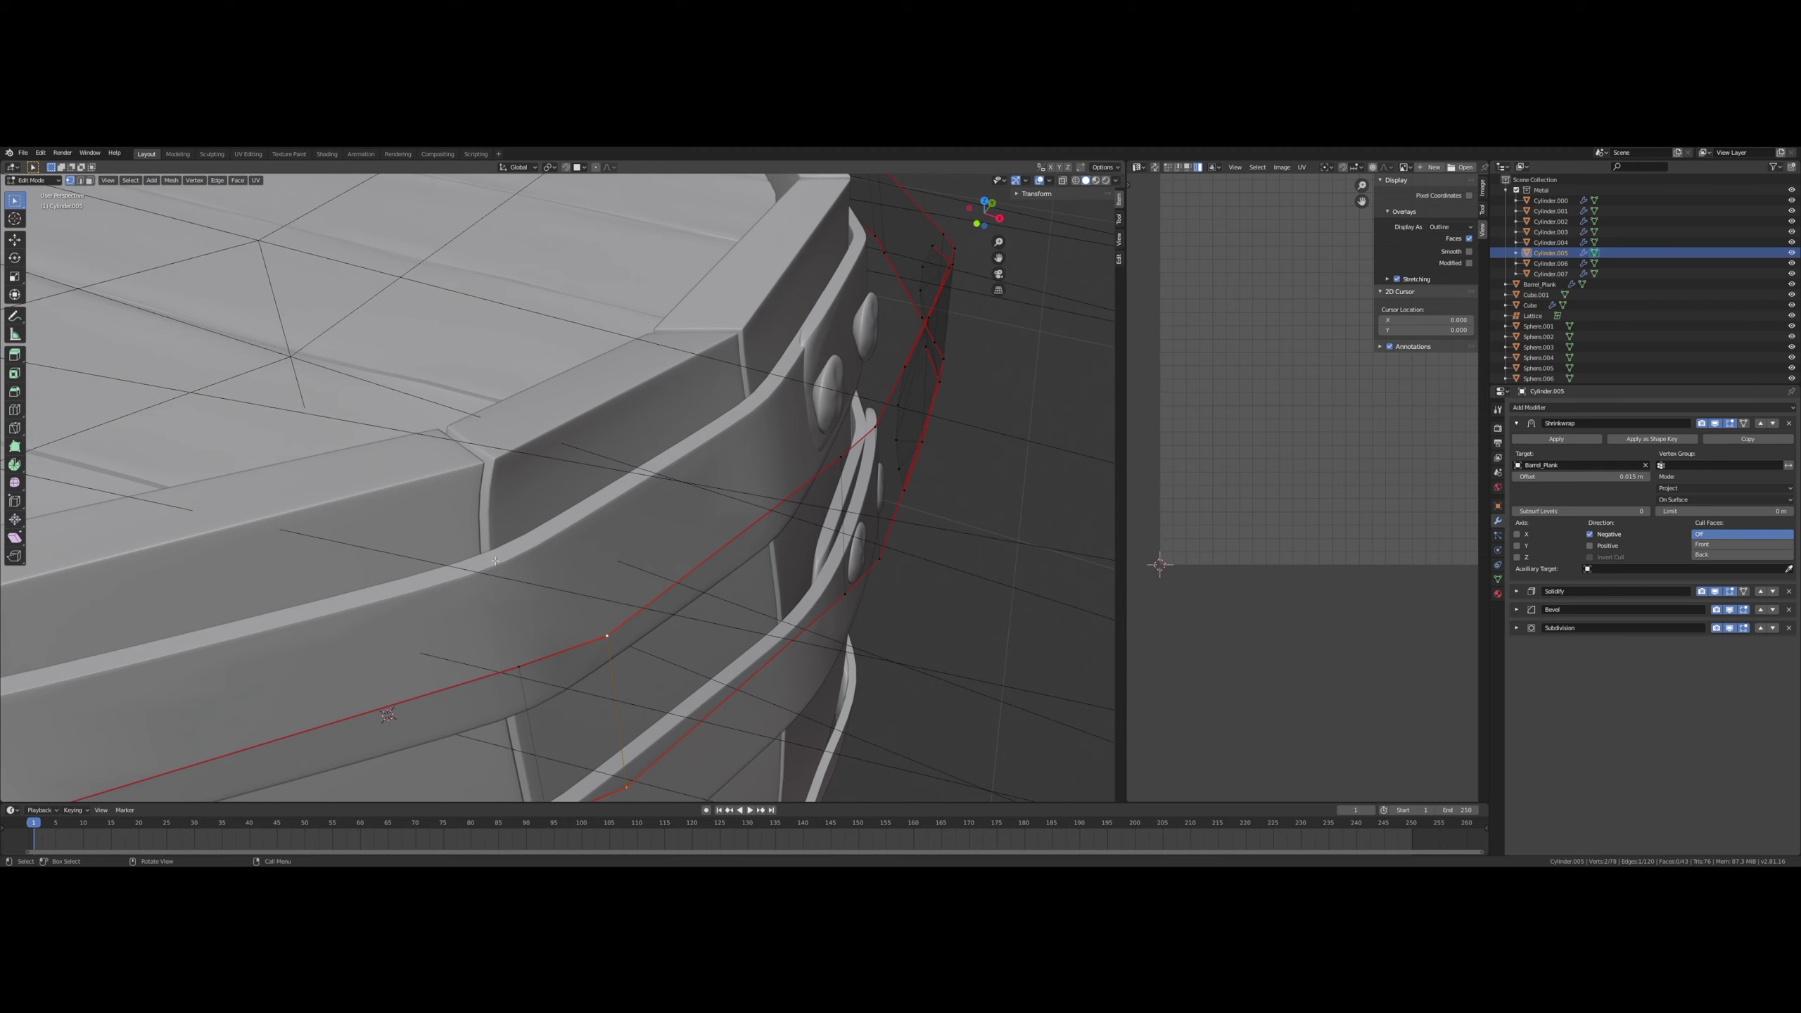
middle_click_drag(494, 562, 459, 529)
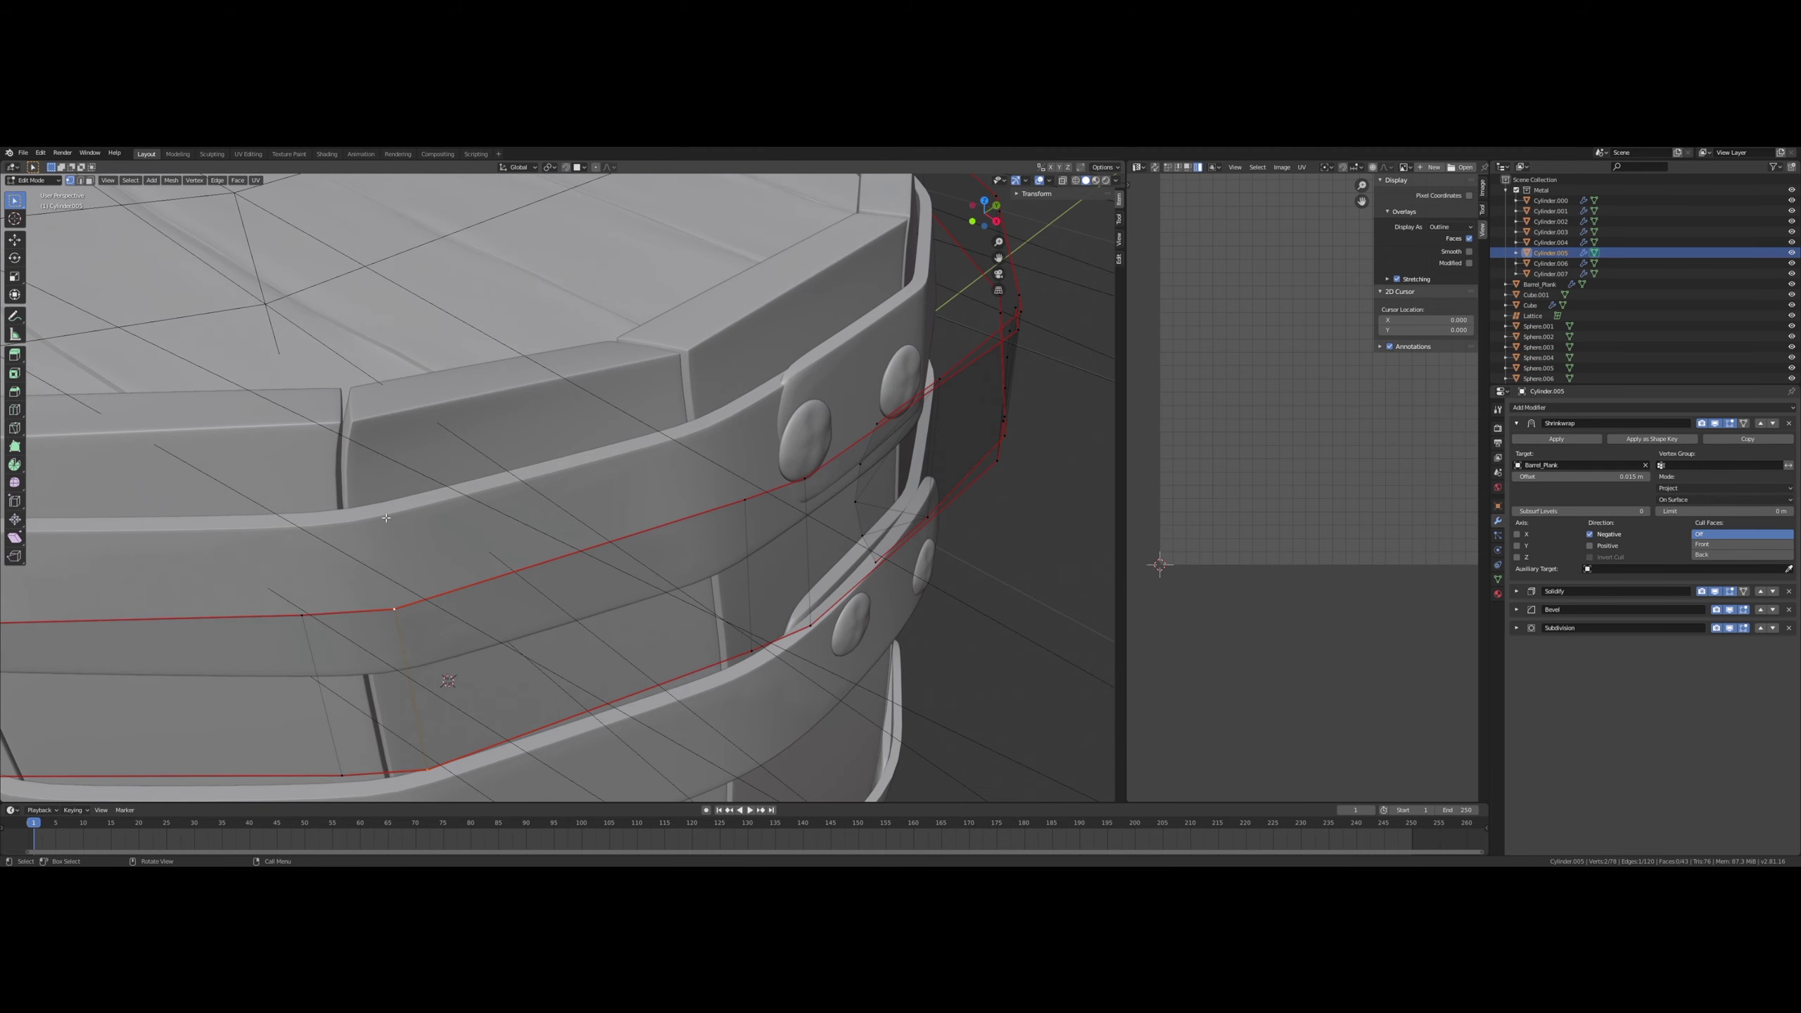
middle_click_drag(592, 520, 548, 532)
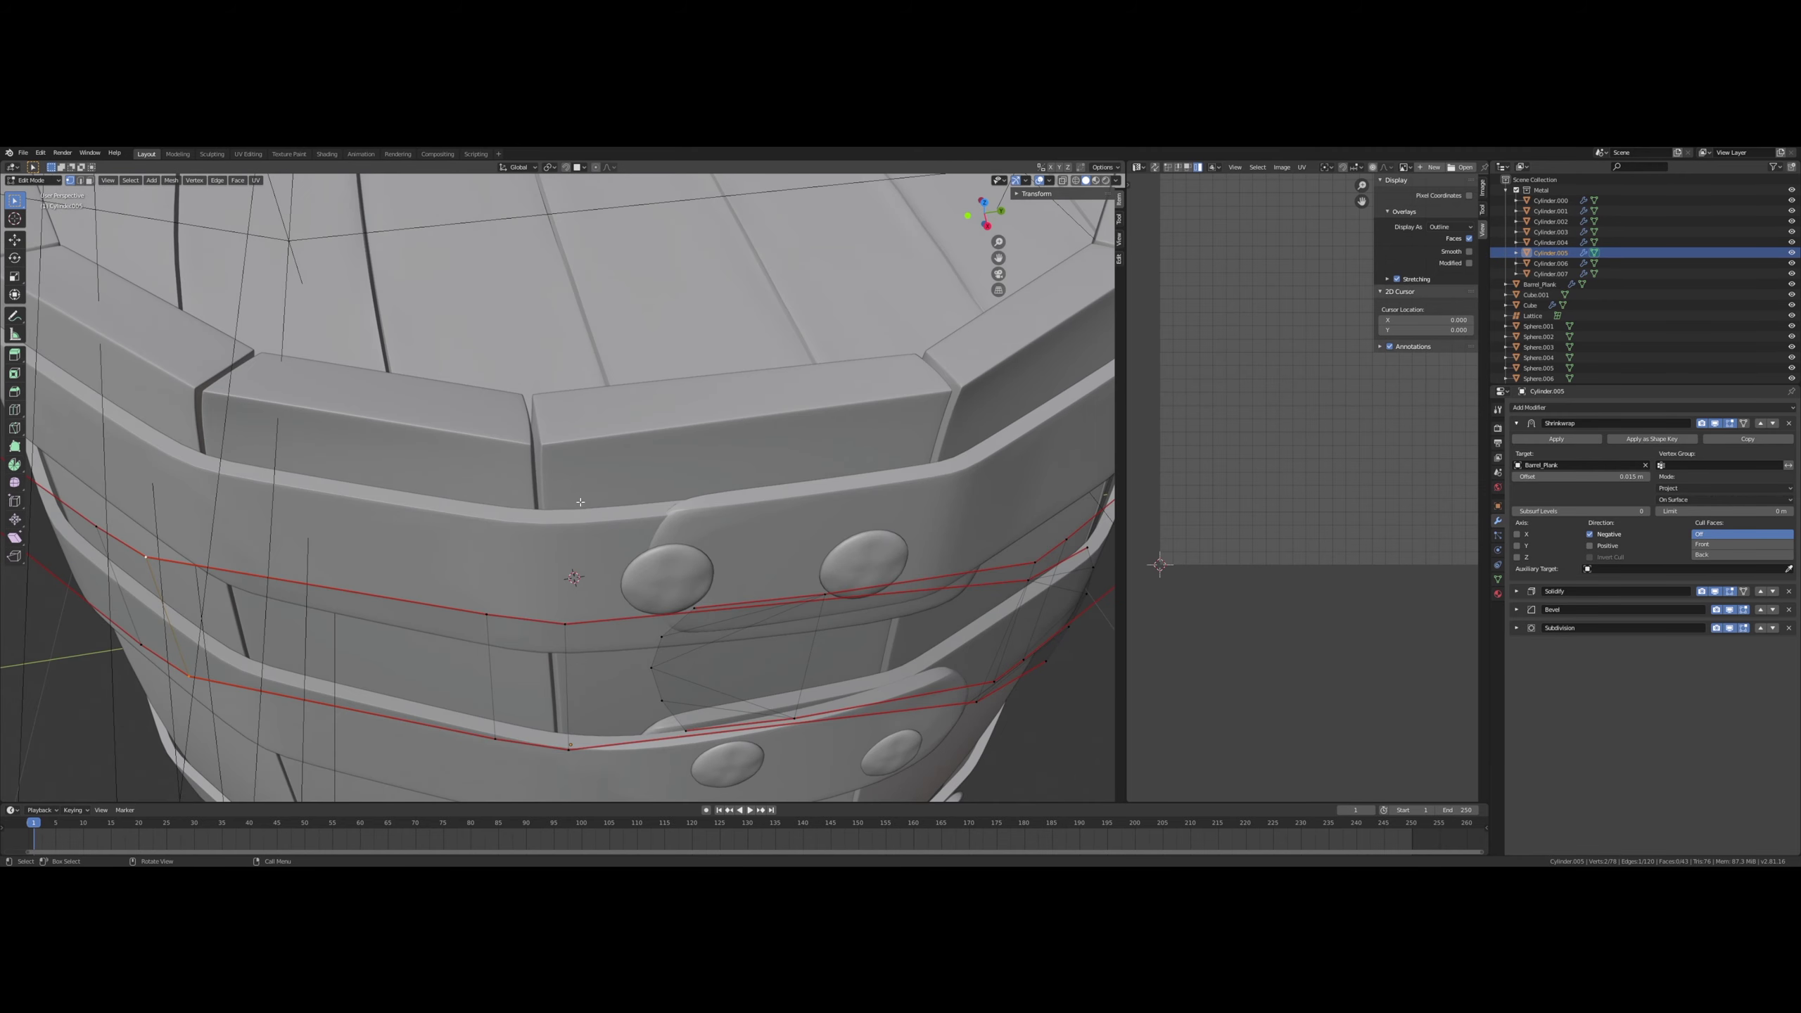
key("Tab")
middle_click_drag(680, 537, 615, 504)
left_click(636, 527)
scroll(591, 546, "up", 3)
key("Tab")
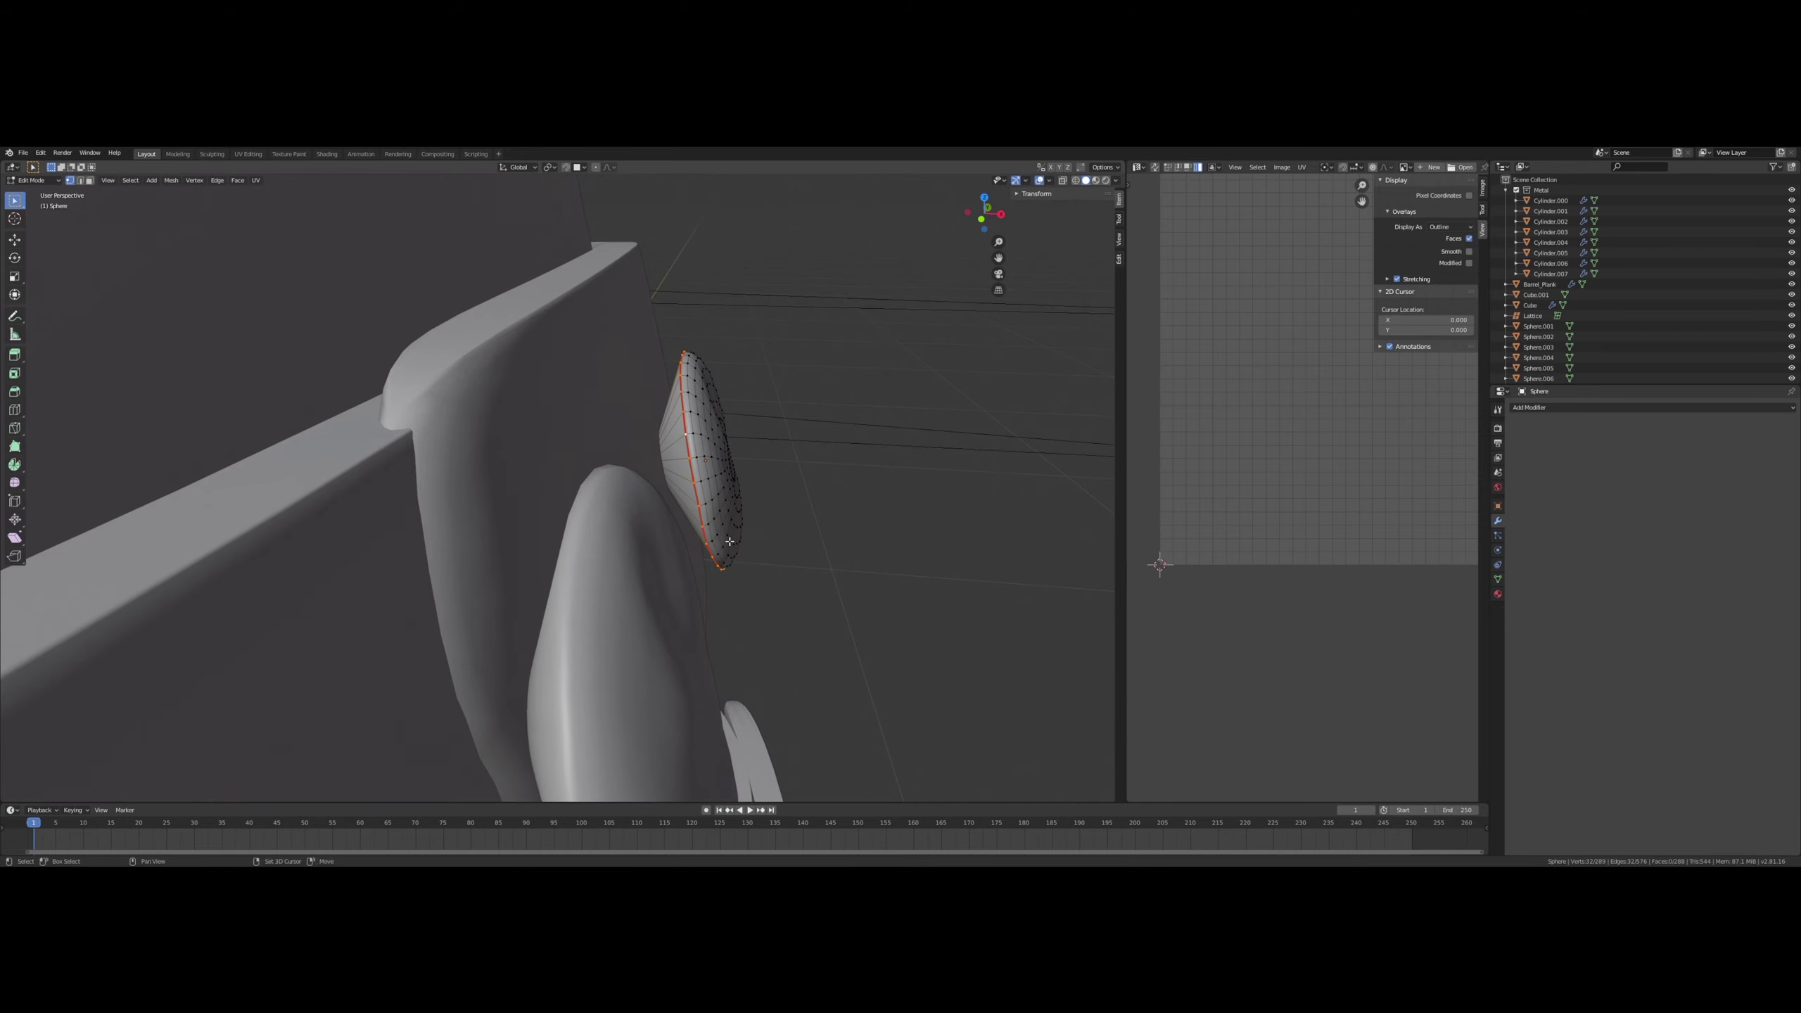
key("Tab")
scroll(729, 540, "down", 4)
middle_click_drag(711, 575, 518, 441, "shift")
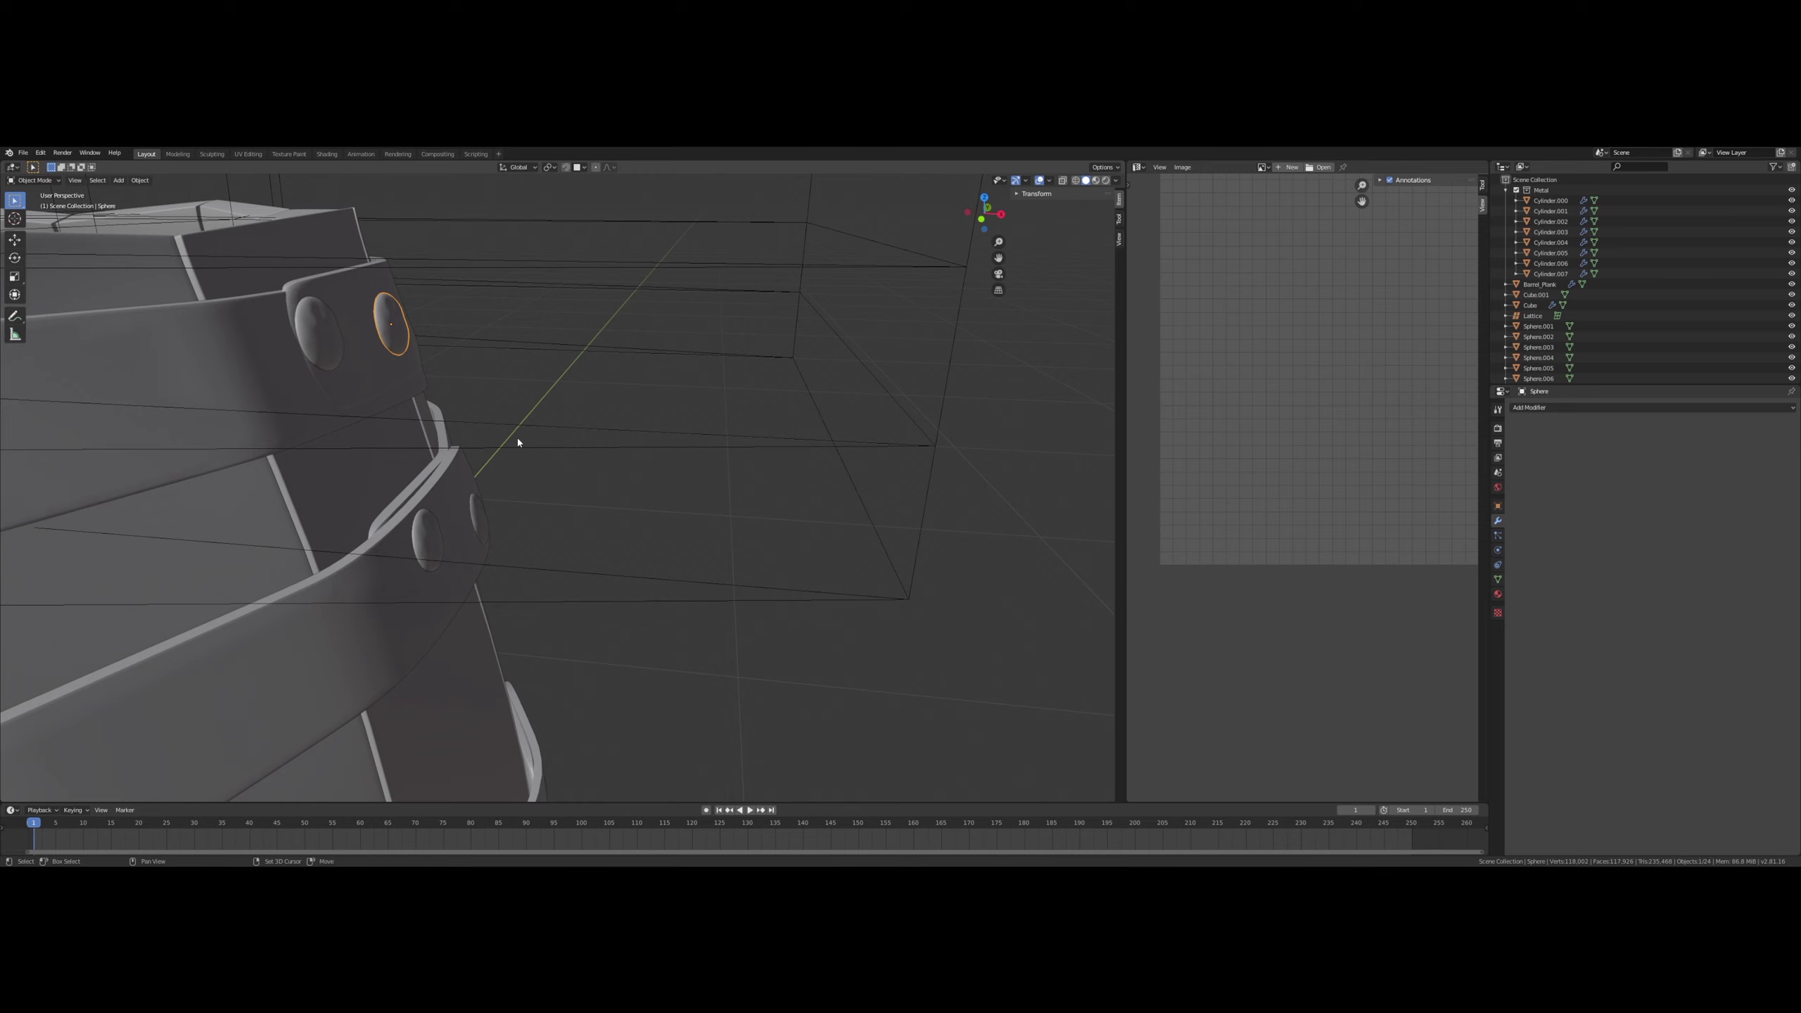
- Mark a seam around the rear rim edge loop of the first rivet on the second band from the top
left_click(434, 543)
middle_click_drag(433, 543, 551, 505)
key("Tab")
left_click(1063, 181)
scroll(722, 411, "up", 7)
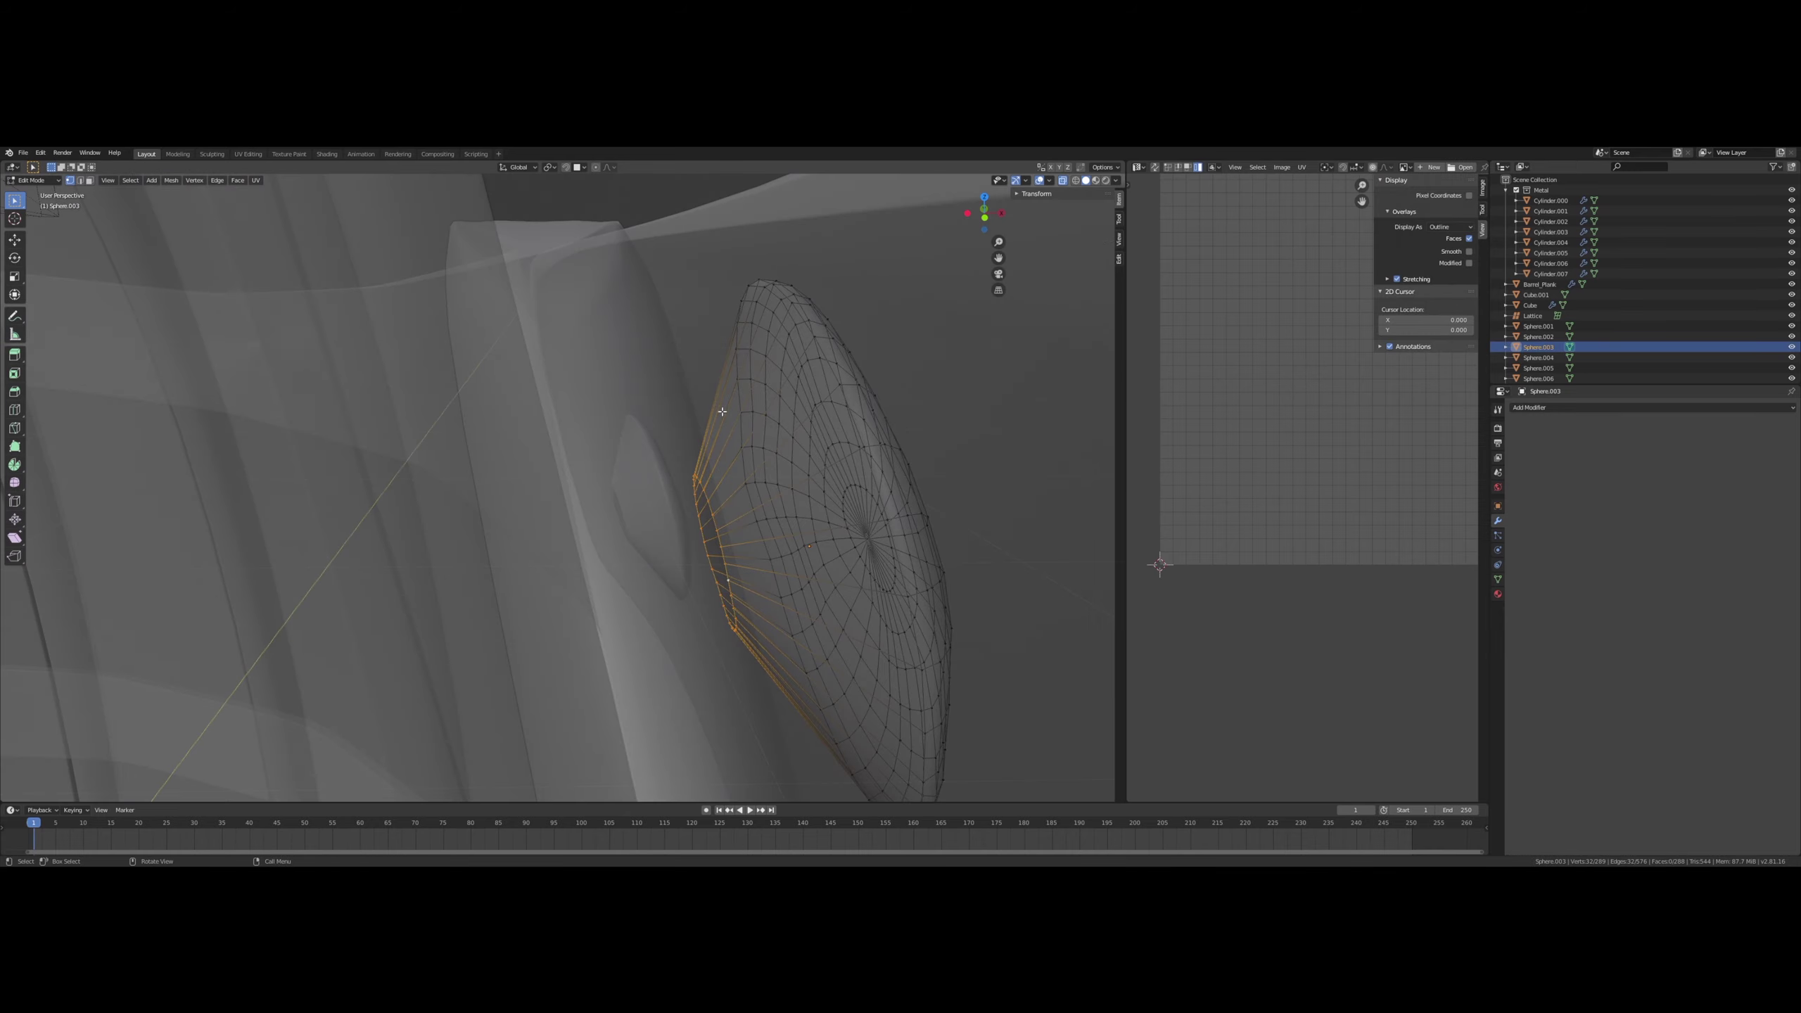
middle_click_drag(831, 426, 613, 432)
left_click(717, 436, "alt")
left_click(629, 420, "alt")
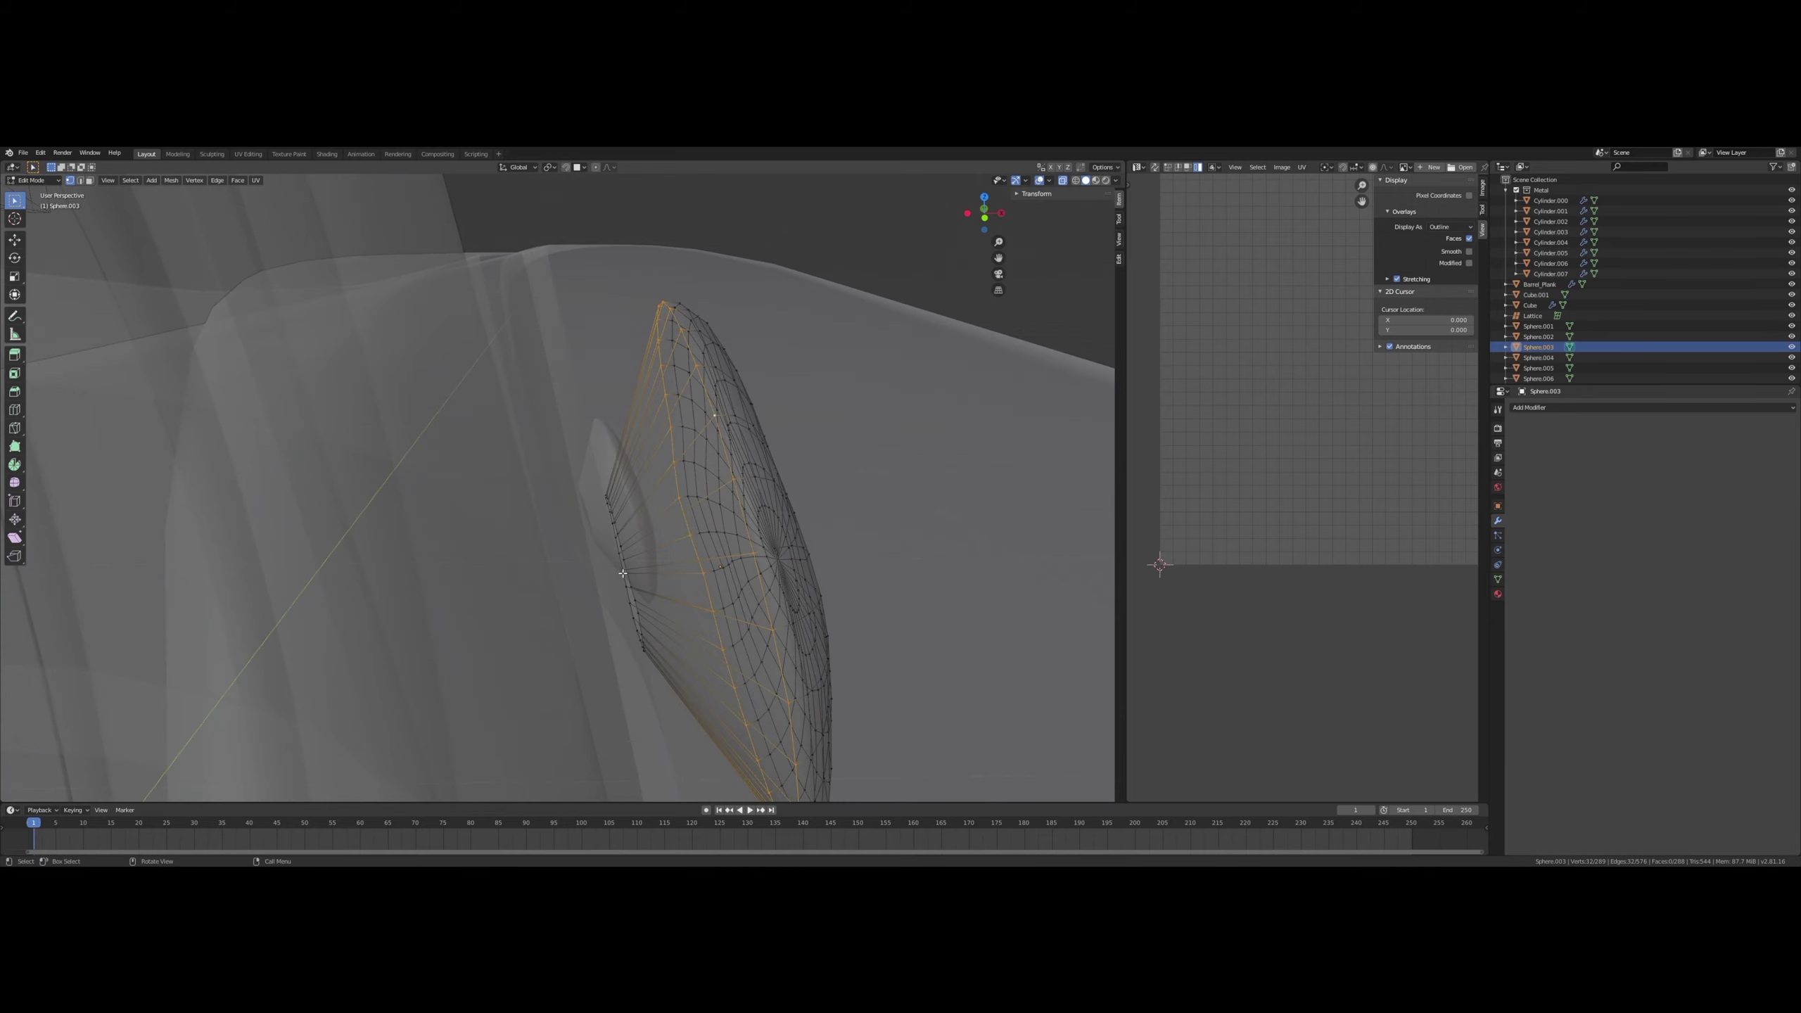
middle_click_drag(727, 490, 743, 479)
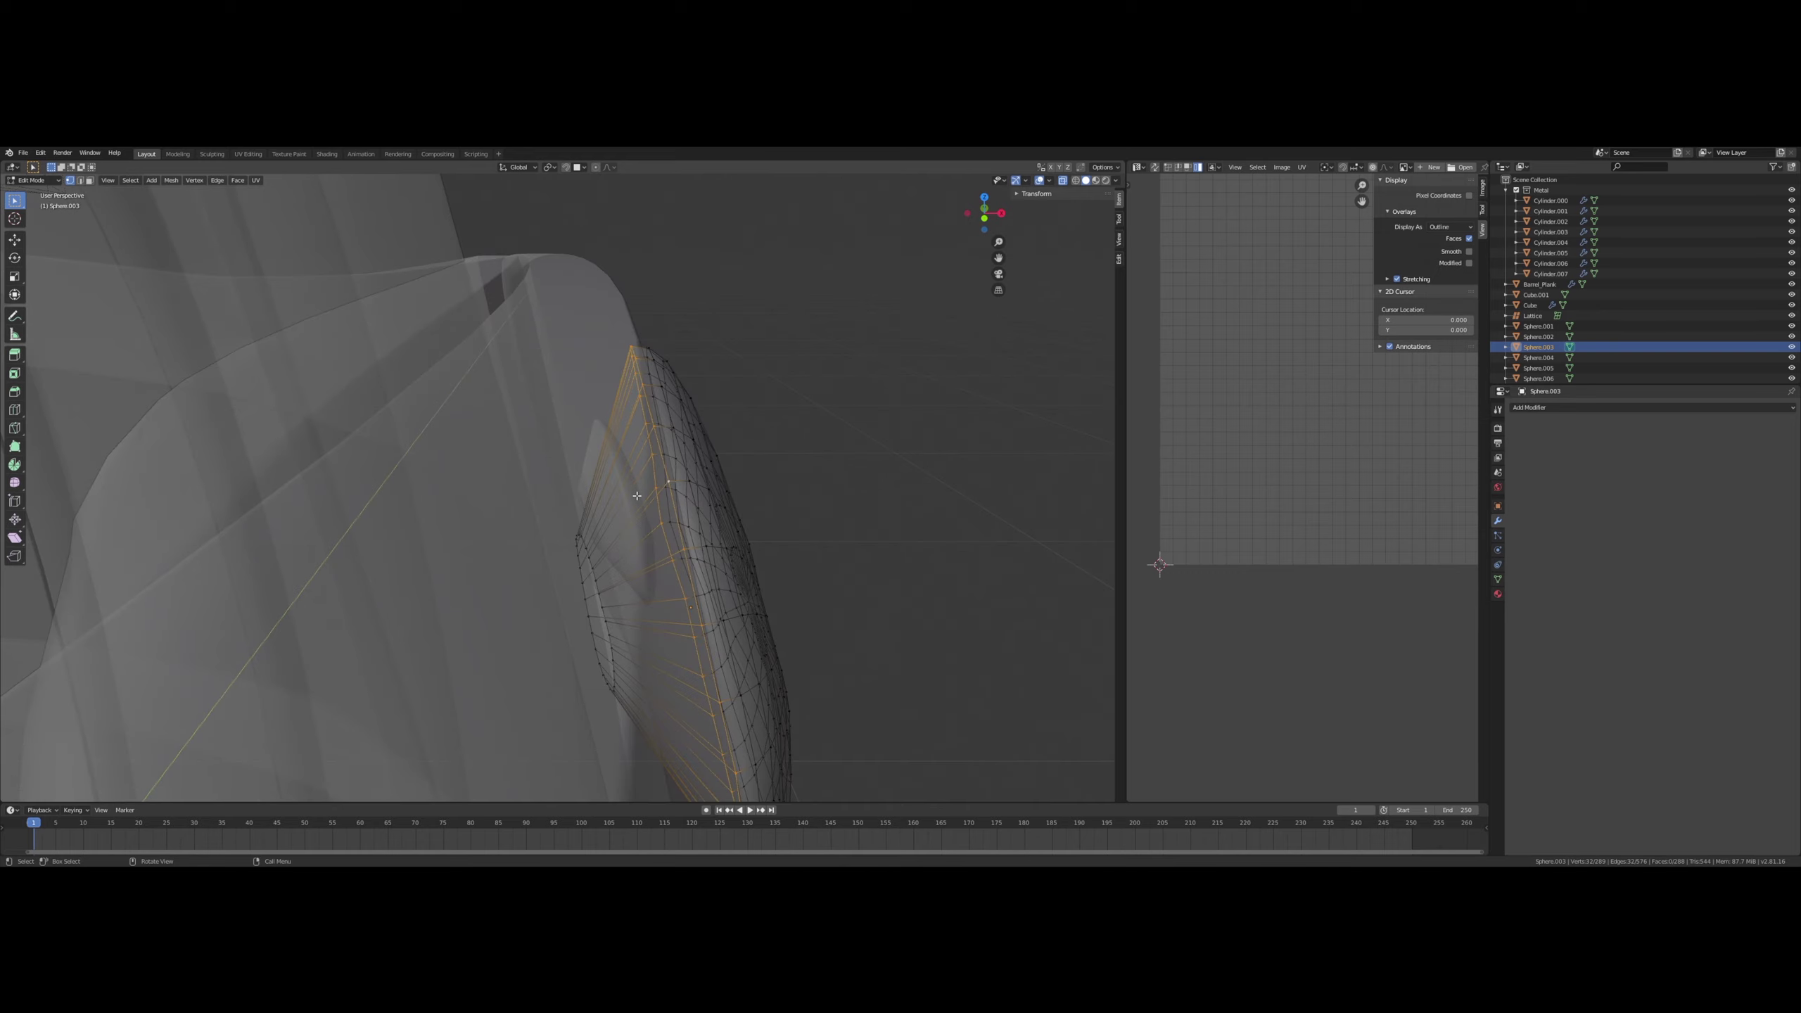
middle_click_drag(633, 482, 631, 485)
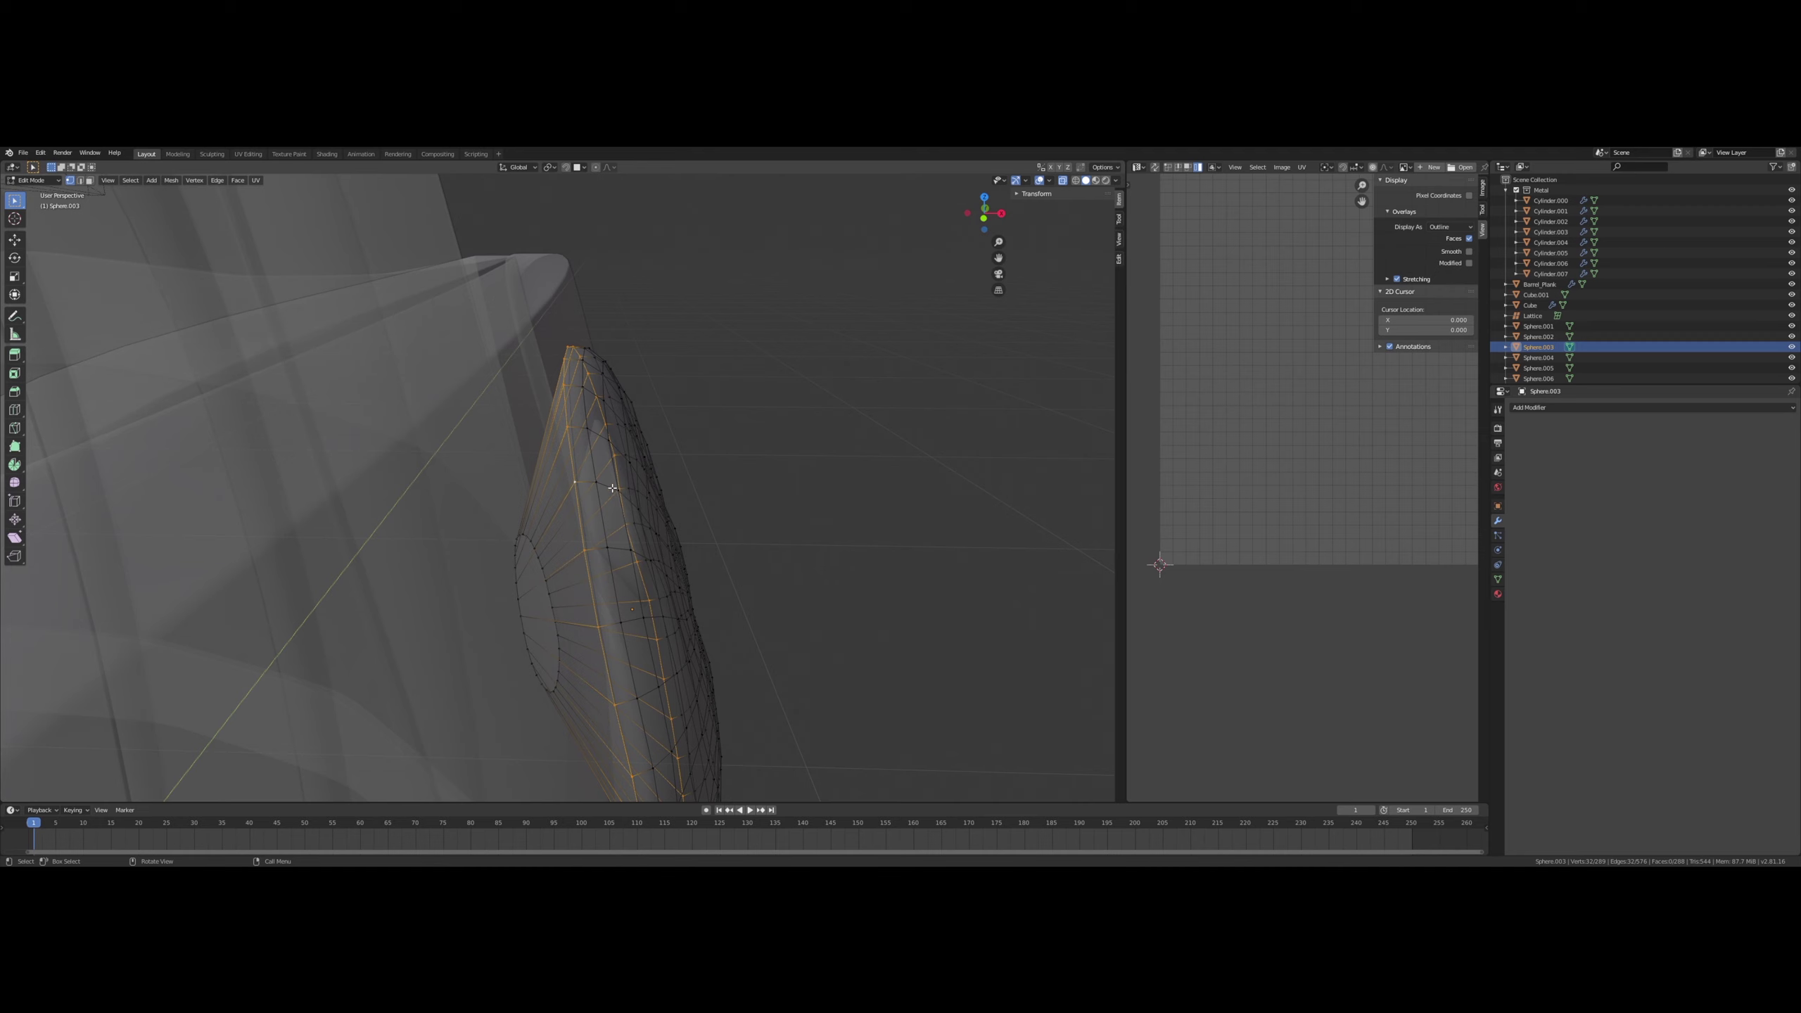
right_click(613, 488)
left_click(612, 488)
middle_click_drag(613, 488, 615, 489)
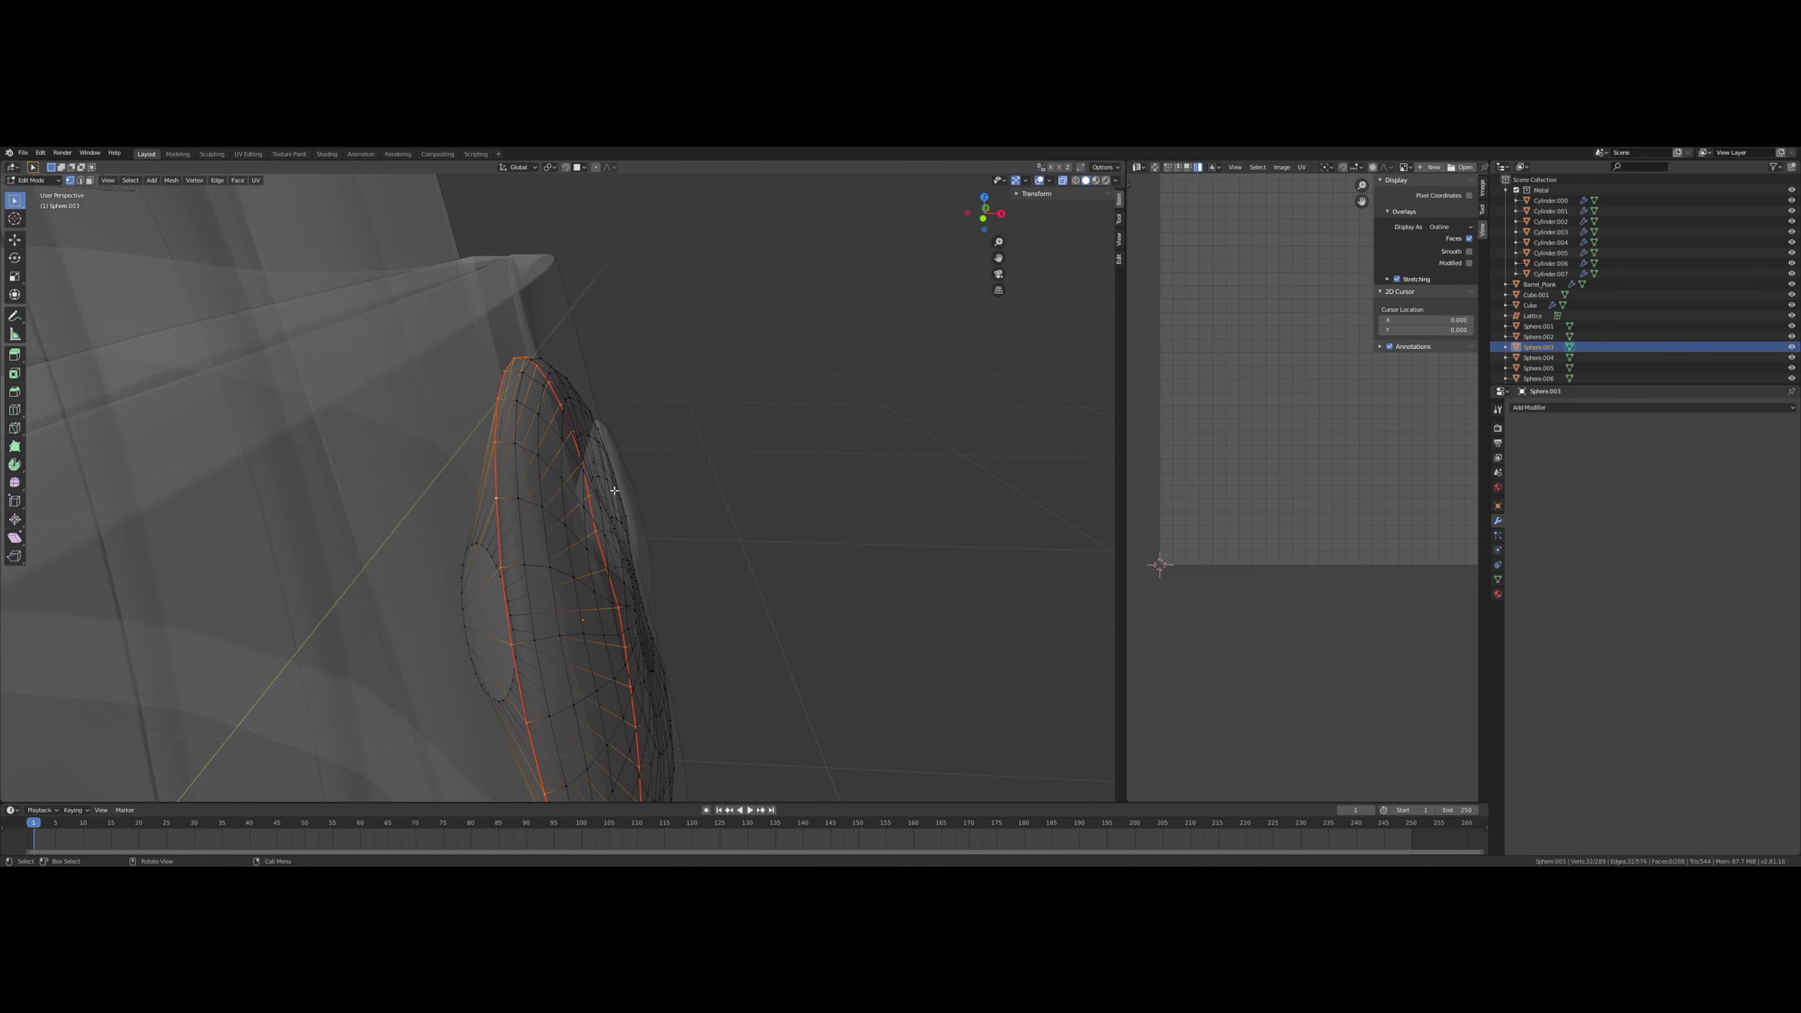
- Unwrap the whole rivet mesh along its seam and check the resulting UV islands
key("a")
key("u")
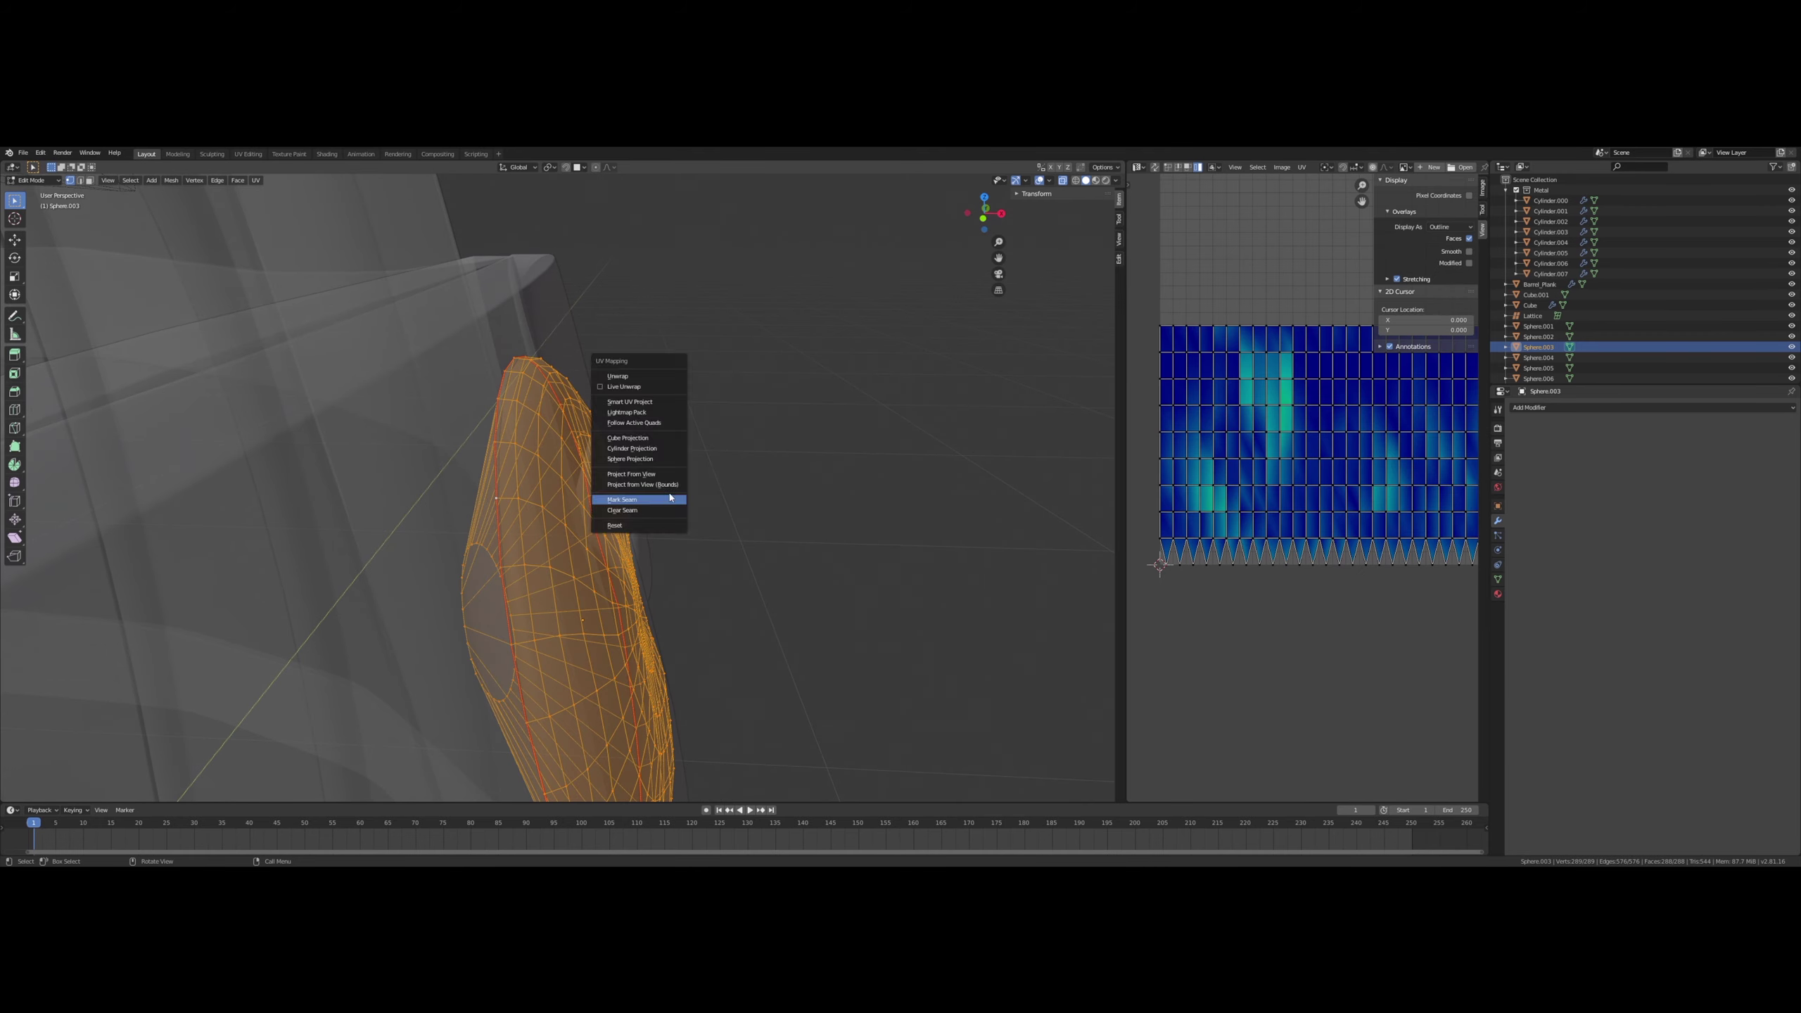
left_click(632, 377)
scroll(1294, 490, "down", 2)
middle_click_drag(1398, 484, 1342, 499)
key("l")
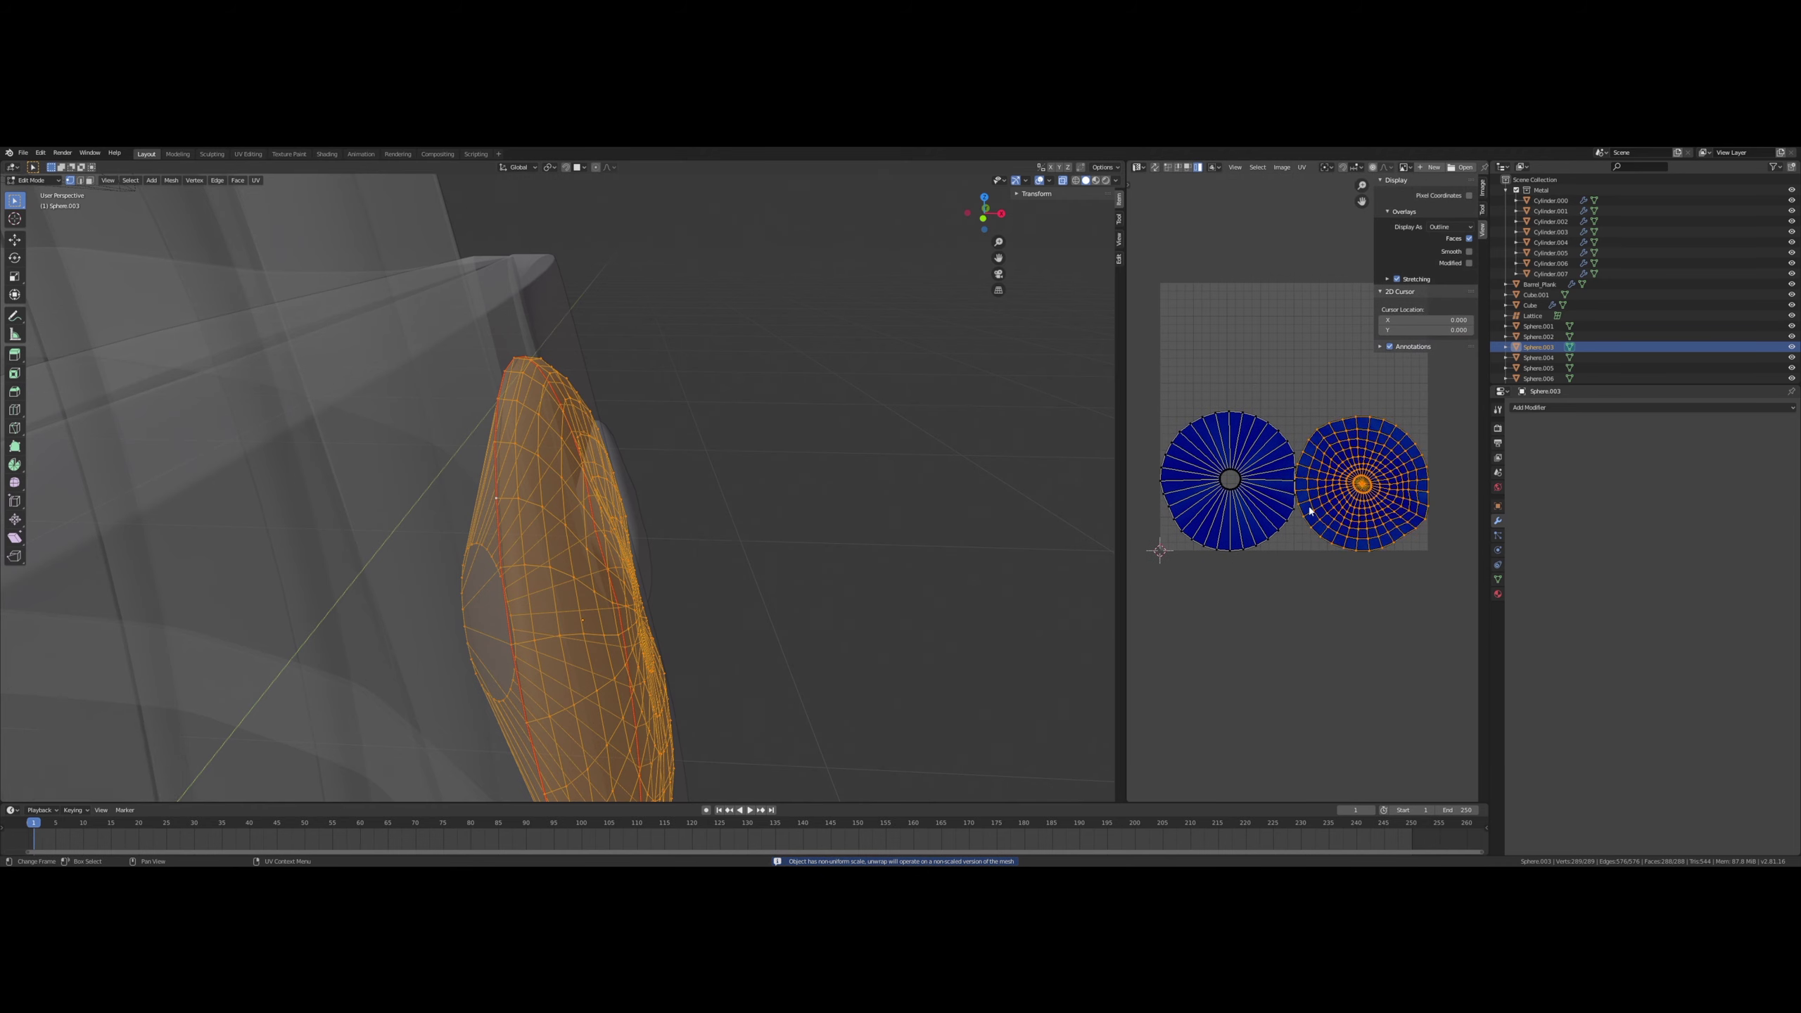
key("g")
key("Escape")
middle_click_drag(702, 432, 656, 425)
key("Tab")
- Mark a seam around the rear rim edge loop of the neighbouring rivet on the same band
left_click(596, 500)
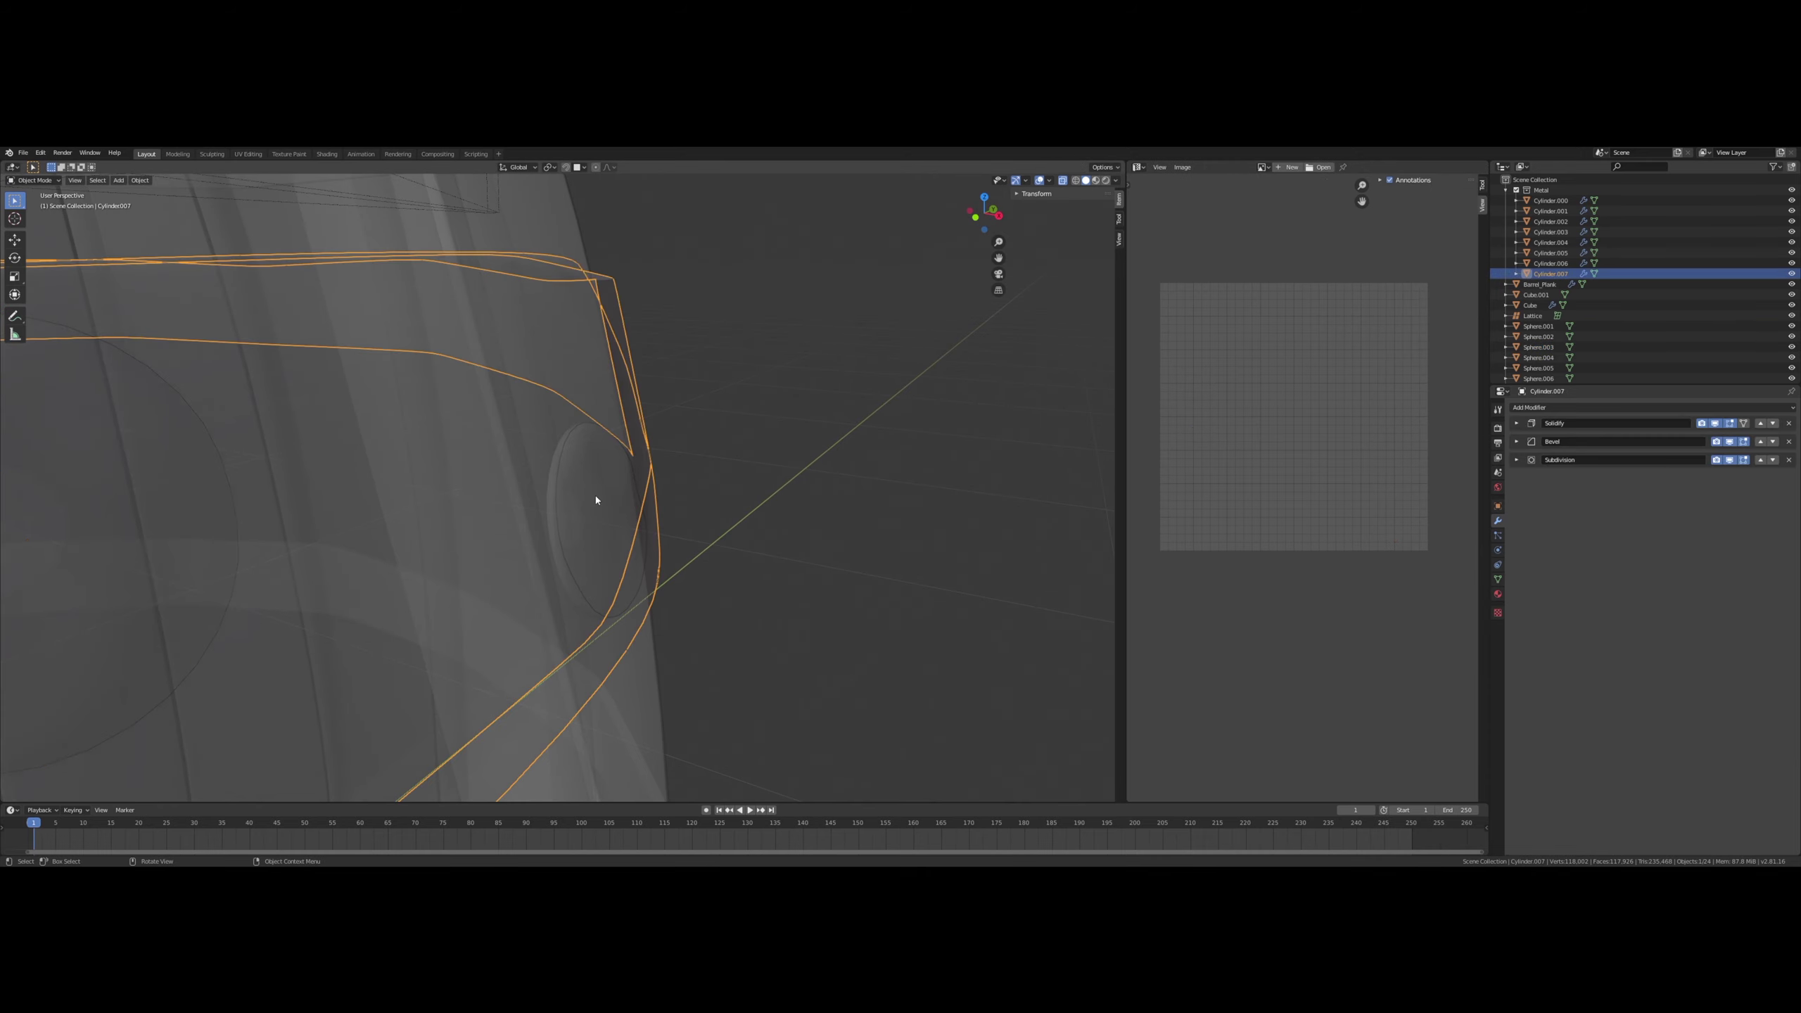
left_click(596, 502)
left_click(587, 514)
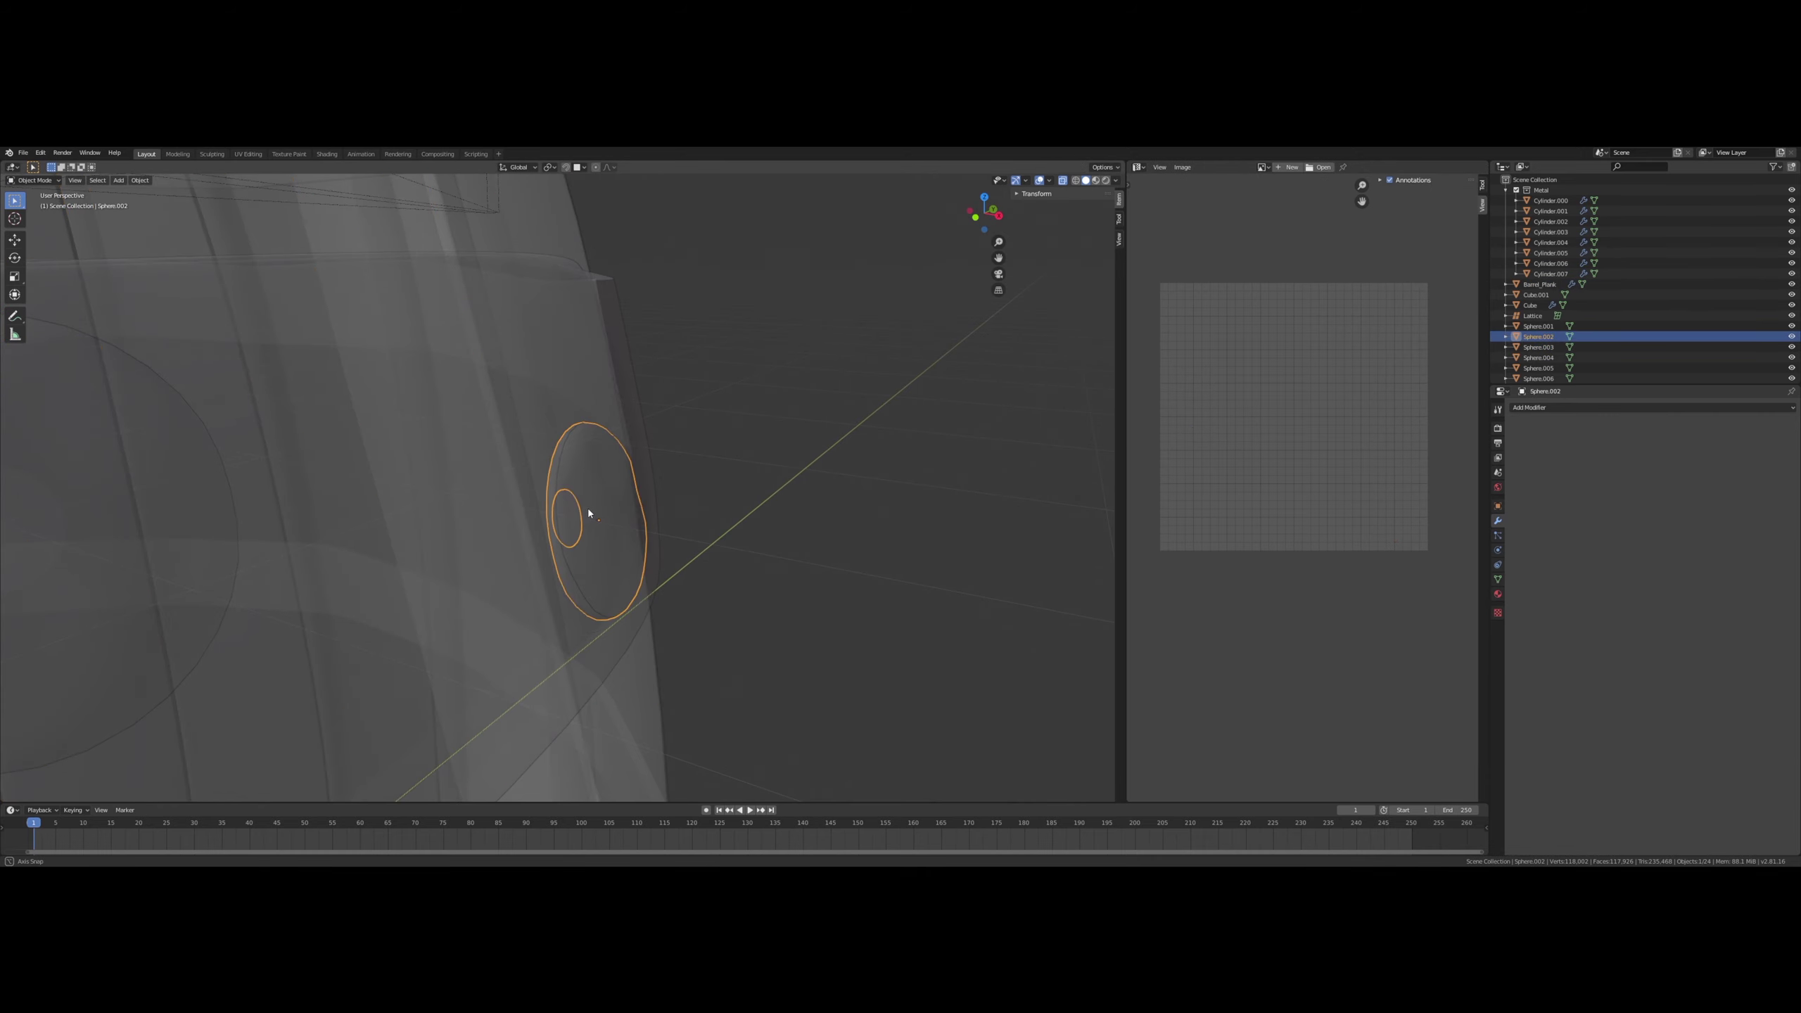
middle_click_drag(588, 506, 623, 508)
key("Tab")
scroll(603, 502, "up", 4)
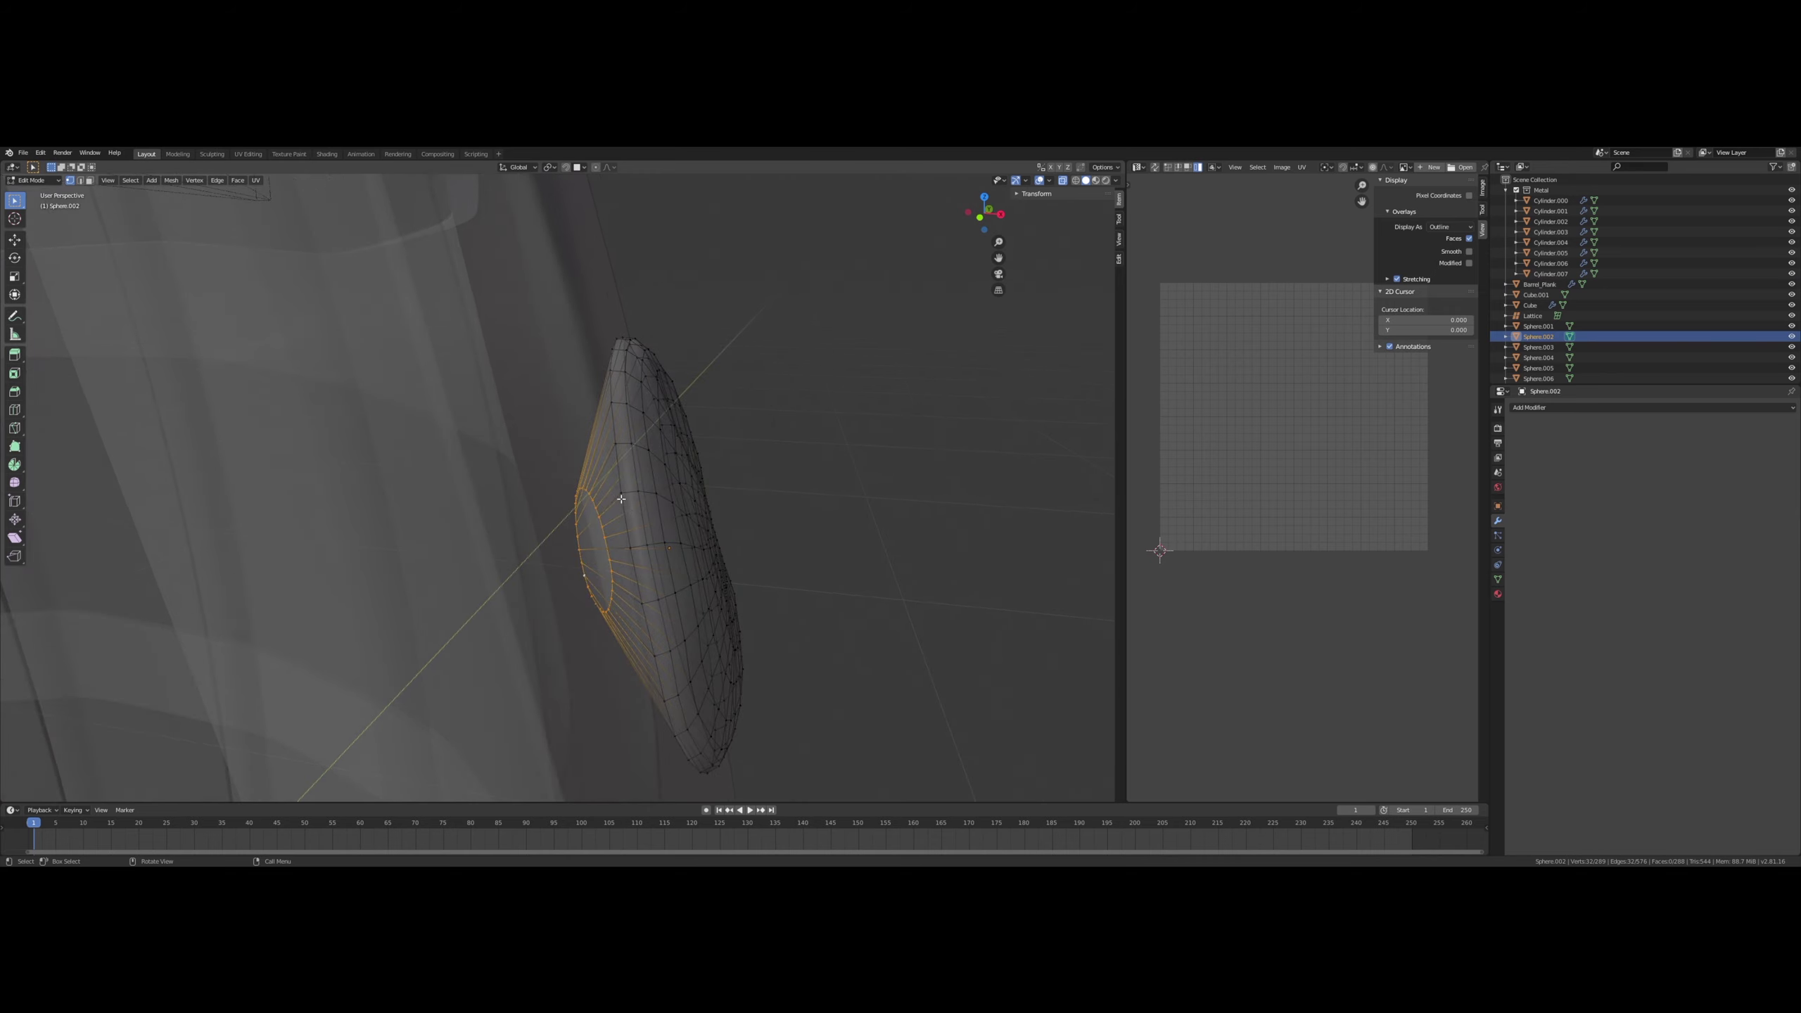
left_click(628, 511, "alt")
left_click(625, 517, "alt")
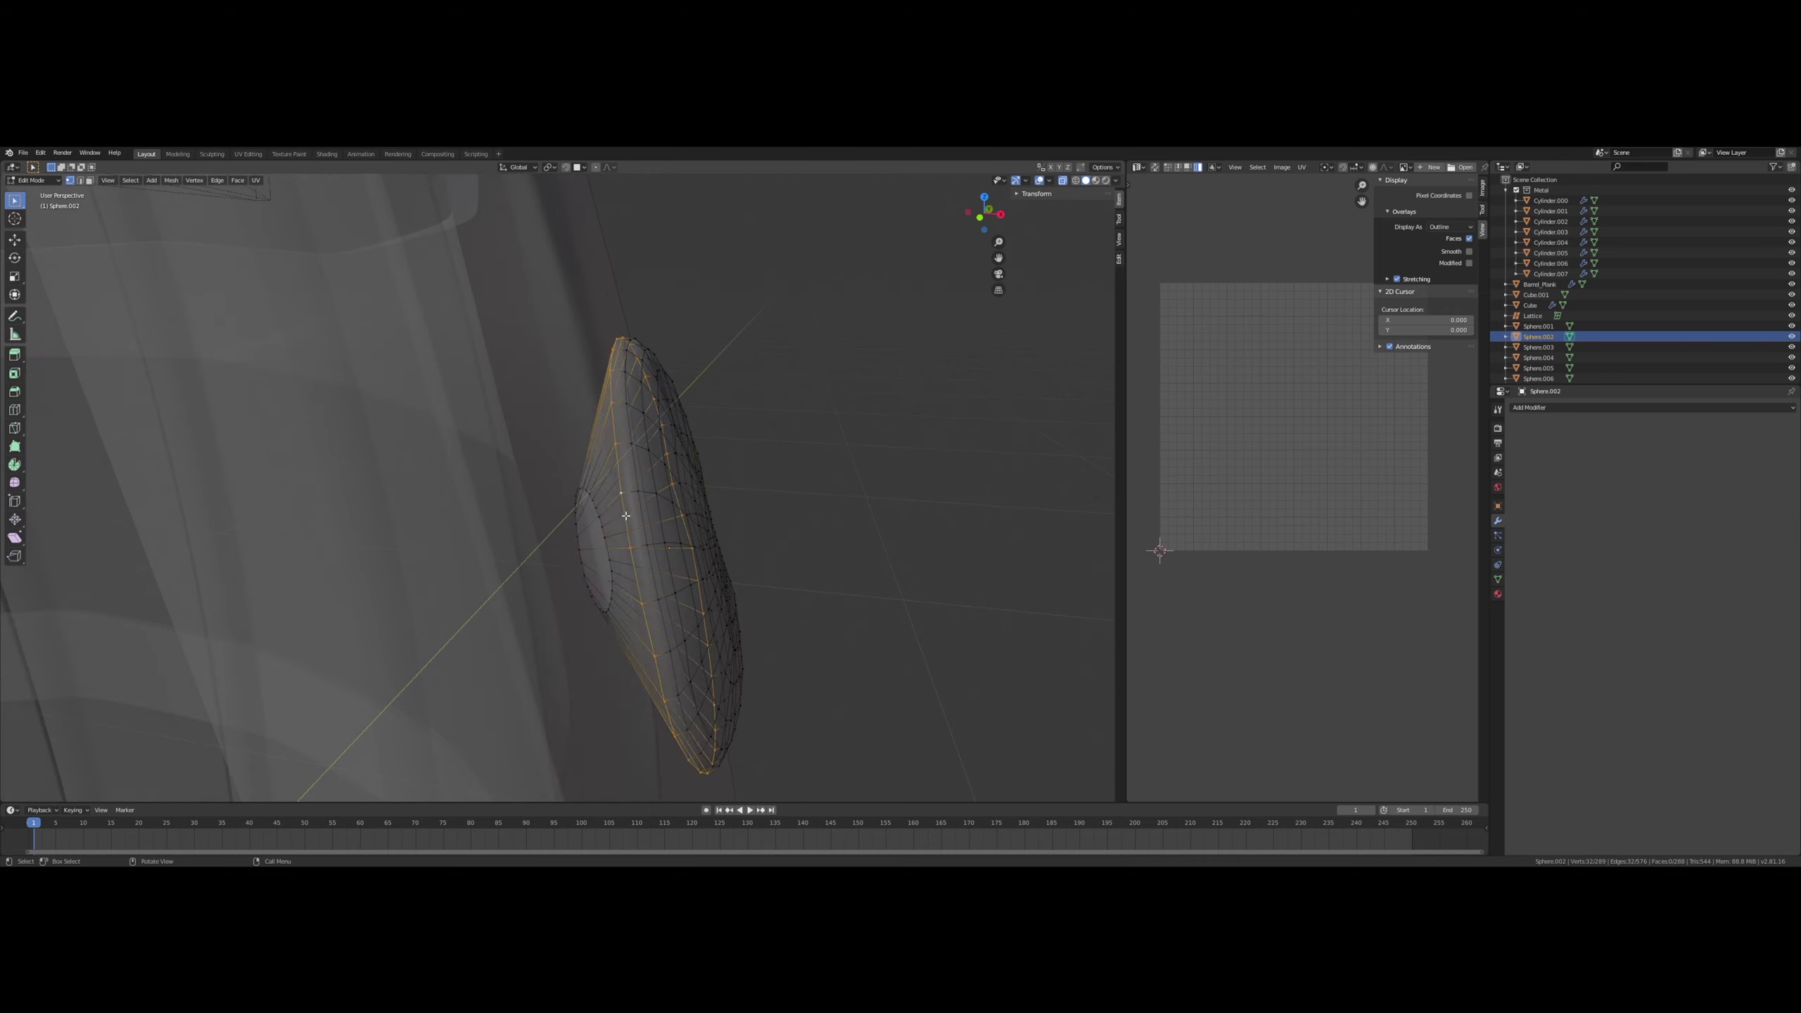
right_click(626, 516)
left_click(594, 640)
middle_click_drag(594, 640, 712, 545)
key("Tab")
left_click(701, 526)
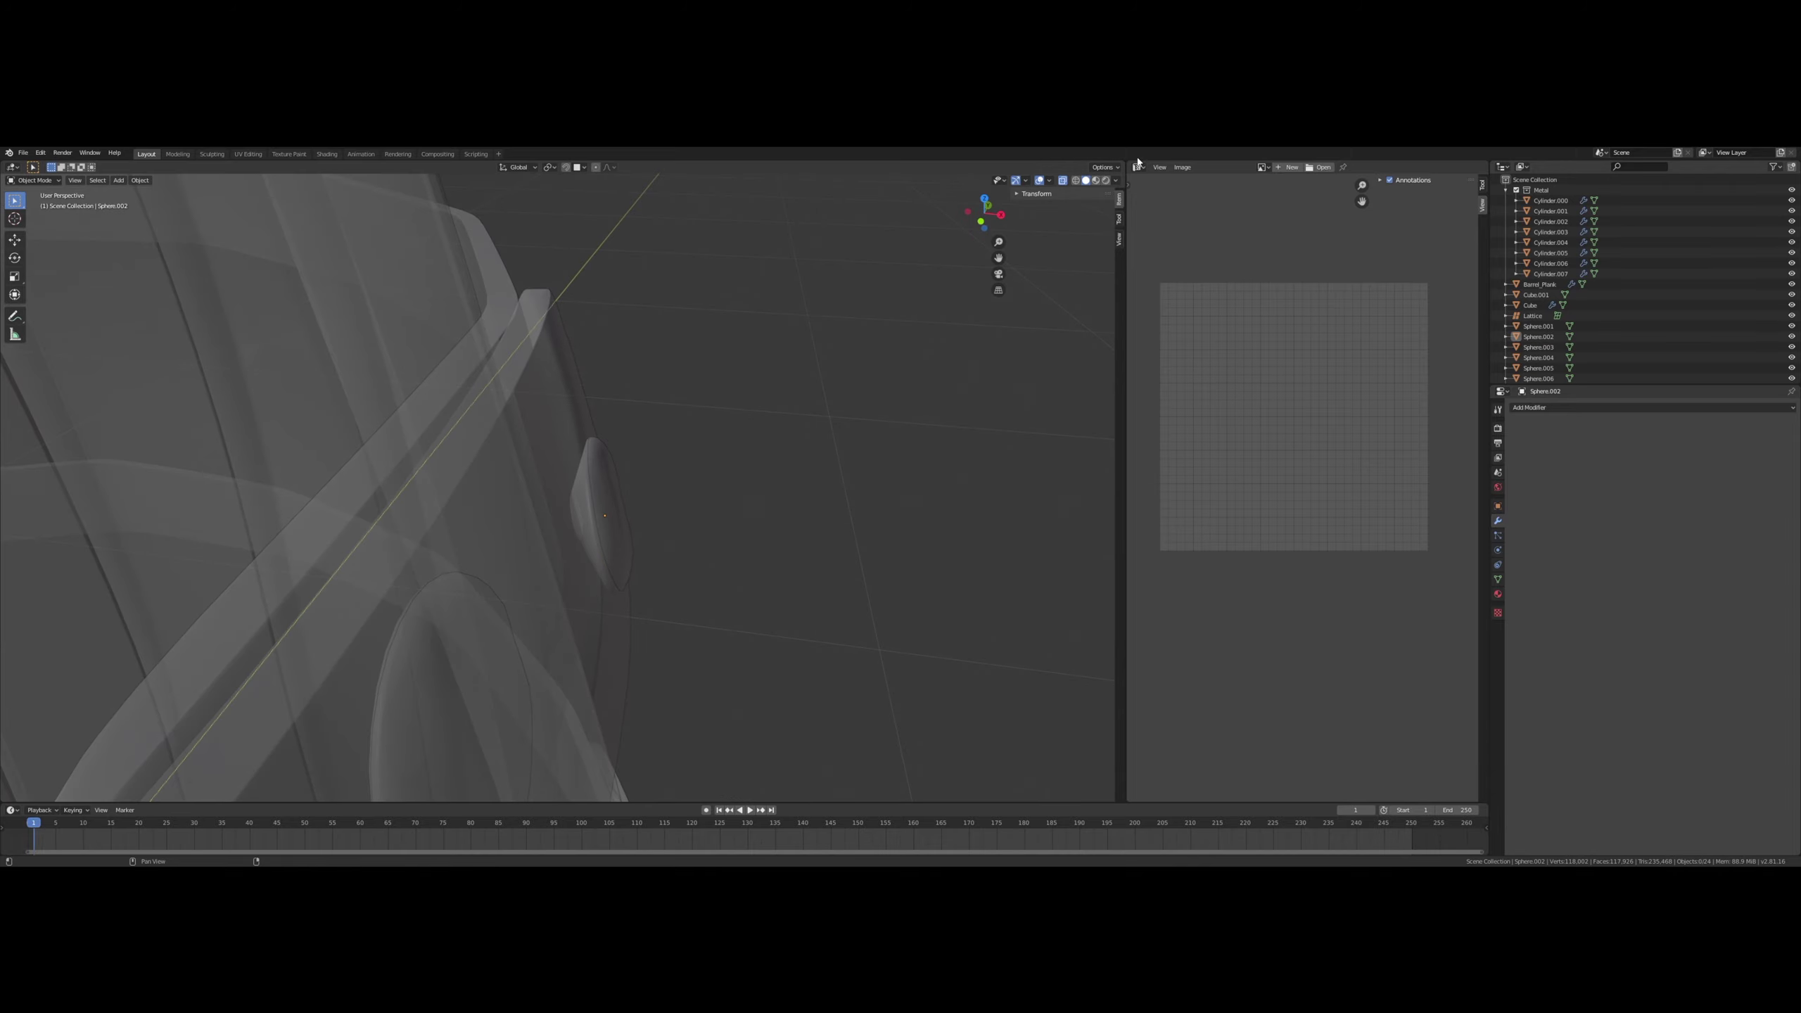
- Turn off X-ray shading and inspect the riveted overlaps on the barrel's upper bands
left_click(1062, 180)
scroll(557, 470, "down", 2)
scroll(557, 470, "down", 4)
middle_click_drag(556, 471, 679, 427)
middle_click_drag(631, 489, 582, 493, "shift")
scroll(583, 493, "down", 4)
middle_click_drag(783, 416, 695, 420)
middle_click_drag(887, 560, 676, 436, "shift")
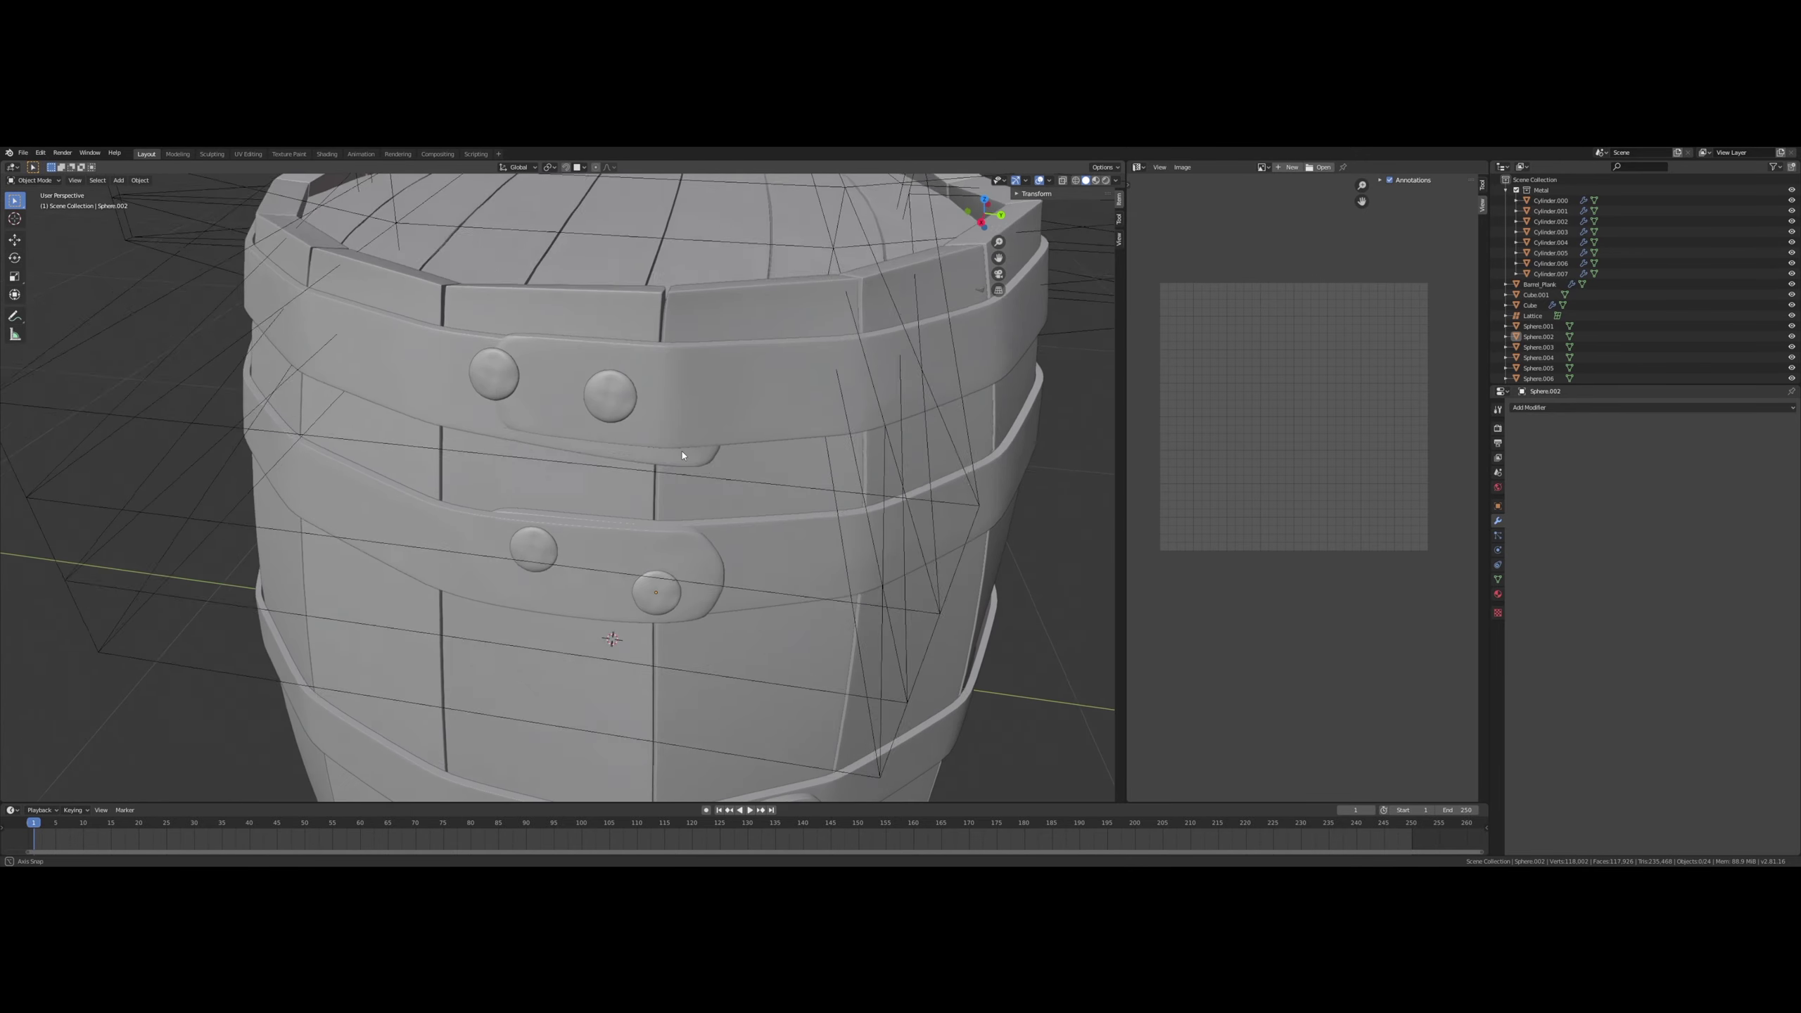
middle_click_drag(702, 454, 725, 466)
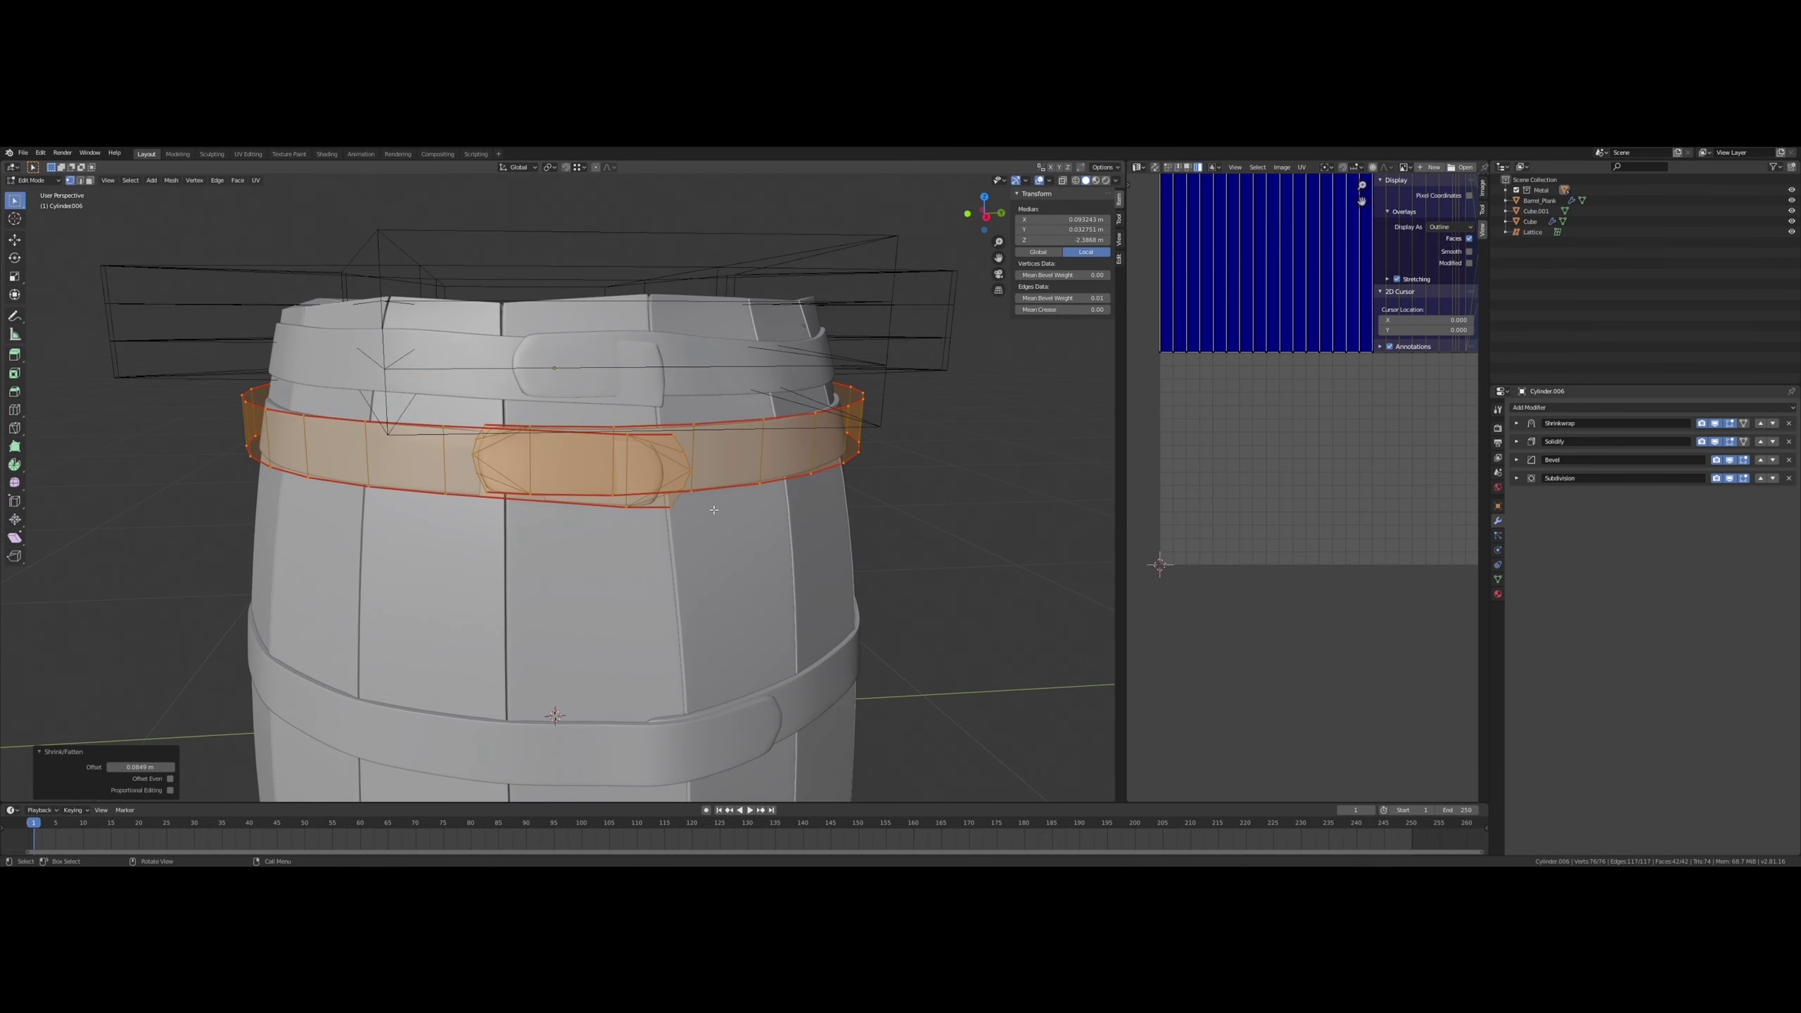
- Apply the Shrinkwrap modifier of the second band from the top in Object Mode
key("Tab")
middle_click_drag(714, 510, 654, 471)
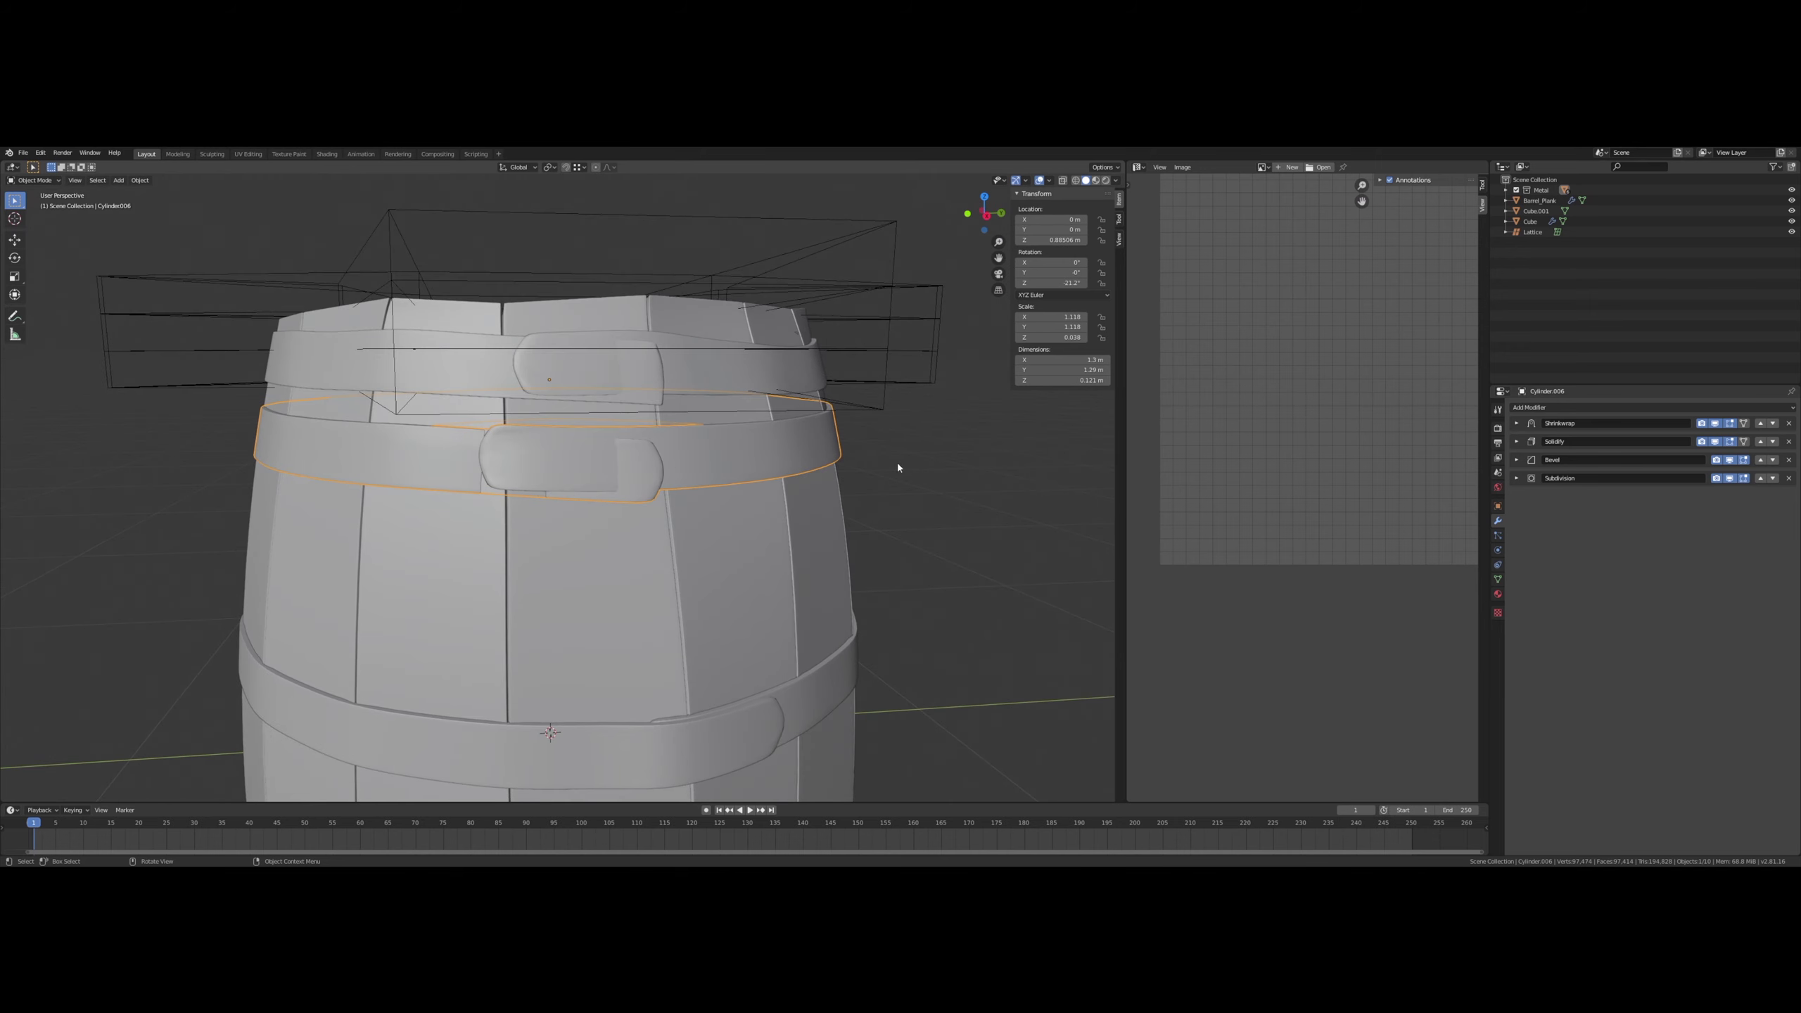
left_click(1517, 423)
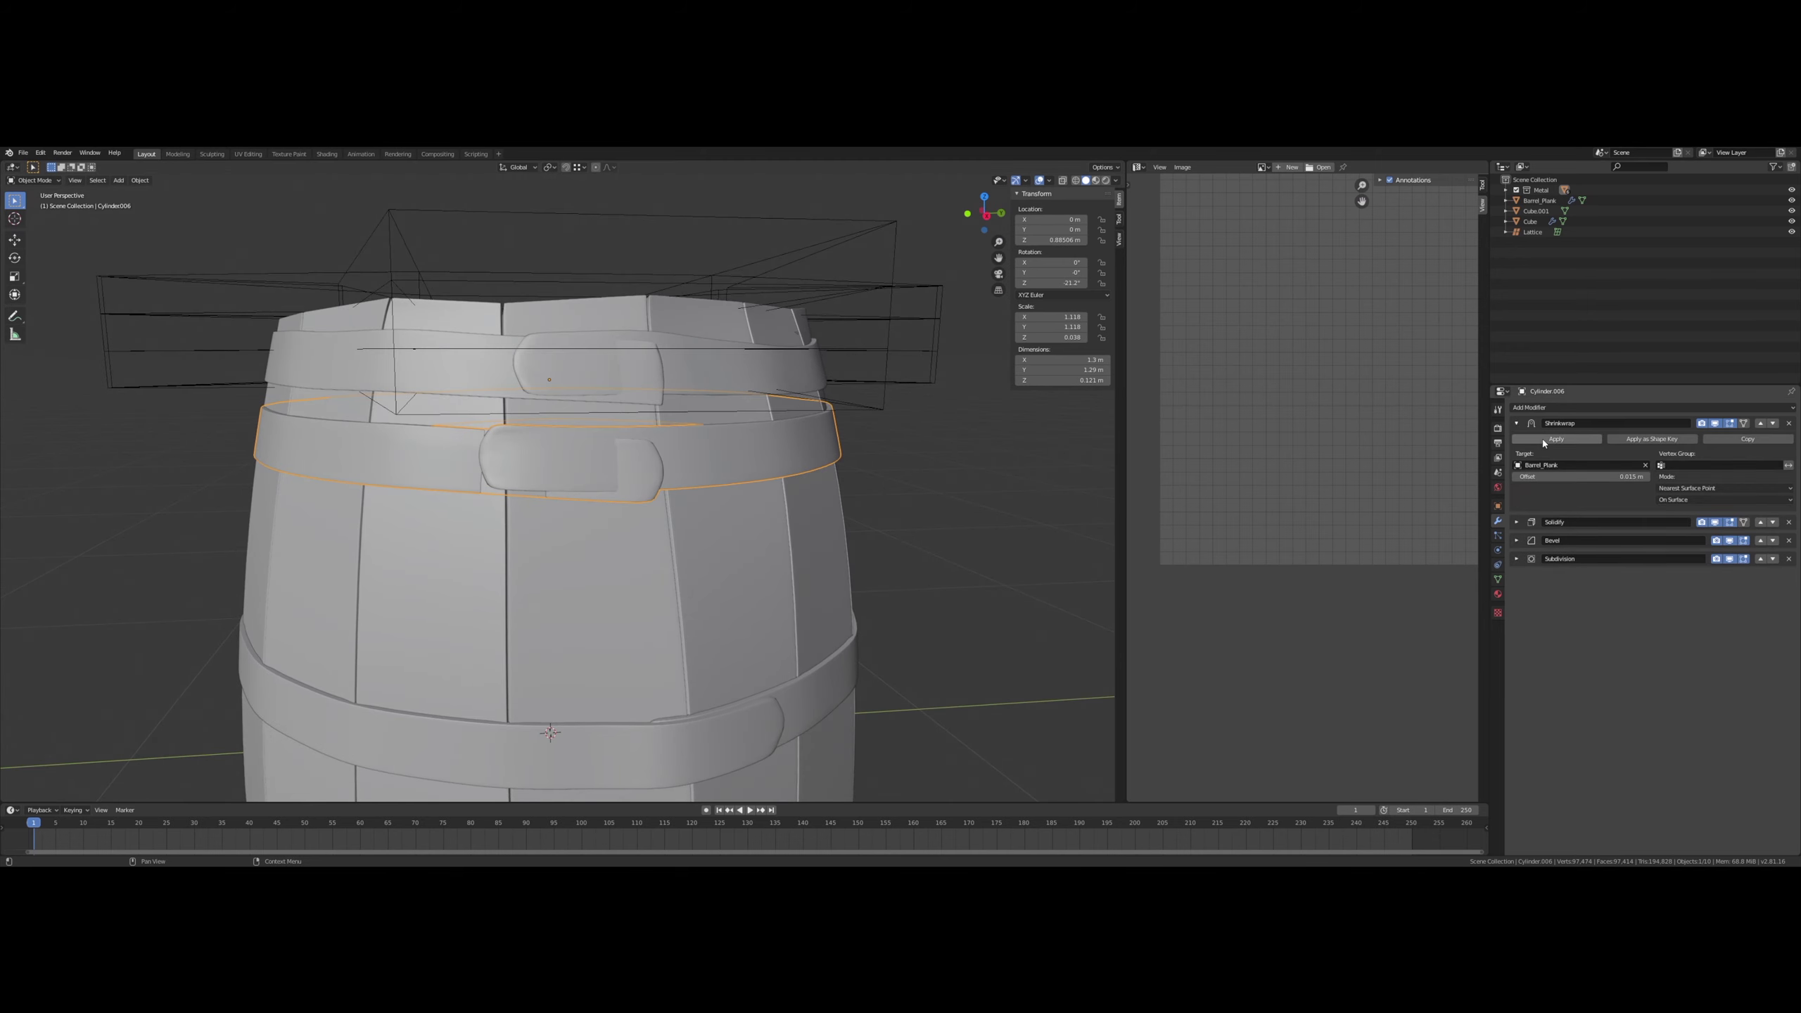
left_click(1542, 441)
- Move the vertices of the band's inner overlapping end outward about 0.04 m along X, selecting them through the mesh with X-ray
middle_click_drag(780, 454, 744, 446)
scroll(666, 447, "up", 2)
key("Tab")
left_click(1064, 180)
middle_click_drag(823, 330, 758, 398)
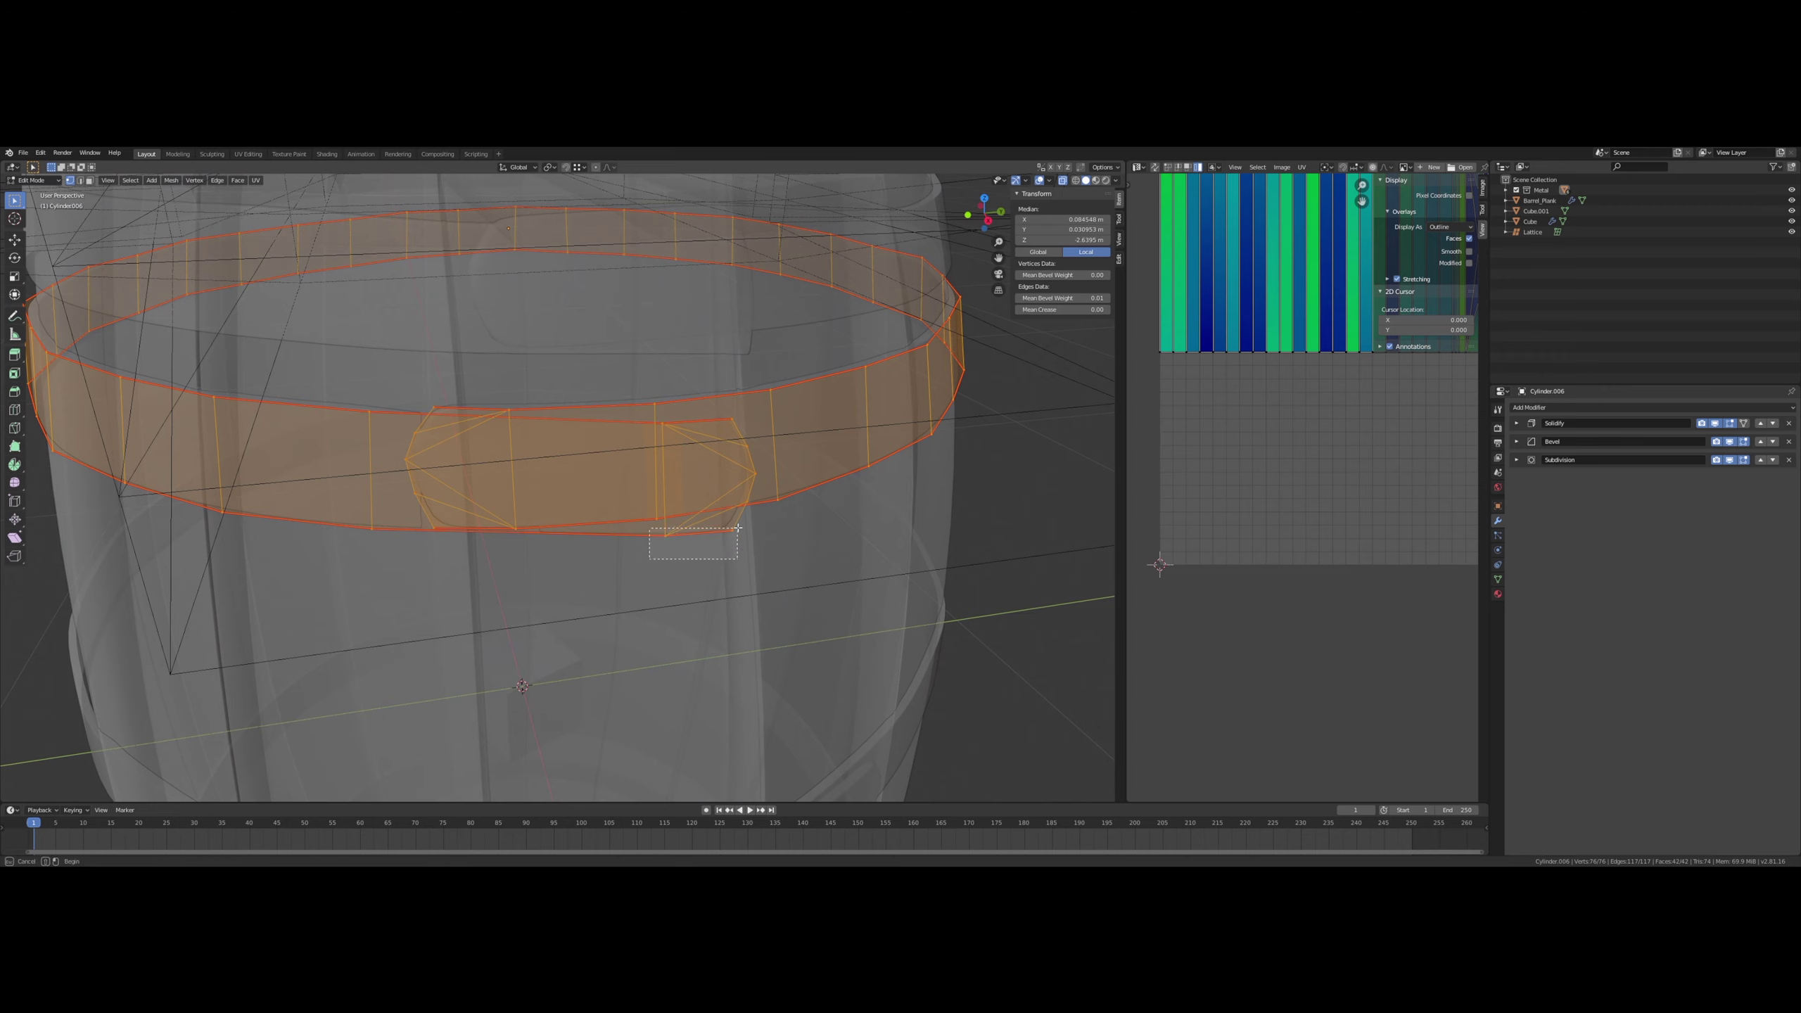
left_click_drag(737, 527, 760, 417)
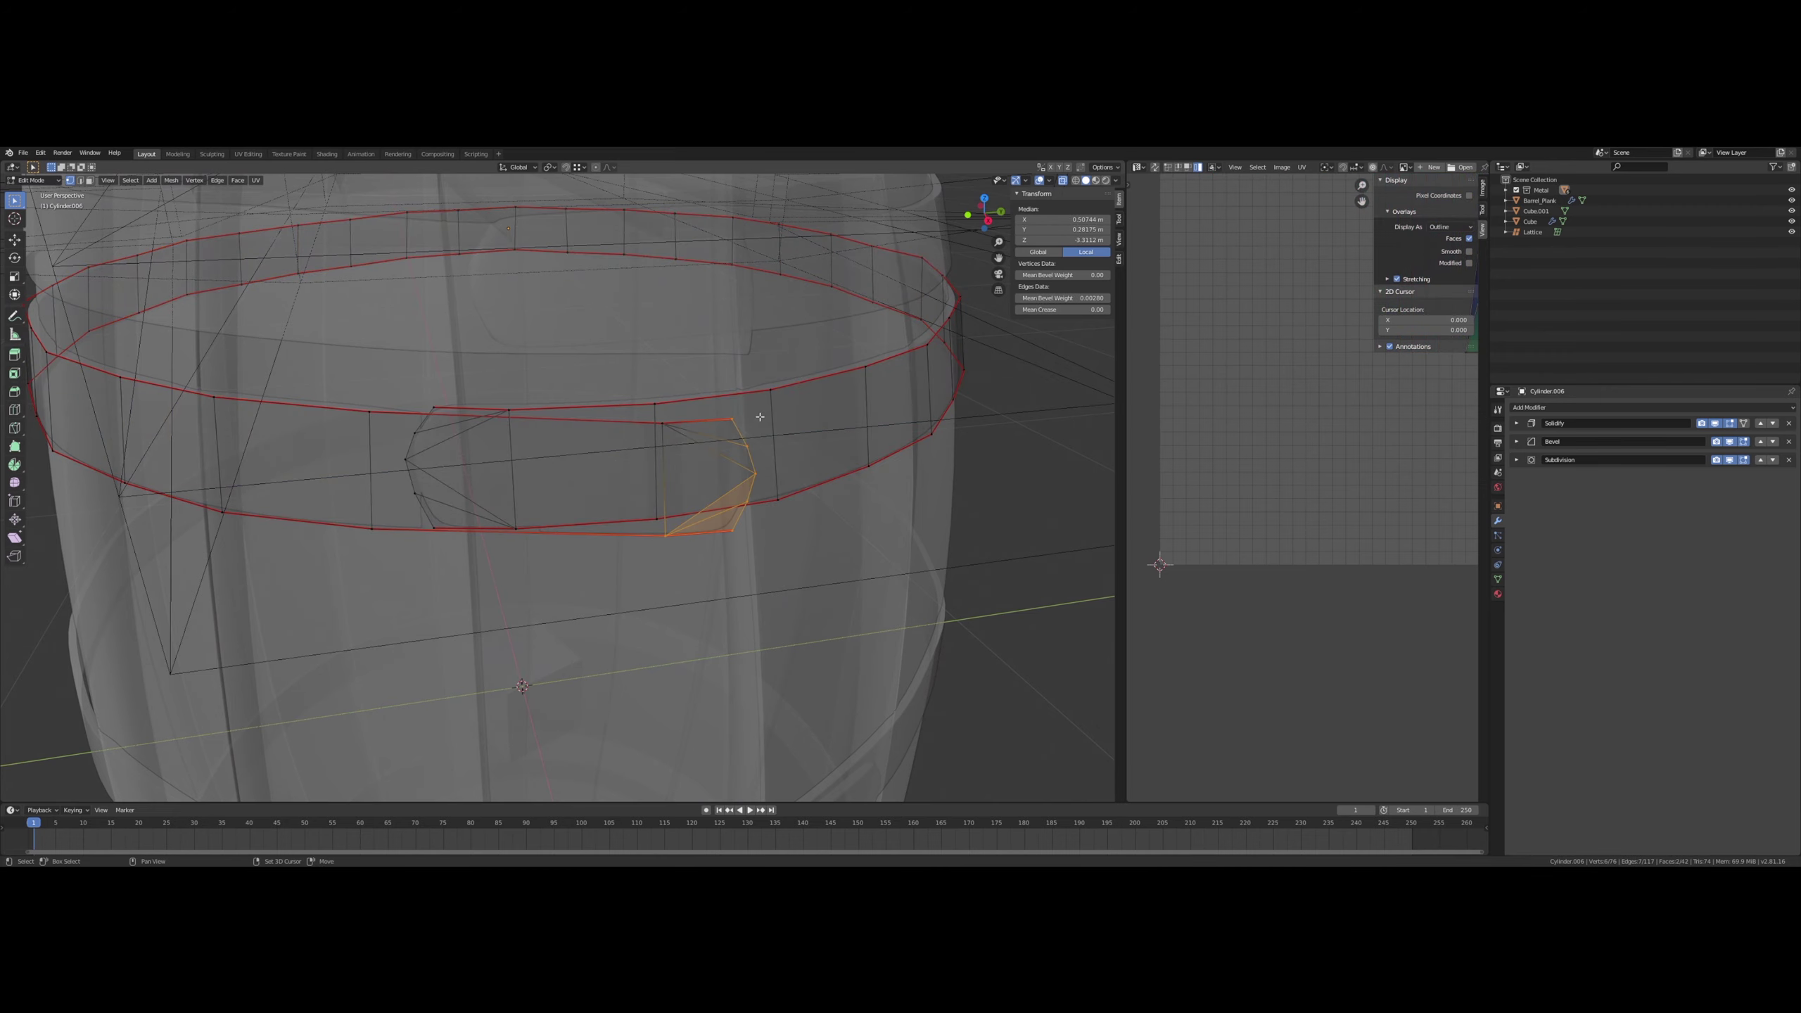
left_click(641, 436, "shift")
middle_click_drag(518, 423, 402, 442)
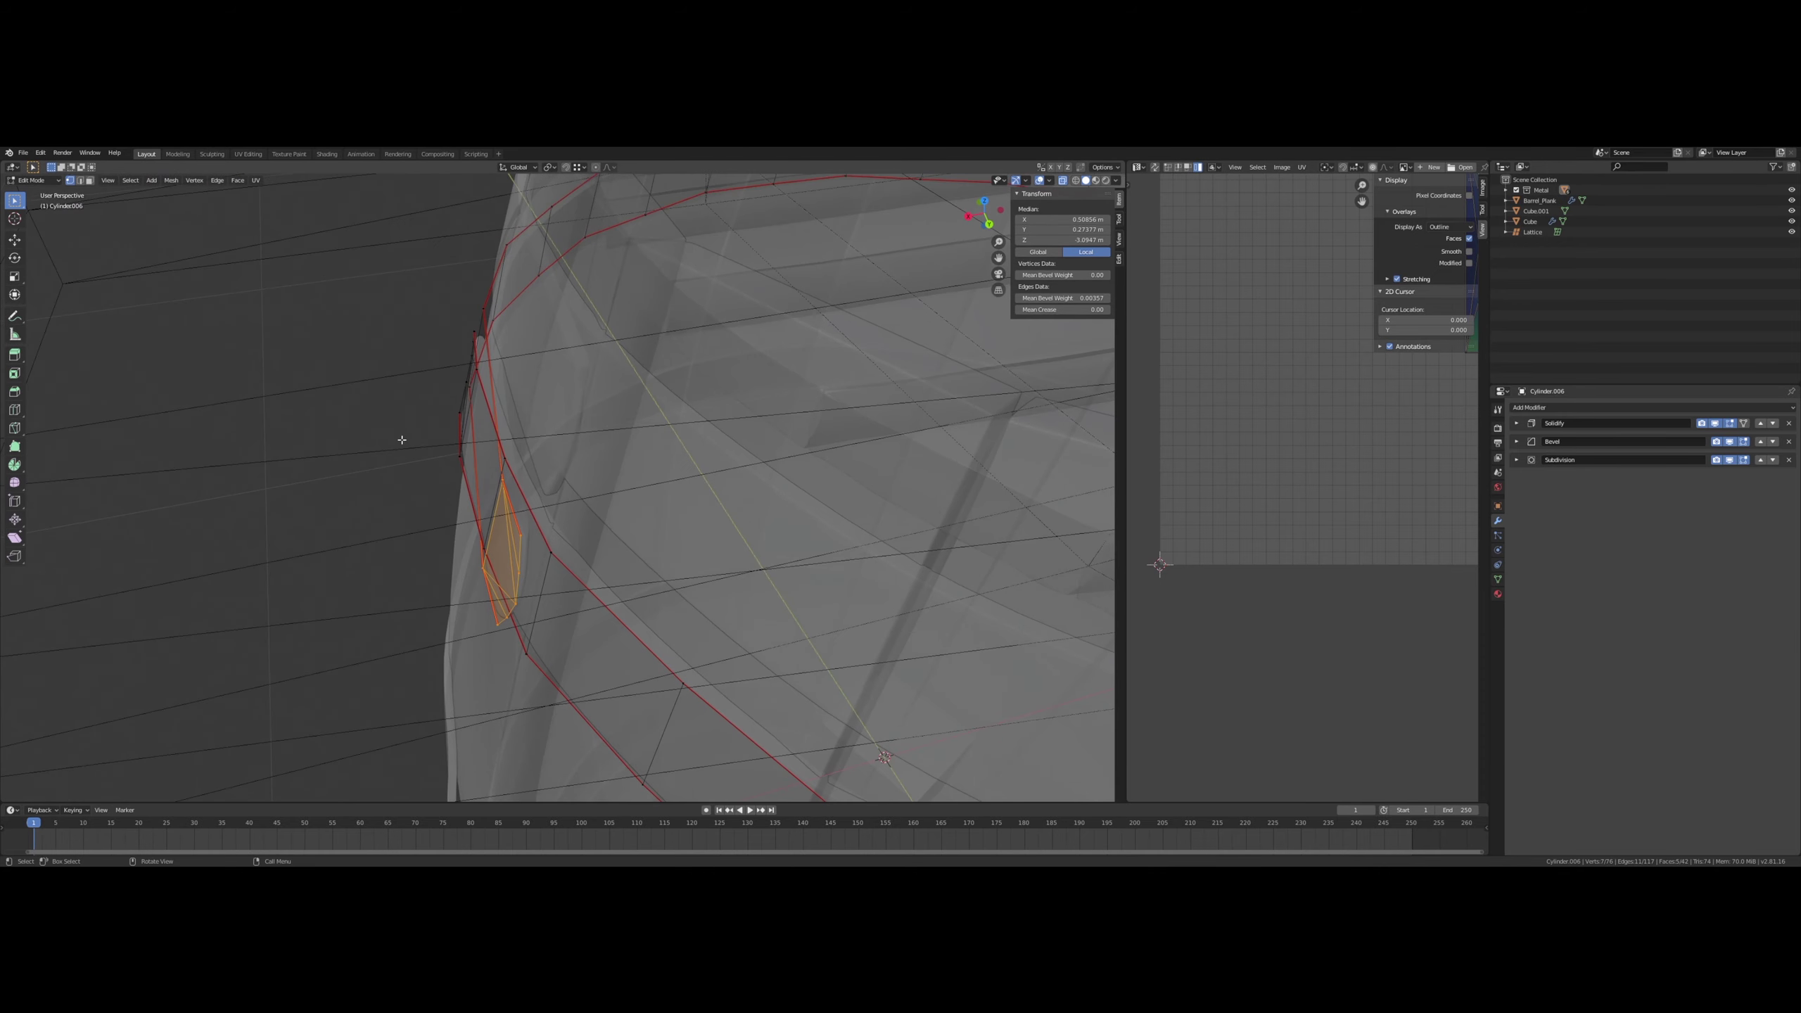
key("g")
key("y")
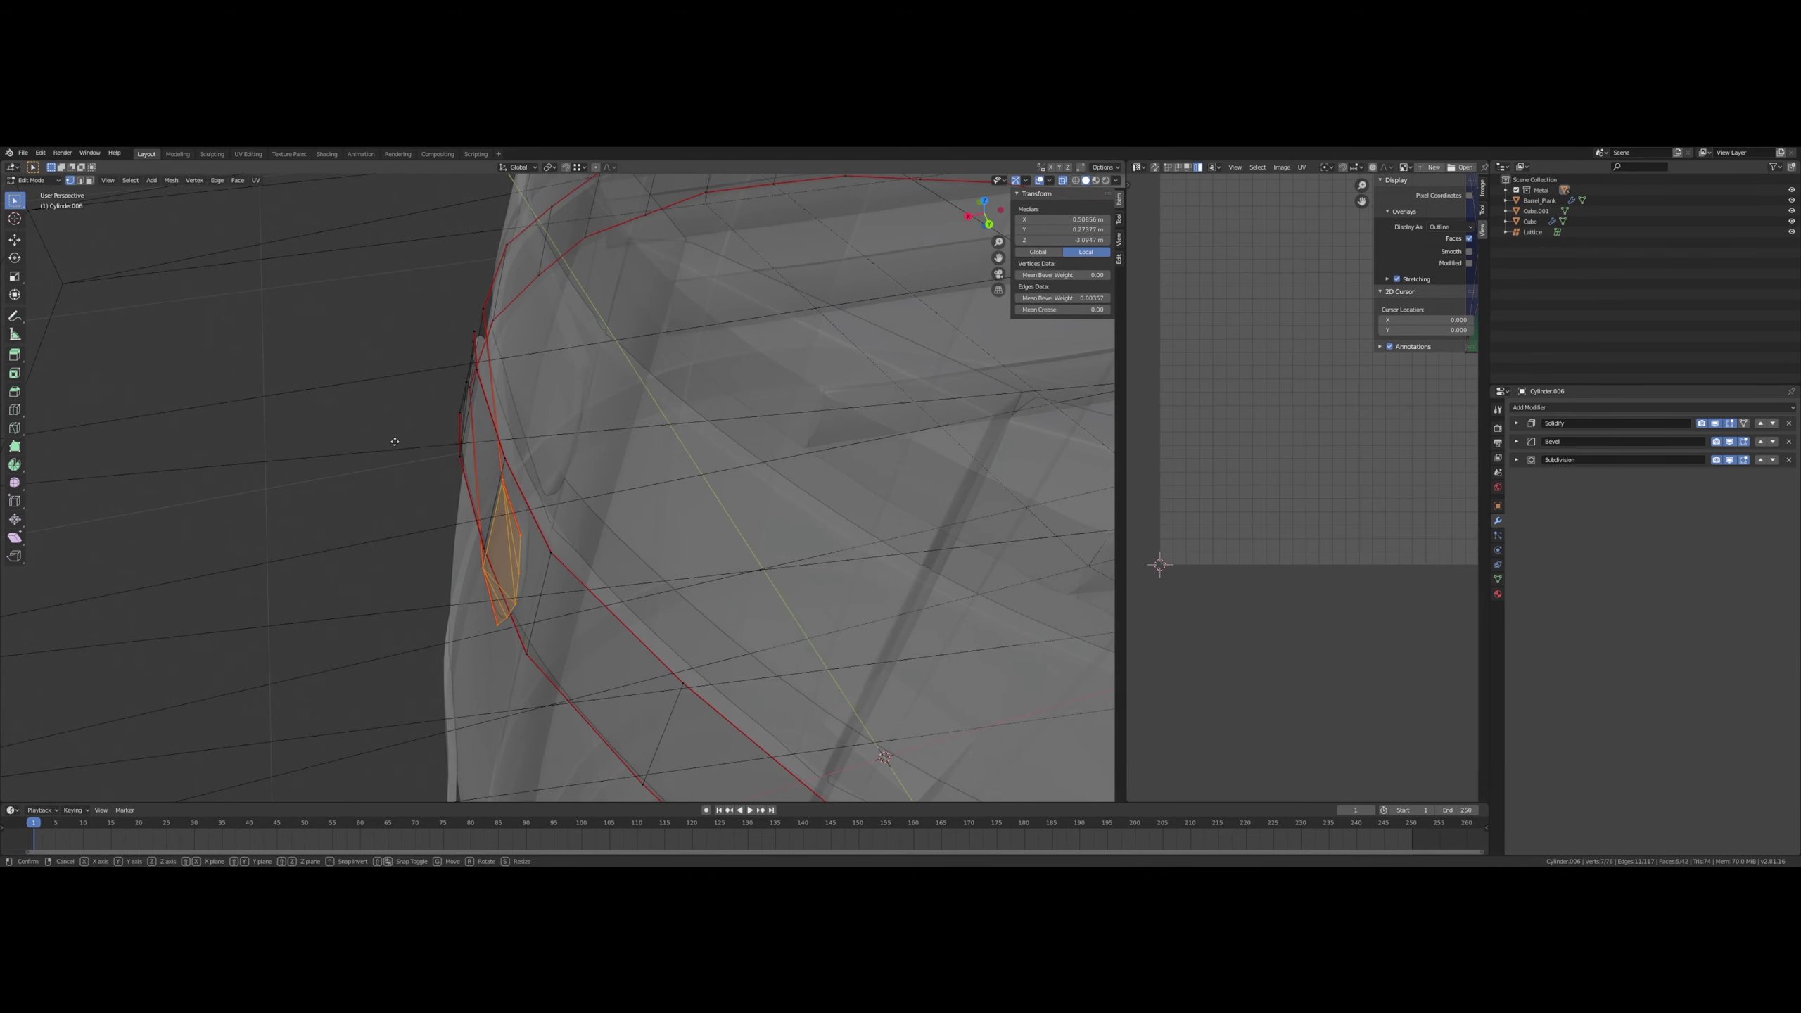
key("x")
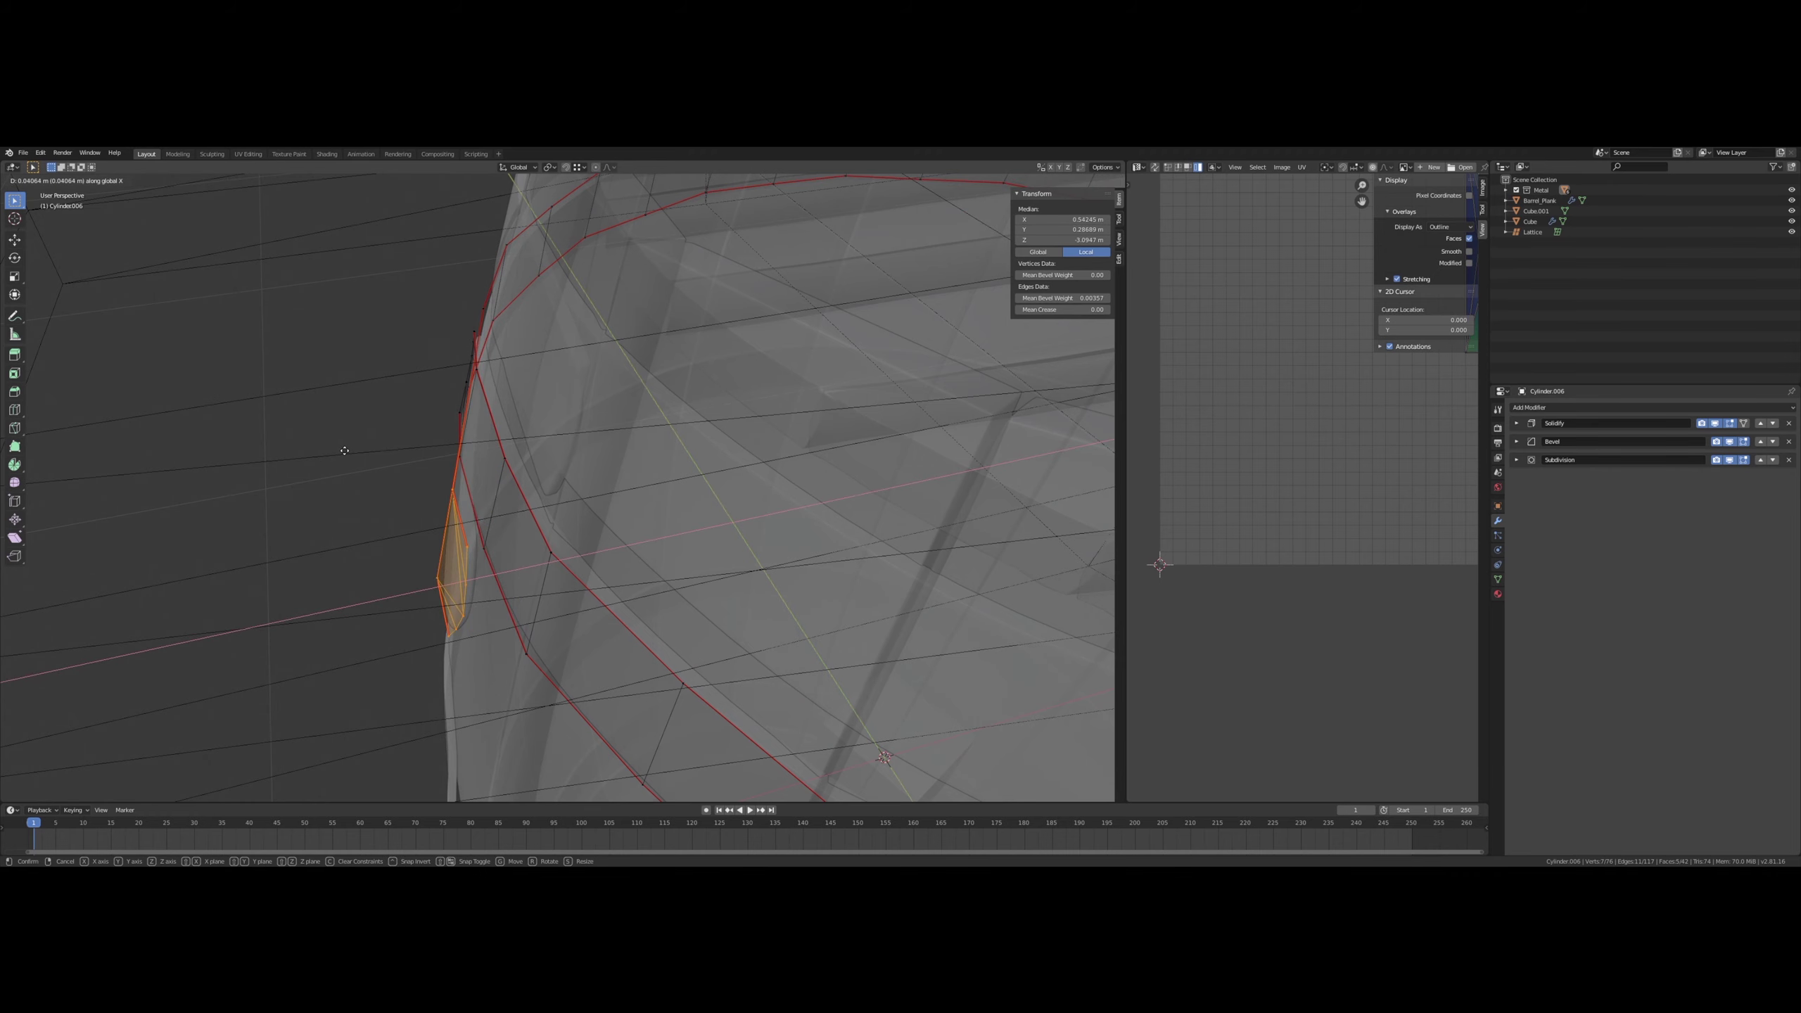
left_click(342, 447)
middle_click_drag(342, 447, 484, 408)
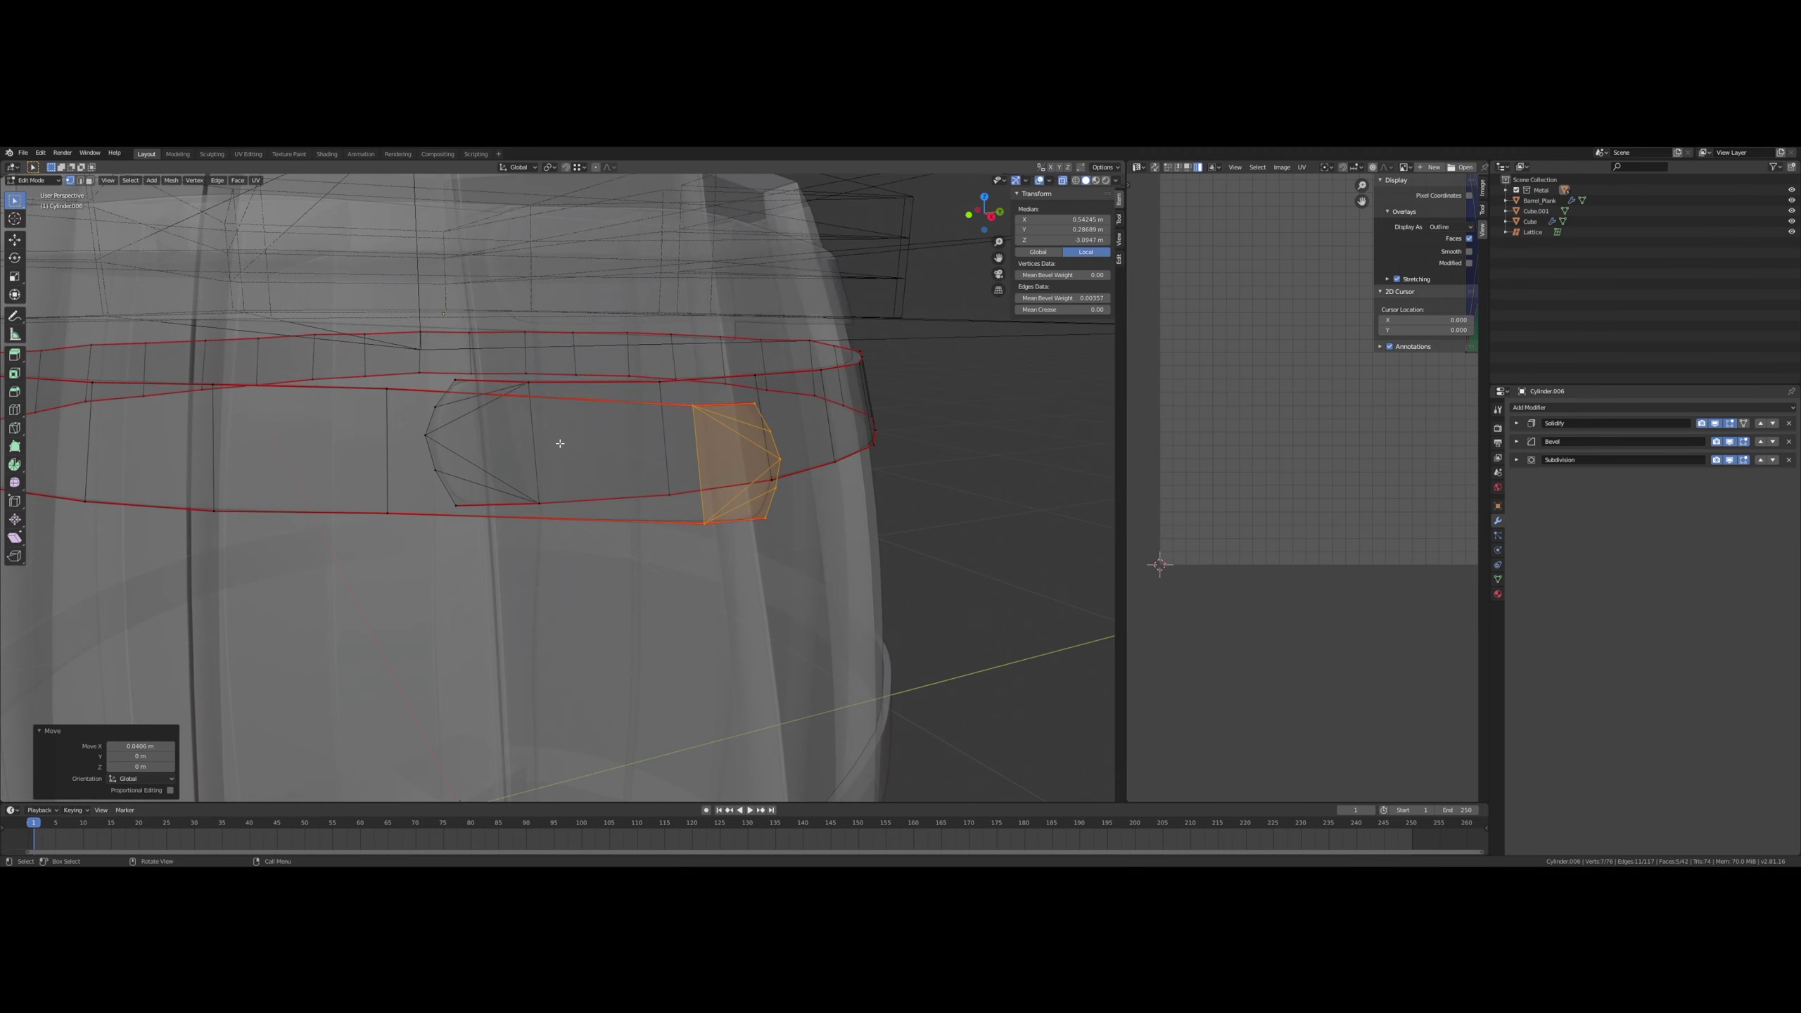
- Move the vertical edge in the middle of the band's overlap outward about 0.02 m along X in edge select mode
scroll(585, 410, "up", 1)
left_click(583, 410)
right_click(582, 410)
middle_click_drag(581, 414, 570, 446)
left_click(489, 482)
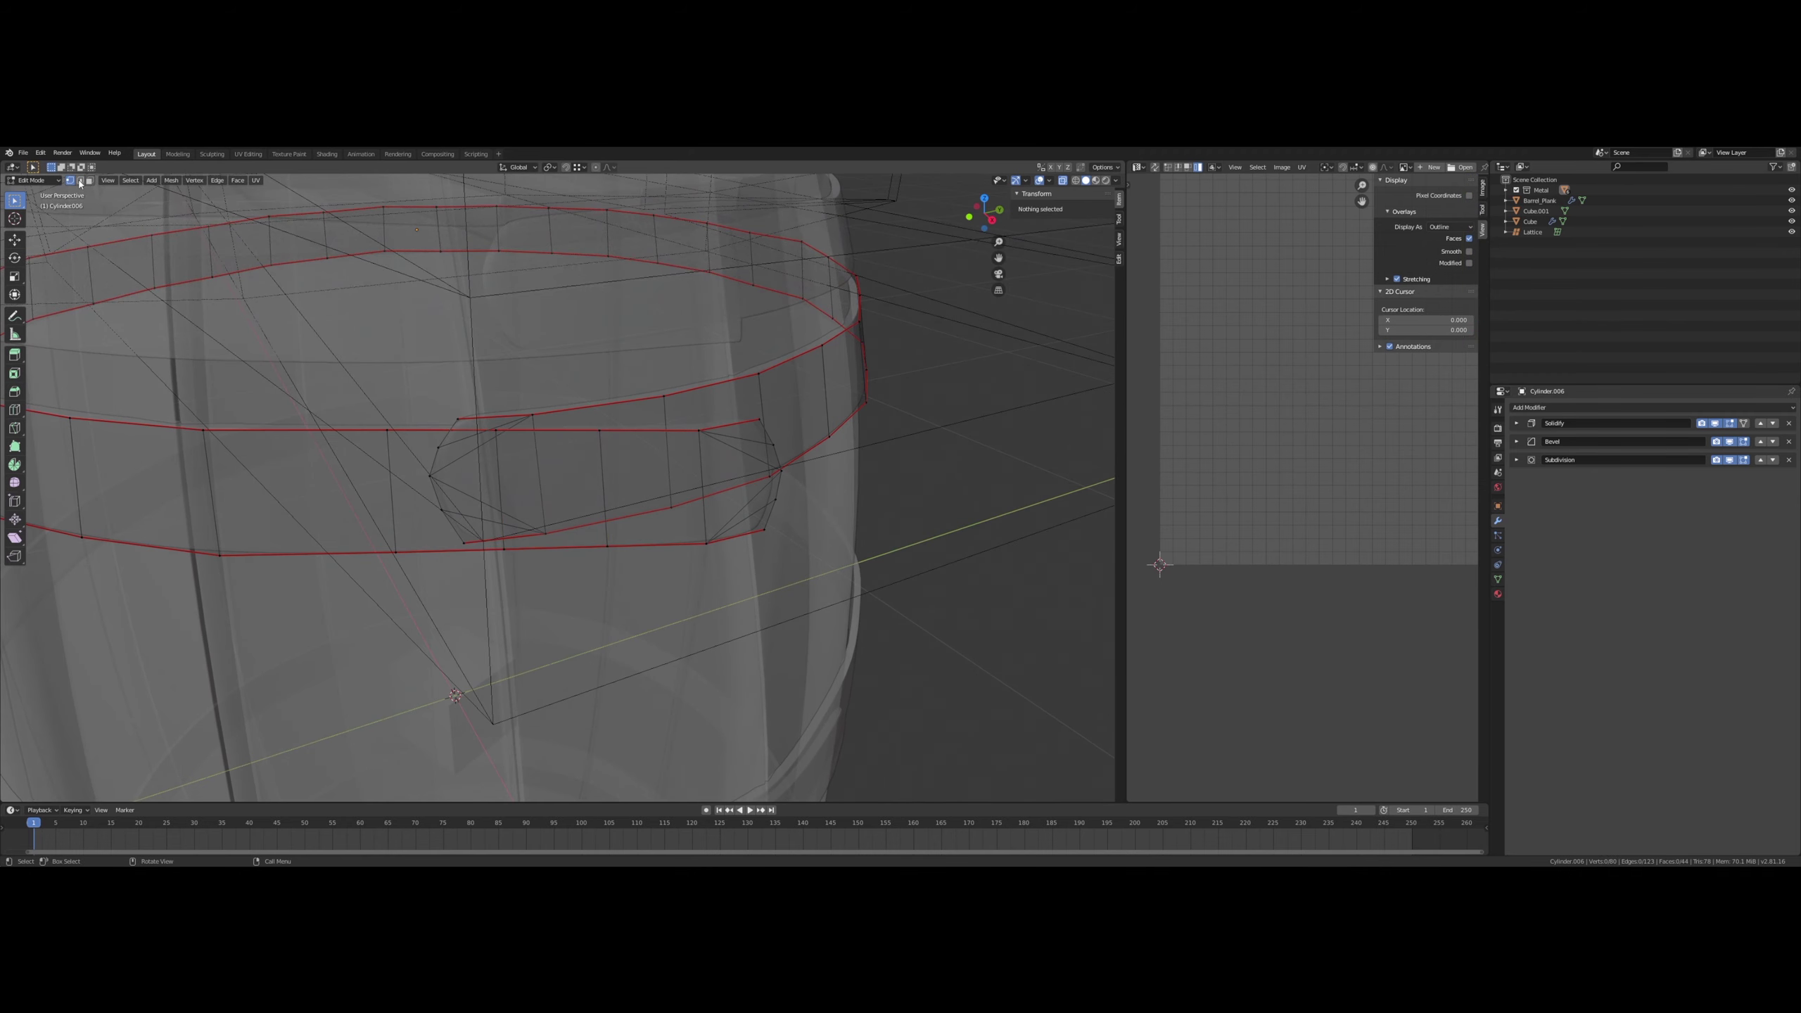
left_click(503, 488)
middle_click_drag(503, 488, 400, 500)
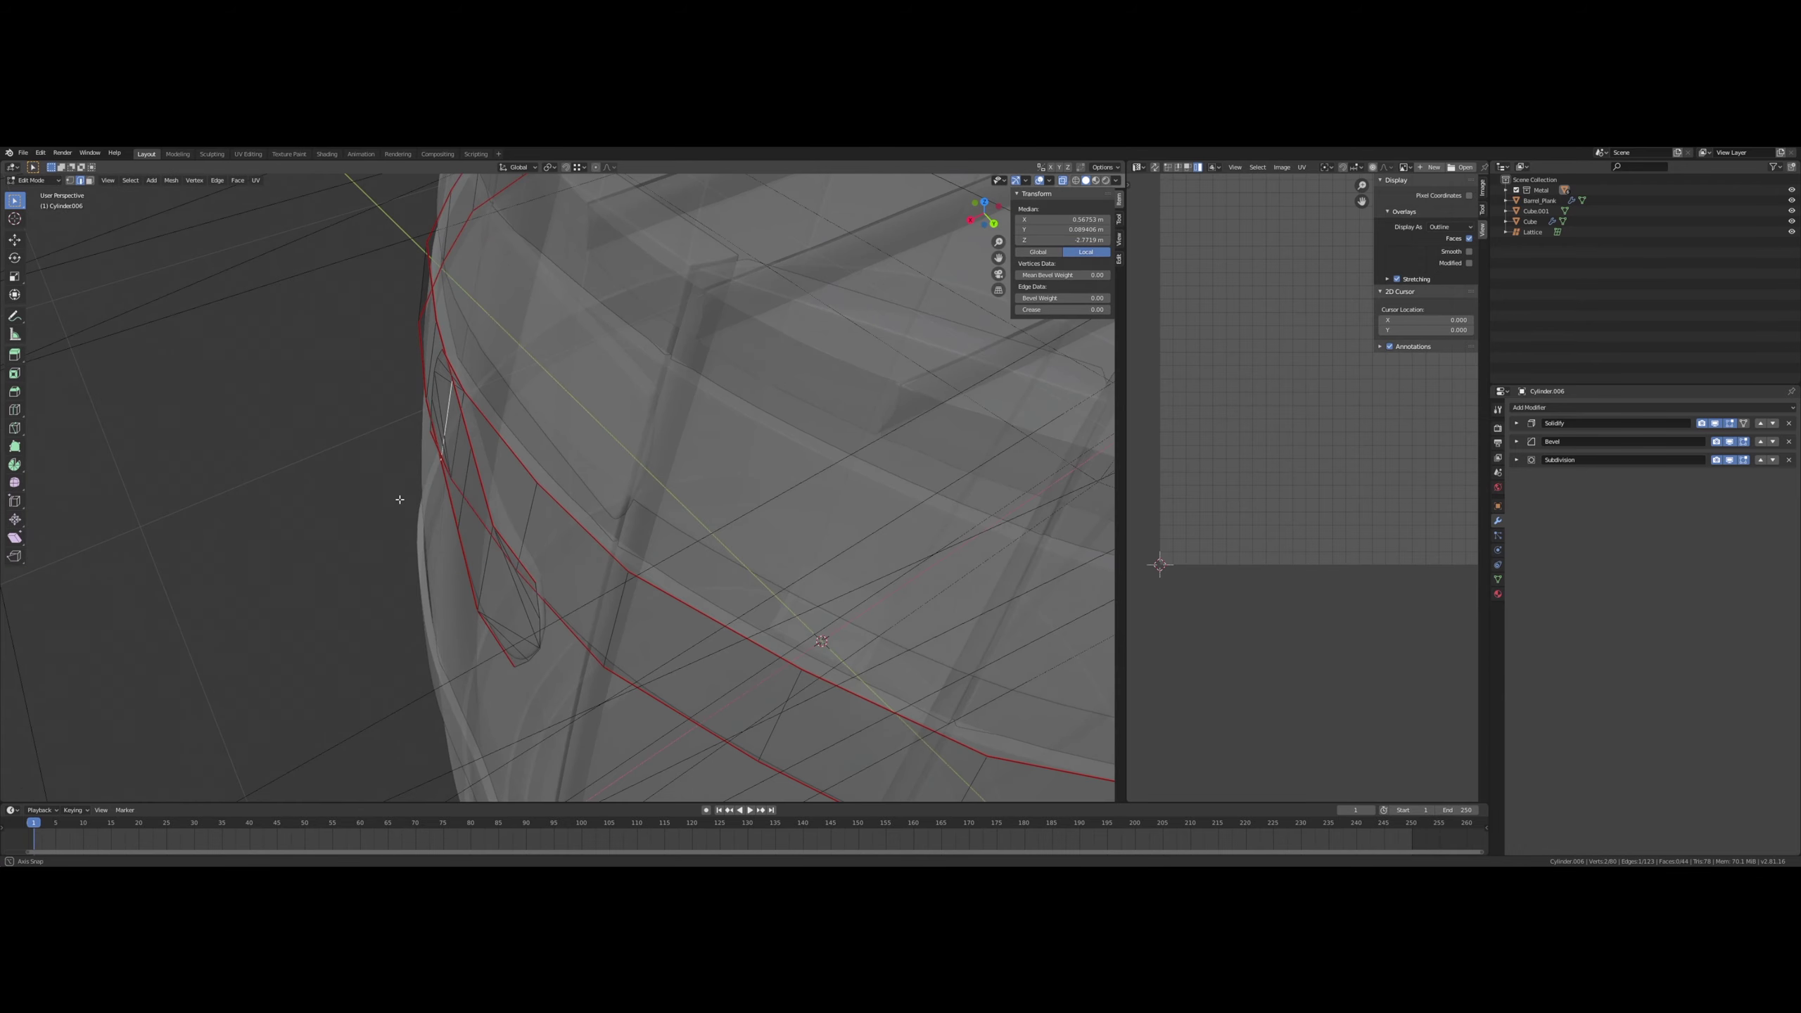
key("g")
key("x")
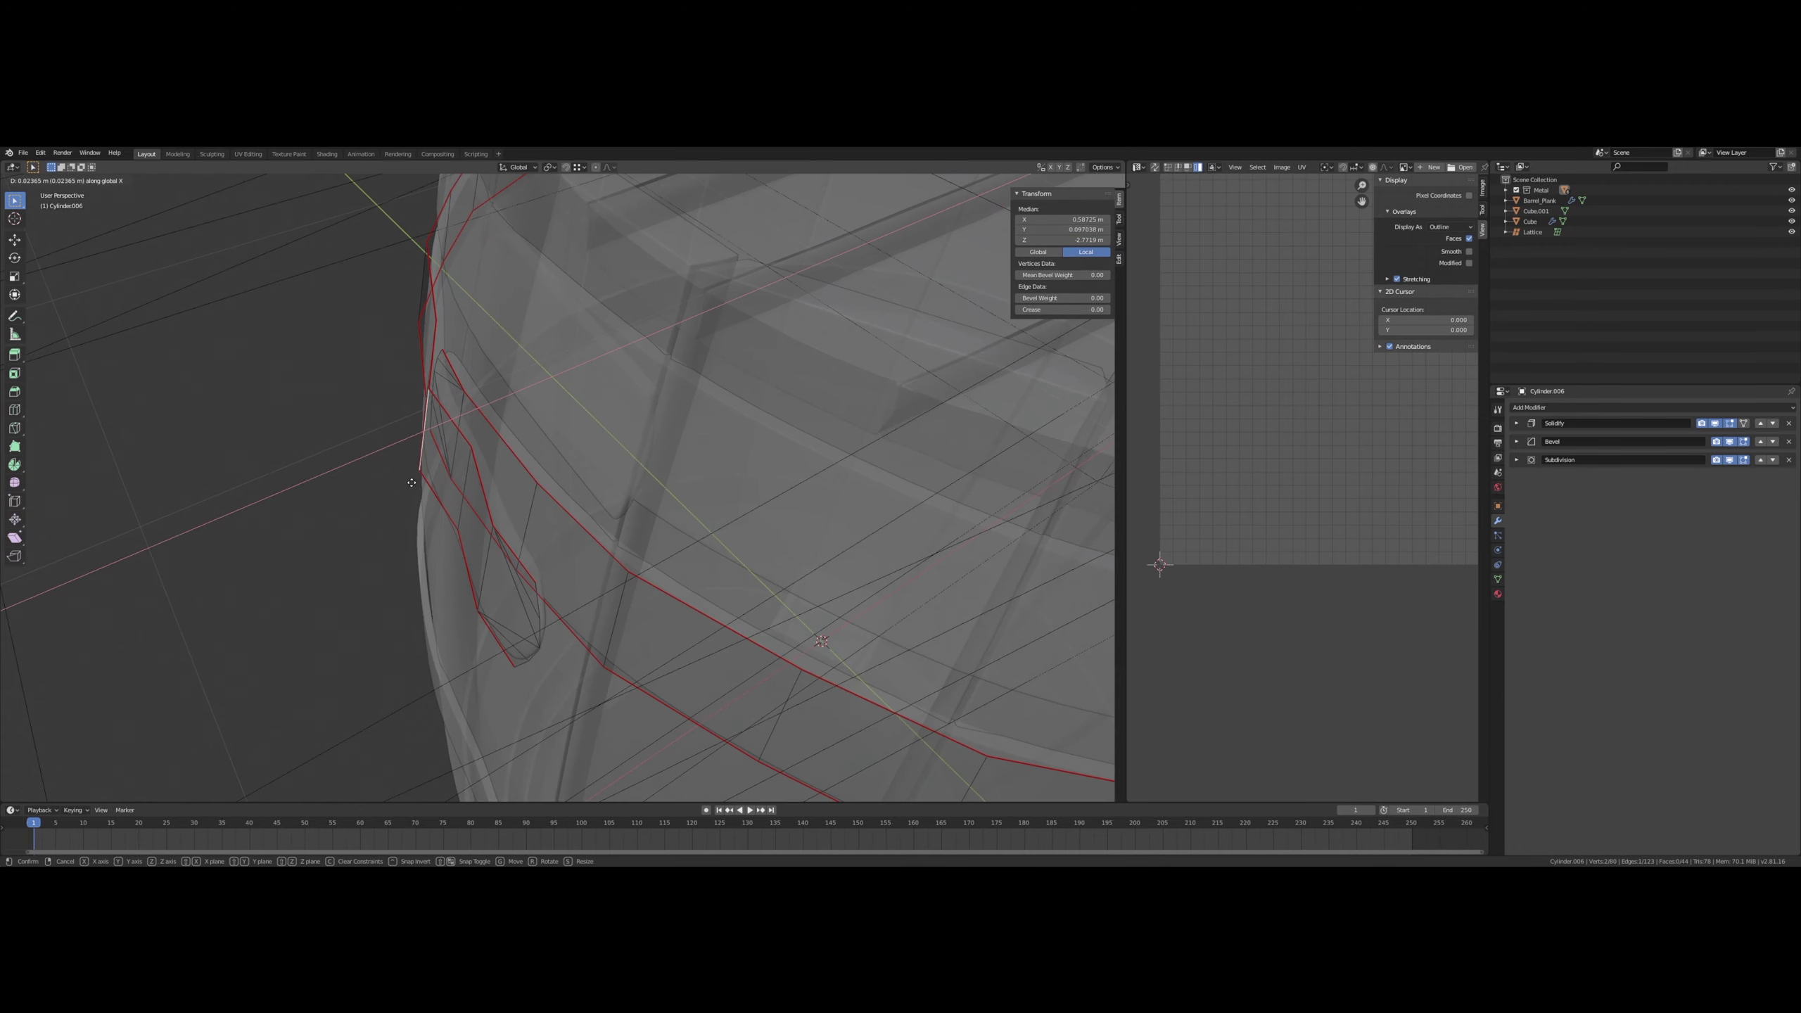
left_click(426, 477)
middle_click_drag(426, 478, 588, 495)
left_click(605, 468)
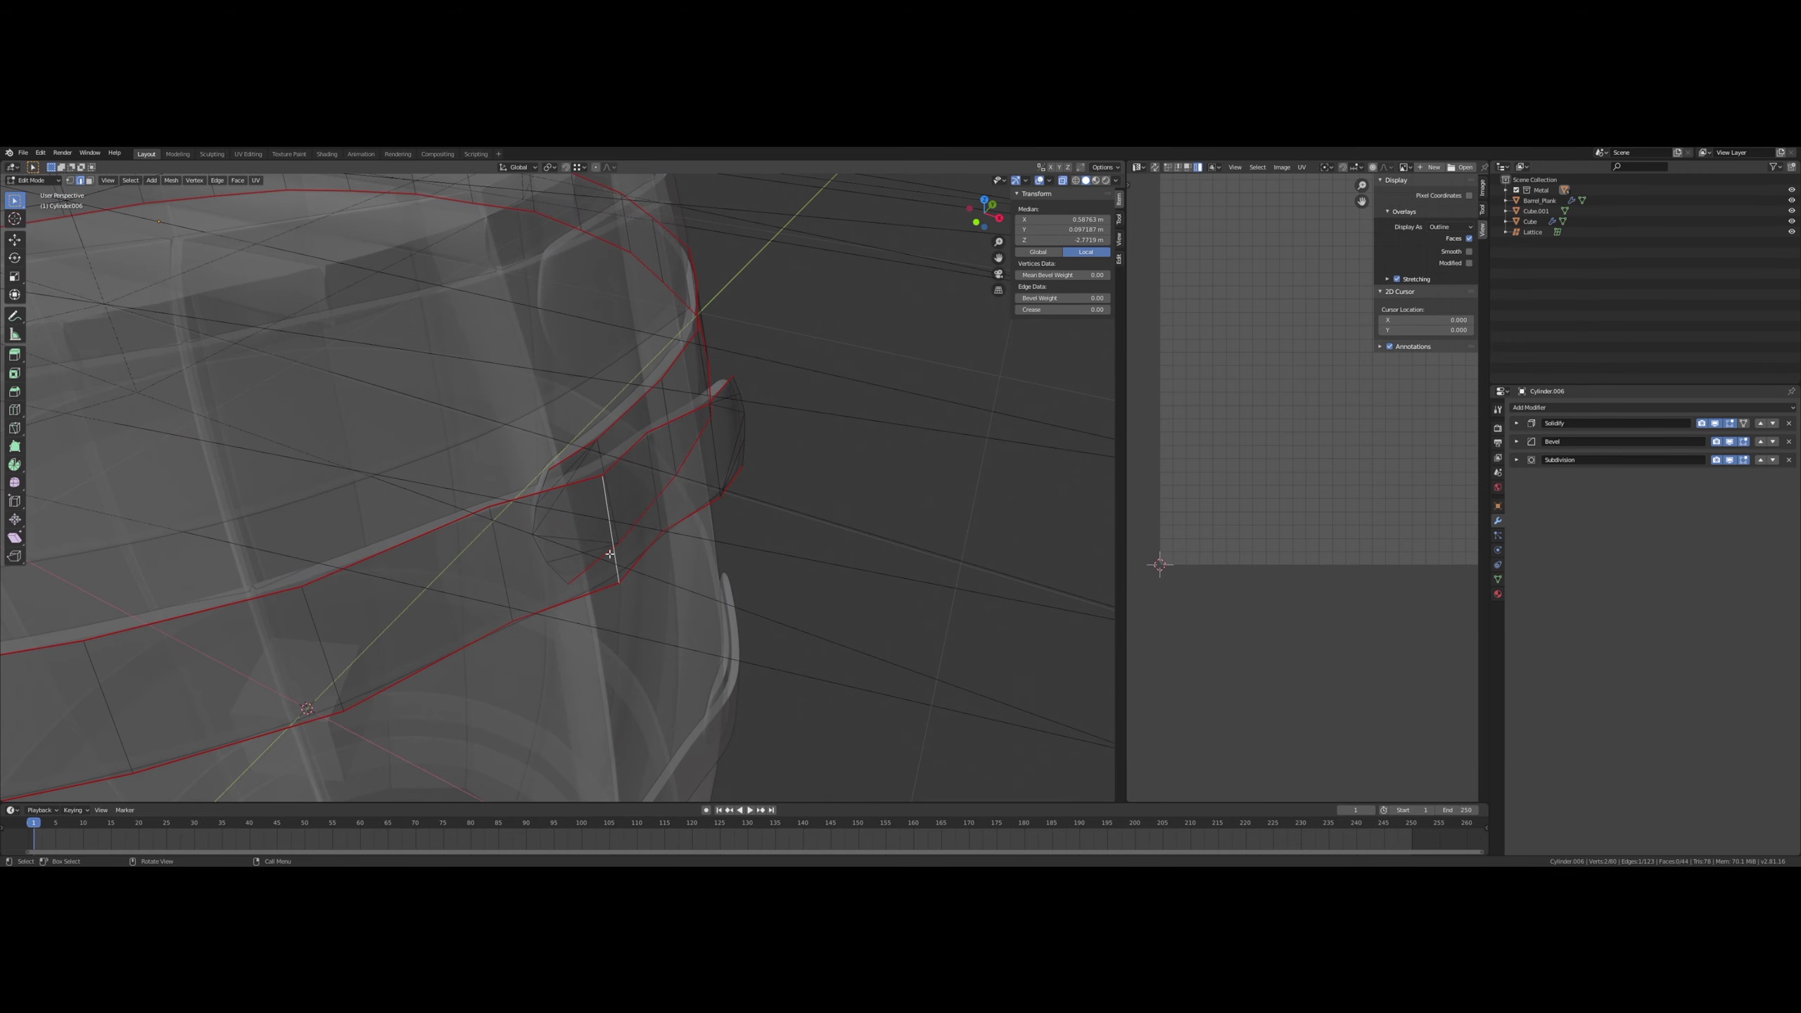
- Slide the vertical edge in the band's overlap along the band toward the inner overlapping end
key("KP_Decimal")
scroll(602, 542, "down", 9)
middle_click_drag(602, 542, 454, 414)
scroll(605, 503, "up", 2)
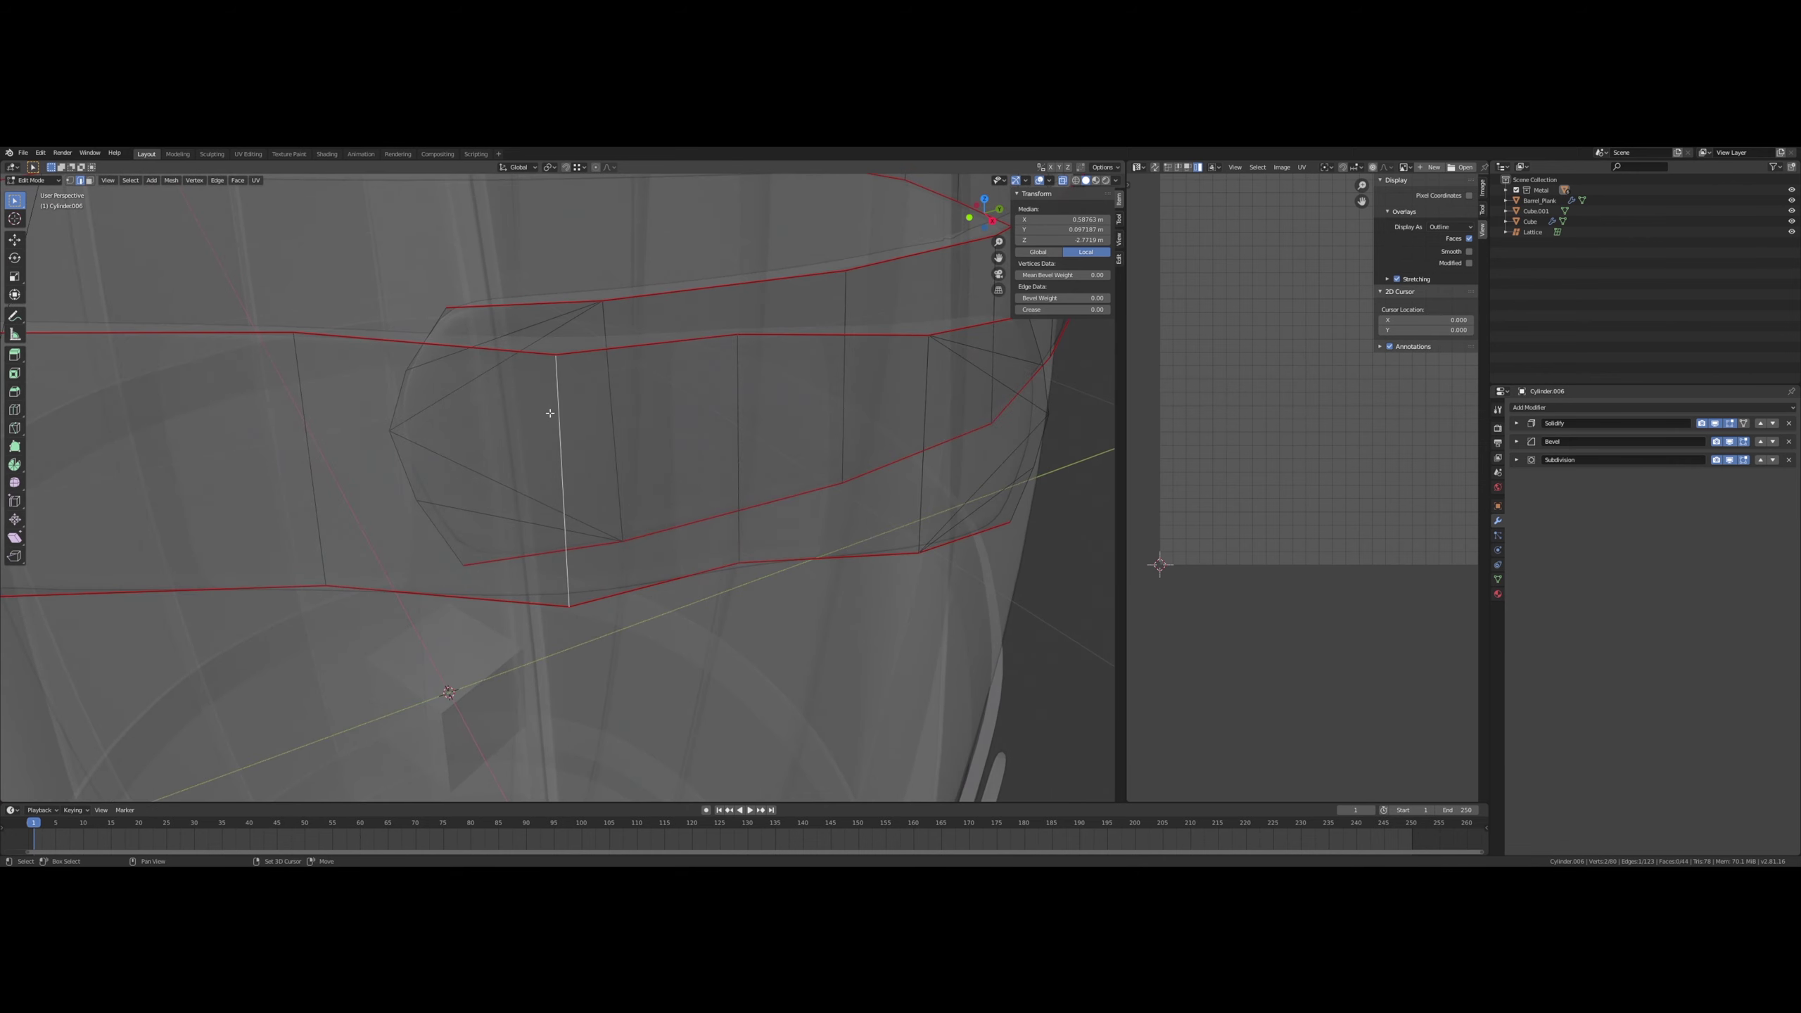
key("shift+v")
left_click(473, 393)
- Select the outer overlapping end faces together with the overlap's vertical edges and move them up about 0.014 m along Z
middle_click_drag(474, 394, 609, 454)
left_click(752, 427, "shift")
left_click(666, 463, "shift")
middle_click_drag(750, 530, 735, 616)
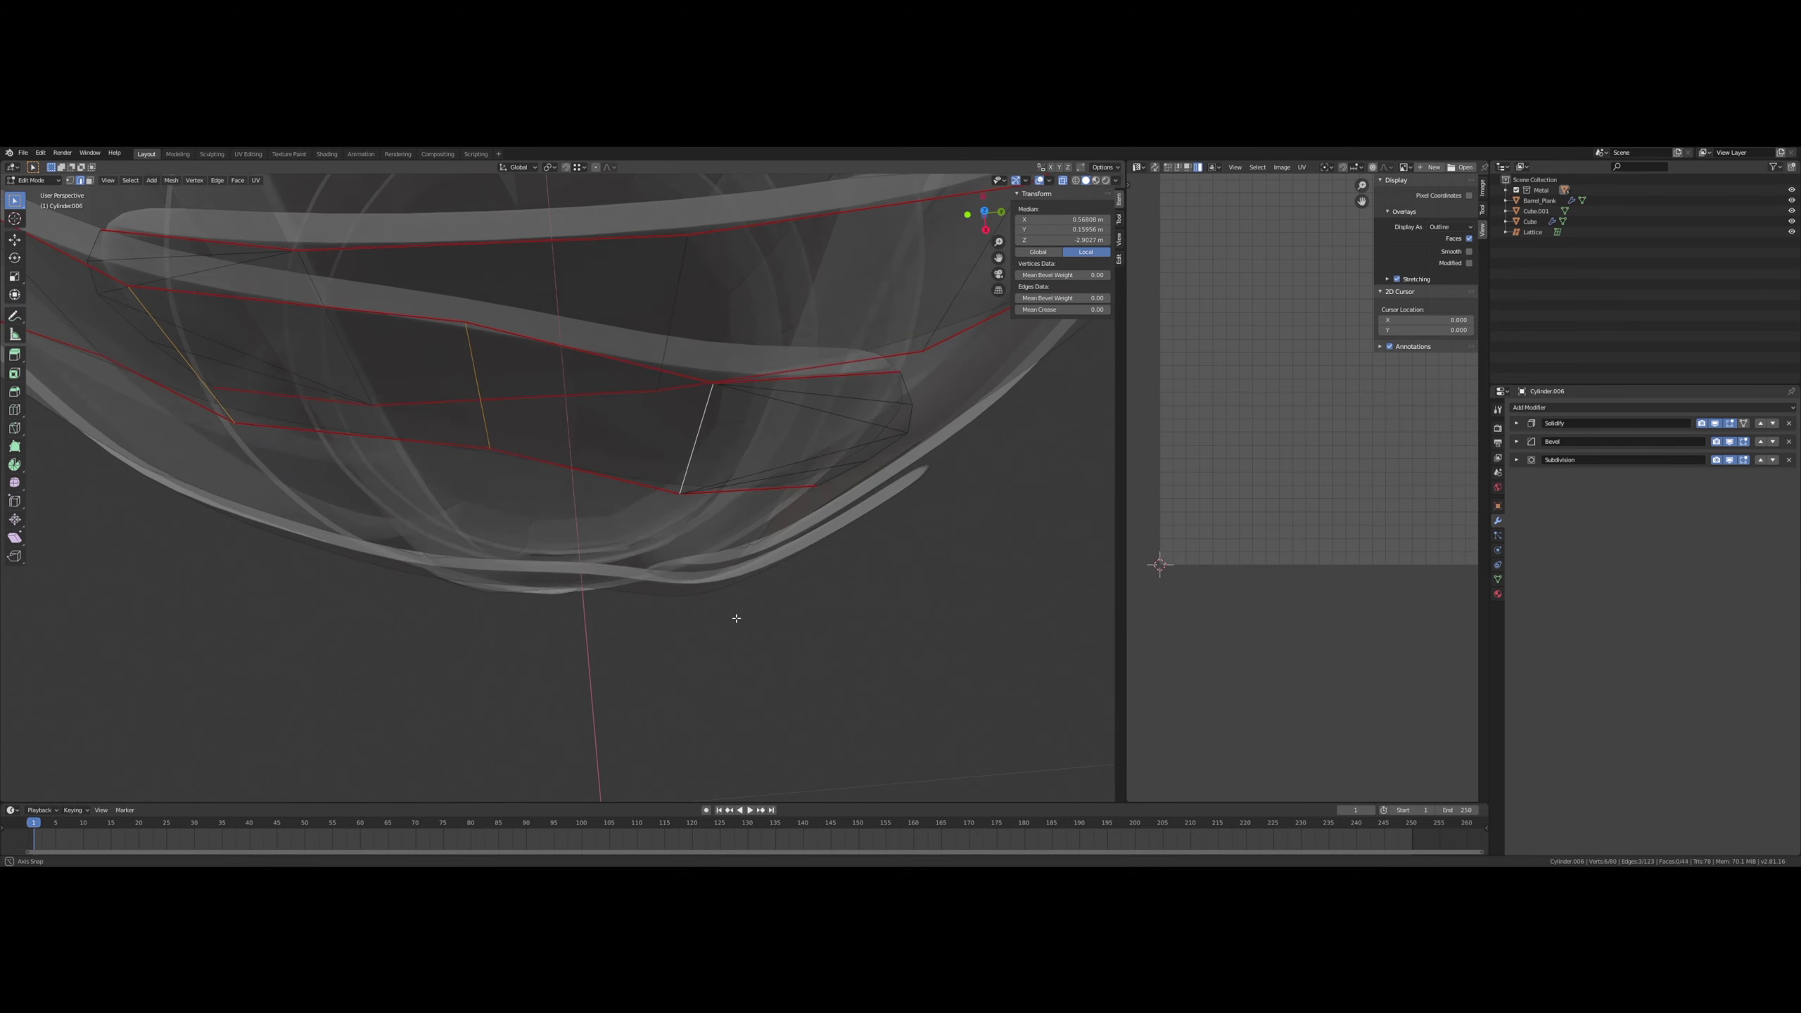
left_click_drag(666, 508, 961, 360, "shift")
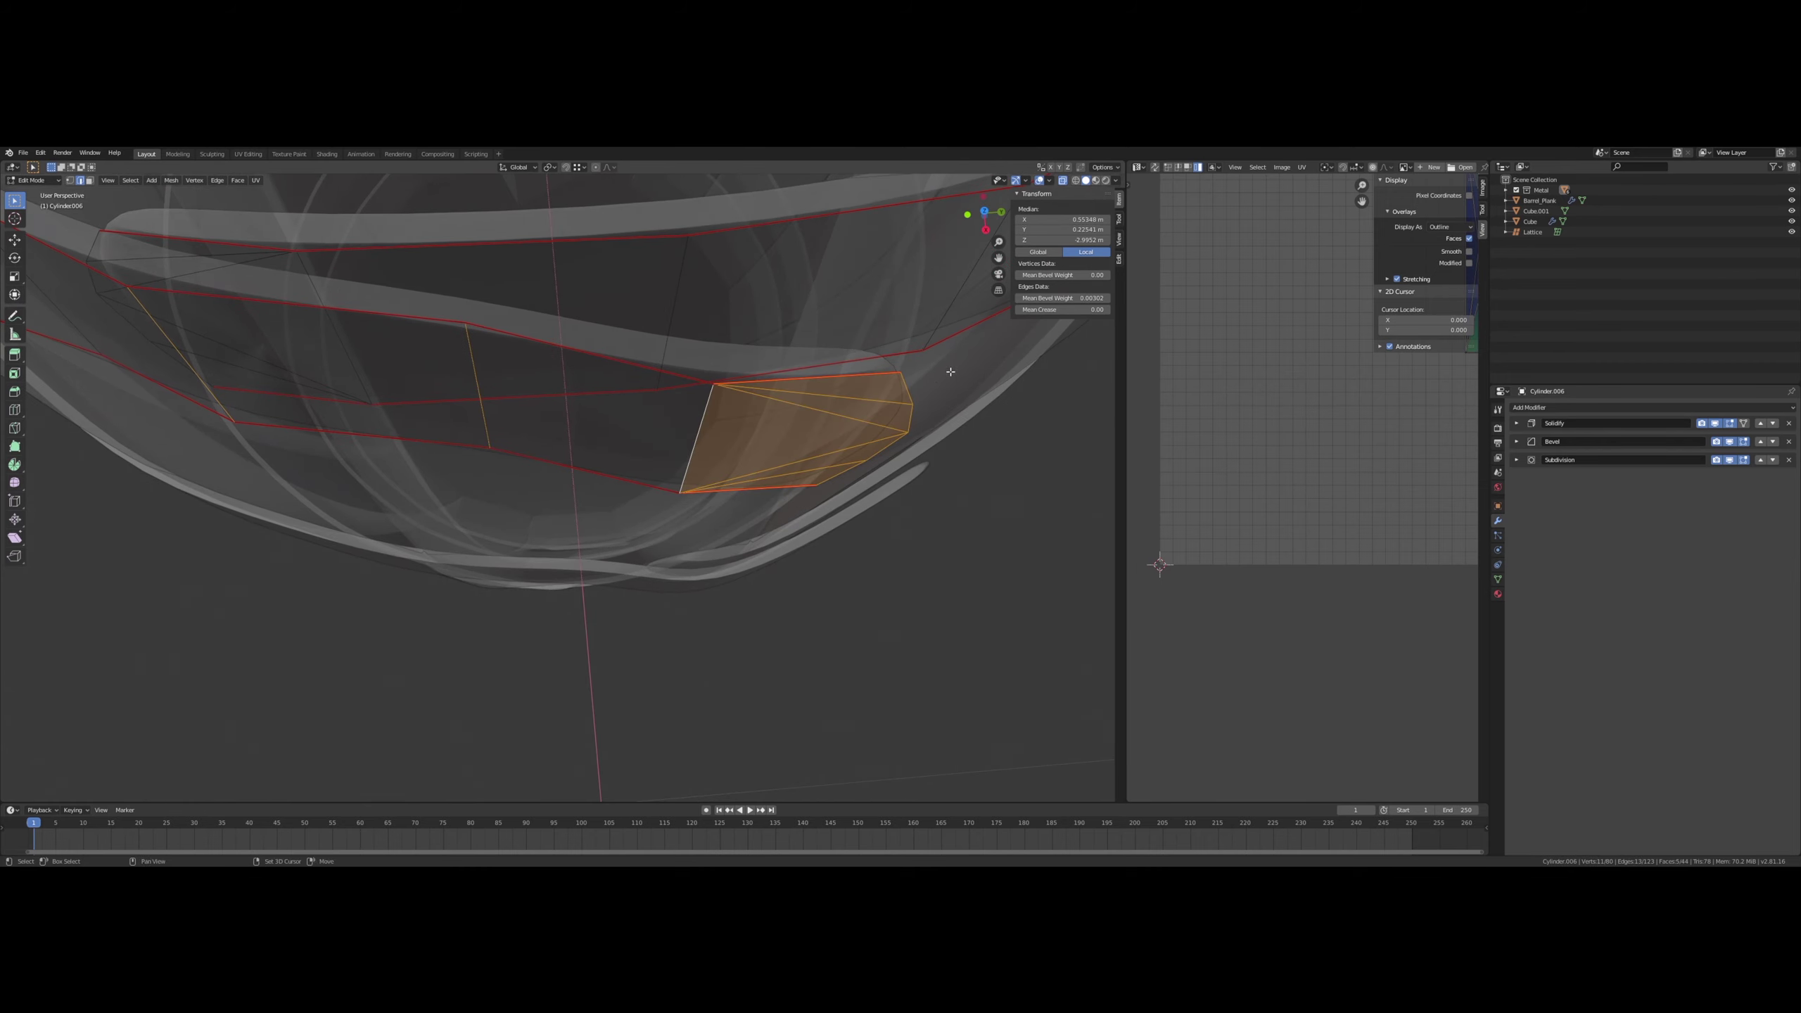
middle_click_drag(961, 360, 930, 321)
key("g")
key("z")
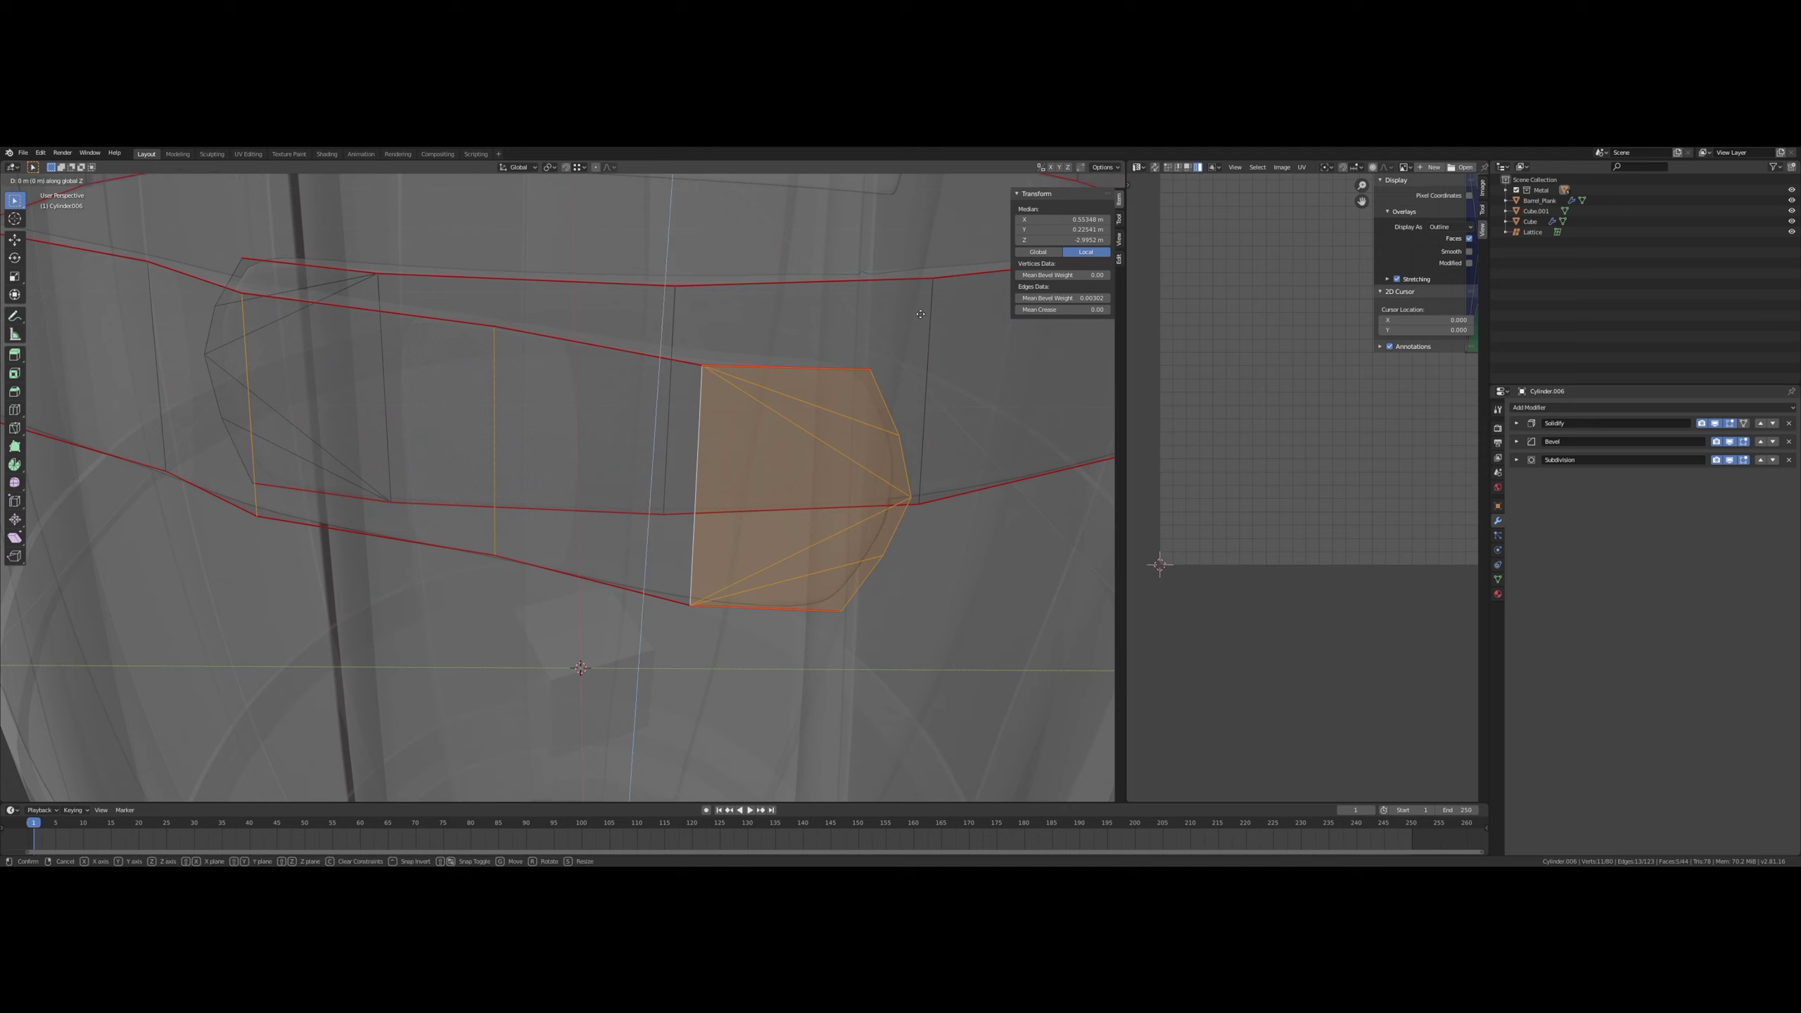
left_click(930, 294)
scroll(671, 347, "down", 2)
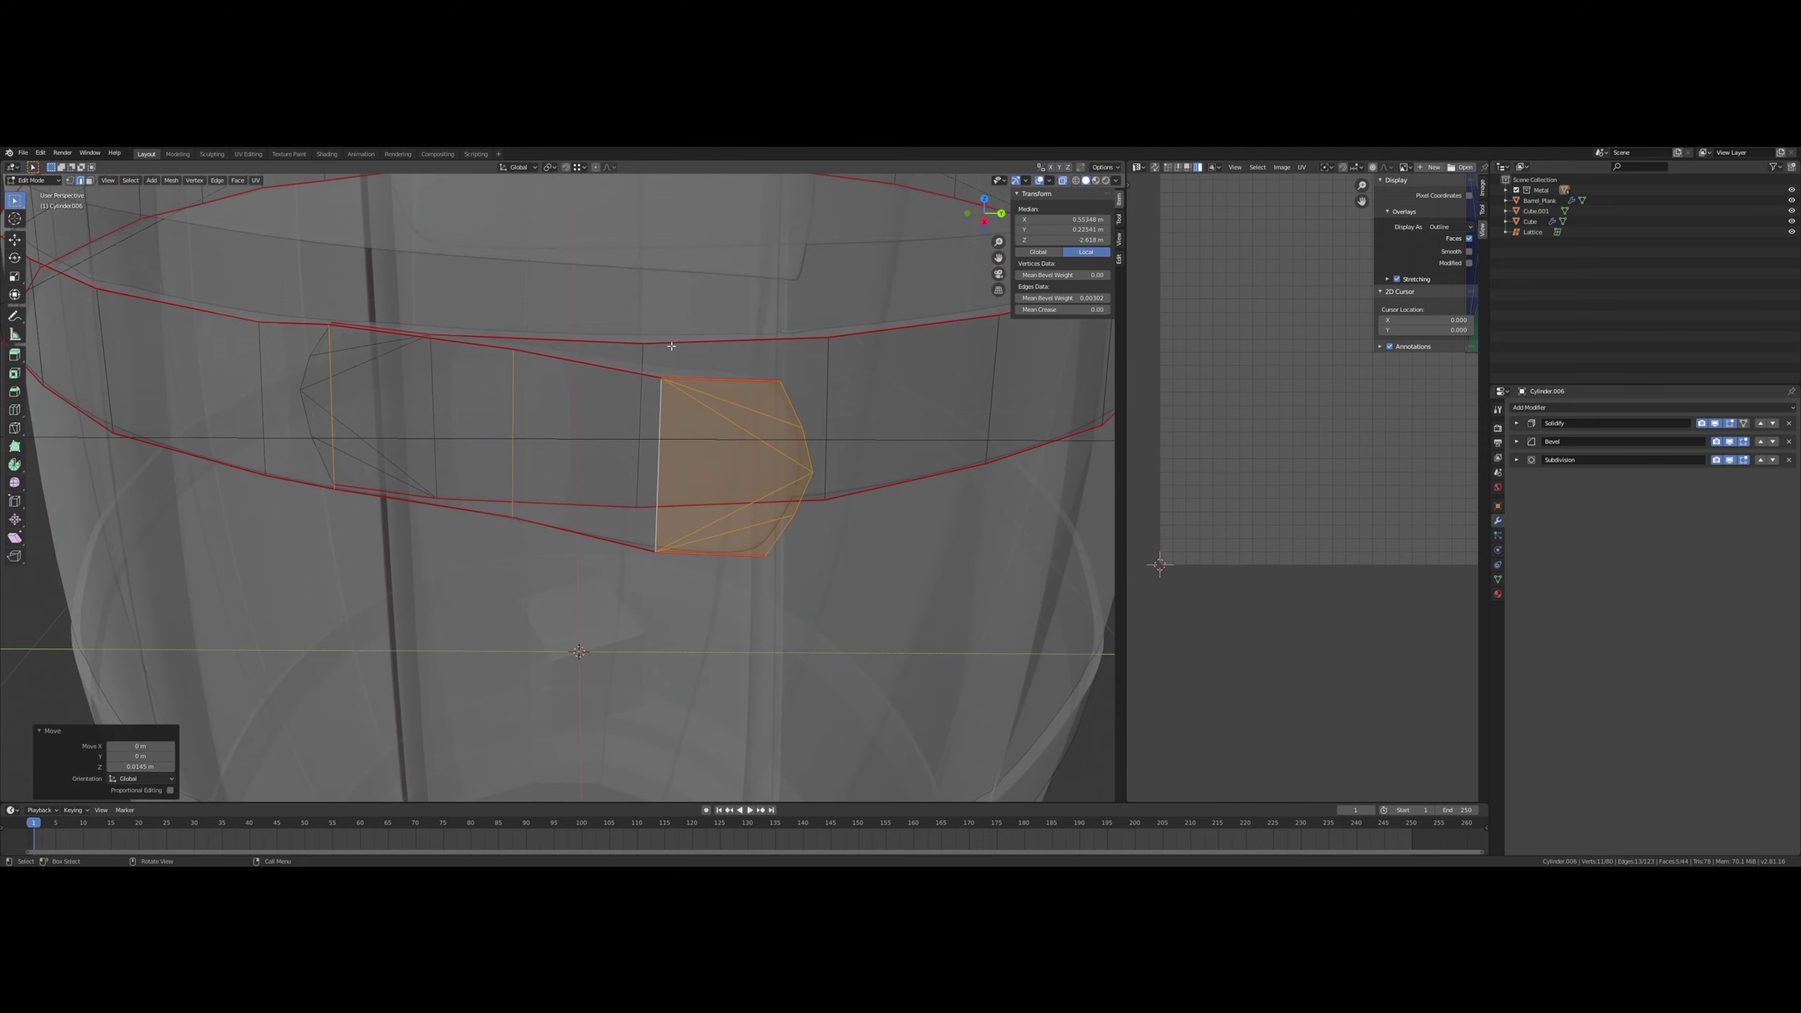
- Lower the selected overlap geometry slightly along Z and raise the overlap's middle vertical edge to level the strip
middle_click_drag(671, 346, 686, 333)
key("g")
key("z")
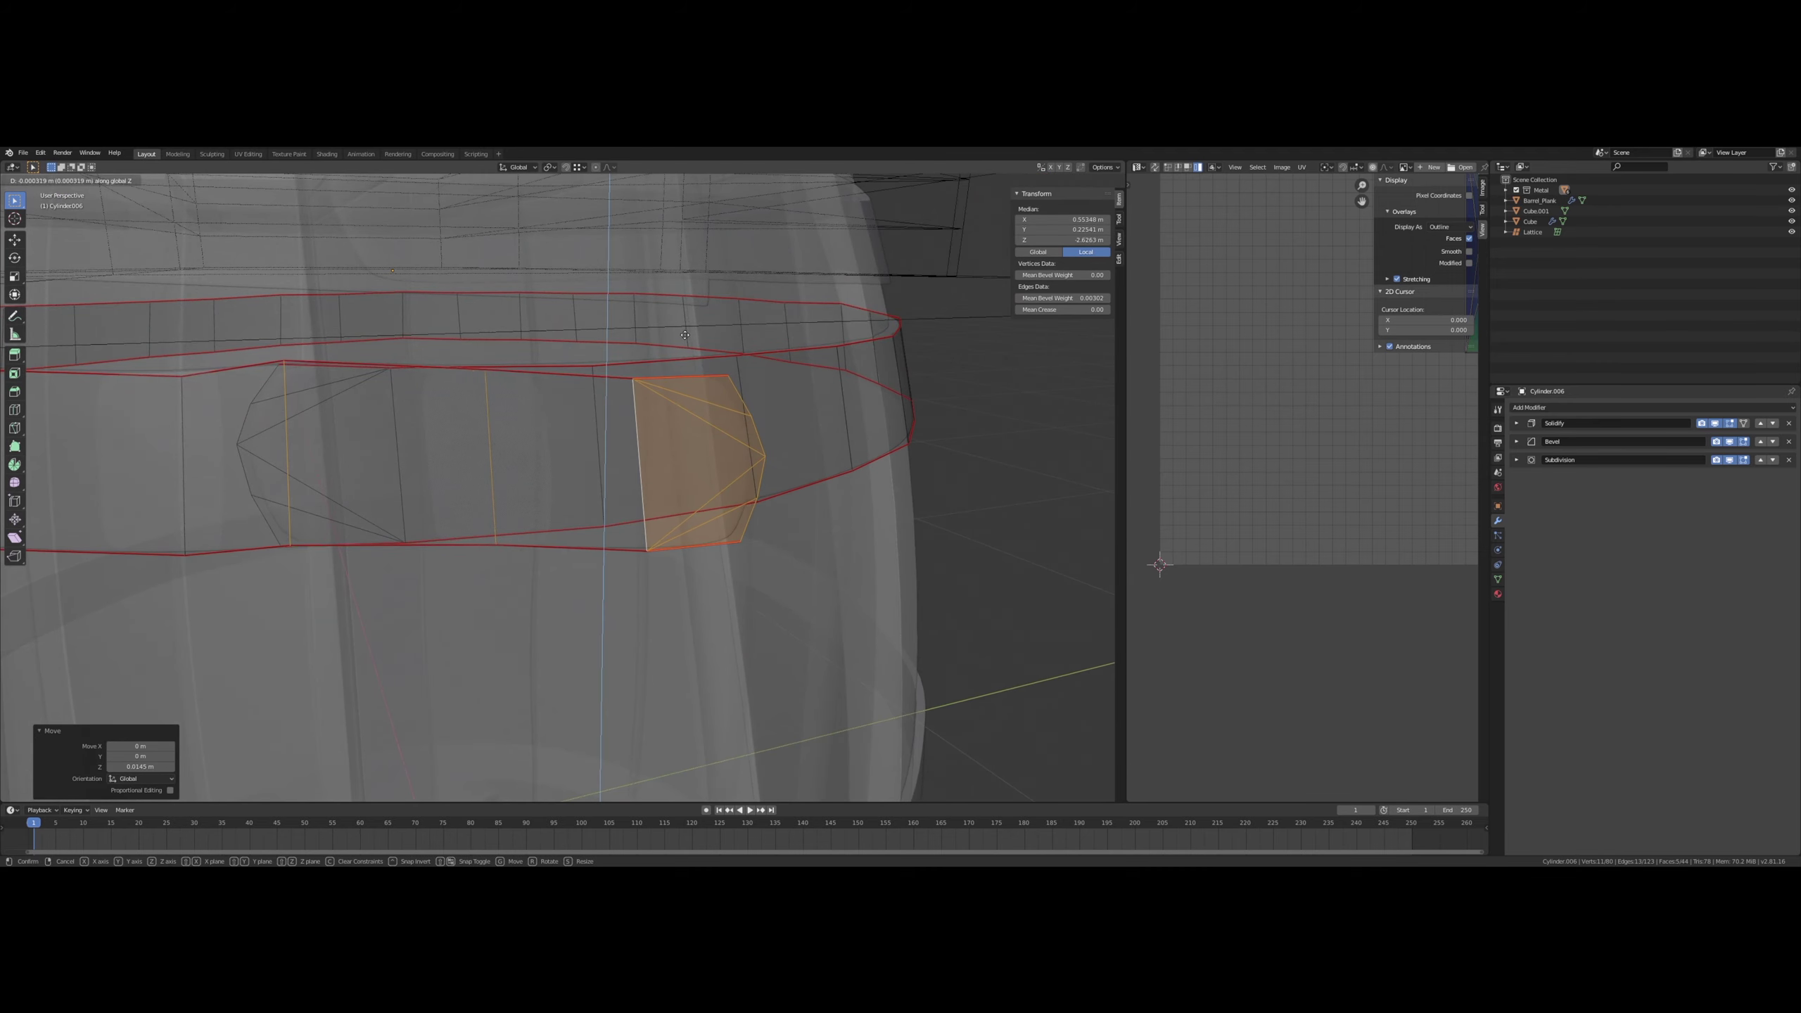
left_click(682, 346)
left_click(493, 444)
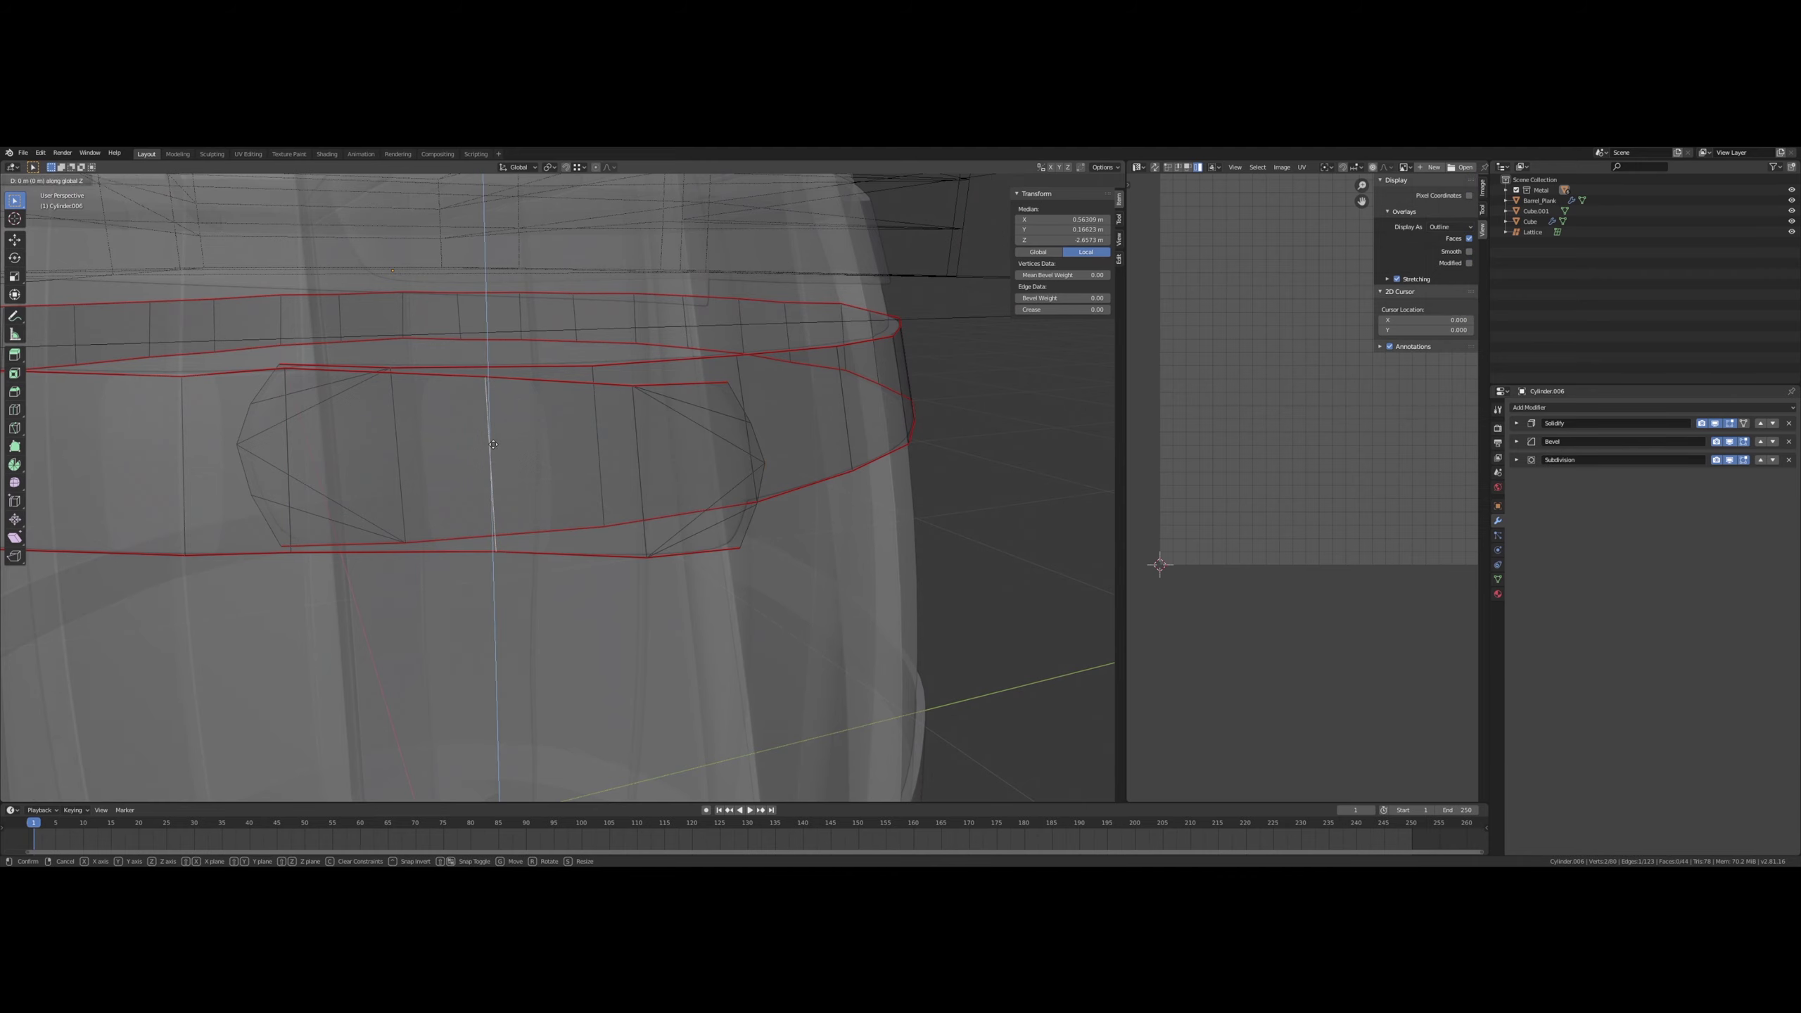
key("g")
key("z")
left_click(671, 462)
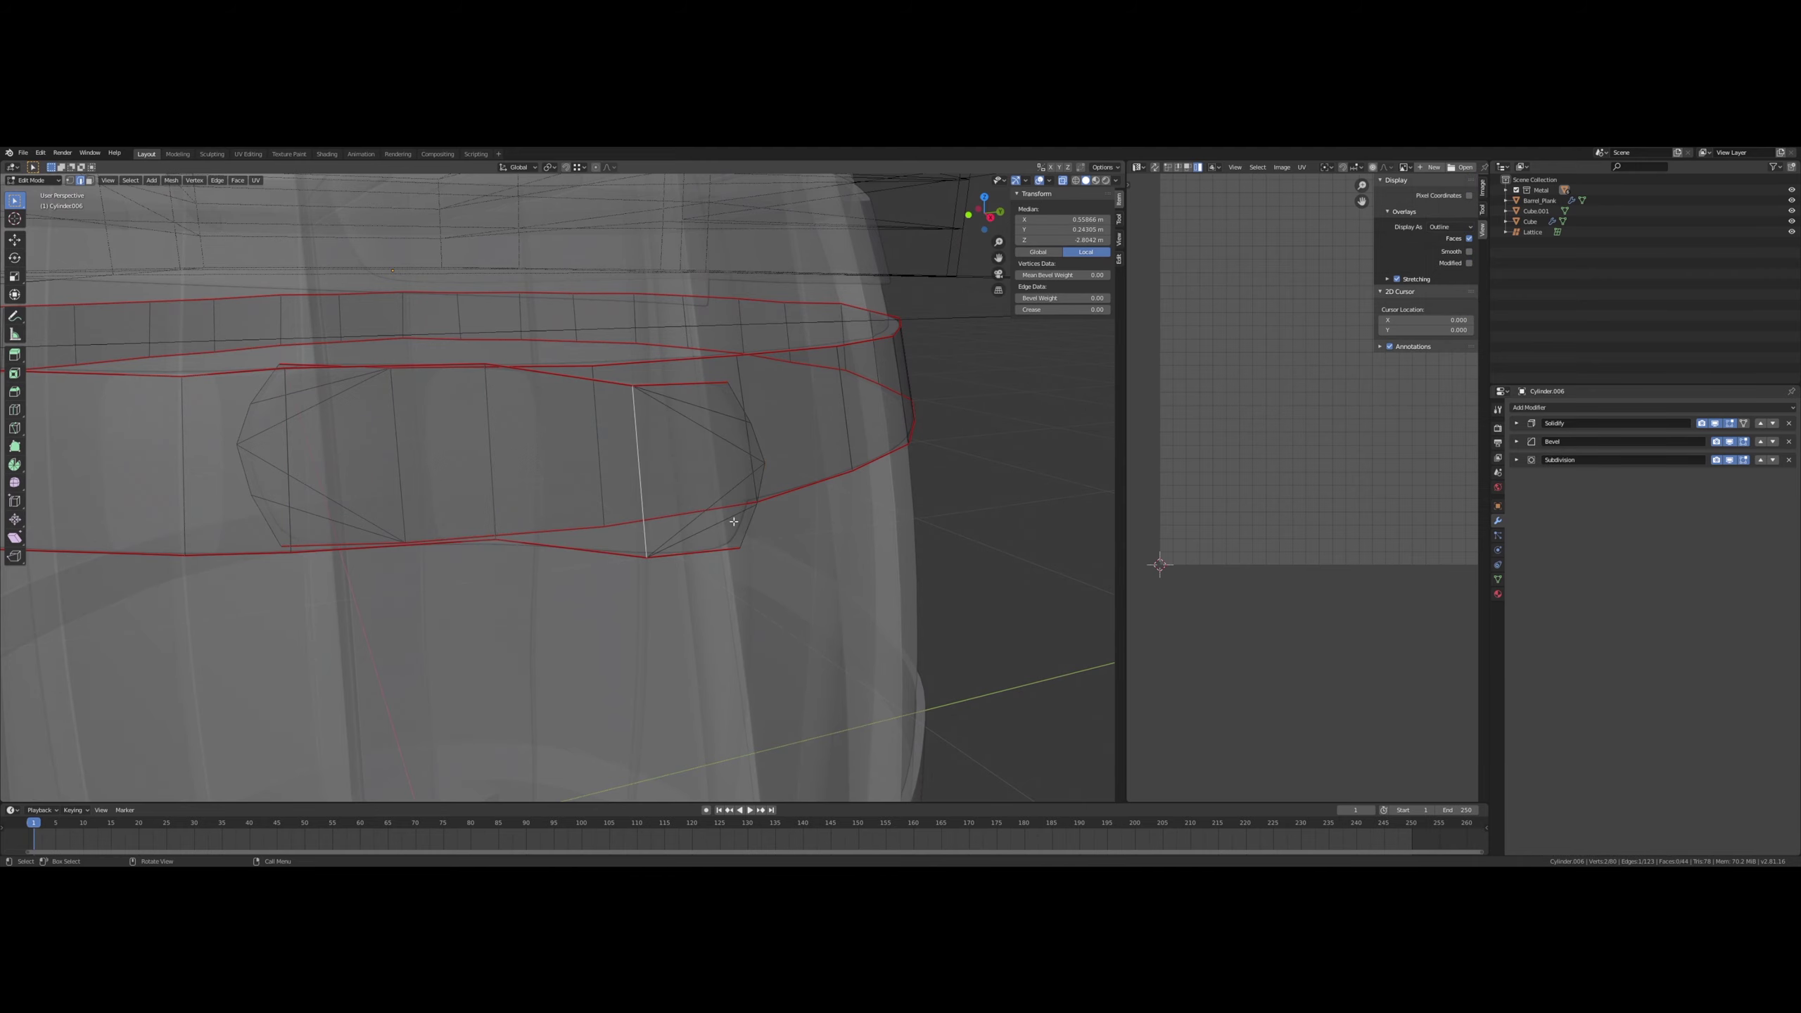
- Select the faces of the outer rounded end and lower them about 0.009 m along Z to align with the band
middle_click_drag(733, 522, 631, 572)
left_click_drag(819, 371, 820, 370)
middle_click_drag(820, 370, 886, 308)
key("g")
key("z")
left_click(803, 337)
left_click(904, 305)
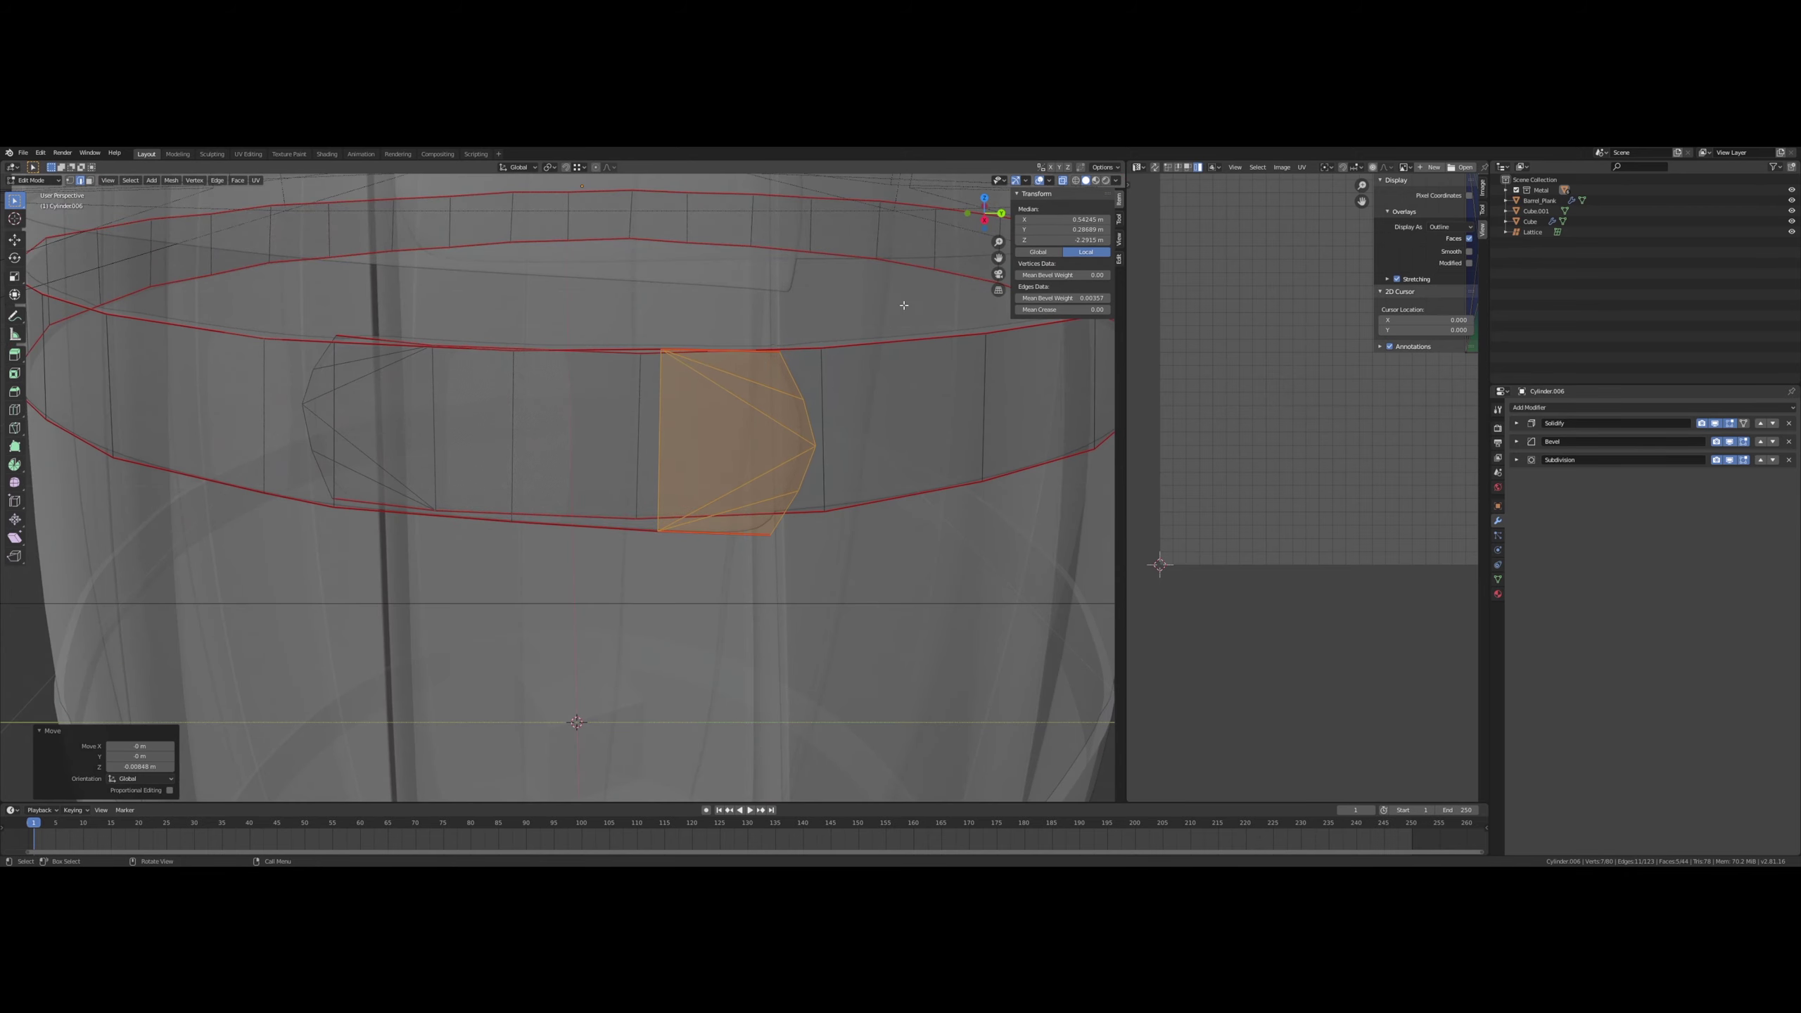
- Turn off X-ray shading and nudge the rounded end along X and Z to fit it over the underlying band
left_click(1063, 180)
middle_click_drag(865, 319, 837, 459)
key("x")
left_click(834, 348)
key("g")
key("x")
left_click(841, 339)
key("g")
key("x")
left_click(842, 331)
key("g")
key("z")
left_click(812, 365)
- Fine-tune the rounded end's position along X, finishing with a move of about 0.004 m
left_click(807, 368)
key("g")
key("x")
left_click(728, 383)
key("g")
key("x")
left_click(704, 405)
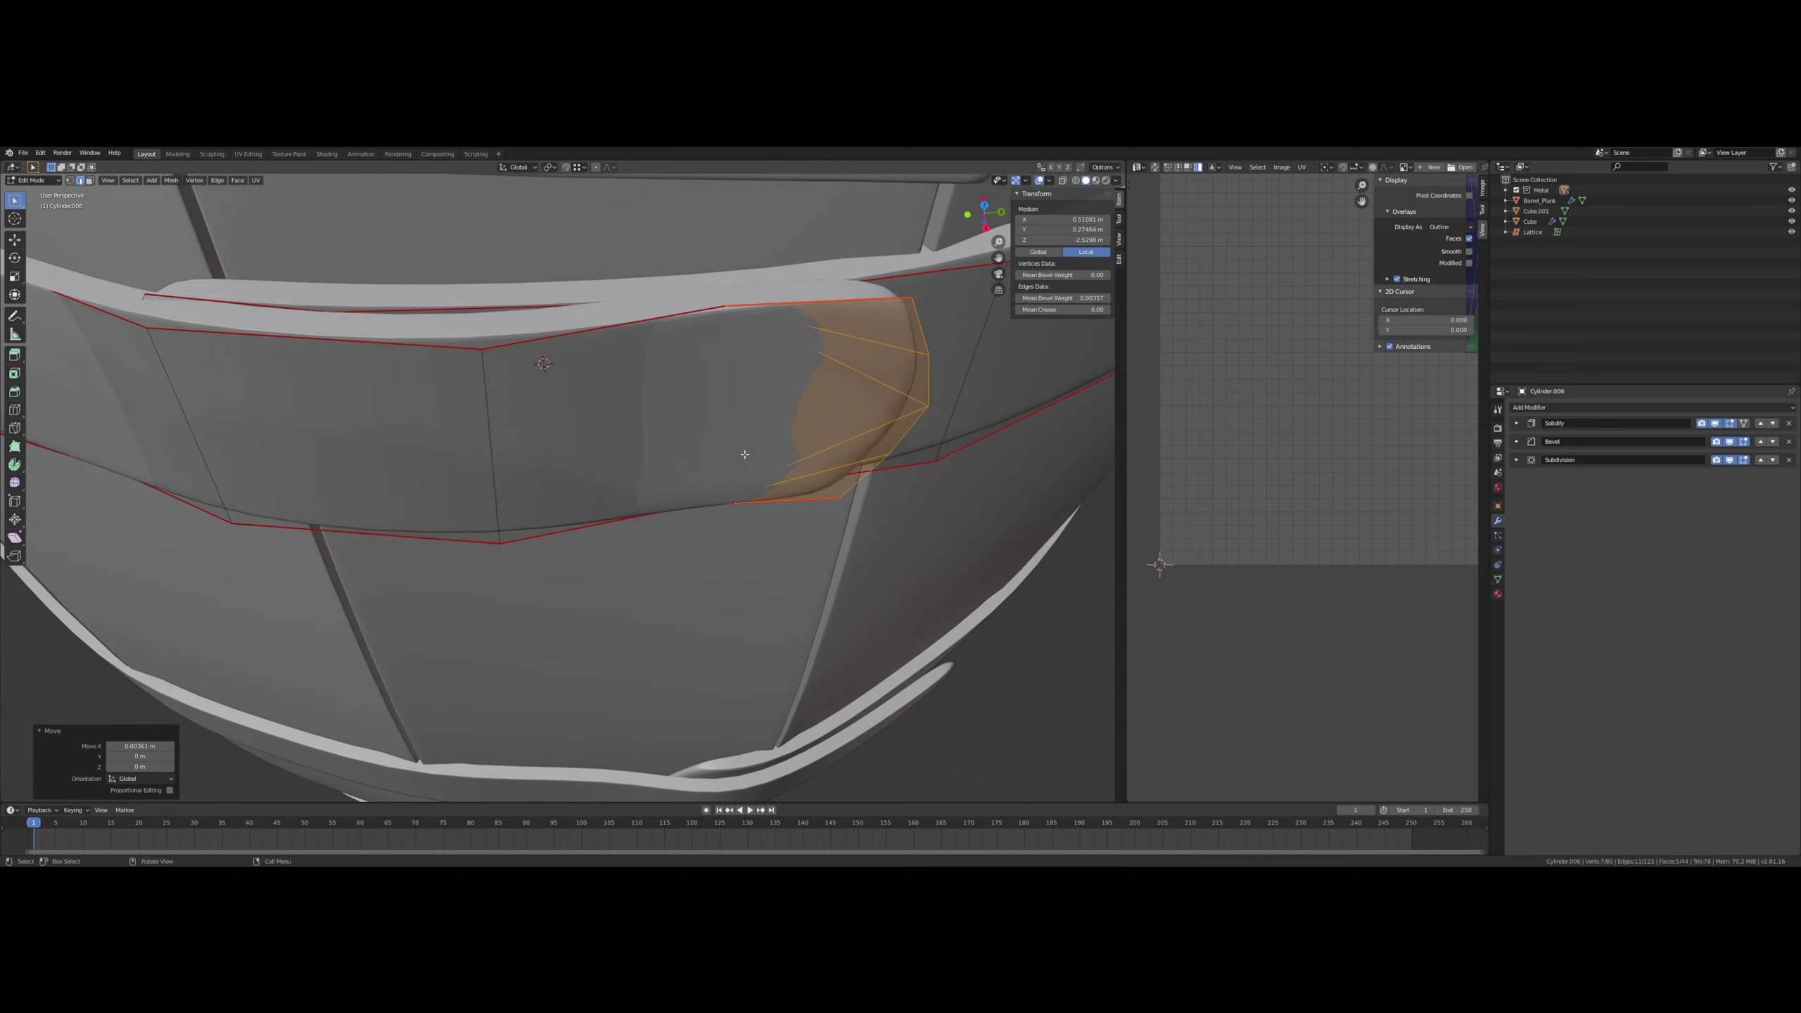
- Adjust the vertical edge in the middle of the overlap along X, finishing with an inward move of about 0.005 m
mouse_move(702, 440)
middle_mouse_down()
mouse_move(676, 462)
mouse_move(731, 431)
mouse_move(722, 441)
middle_mouse_up()
left_click(546, 497)
middle_click_drag(554, 499, 598, 488)
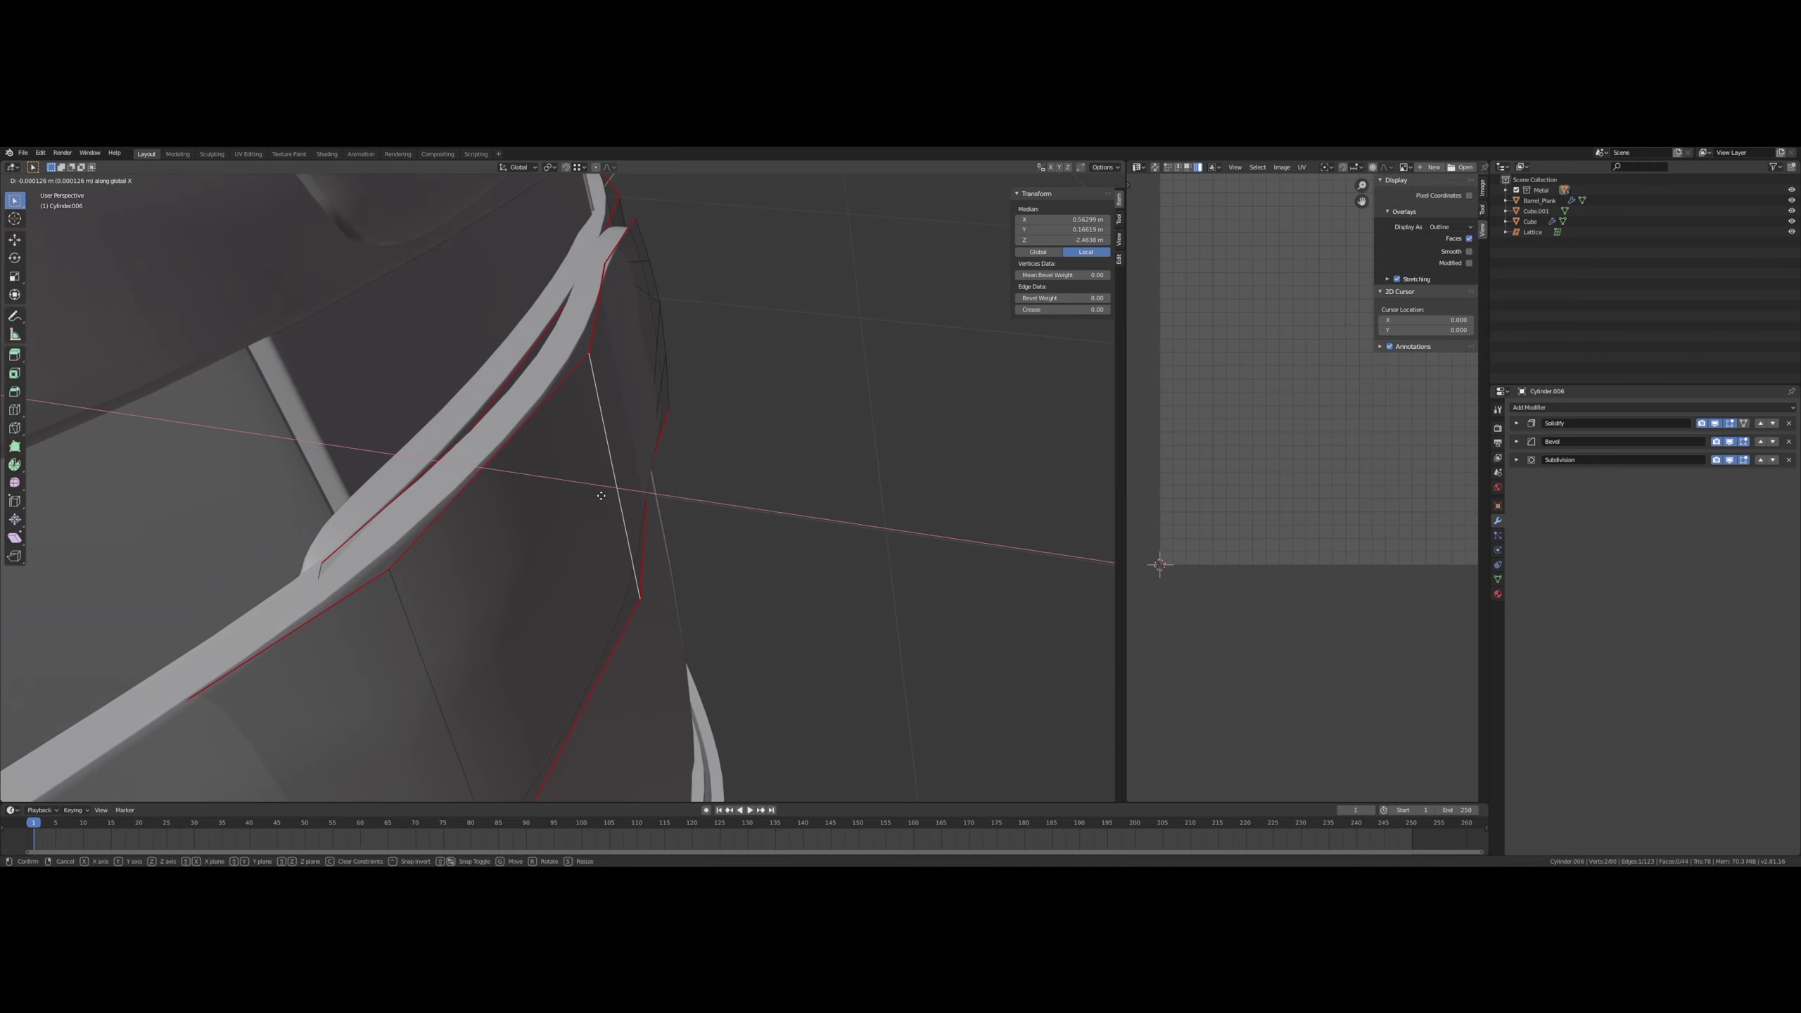
left_click(592, 495)
middle_click_drag(592, 495, 643, 482)
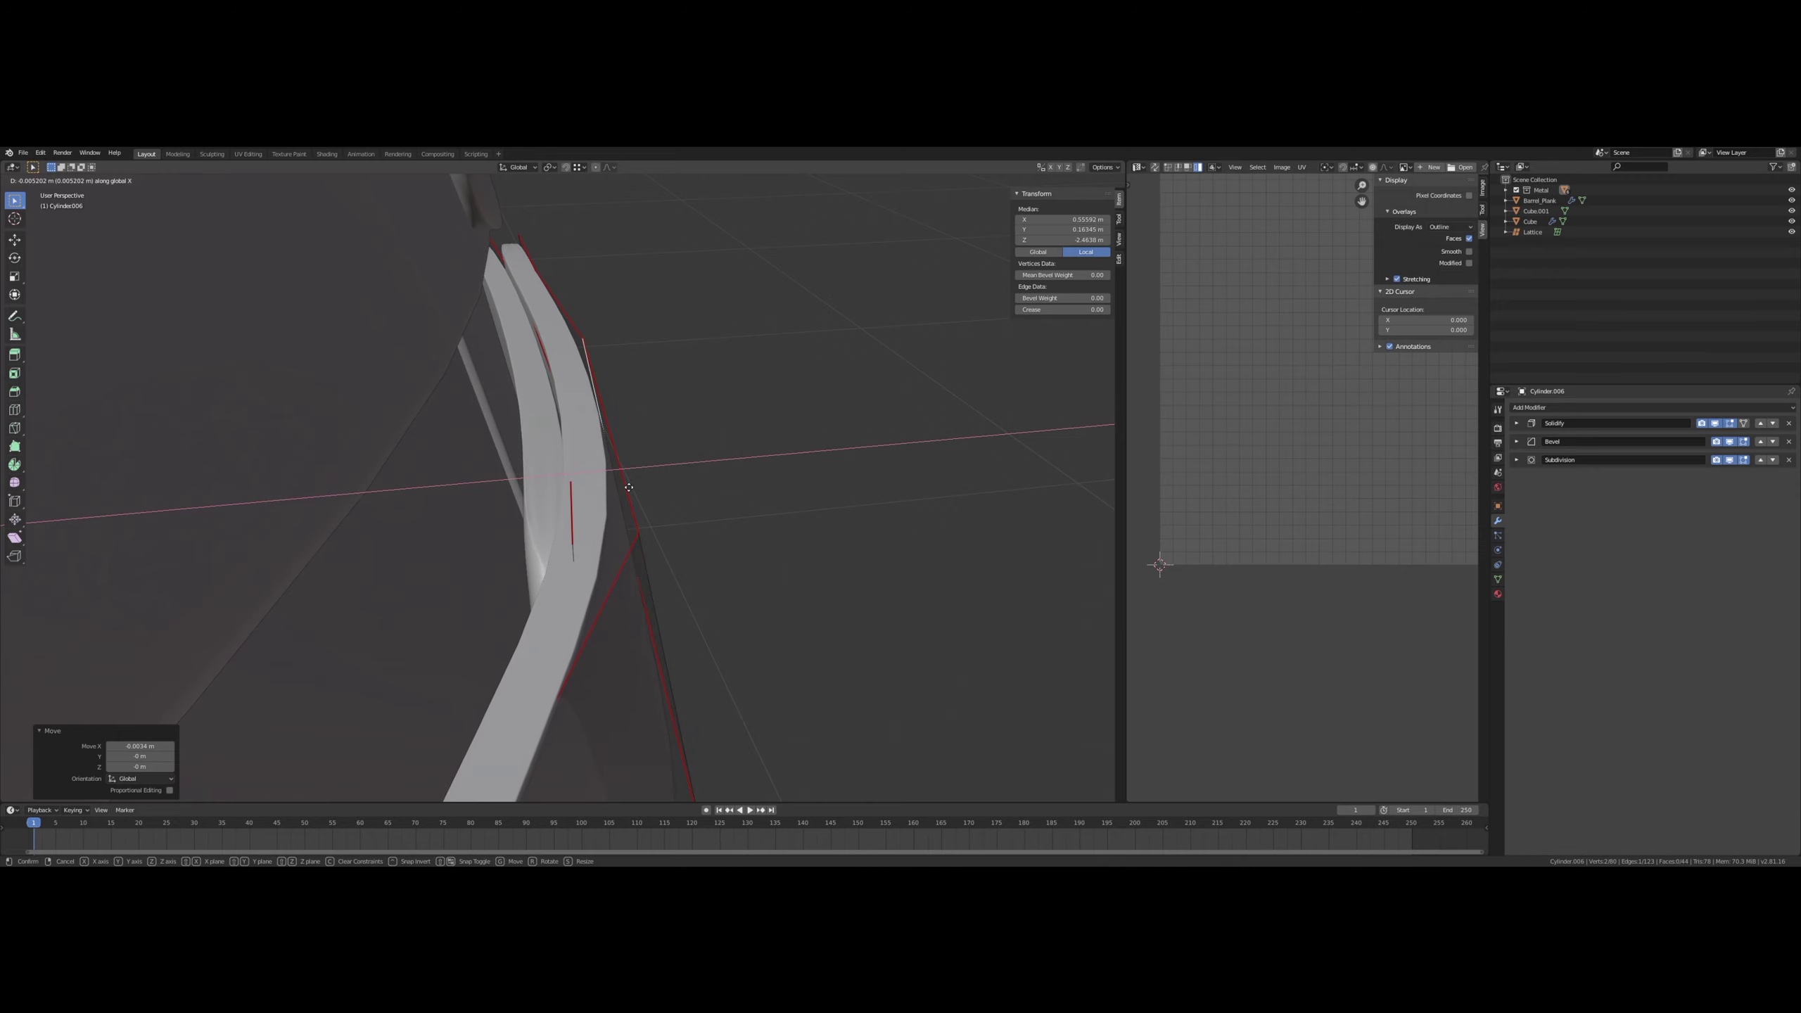
left_click(628, 487)
mouse_move(628, 488)
middle_mouse_down()
mouse_move(603, 483)
mouse_move(633, 484)
middle_mouse_up()
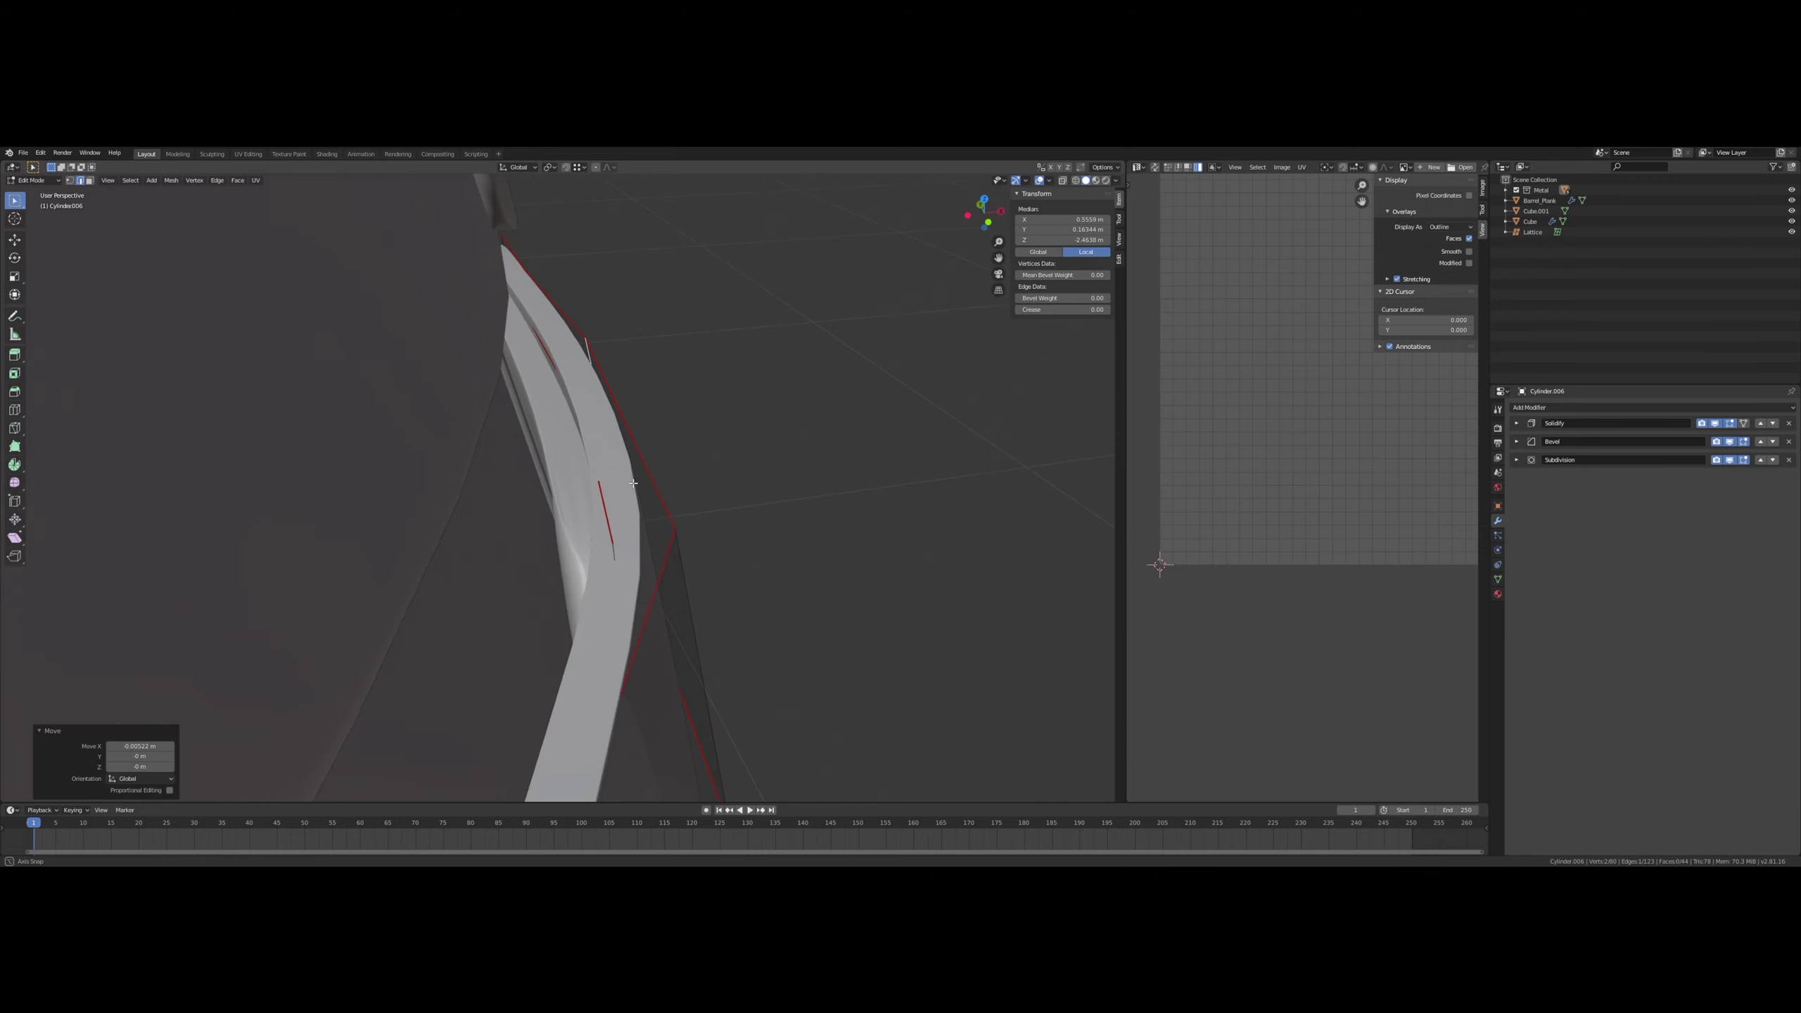
- Move the vertical edge next to the overlap's rounded end outward about 0.004 m along X
left_click(692, 615)
scroll(688, 610, "up", 5)
mouse_move(688, 610)
middle_mouse_down()
mouse_move(672, 592)
mouse_move(697, 599)
middle_mouse_up()
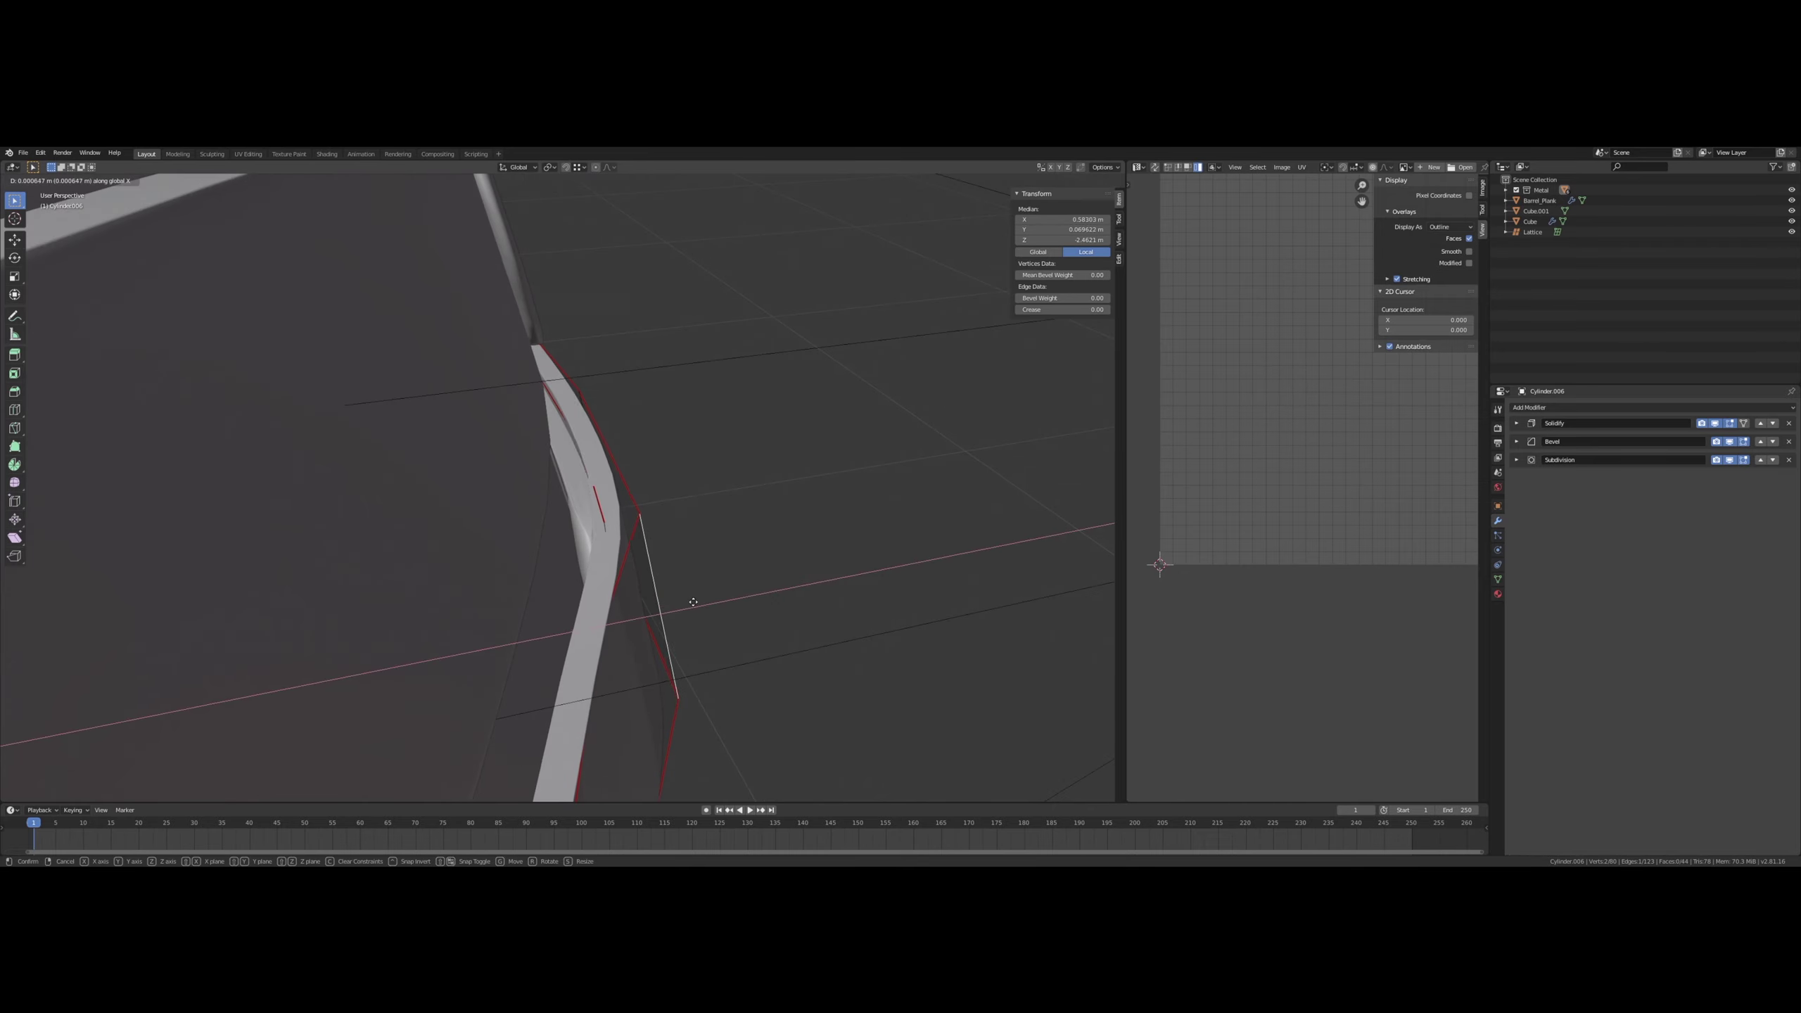
left_click(701, 601)
middle_click_drag(700, 603, 637, 552)
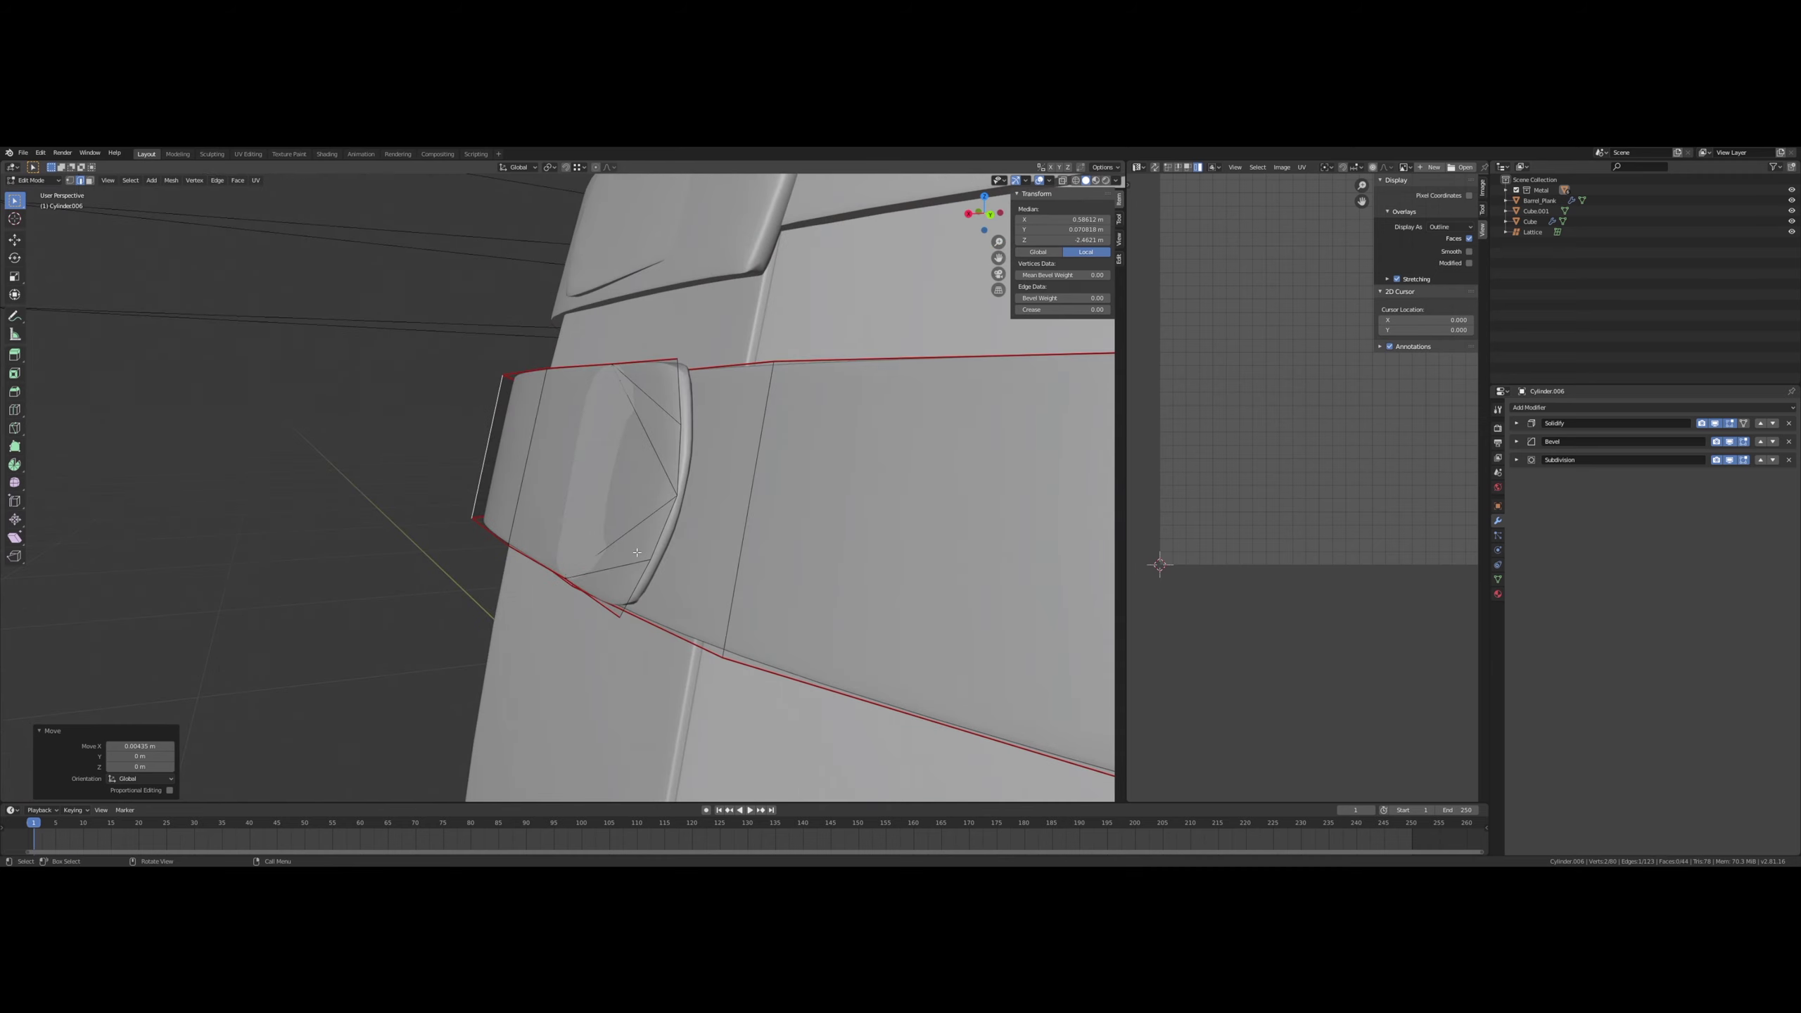
- Select the outline vertices of the rounded end's tip and move them inward about 0.005 m along X
left_click(671, 491)
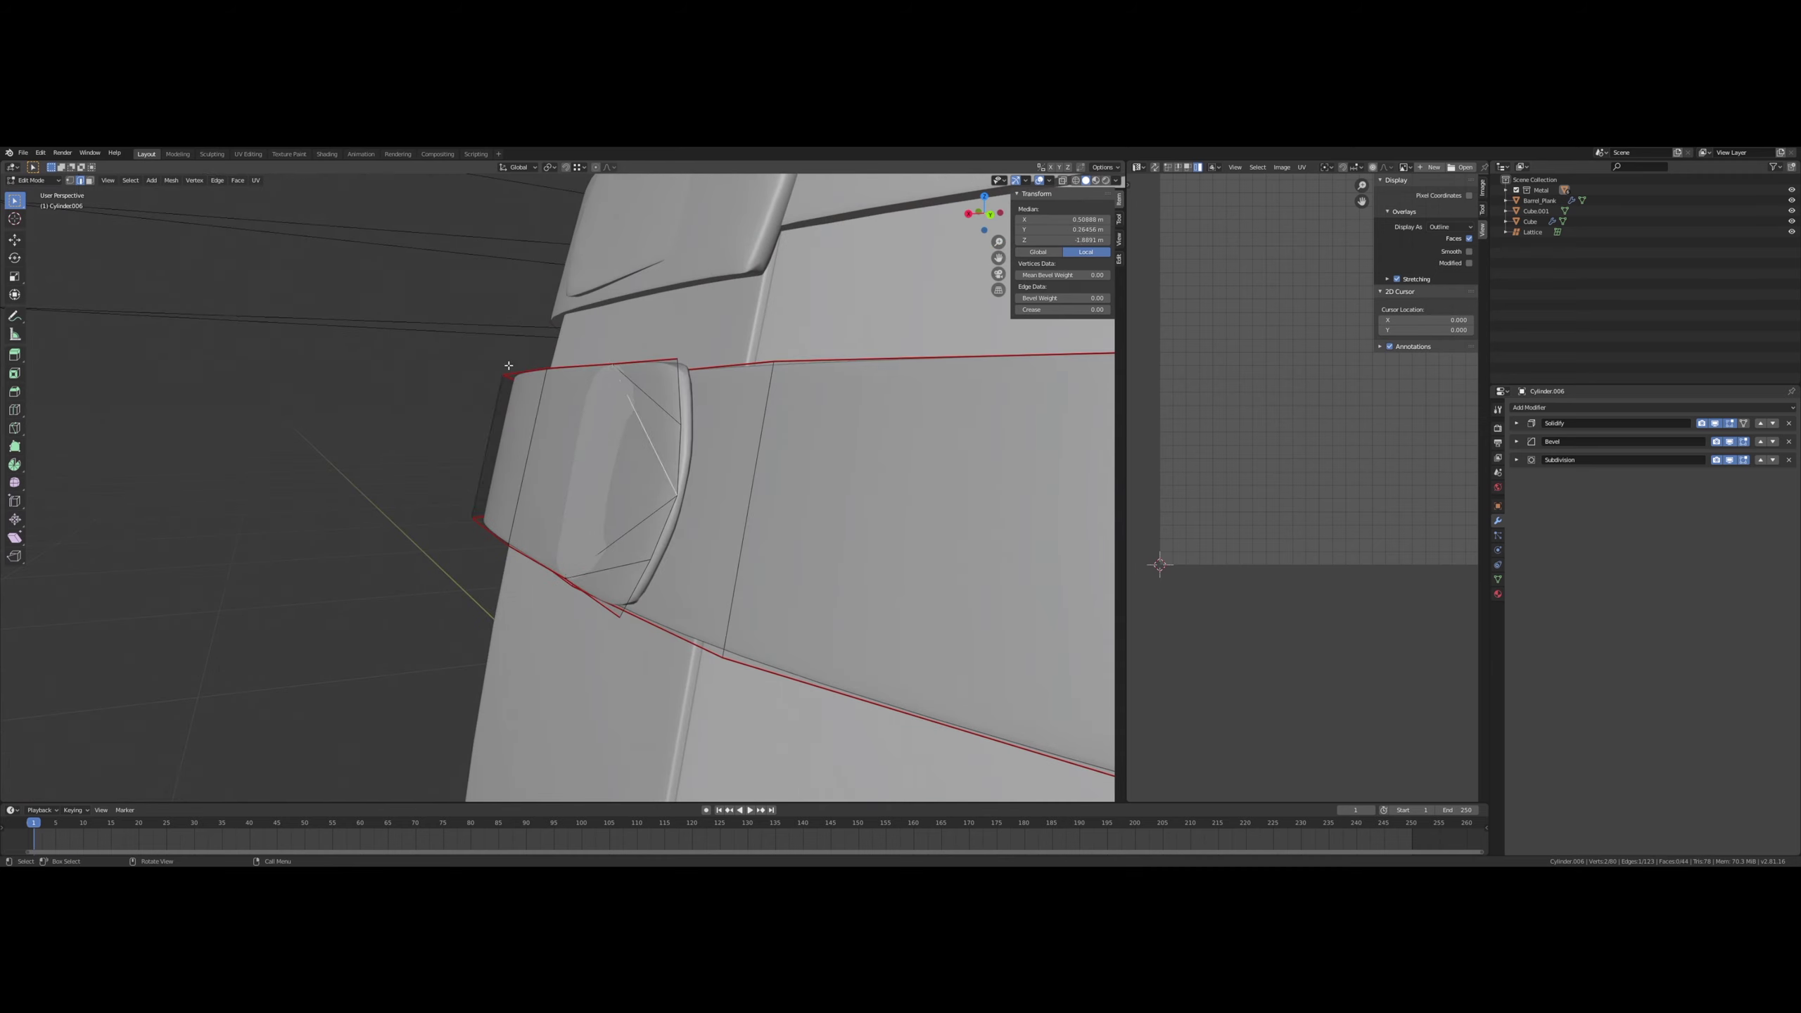
middle_click_drag(677, 495, 608, 617)
left_click(666, 462, "shift")
key("g")
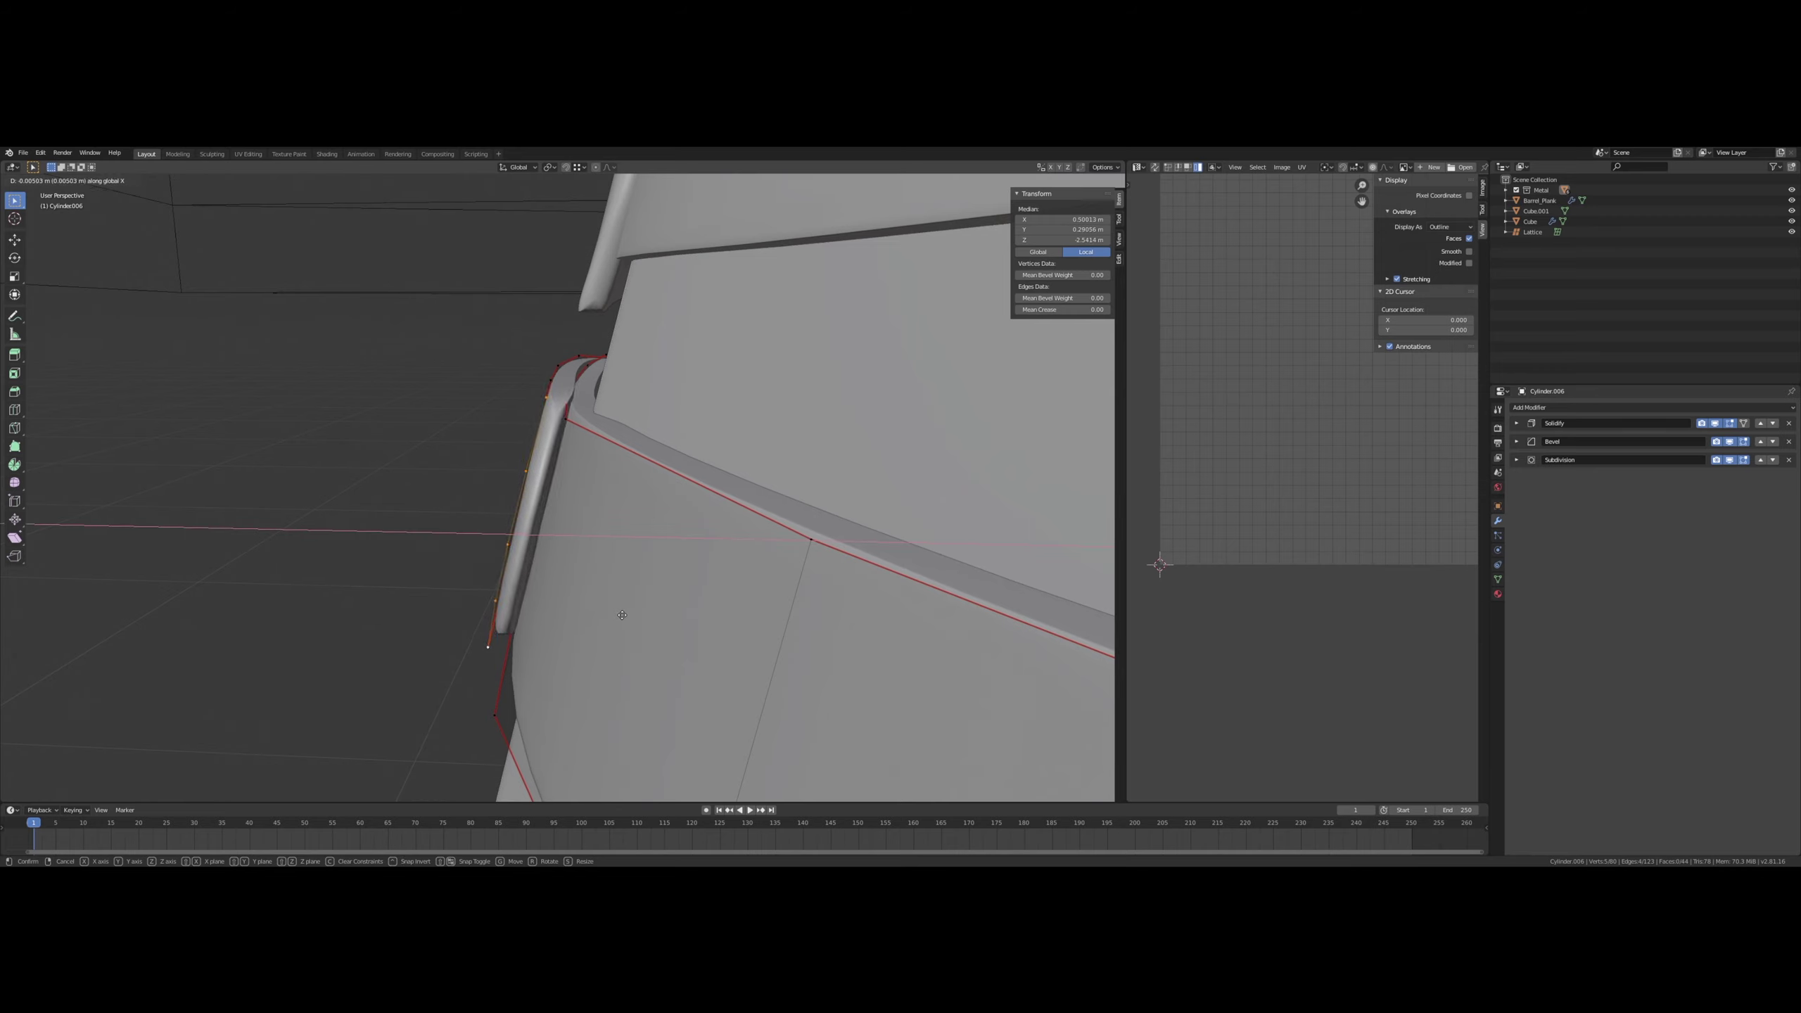
left_click(622, 615)
scroll(578, 528, "up", 5)
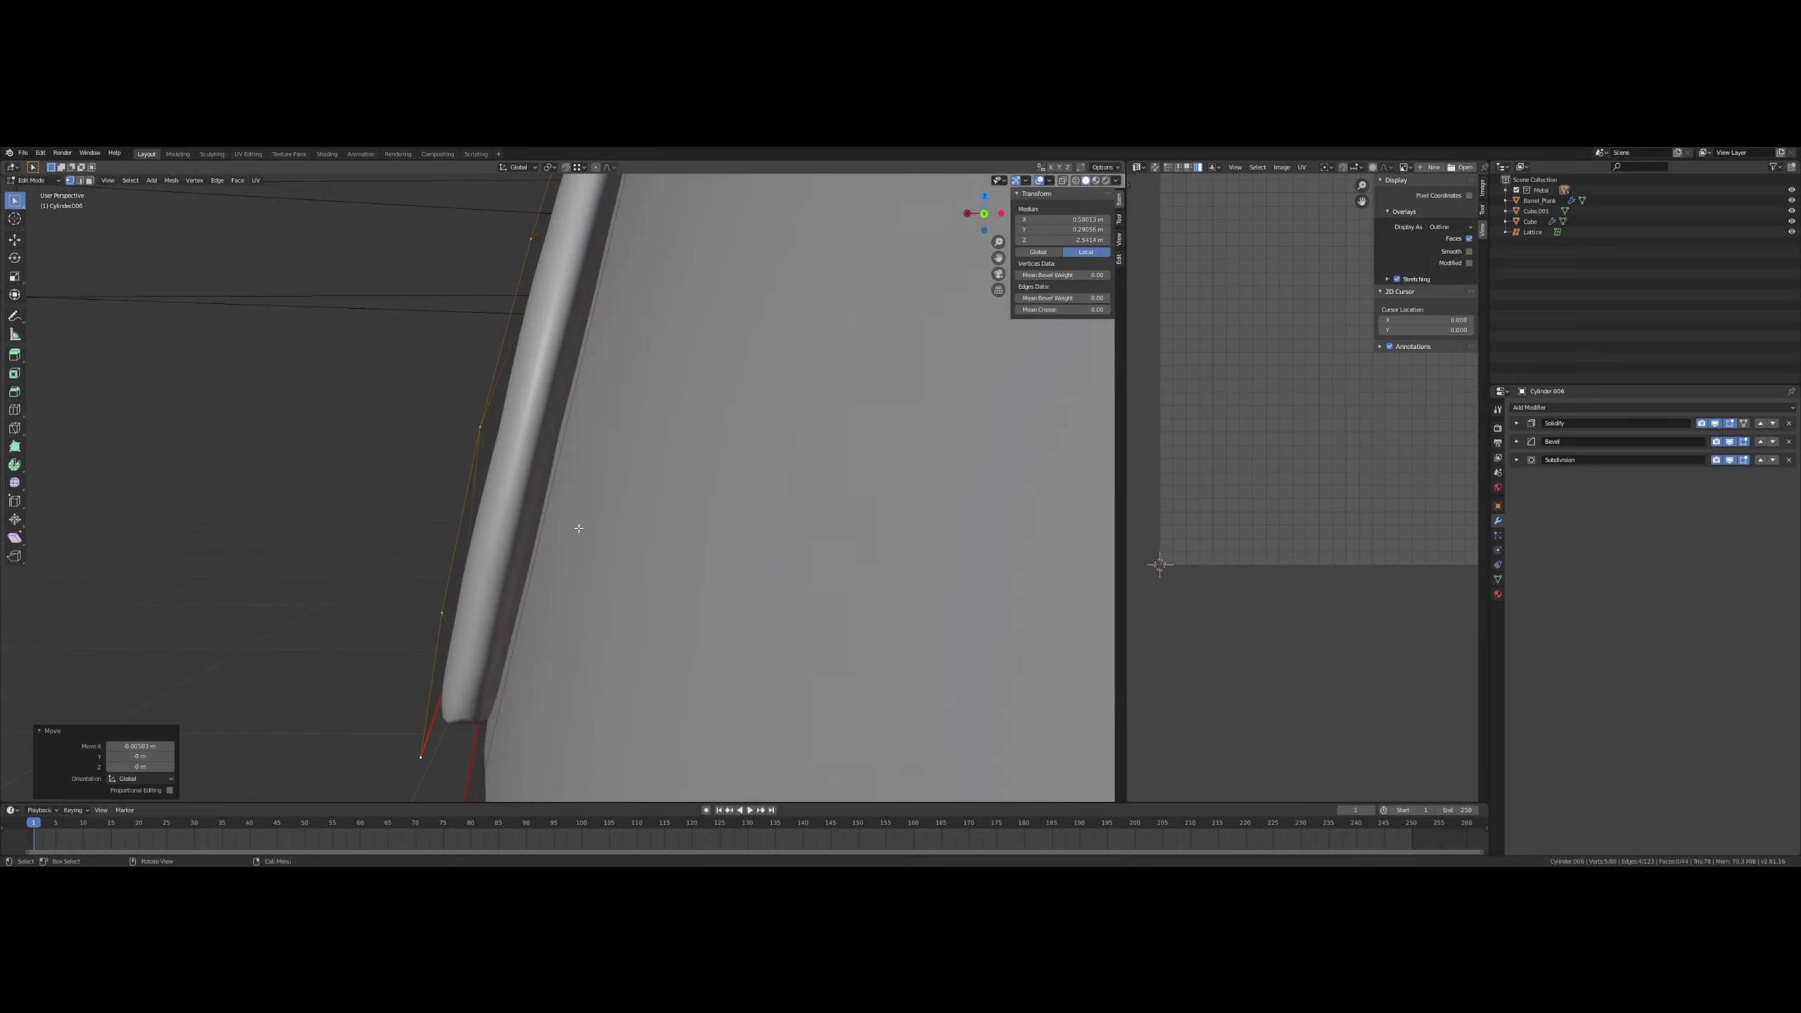
scroll(578, 528, "down", 5)
middle_click_drag(578, 528, 735, 475)
scroll(821, 460, "down", 4)
- Slide the vertical edge's two vertices at the start of the overlap along the band, move them slightly outward along X, and exit Edit Mode
left_click(340, 554)
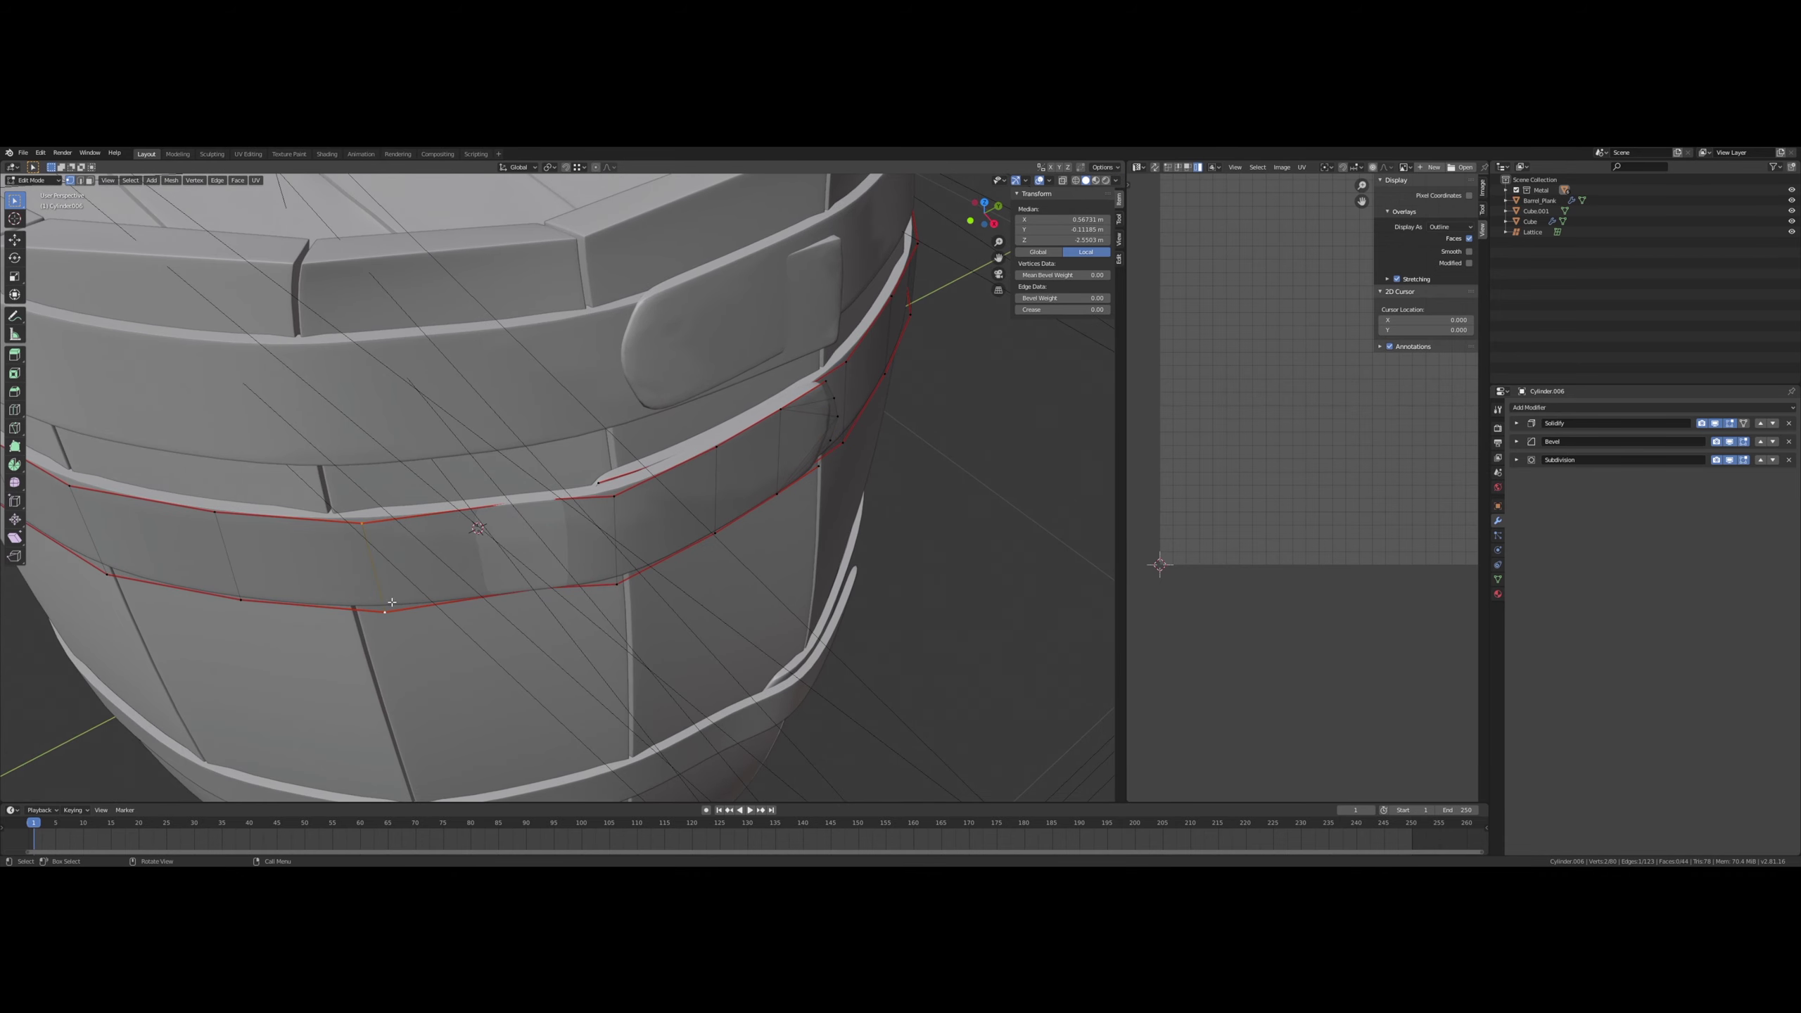
left_click(374, 611)
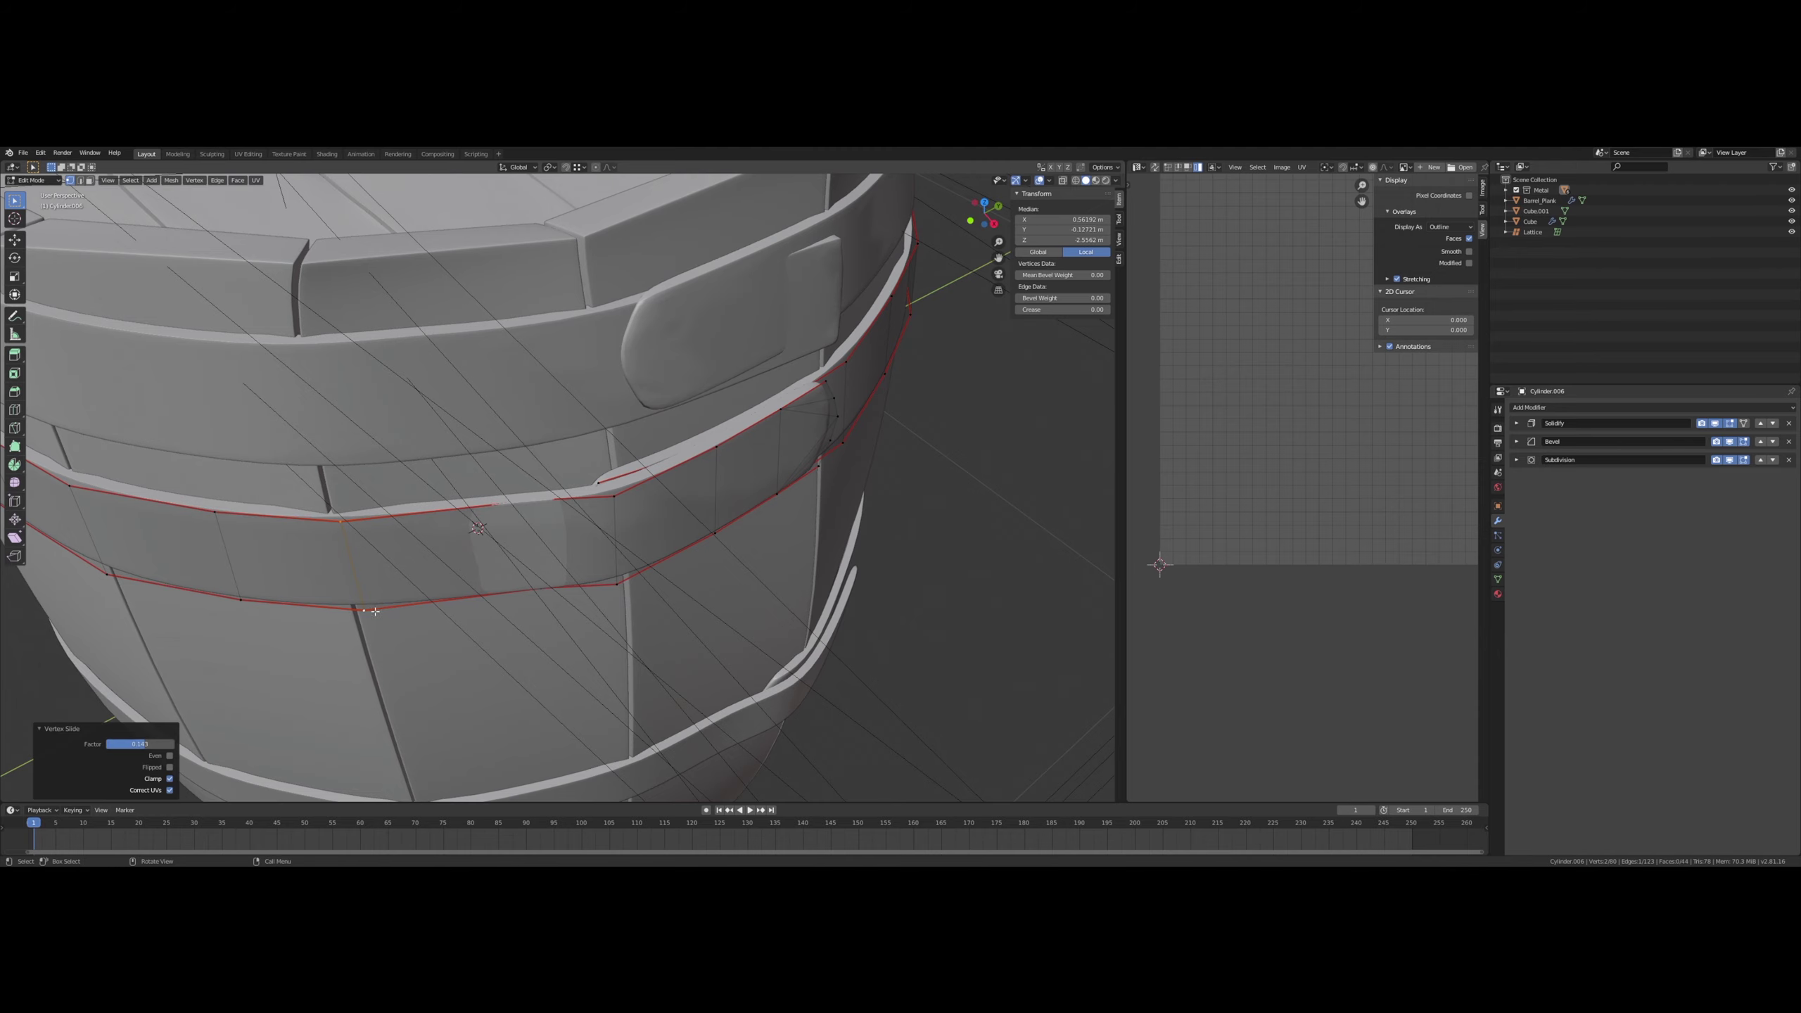
key("g")
key("x")
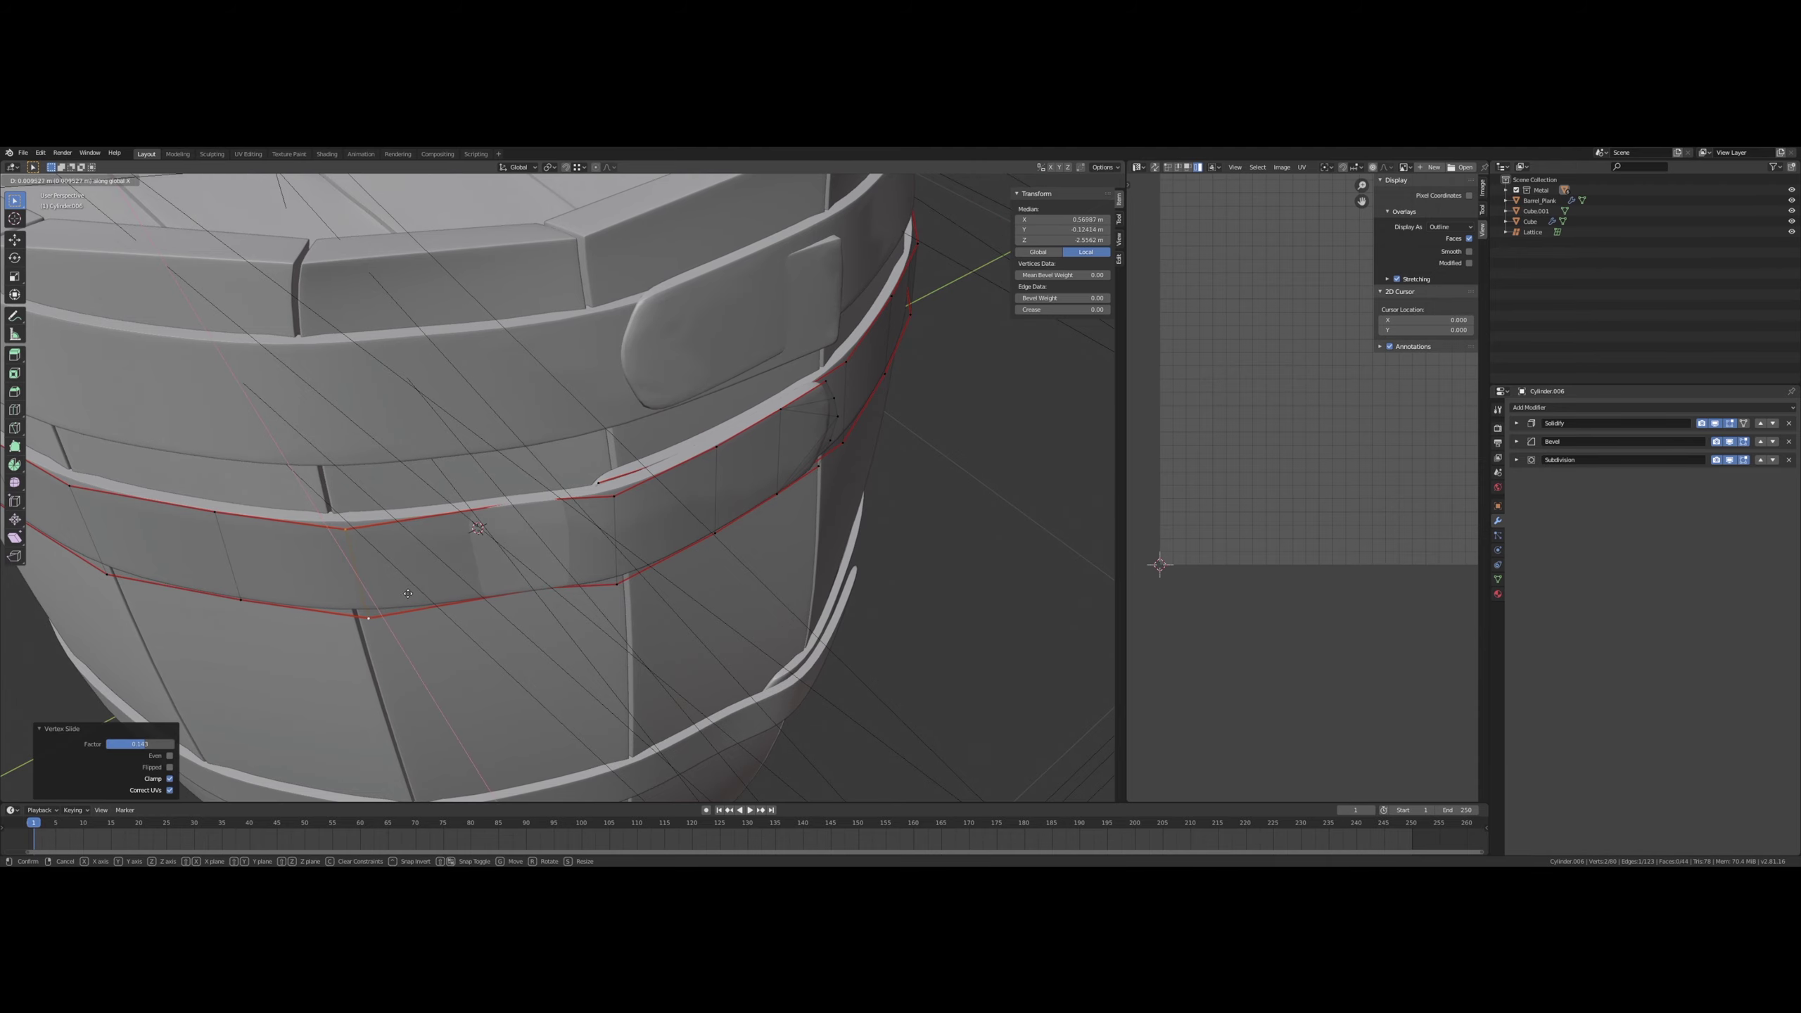
left_click(408, 593)
middle_click_drag(449, 561, 615, 447)
key("Tab")
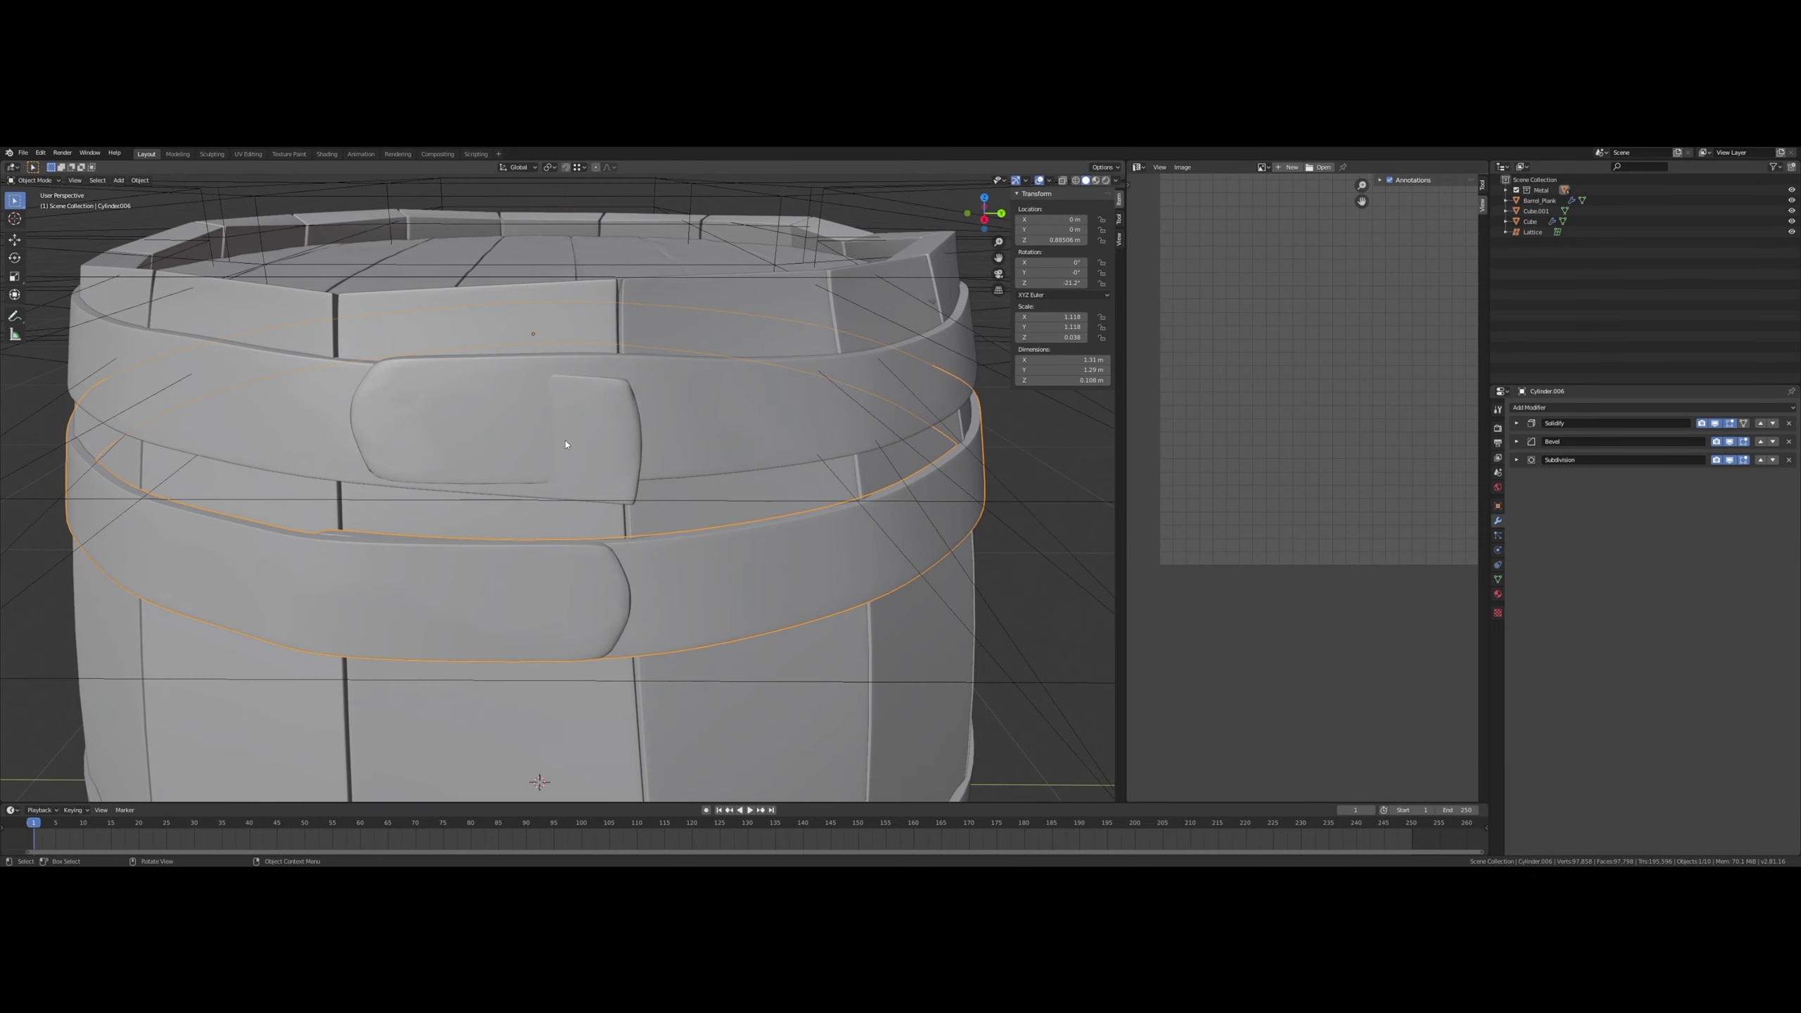
- Scale down the entire mesh of the top band in Edit Mode, starting with a factor of about 0.78
left_click(615, 447)
key("Tab")
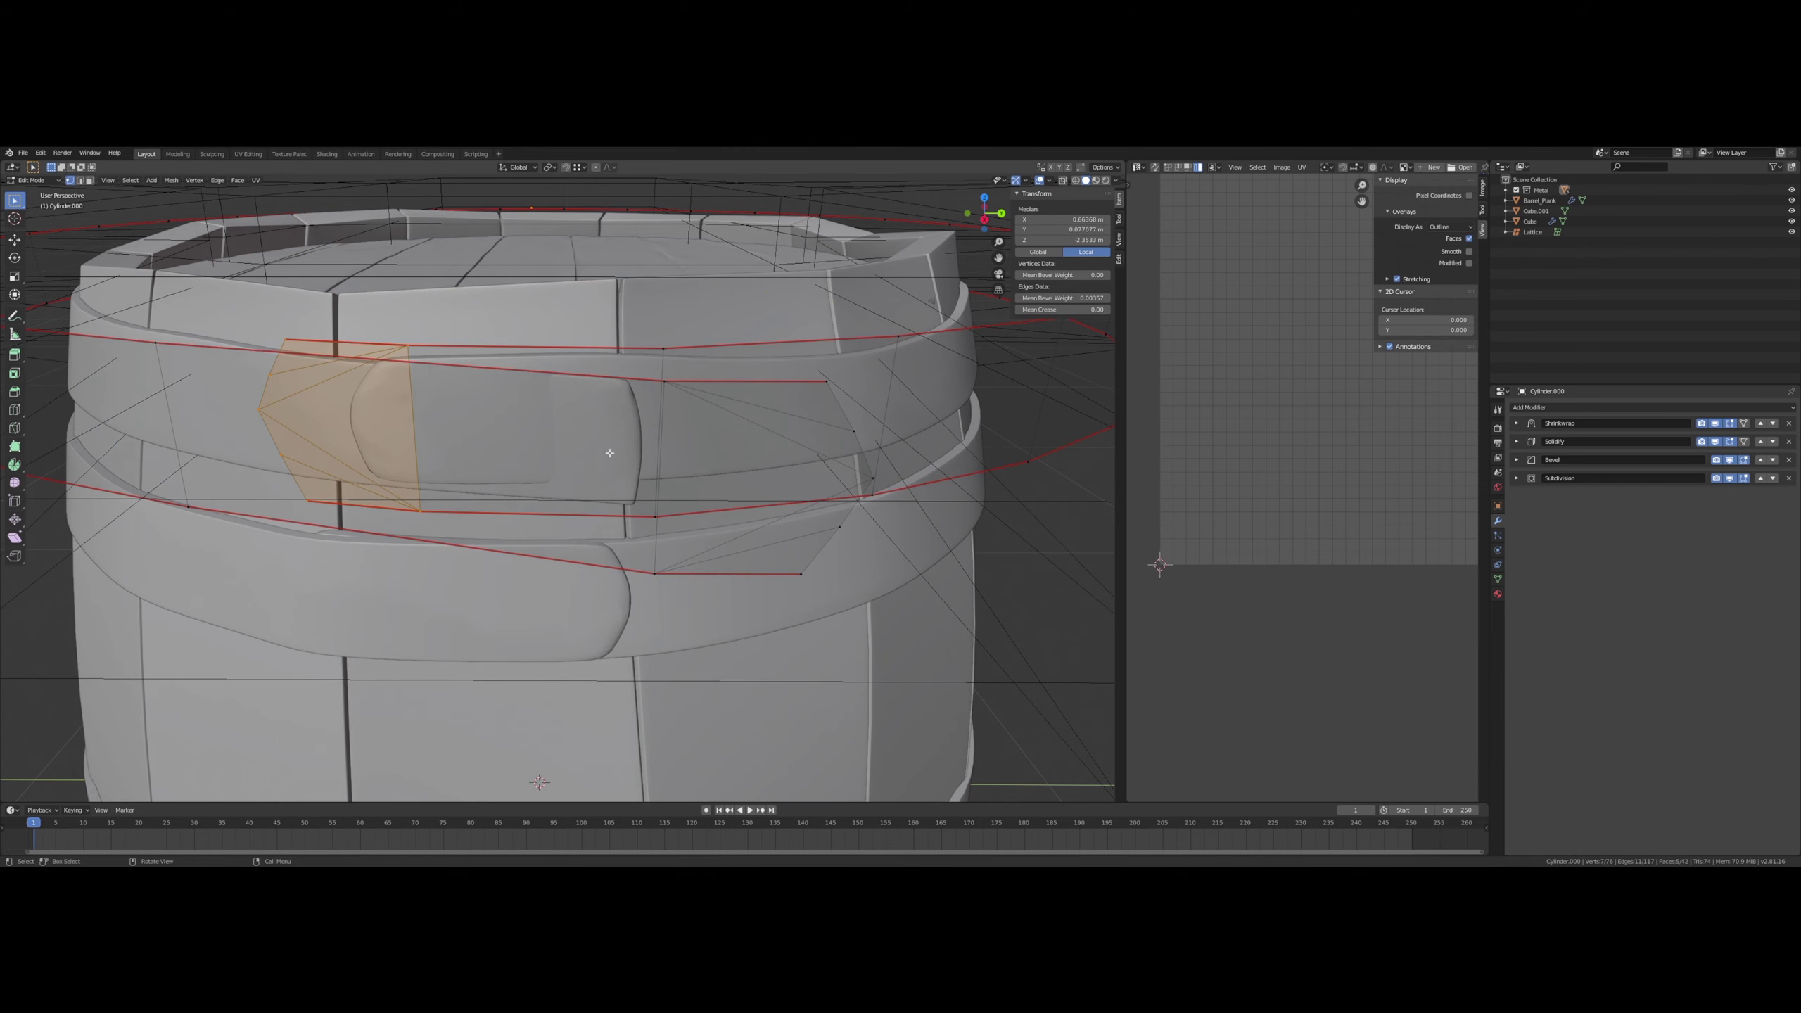
key("a")
key("s")
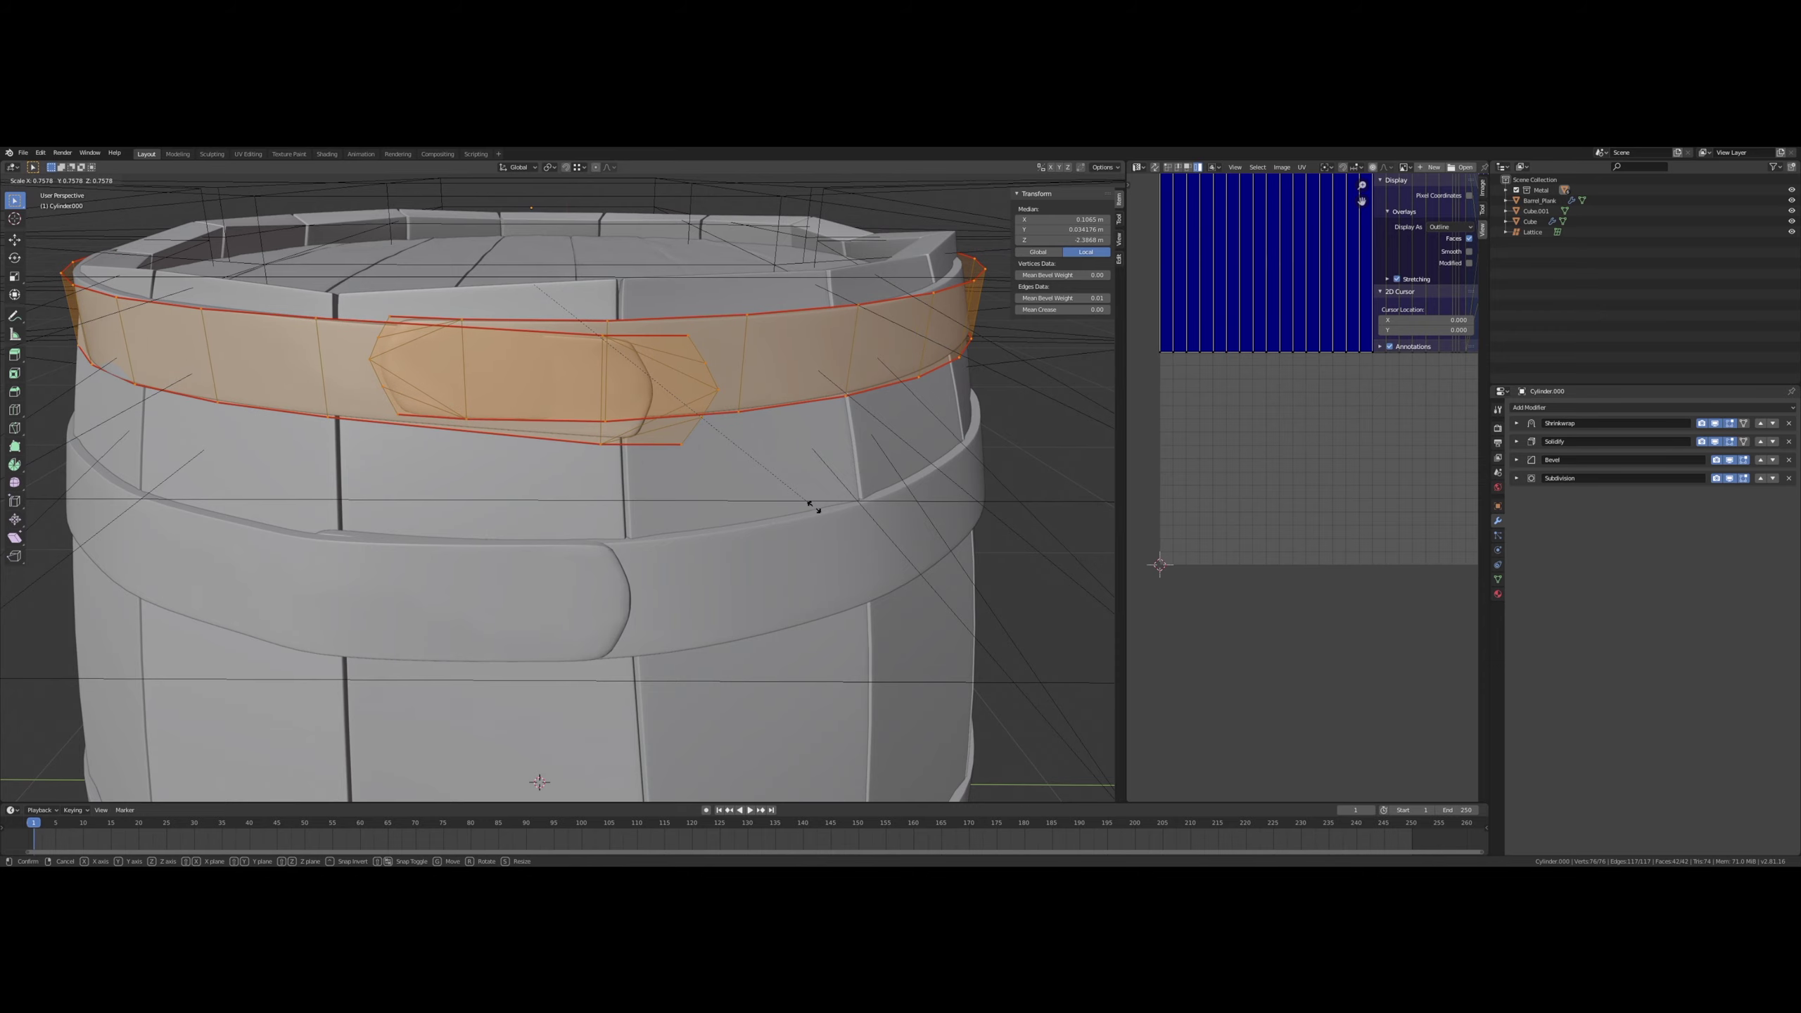
left_click(820, 517)
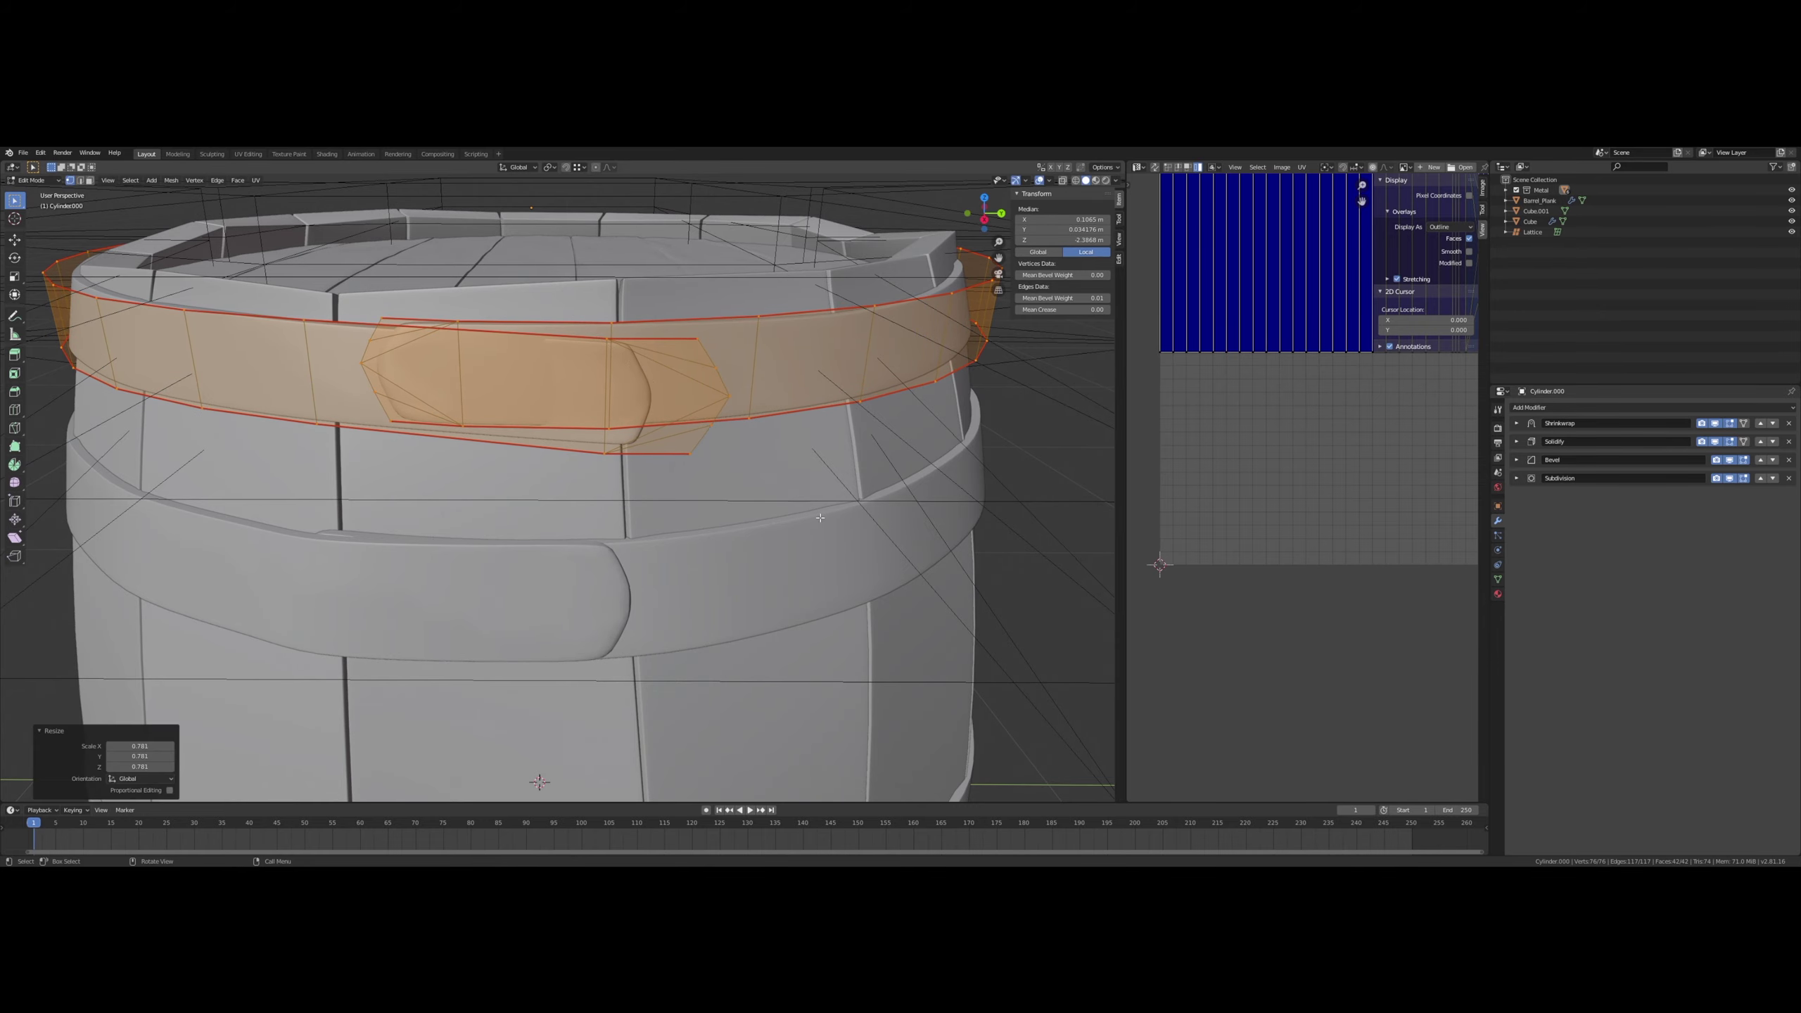
middle_click_drag(820, 517, 779, 502)
scroll(787, 501, "down", 3)
mouse_move(906, 471)
middle_mouse_down()
mouse_move(662, 525)
mouse_move(733, 500)
mouse_move(575, 484)
mouse_move(873, 462)
middle_mouse_up()
key("s")
- Apply the top band's Shrinkwrap modifier in Object Mode
key("Tab")
left_click(1517, 424)
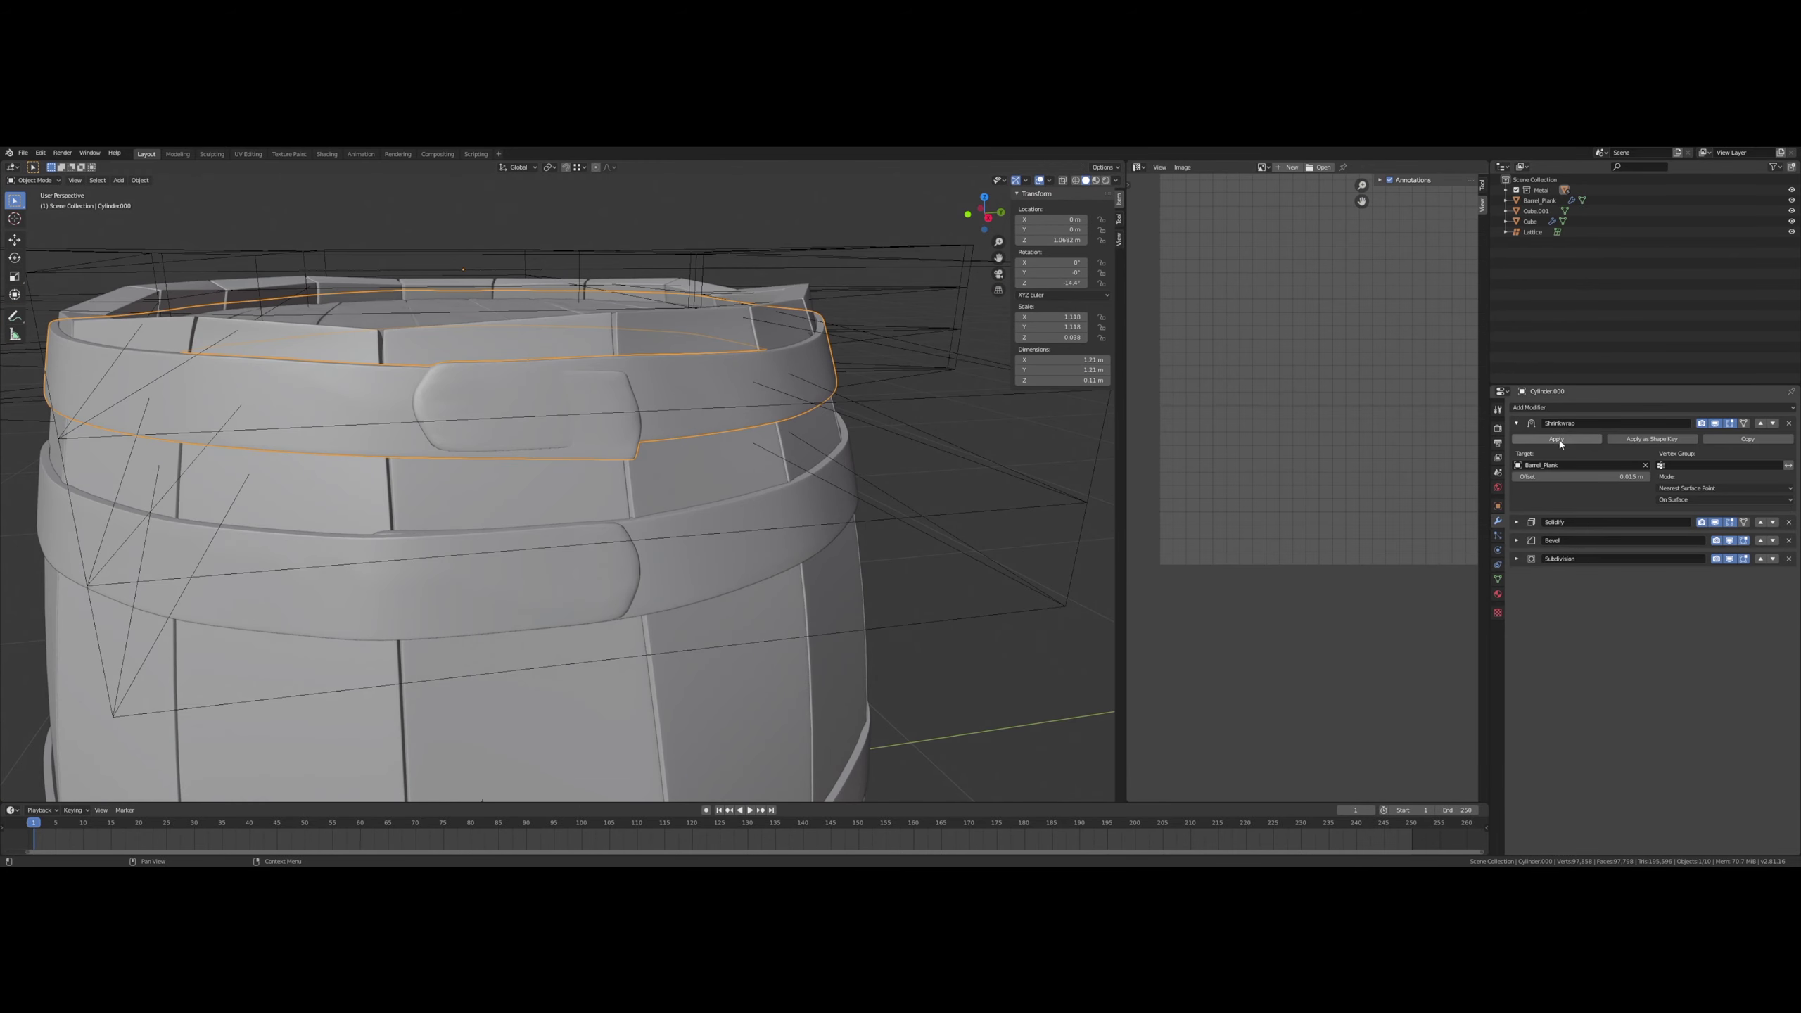
left_click(1561, 441)
middle_click_drag(800, 396, 779, 394)
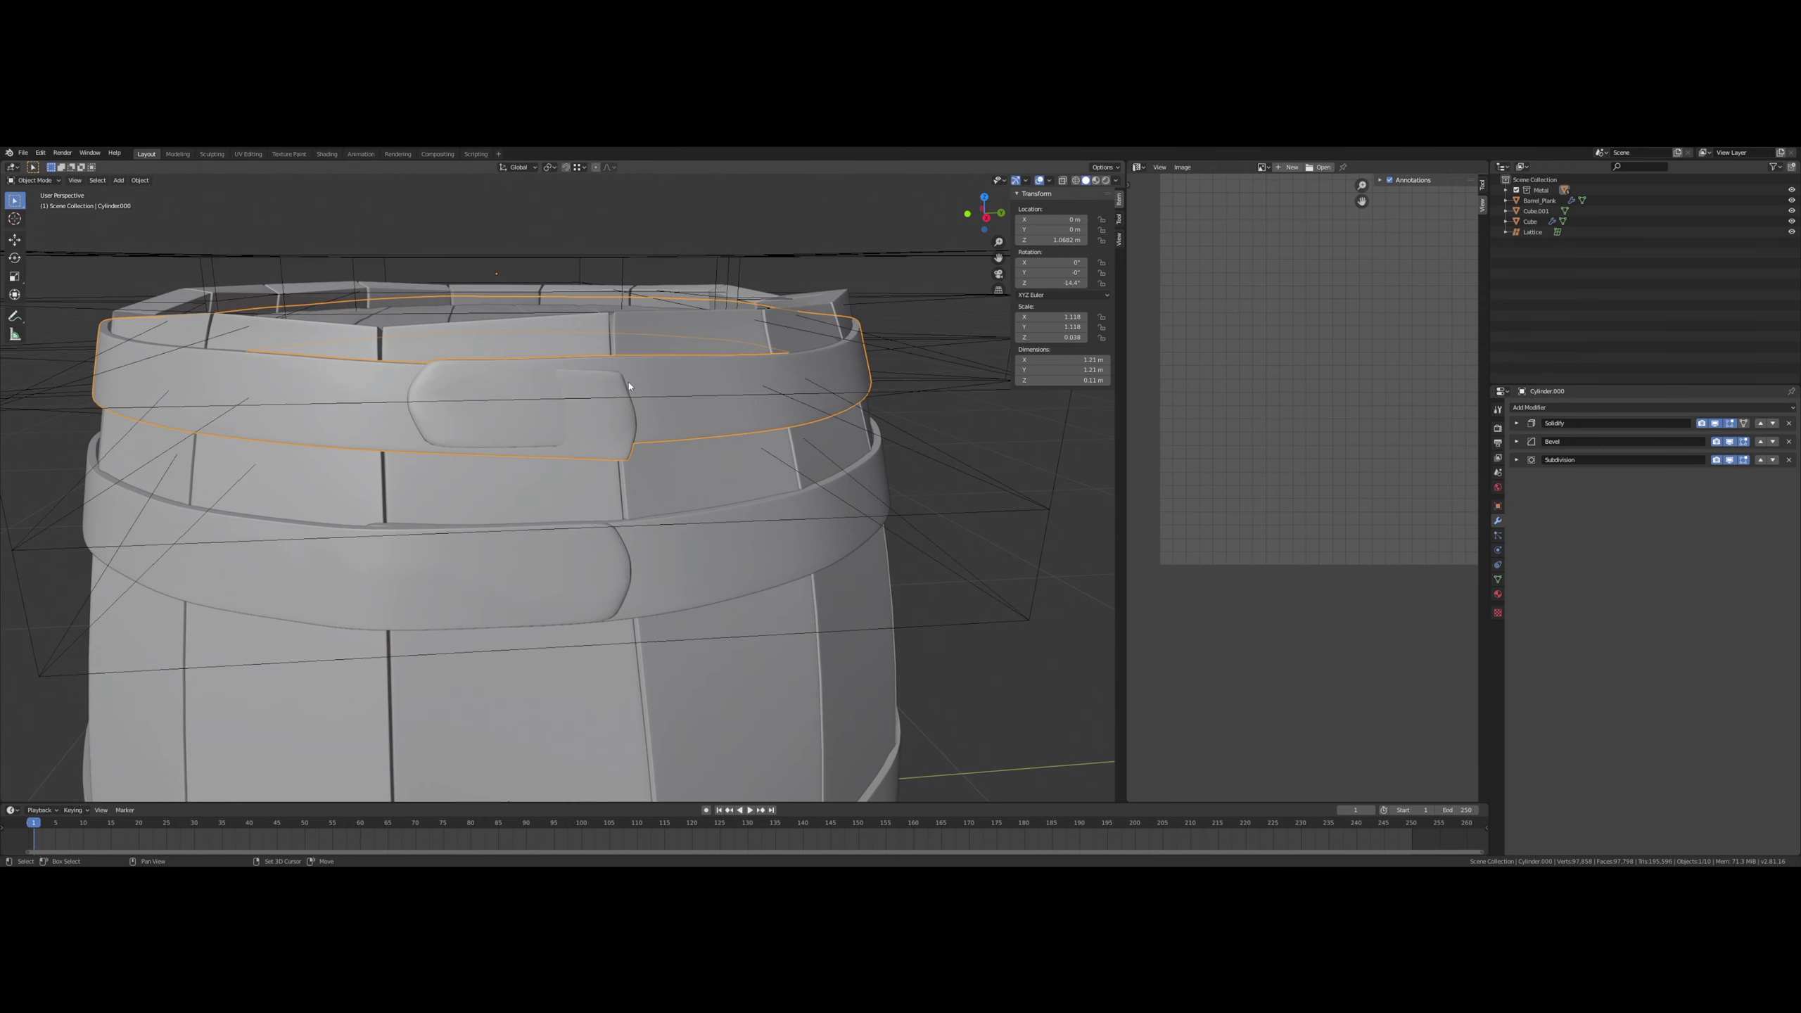
- Select the top band's inner overlapping end vertices through the mesh with X-ray and move them outward about 0.04 m along X
middle_click_drag(631, 392, 752, 418, "shift")
scroll(752, 419, "up", 6)
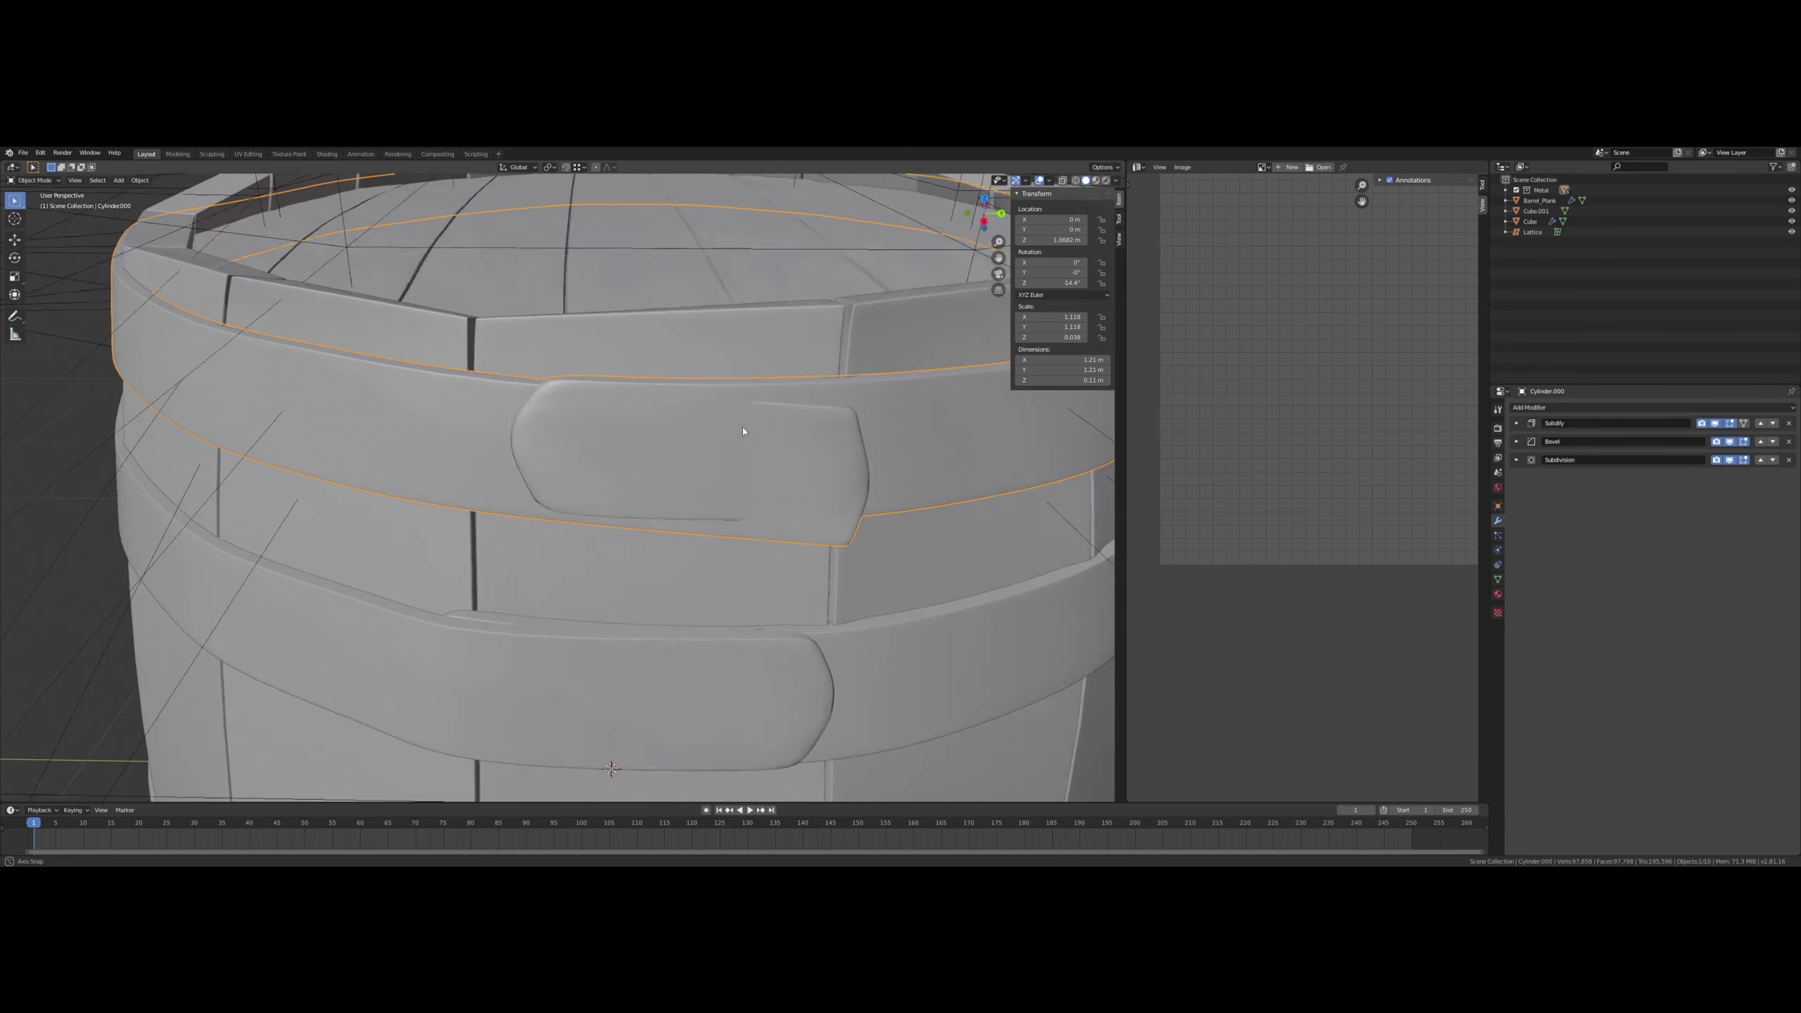
key("Tab")
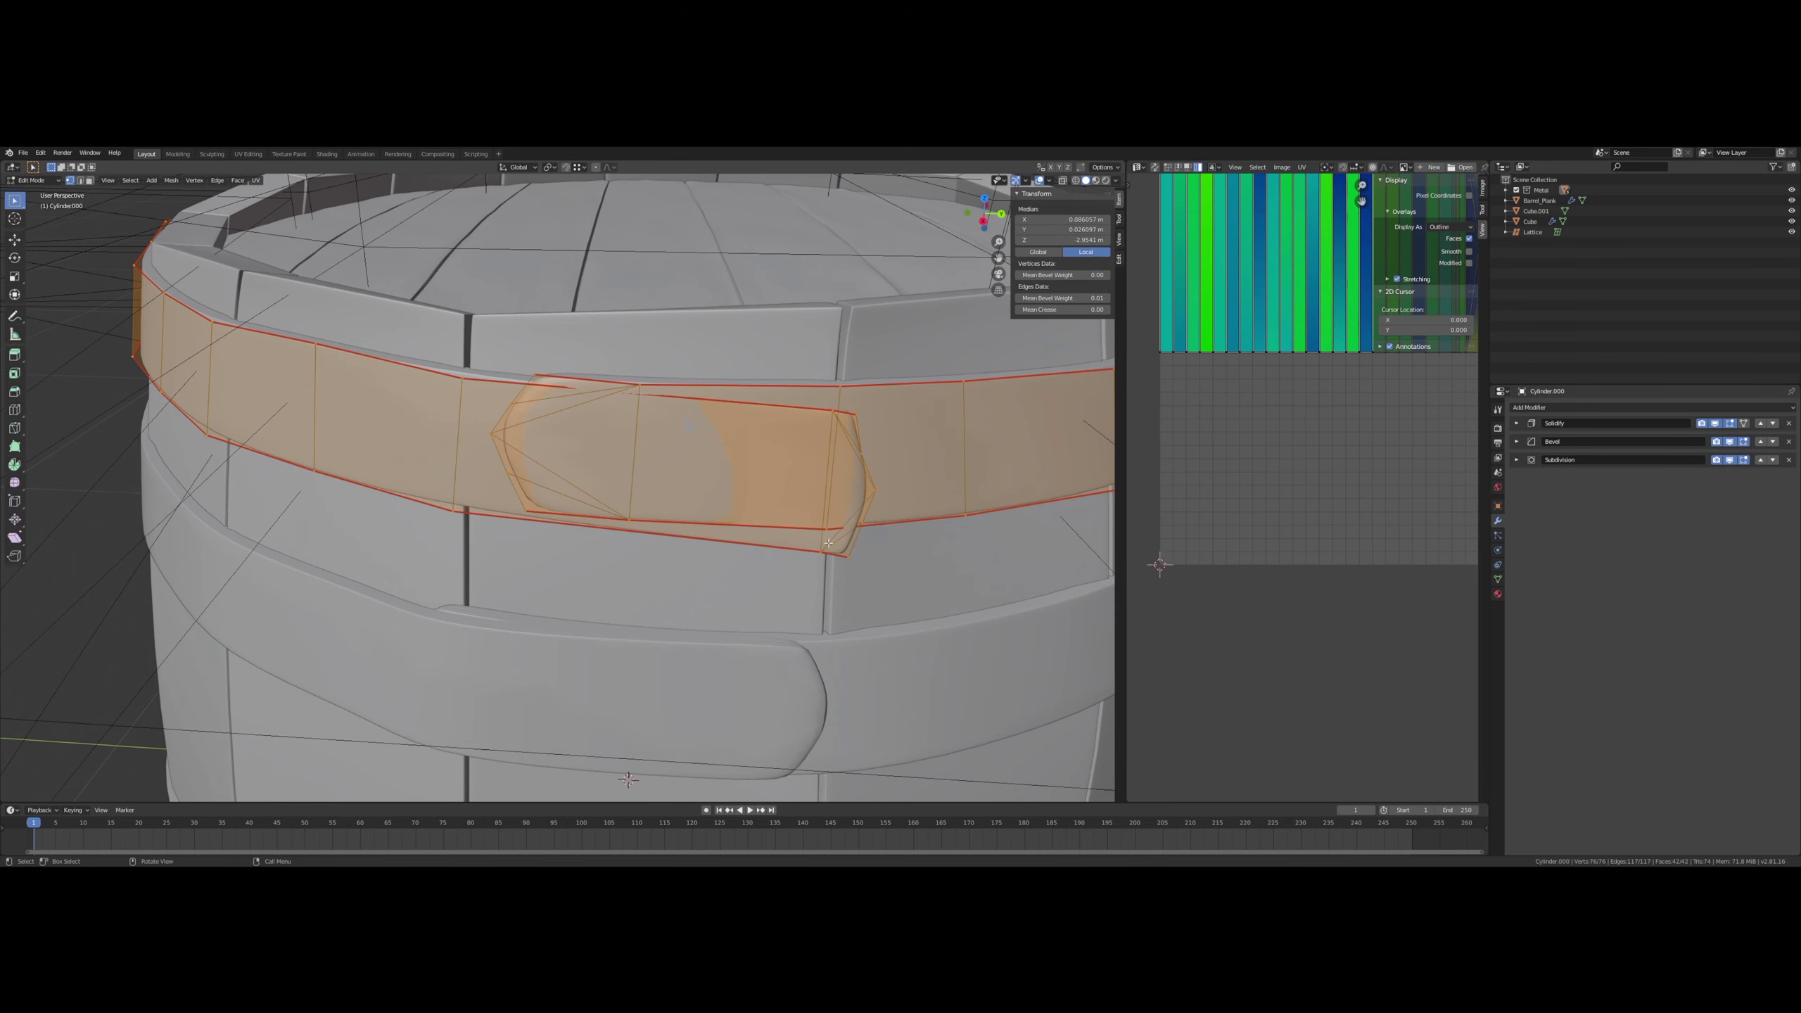
left_click(1065, 181)
middle_click_drag(965, 390, 713, 359)
left_click_drag(748, 468, 748, 470)
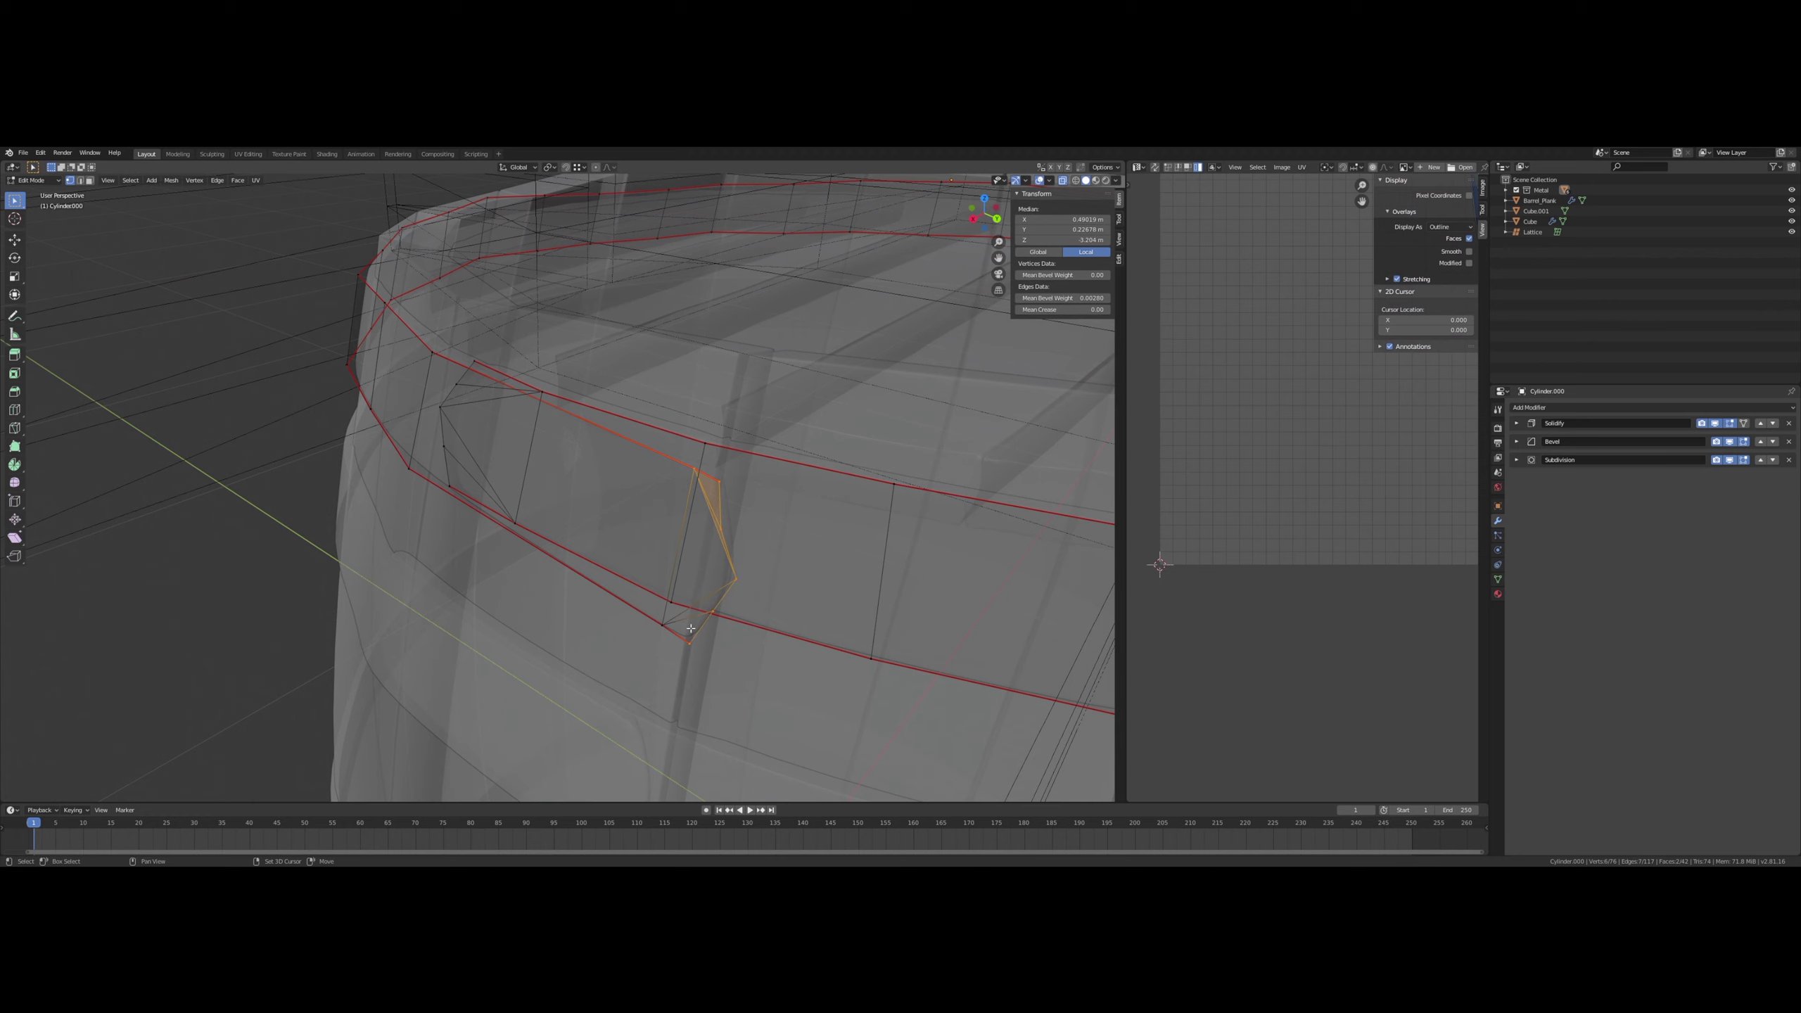
left_click_drag(666, 626, 673, 617, "shift")
middle_click_drag(673, 617, 623, 612)
key("g")
key("x")
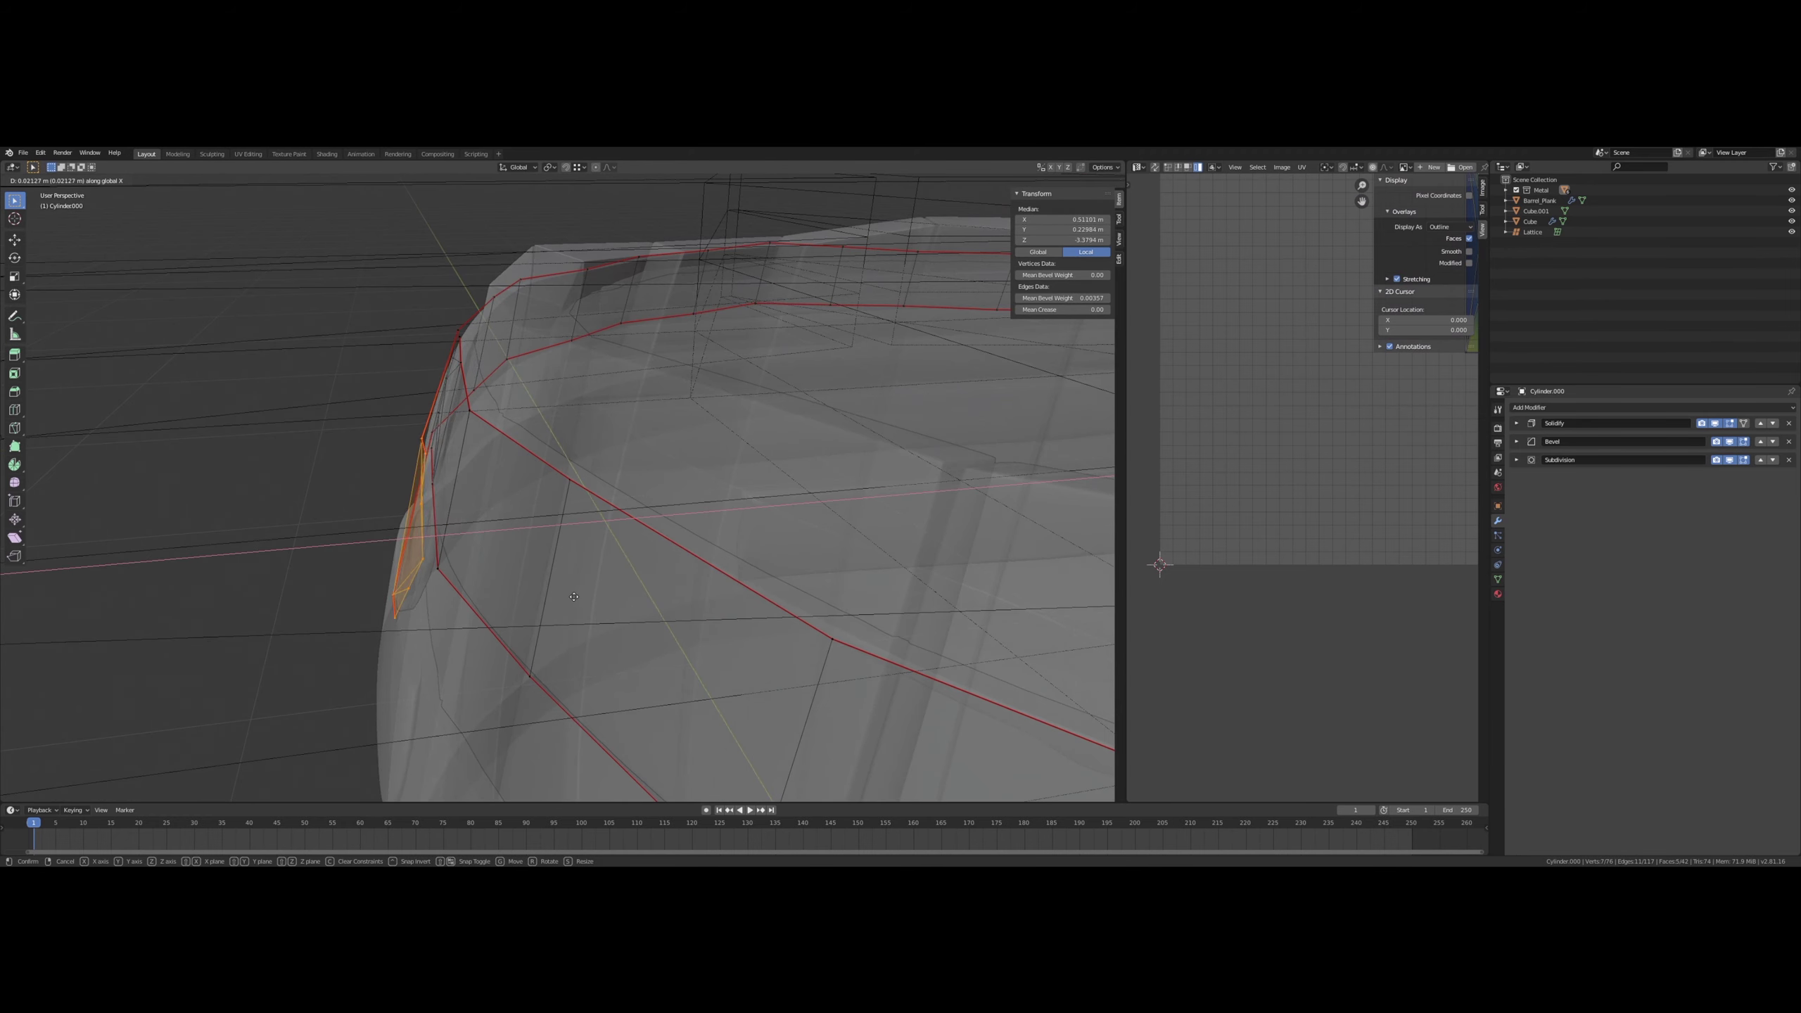
left_click(536, 584)
- Move the selected end of the top band up about 0.02 m along Z
key("g")
key("z")
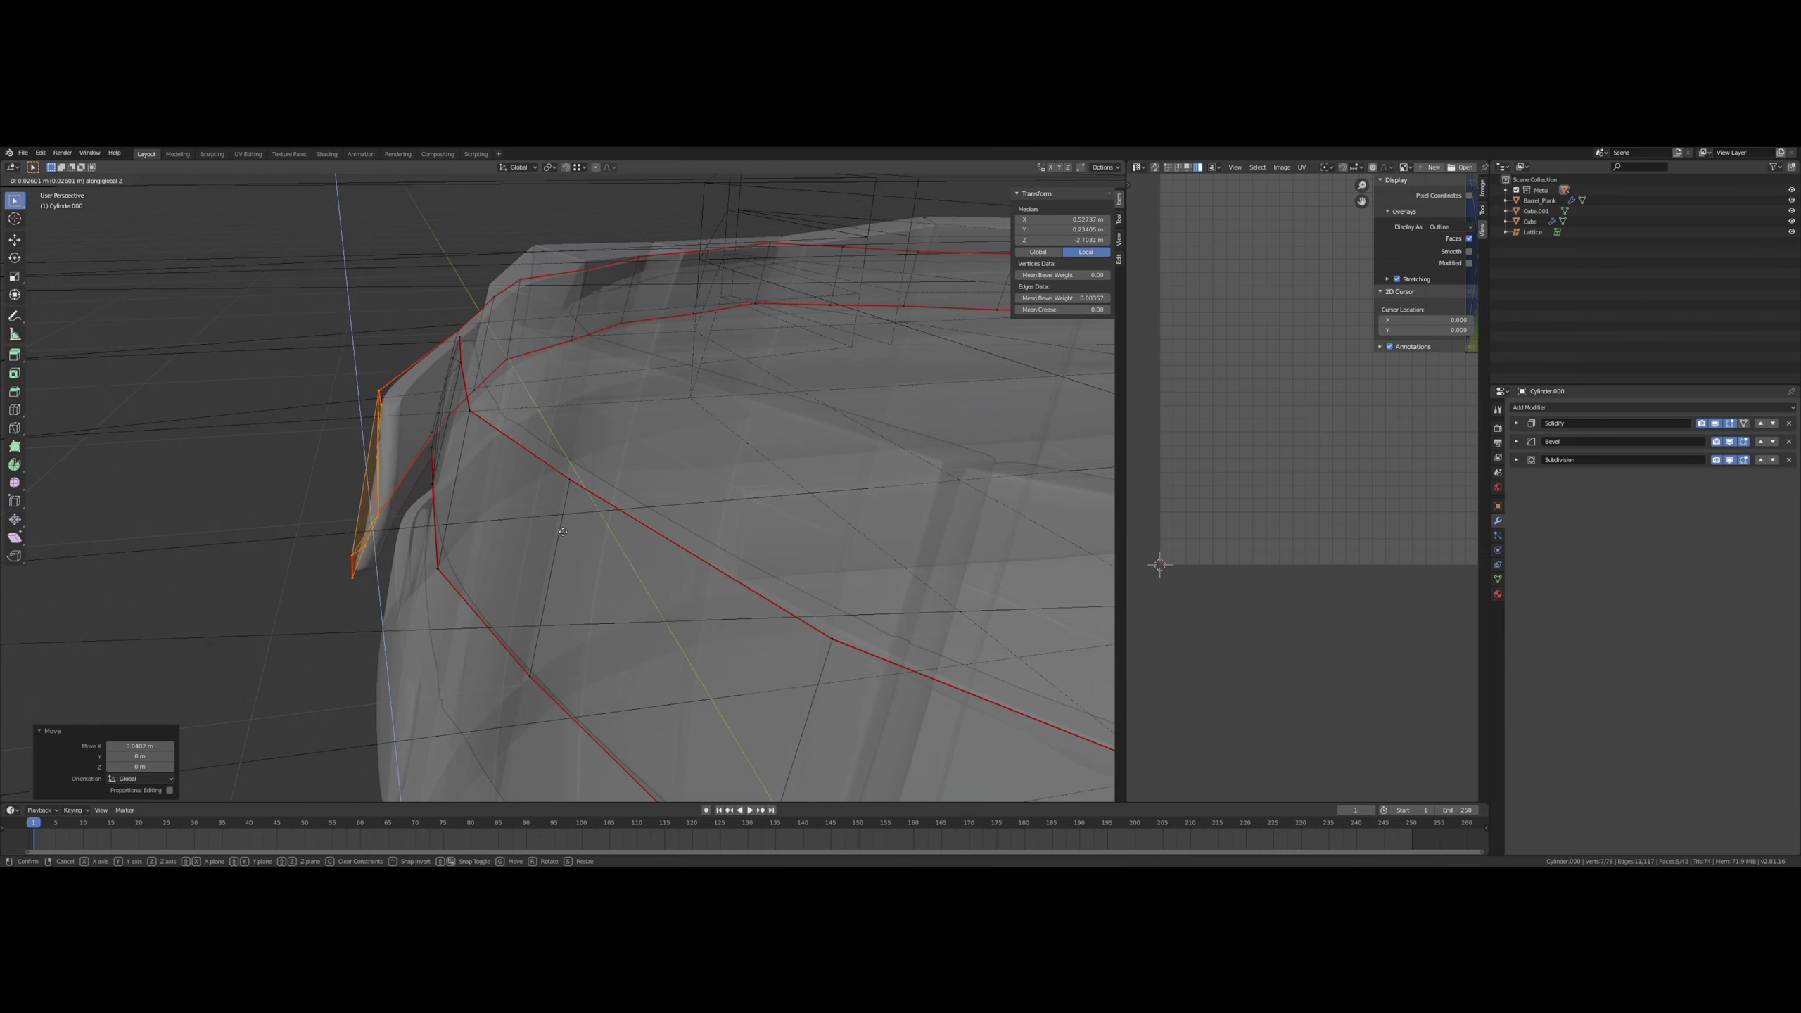
left_click(542, 527)
- Add two unslid loop cuts across the outer overlapping section of the top band
middle_click_drag(542, 527, 679, 528)
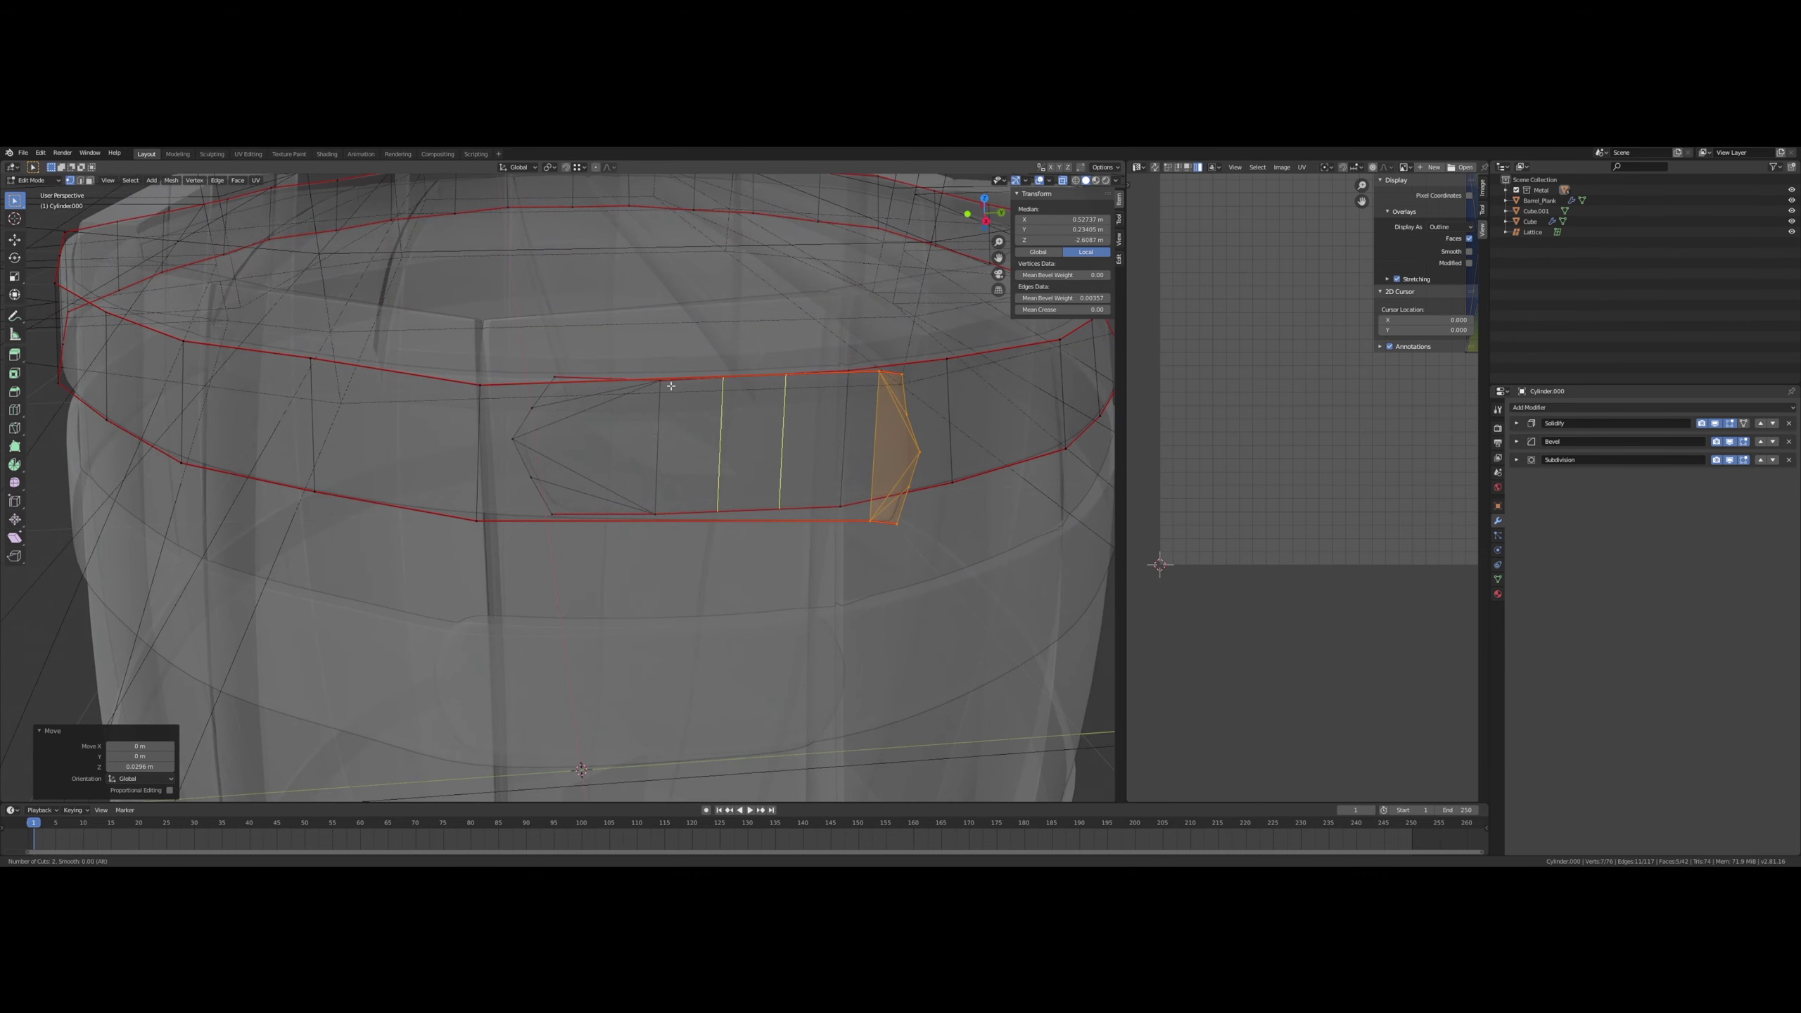
key("Escape")
middle_click_drag(662, 390, 668, 558)
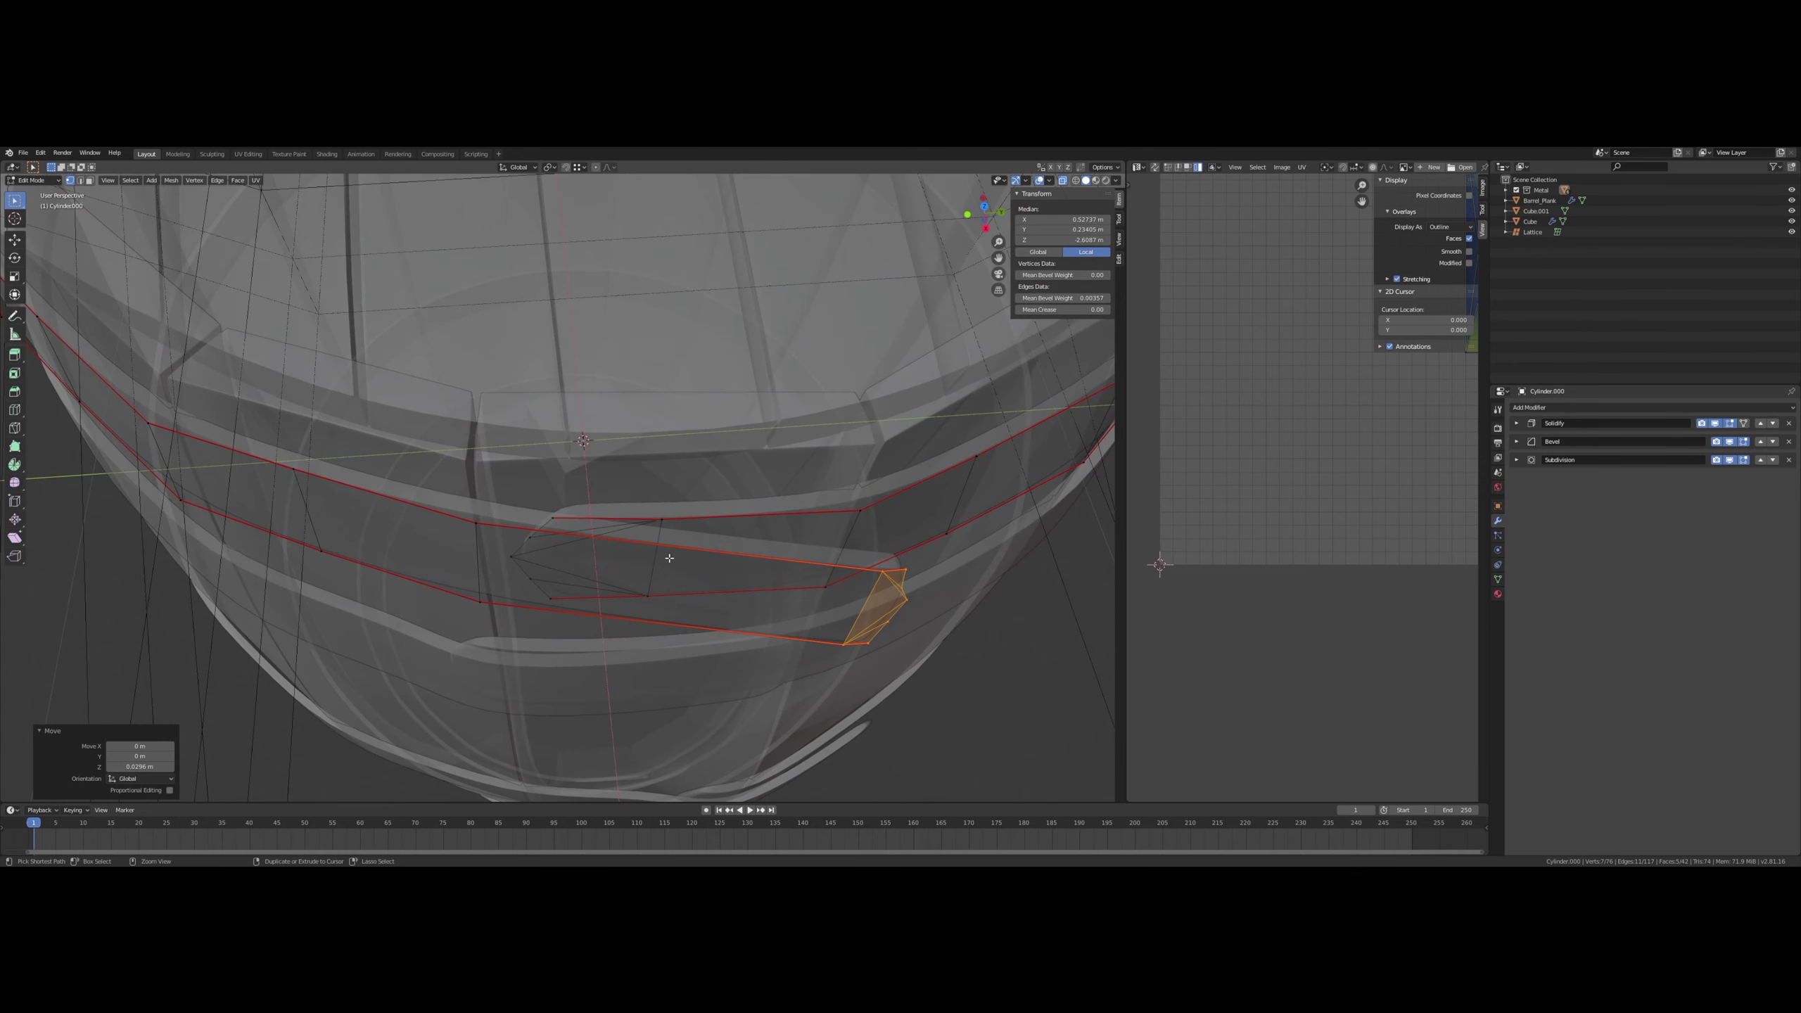
left_click(671, 553)
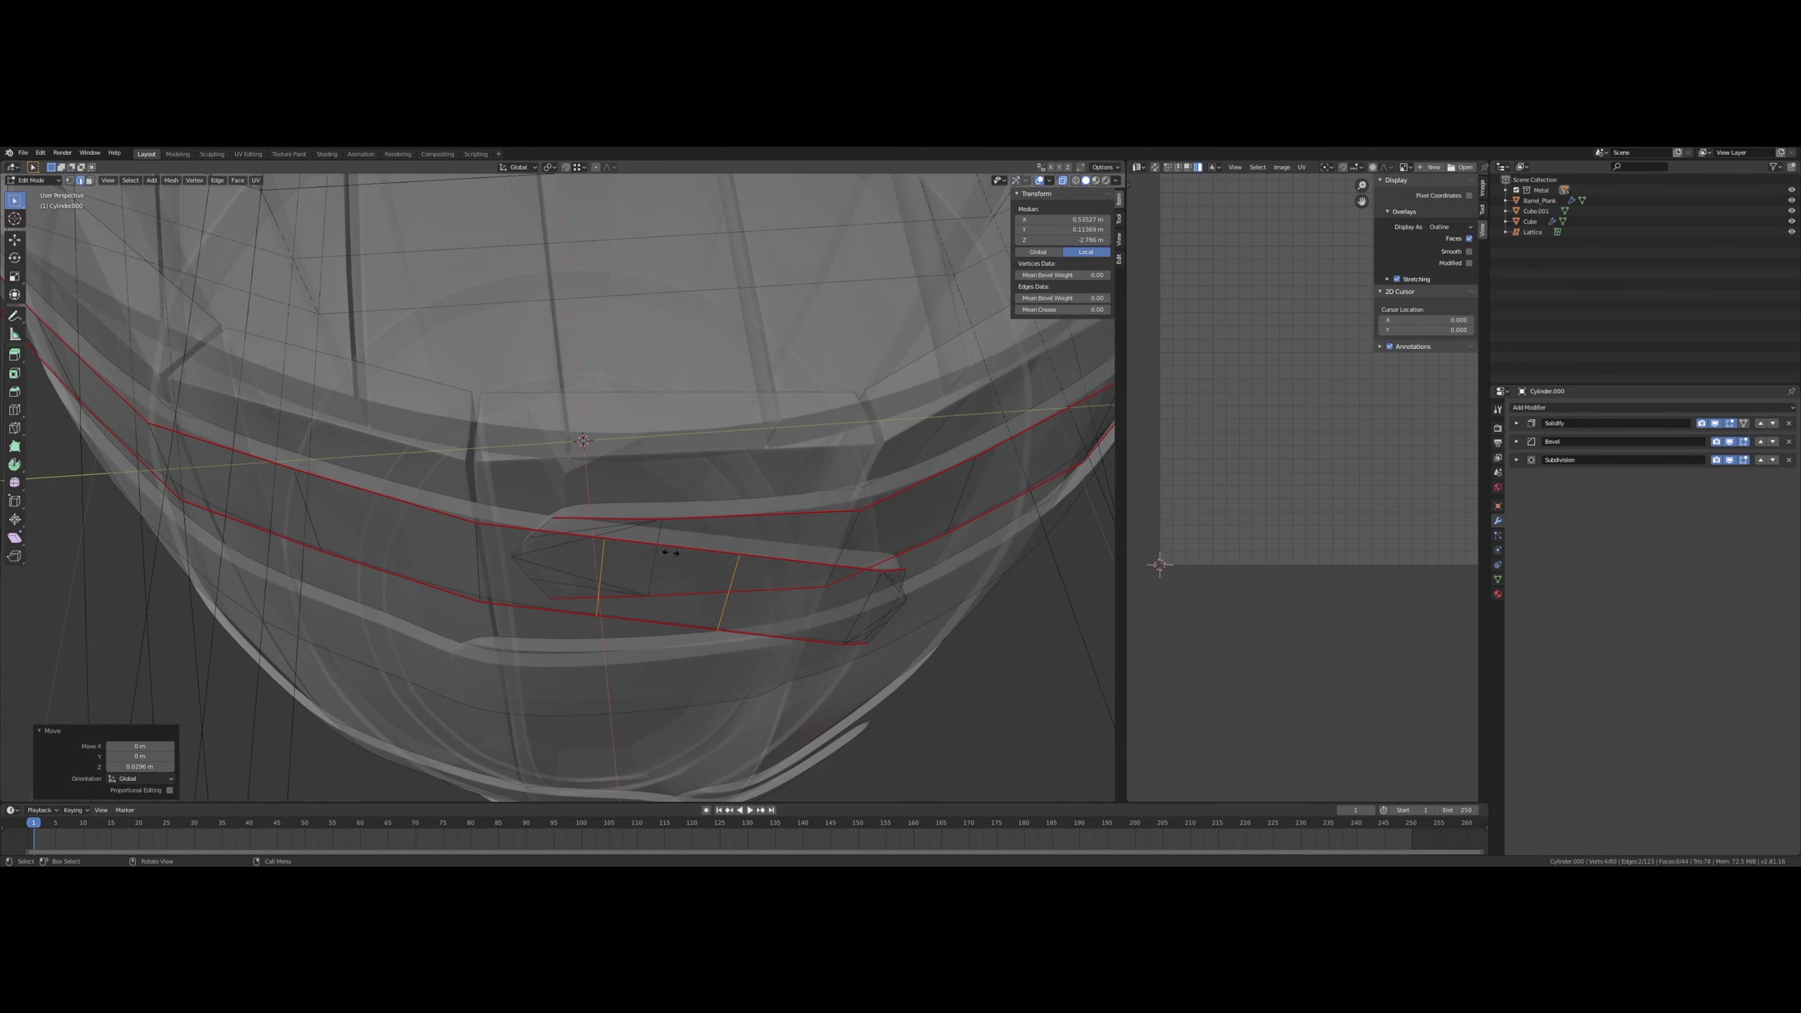
right_click(668, 554)
- Vertex-slide both vertices of the new cut farthest from the band's end along the band, away from that end
left_click(605, 561)
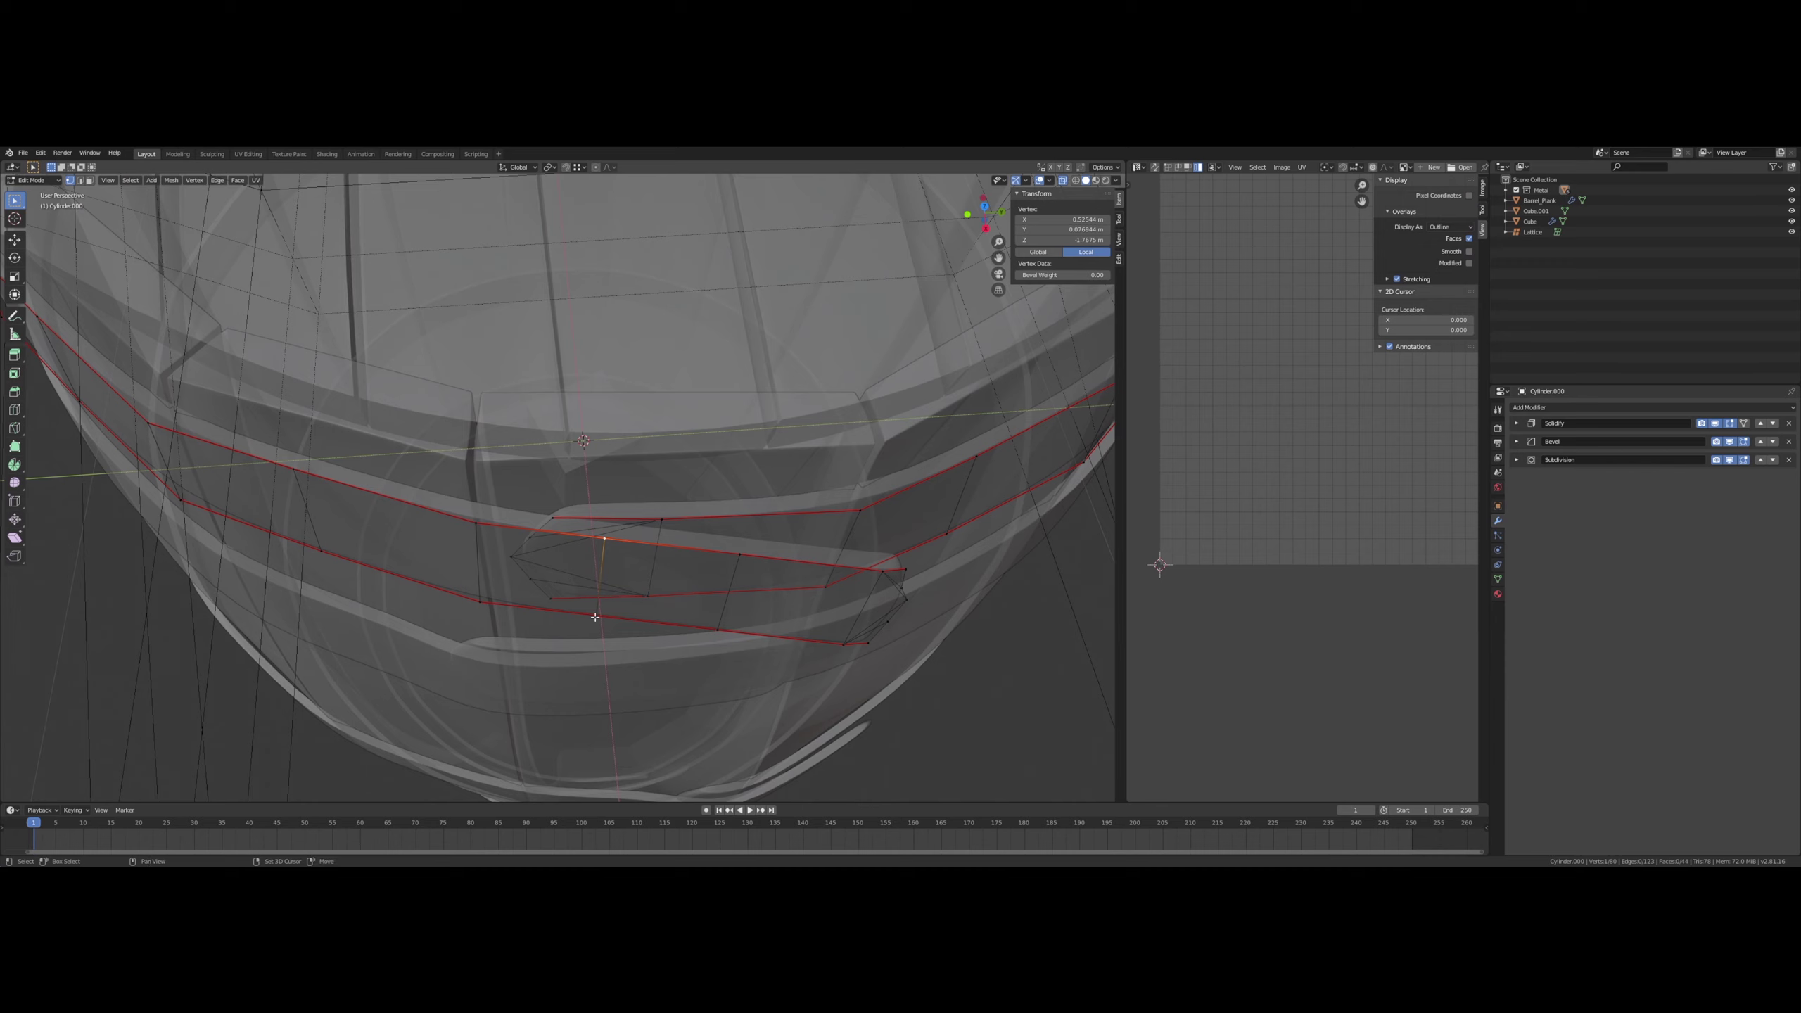
middle_click_drag(646, 579, 713, 583)
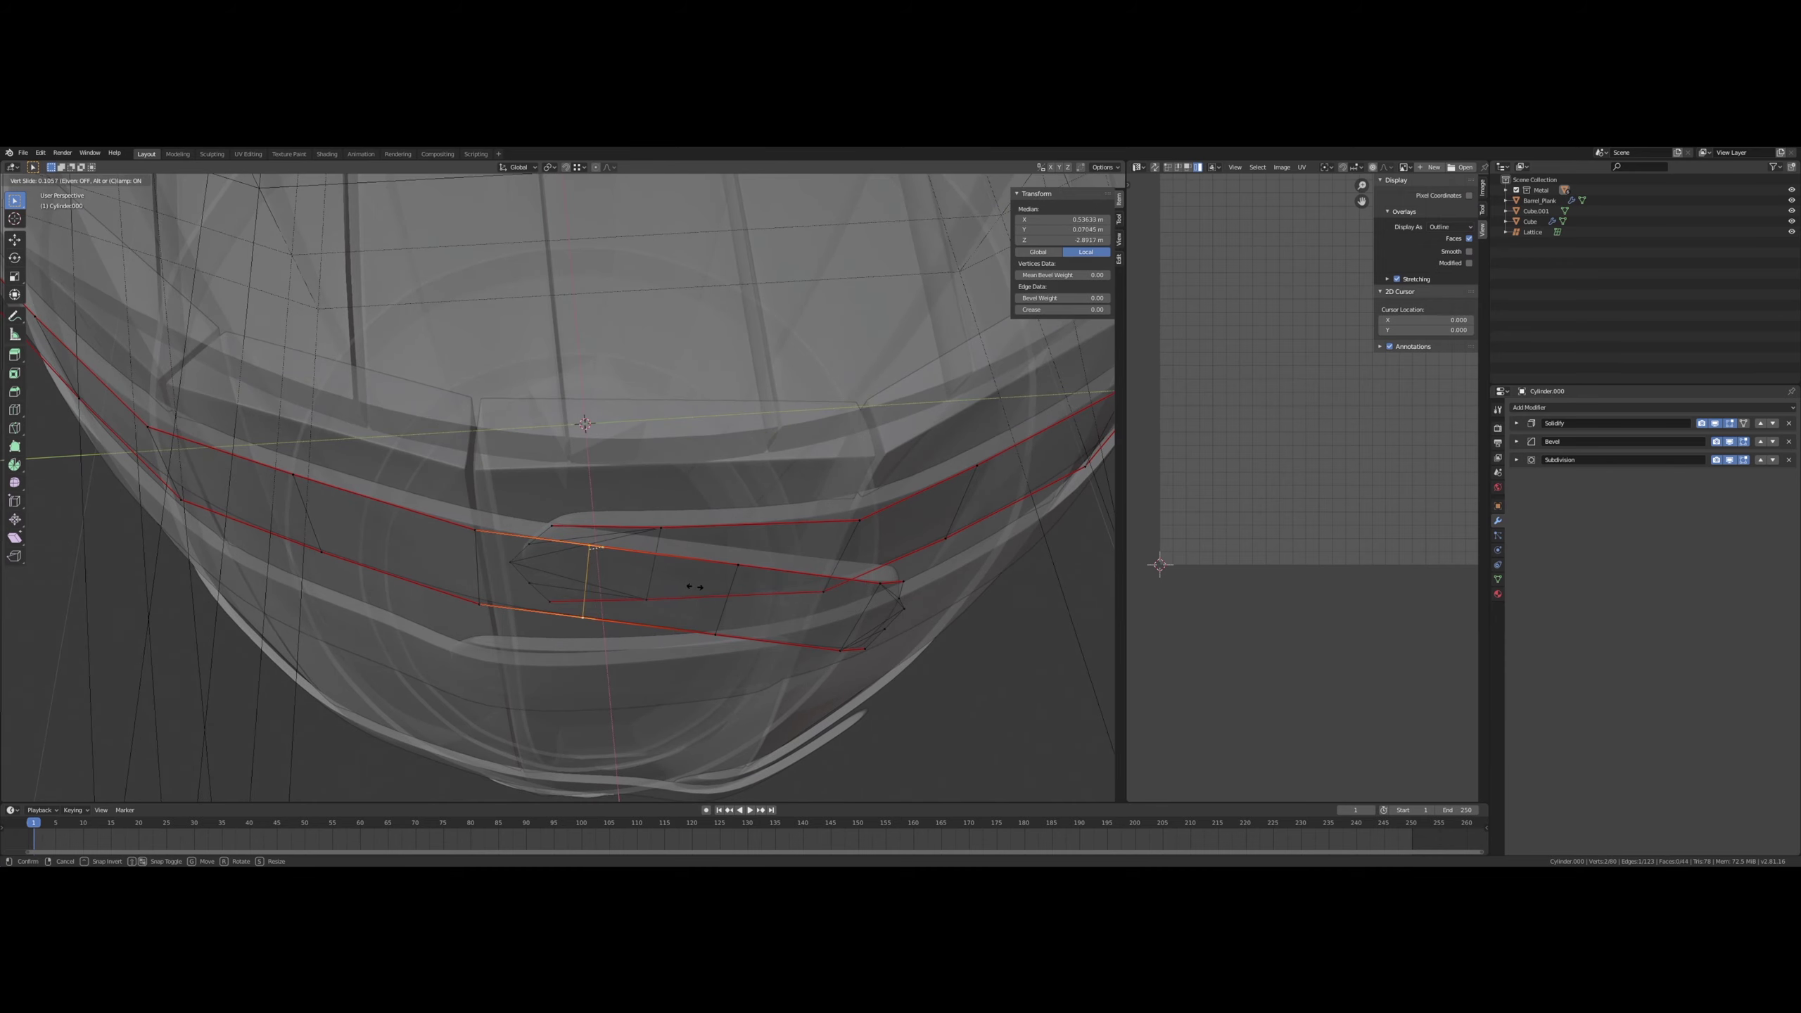
left_click(649, 583)
middle_click_drag(651, 579, 723, 469)
left_click(607, 446)
left_click(623, 576)
- Select all vertices of the overlapping outer end and move them inward about 0.038 m along X, toward the barrel
left_click(729, 461)
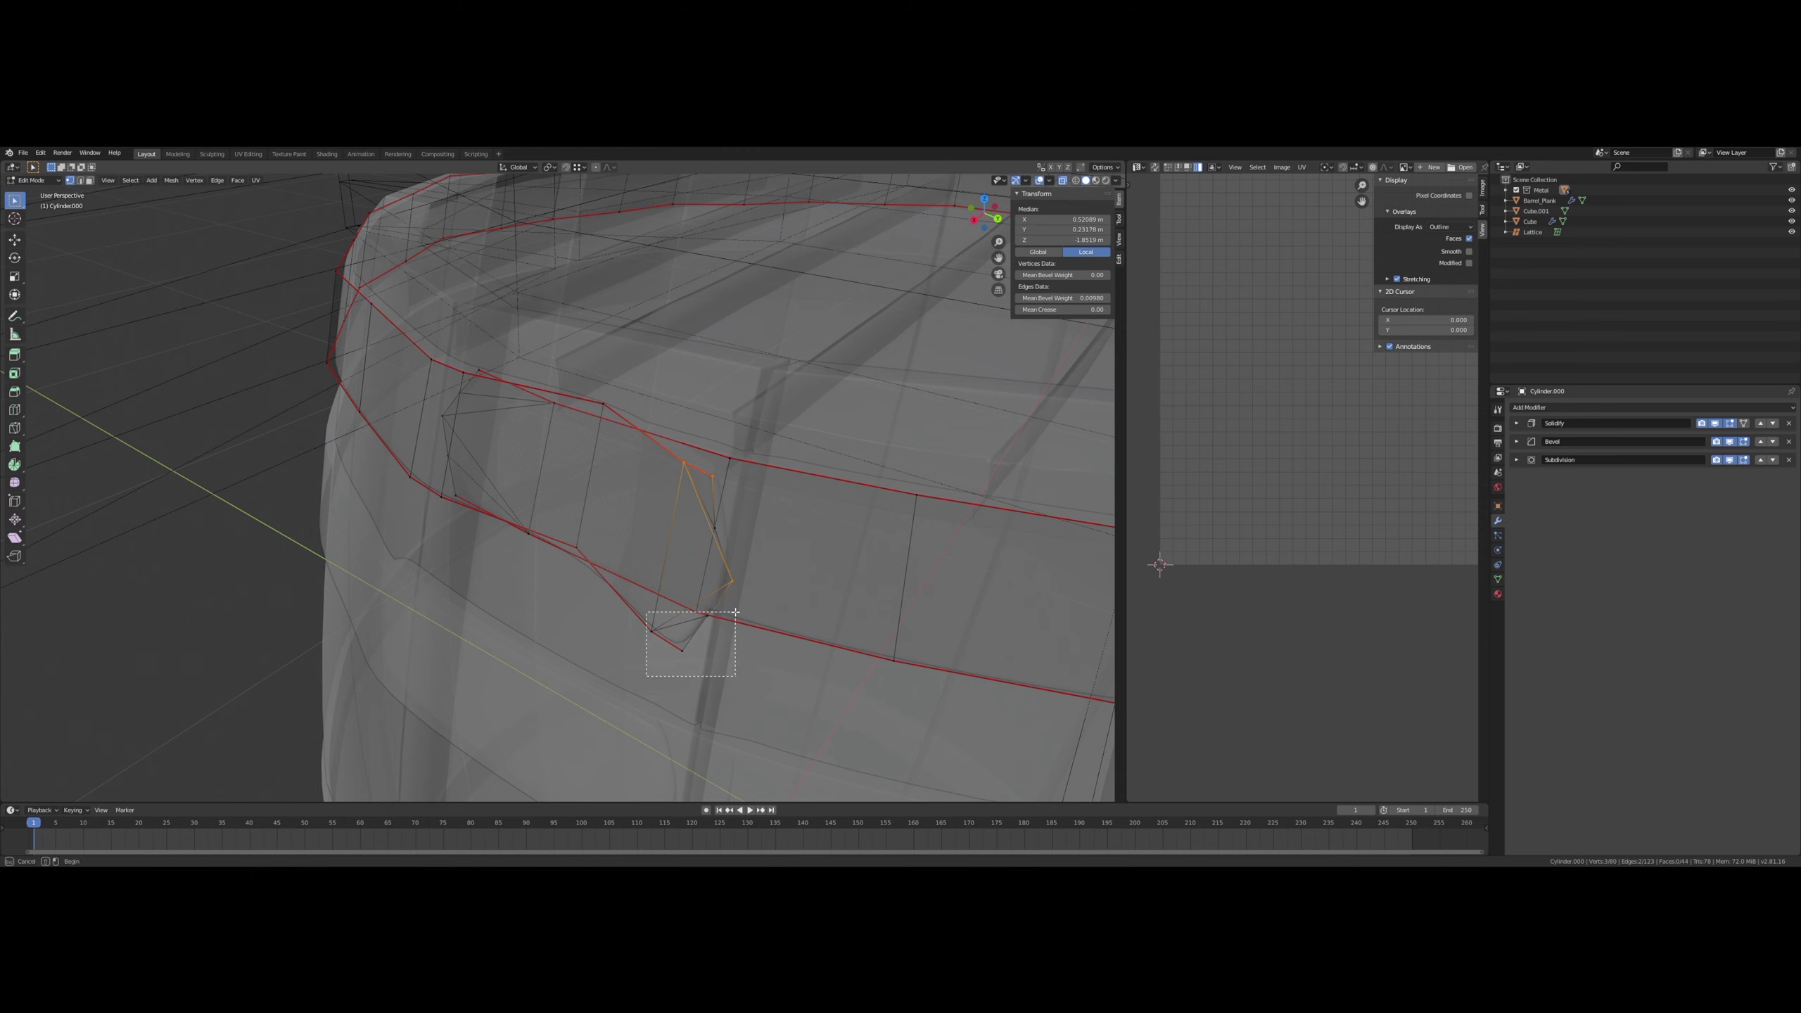
left_click_drag(735, 611, 731, 612, "shift")
middle_click_drag(731, 612, 657, 600)
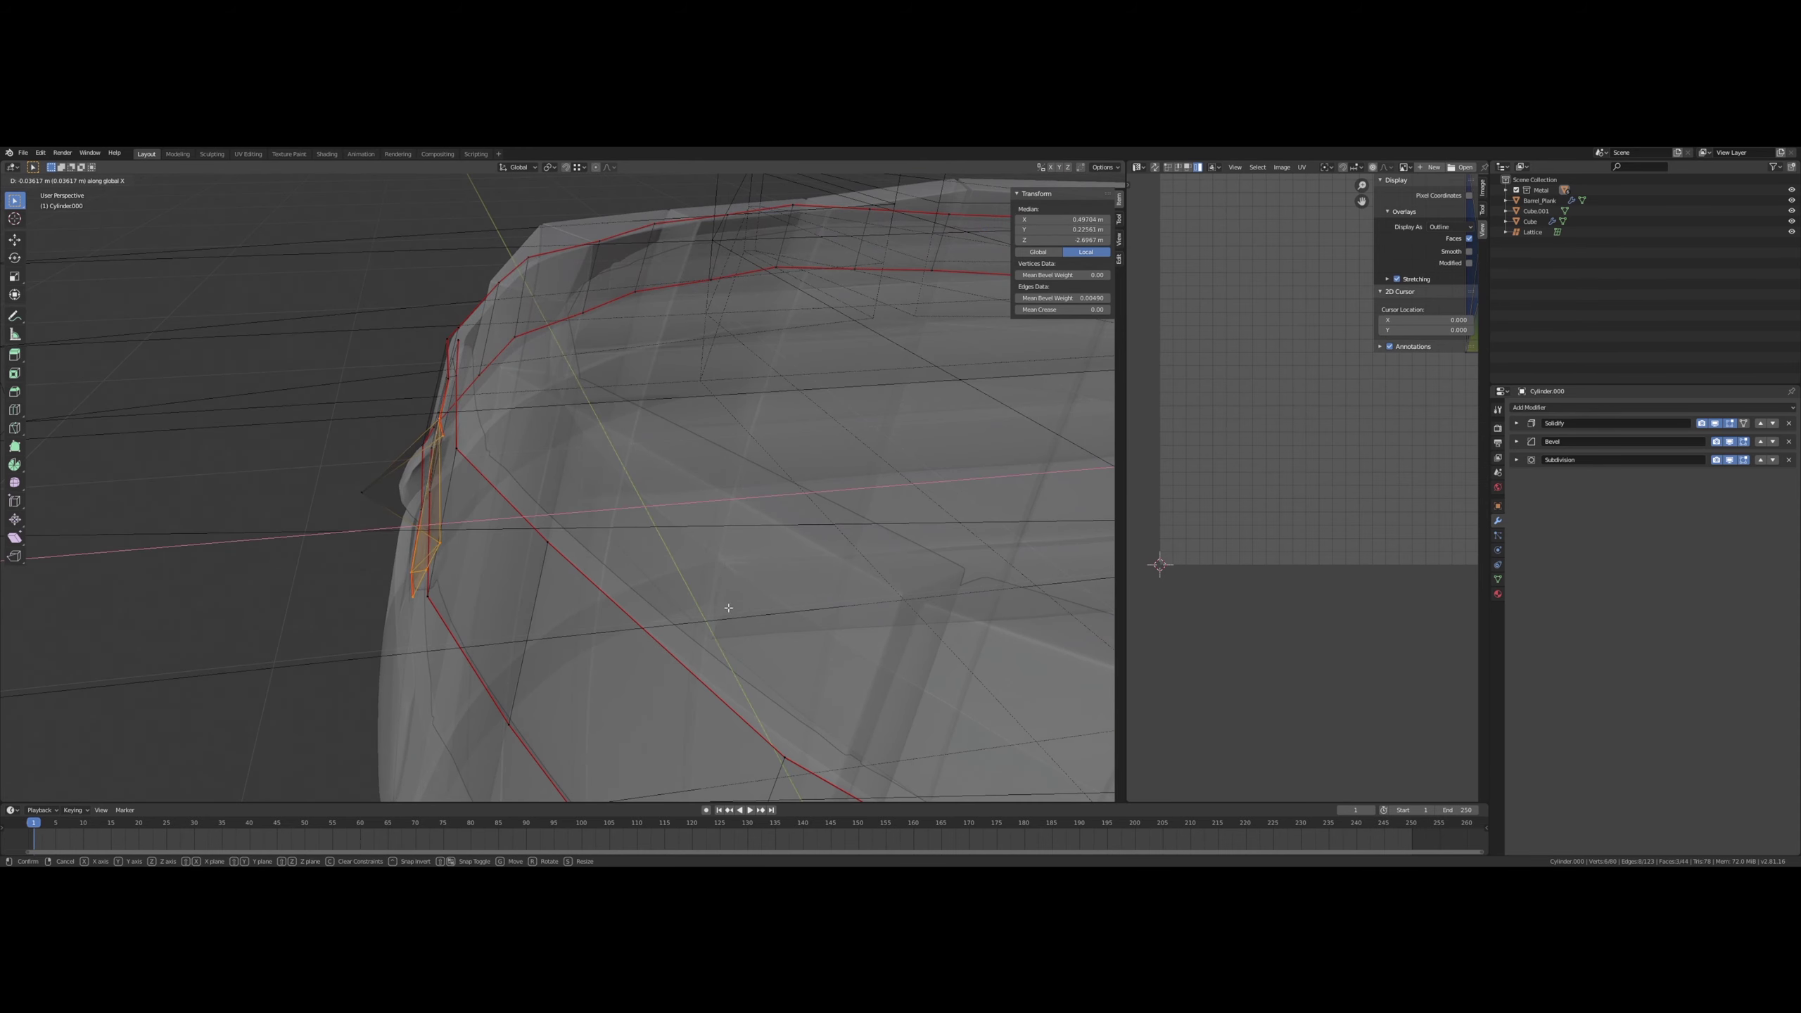
left_click(425, 518)
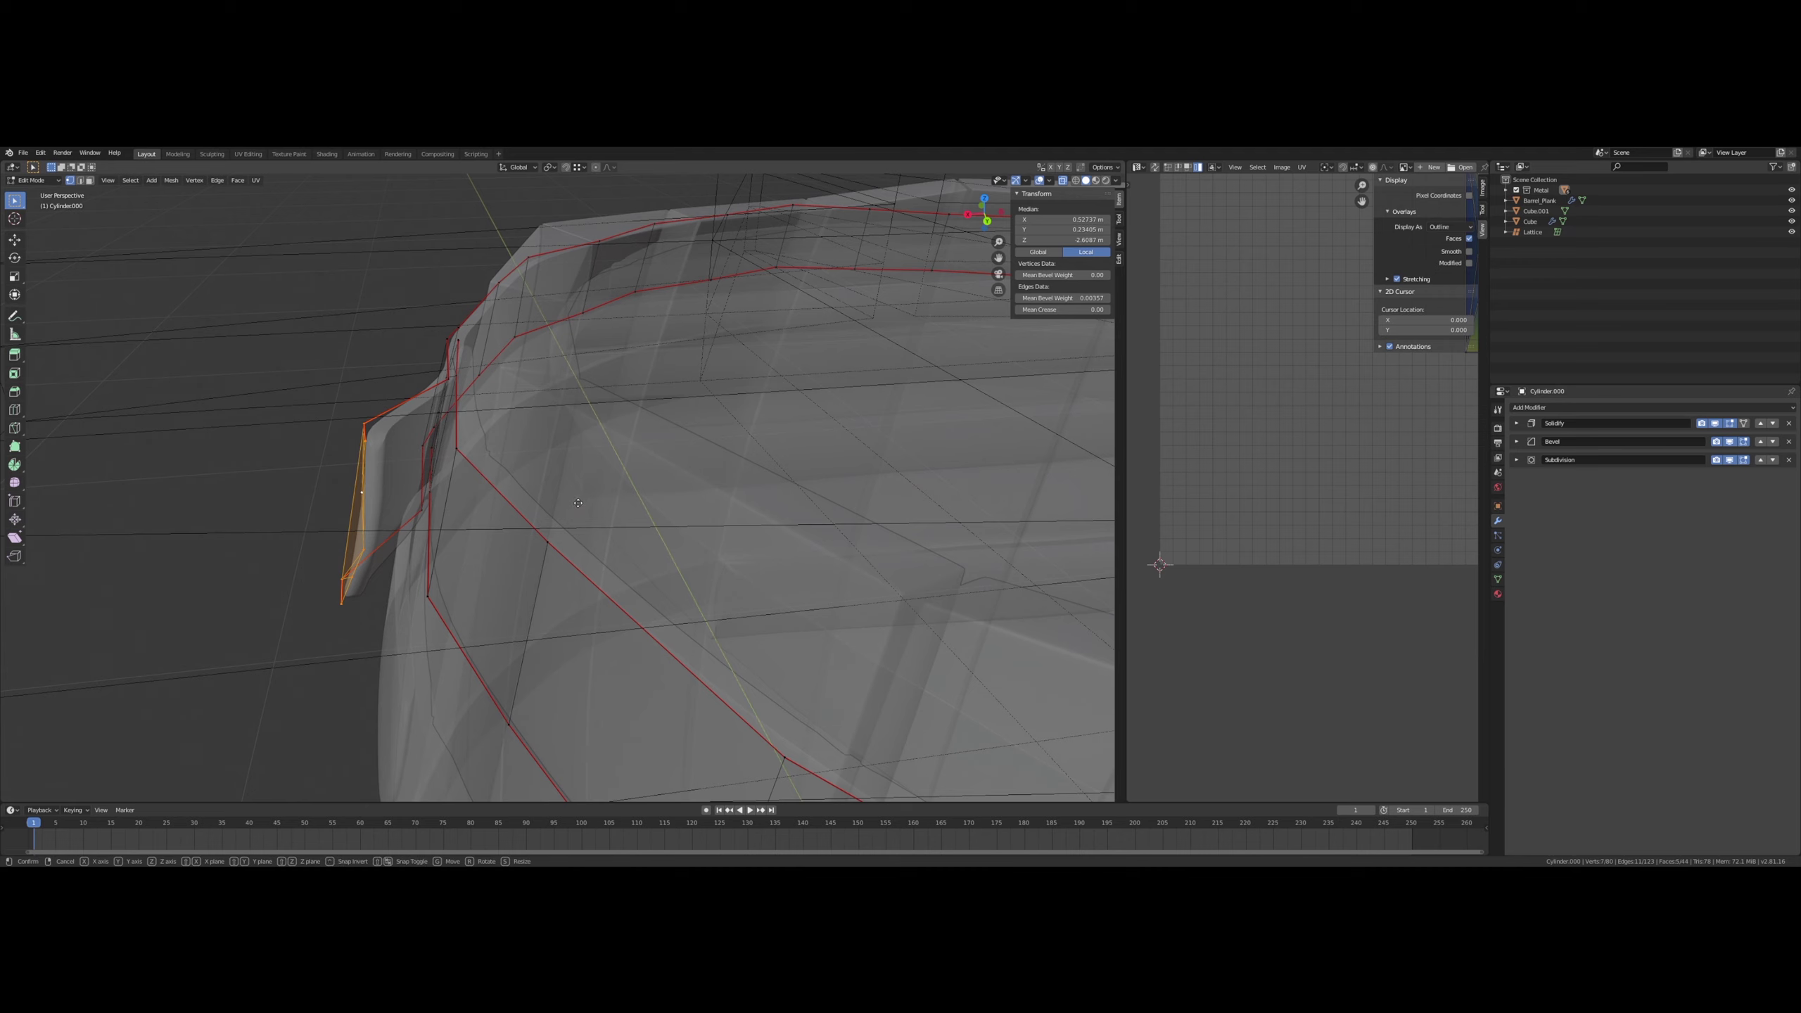
left_click(652, 503)
middle_click_drag(652, 503, 855, 333)
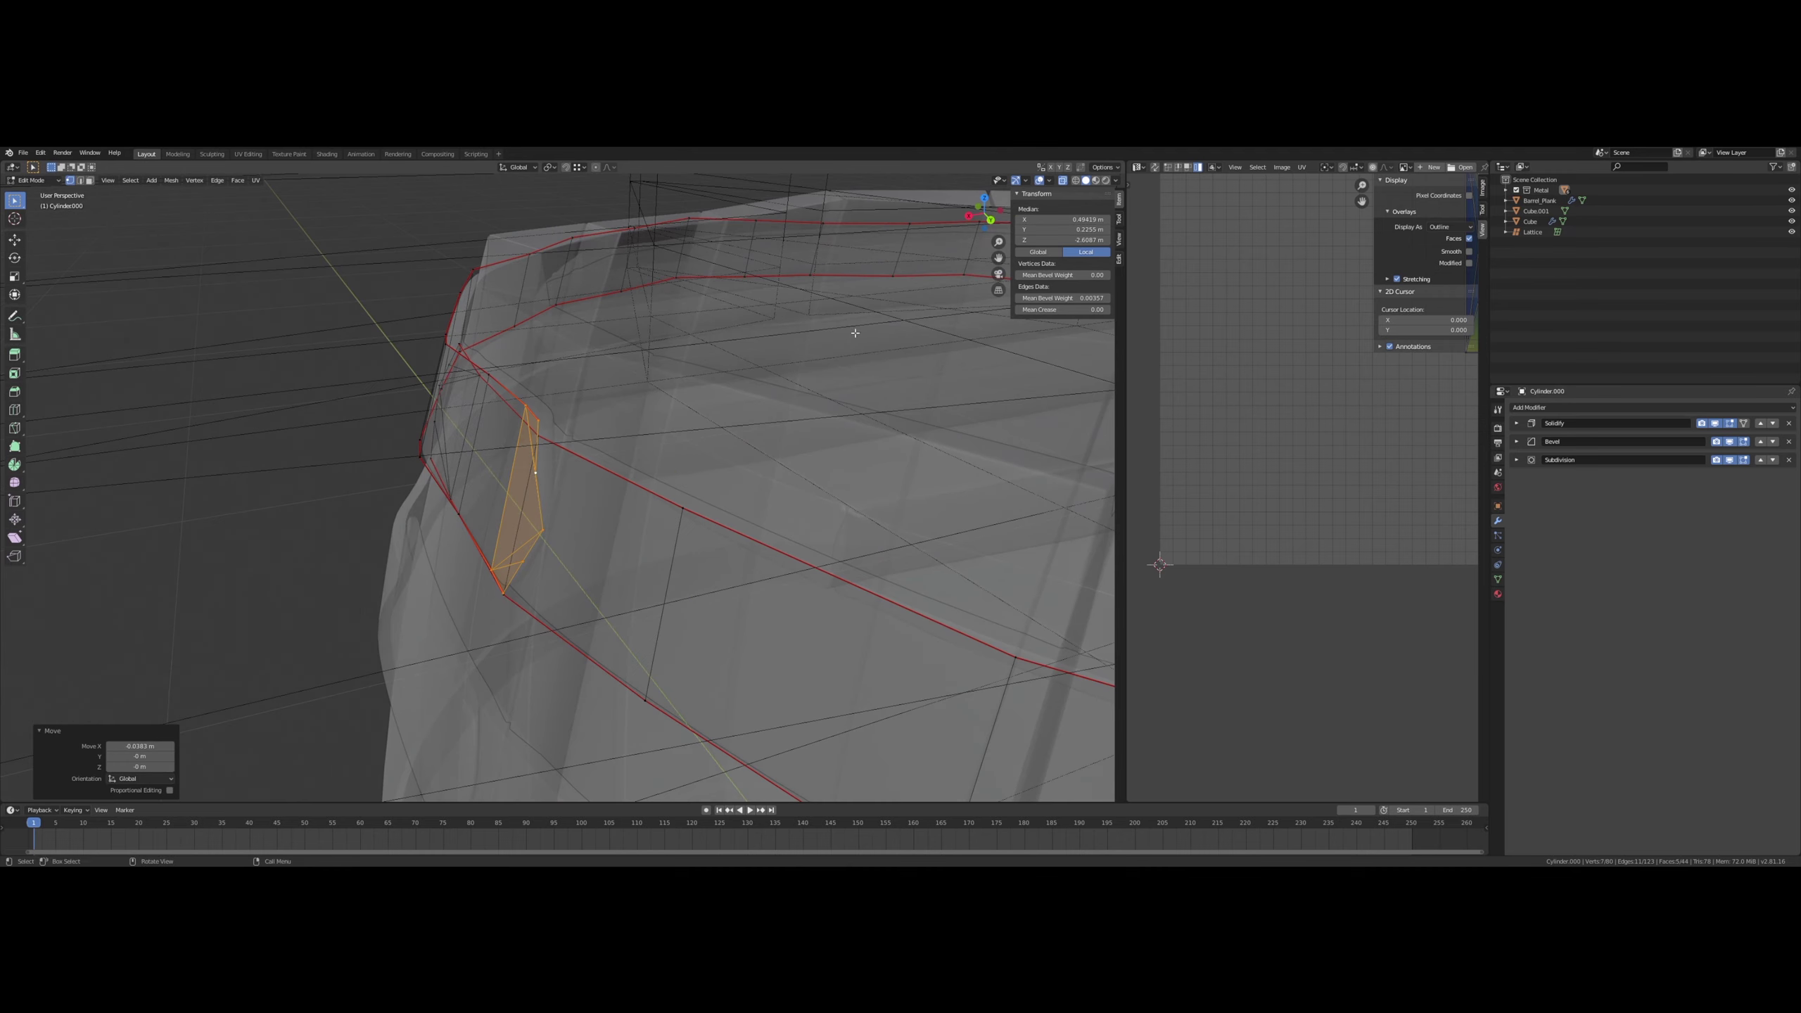
- Turn off X-ray and rotate the selected outer end of the top band about 11° around Z
left_click(1063, 180)
middle_click_drag(560, 454, 435, 454)
scroll(507, 451, "up", 5)
scroll(461, 447, "down", 2)
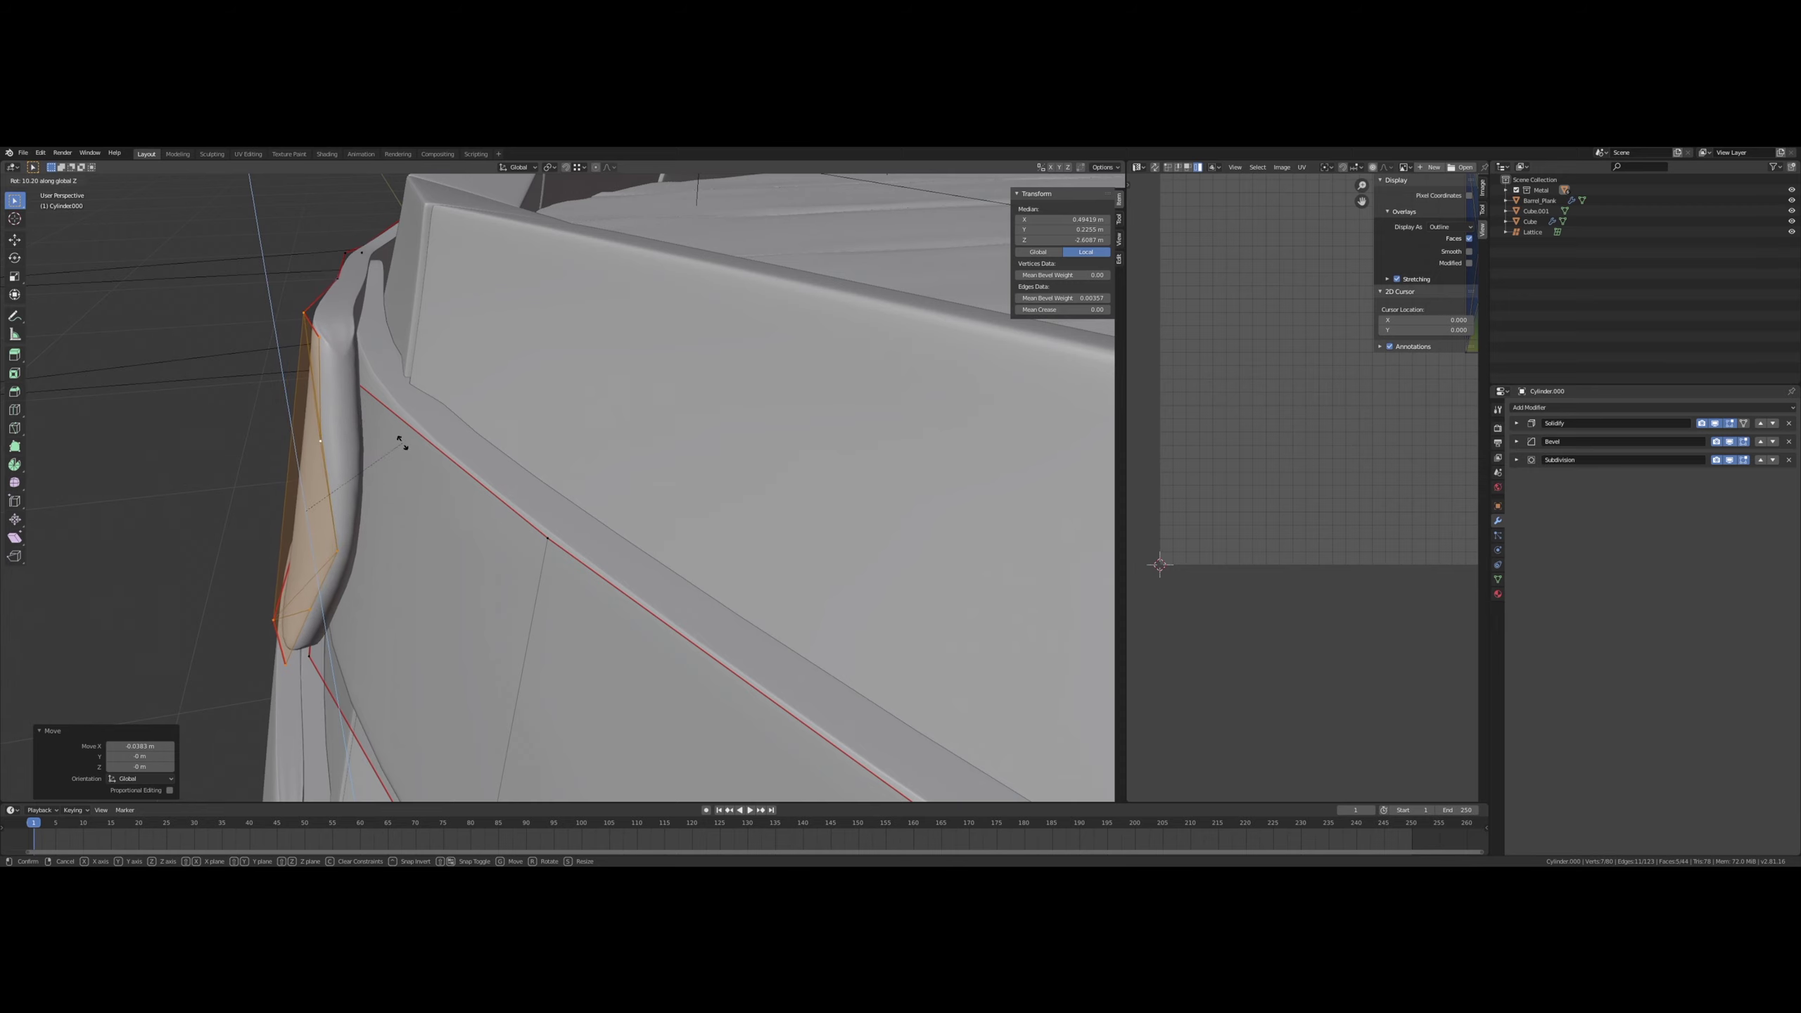
left_click(401, 443)
middle_click_drag(402, 444, 435, 487)
- Refine the placement of the selected outer end against the band beneath, finishing with a small move along X
left_click(411, 441)
key("z")
left_click(395, 476)
left_click(408, 452)
middle_click_drag(422, 492, 478, 477)
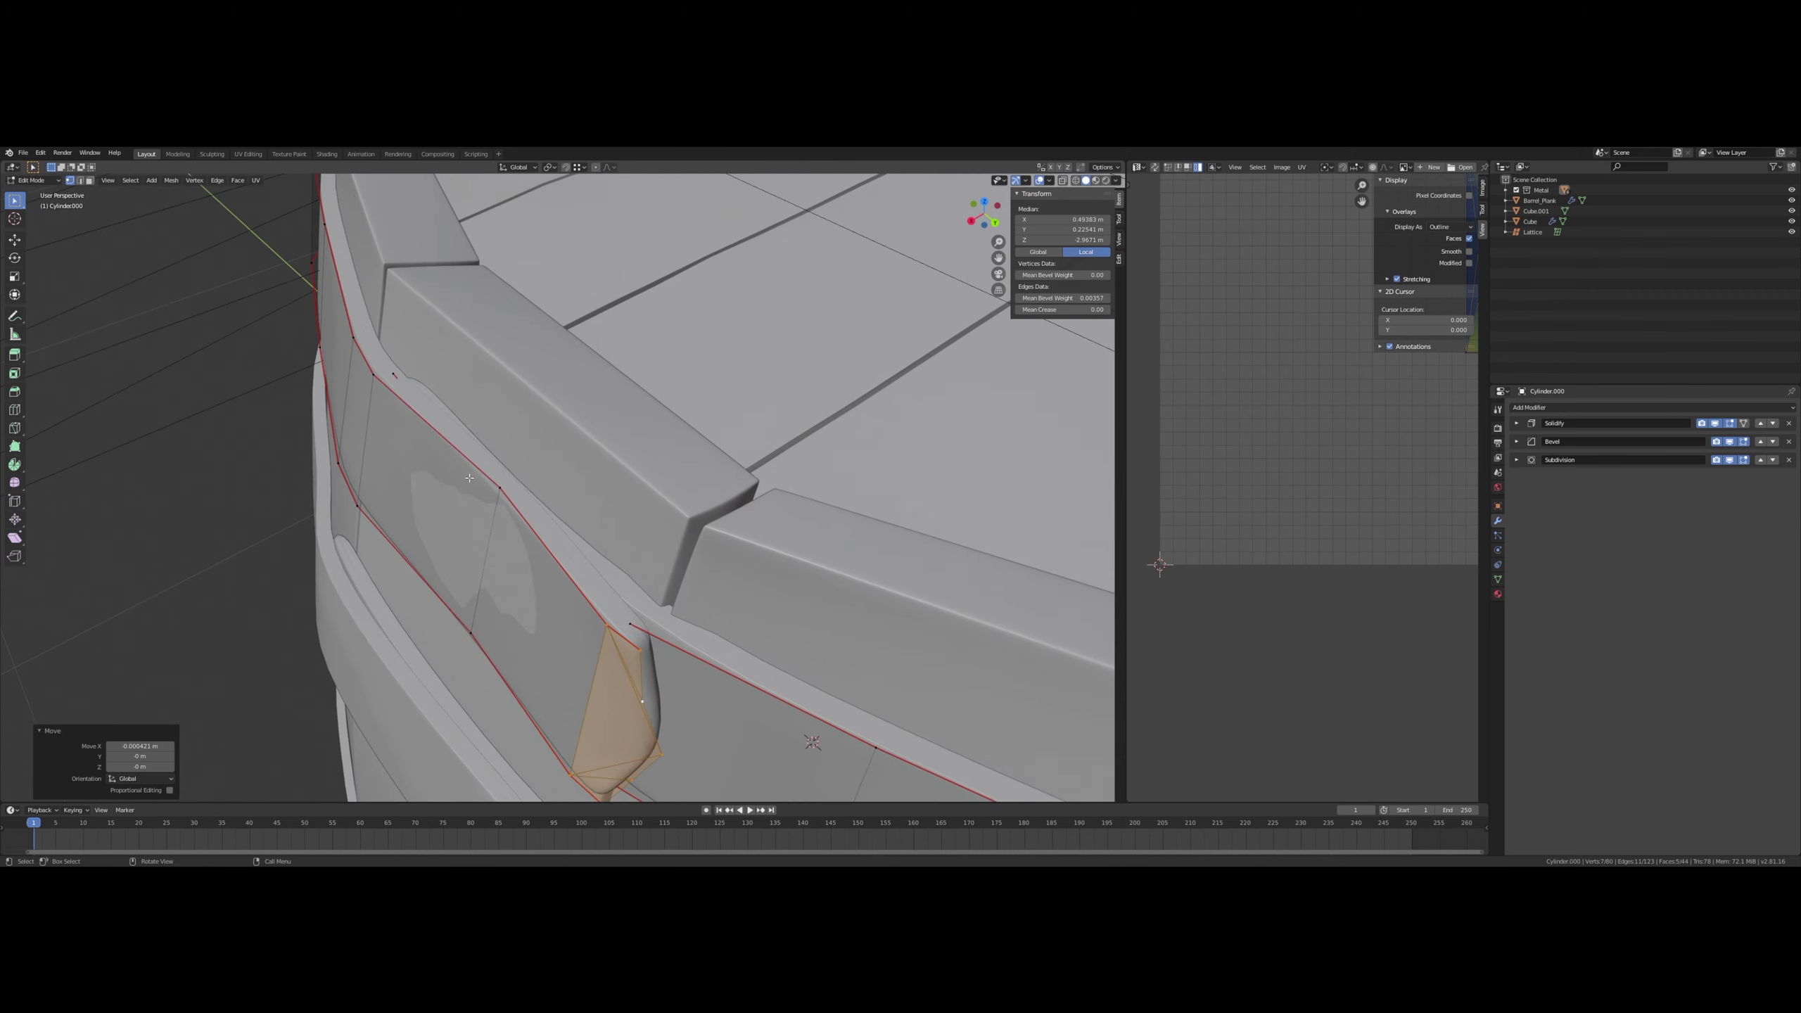
- Select both vertices of the cut nearest the outer end and adjust them along X and Z
left_click(490, 491)
left_click(465, 629, "shift")
middle_click_drag(465, 628, 730, 505)
key("g")
key("x")
left_click(429, 543)
key("g")
key("z")
left_click(527, 511)
- Select the vertices of the cross edge where the rounded tip begins and adjust them slightly along Z
left_click(889, 509)
left_click(922, 472)
middle_click_drag(925, 475, 721, 594)
left_click(823, 544, "shift")
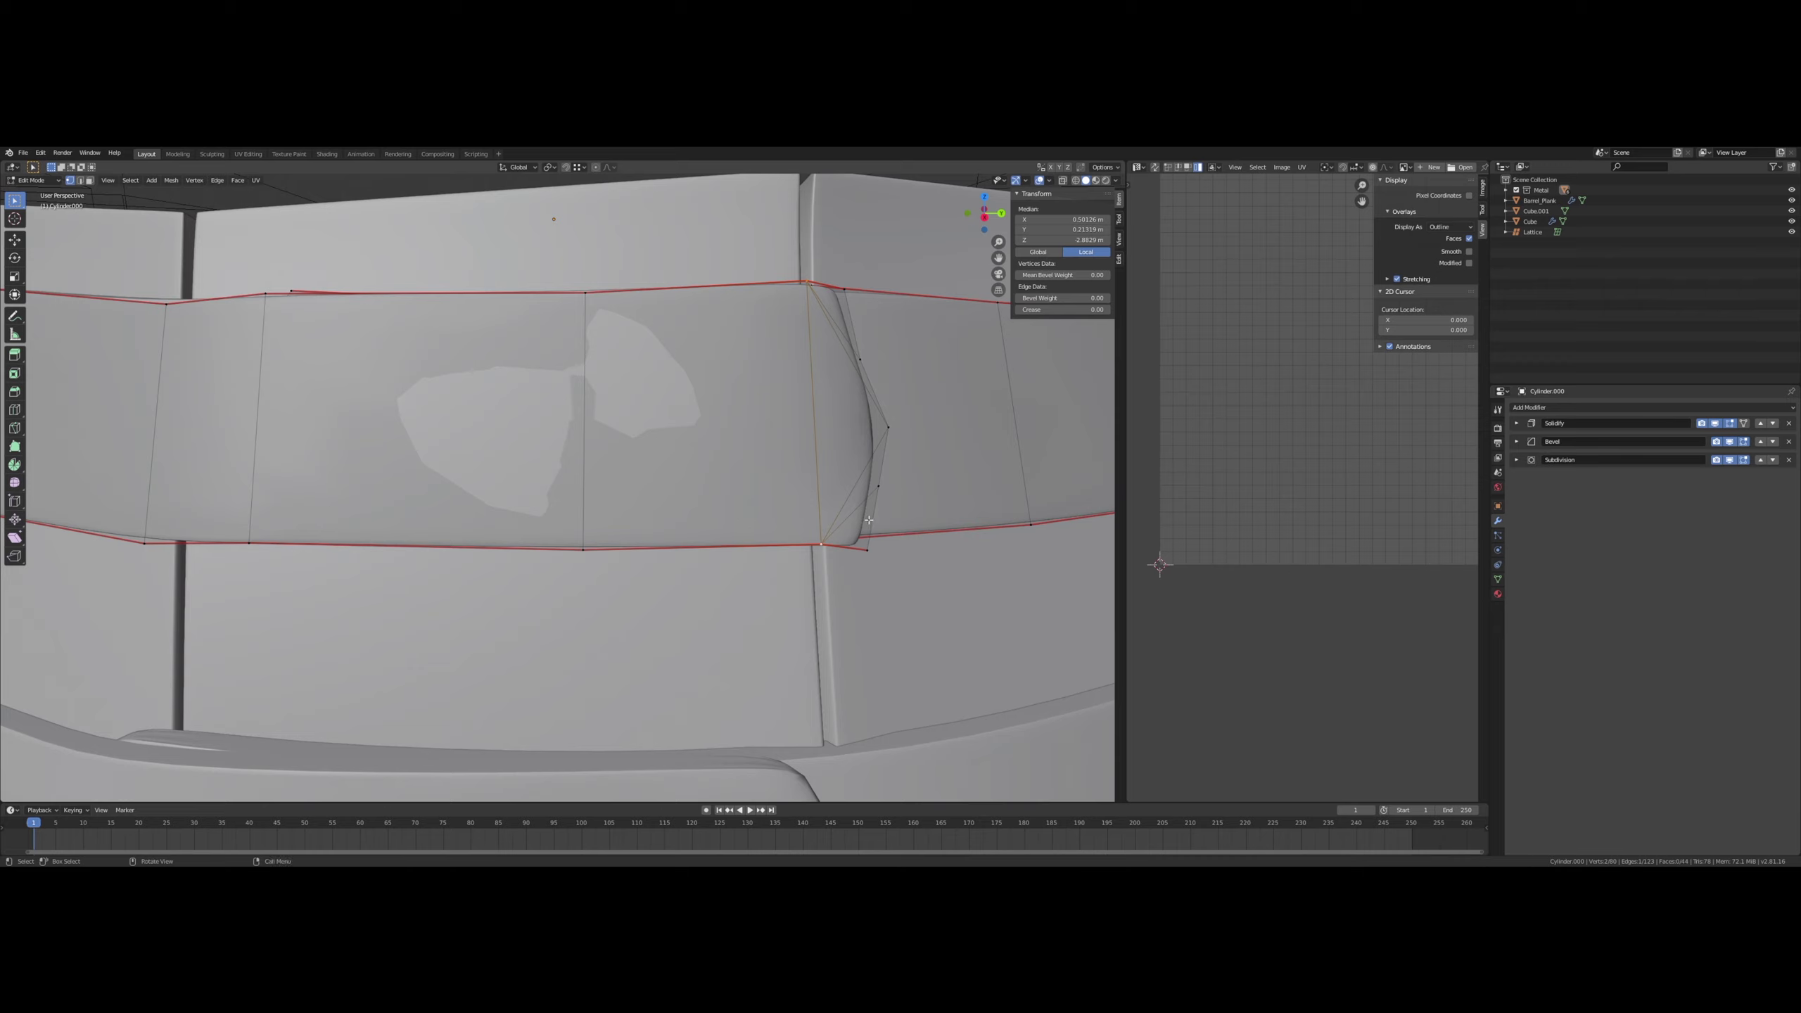
key("g")
key("z")
left_click(868, 526)
- Select both vertices of the cut farthest from the outer end and shift them along X to clear the inner layer
middle_click_drag(645, 451, 716, 474, "shift")
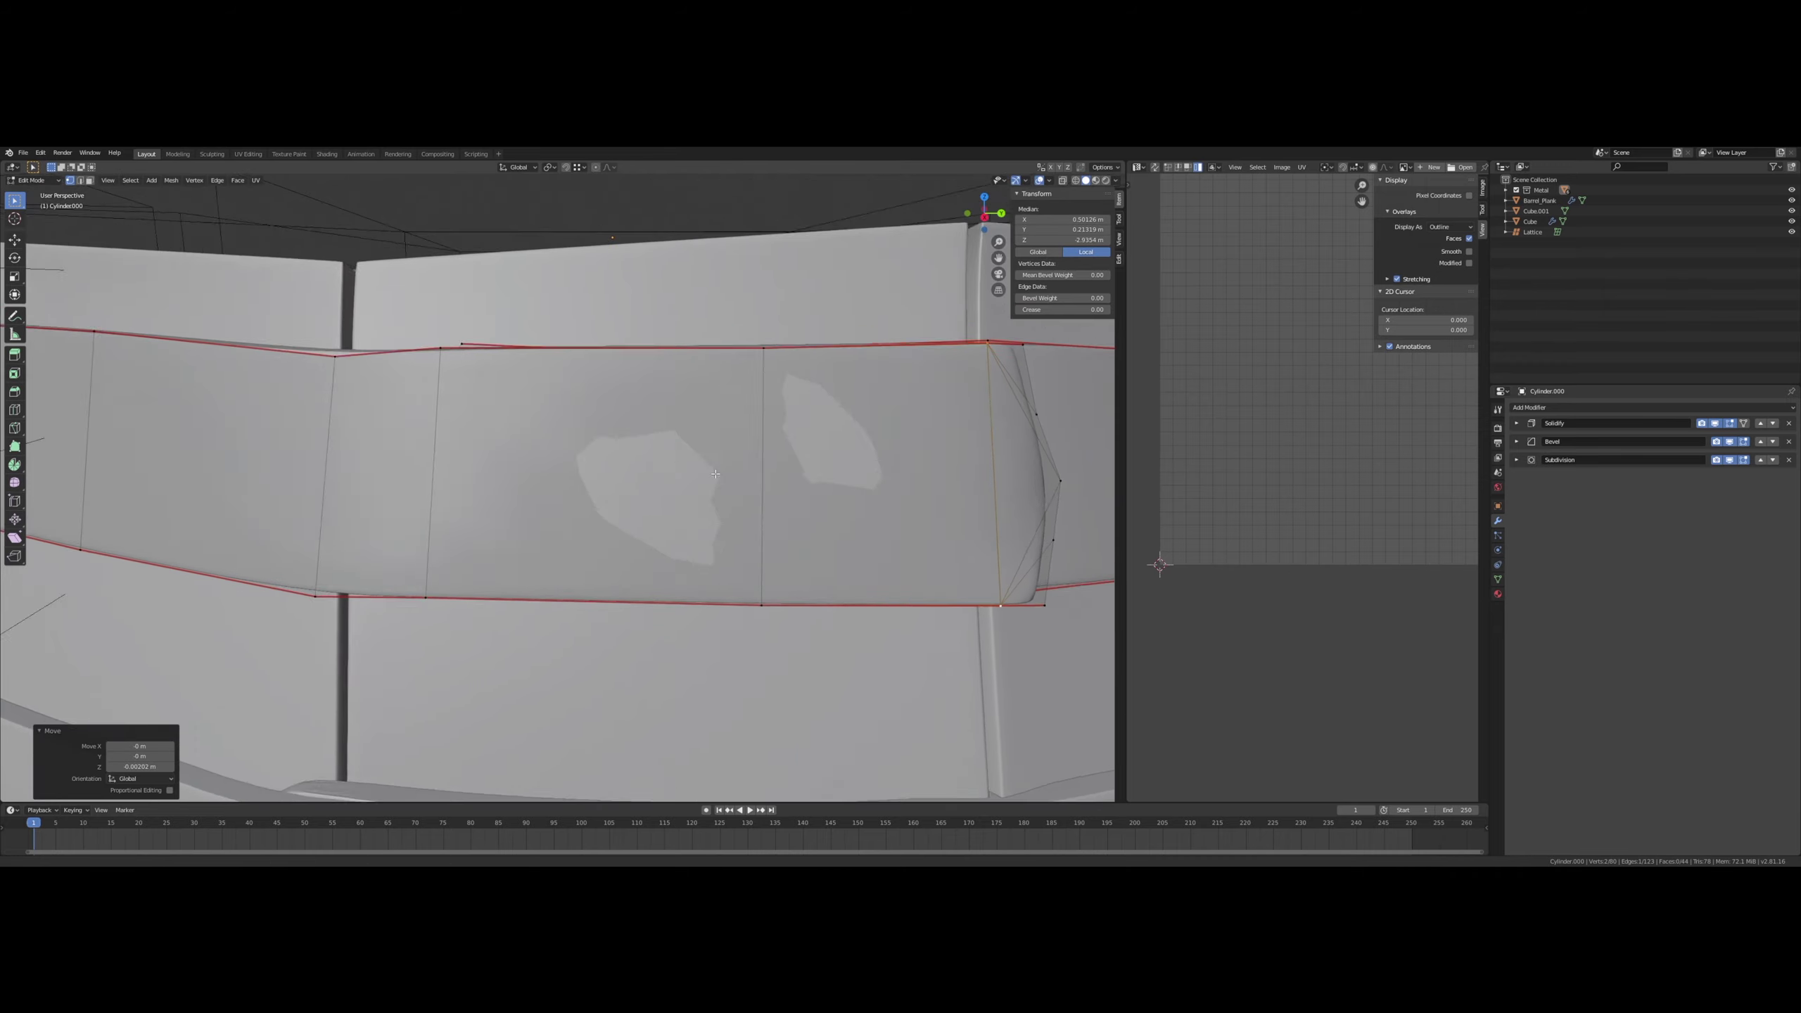
scroll(716, 474, "up", 3)
left_click(484, 313)
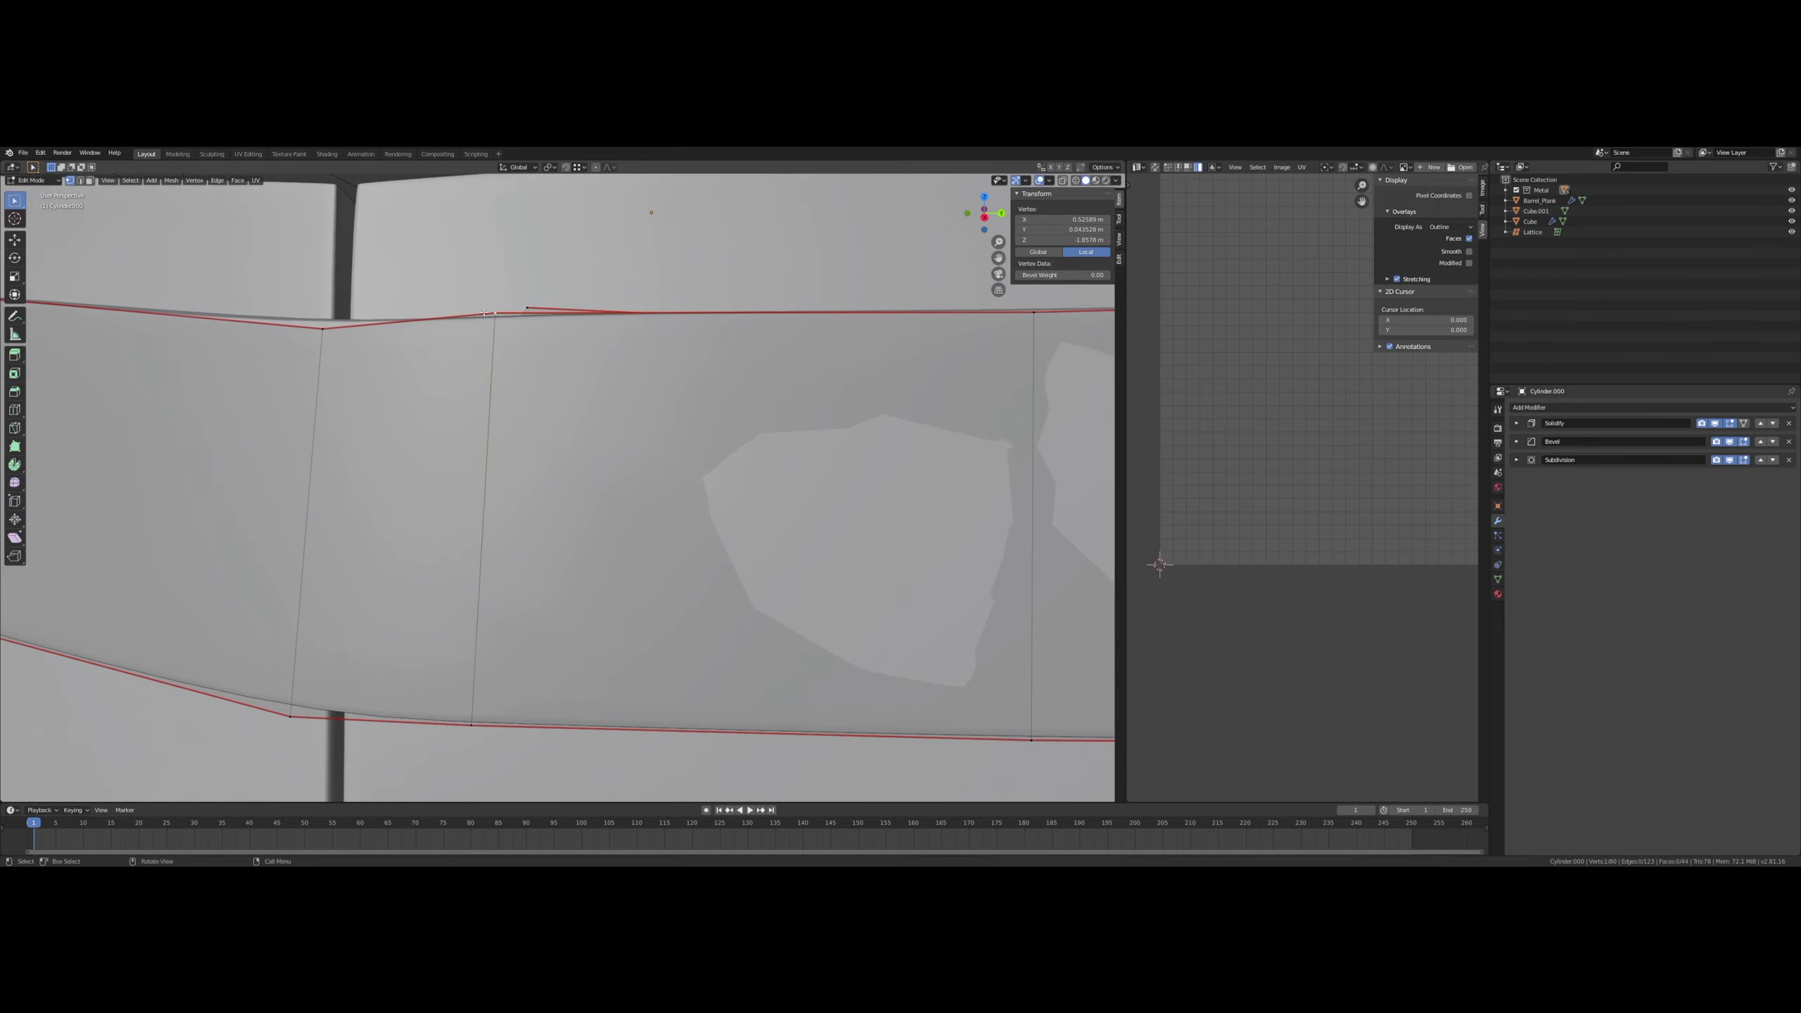
key("KP_Decimal")
middle_click_drag(491, 306, 488, 438)
left_click(459, 640, "shift")
middle_click_drag(460, 639, 763, 552)
key("g")
key("x")
left_click(523, 557)
key("g")
key("x")
left_click(457, 496)
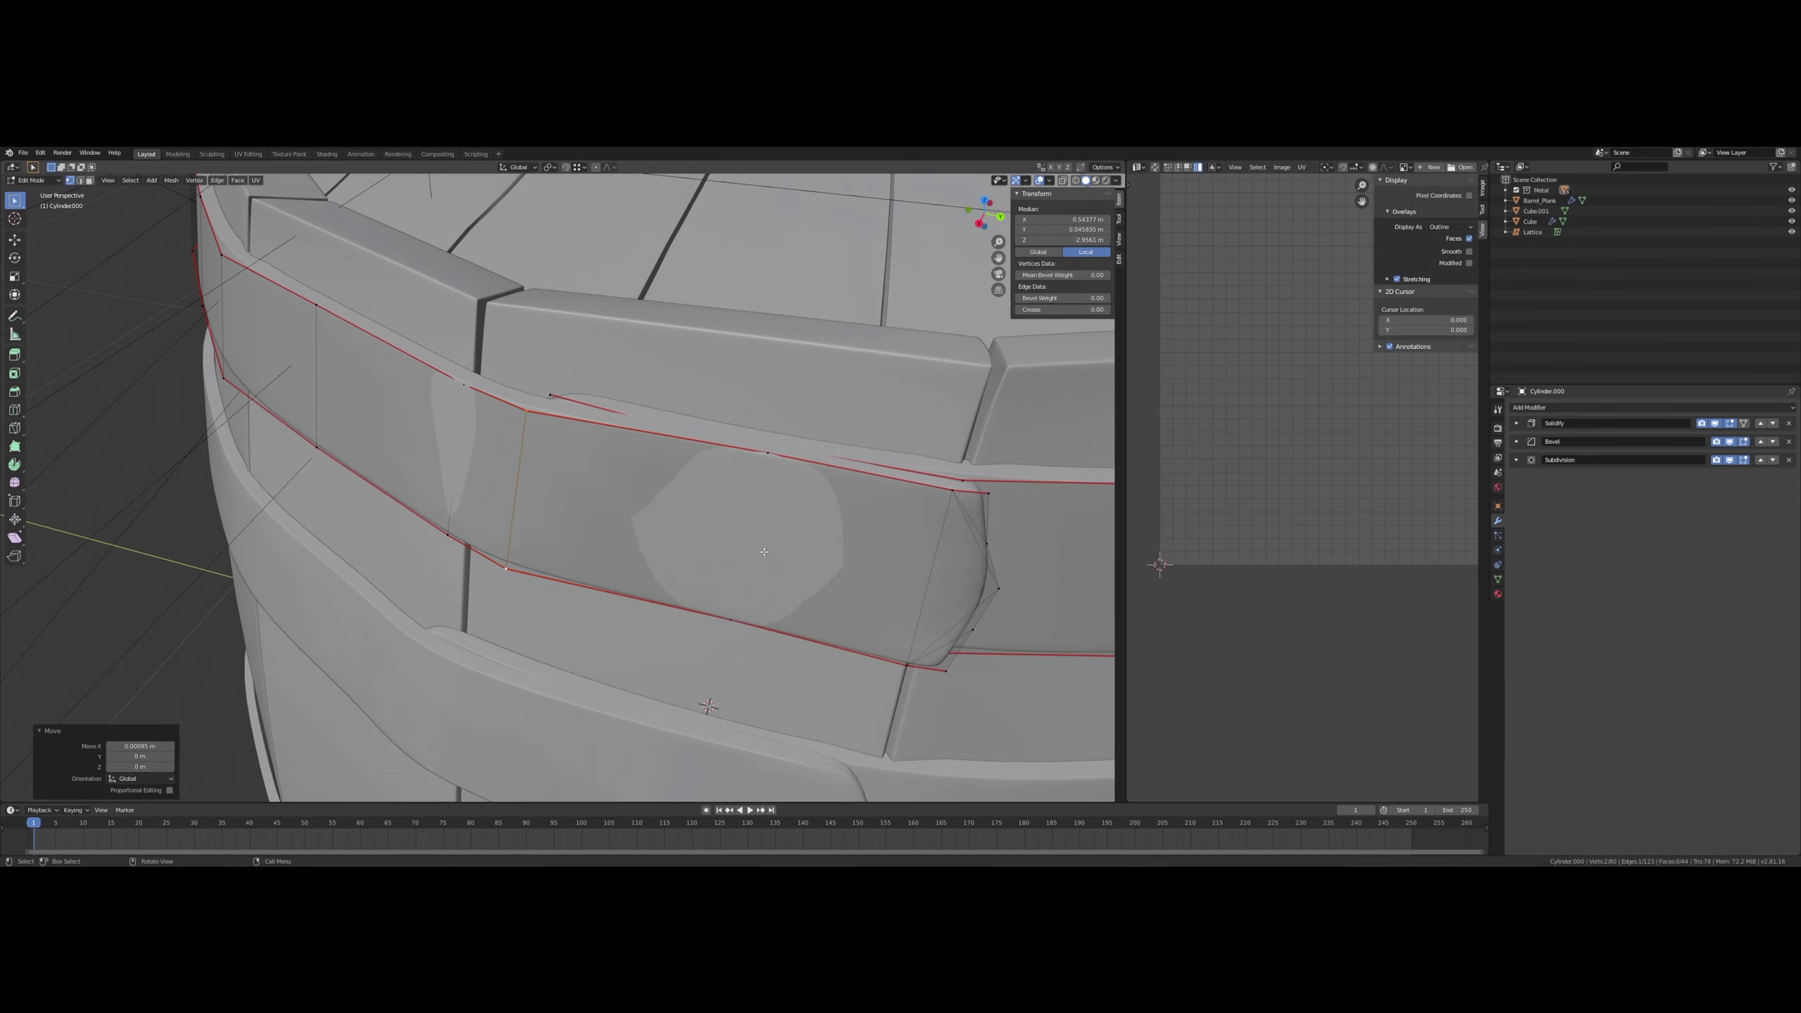
- Select both vertices of the cut nearest the outer end and shift them along X to even out the overlap
left_click(755, 467)
left_click(730, 619, "shift")
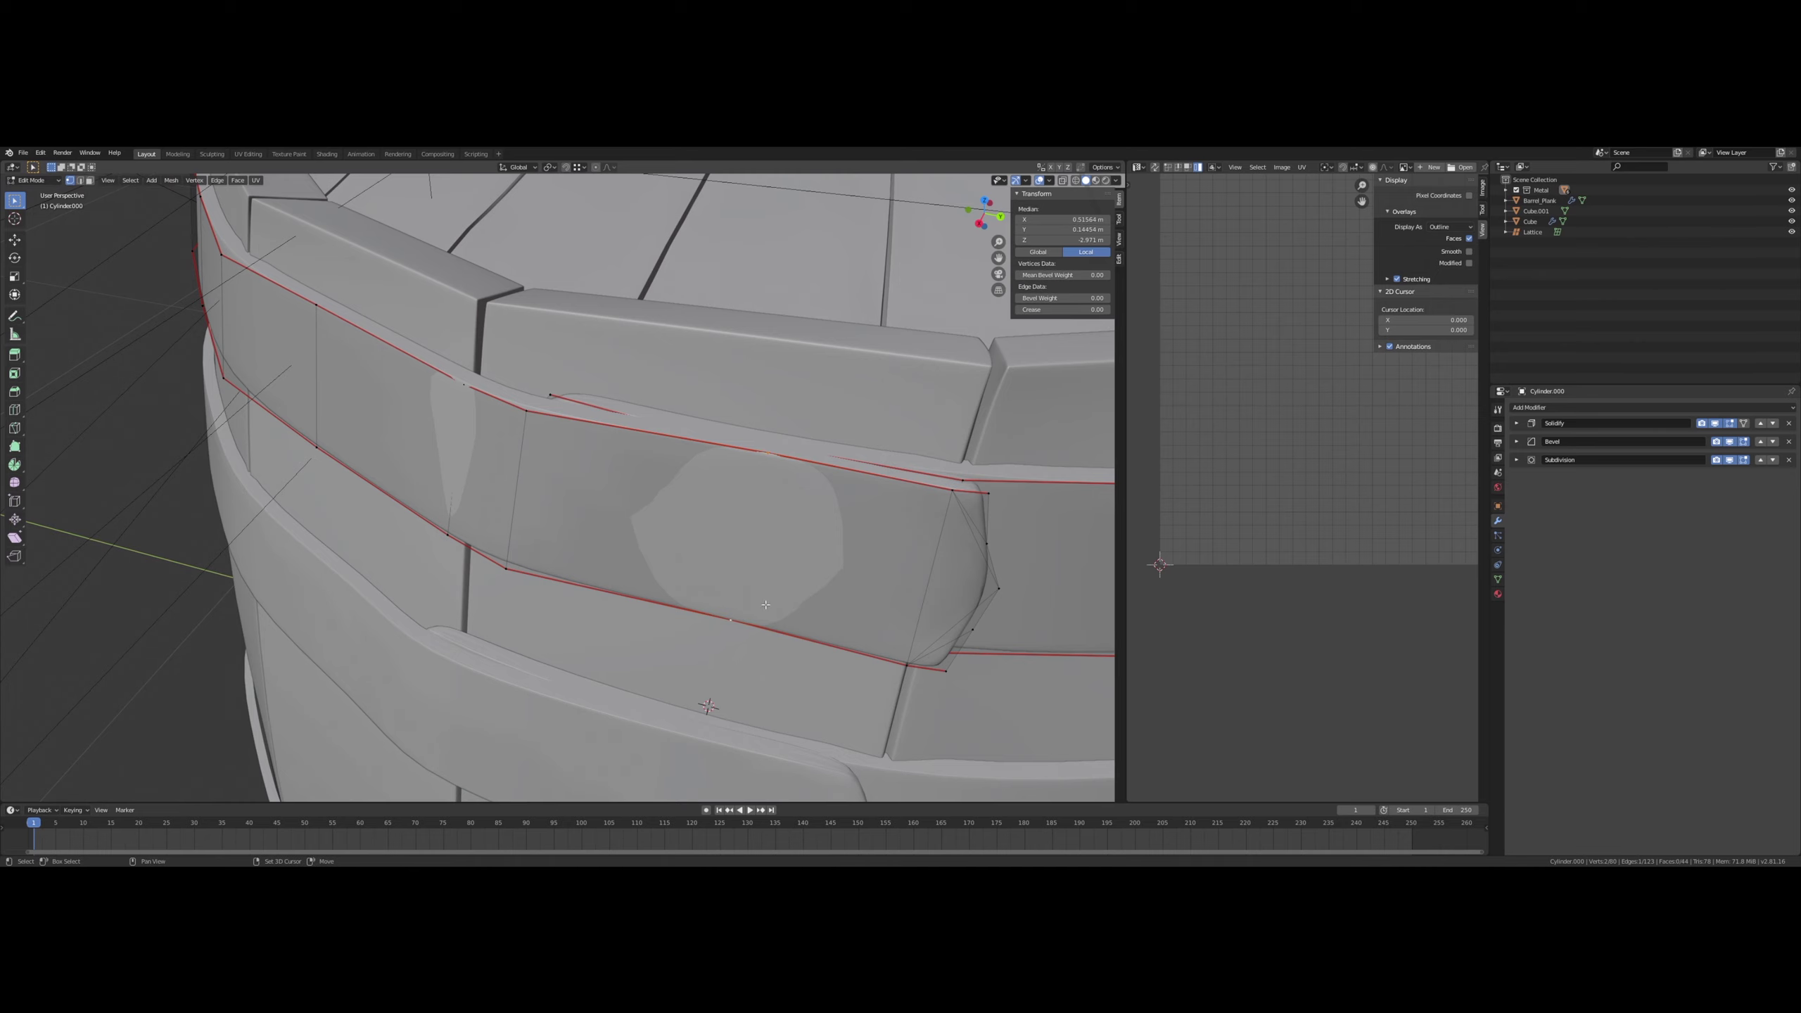
middle_click_drag(731, 619, 473, 570)
key("g")
key("x")
left_click(588, 578)
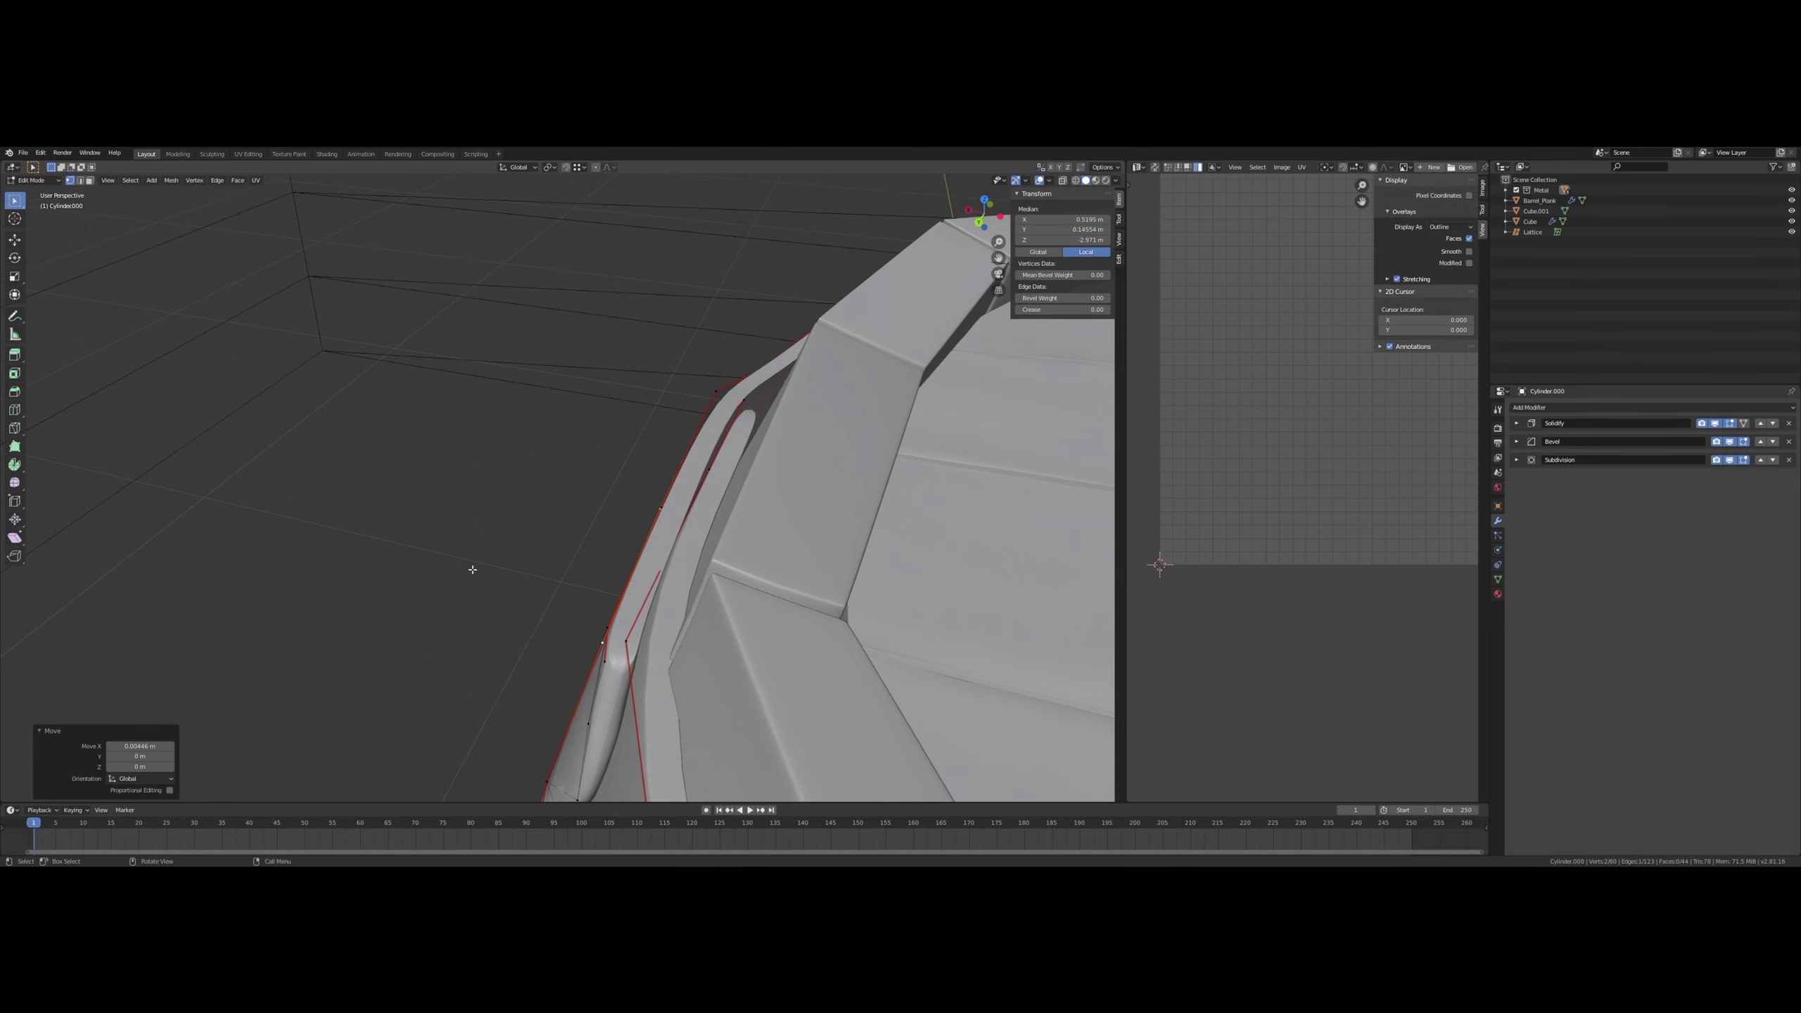
key("g")
key("x")
left_click(658, 599)
- Vertex-slide the same cut along the band, nudge it along X, and check the joint in Object Mode
middle_click_drag(658, 598, 733, 594)
key("shift+v")
left_click(822, 588)
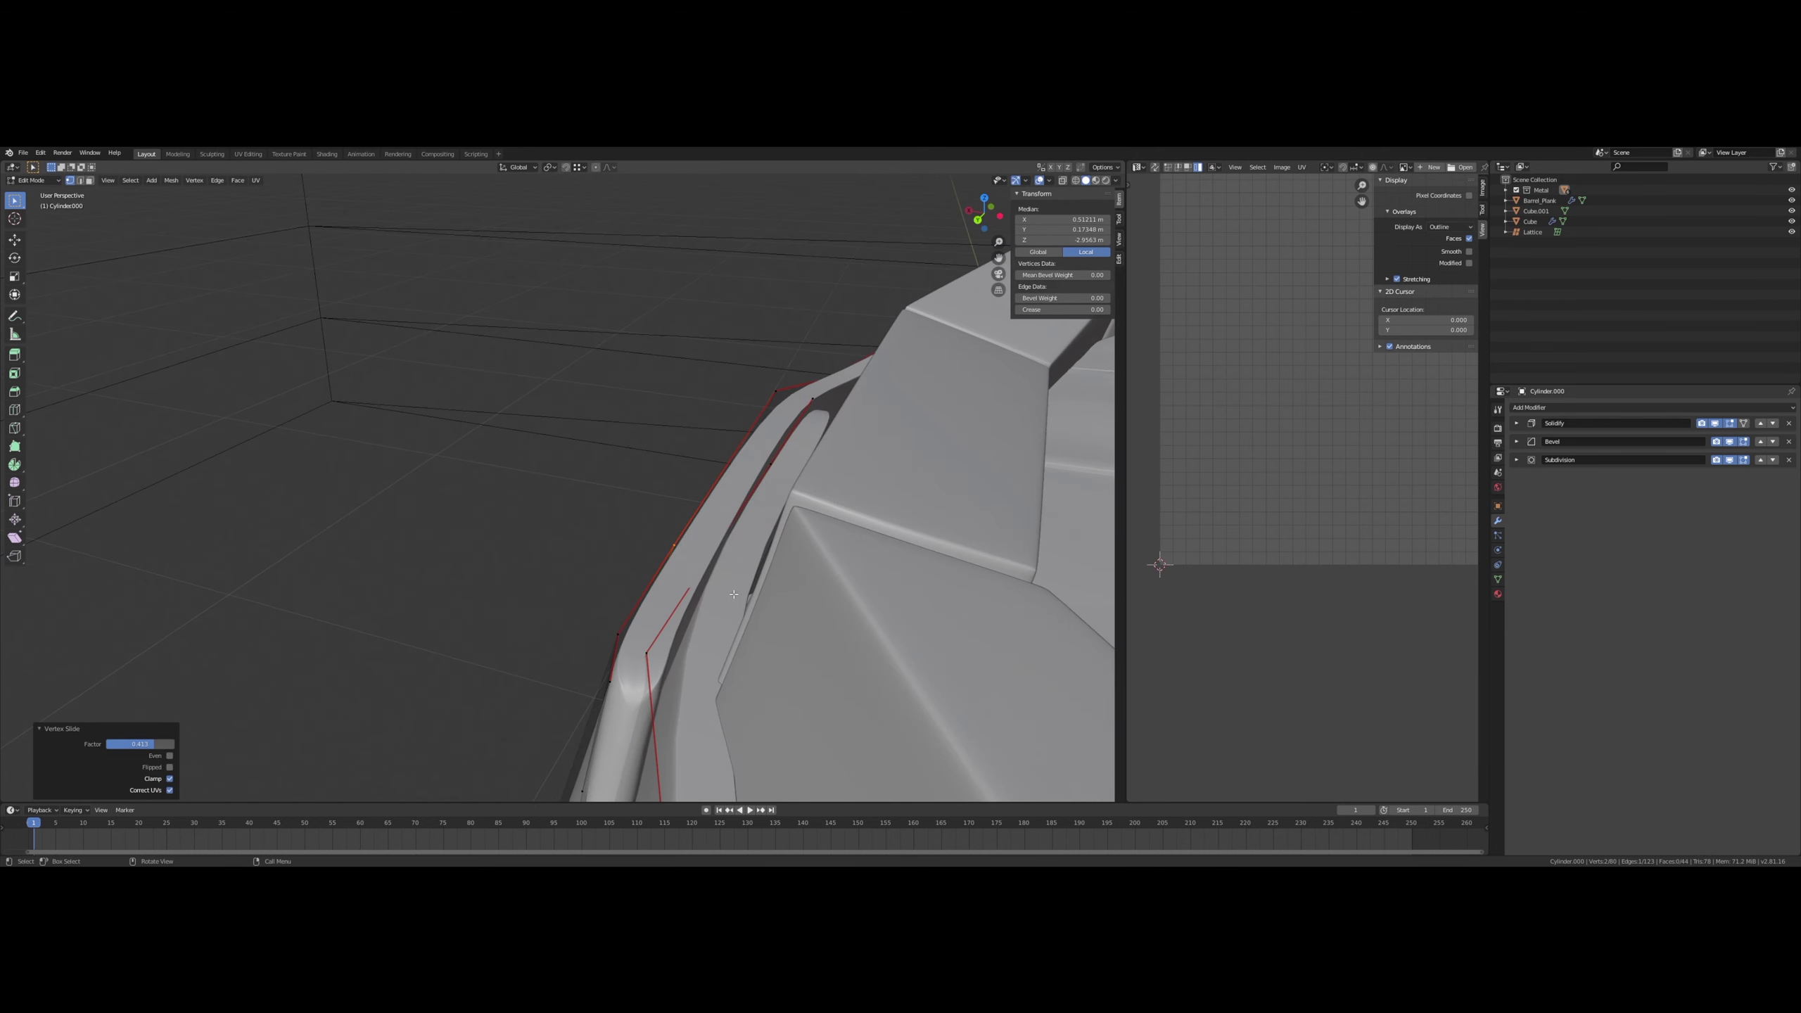
key("g")
key("x")
left_click(852, 590)
middle_click_drag(852, 590, 644, 470)
key("Tab")
scroll(646, 490, "up", 2)
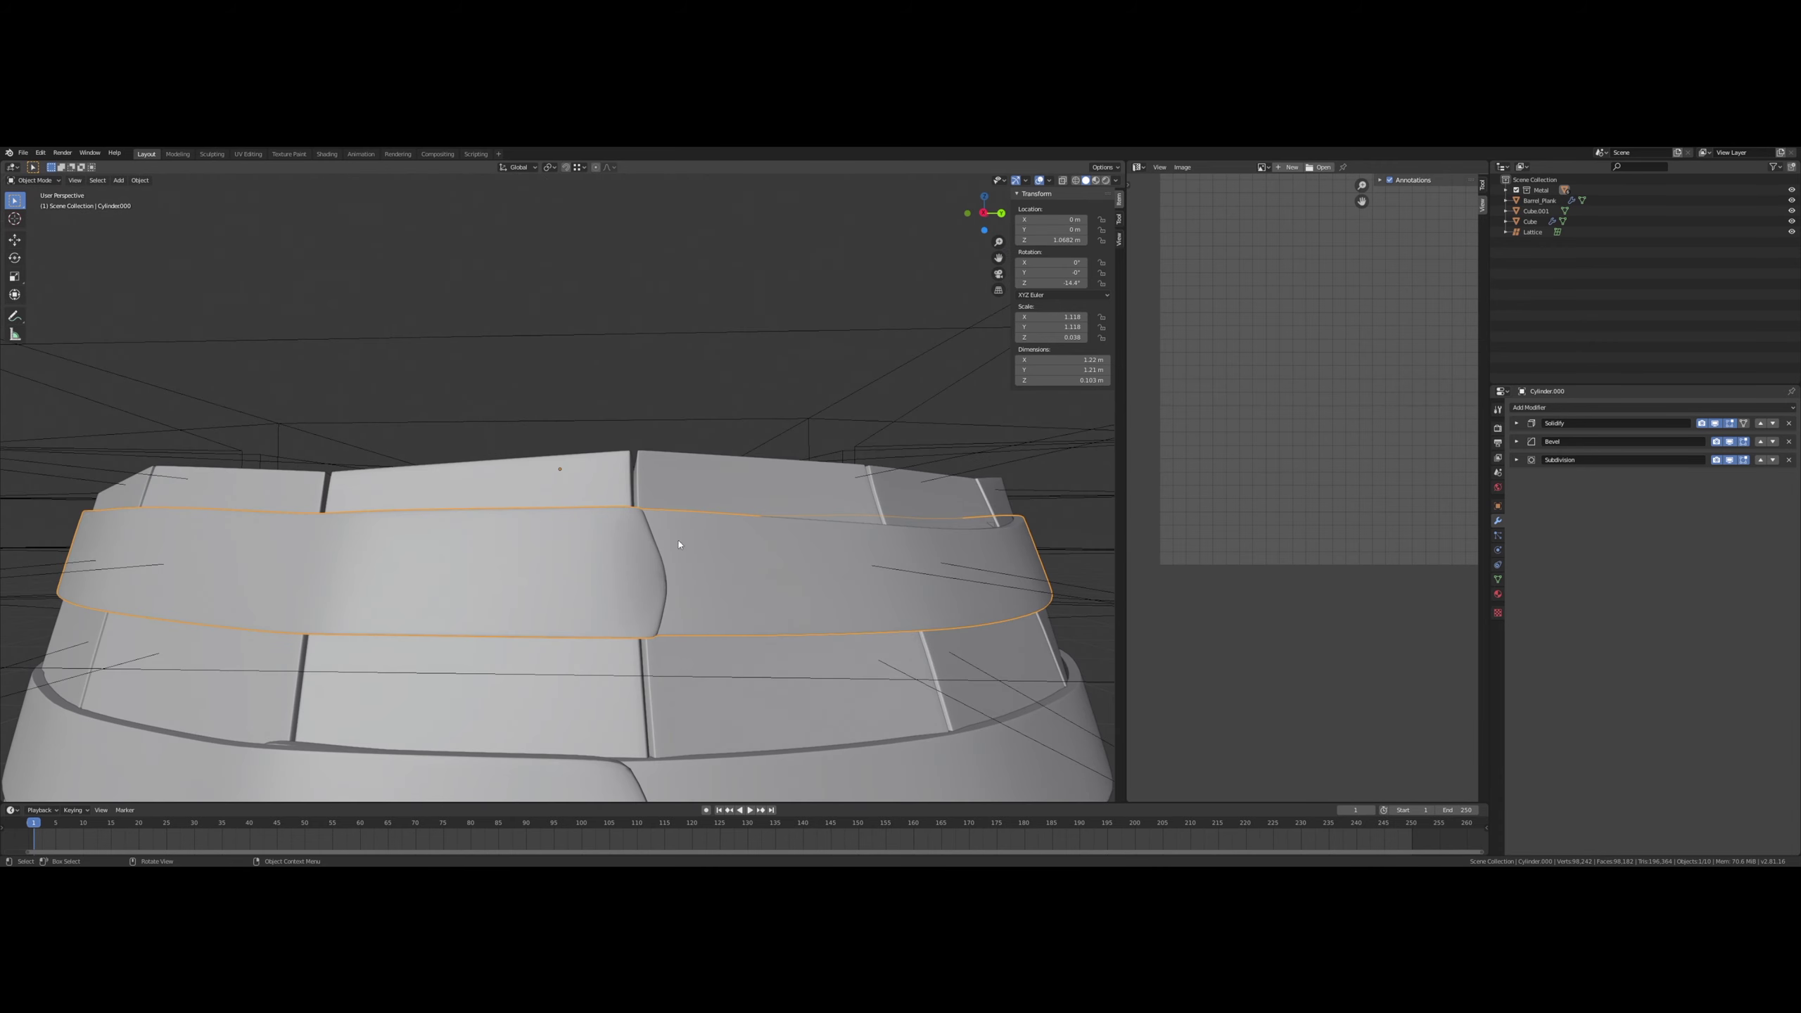
- In Edit Mode, move the intermediate vertices above and below the tip outward to round the band's end
key("Tab")
scroll(666, 535, "up", 3)
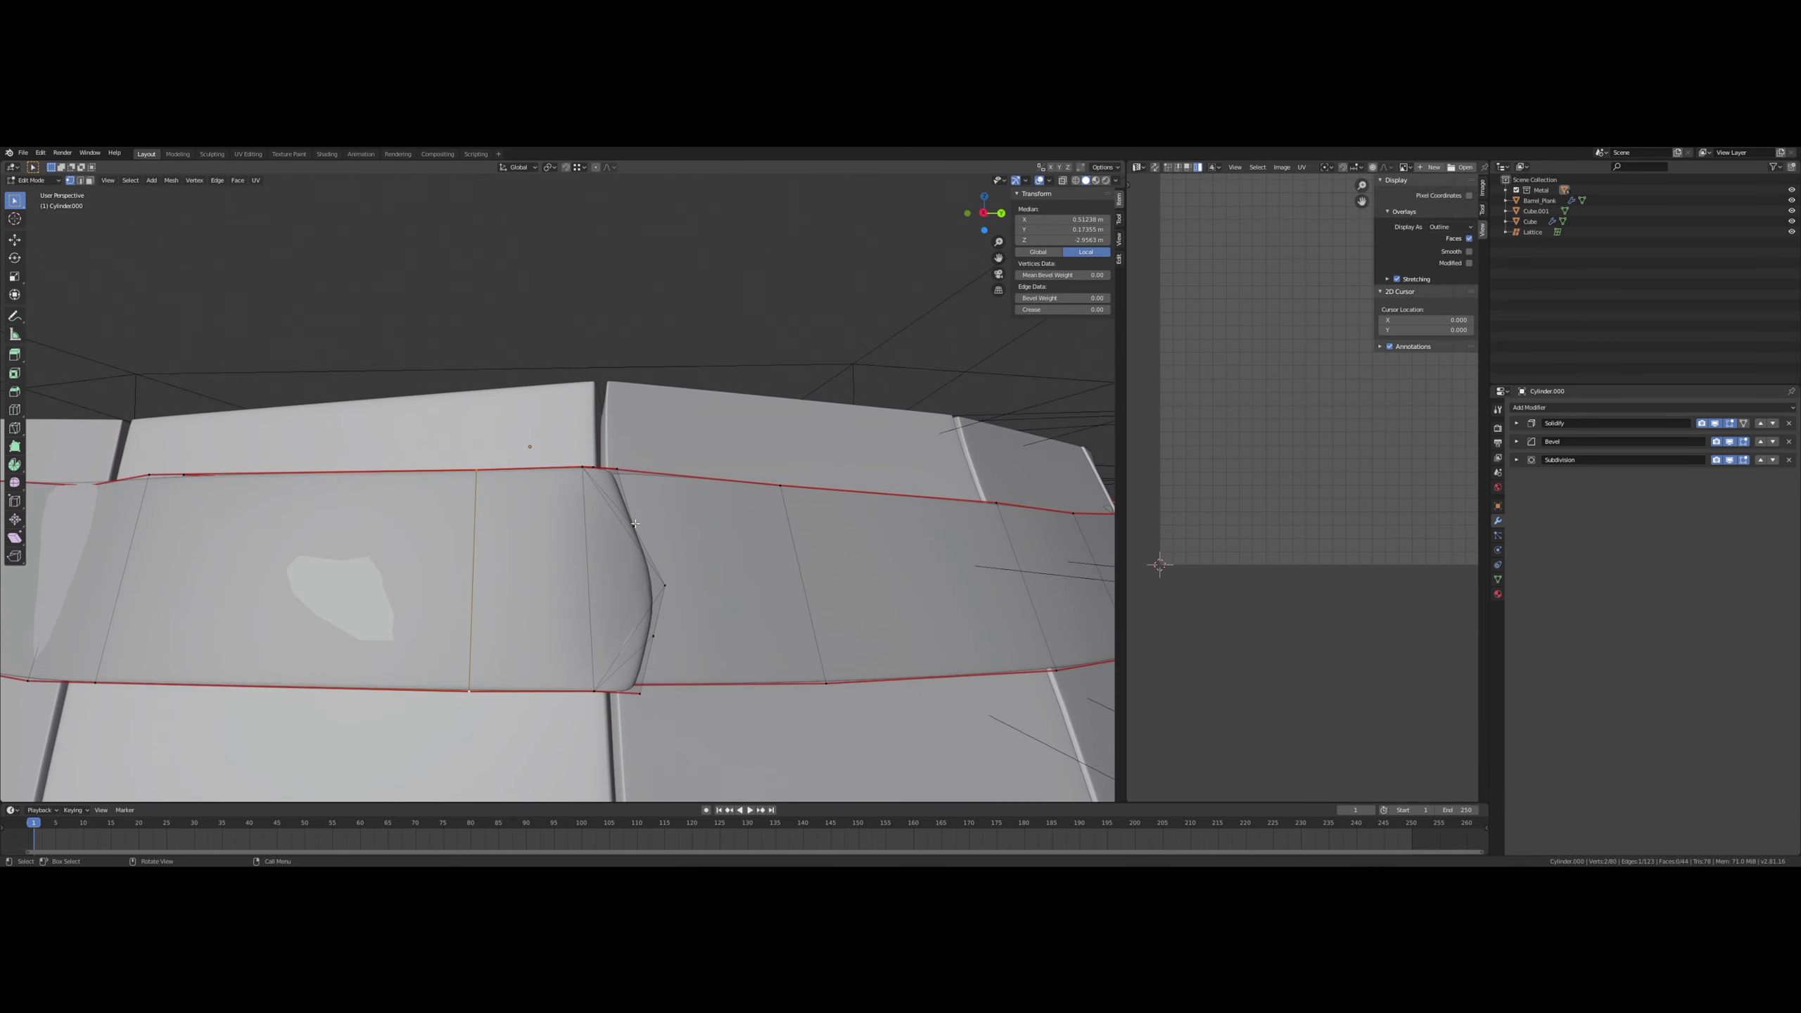
left_click(634, 523)
scroll(645, 525, "up", 3)
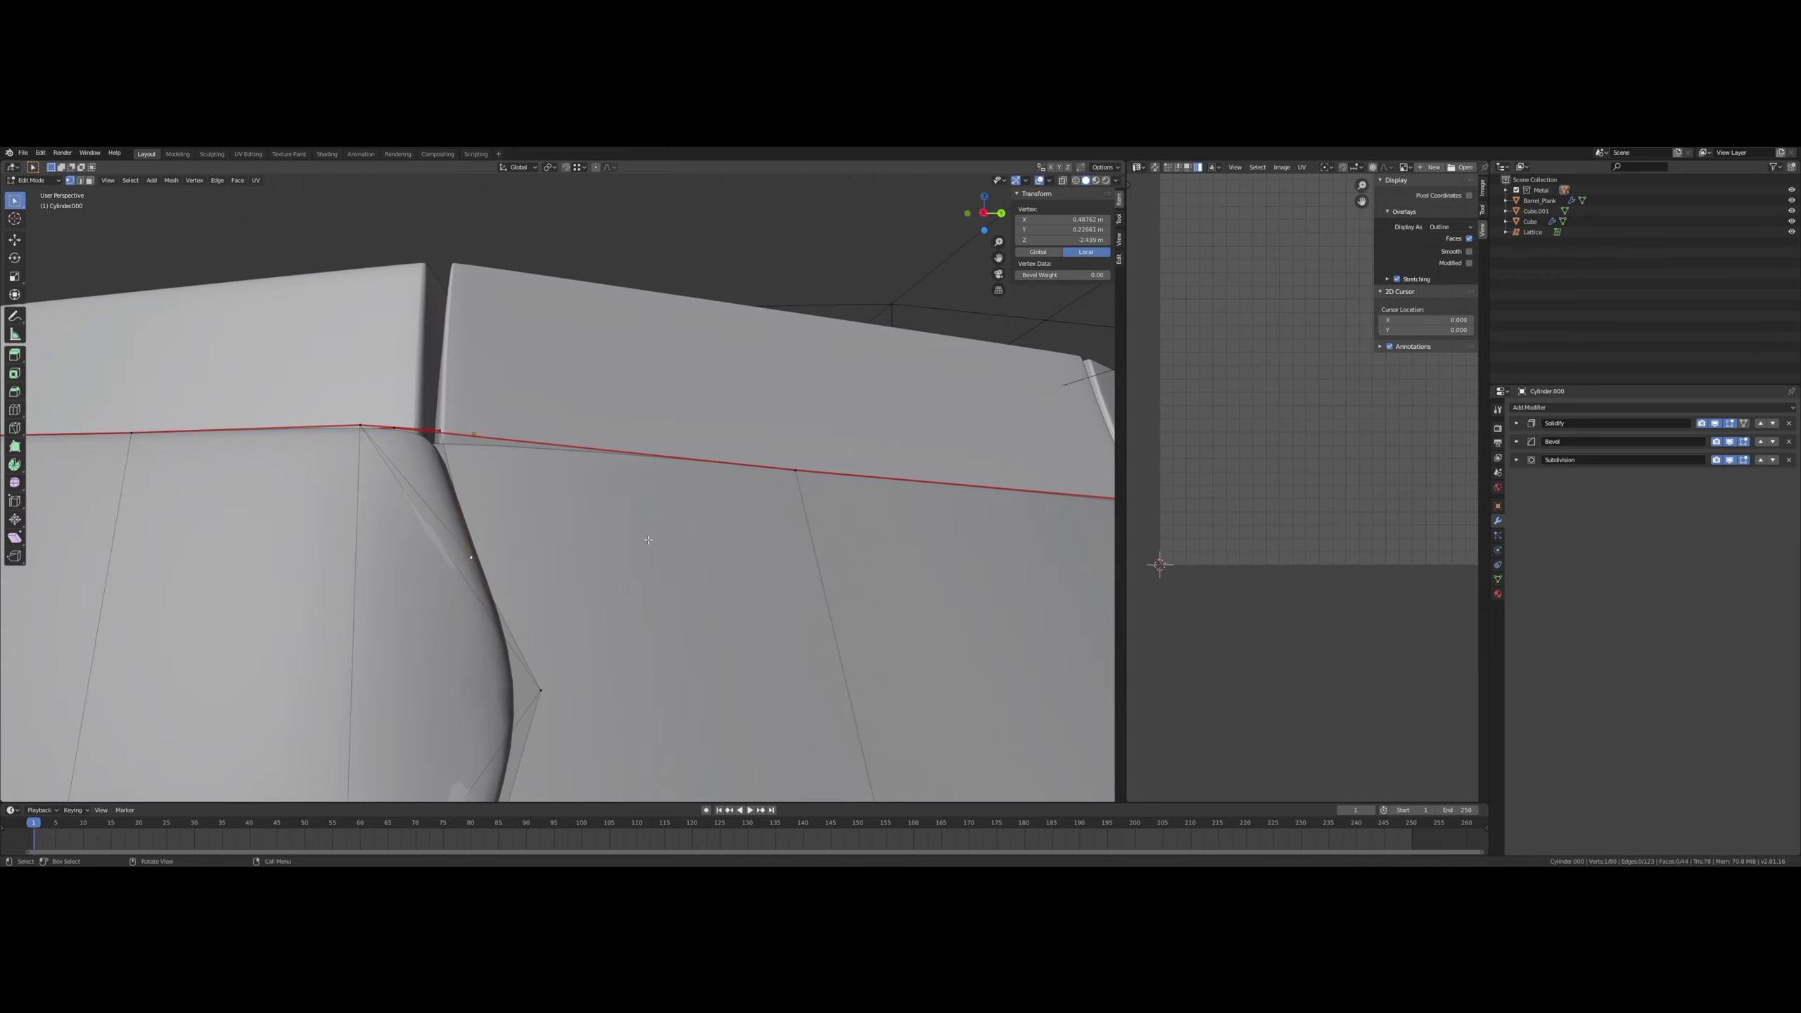
key("g")
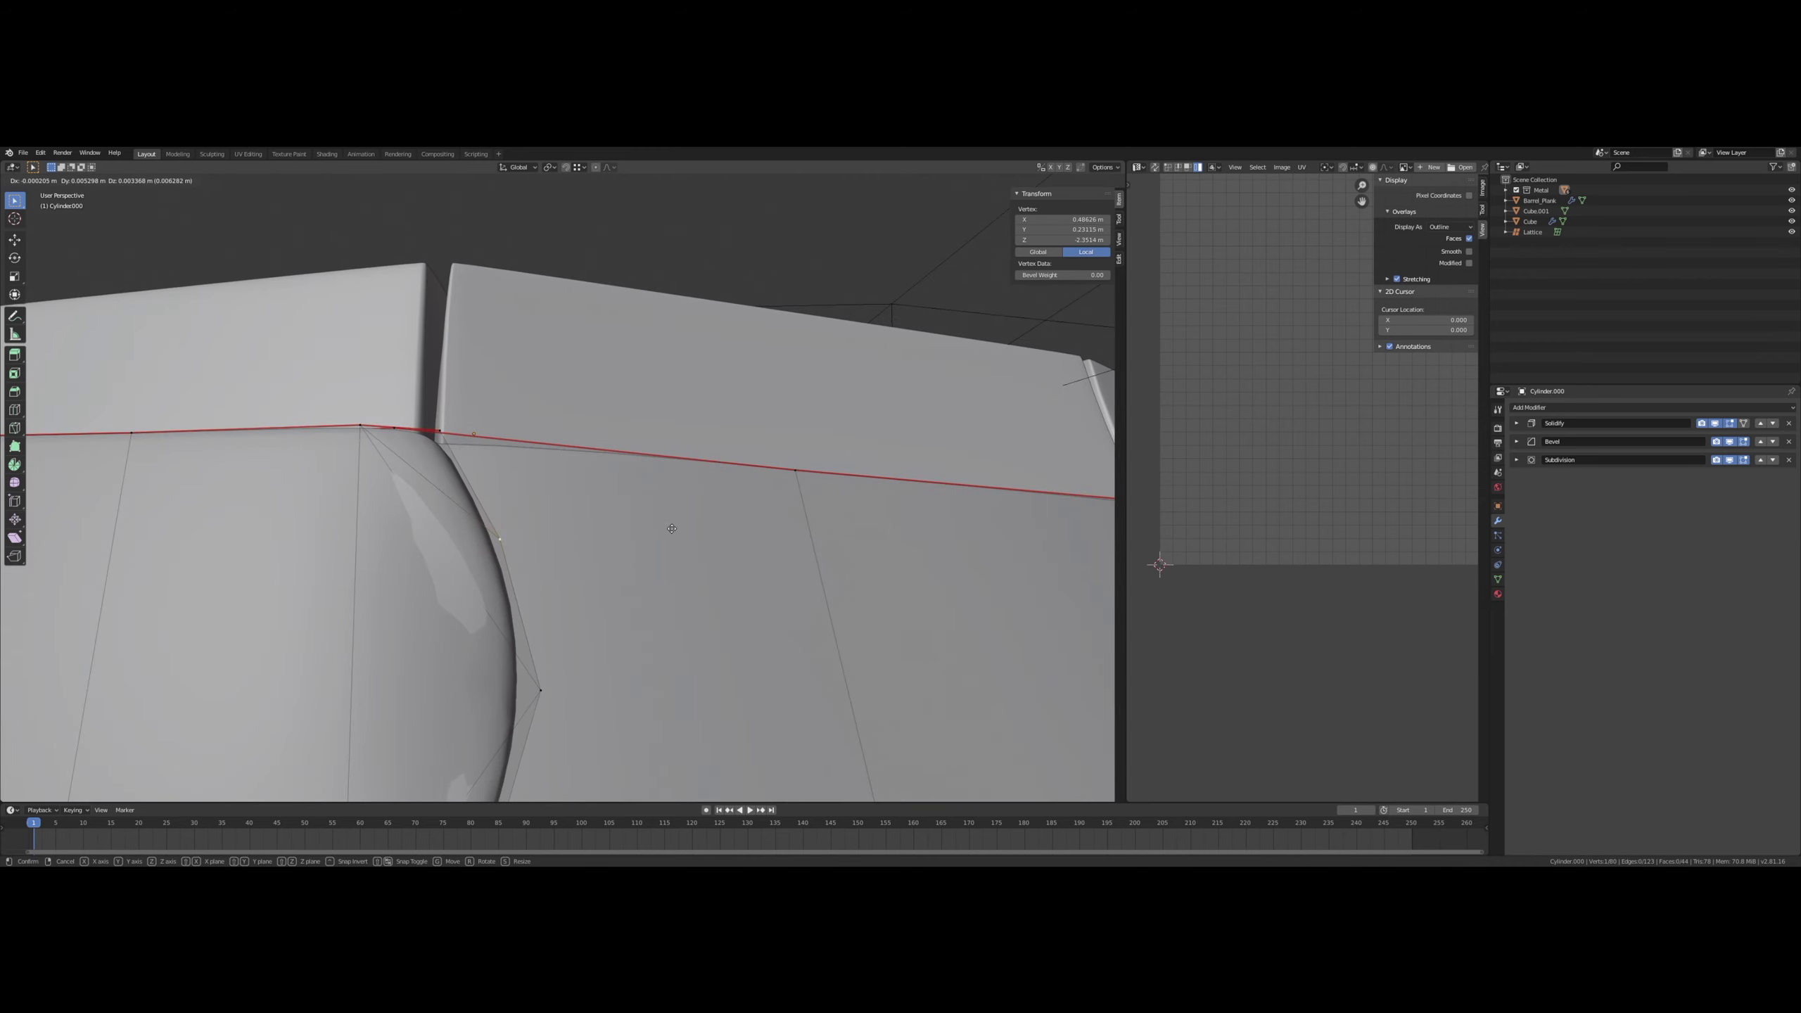
left_click(667, 529)
middle_click_drag(666, 528, 668, 387)
left_click(539, 620)
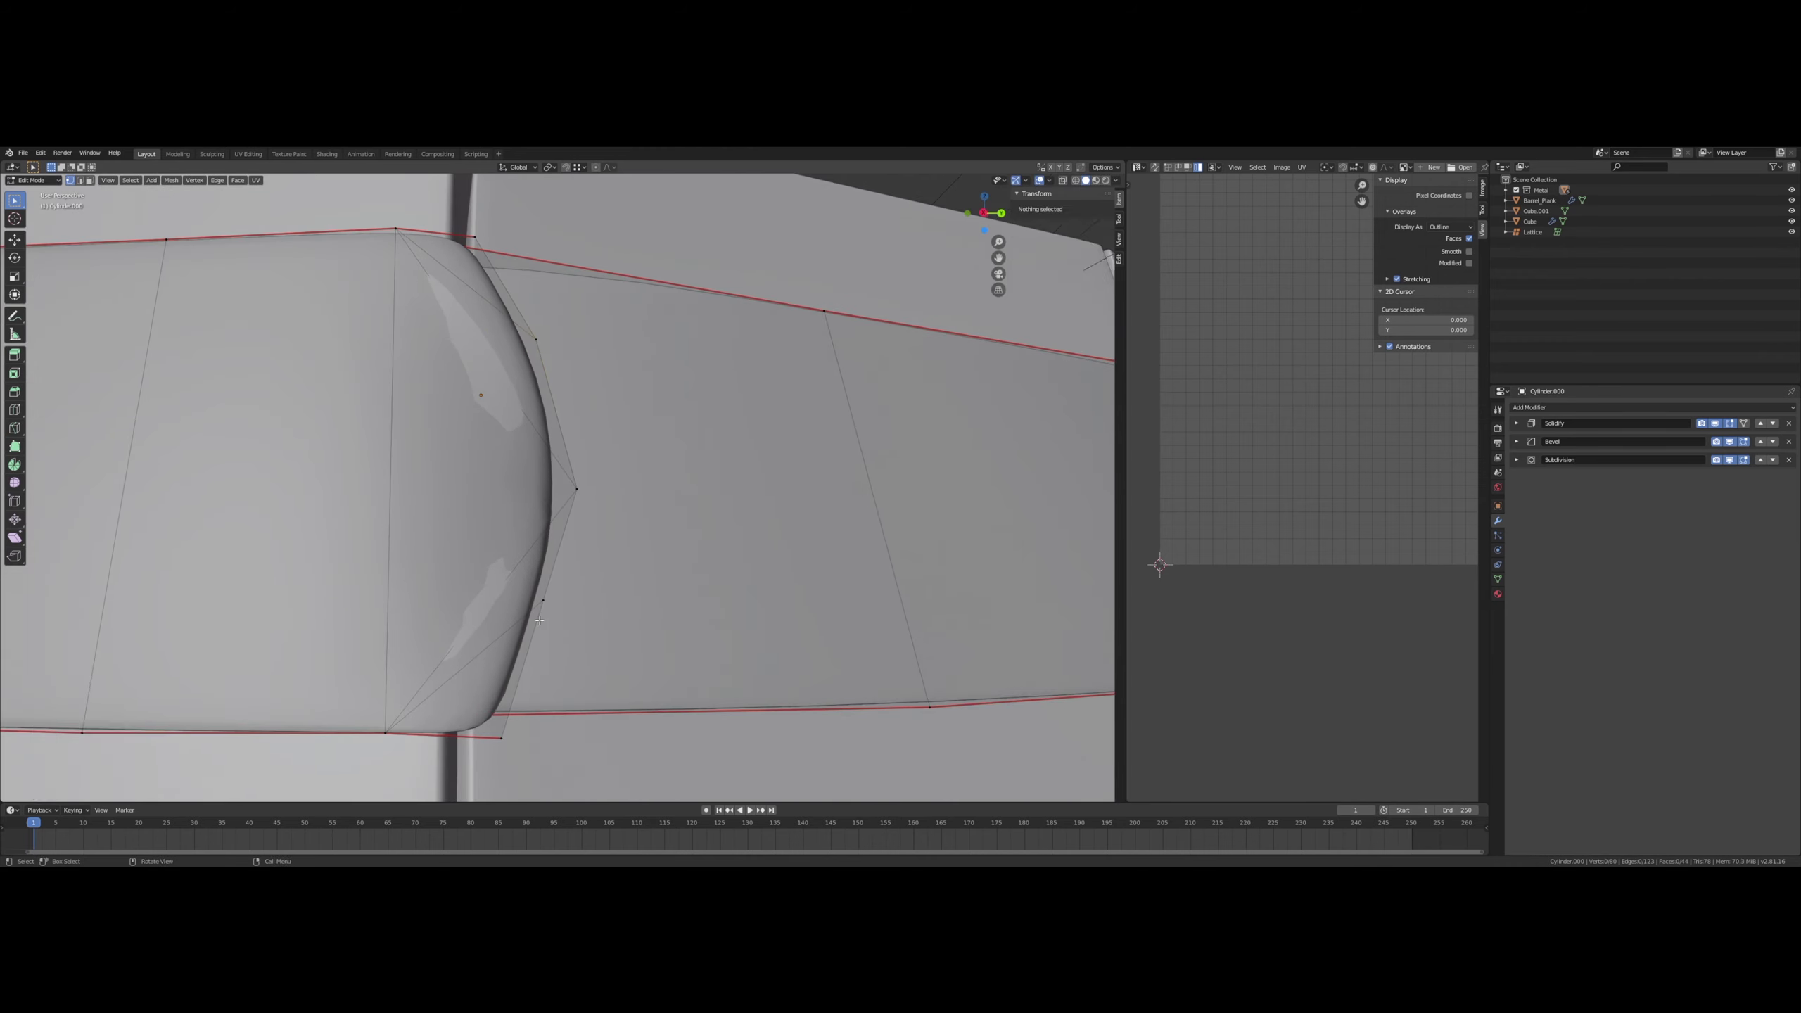
left_click(549, 608)
key("g")
left_click(555, 617)
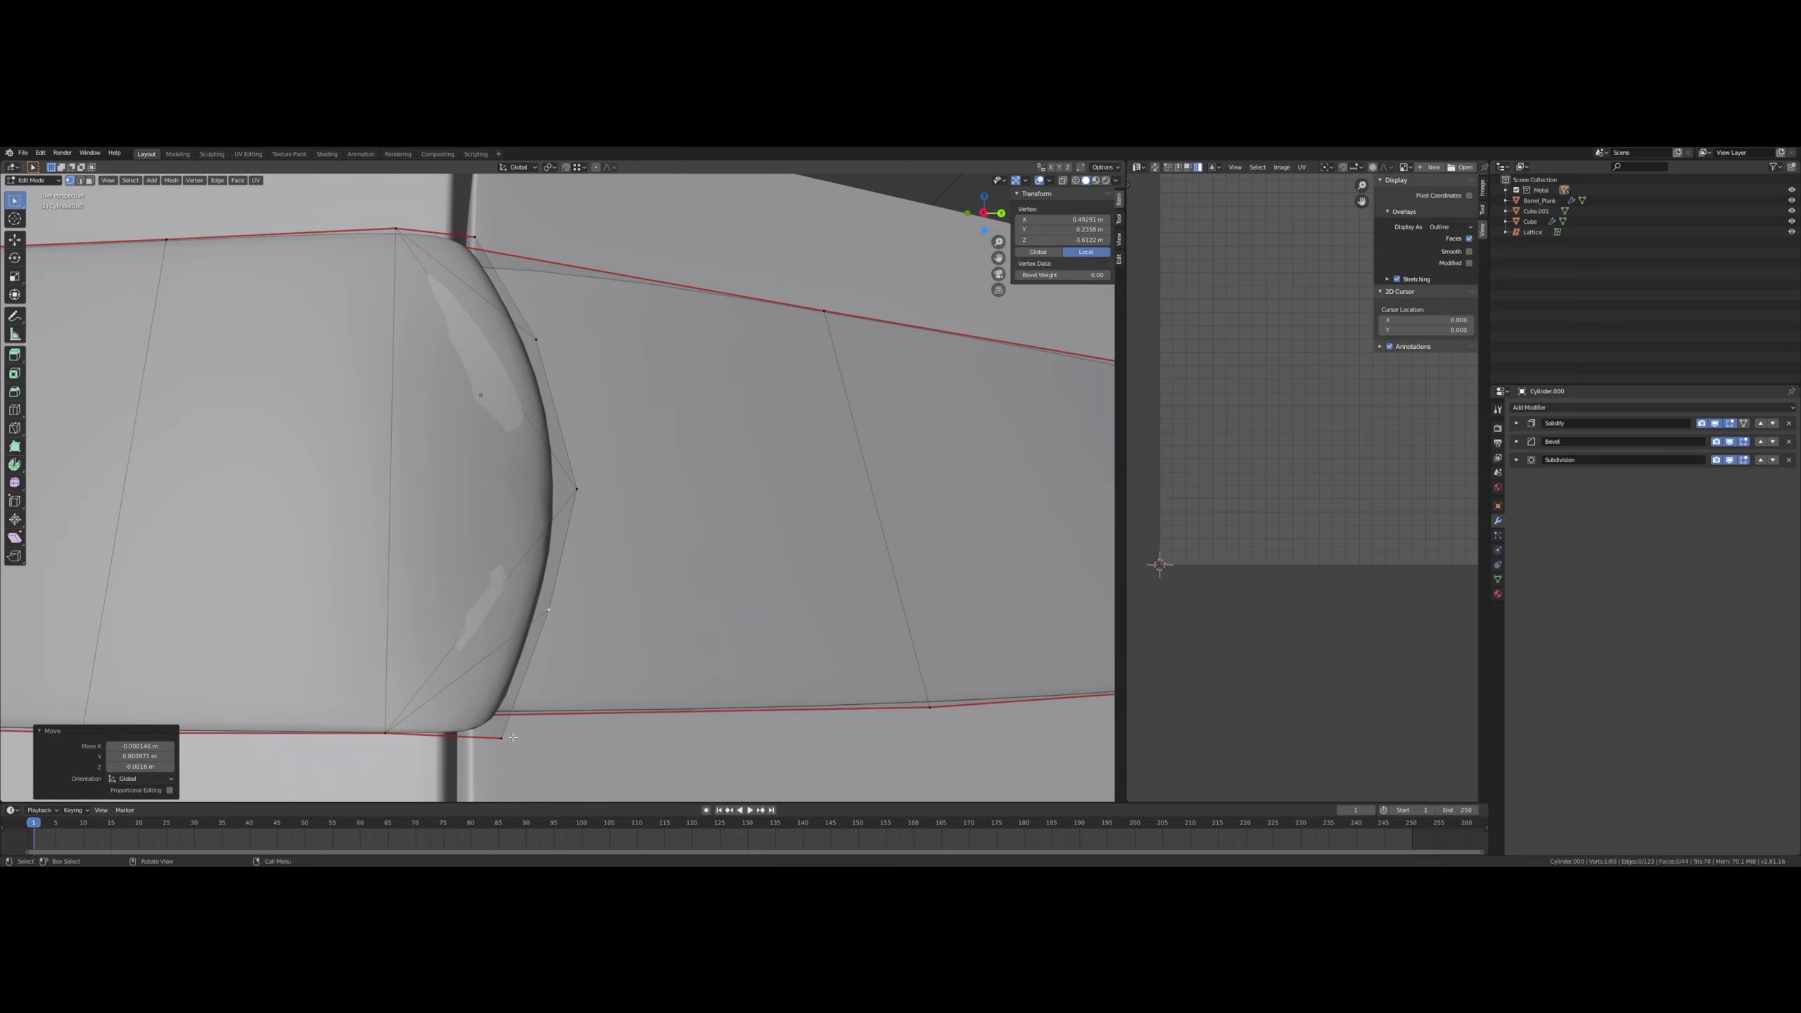
- Raise the lower corner vertex and the adjacent lower base vertex of the rounded end, then return to Object Mode
left_click(511, 732)
key("g")
left_click(511, 705)
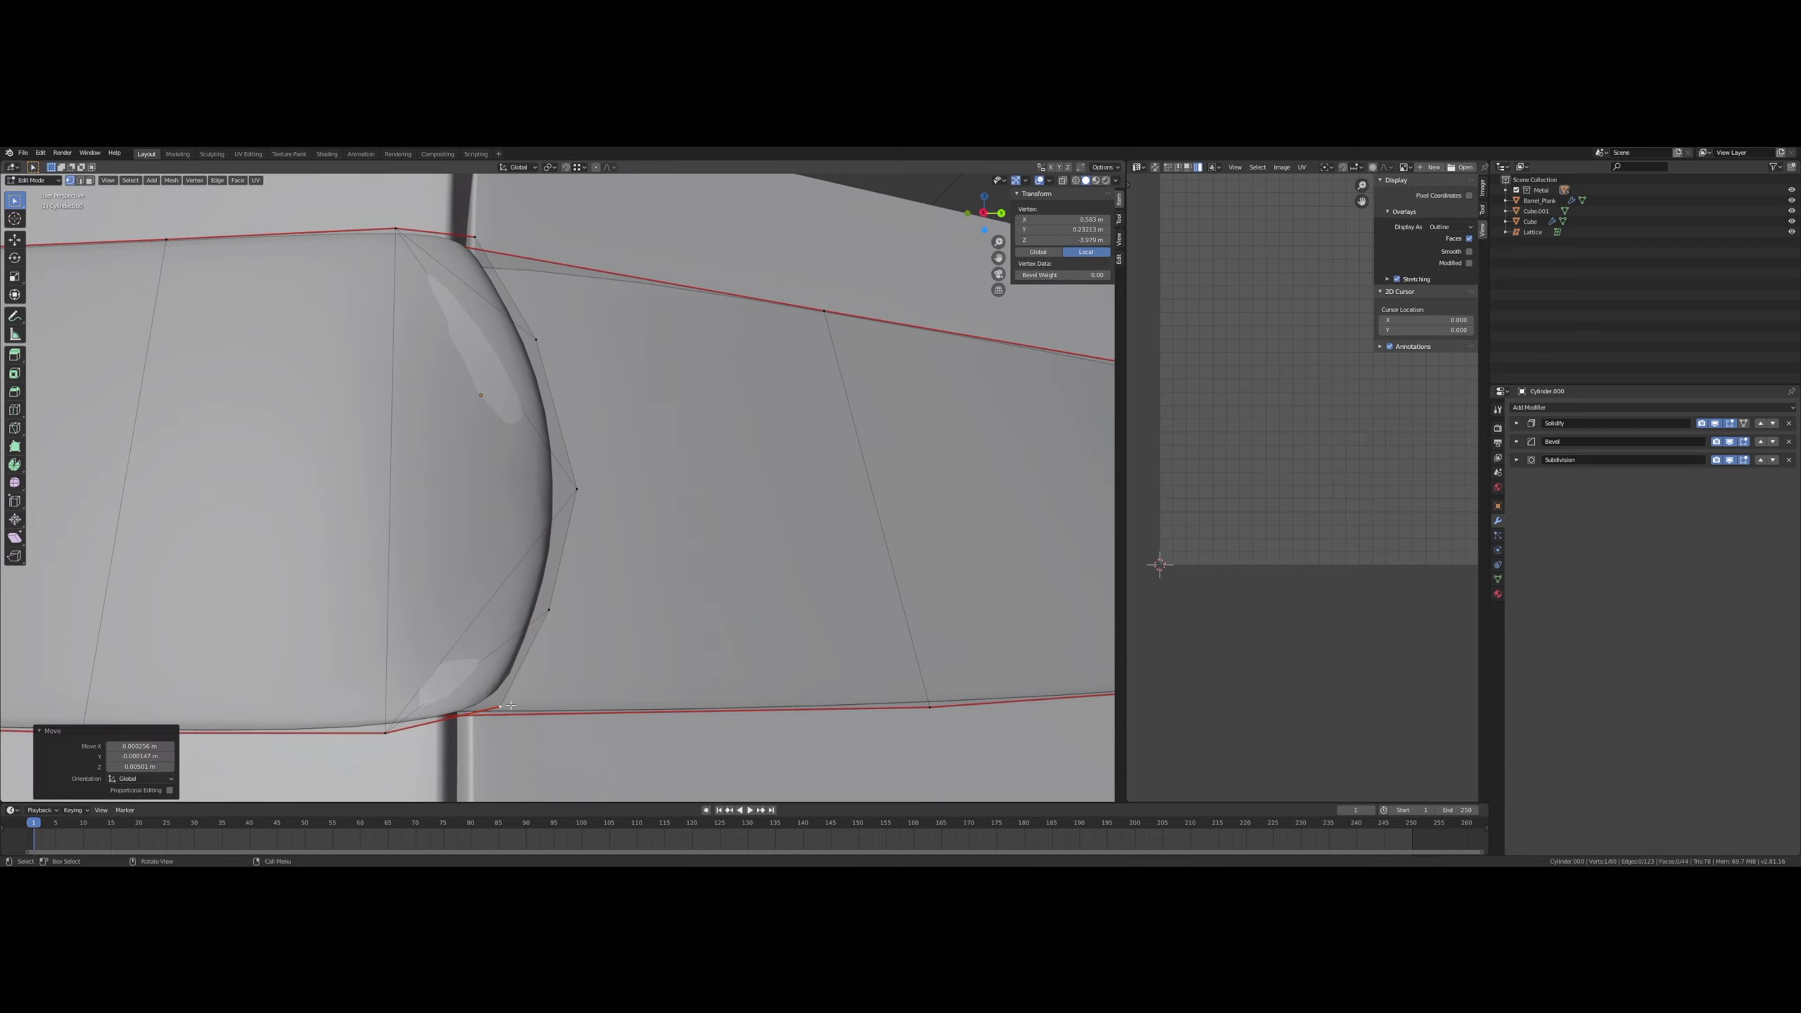
left_click(391, 729)
key("g")
left_click(397, 711)
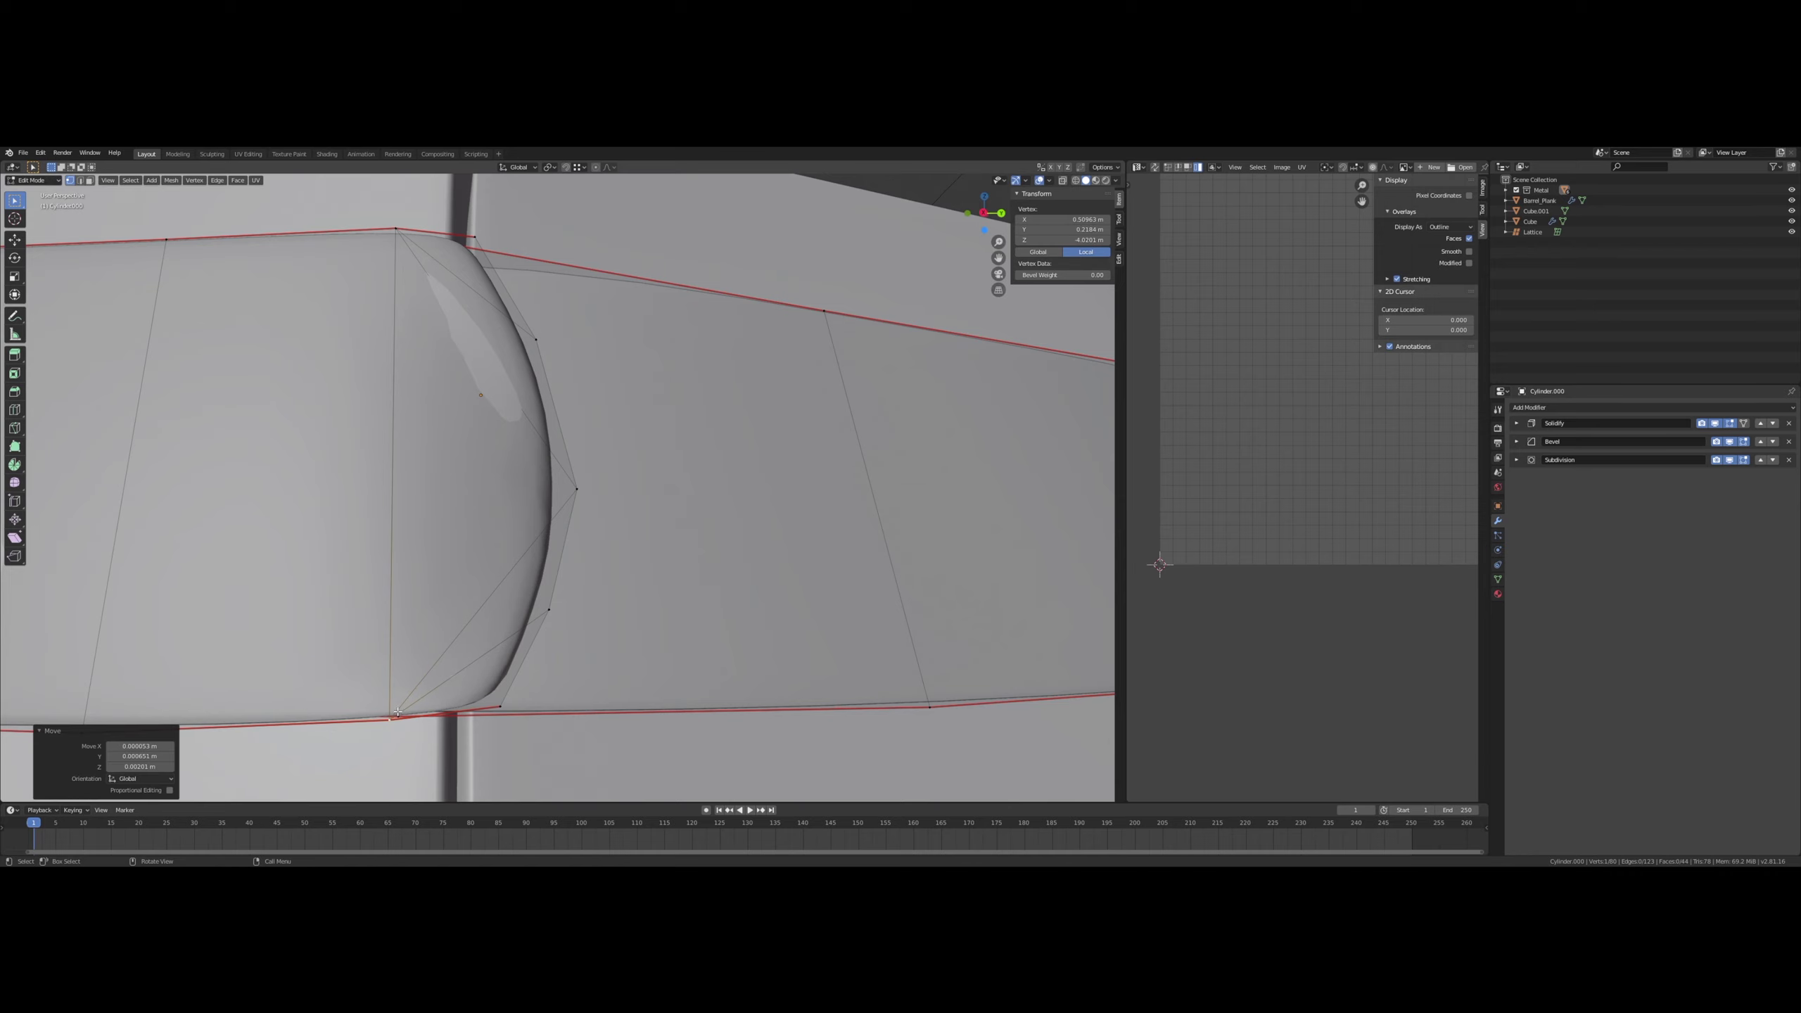
scroll(567, 681, "down", 10)
key("Tab")
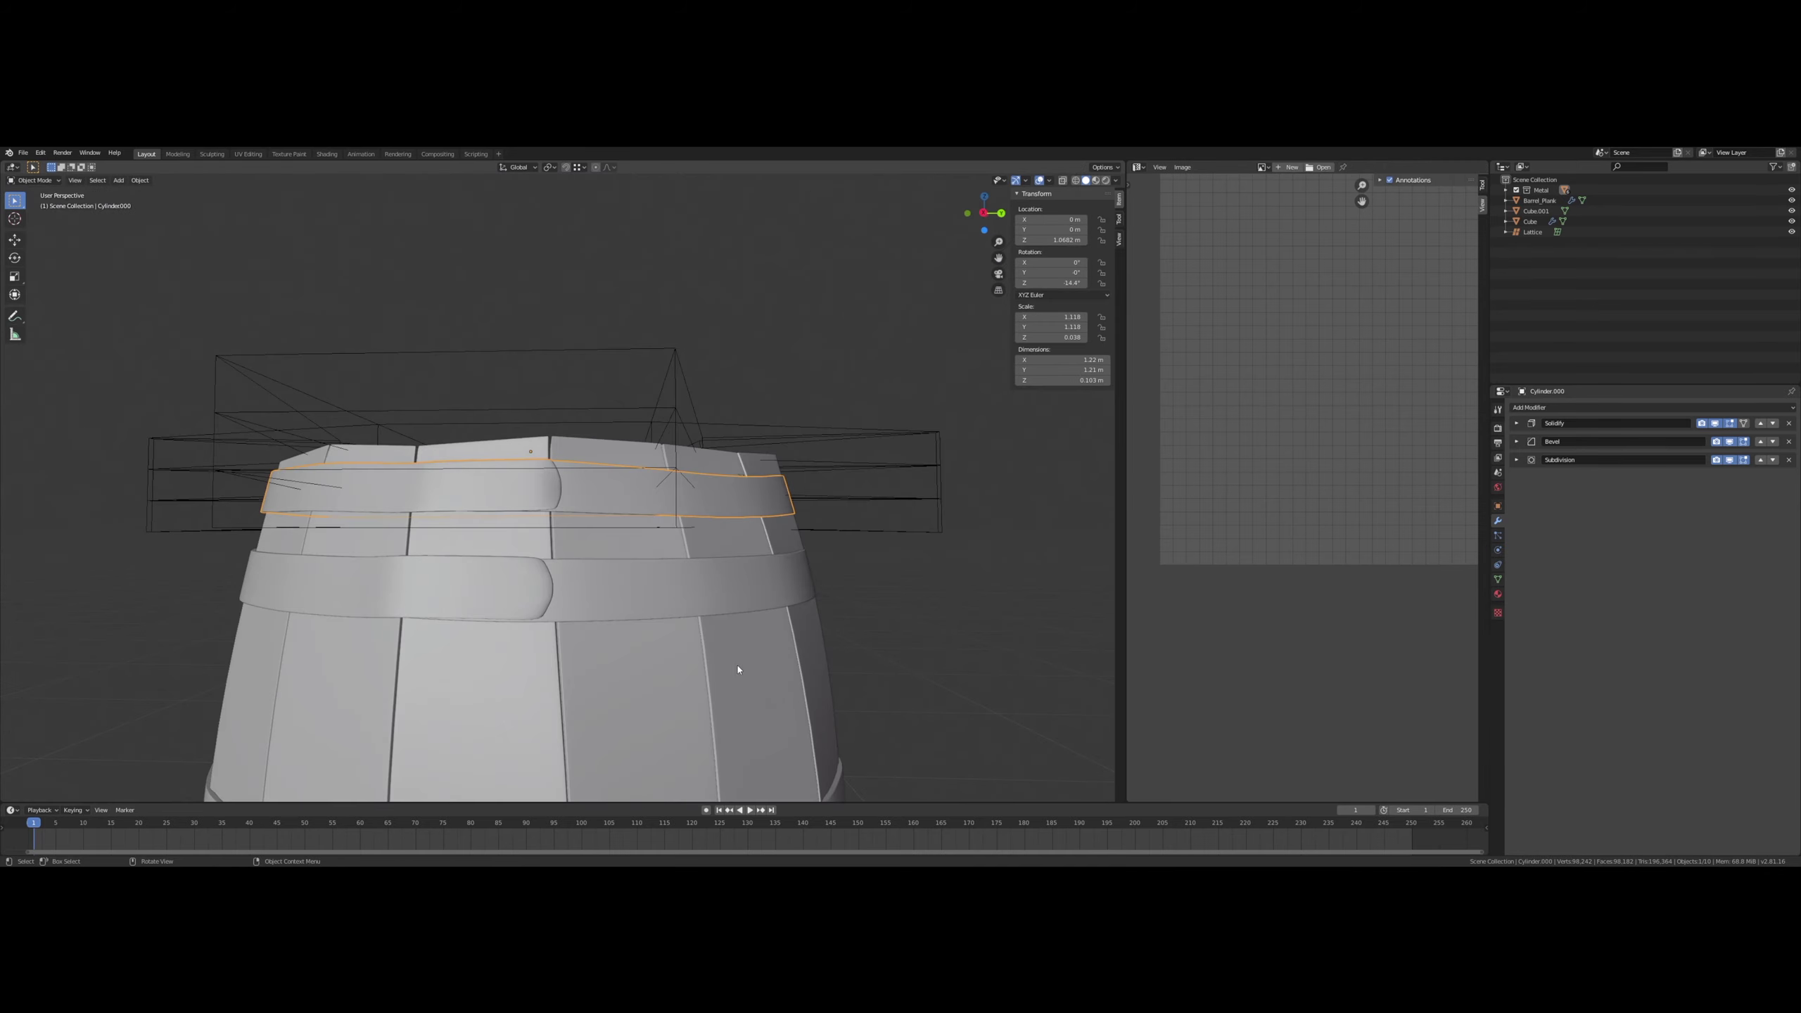
- Deselect the top band and examine the fit of all the metal bands around the barrel
left_click(868, 678)
scroll(850, 681, "down", 2)
mouse_move(799, 689)
middle_mouse_down()
mouse_move(710, 700)
mouse_move(603, 591)
mouse_move(603, 461)
middle_mouse_up()
middle_click_drag(566, 639, 573, 548, "shift")
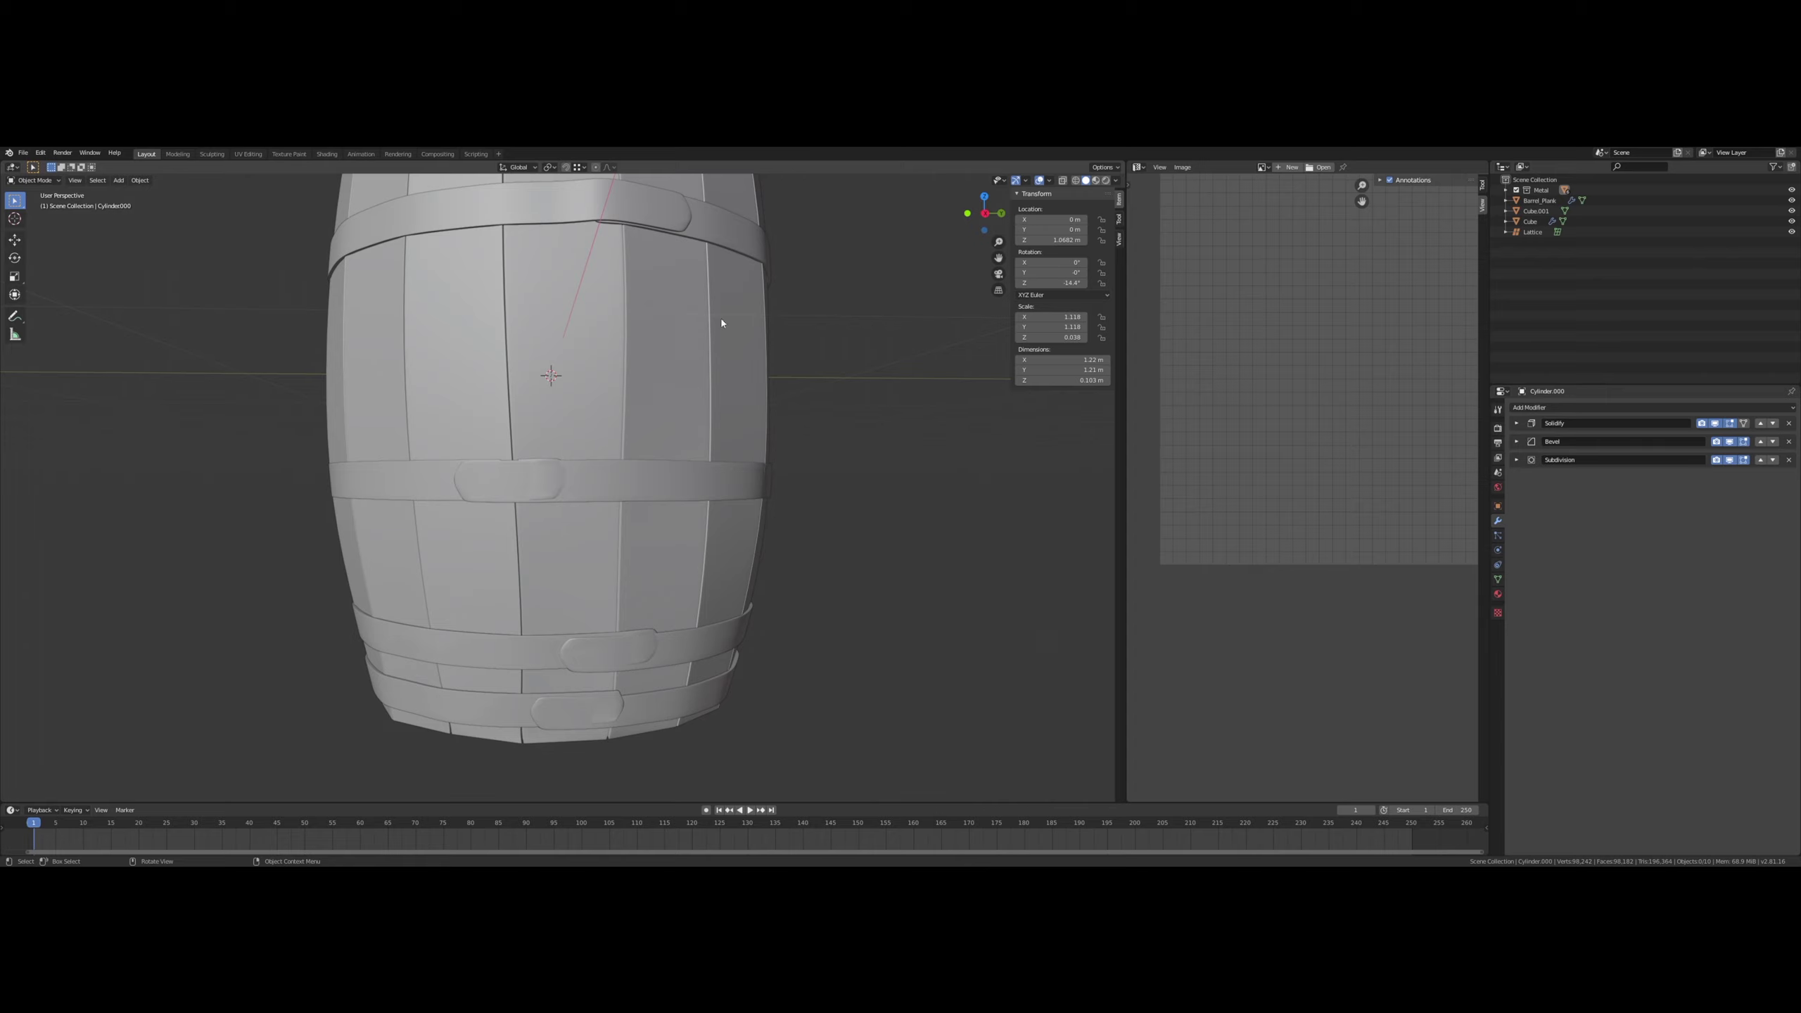
middle_click_drag(683, 285, 644, 362, "shift")
scroll(662, 439, "down", 3)
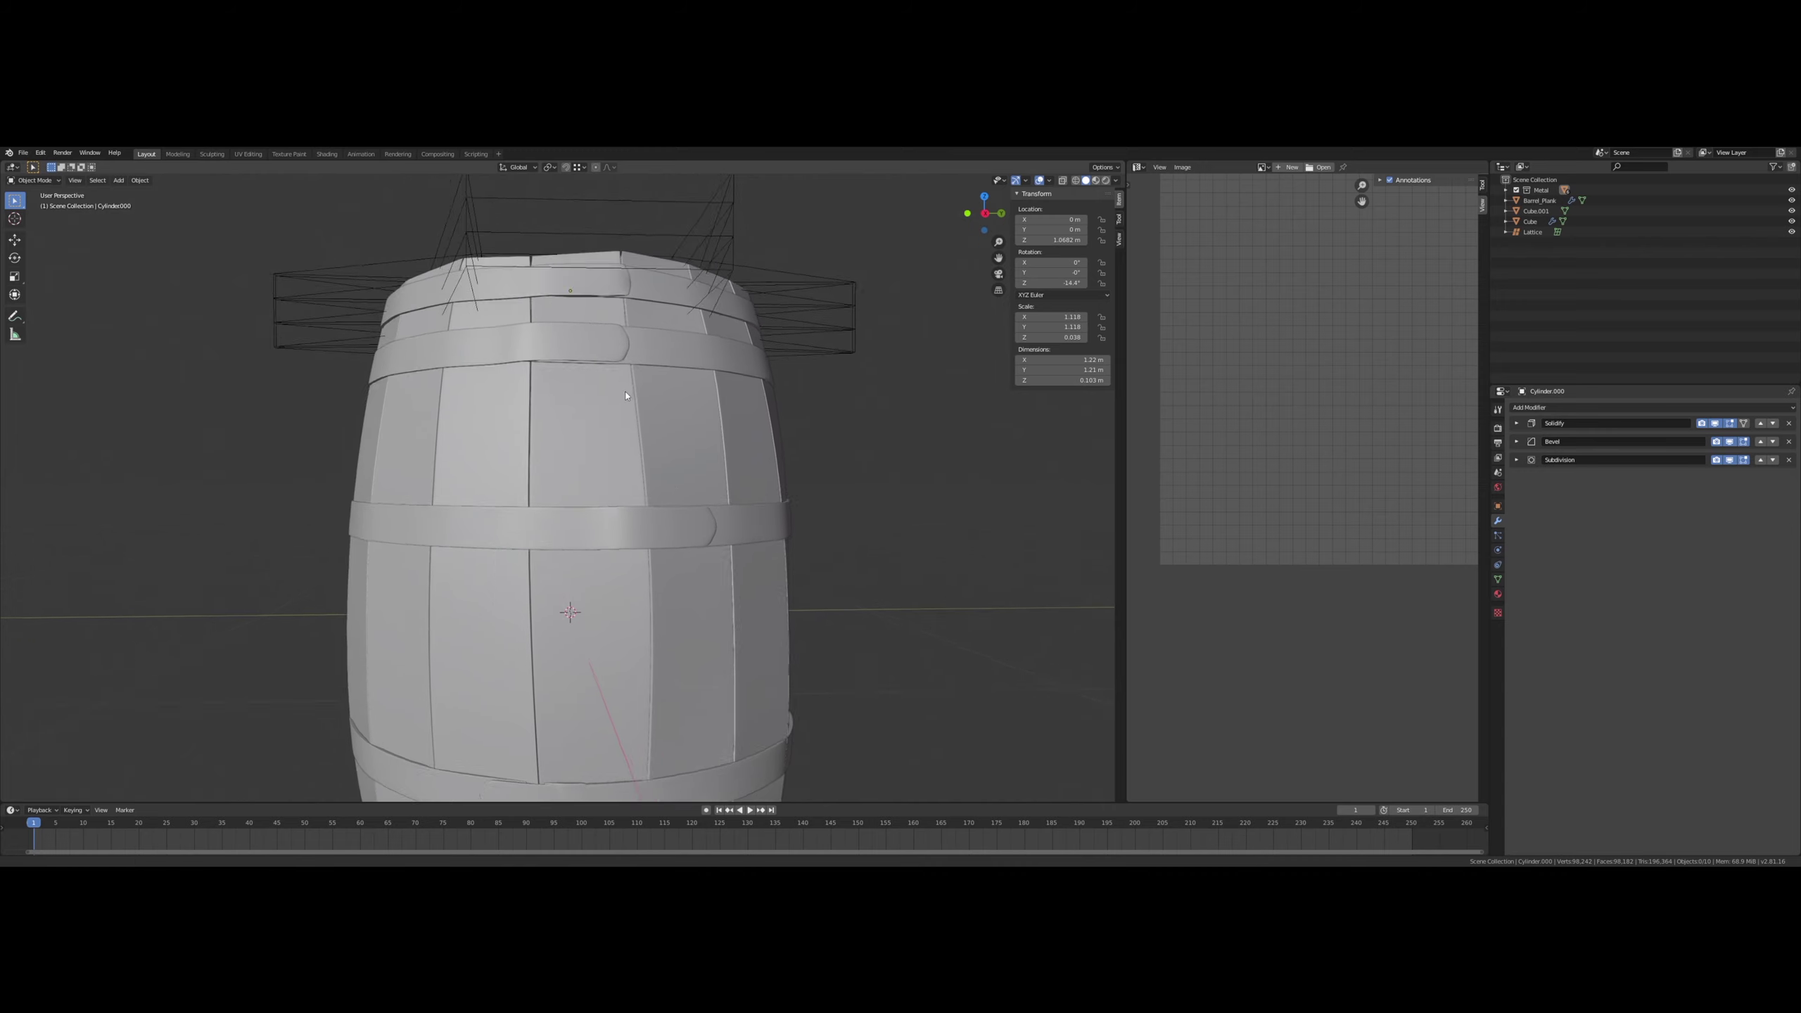
scroll(620, 408, "up", 2)
middle_click_drag(621, 402, 546, 353)
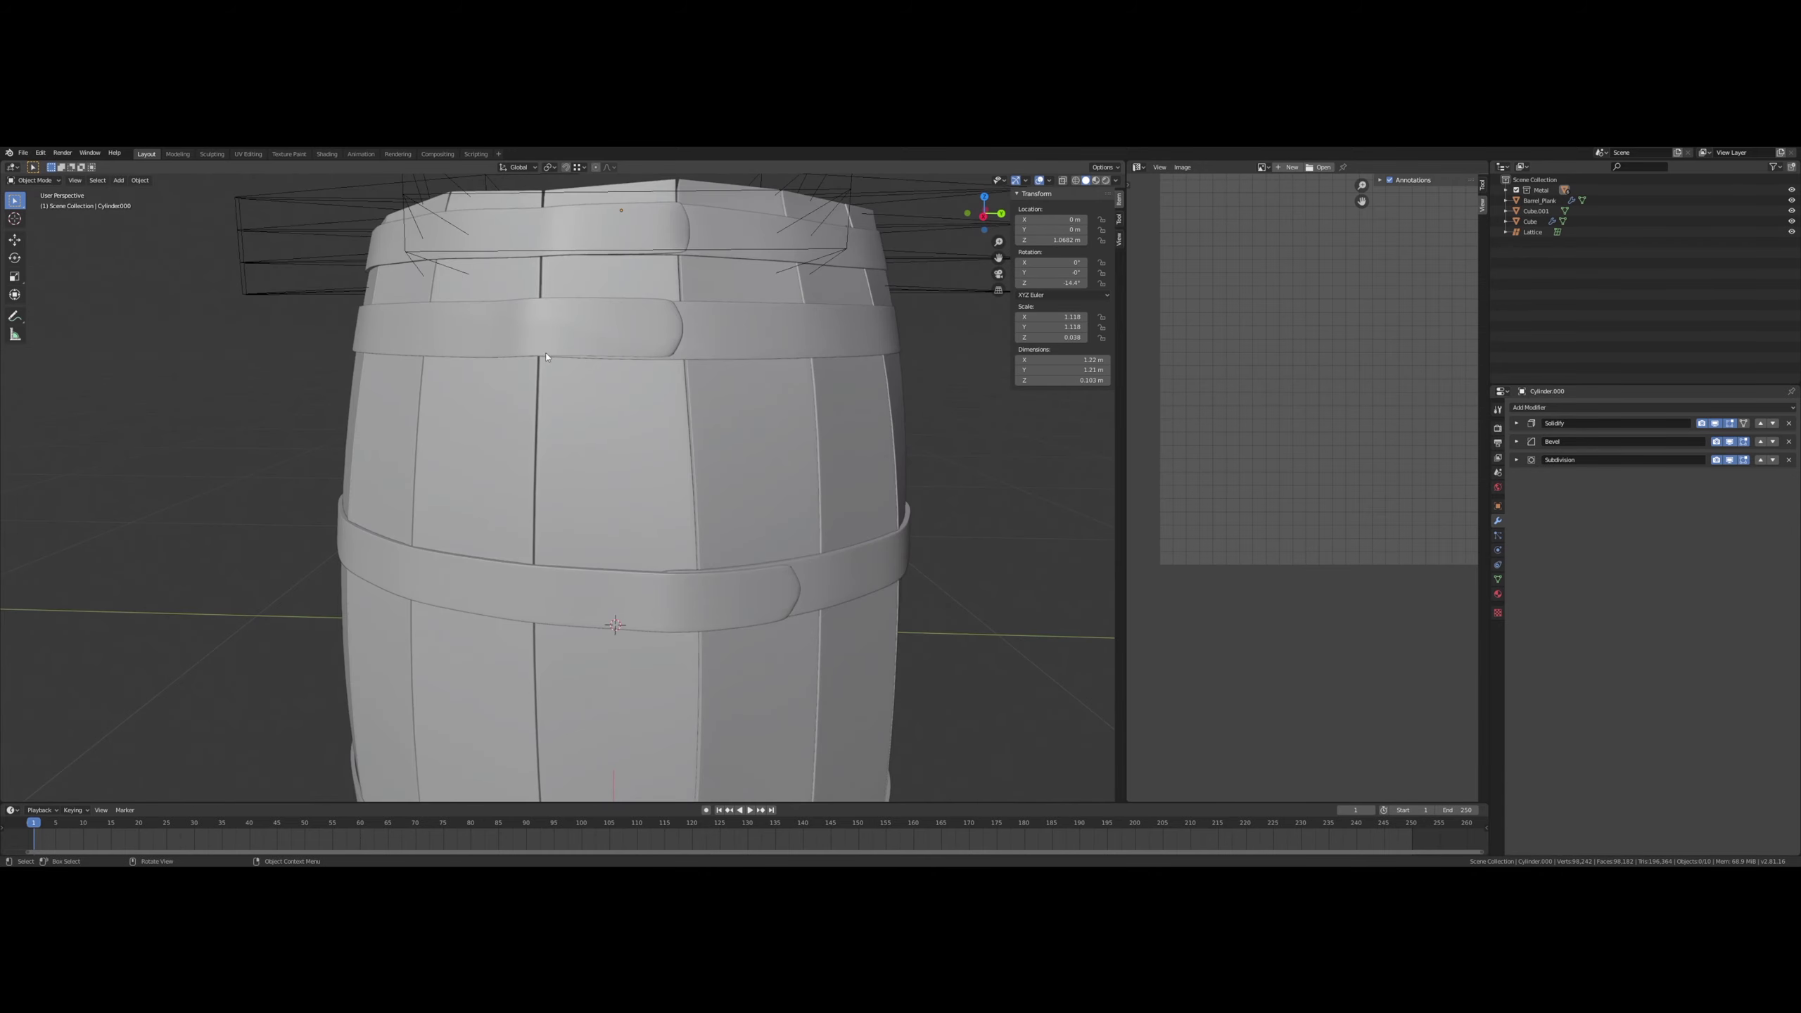
scroll(665, 546, "down", 1)
scroll(693, 568, "down", 2)
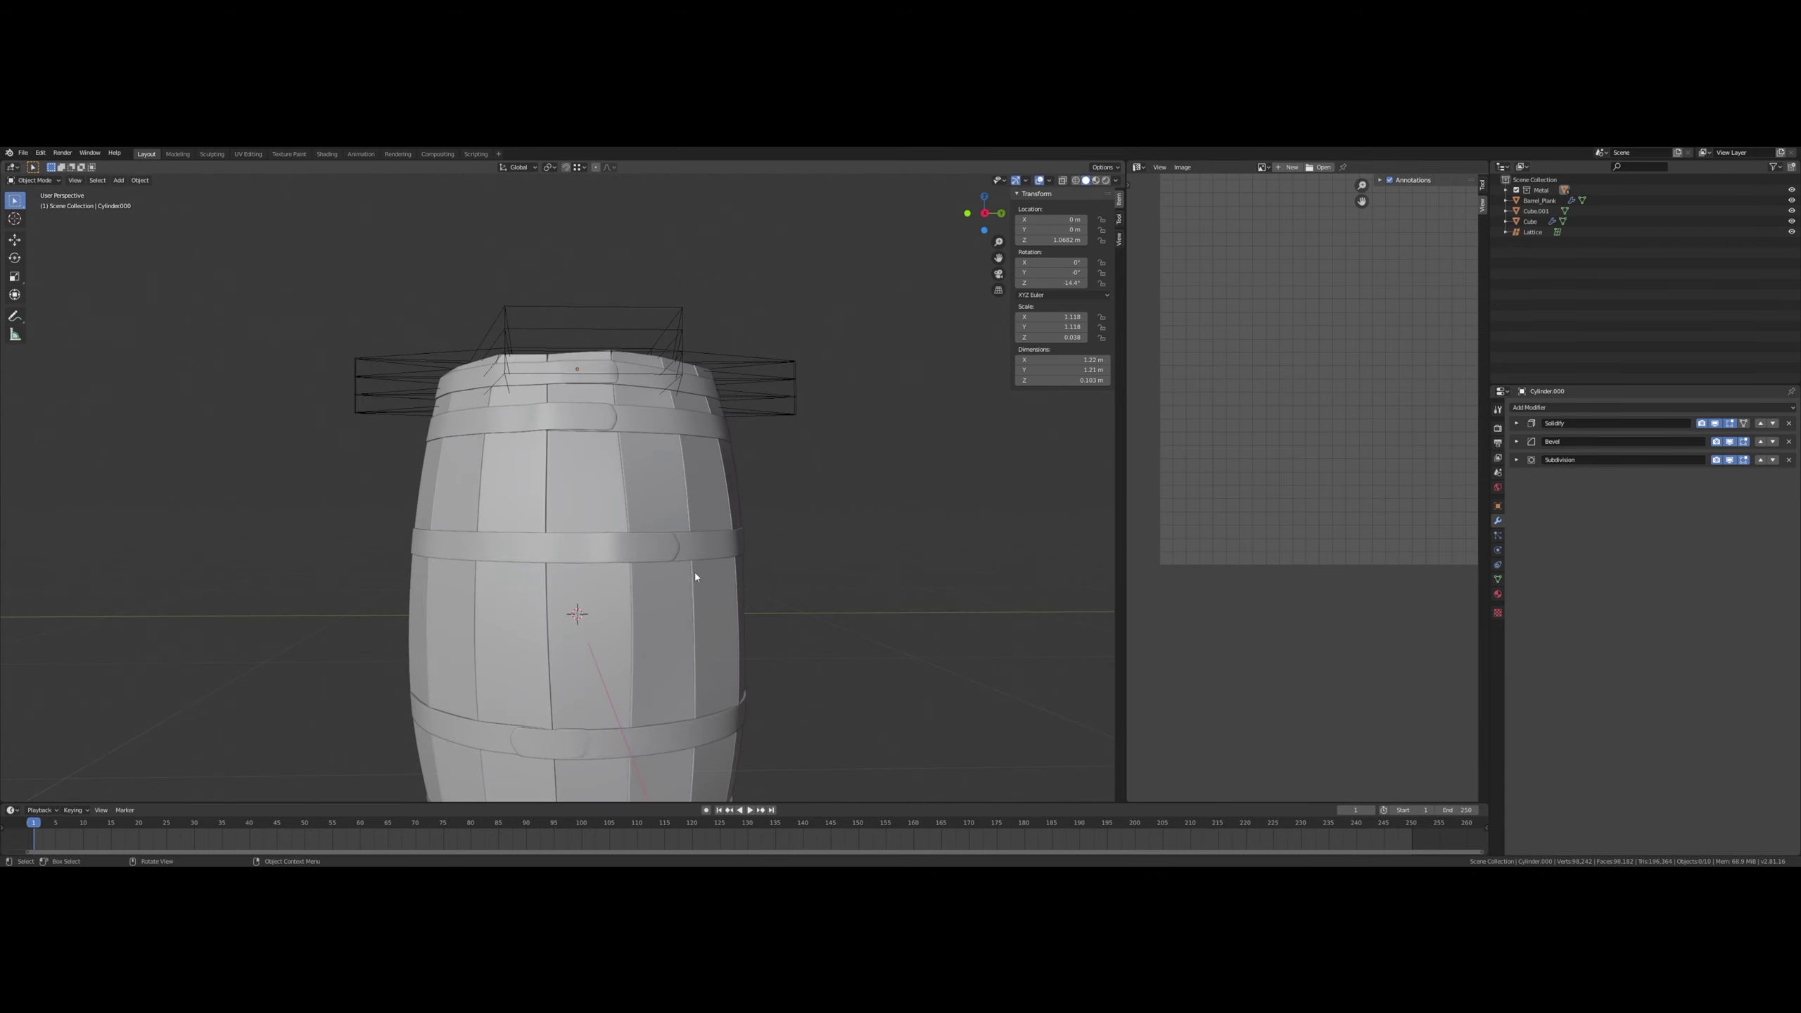
middle_click_drag(692, 568, 634, 490, "shift")
- Add a UV sphere with a 1 m radius at the world origin
key("shift+a")
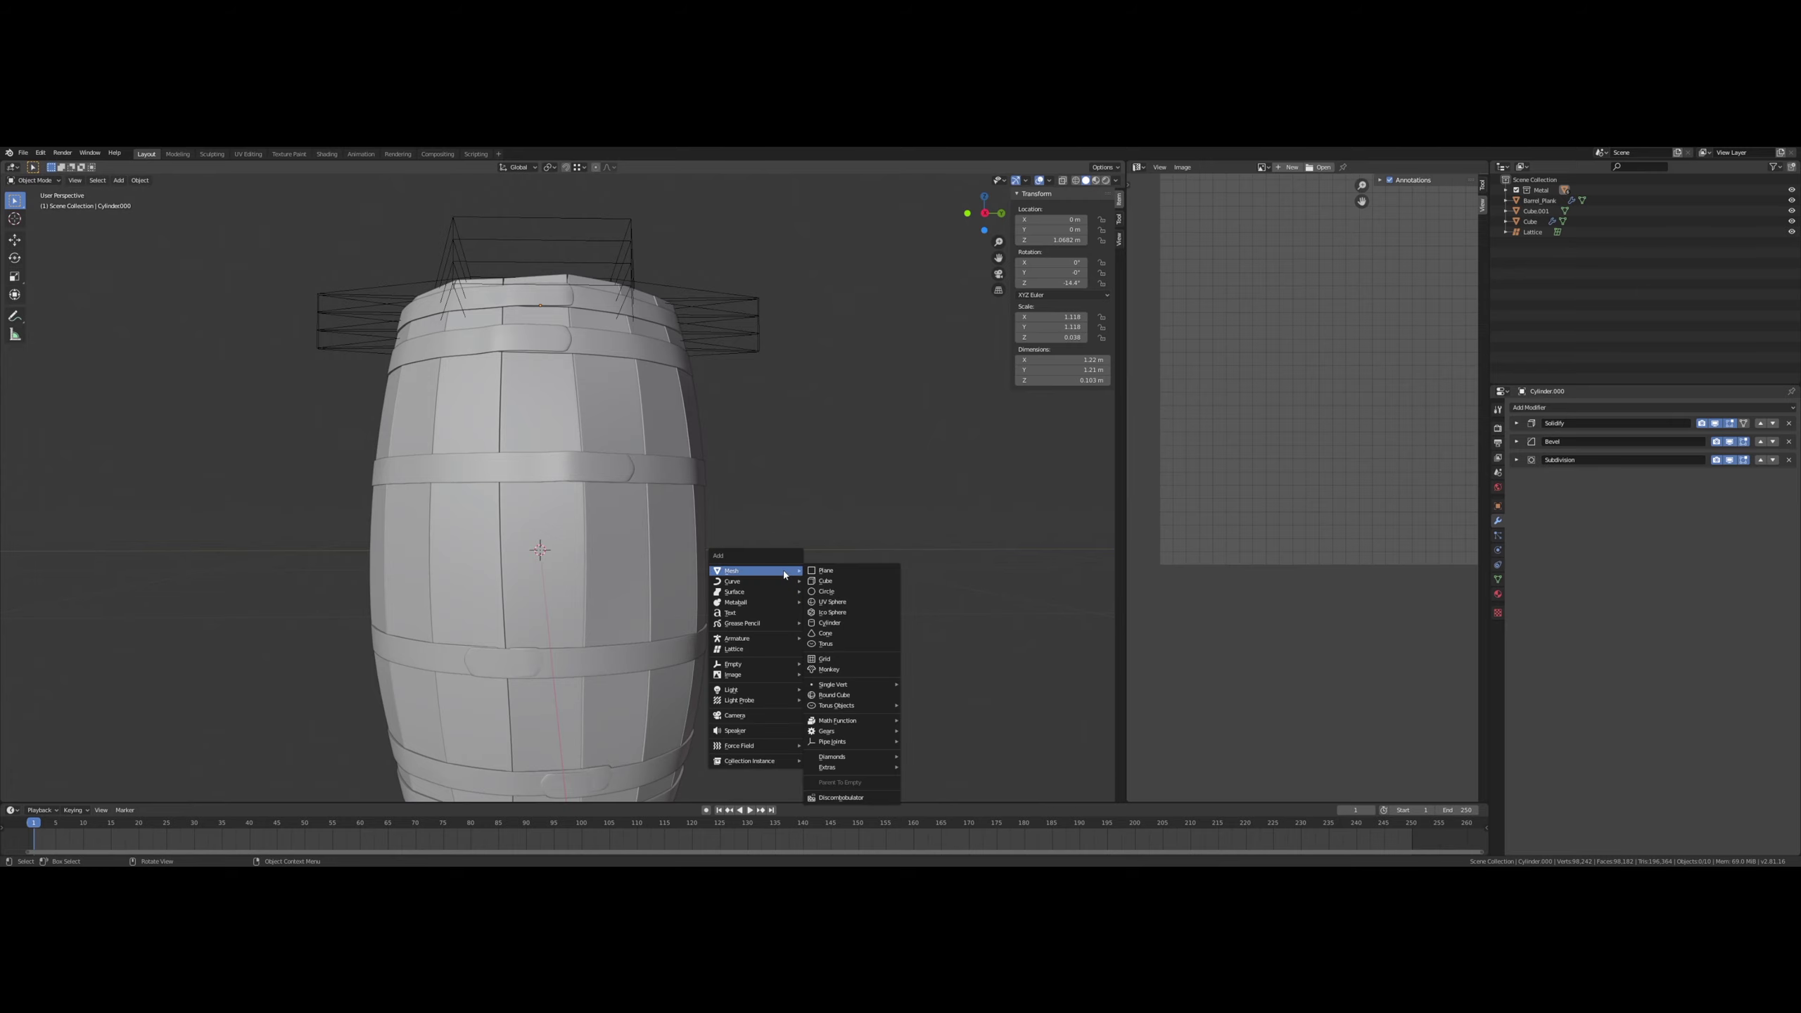
mouse_move(759, 580)
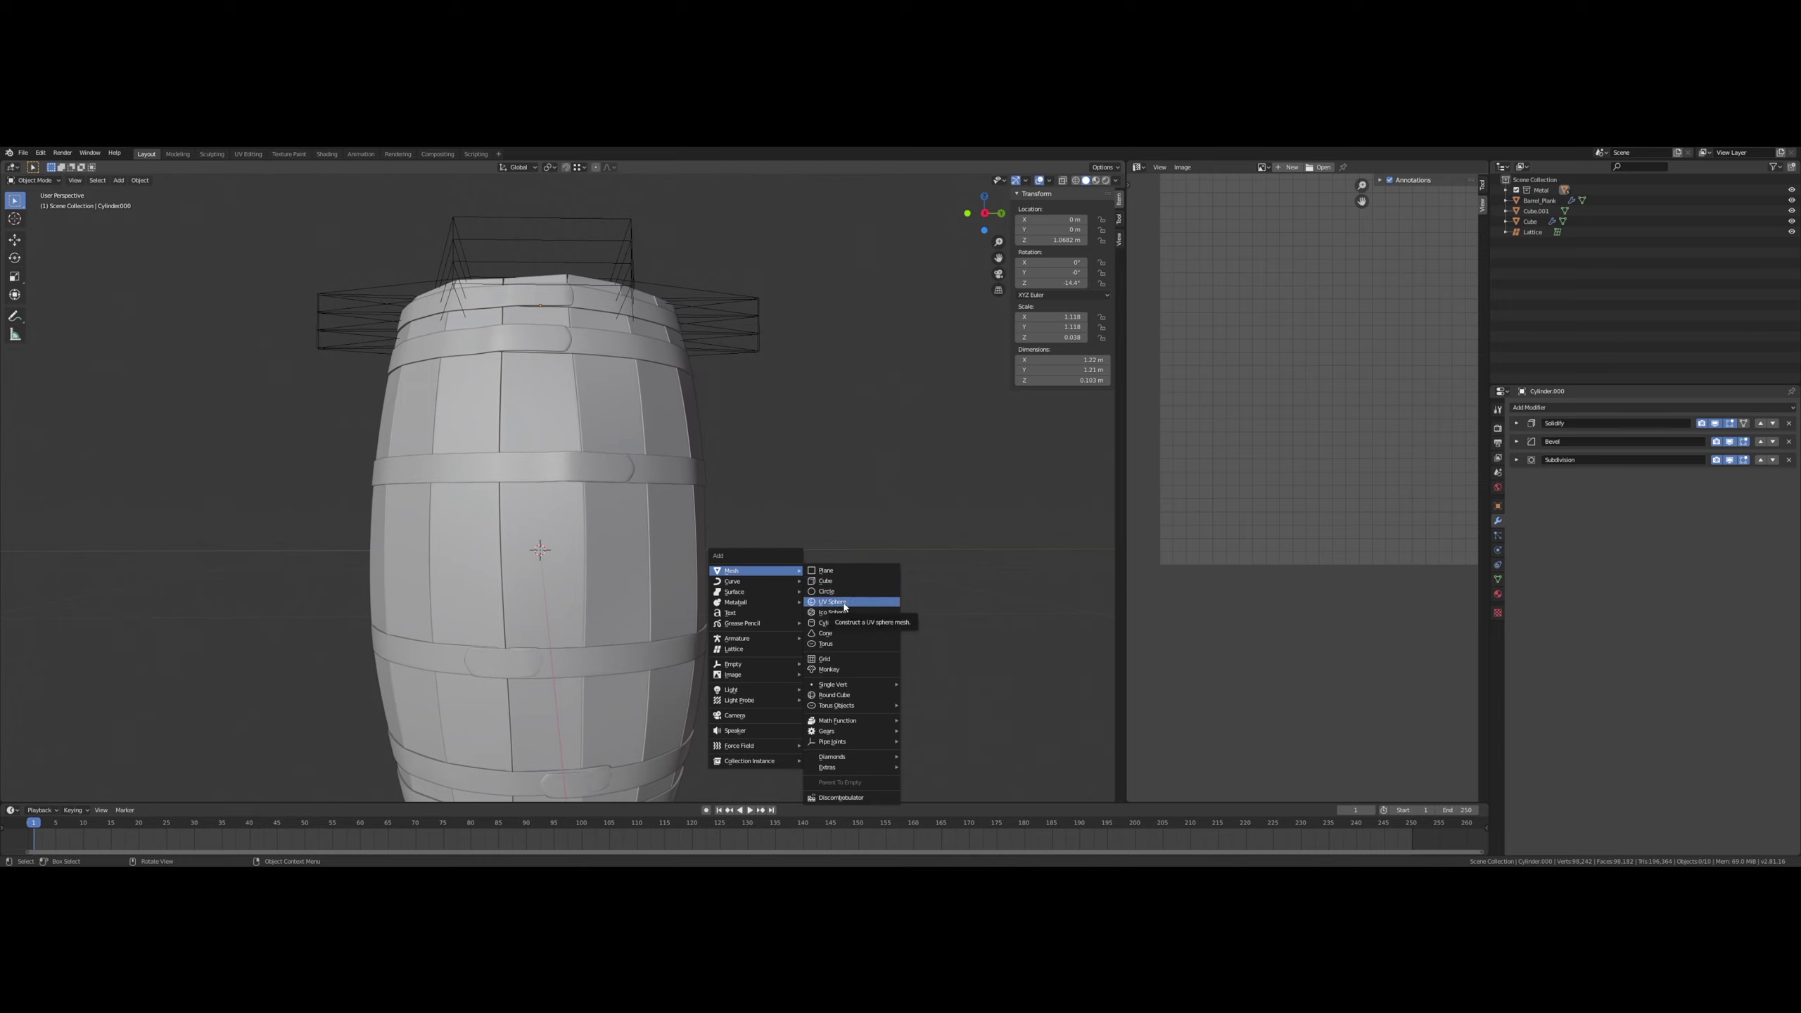
left_click(844, 605)
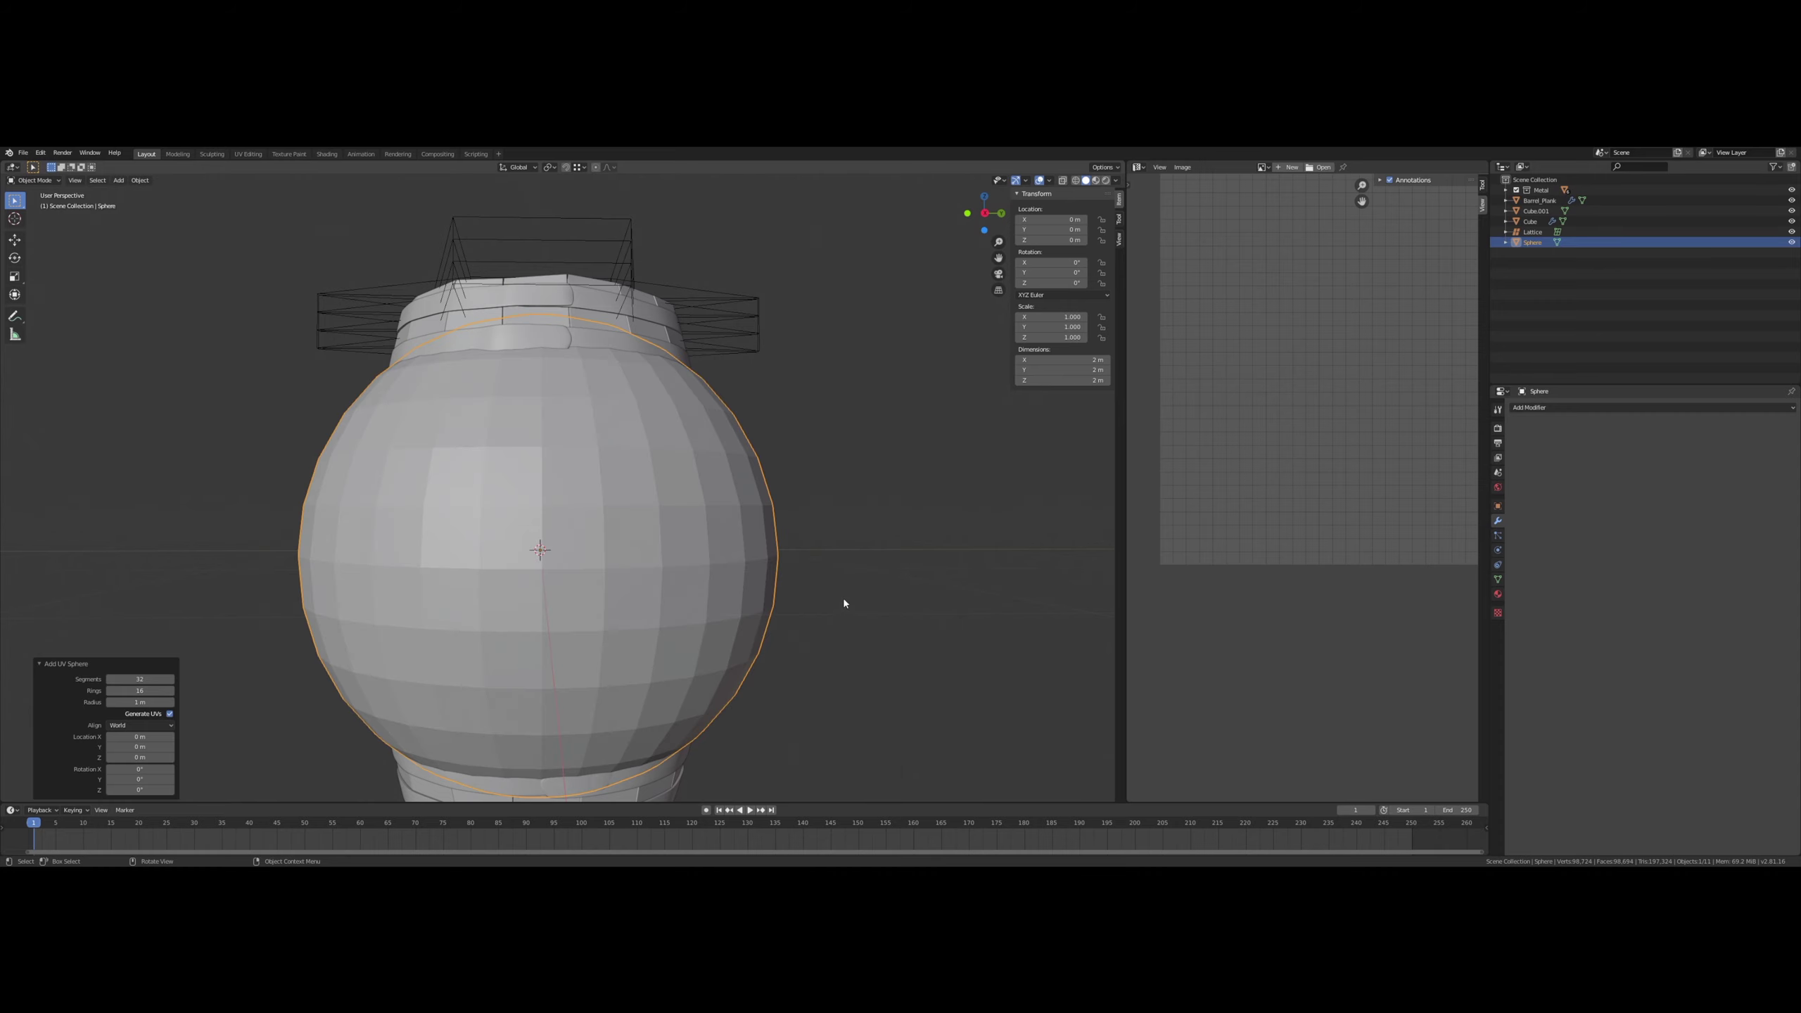
mouse_move(843, 596)
middle_mouse_down()
mouse_move(836, 578)
mouse_move(816, 591)
middle_mouse_up()
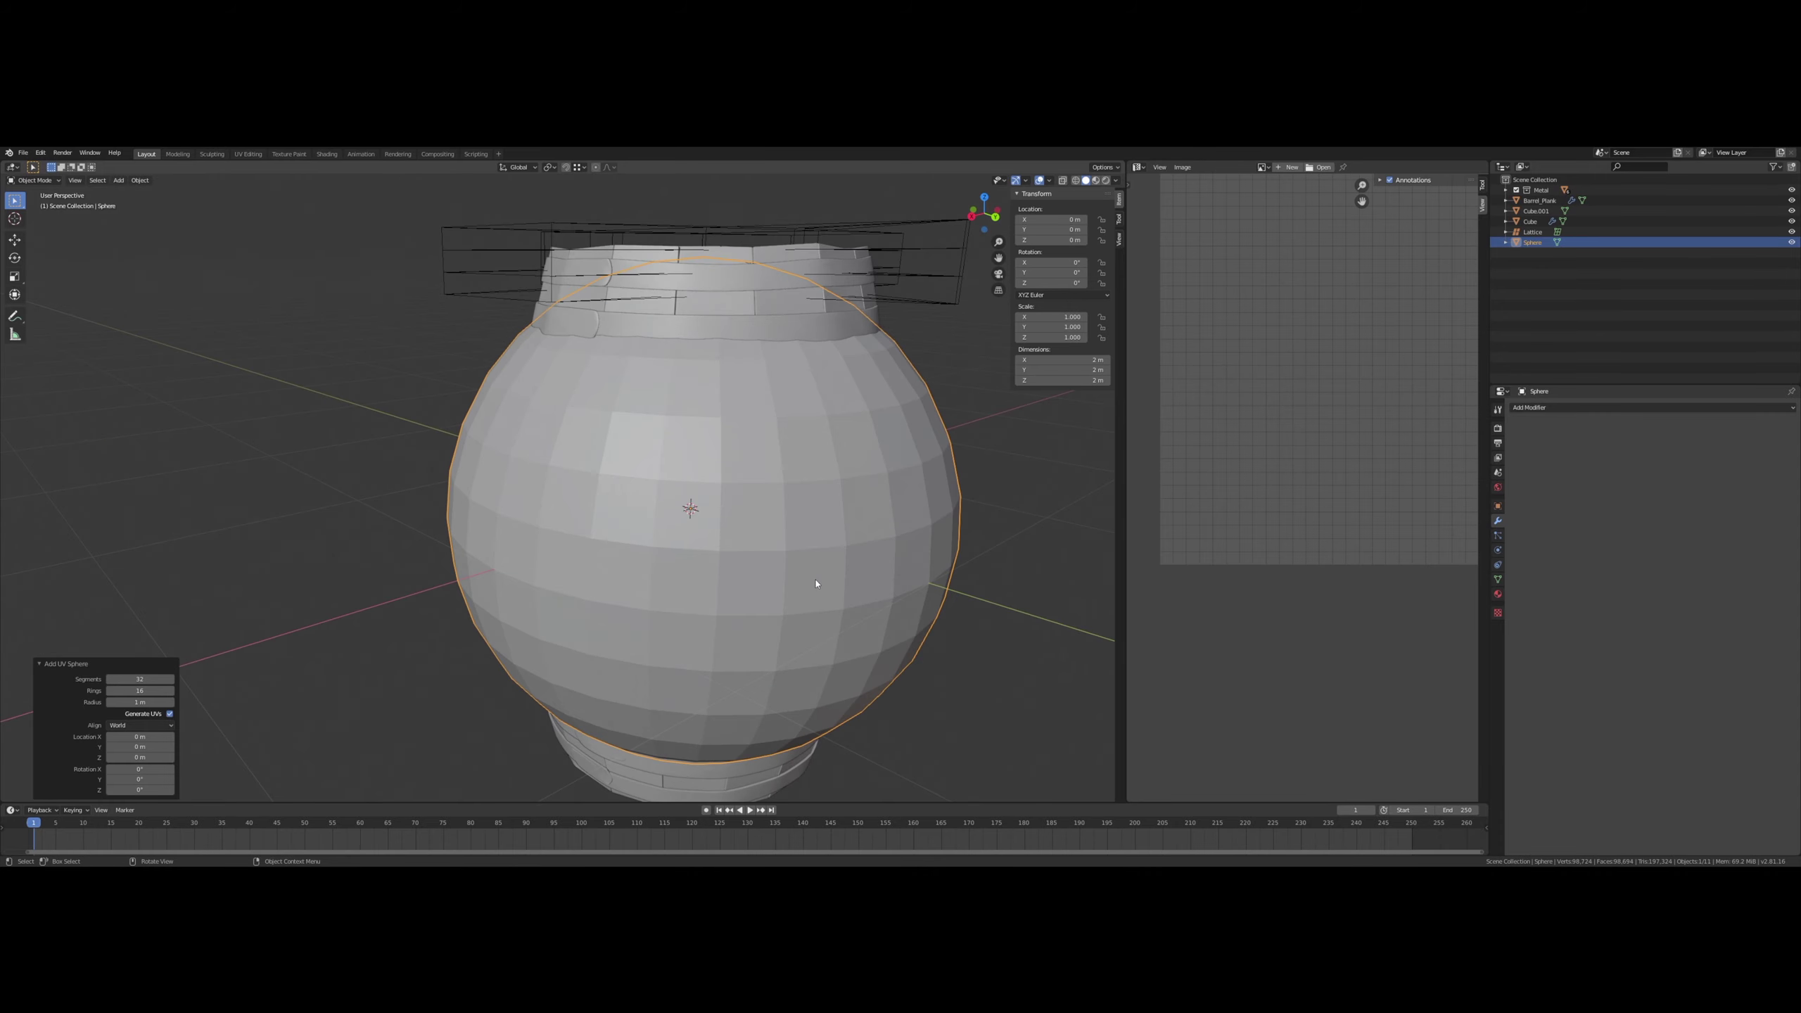
- Rotate the sphere 90° about the Y axis and scale it down to about 0.22 m across
type("ry90")
key("Return")
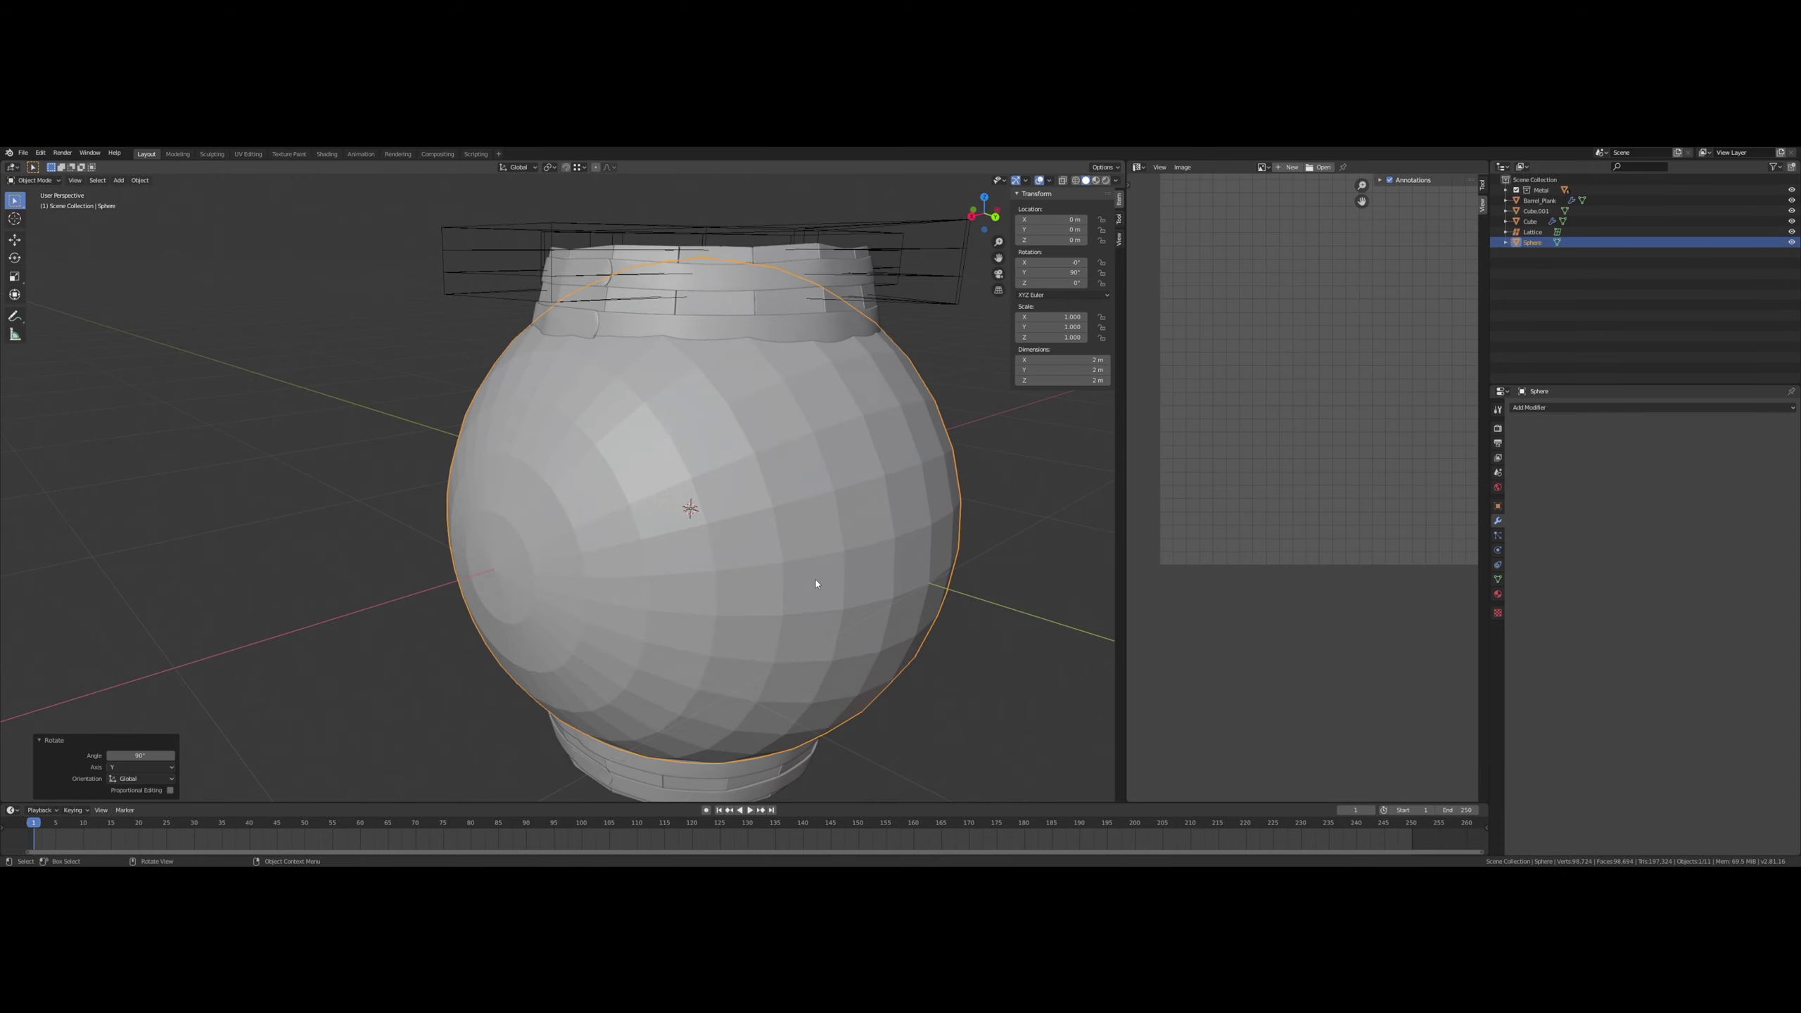
key("s")
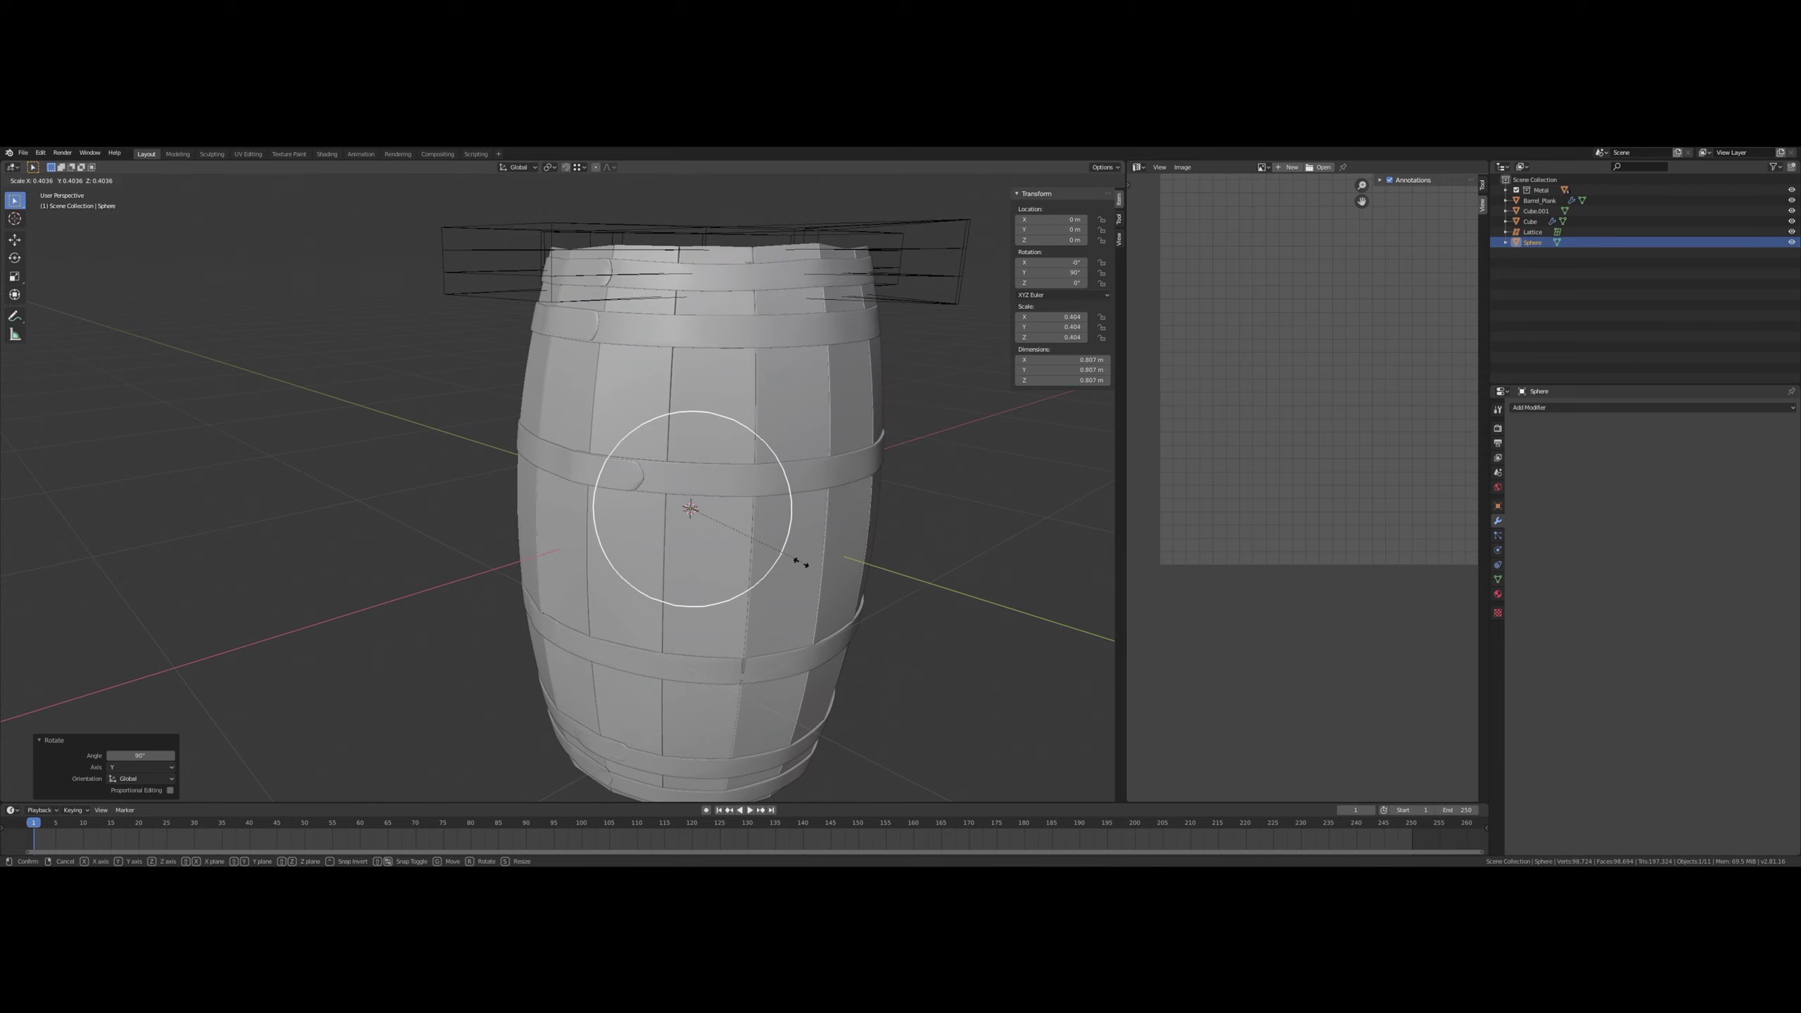
left_click(691, 542)
- Move the sphere about 0.95 m along X, clear of the barrel, and shade it smooth
key("g")
key("x")
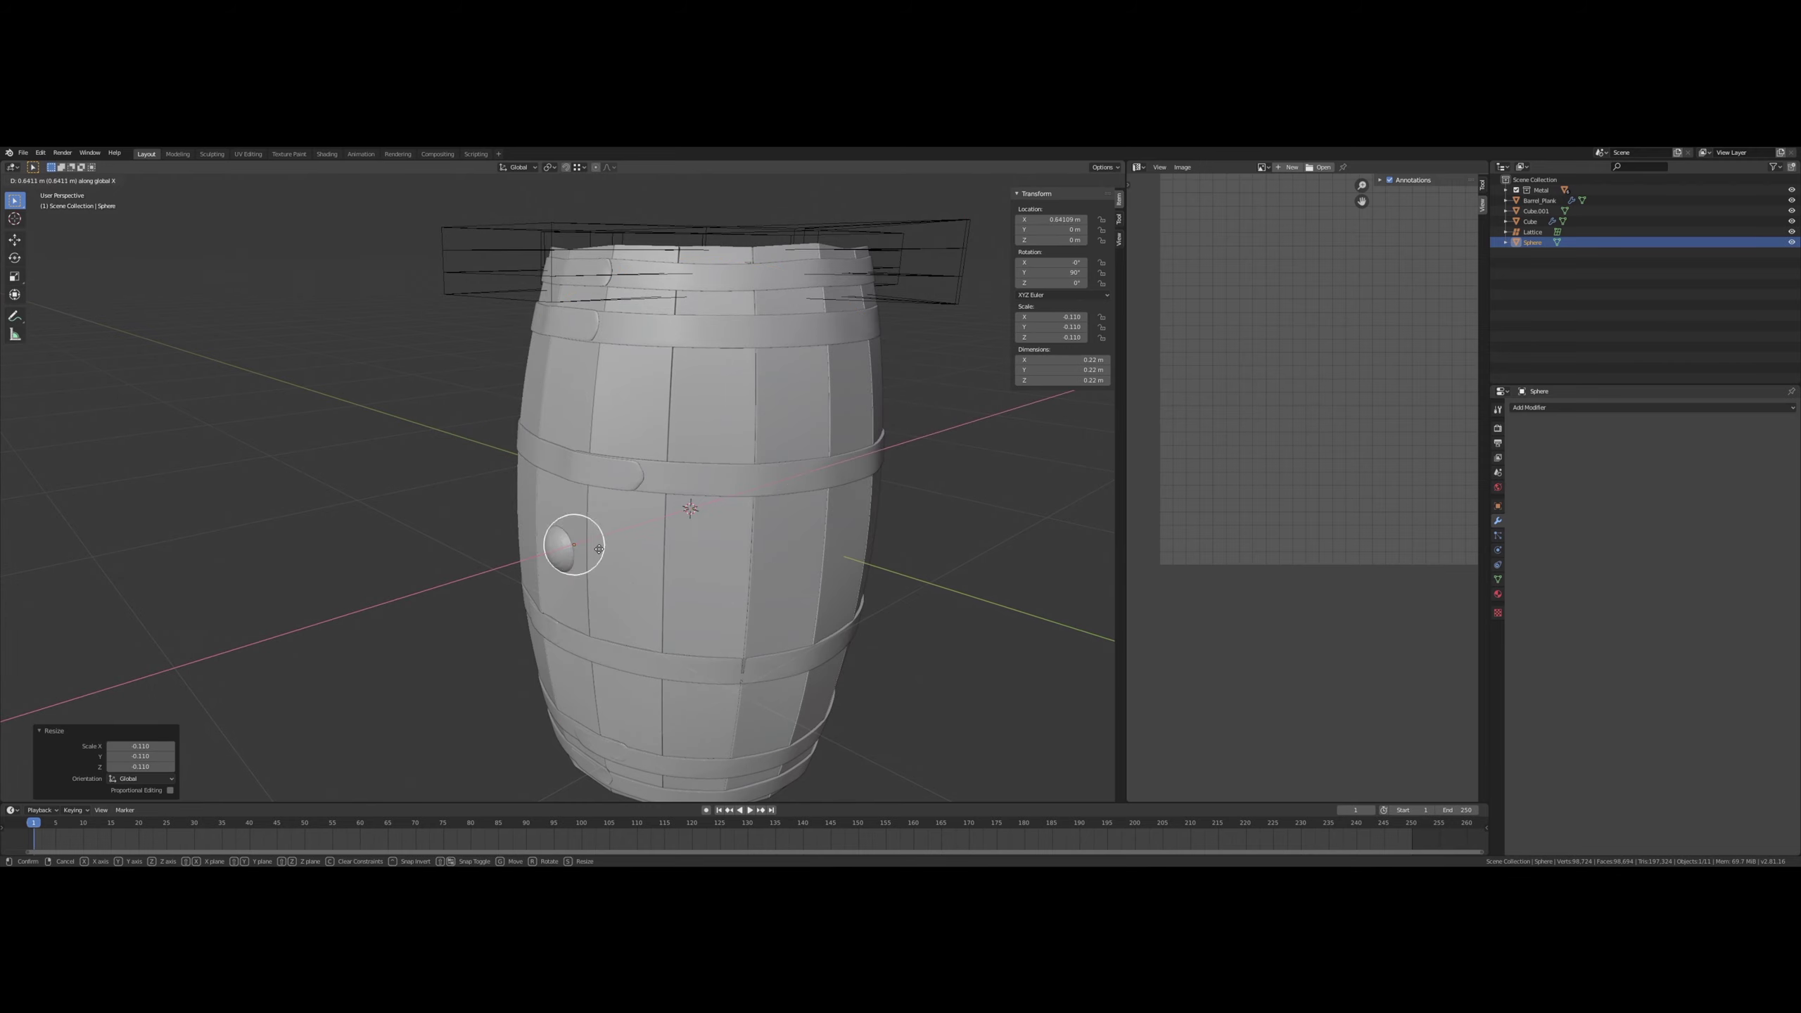
left_click(579, 568)
middle_click_drag(579, 568, 525, 555)
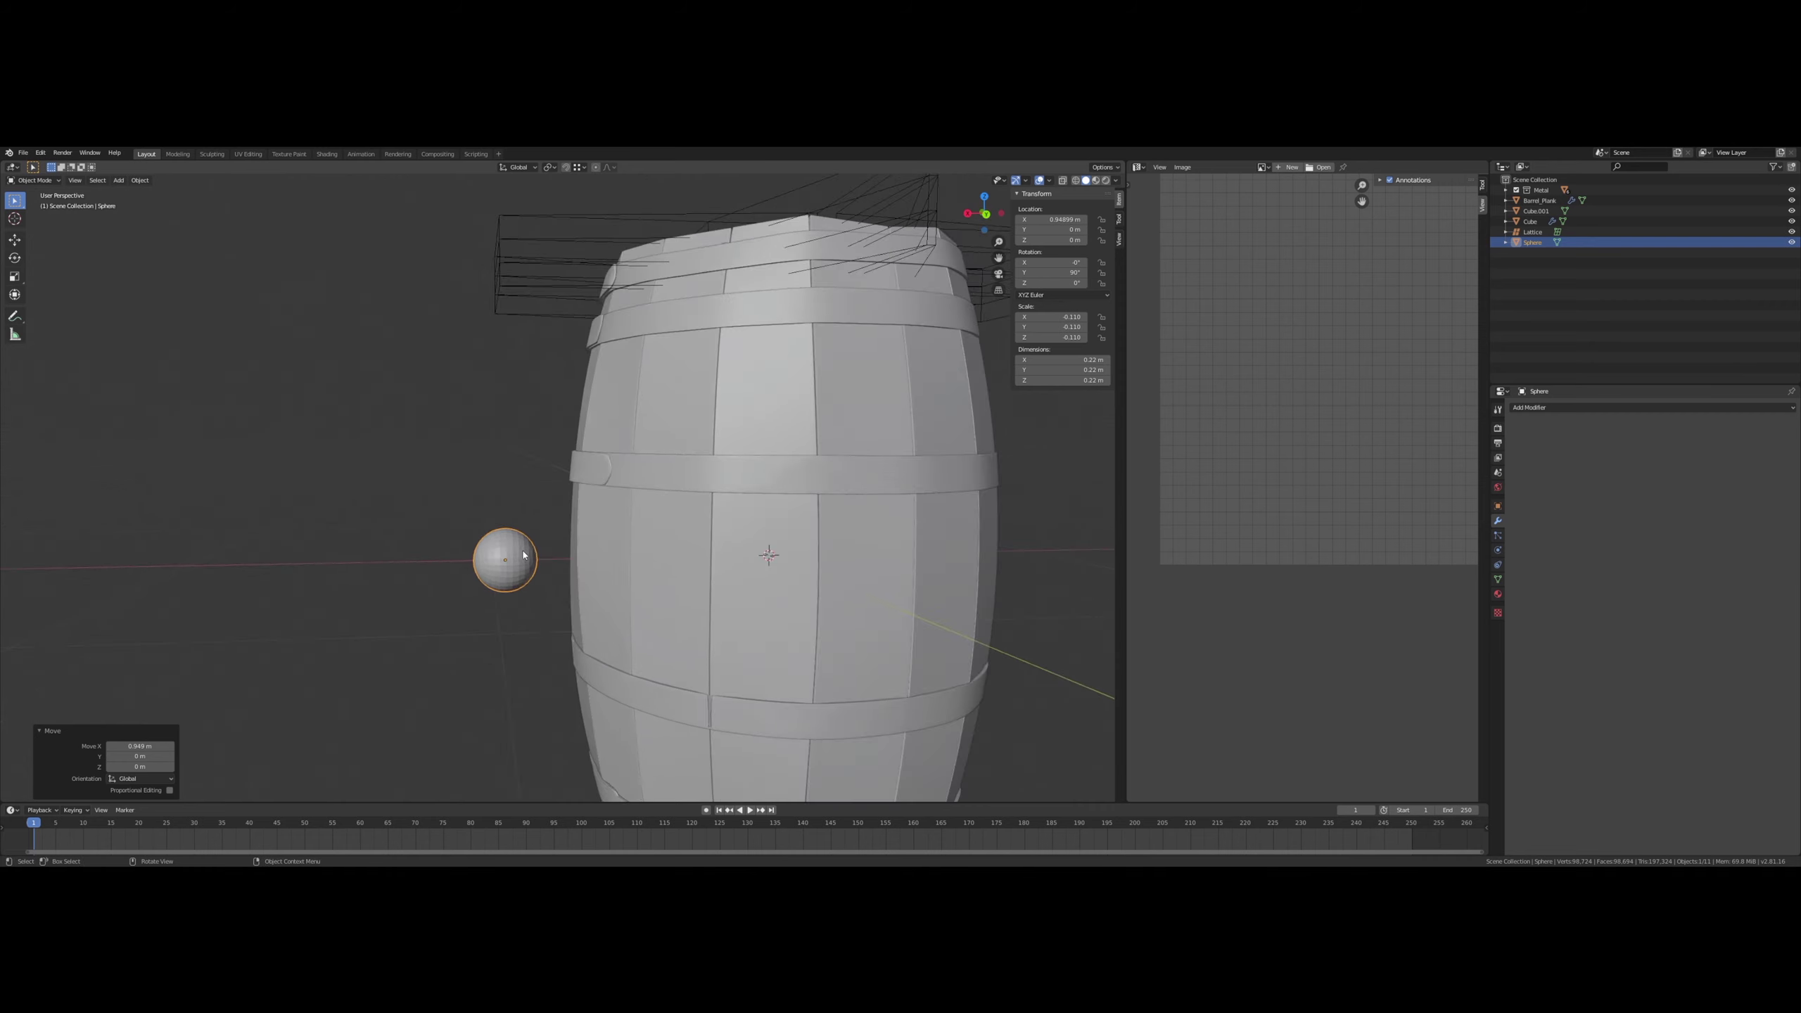
scroll(525, 554, "up", 3)
left_click(145, 180)
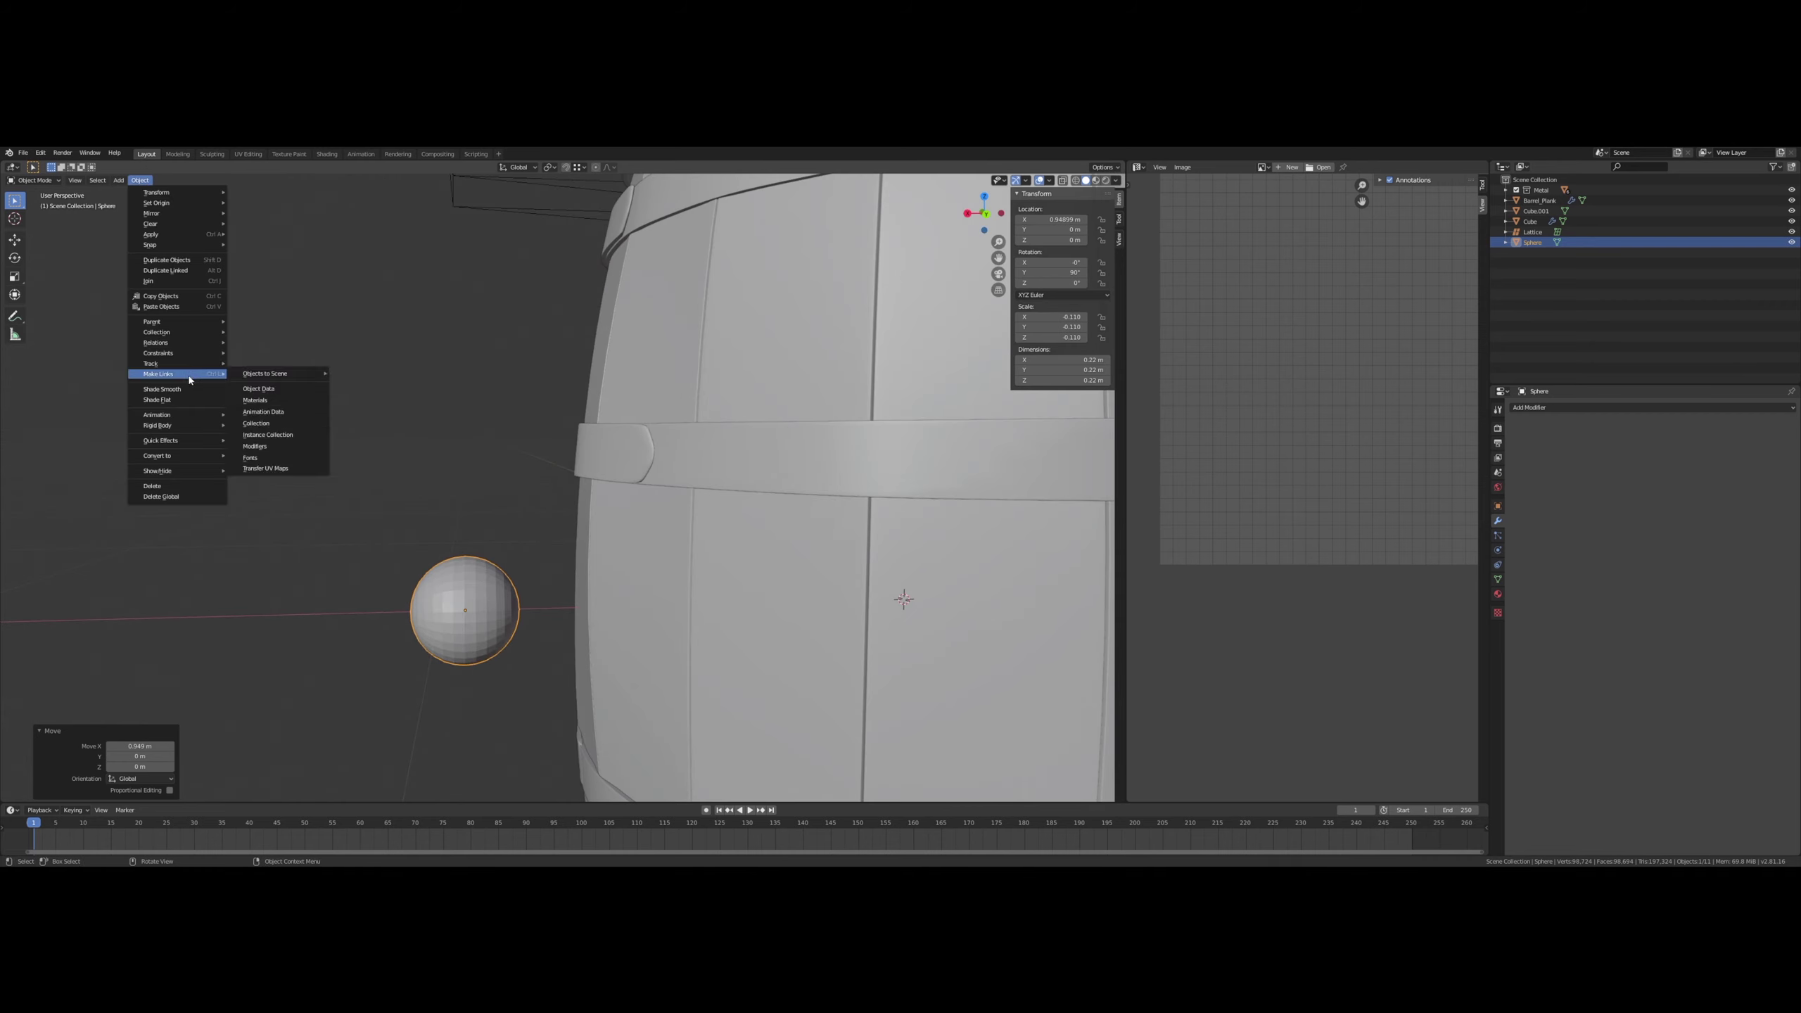
left_click(188, 393)
- In Edit Mode with X-ray on, select the sphere's vertices on one side in front view and delete them, leaving a dome open toward the barrel
middle_click_drag(409, 490, 537, 433, "shift")
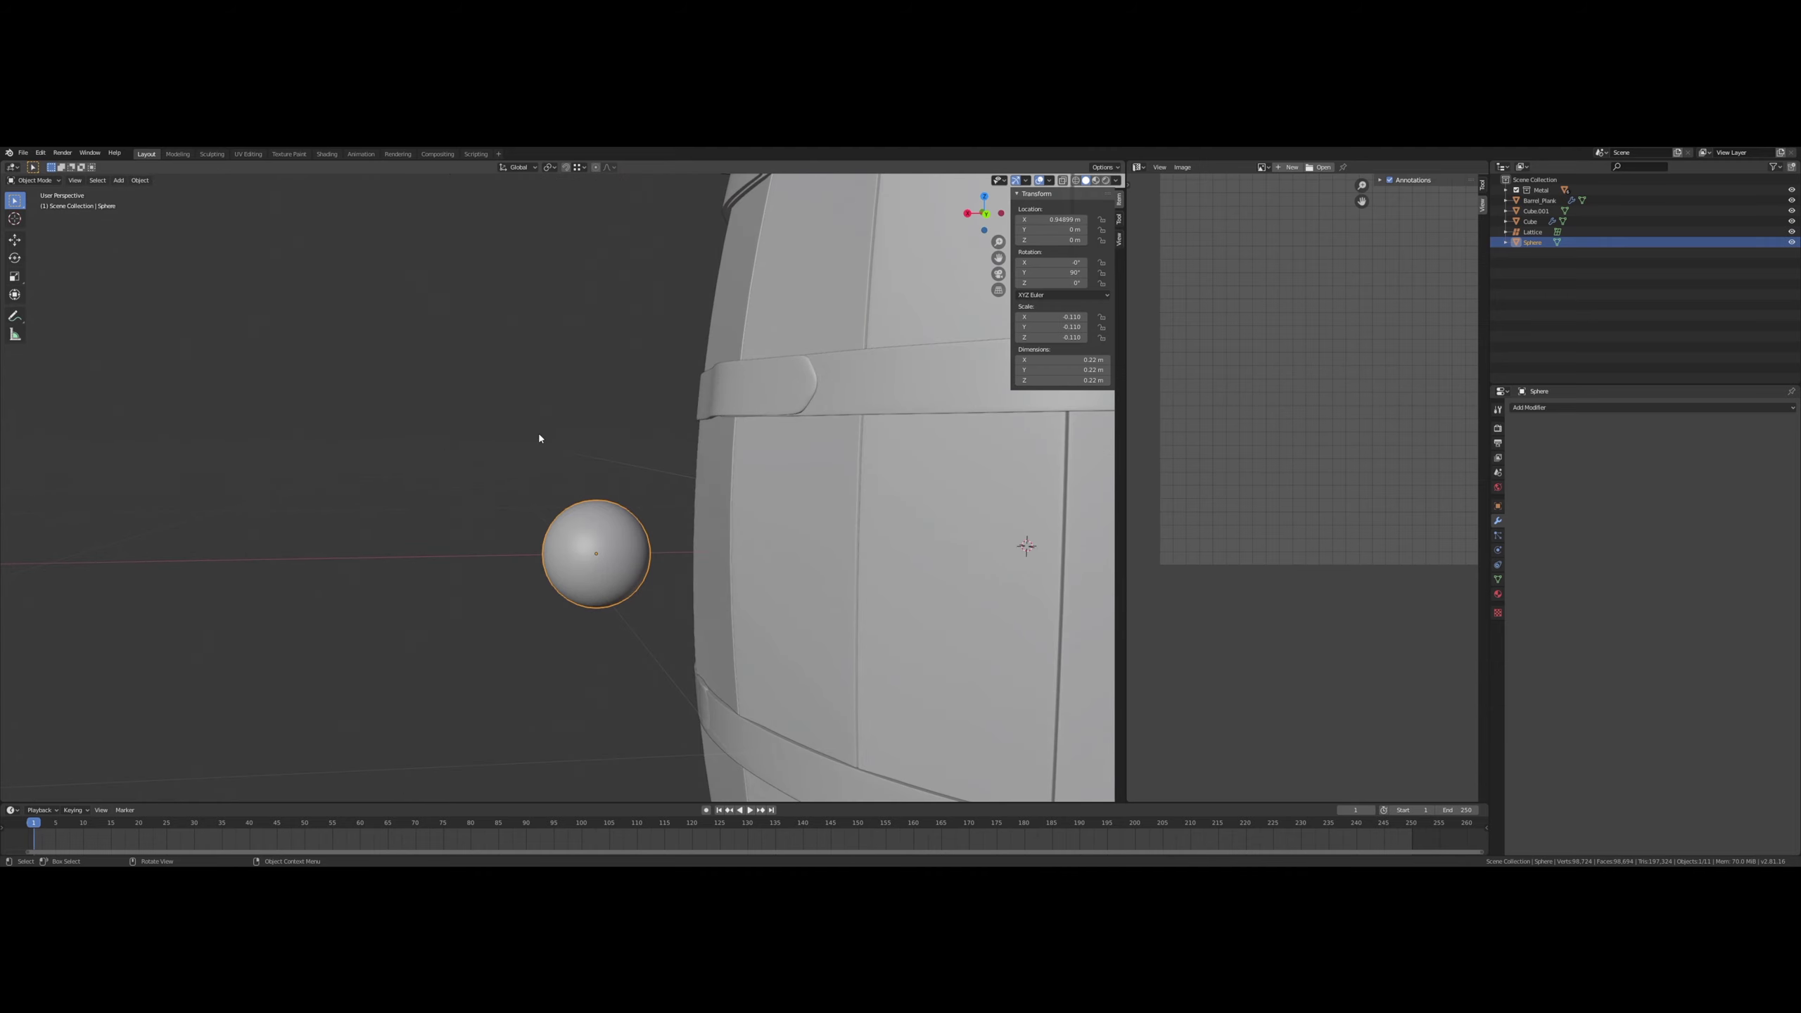
scroll(539, 431, "up", 4)
middle_click_drag(647, 495, 631, 486)
middle_click_drag(683, 538, 1070, 206, "shift")
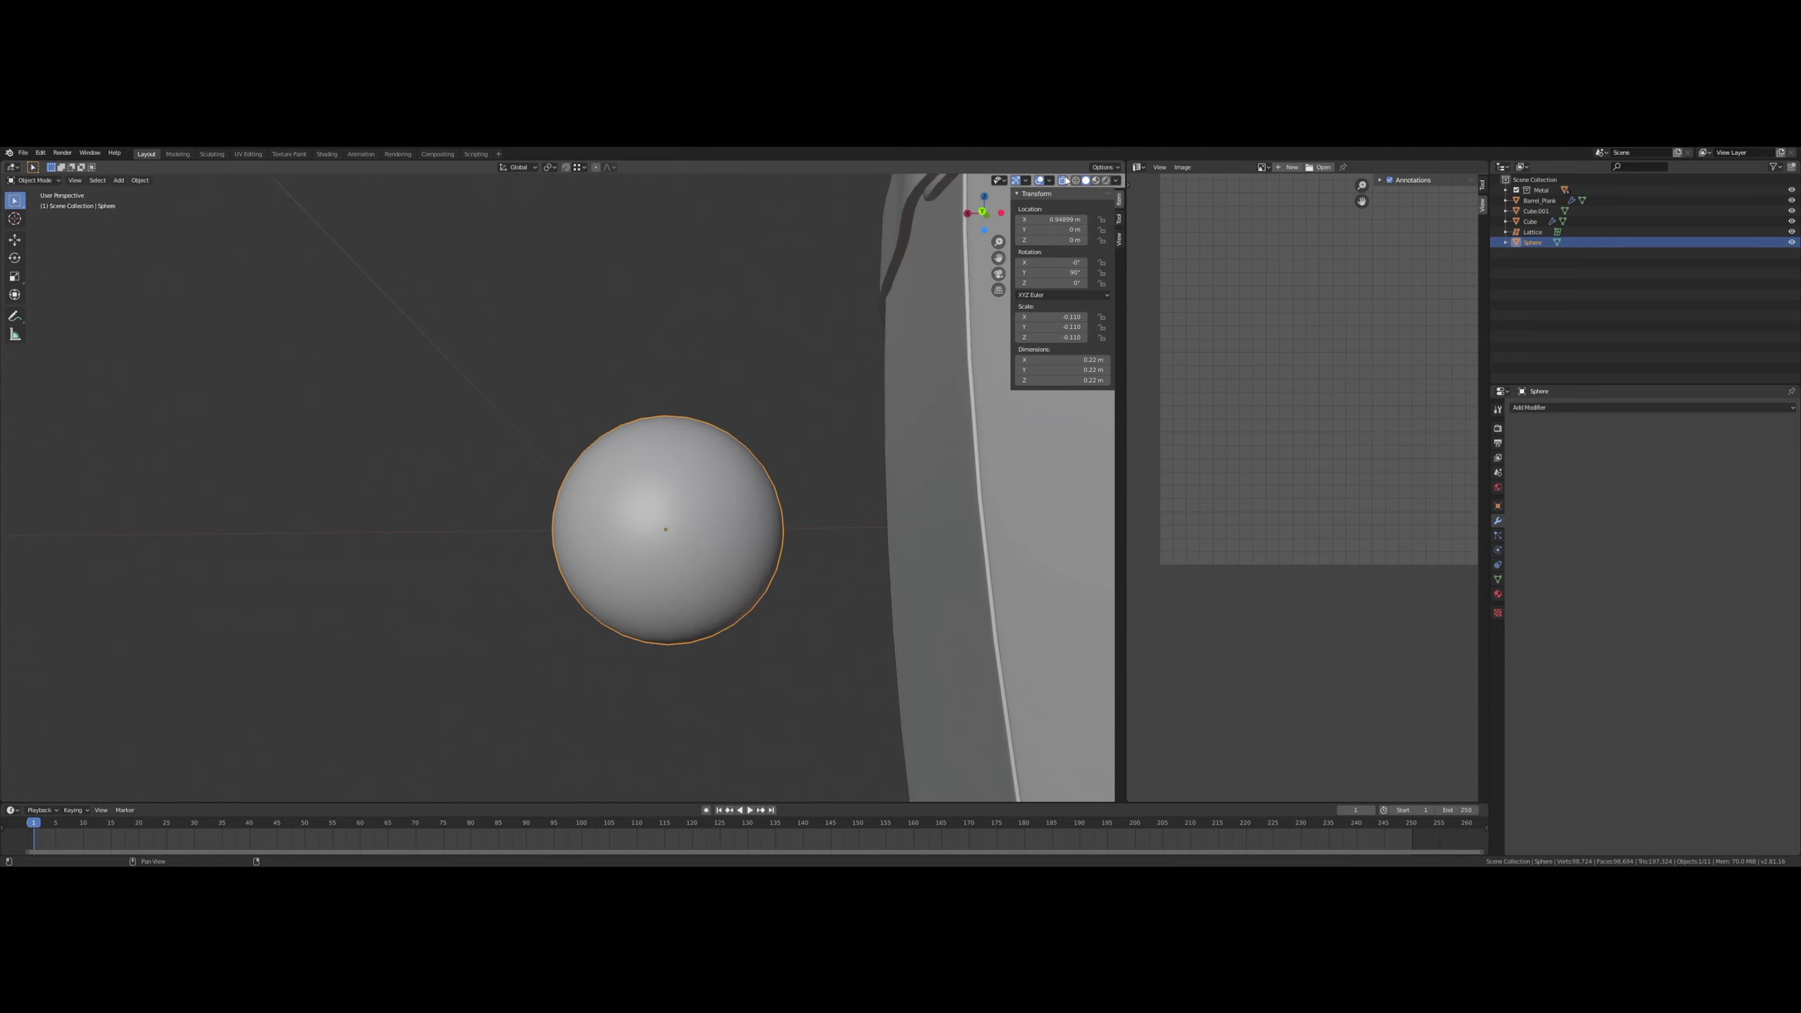
left_click(1065, 180)
key("Tab")
middle_click_drag(768, 530, 753, 527)
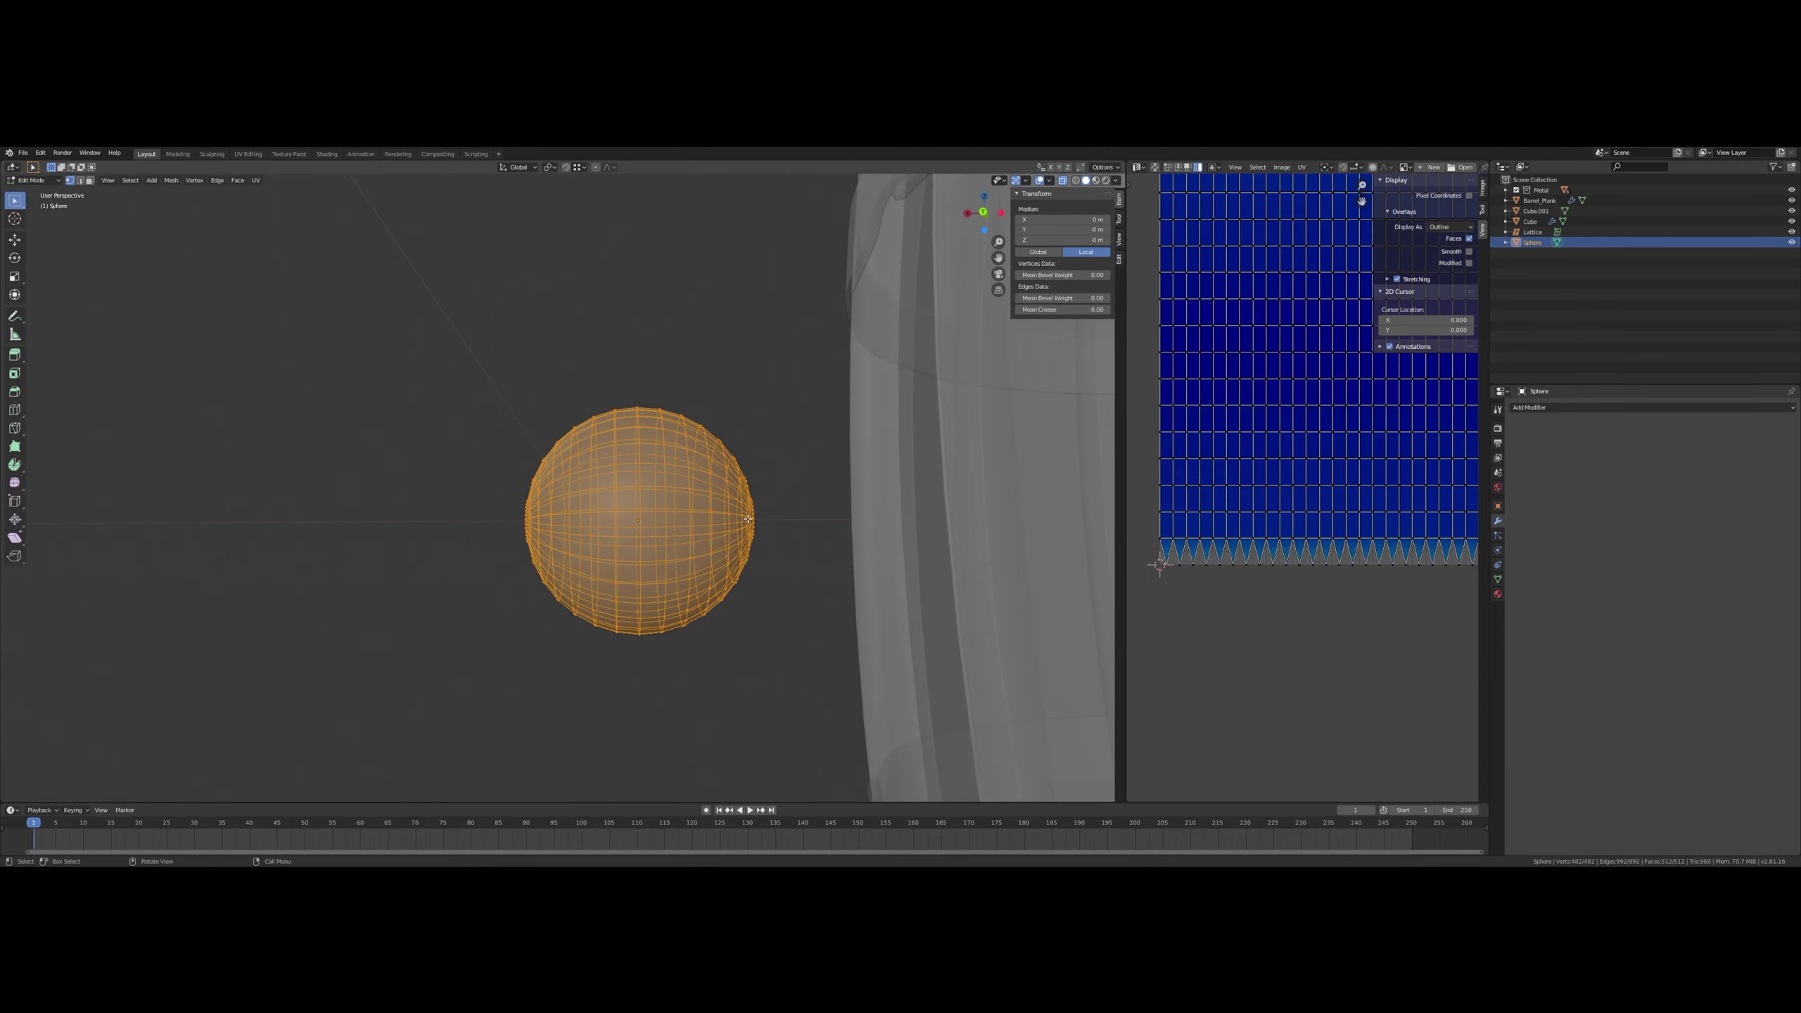
key("KP_3")
key("KP_1")
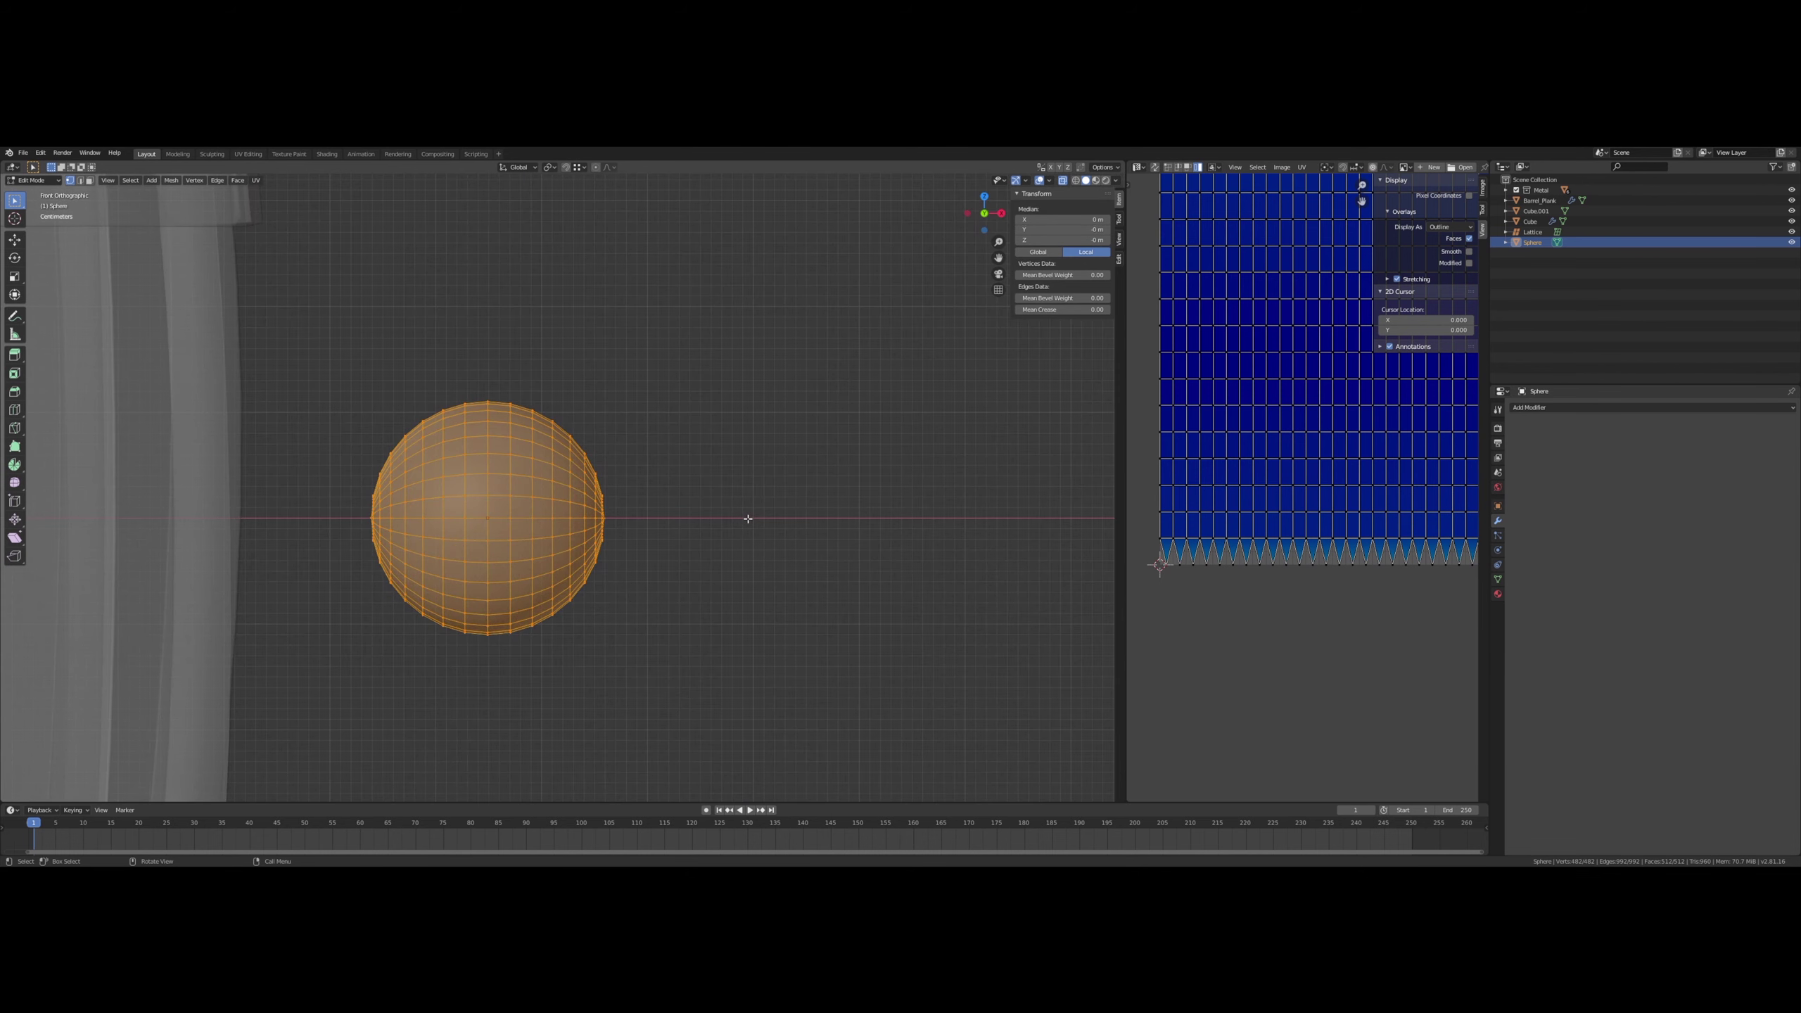
key("alt+a")
left_click_drag(268, 710, 451, 358)
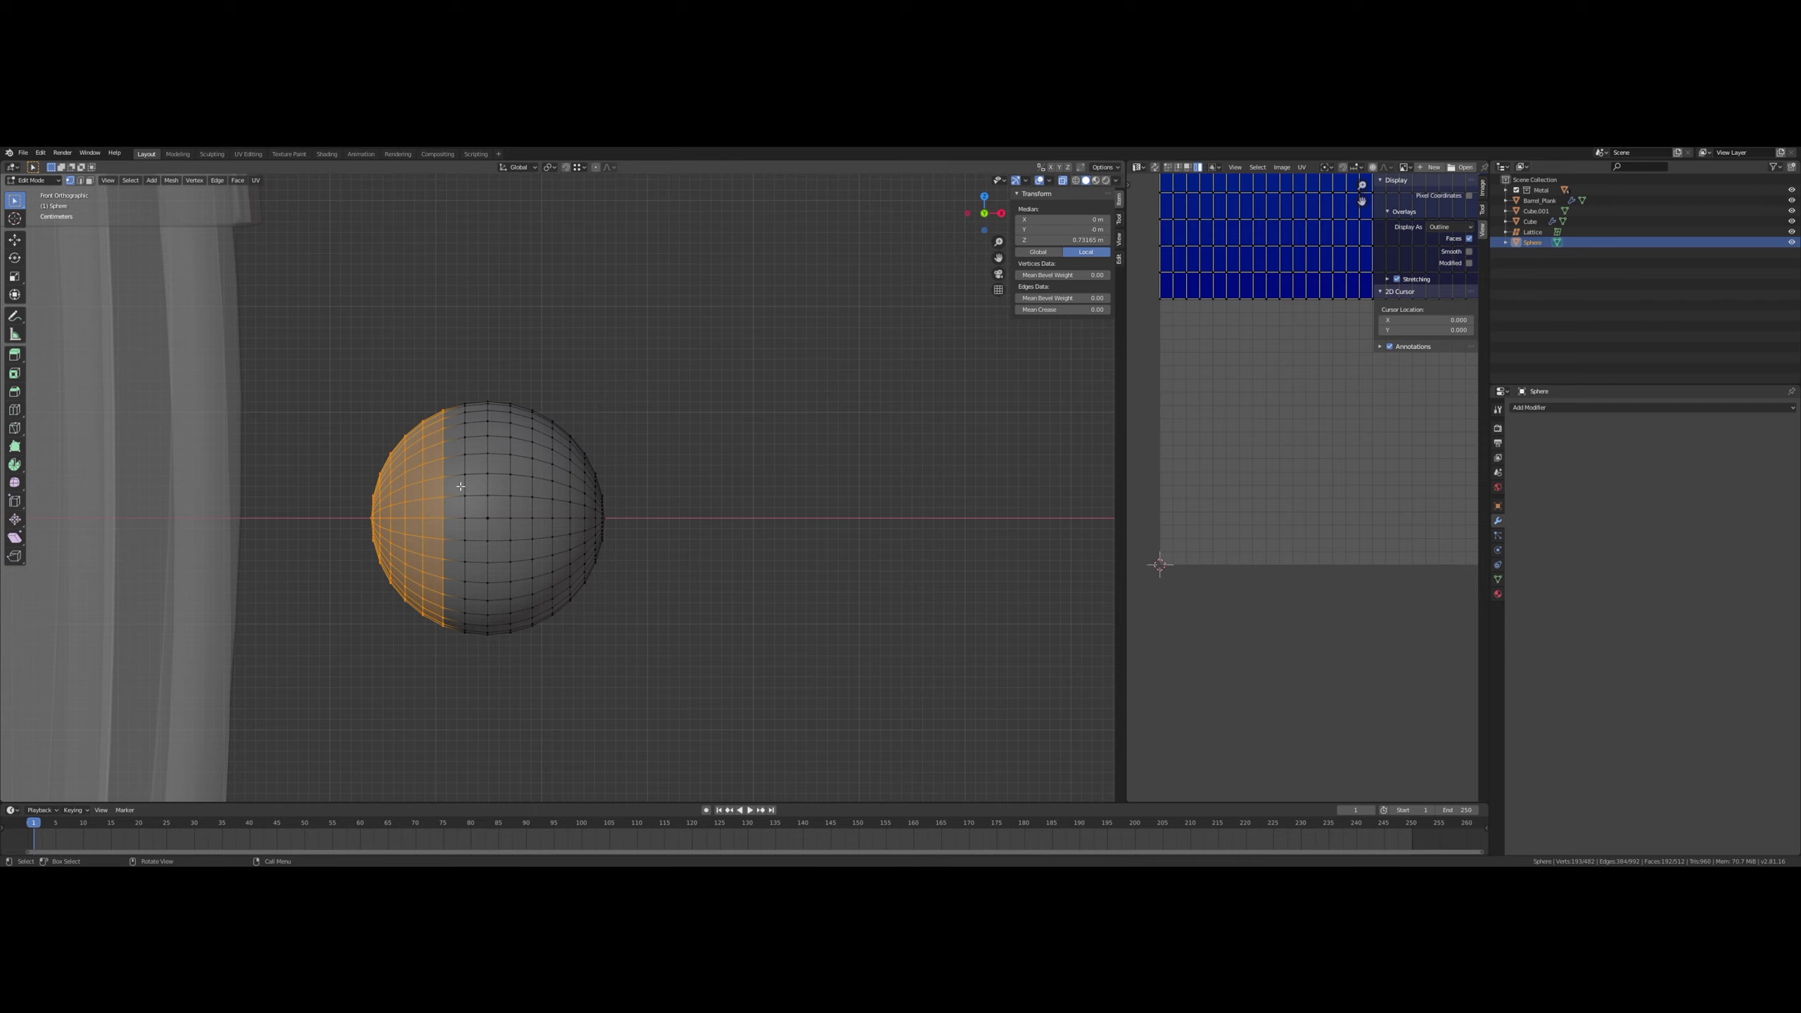
key("x")
left_click(434, 422)
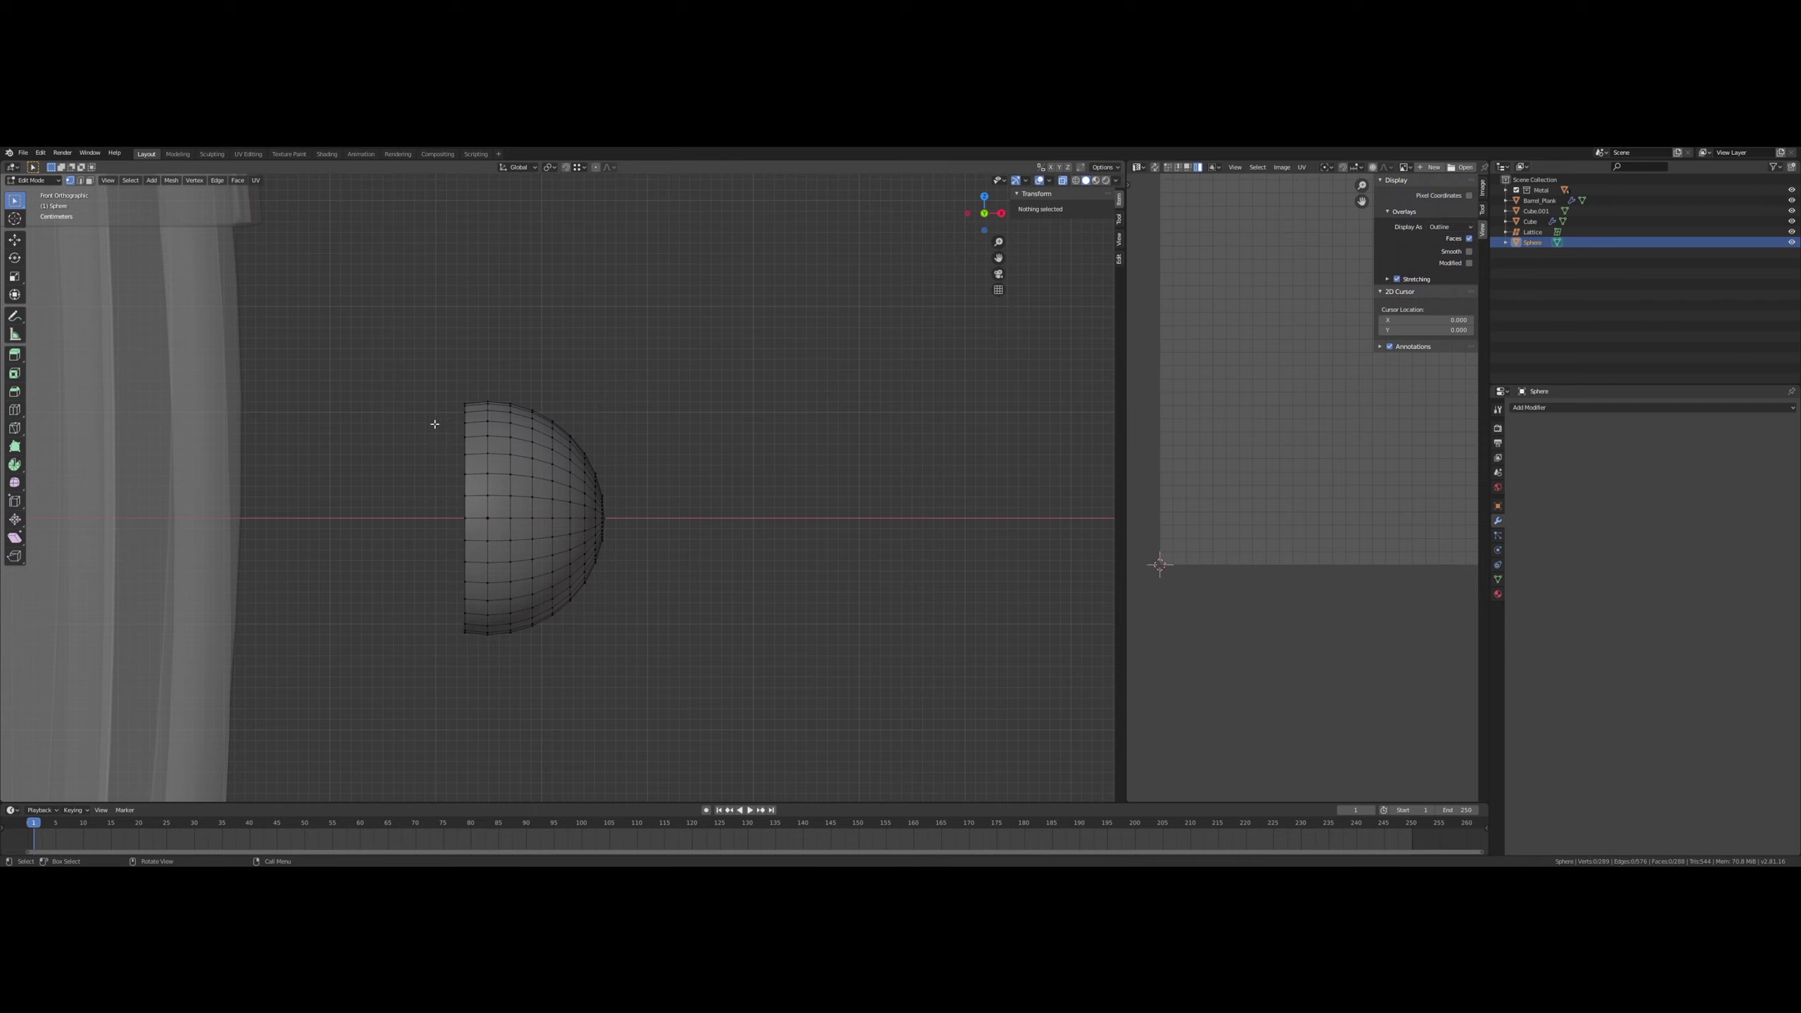
- Scale the dome's open rim loop inward to about 0.3 of its size, then return to Object Mode
left_click(460, 453, "alt")
middle_click_drag(457, 453, 506, 461)
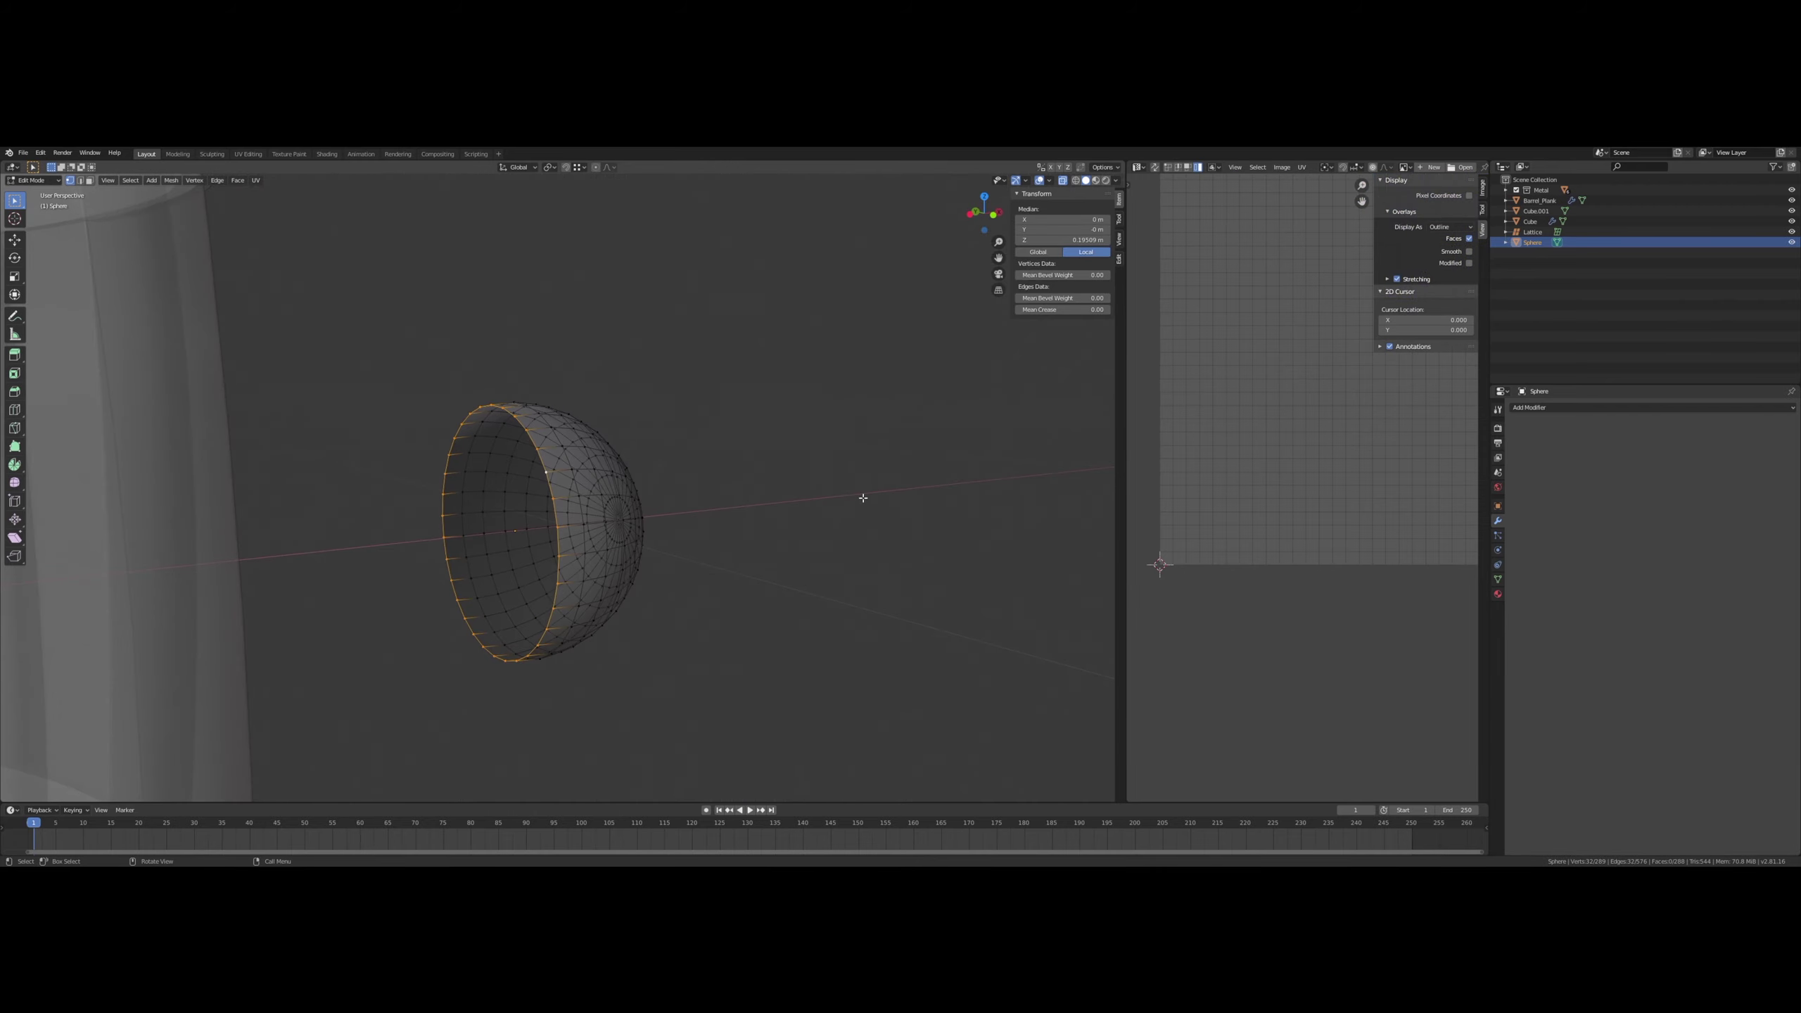
key("s")
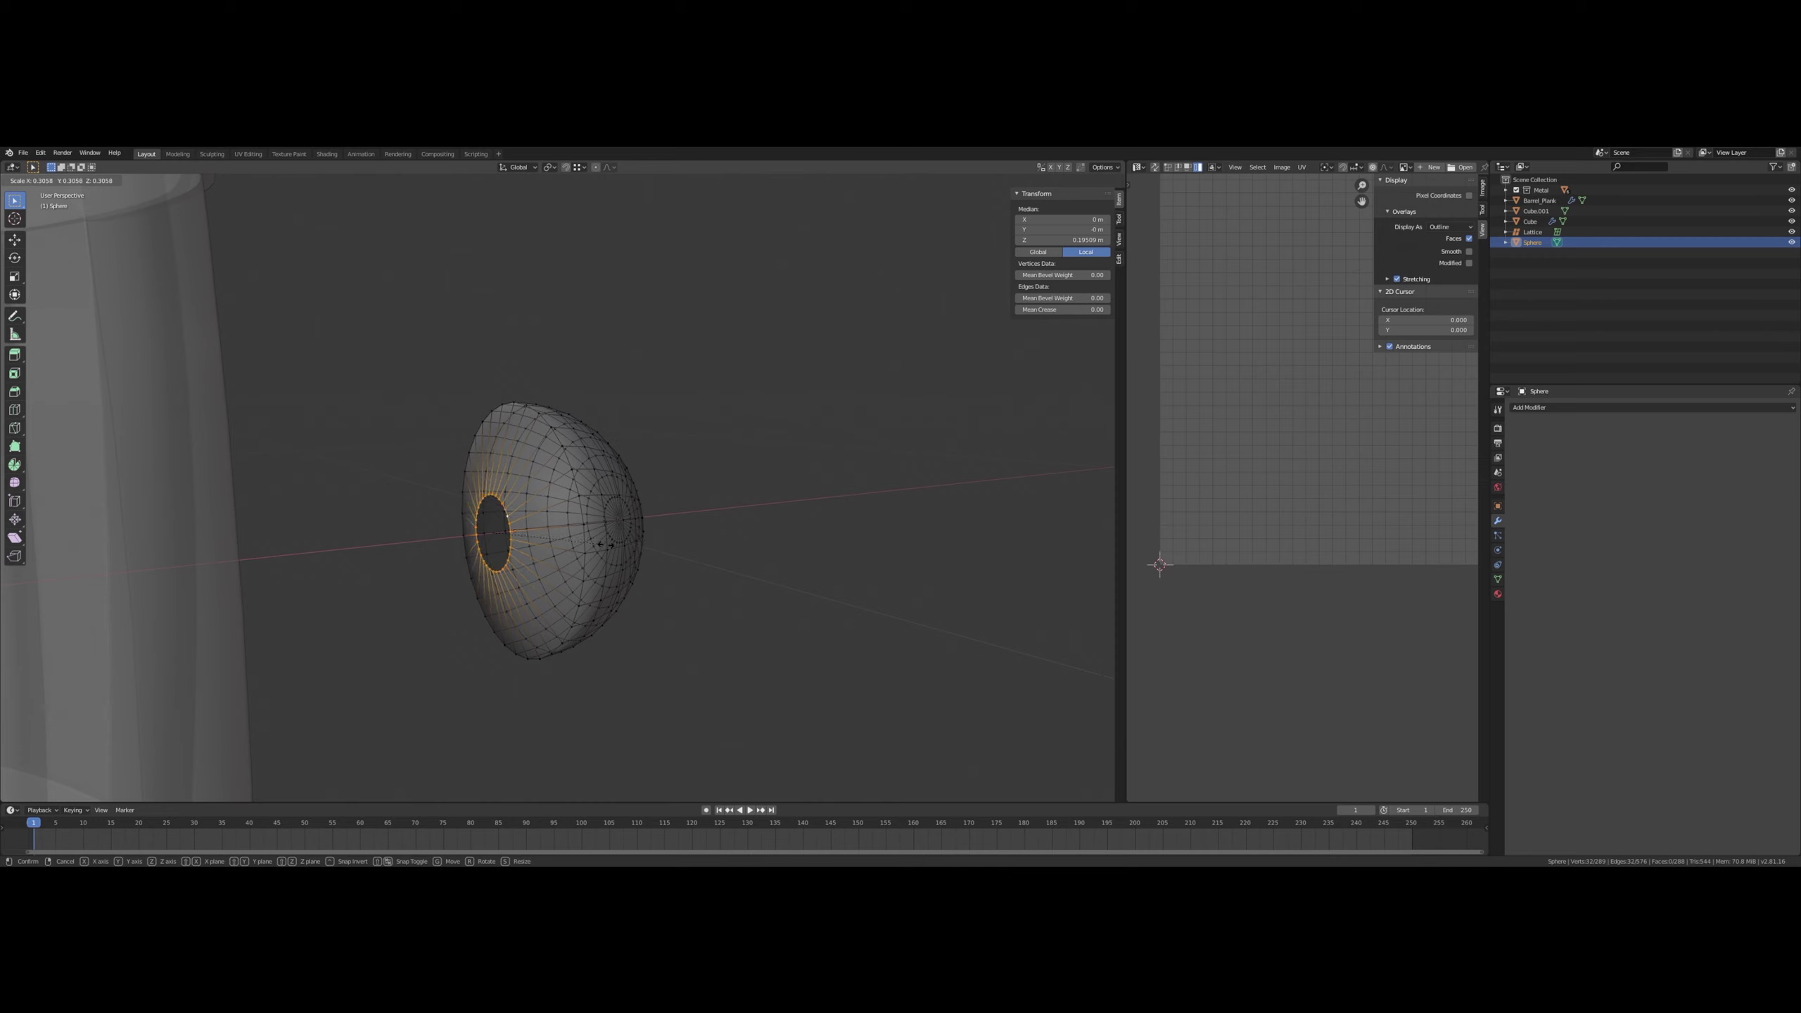
left_click(603, 544)
middle_click_drag(604, 544, 703, 501)
key("a")
key("Tab")
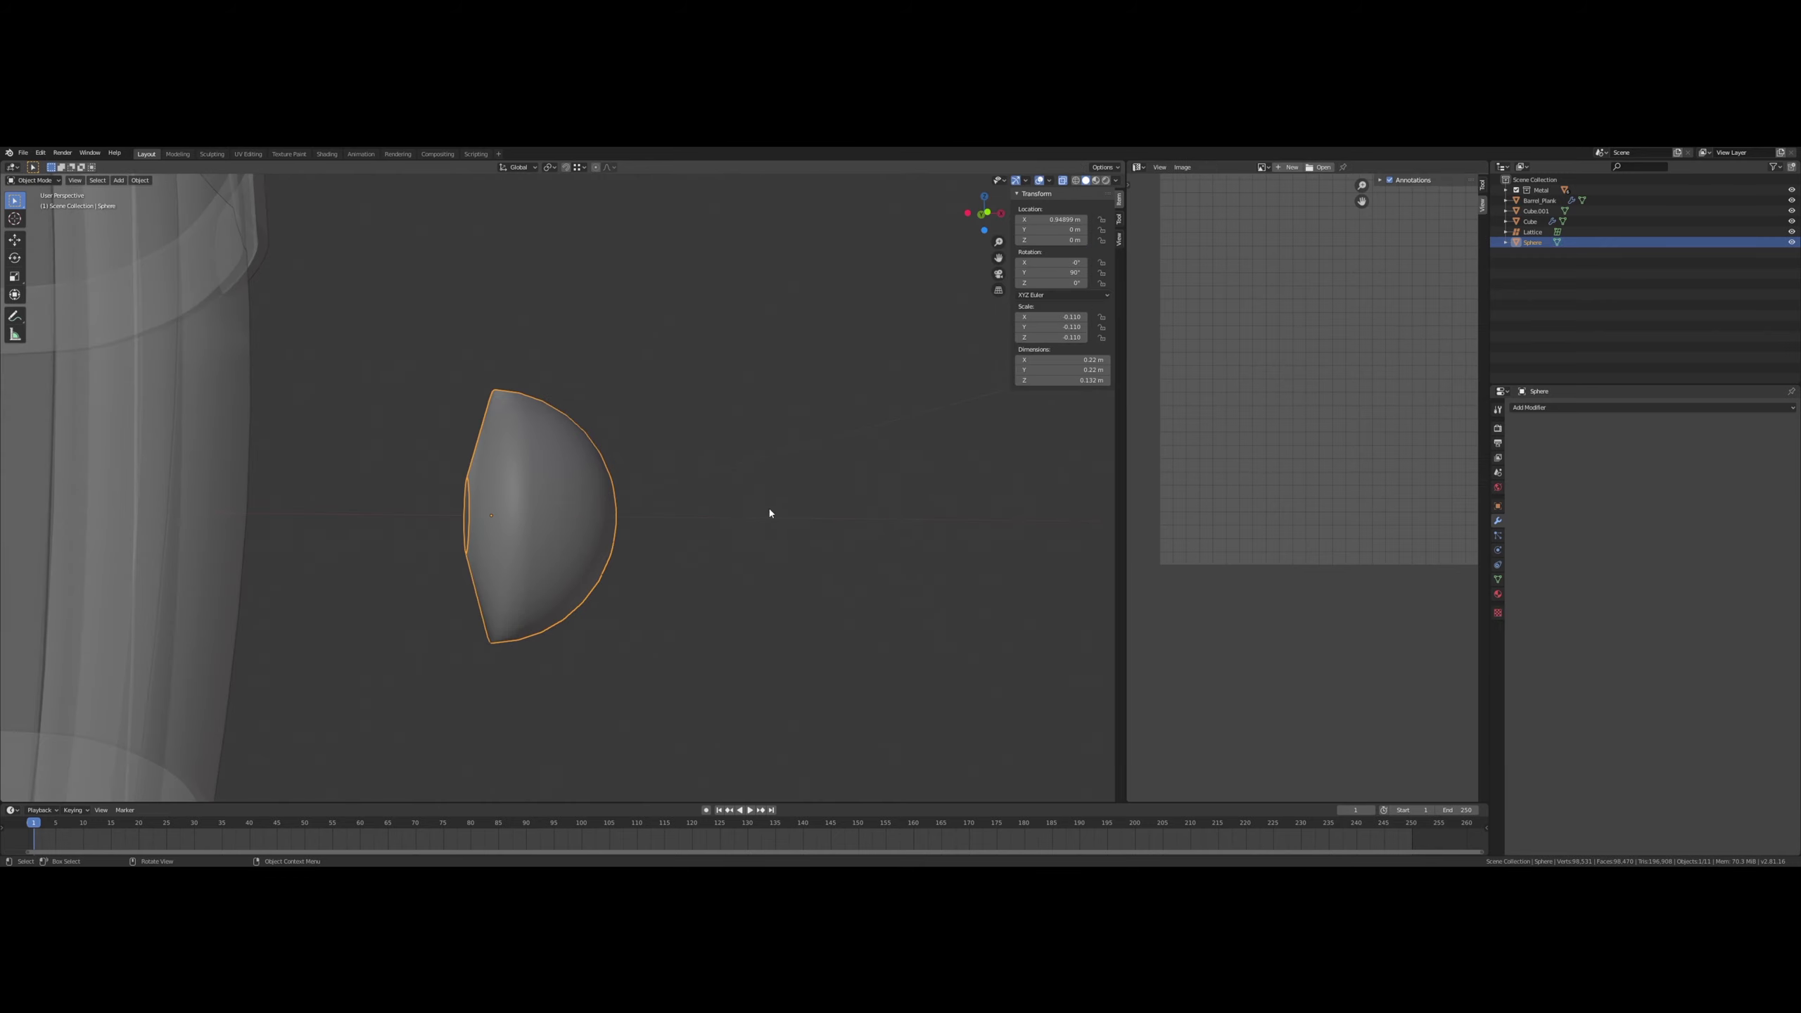
- Flatten the dome along X to about 0.038 m thick and switch X-ray off
key("s")
key("x")
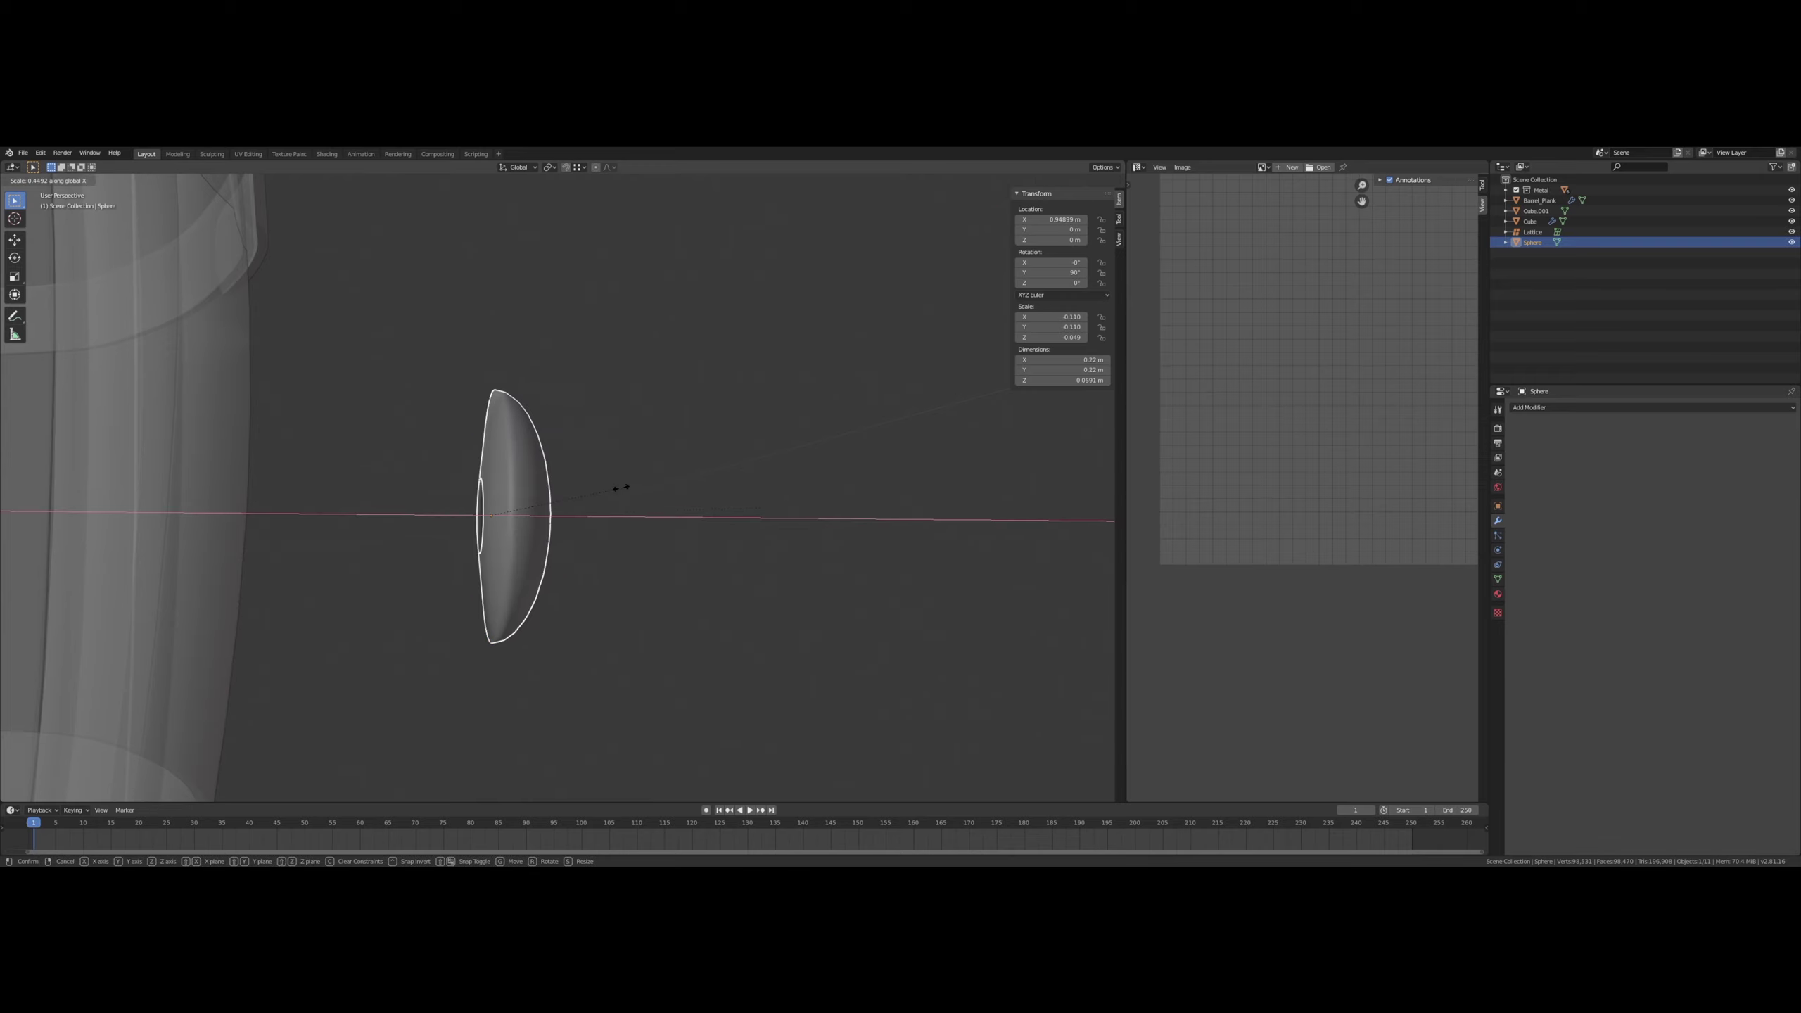
left_click(574, 486)
middle_click_drag(572, 488, 482, 482)
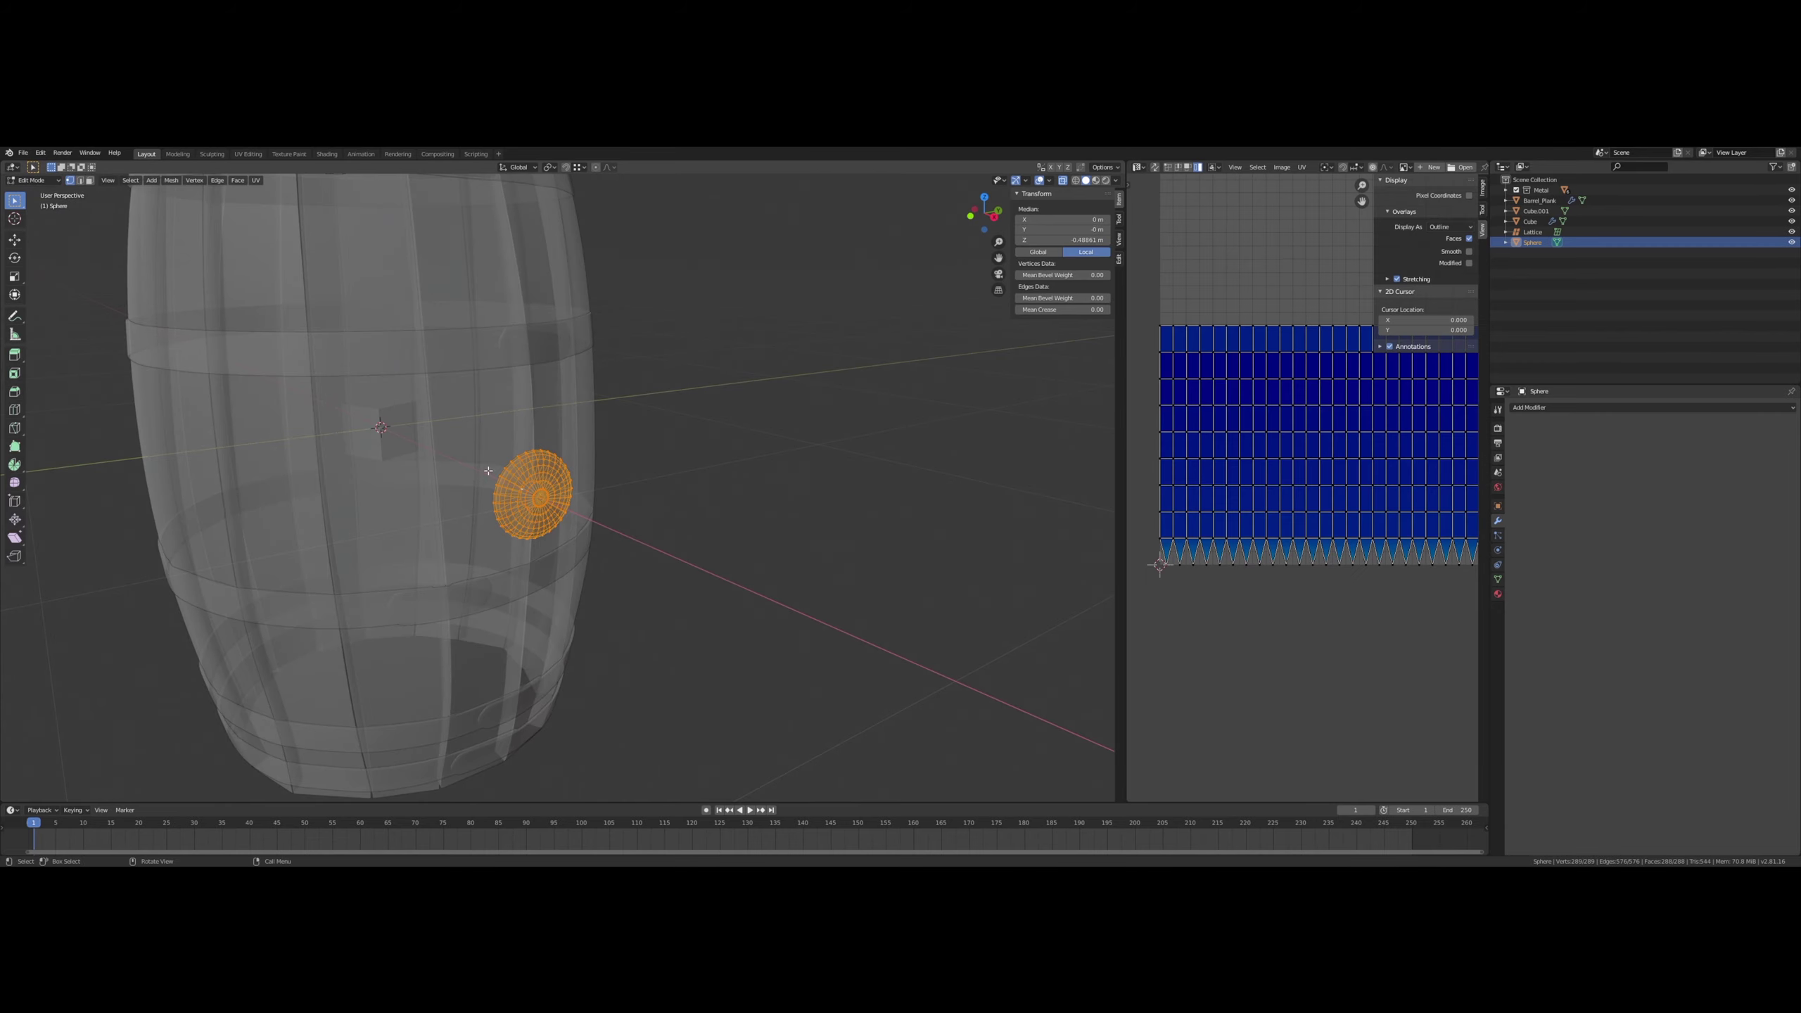
scroll(521, 457, "down", 2)
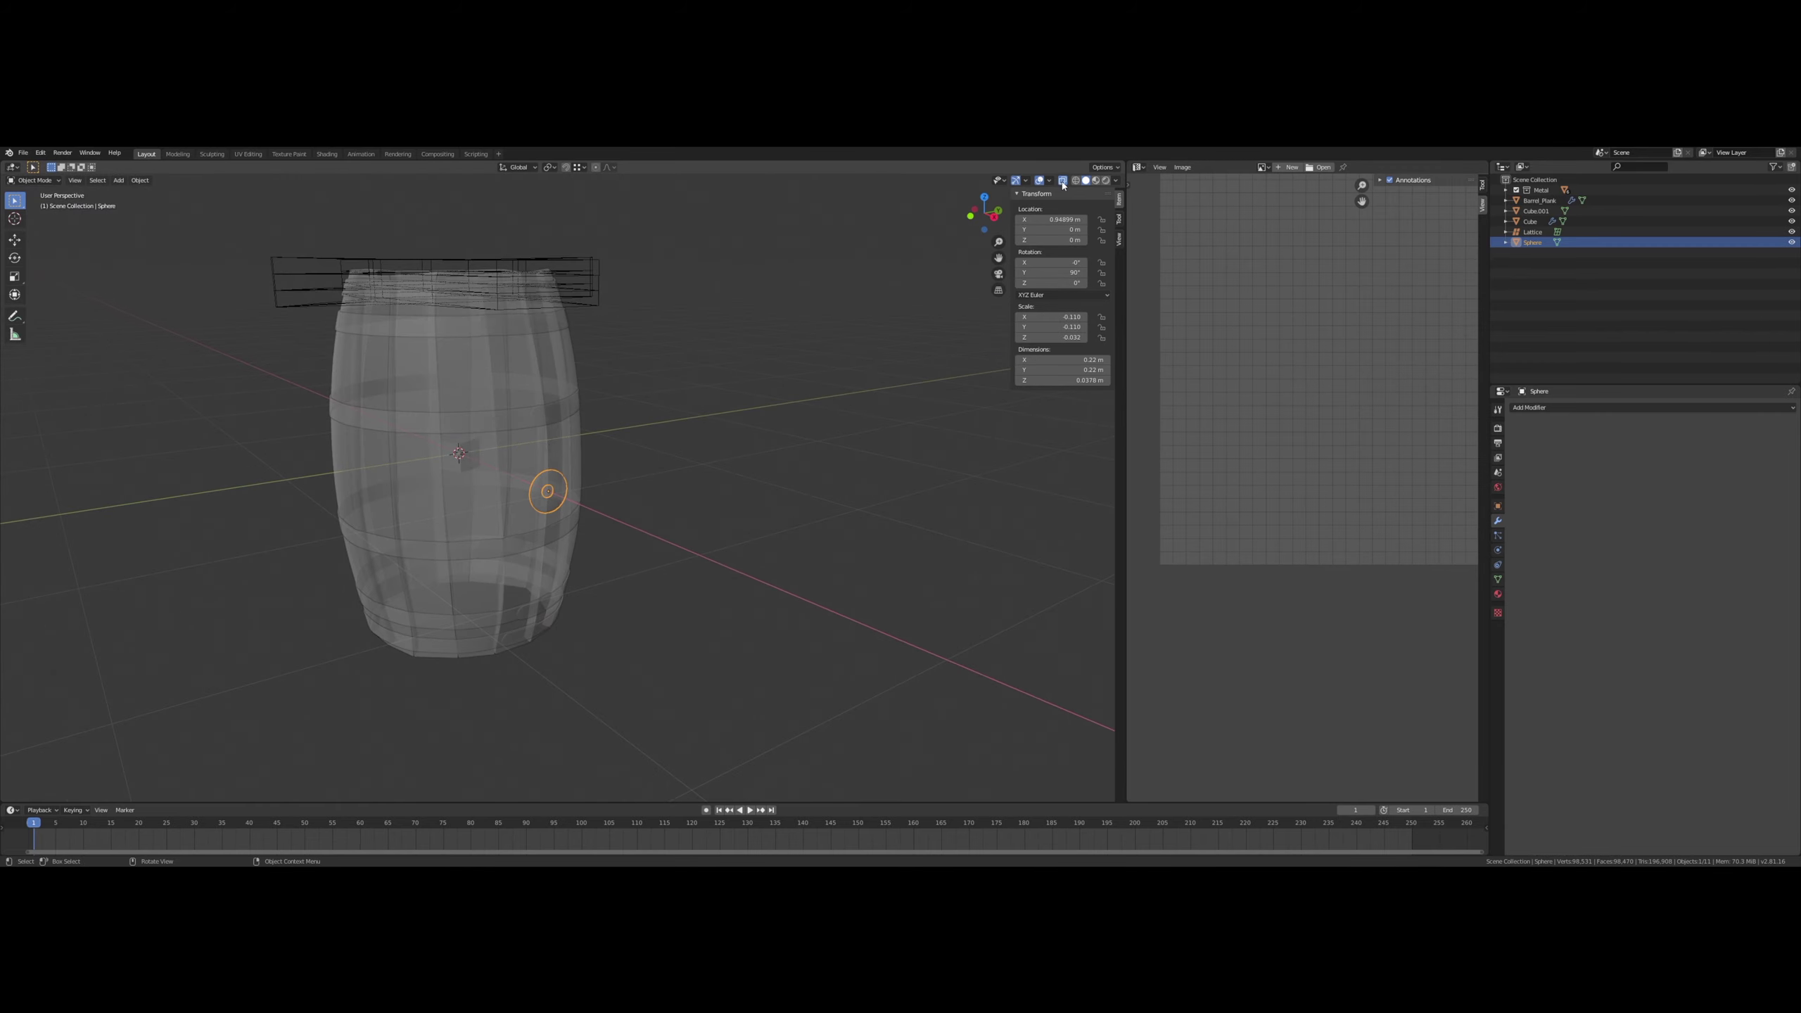
key("alt+z")
middle_click_drag(693, 331, 700, 372)
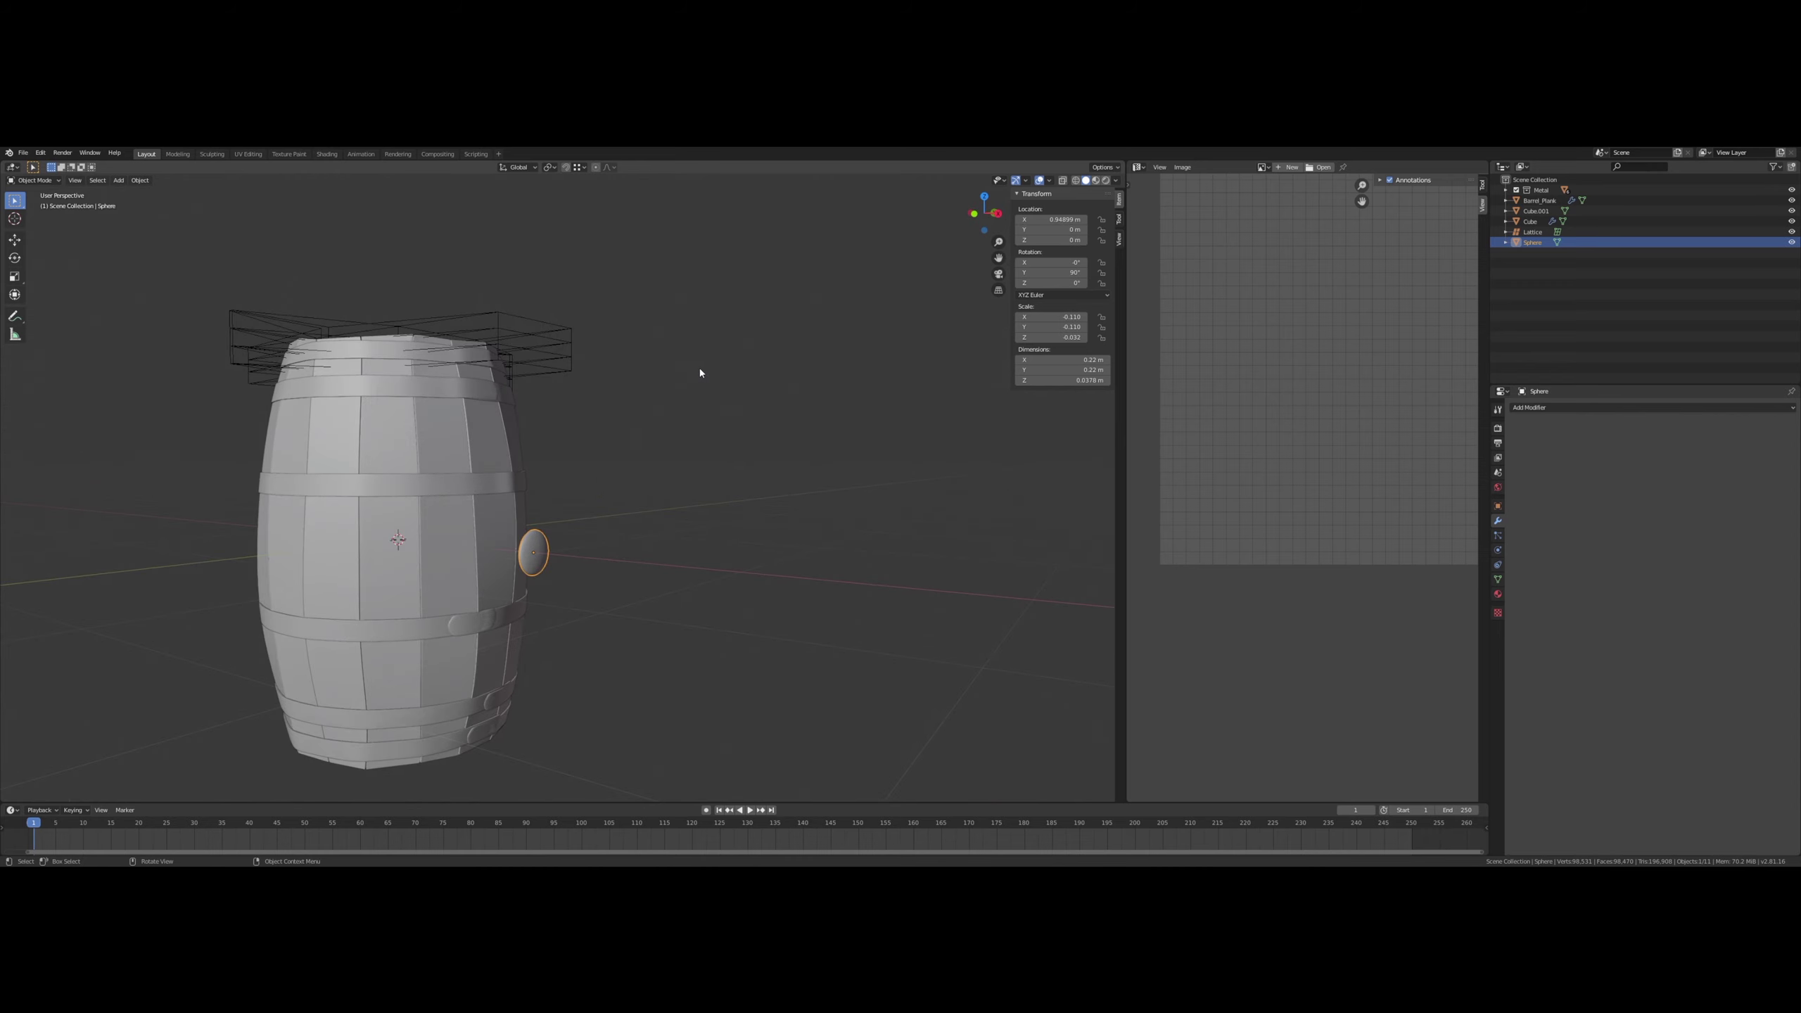
- Move the rivet up about 0.98 m along Z to the barrel's top and frame it in the view
key("g")
key("z")
left_click(670, 799)
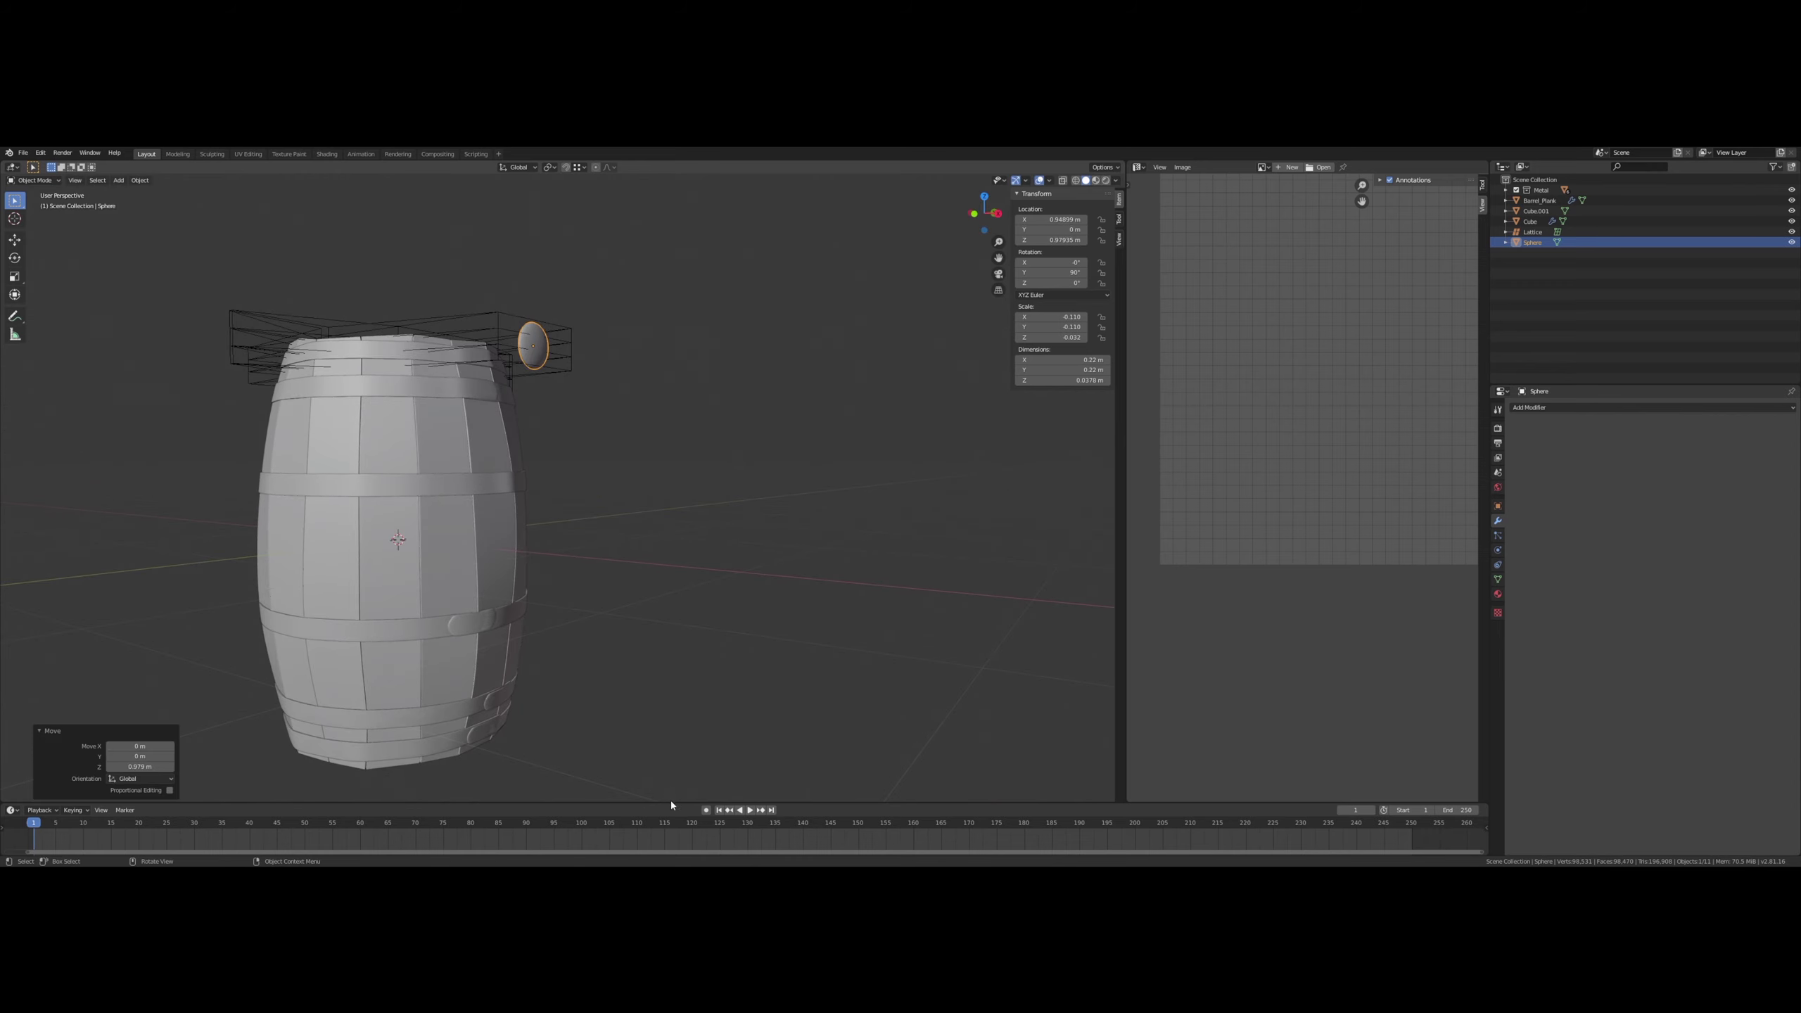
scroll(507, 465, "down", 1)
scroll(568, 472, "down", 2)
scroll(570, 474, "up", 3)
key("KP_Decimal")
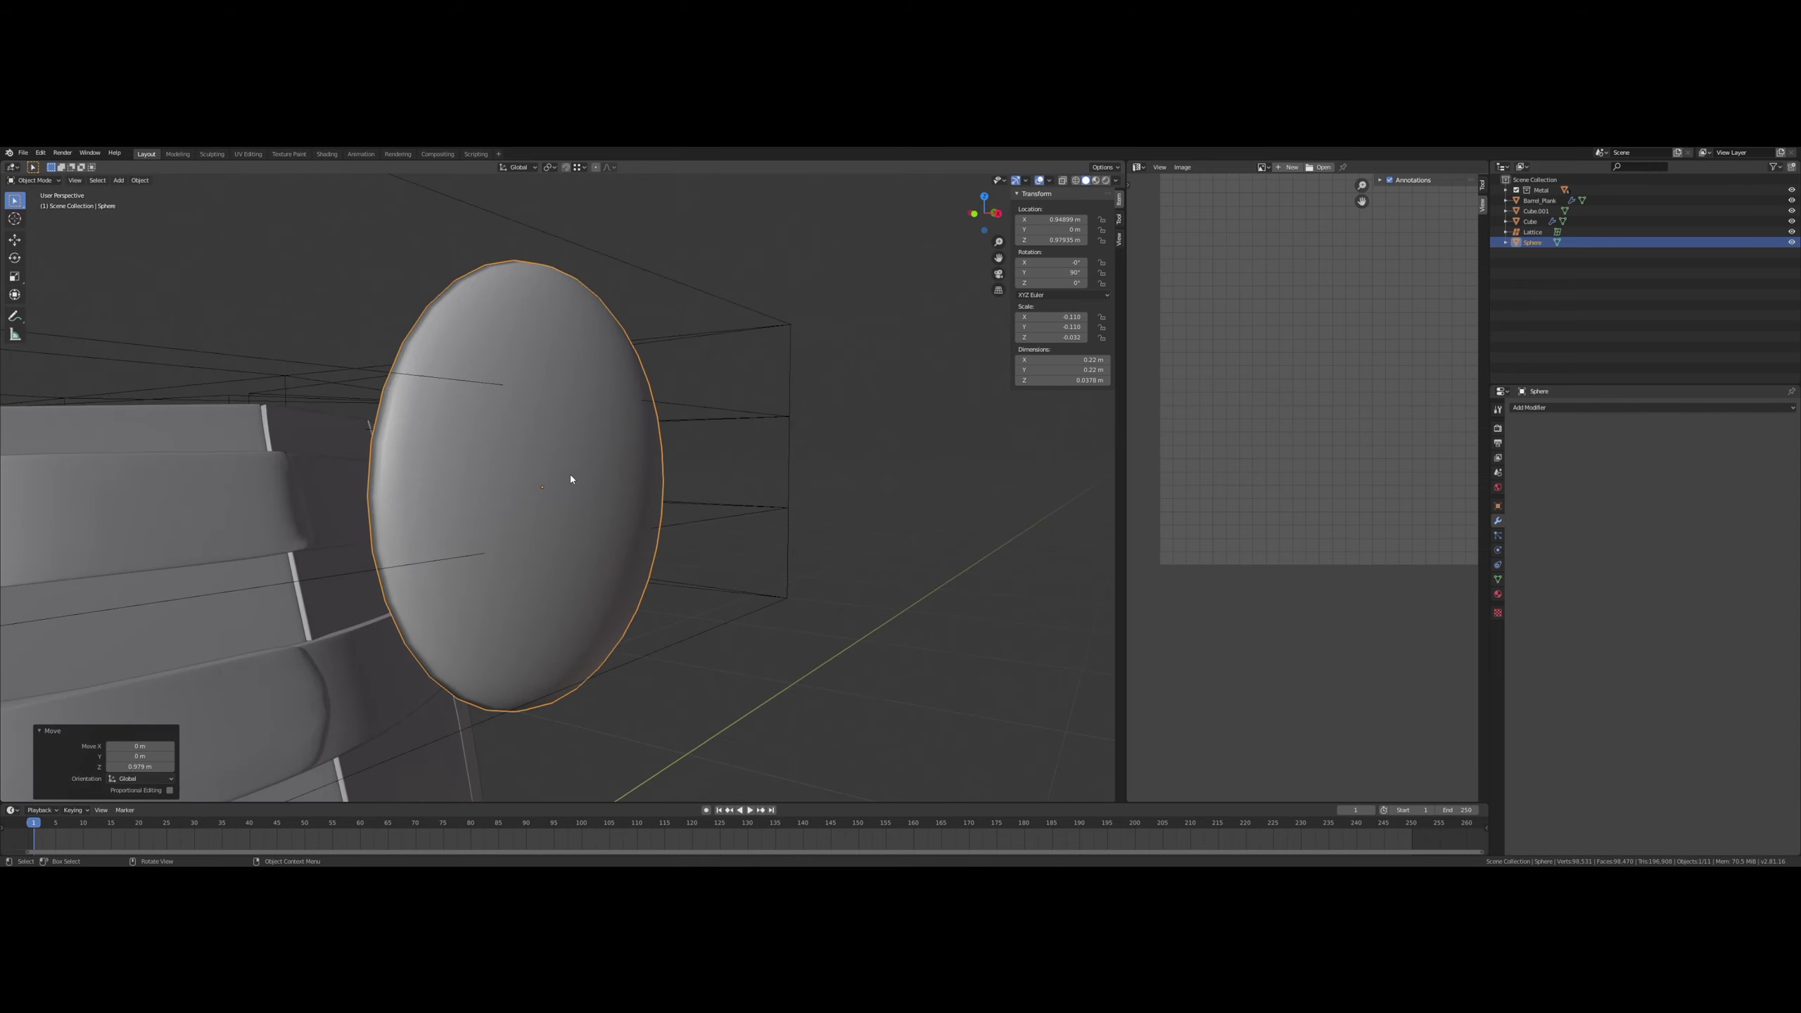
- Scale the rivet down to about 0.055 m across so it fits within the top band's width
mouse_move(555, 482)
middle_mouse_down()
mouse_move(603, 499)
mouse_move(575, 503)
middle_mouse_up()
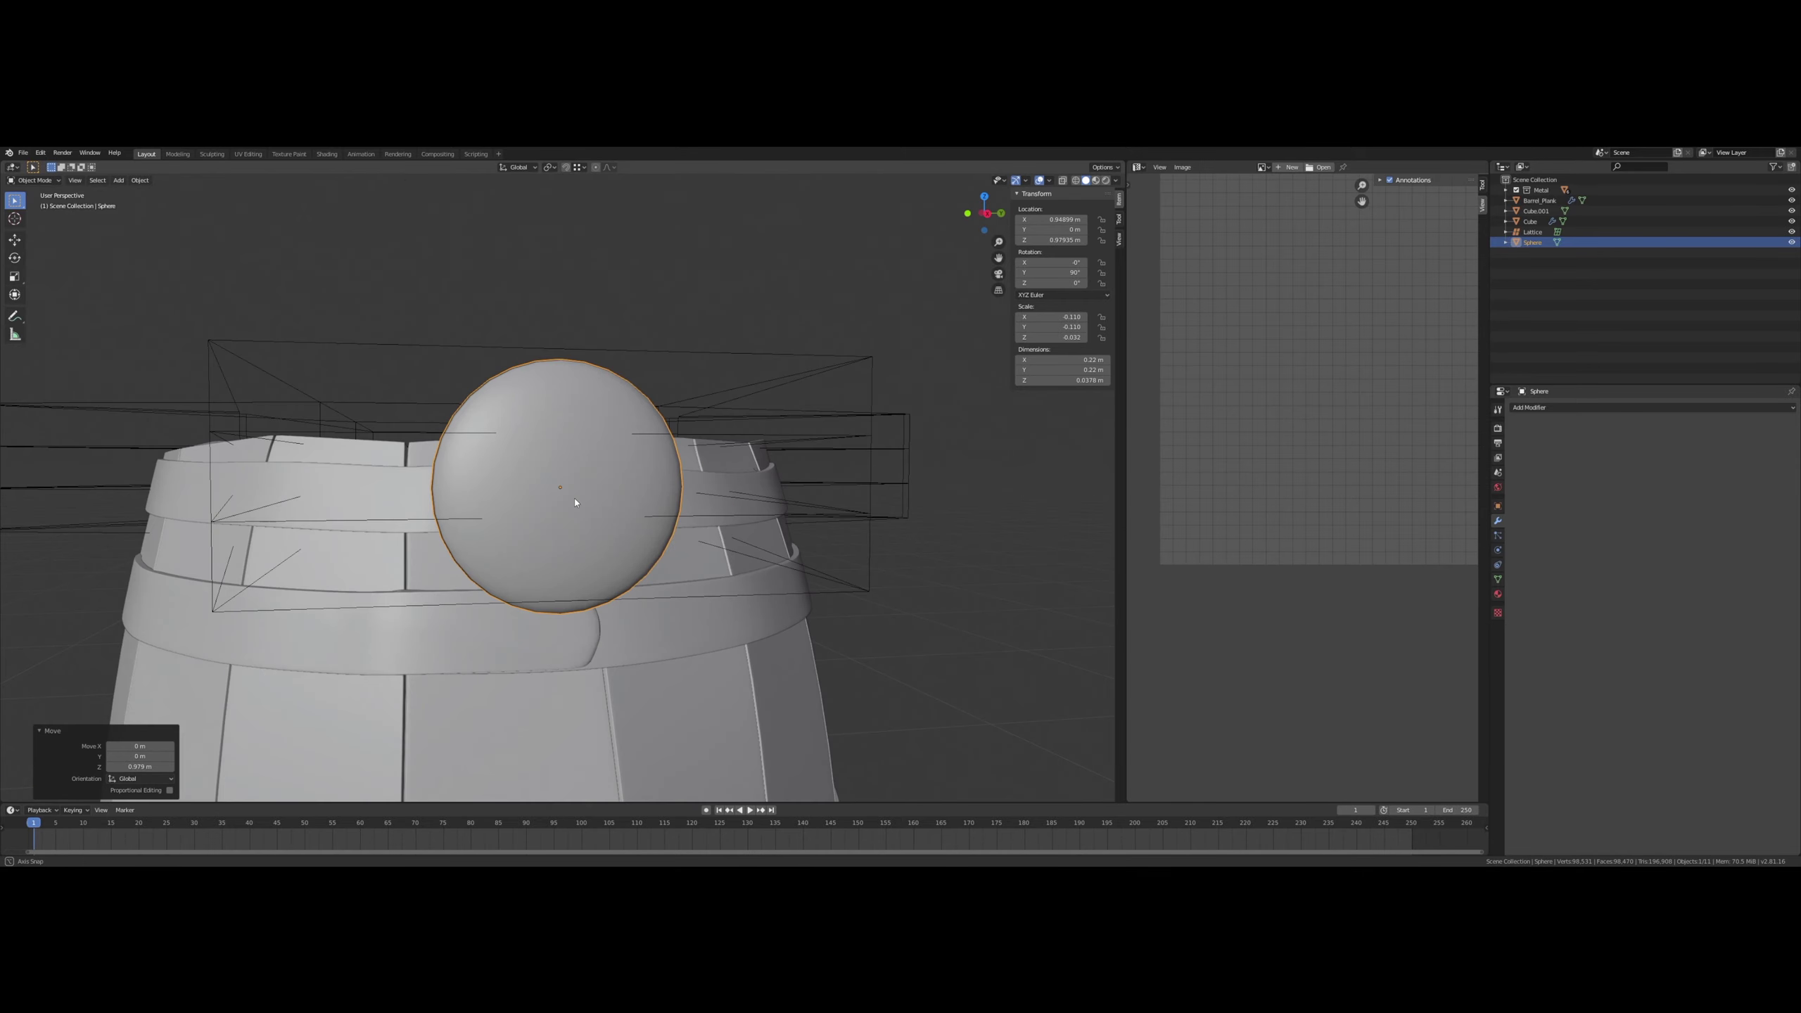
key("s")
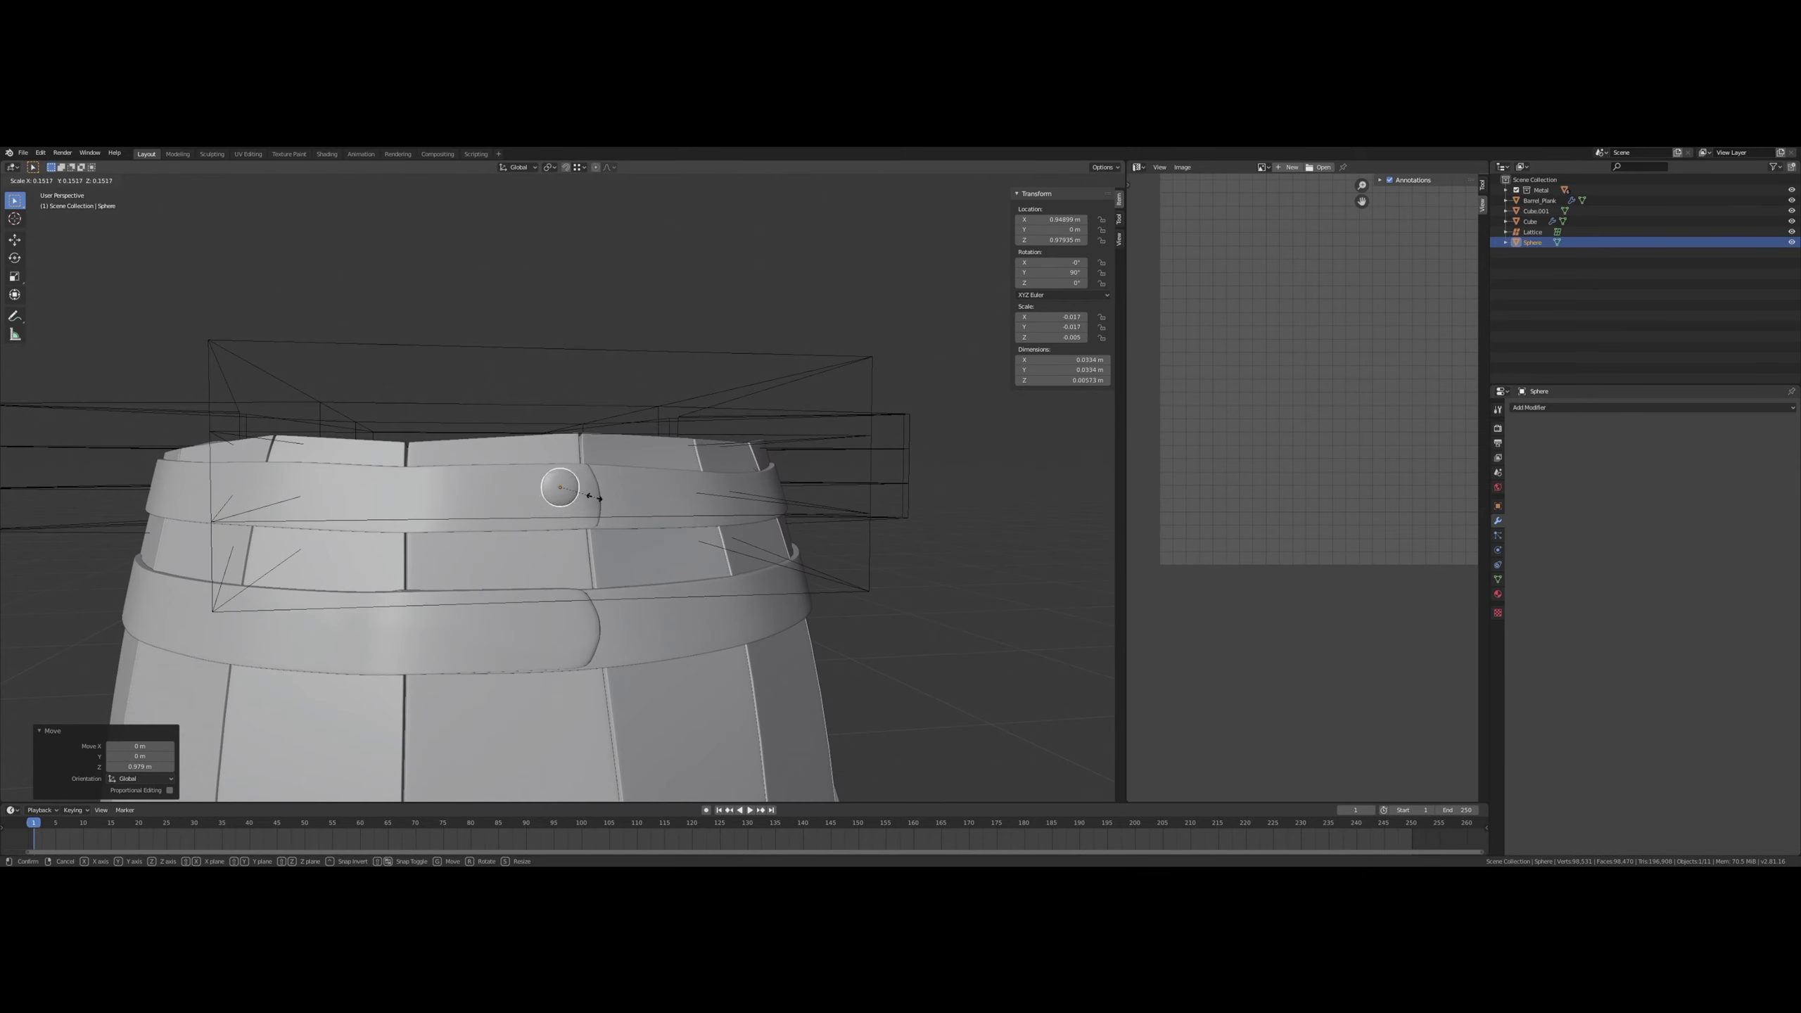
left_click(594, 496)
middle_click_drag(595, 497, 538, 513)
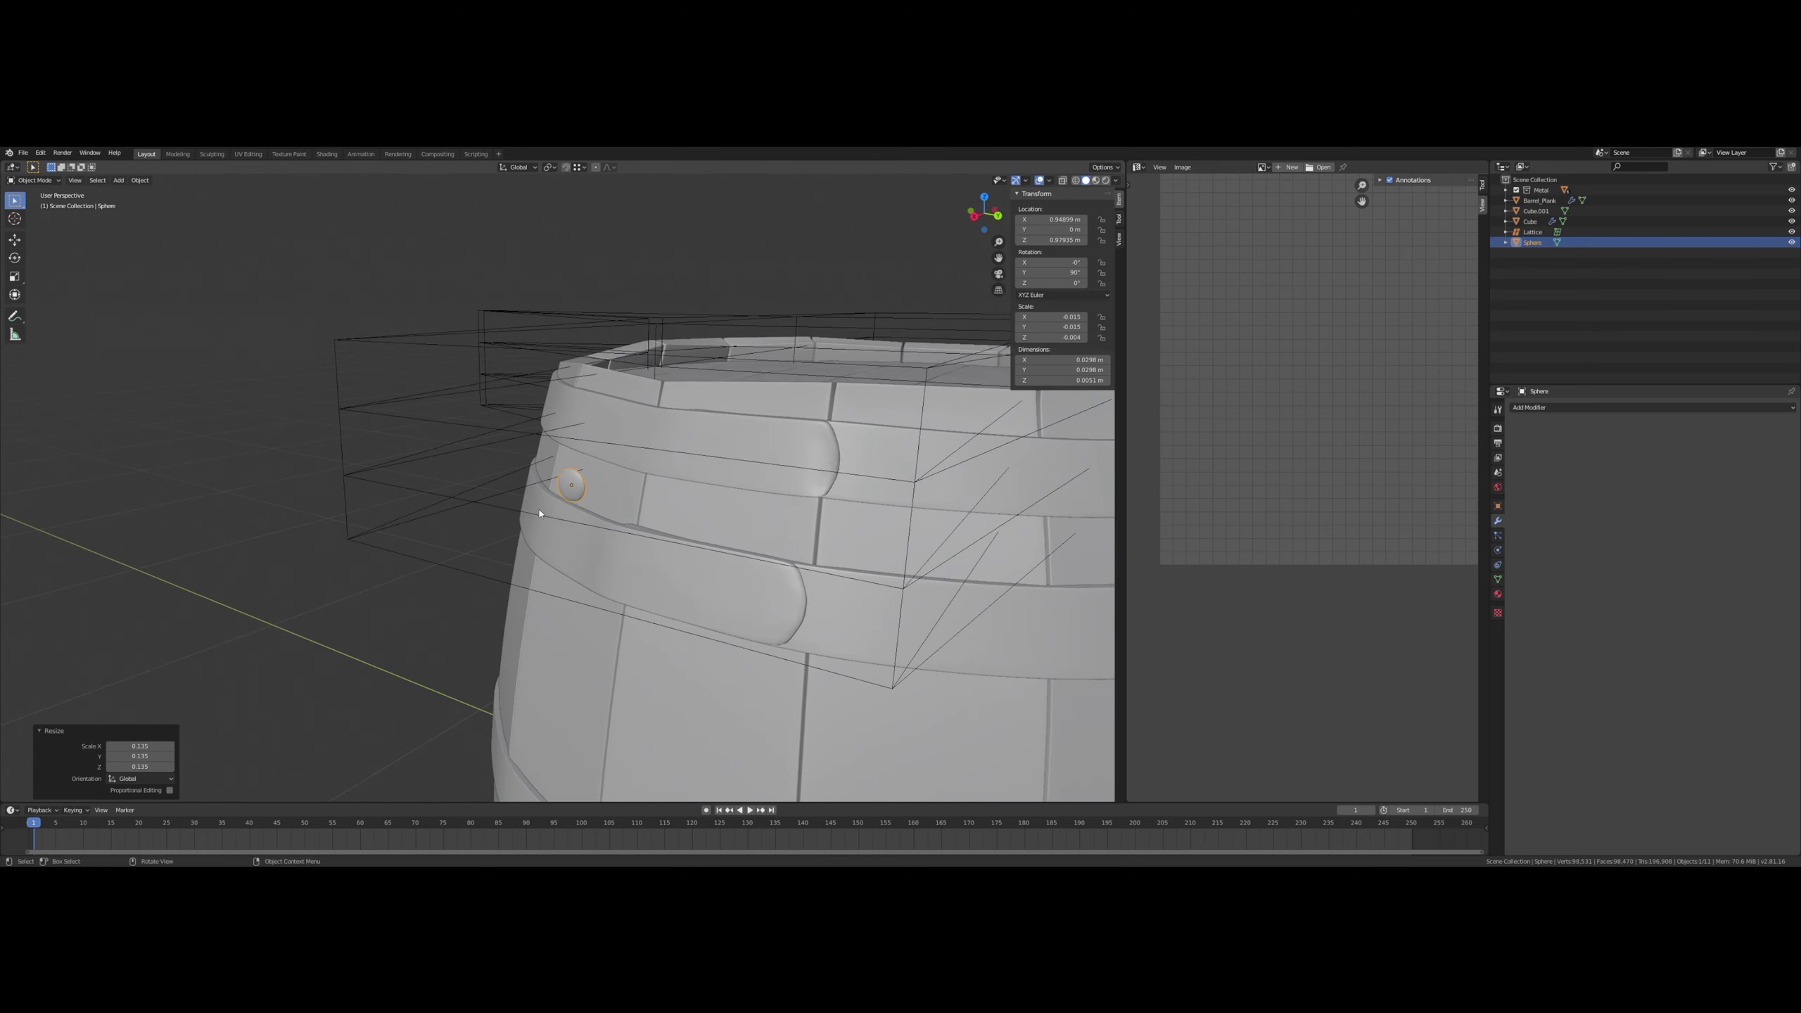
key("s")
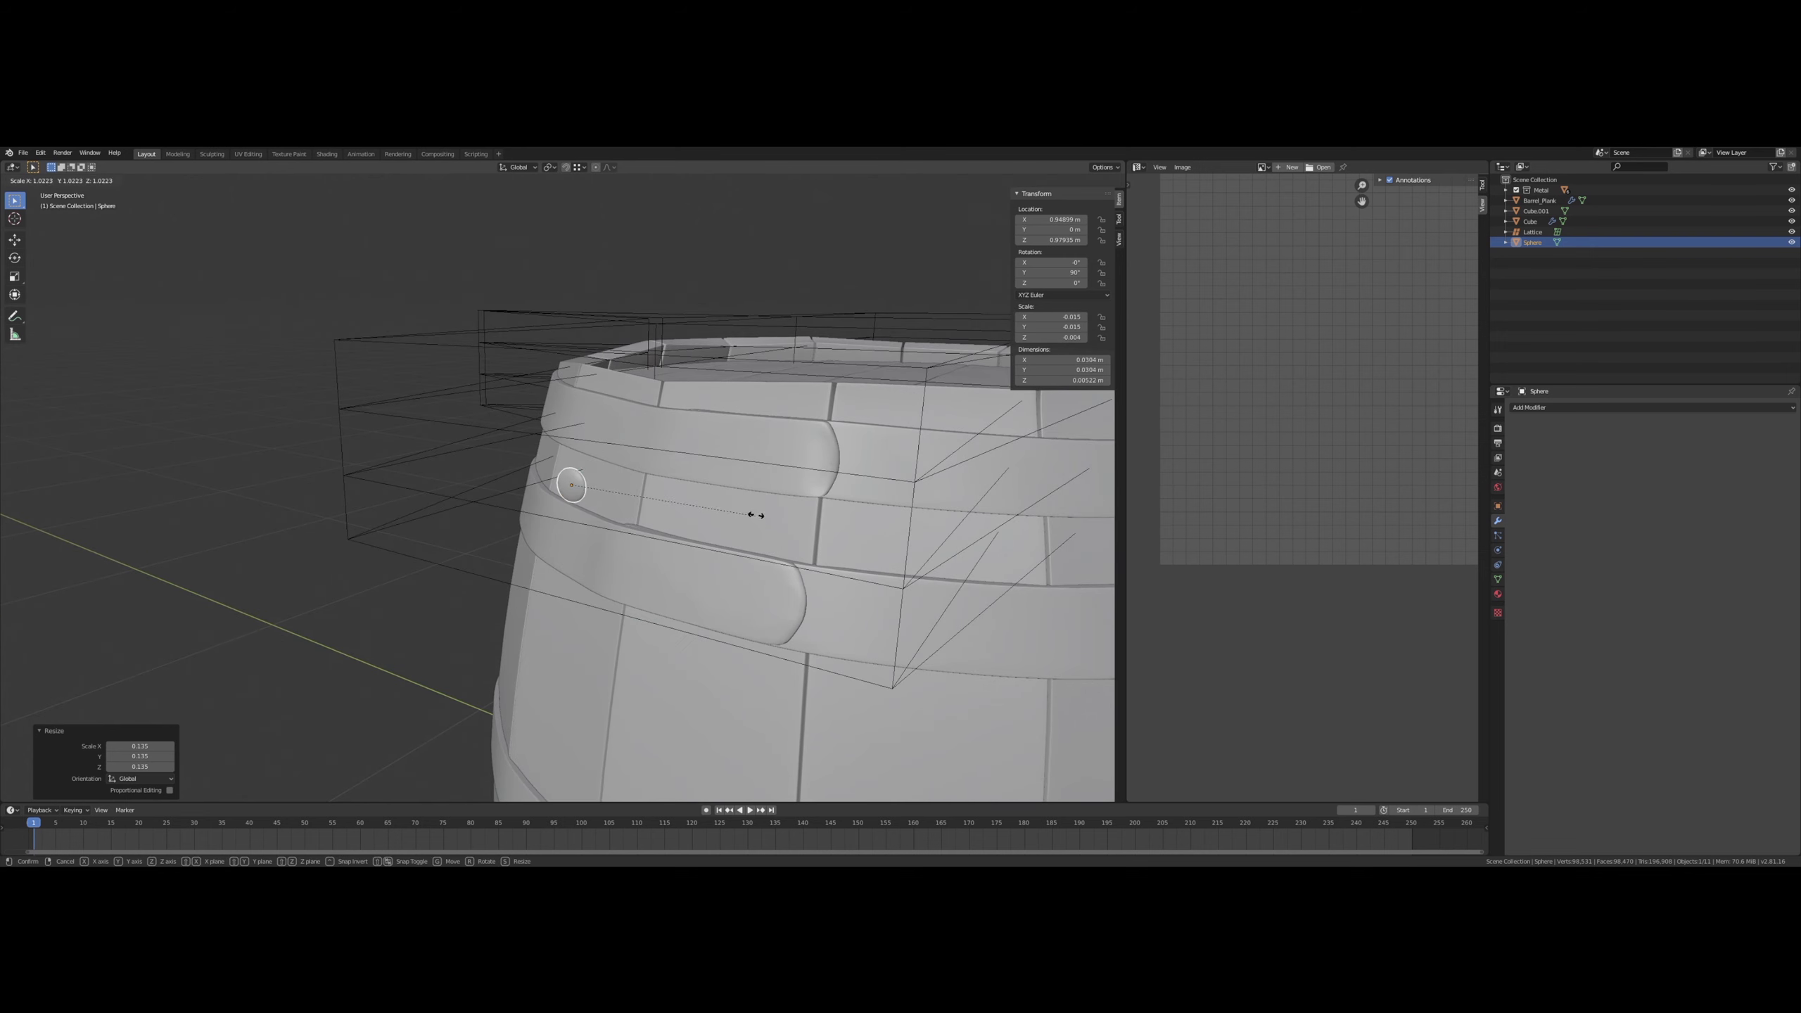
left_click(906, 462)
middle_click_drag(906, 462, 834, 460)
- Move the rivet inward along X to about 0.61 m so it sits against the top band's overlap
key("g")
key("x")
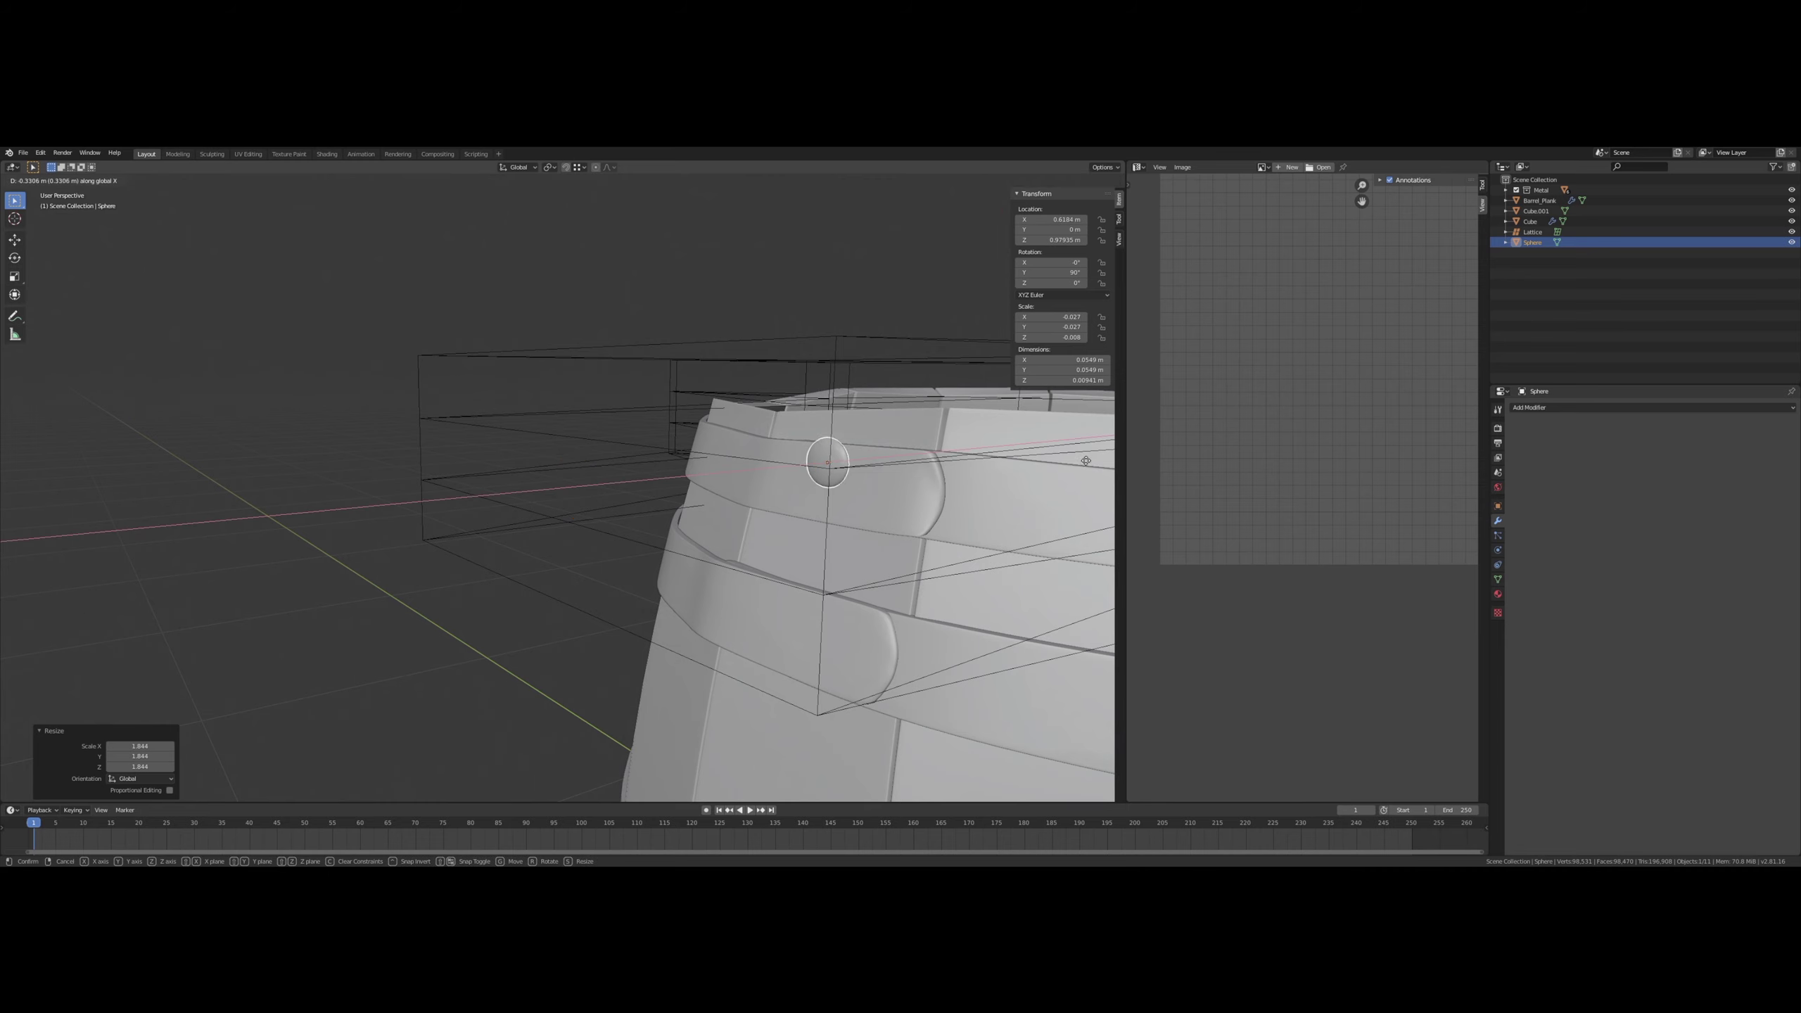
left_click(1086, 462)
middle_click_drag(1086, 462, 379, 489, "shift")
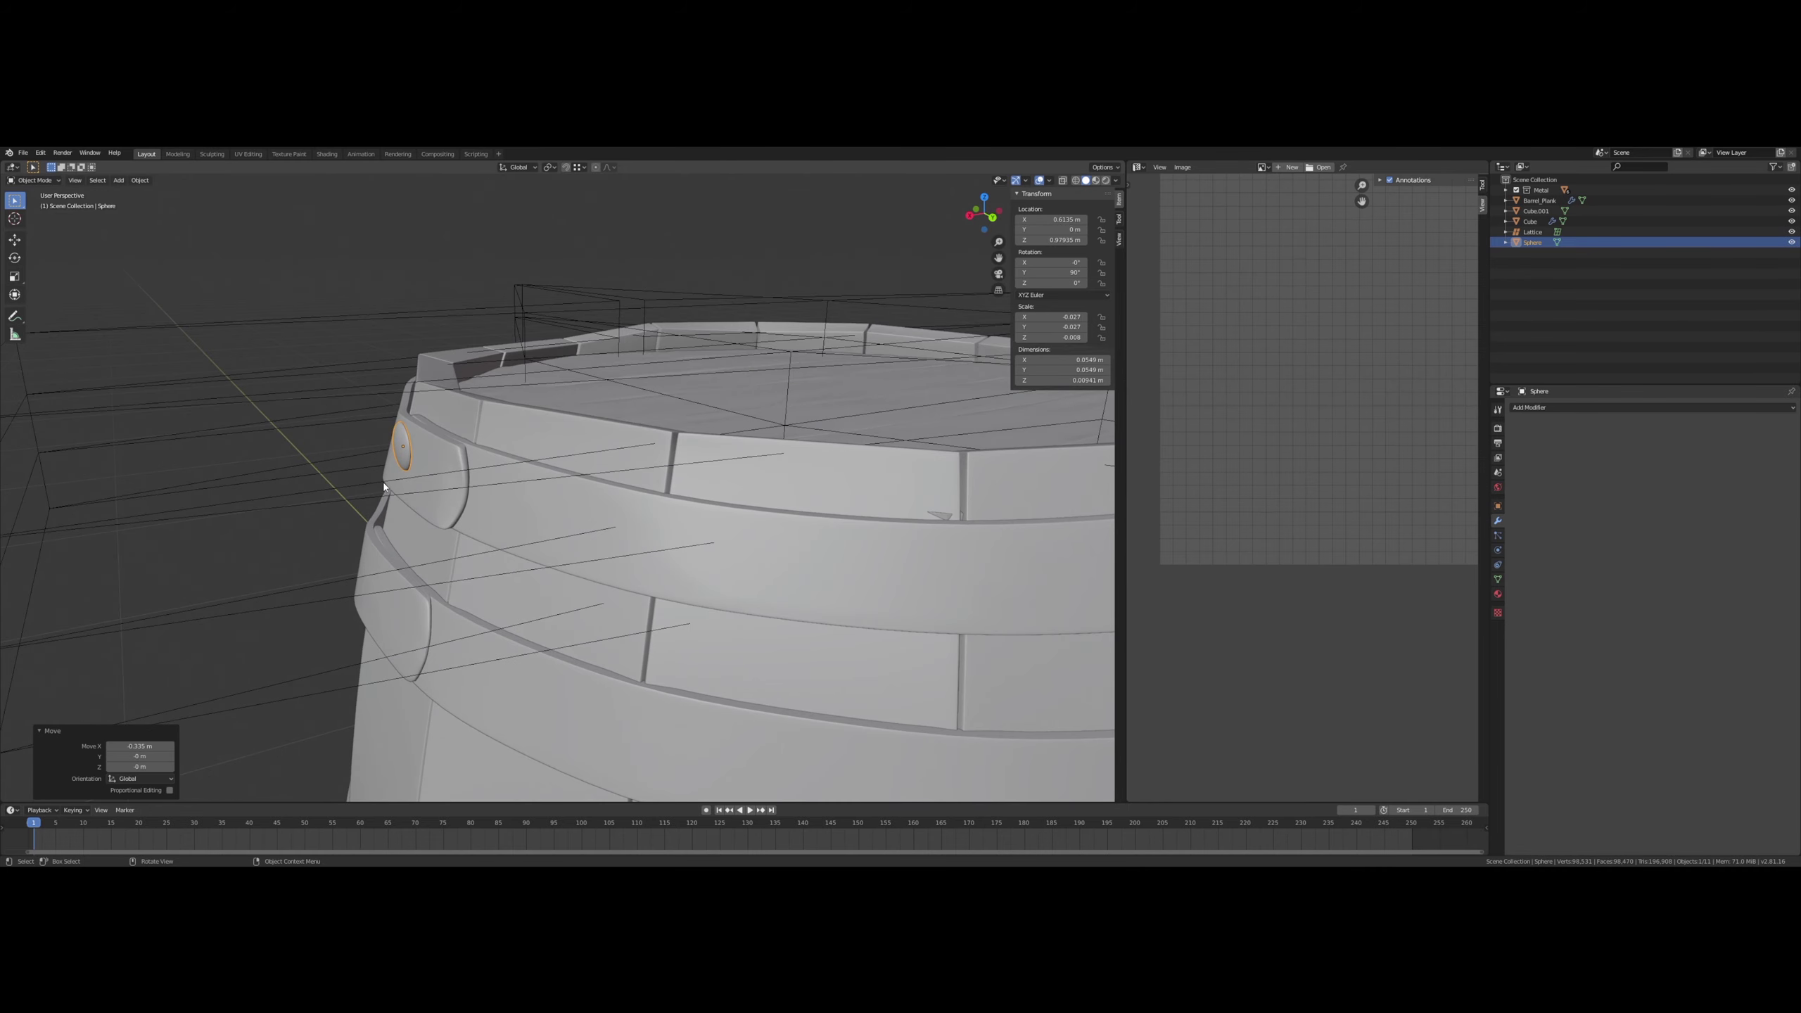
key("g")
key("x")
left_click(405, 483)
key("g")
key("x")
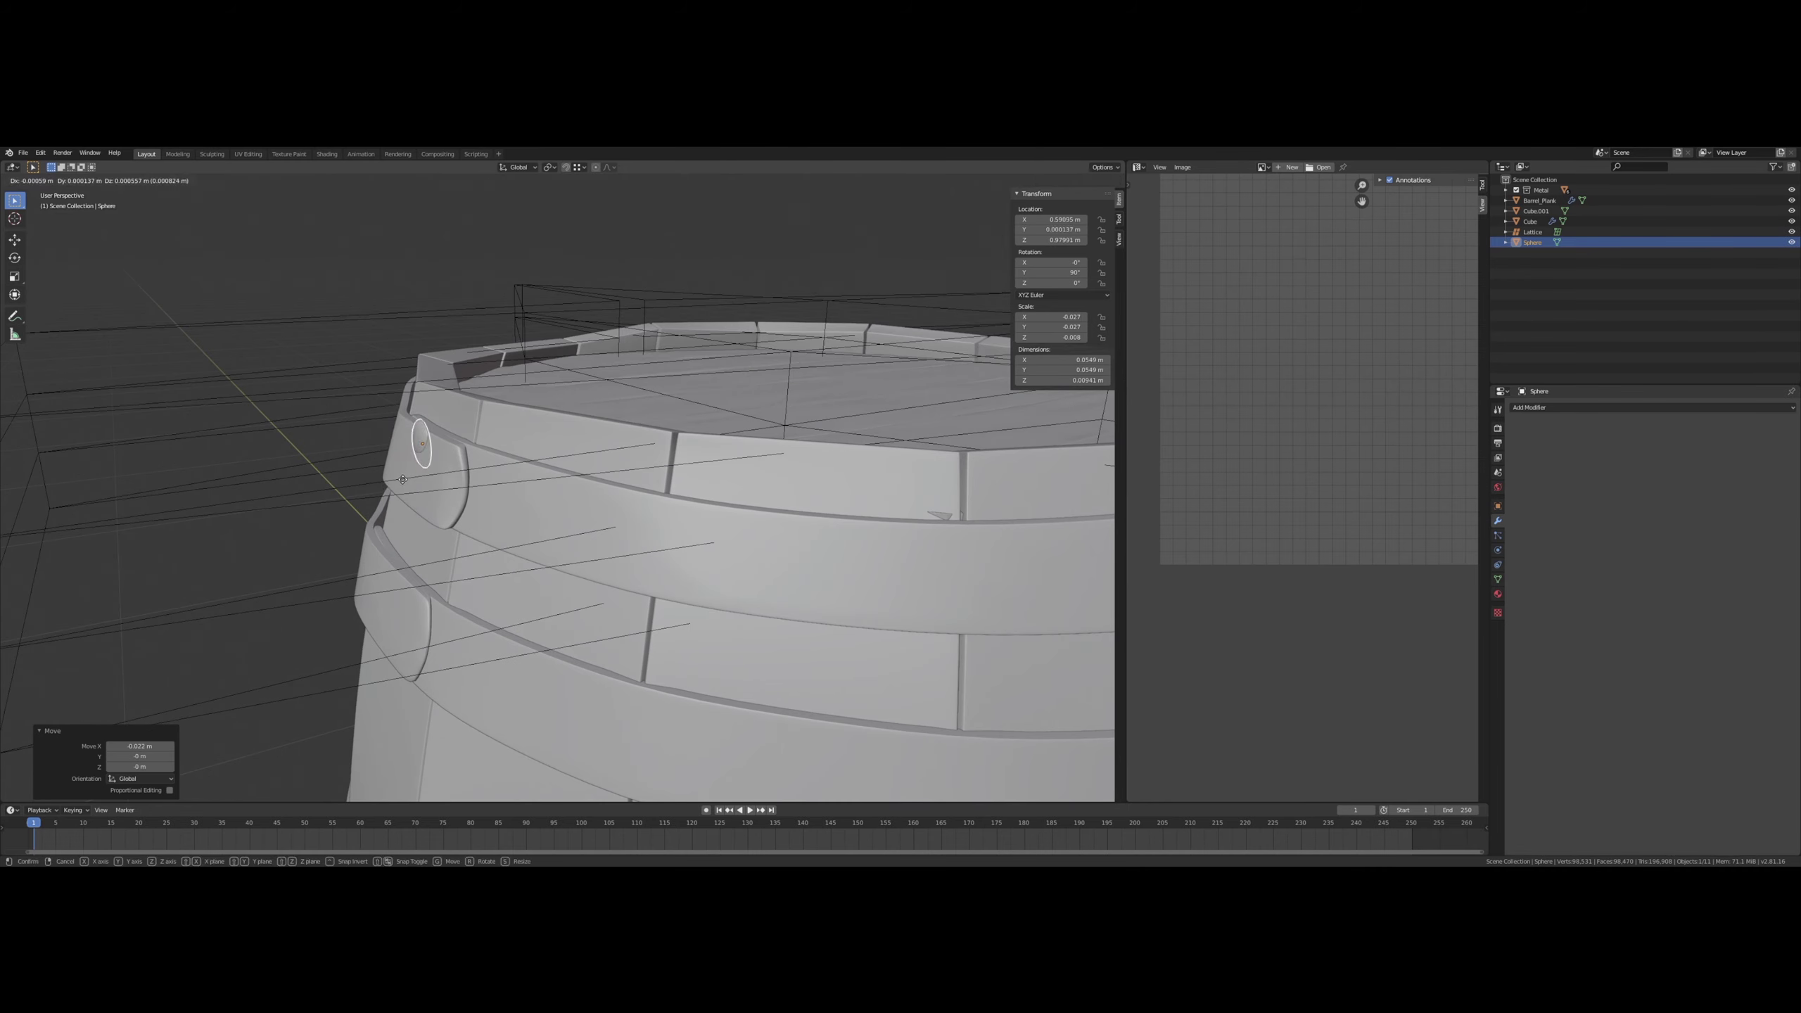
left_click(385, 496)
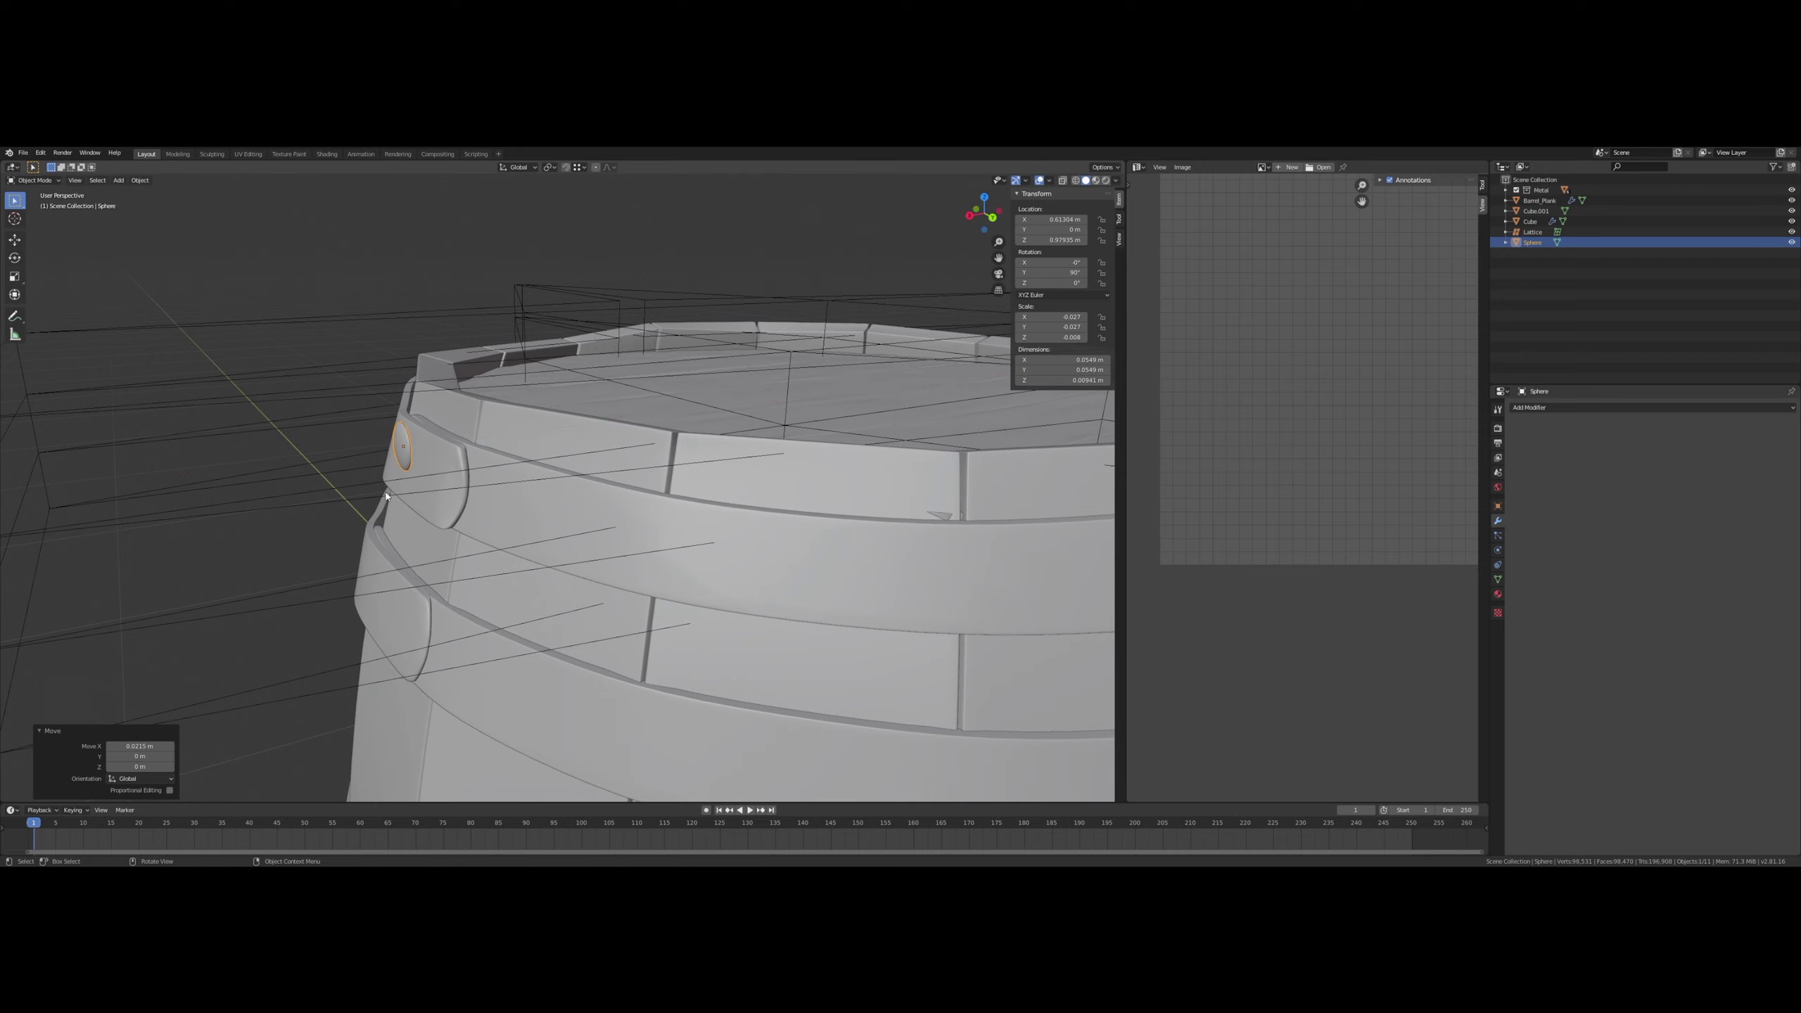
- Lower the rivet slightly along Z to centre it on the top band's height and check its fit
key("g")
key("z")
left_click(386, 508)
middle_click_drag(386, 508, 512, 478)
middle_click_drag(235, 546, 836, 511, "shift")
scroll(465, 528, "up", 2)
middle_click_drag(855, 433, 737, 499)
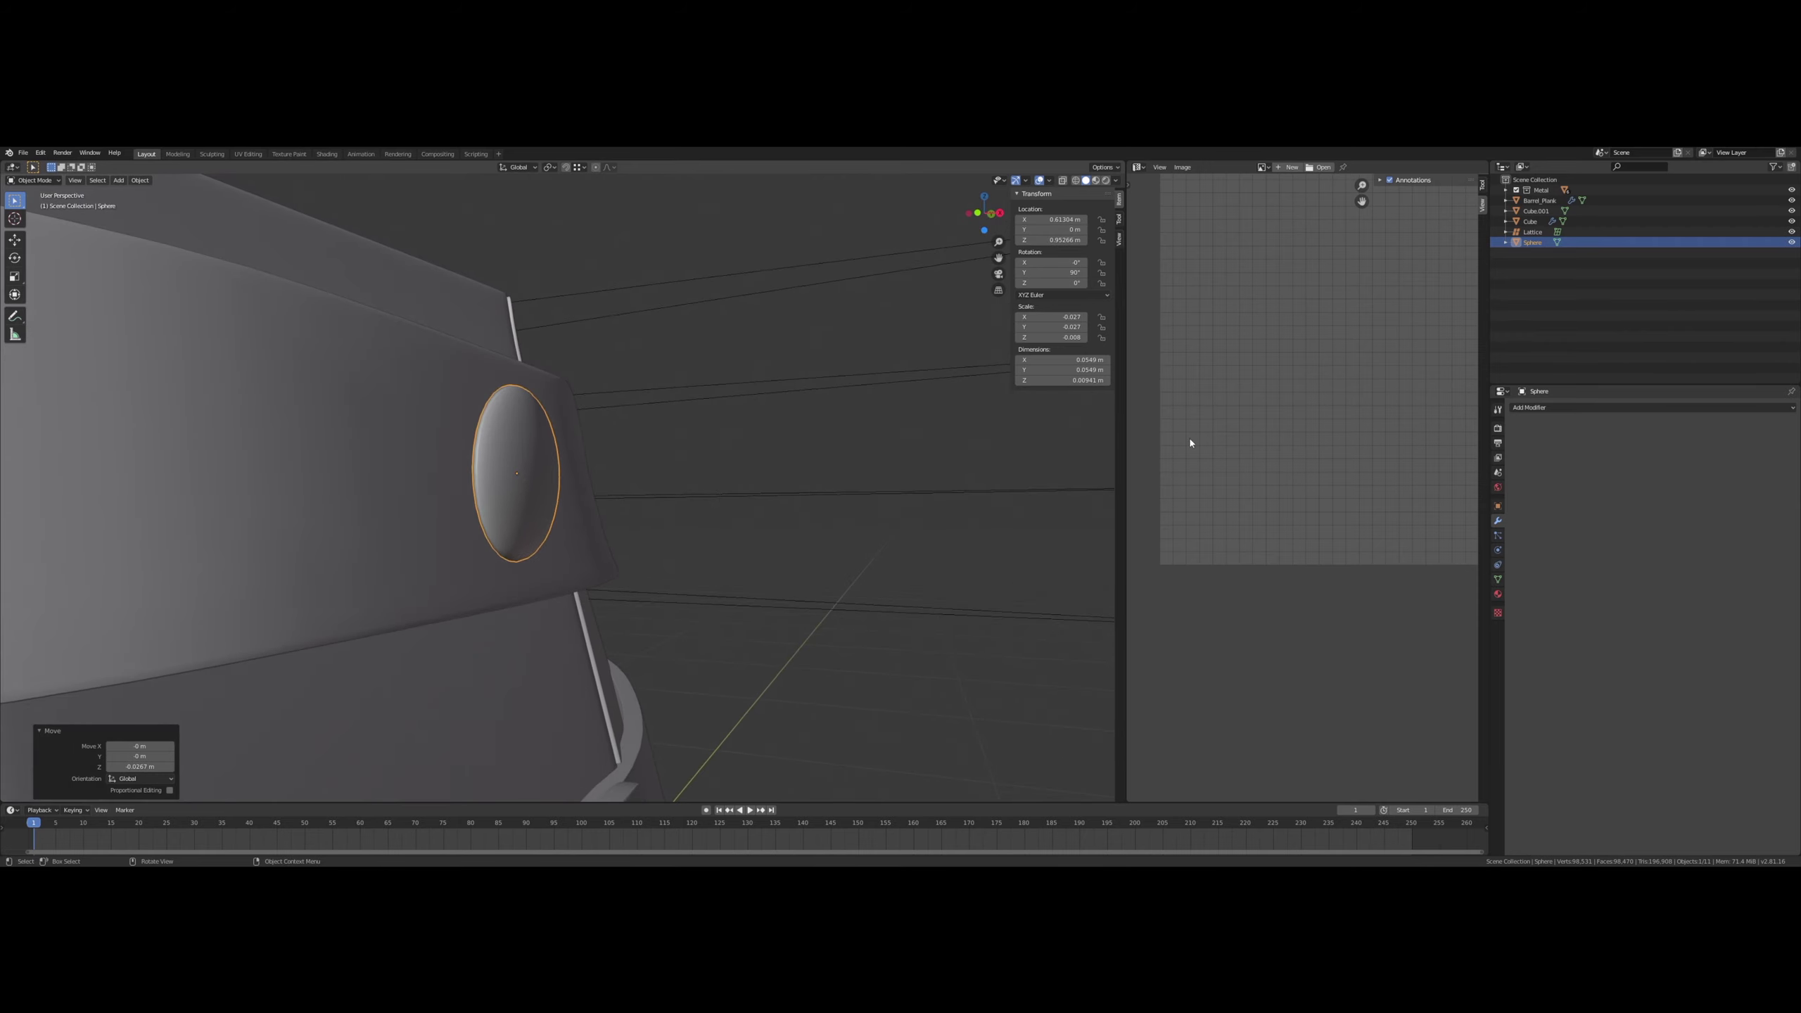
- Add a Displace modifier to the rivet and assign it the existing texture named Texture
left_click(1535, 408)
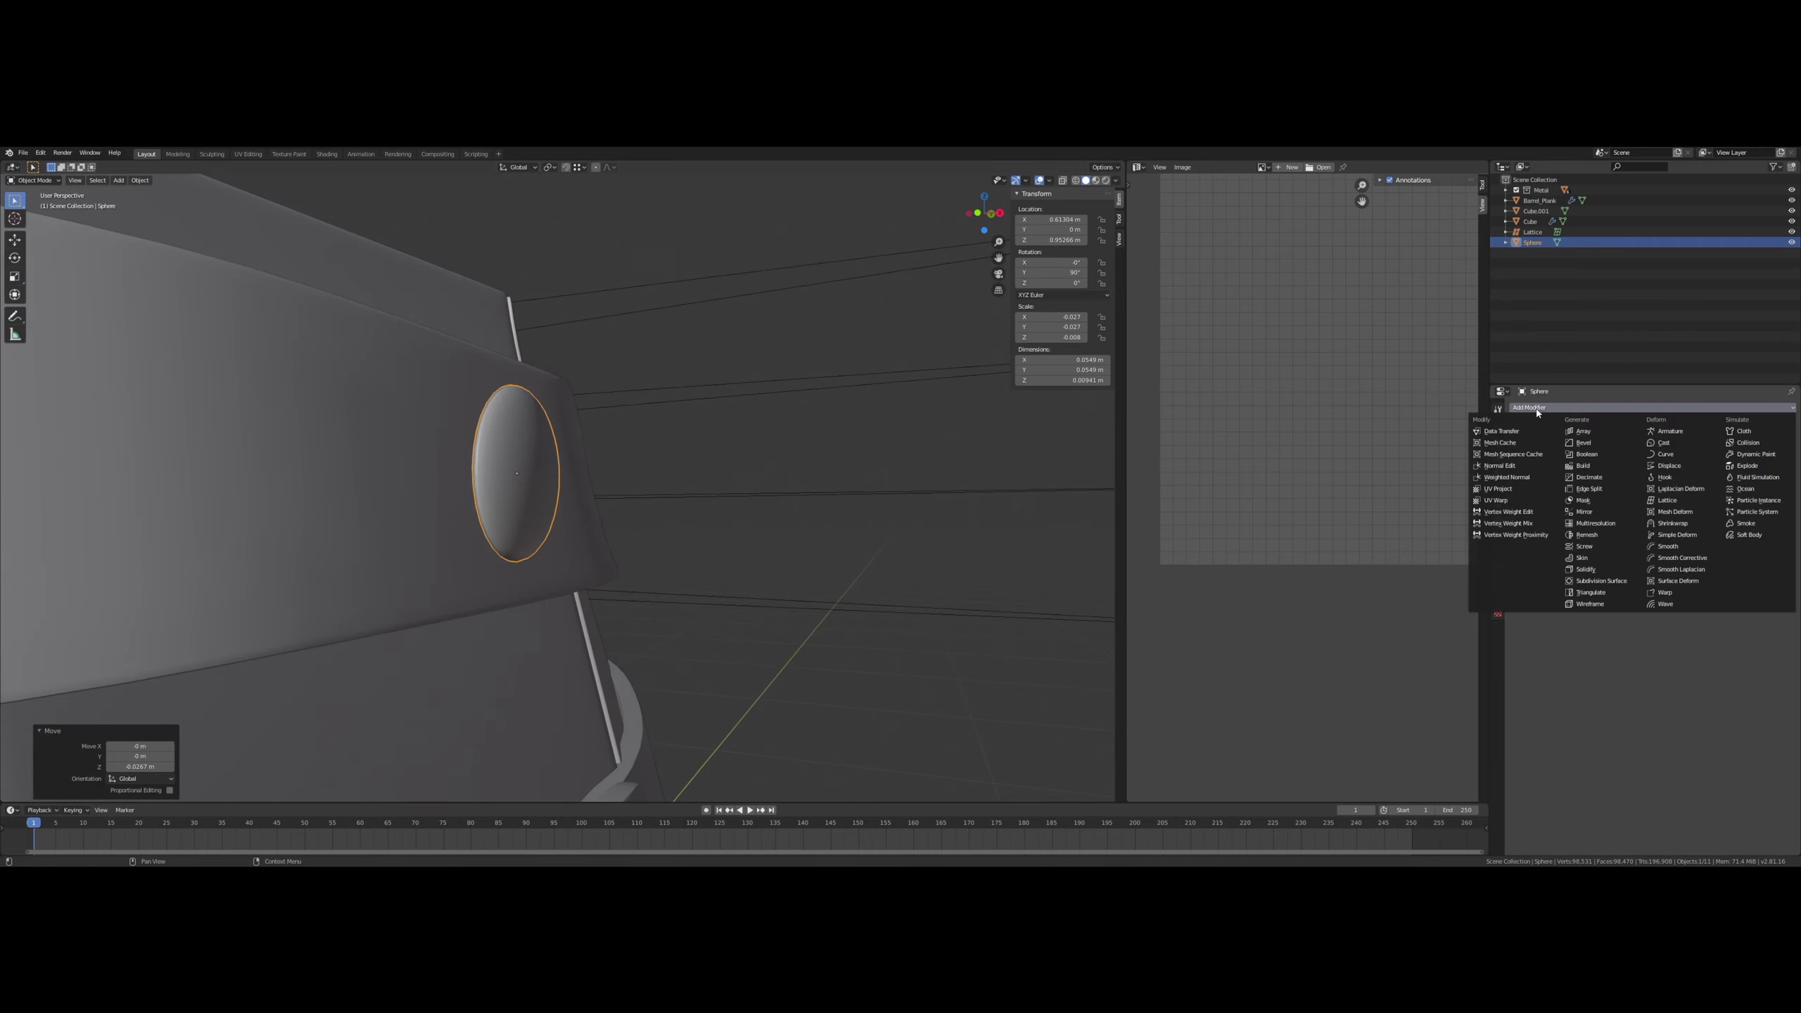
left_click(1670, 466)
scroll(788, 461, "up", 6)
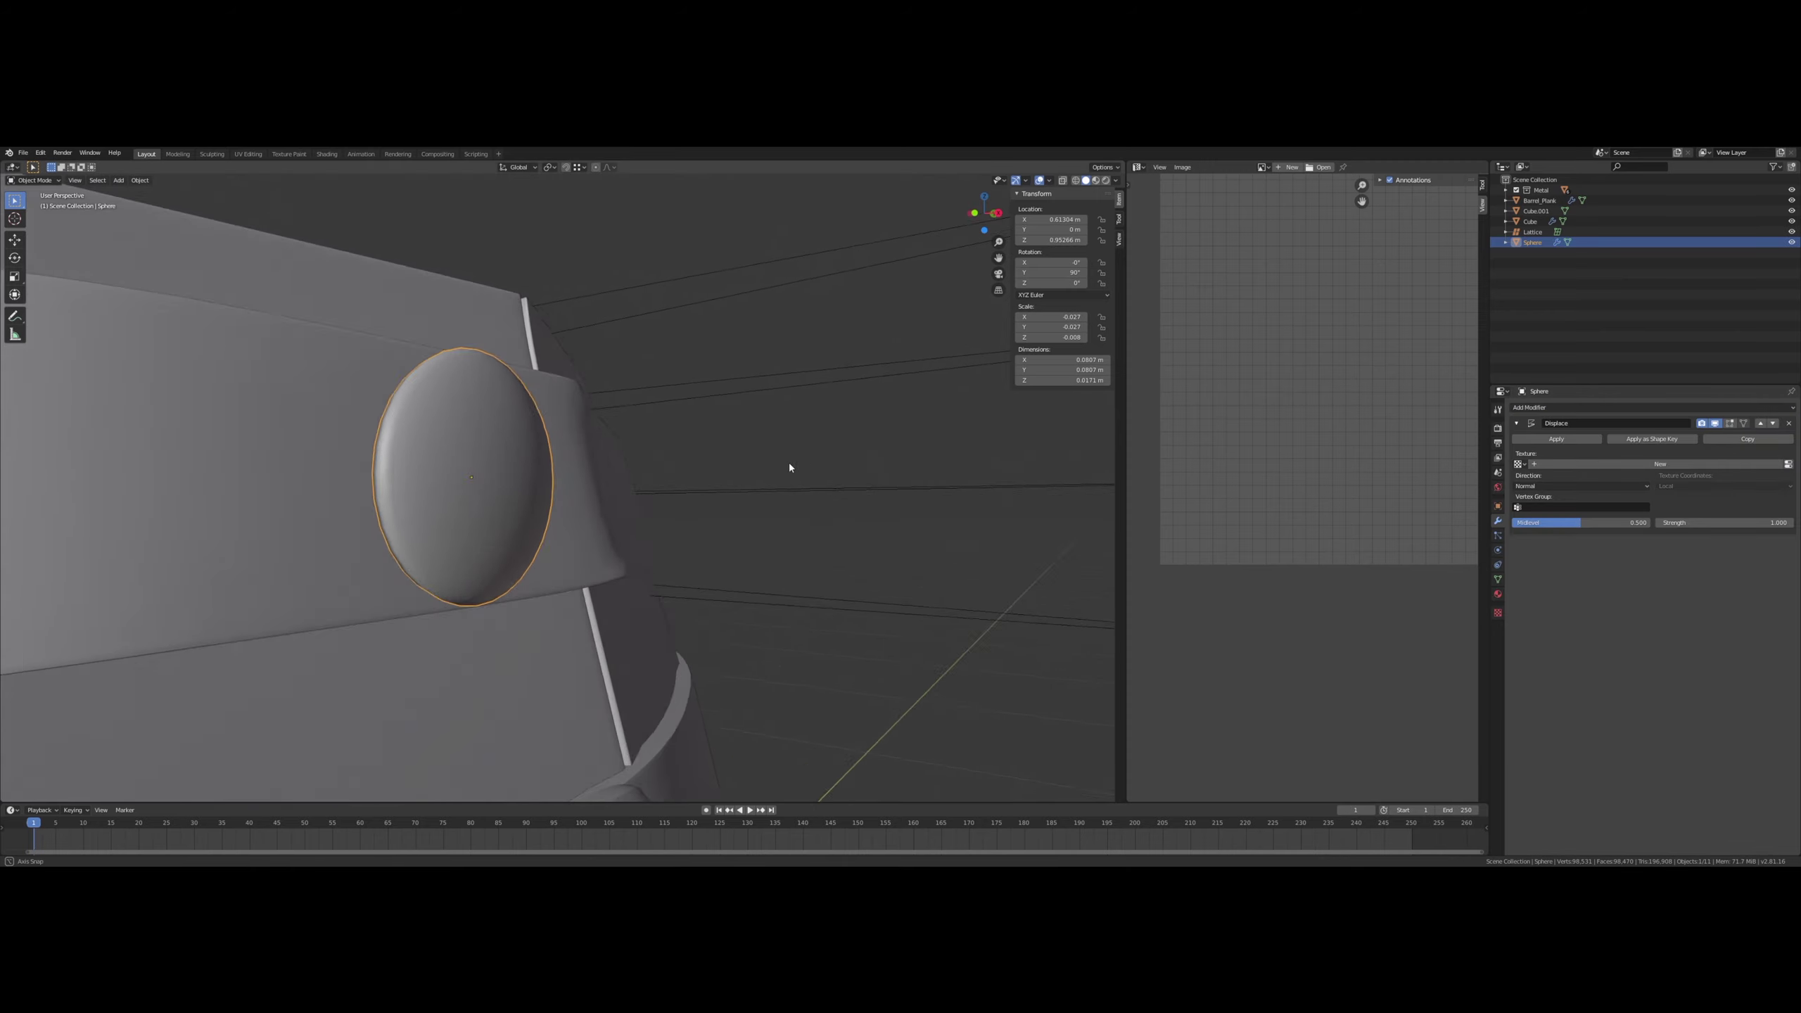
left_click(1520, 463)
left_click(1538, 480)
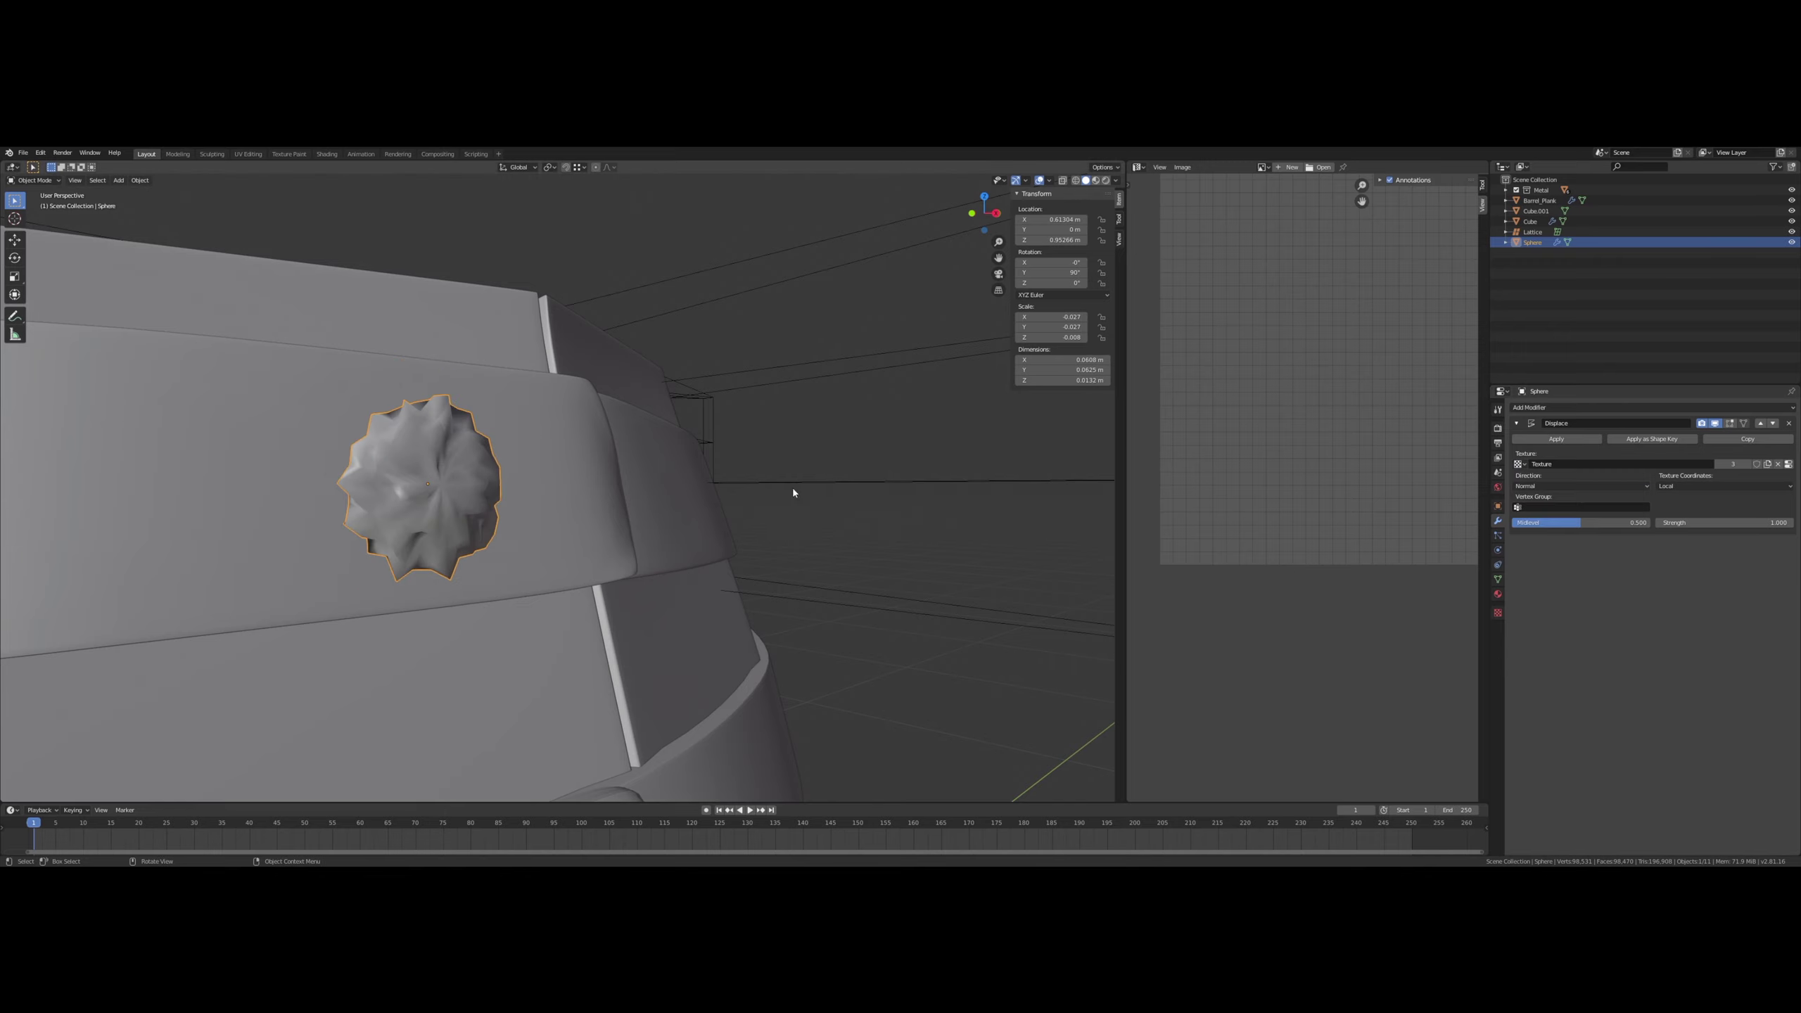
- Set the rivet's Displace strength to 0.1 and inspect its surface from the side
scroll(792, 487, "down", 1)
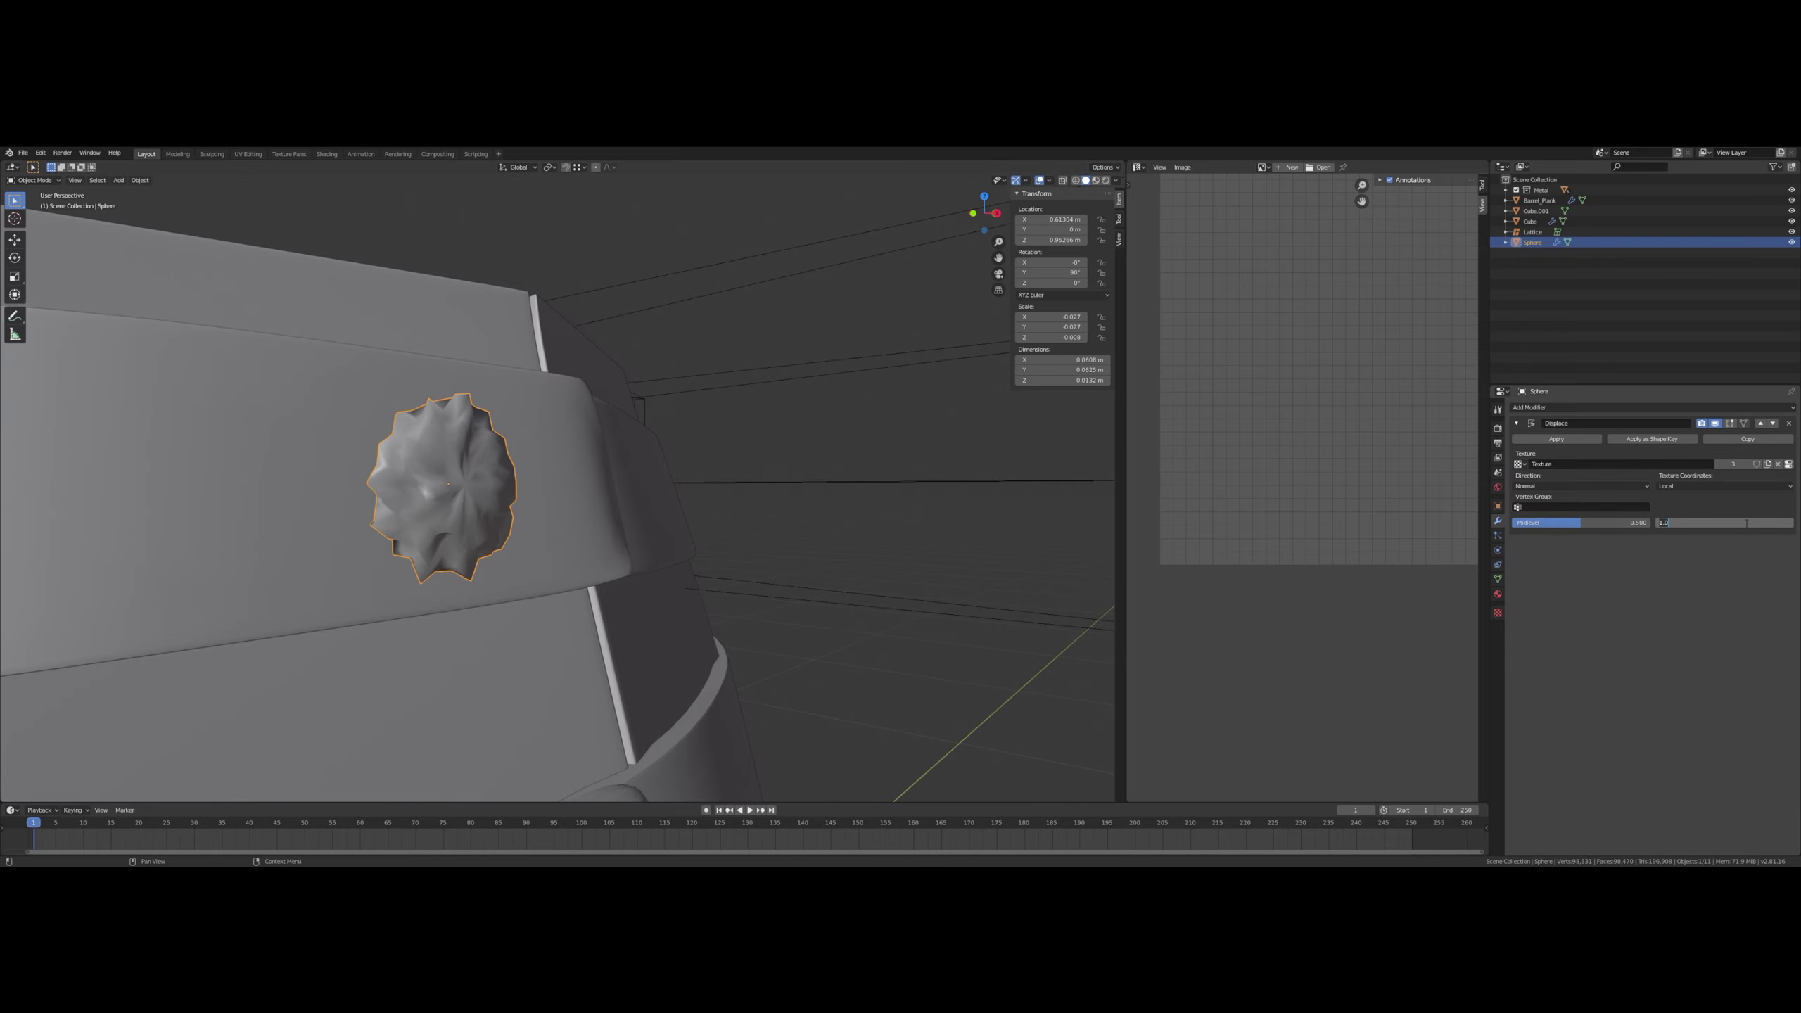
type("0.1")
key("Return")
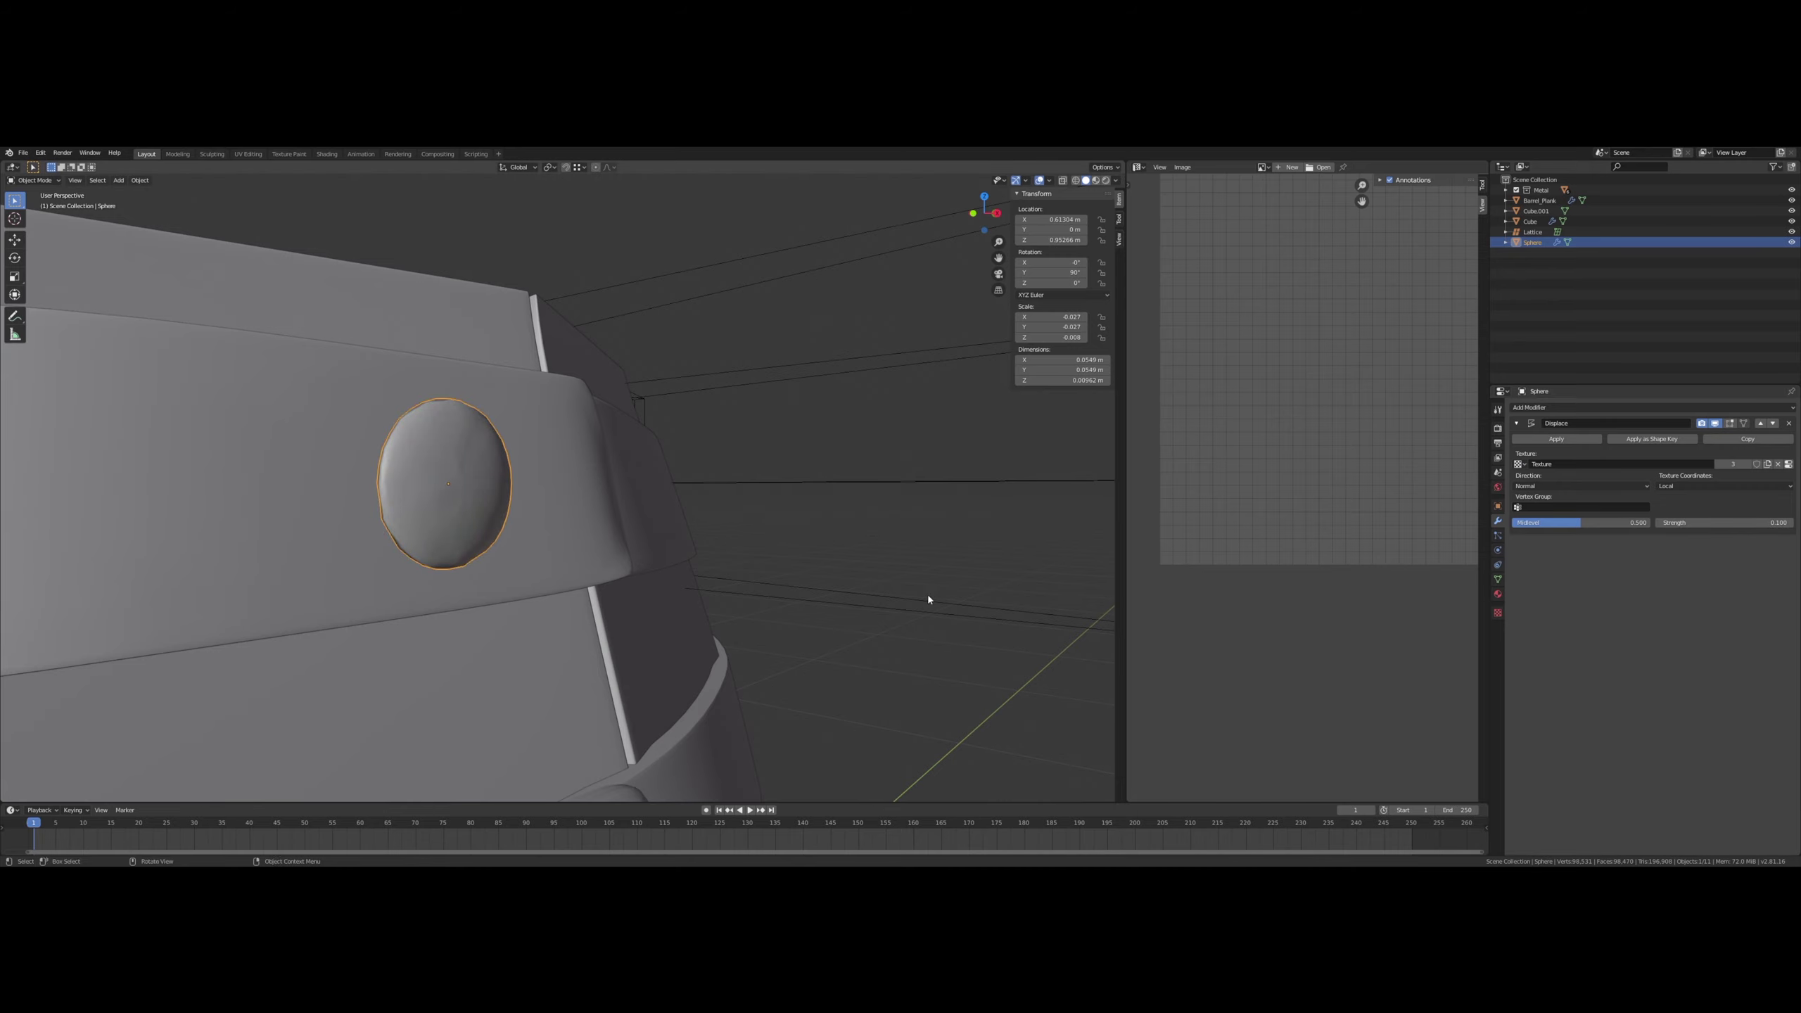
middle_click_drag(928, 603, 671, 587)
scroll(615, 583, "up", 3)
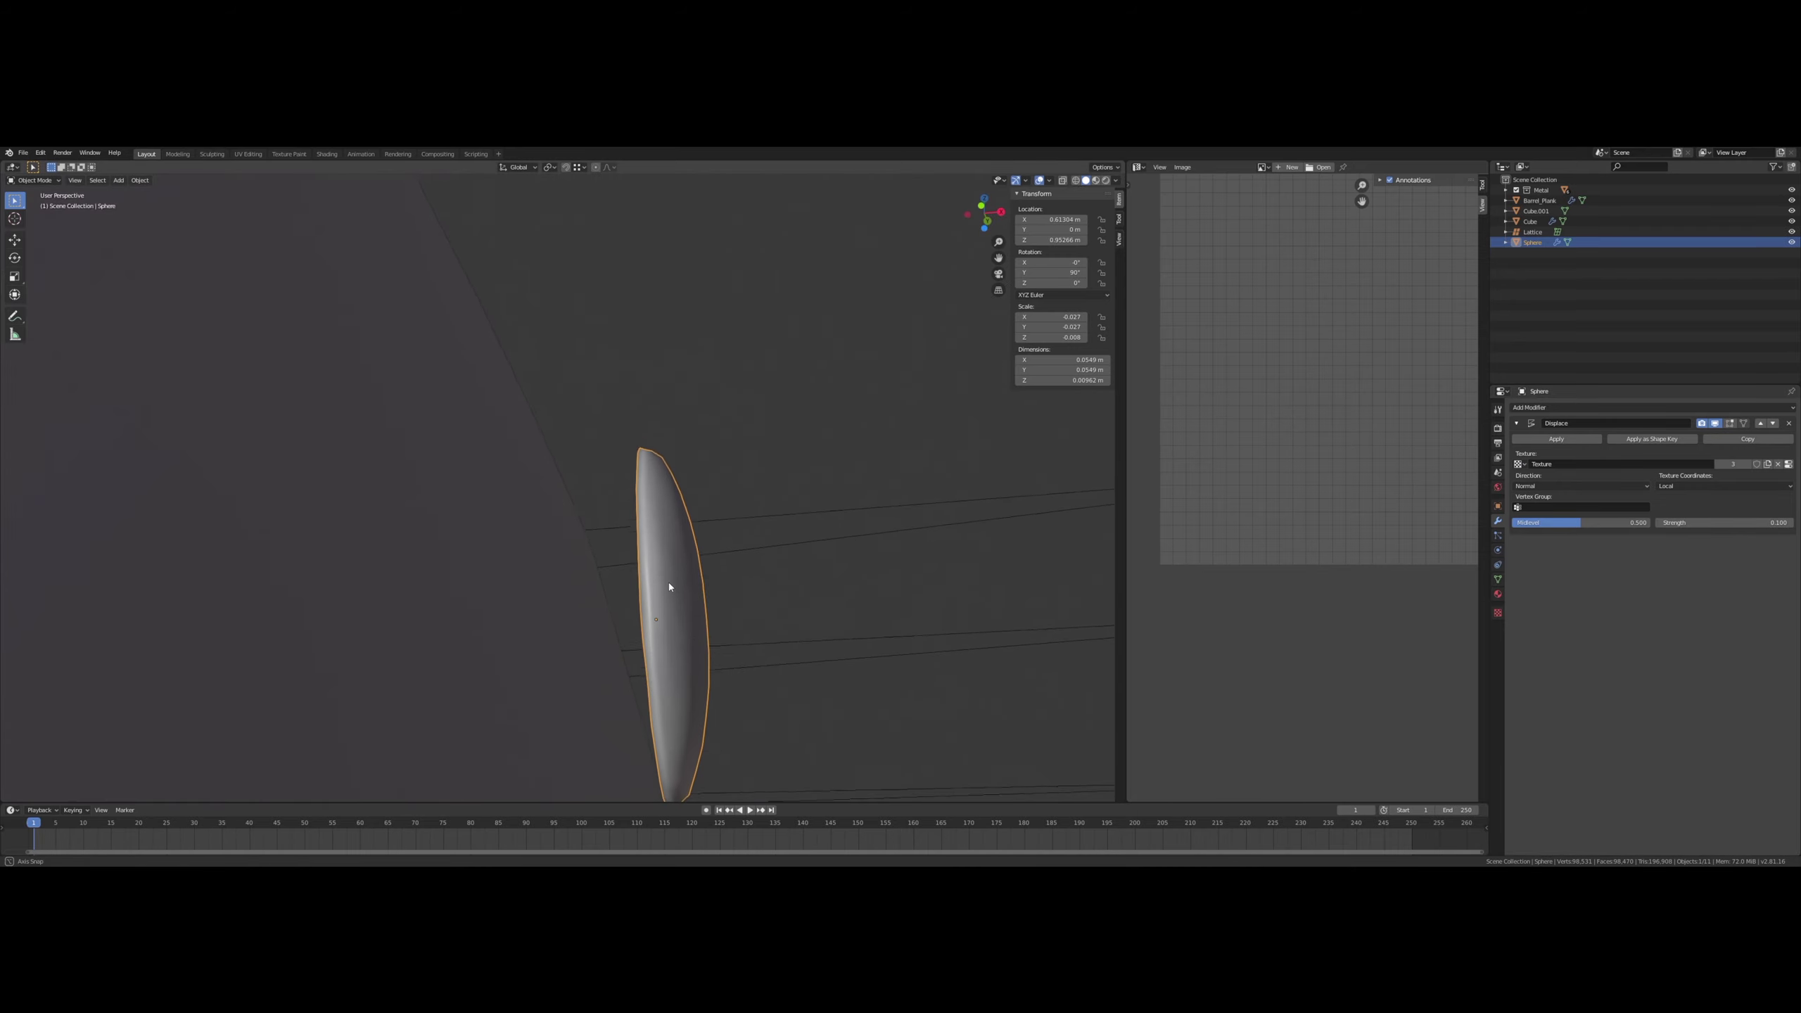
- Compare the X and Y directions for the rivet's Displace modifier and return the direction to Normal
left_click(1610, 486)
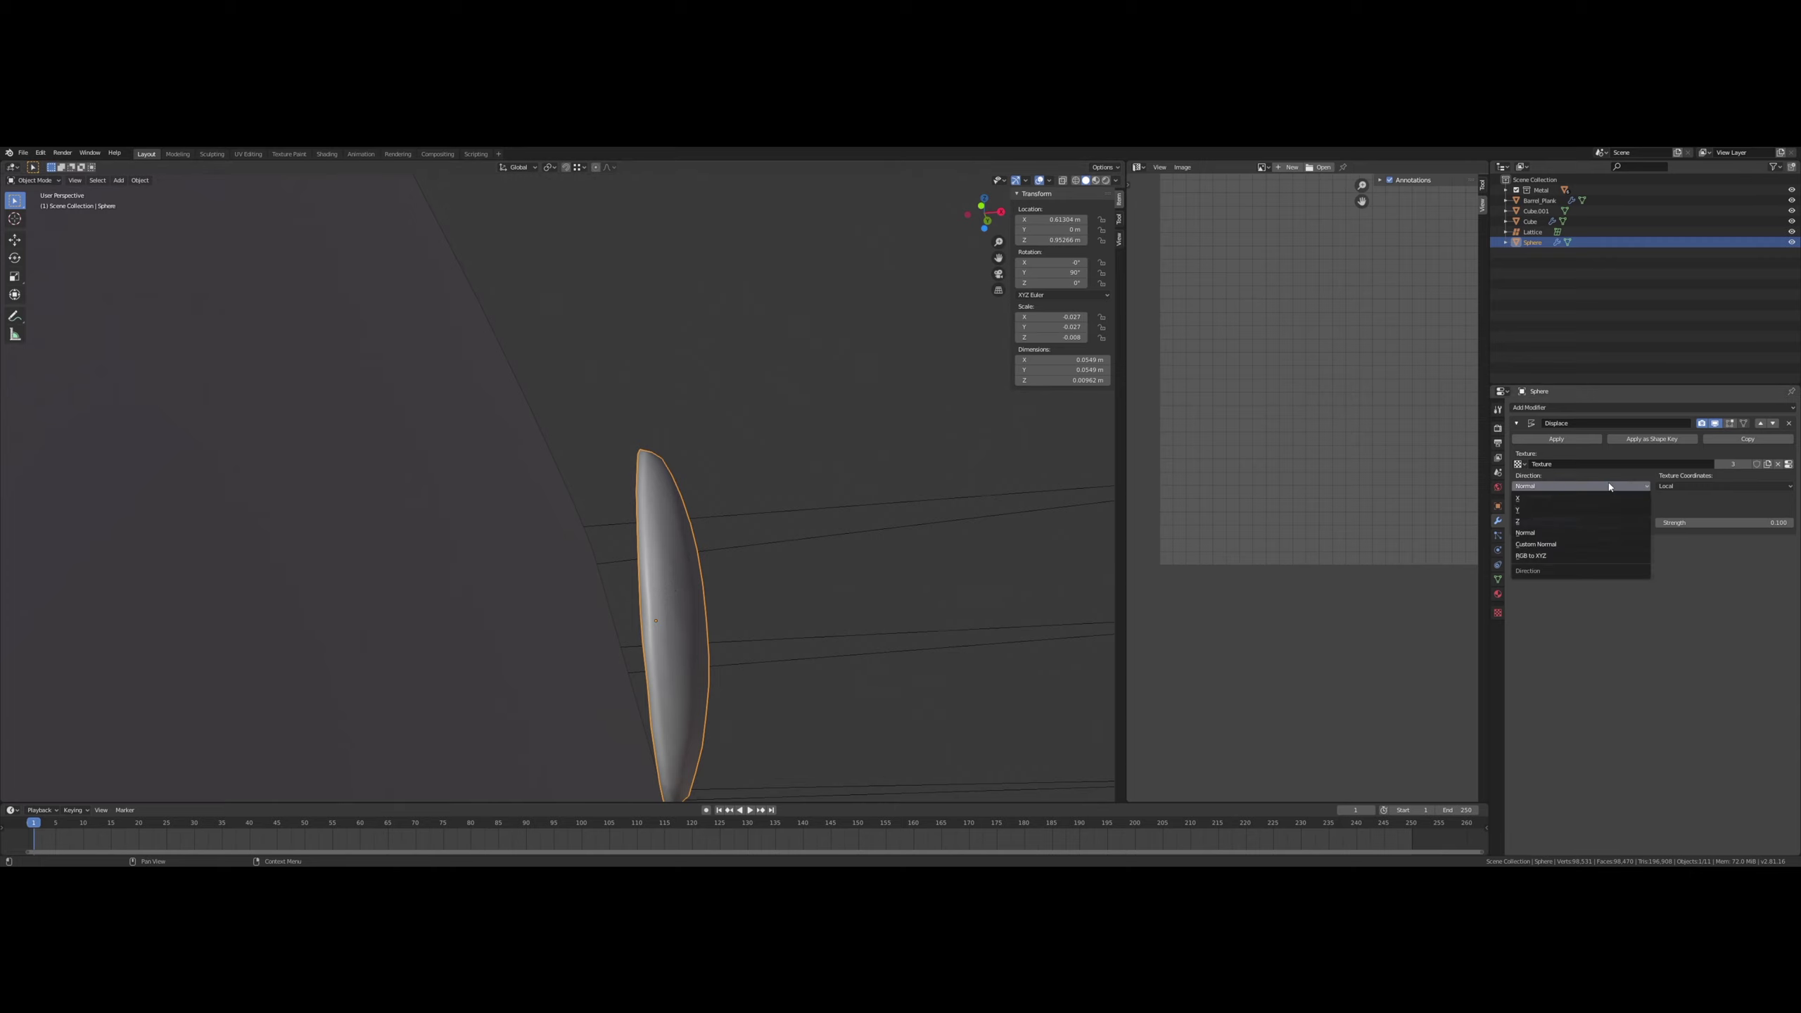
left_click(1577, 504)
middle_click_drag(792, 629, 683, 643)
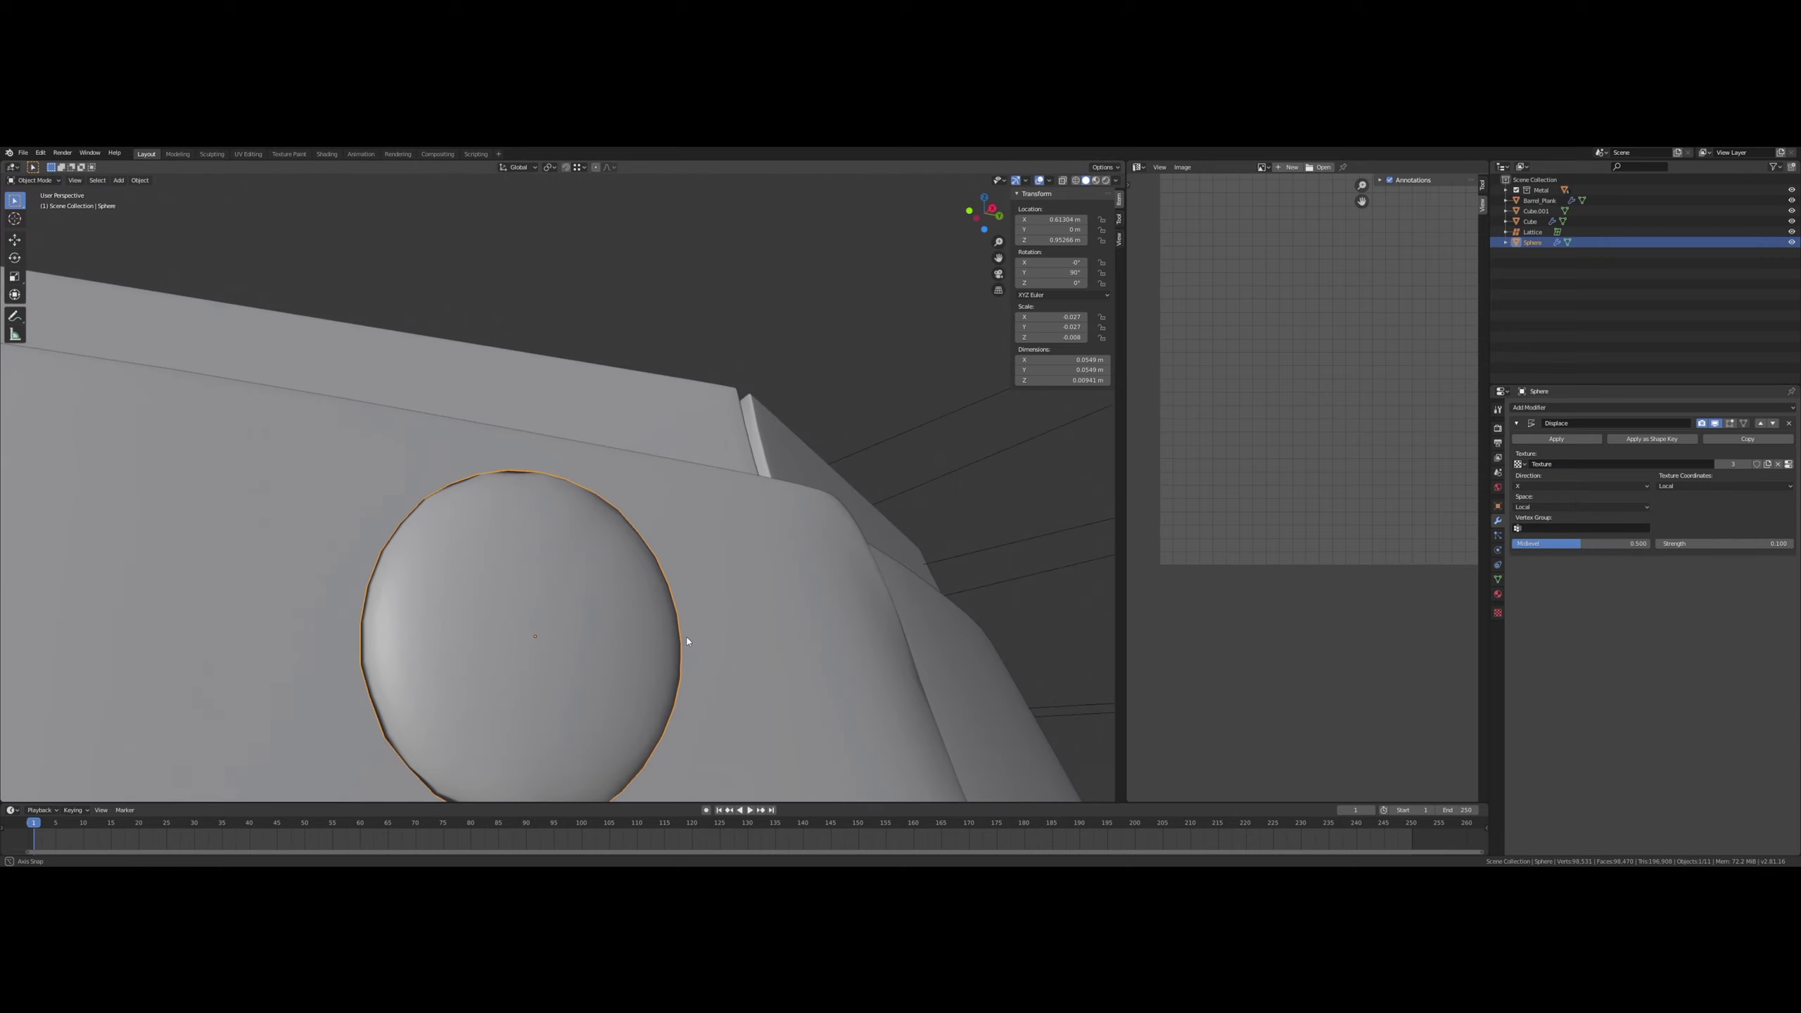
left_click(1608, 488)
left_click(1585, 514)
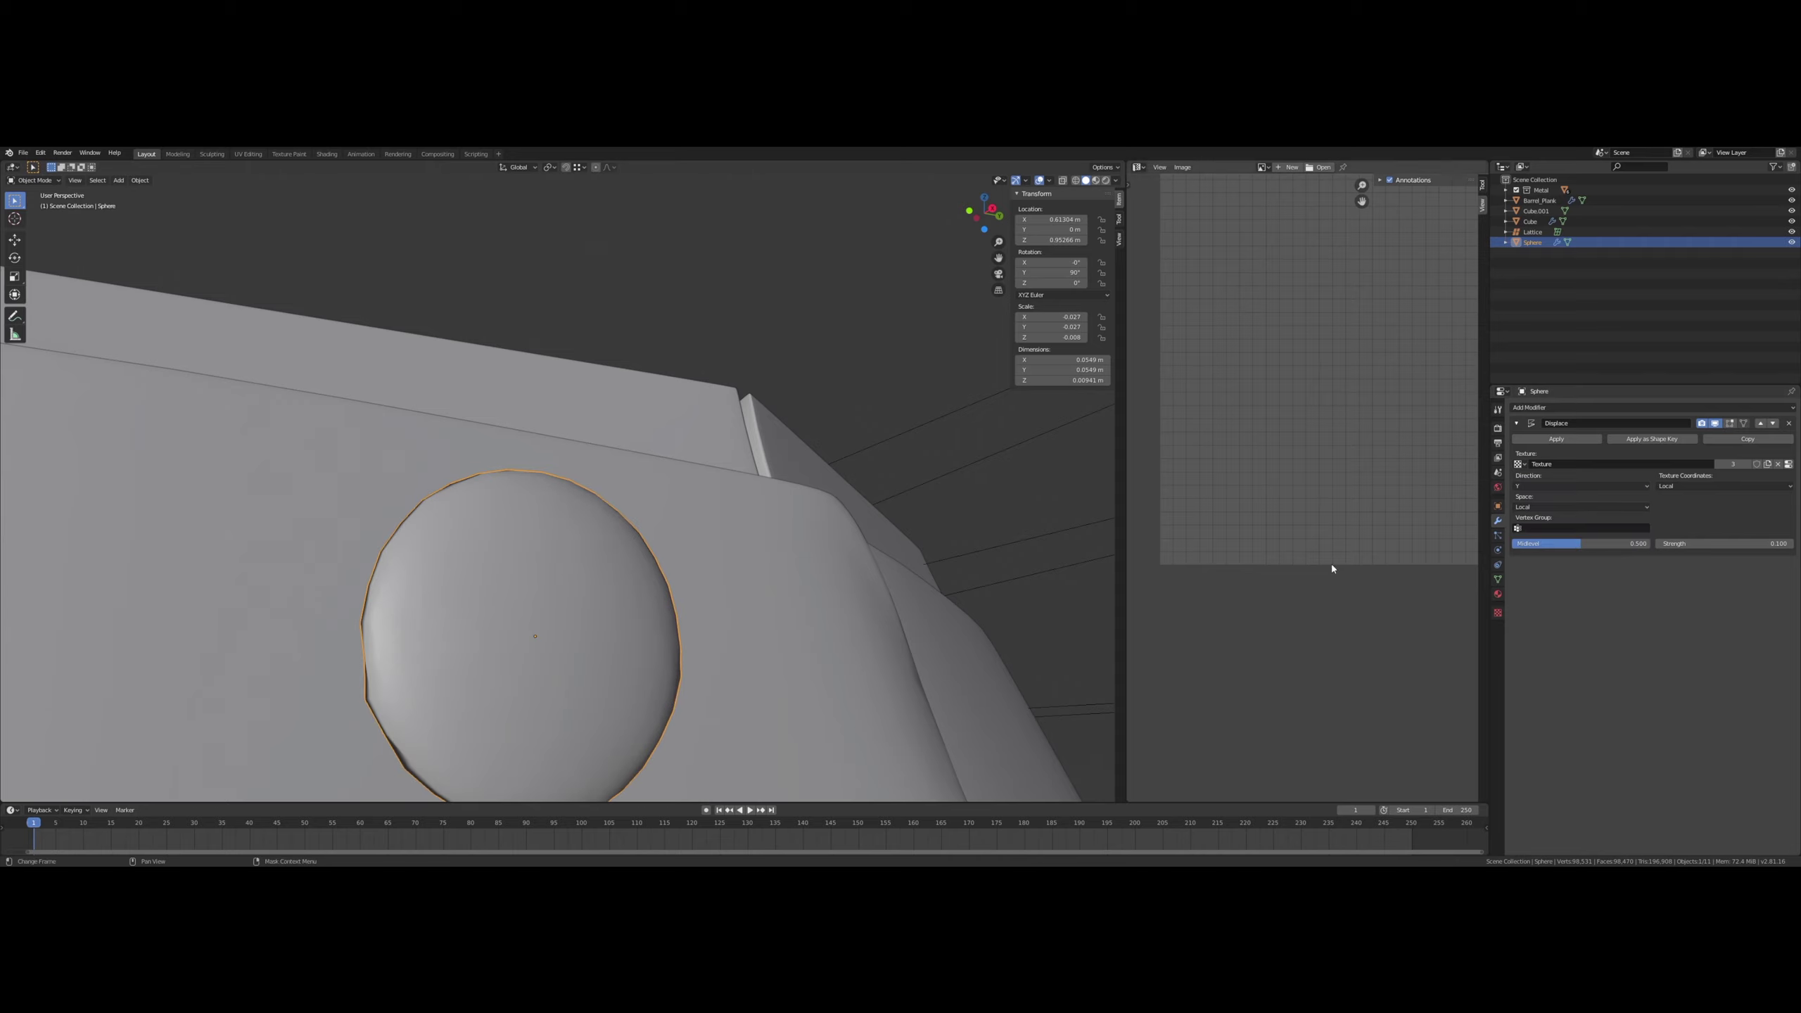
middle_click_drag(1014, 614, 815, 619)
left_click(1559, 487)
left_click(1541, 534)
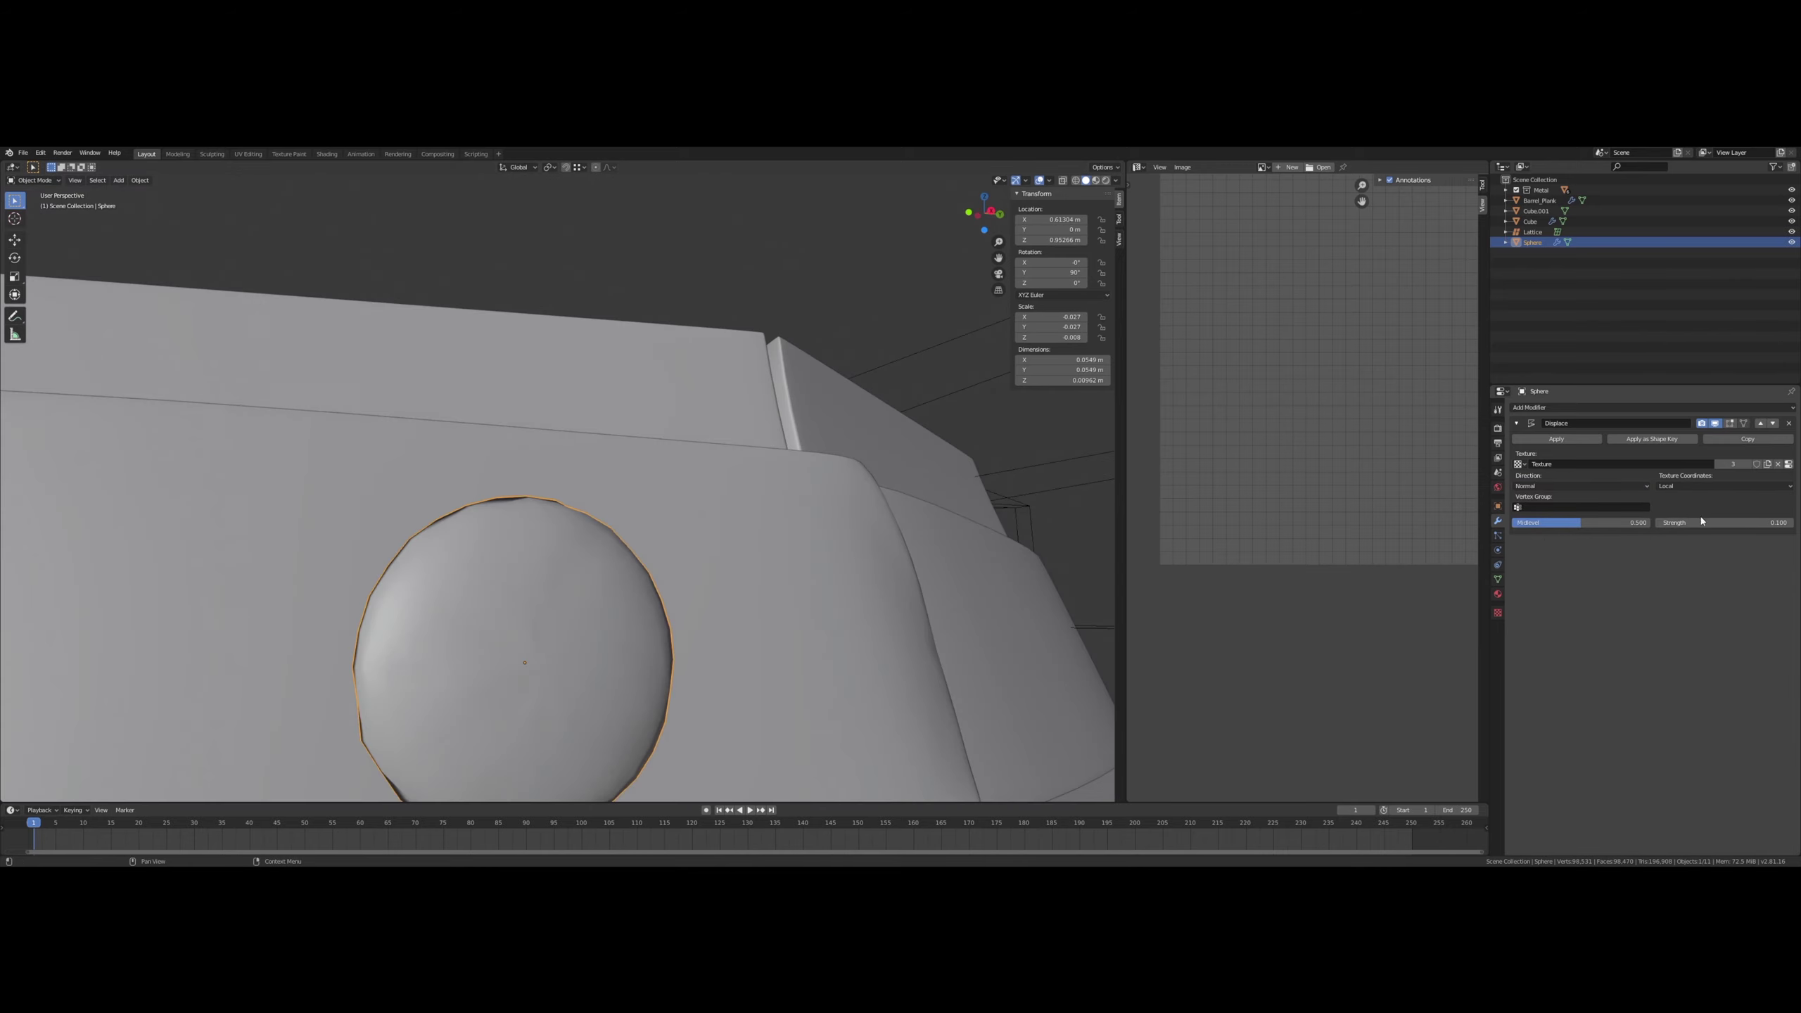
- Raise the Displace modifier's strength to make the rivet's surface more uneven and inspect its front face
left_click(1664, 523)
type("0.1")
key("Return")
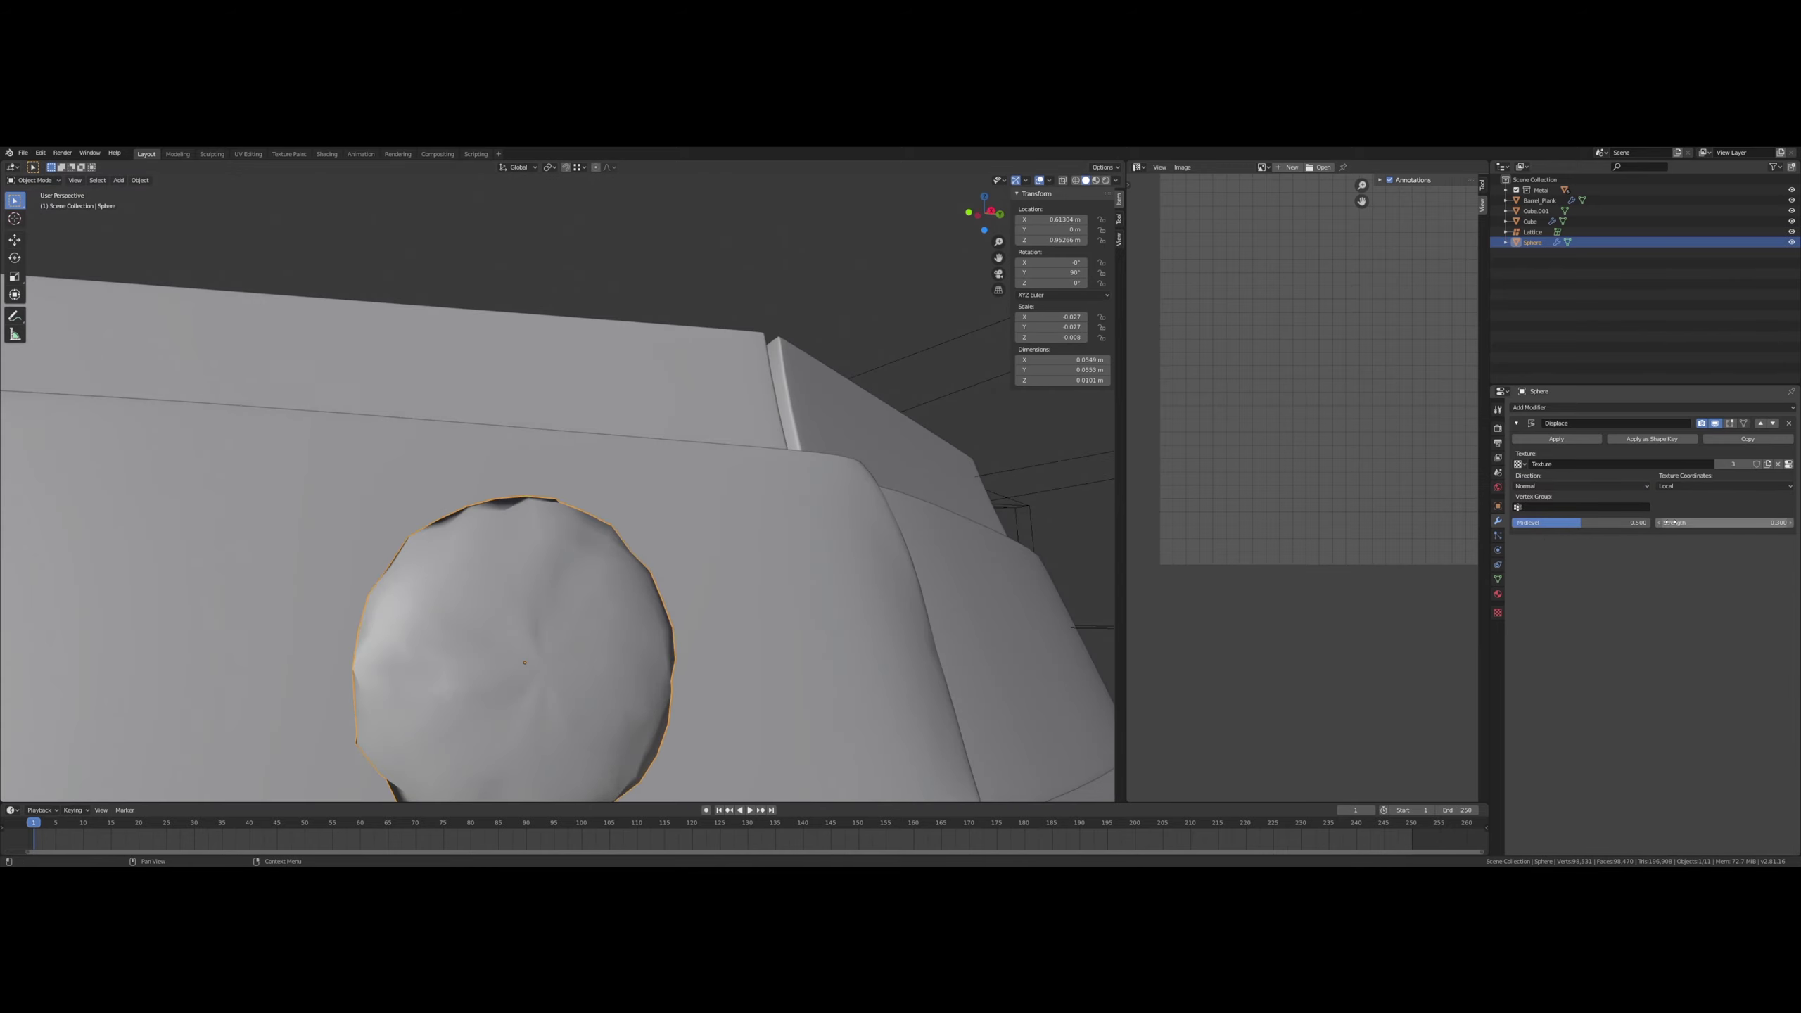
middle_click_drag(929, 687, 684, 503)
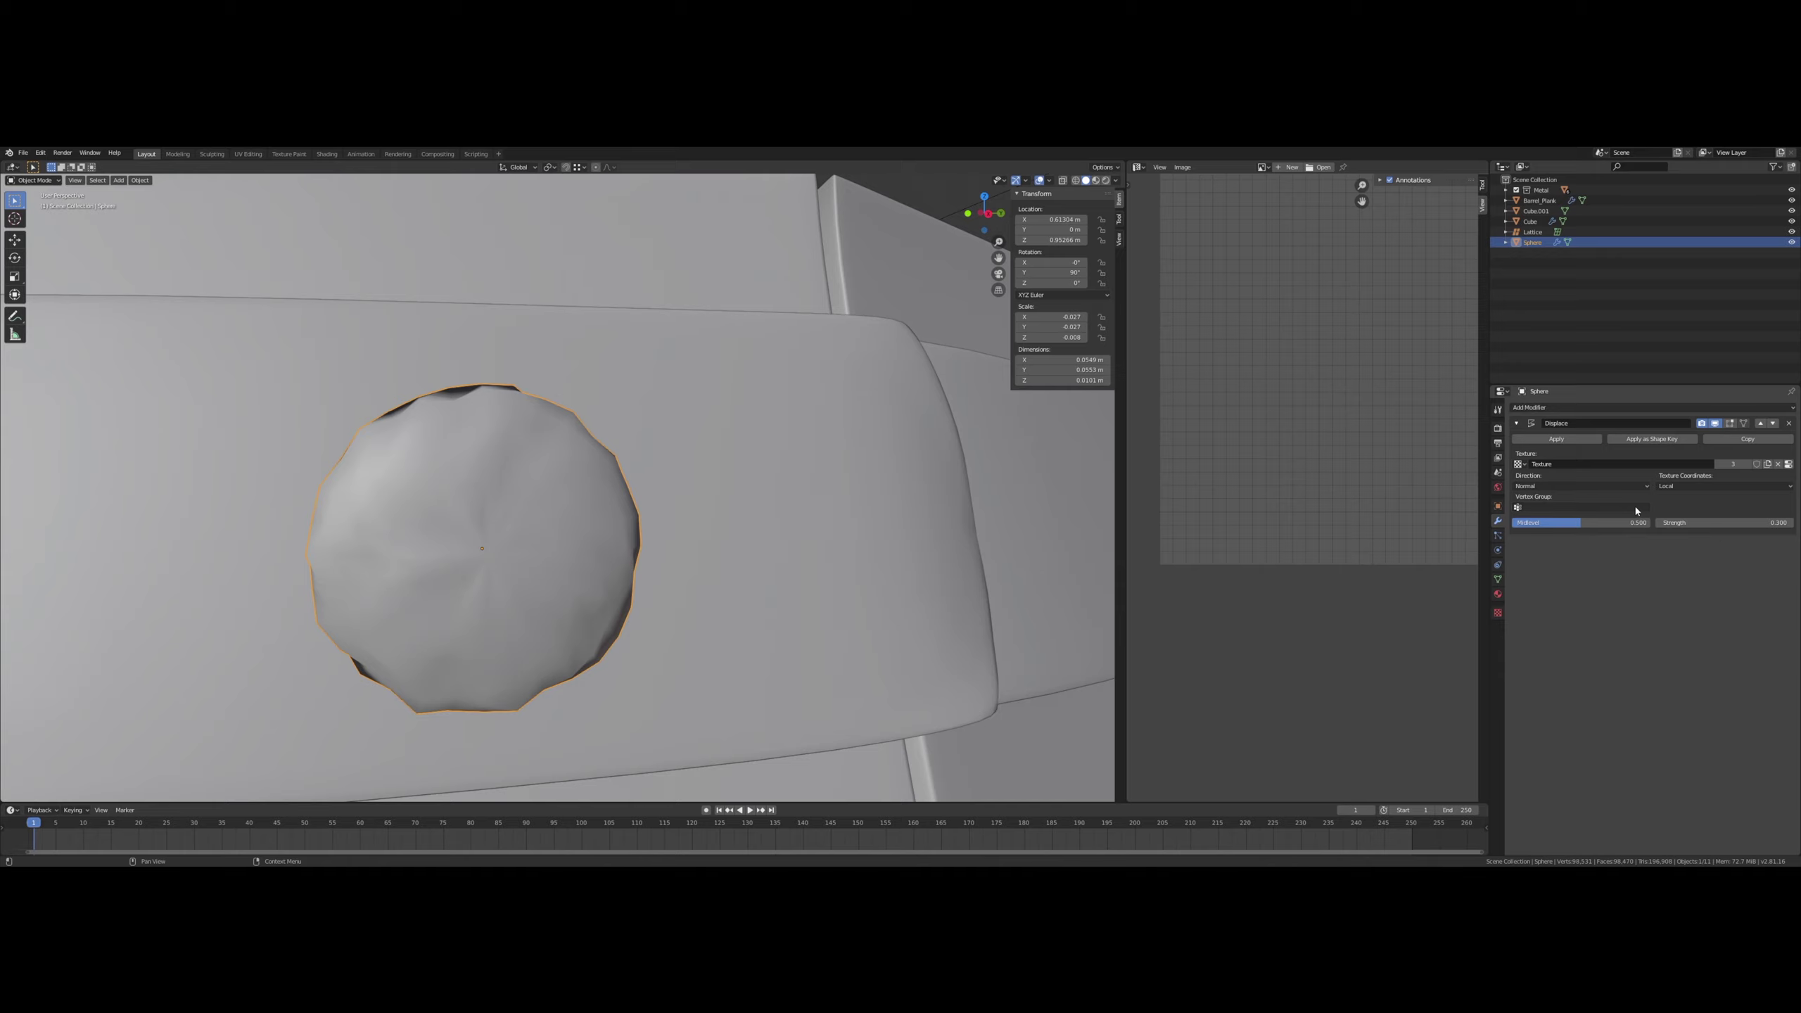
- Try the X direction on the rivet's Displace modifier, switch it to Y, and check the shape against the band
left_click(1606, 486)
left_click(1586, 499)
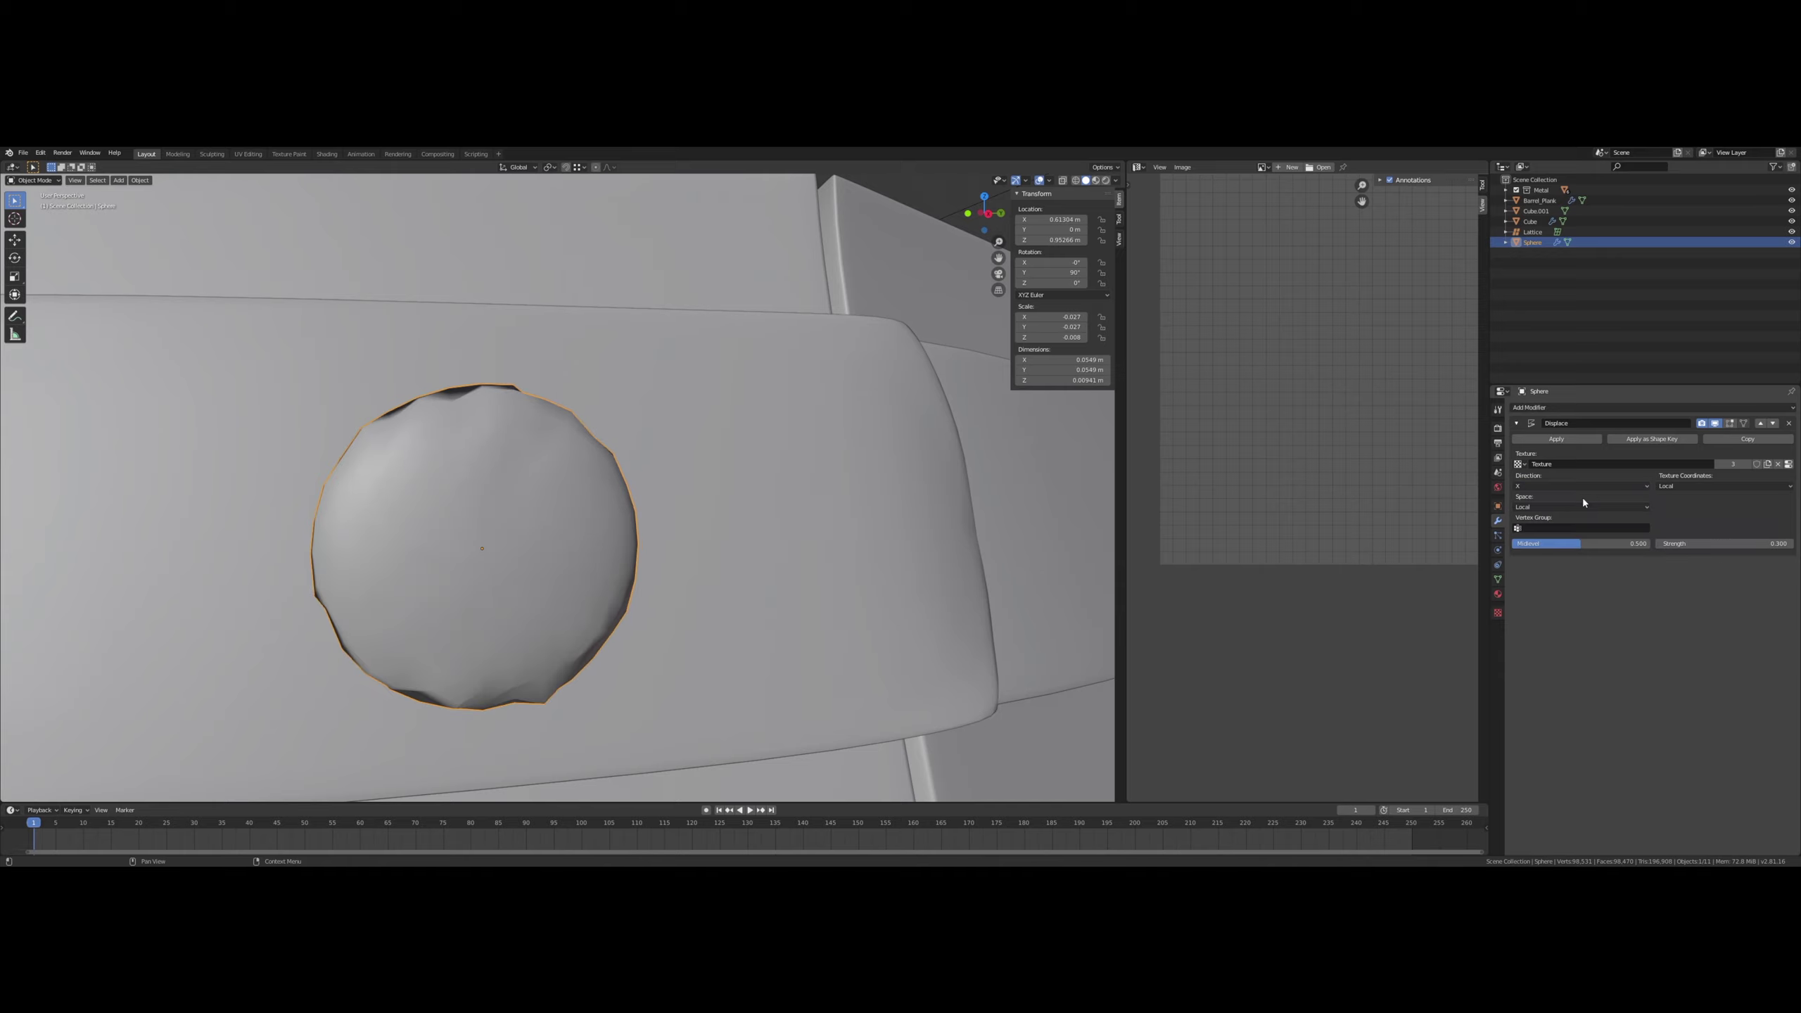
left_click(1581, 488)
left_click(1576, 509)
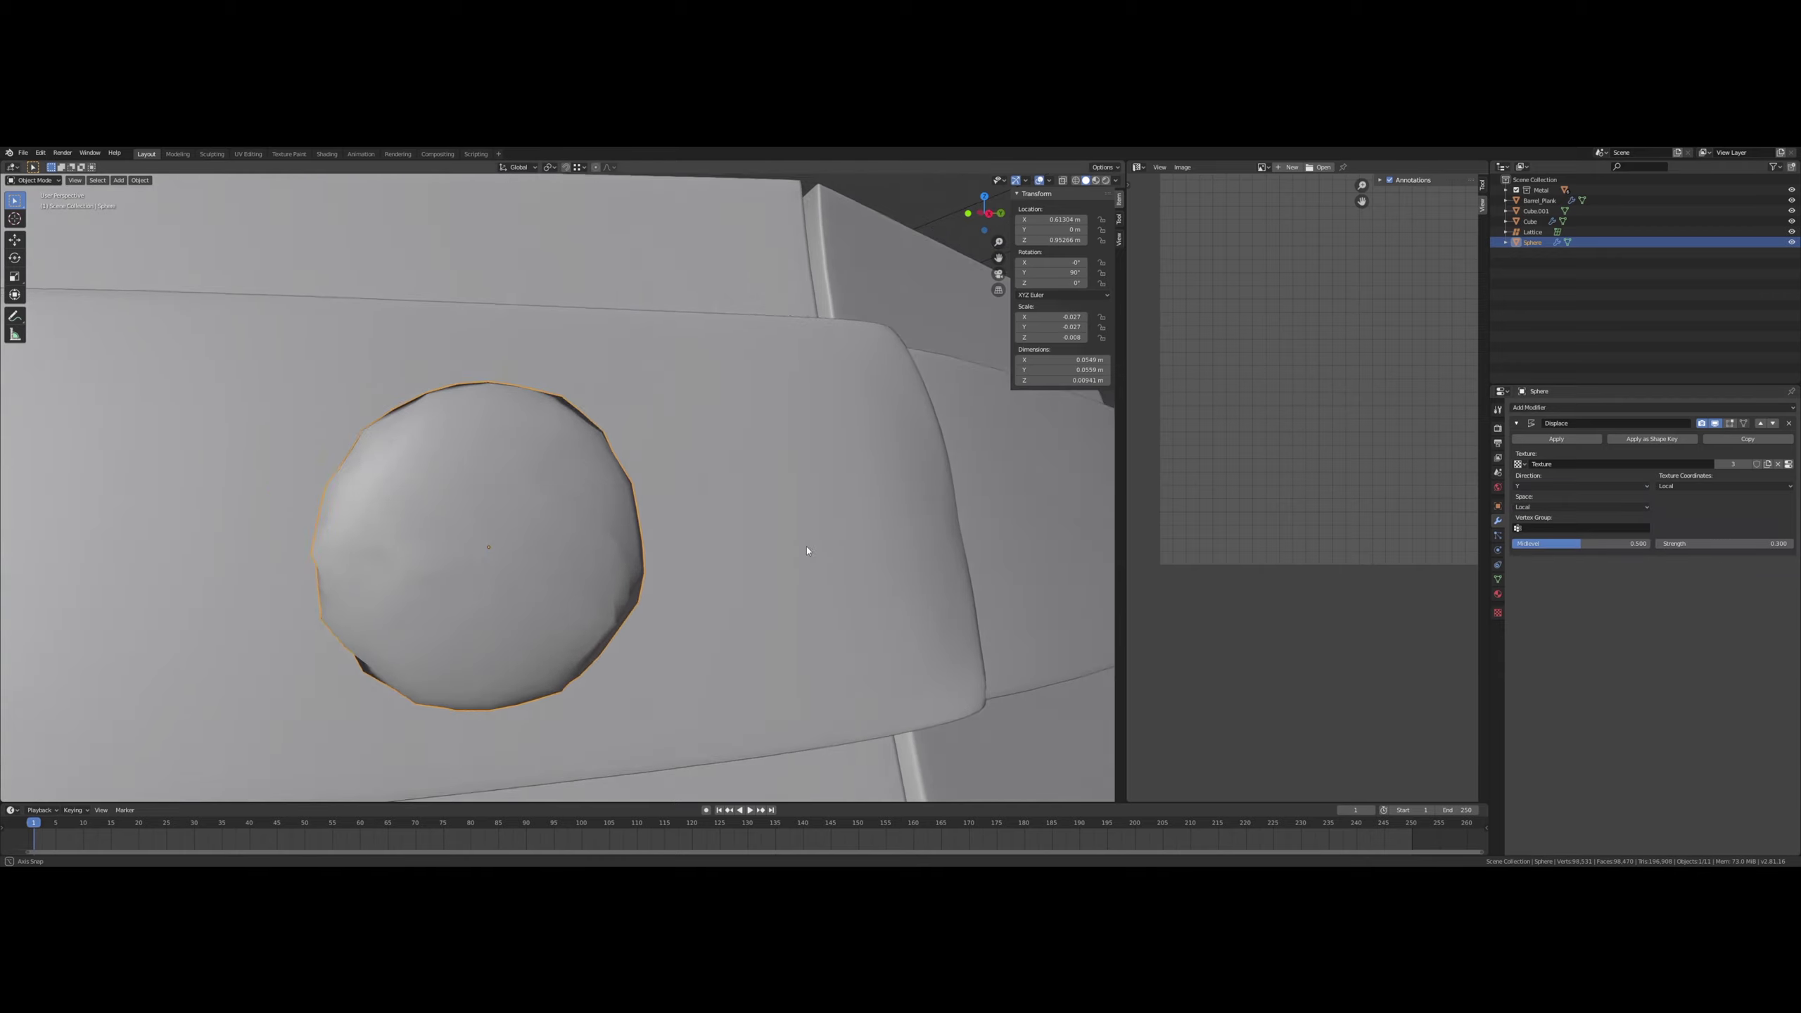
mouse_move(808, 552)
middle_mouse_down()
mouse_move(901, 539)
mouse_move(784, 546)
middle_mouse_up()
scroll(784, 546, "down", 2)
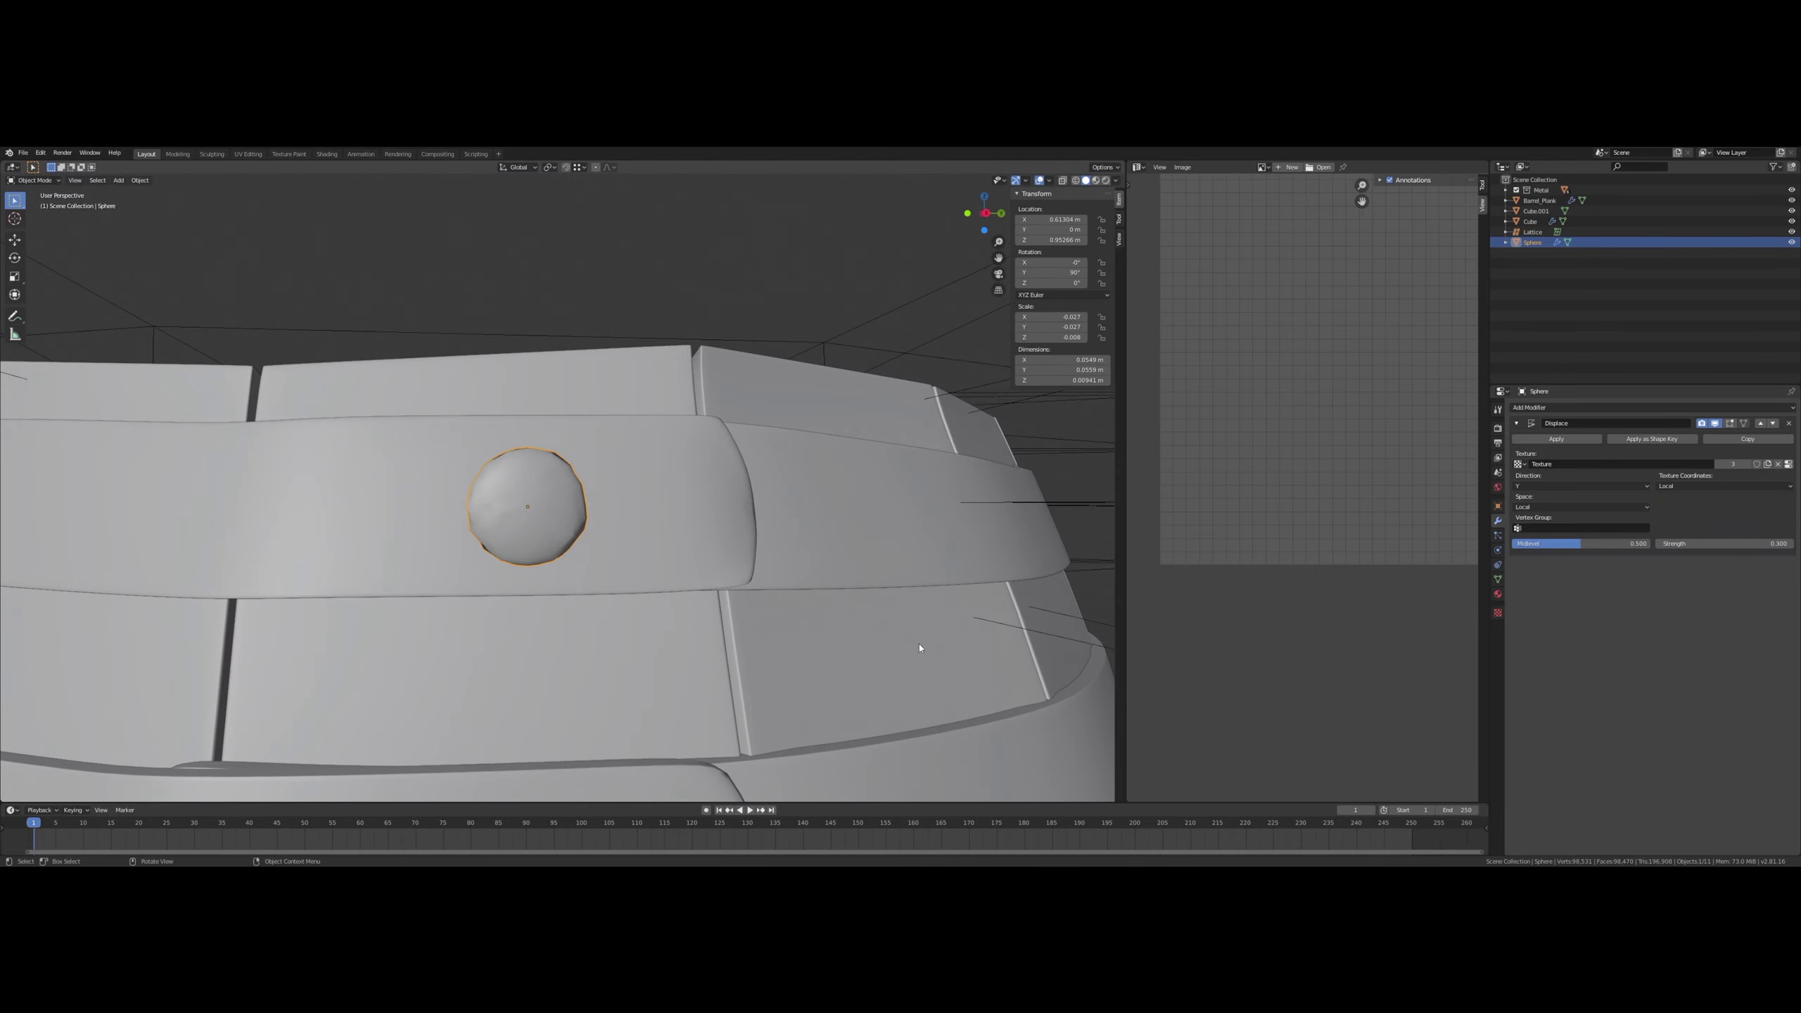
- Reselect the rivet and reduce its Displace strength for a smoother face
left_click(916, 648)
left_click(551, 503)
scroll(550, 508, "up", 5)
middle_click_drag(549, 512, 612, 507)
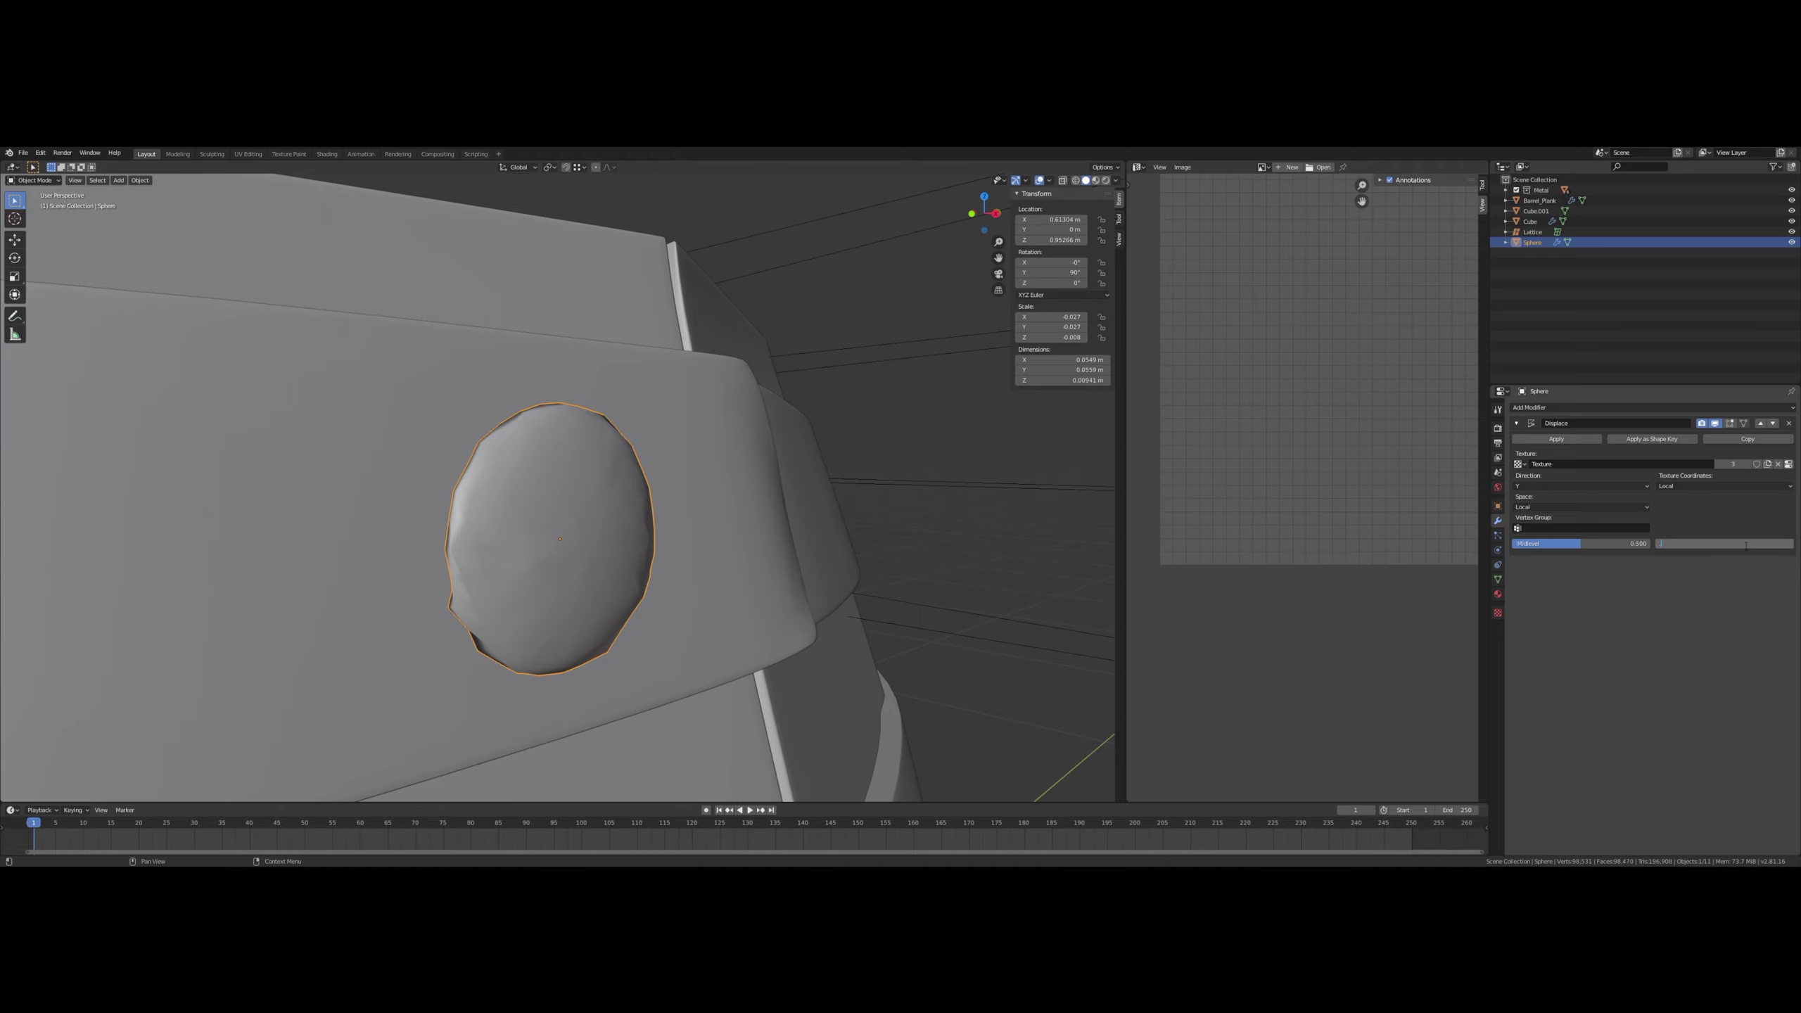
middle_click_drag(580, 436, 638, 426)
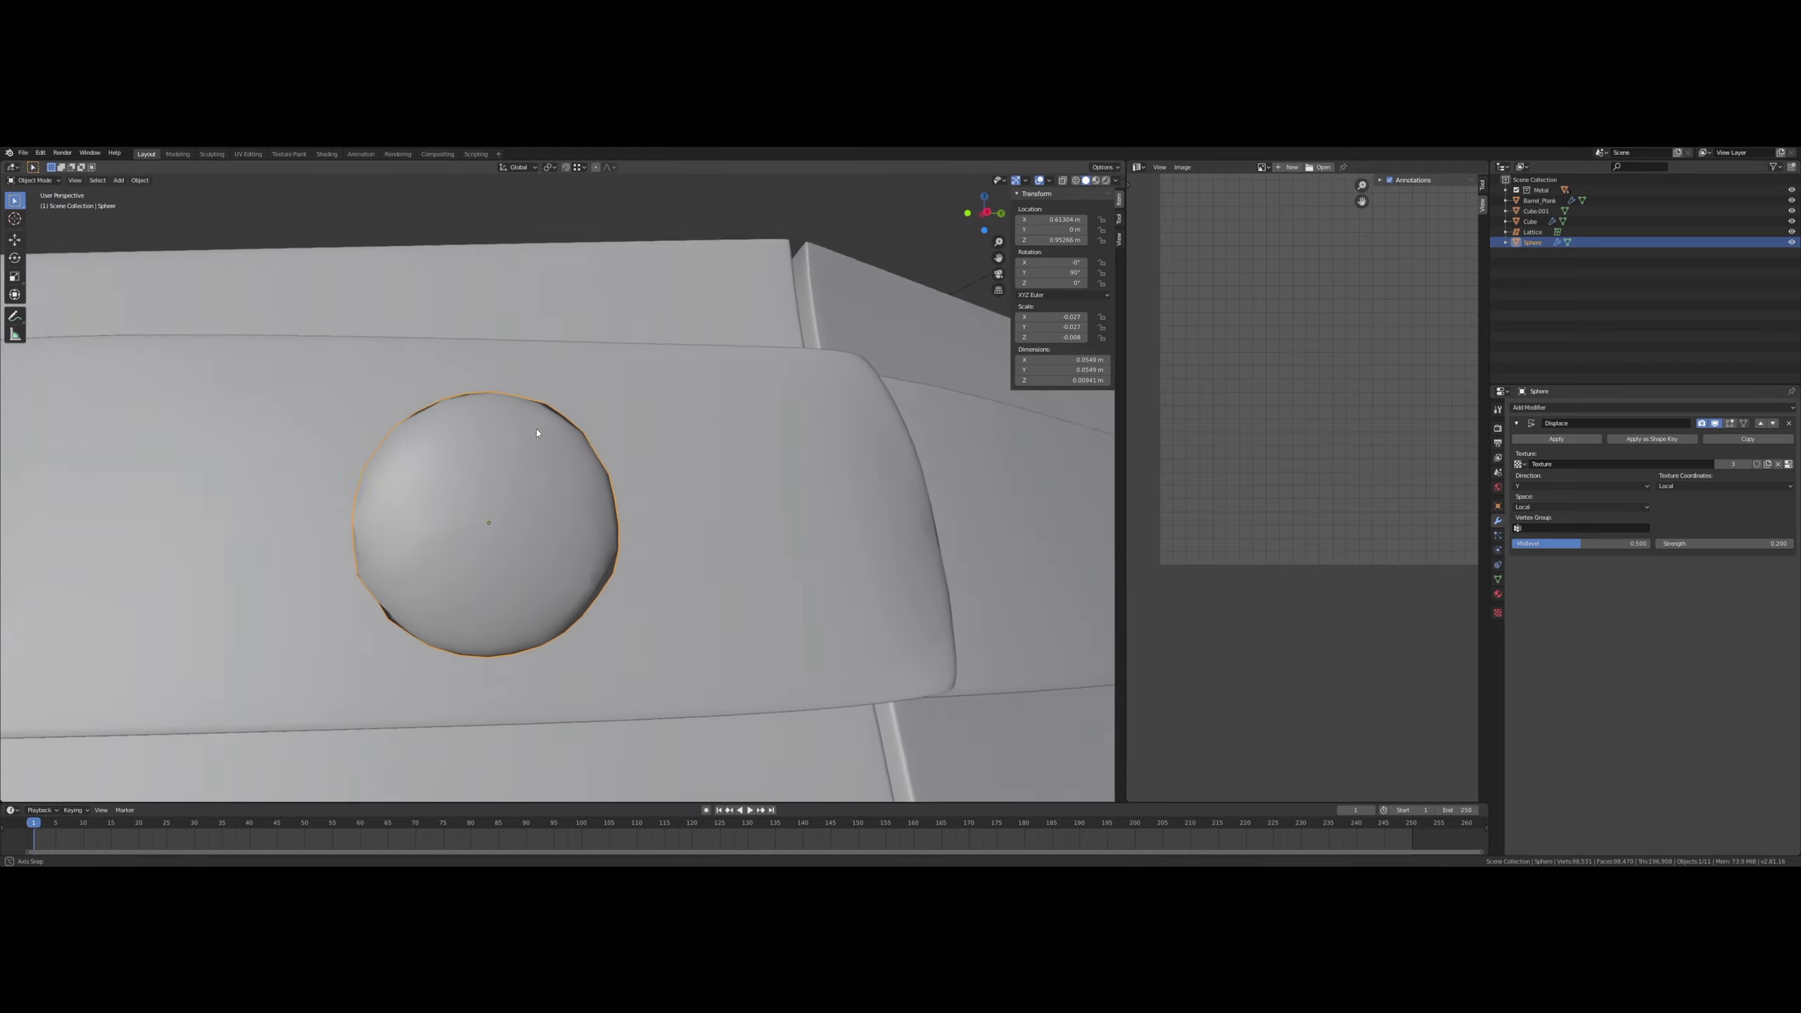
- Duplicate the rivet's Displace modifier and change the displacement direction of the copy
left_click(1748, 439)
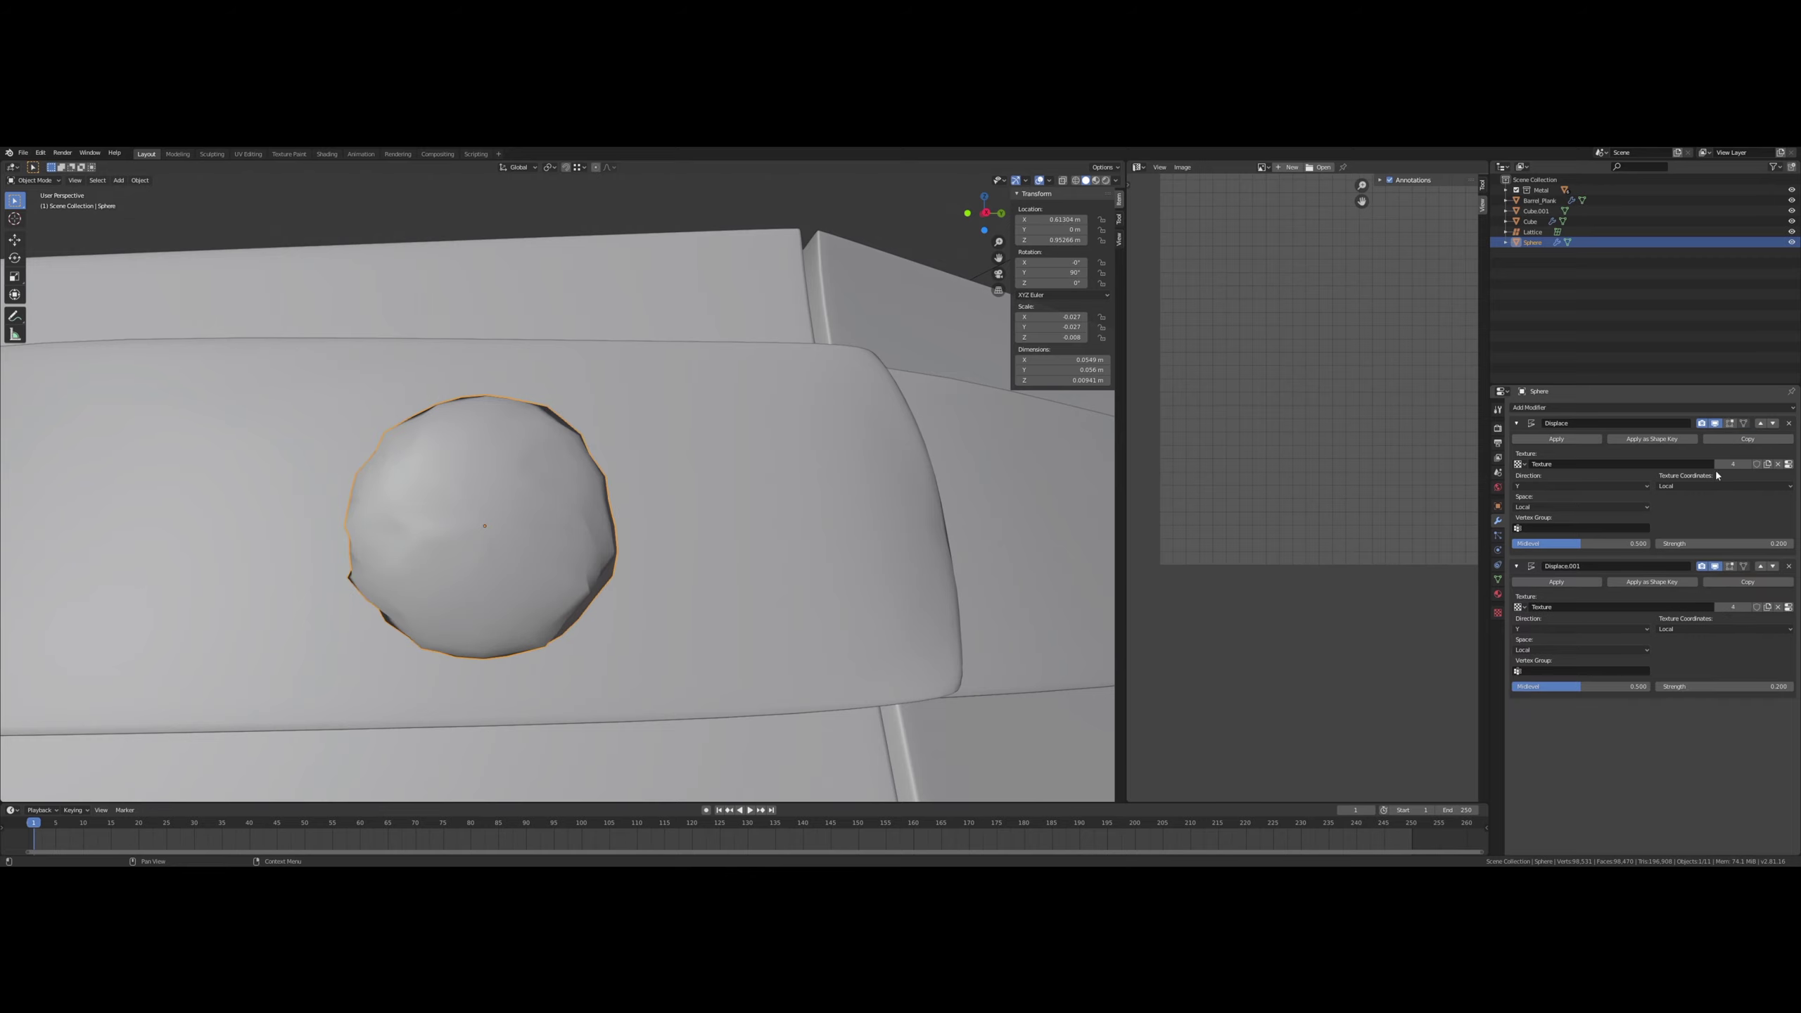
left_click(1638, 632)
left_click(1560, 627)
middle_click_drag(752, 610, 729, 572)
- Edit the rivet's mesh with proportional editing at a small radius and shift two vertices on its front face
key("Tab")
left_click(528, 537)
middle_click_drag(529, 537, 571, 238)
left_click(453, 540)
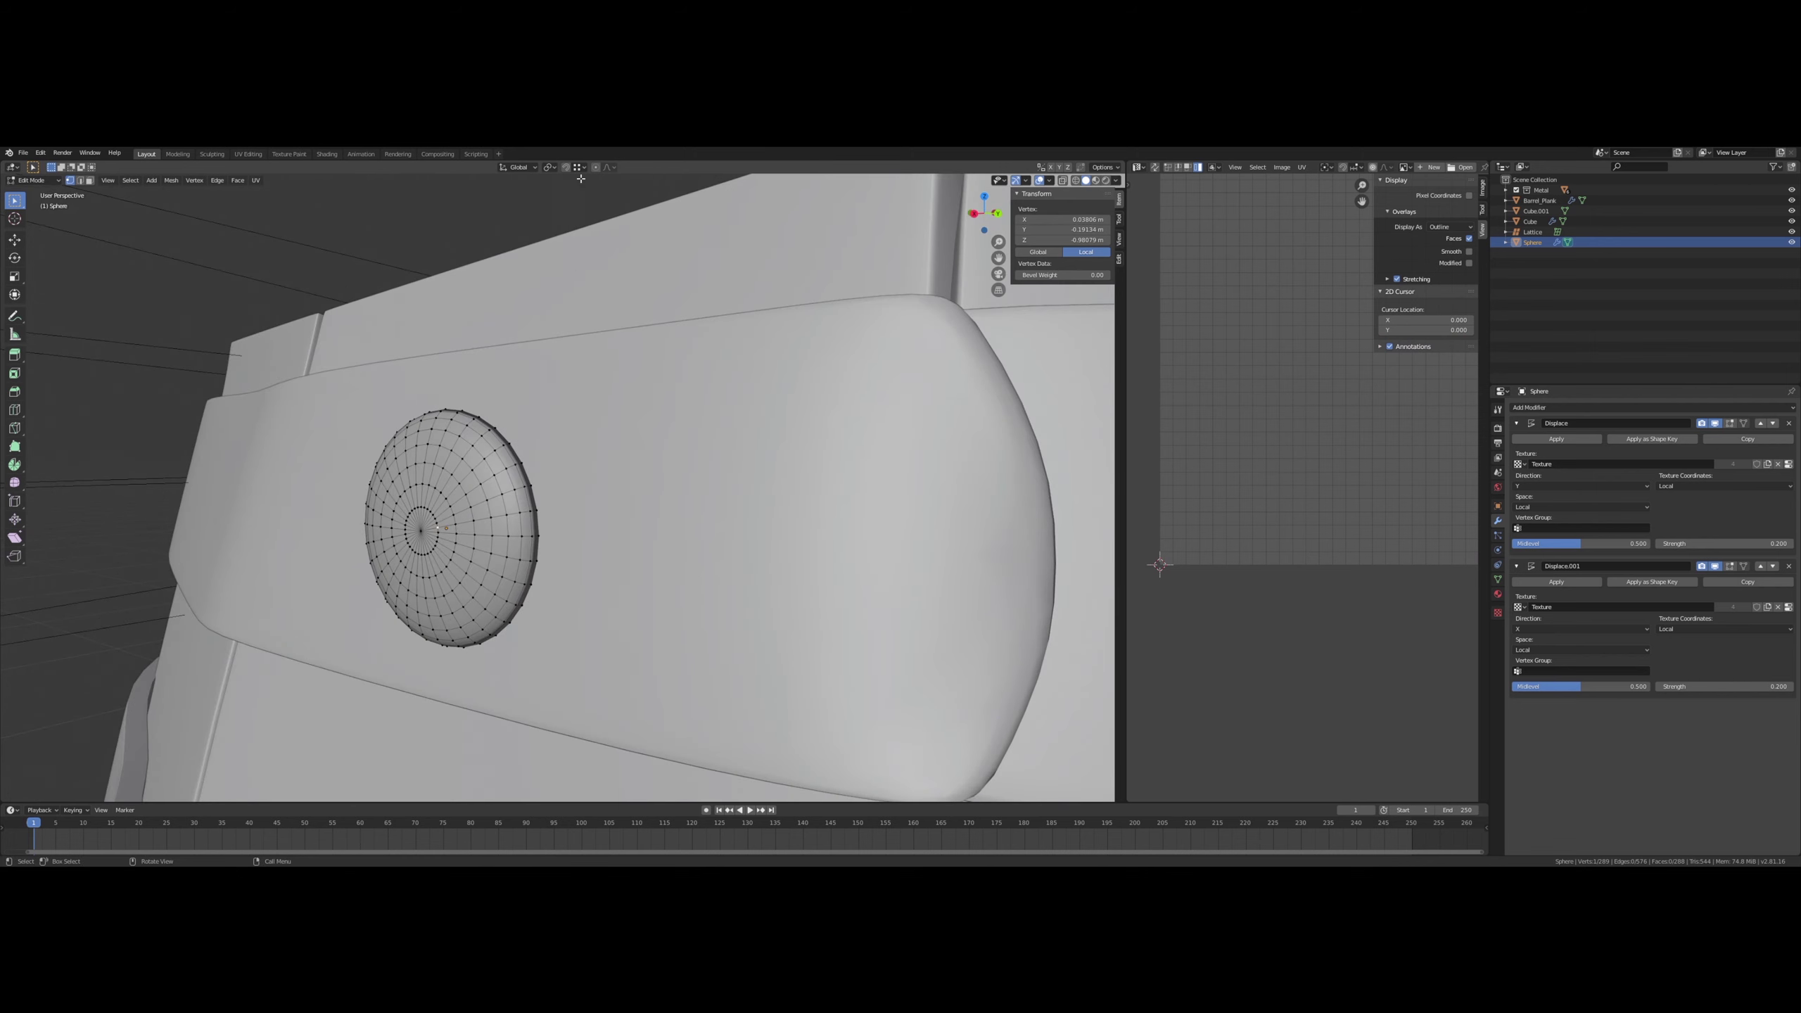
key("g")
scroll(534, 464, "up", 12)
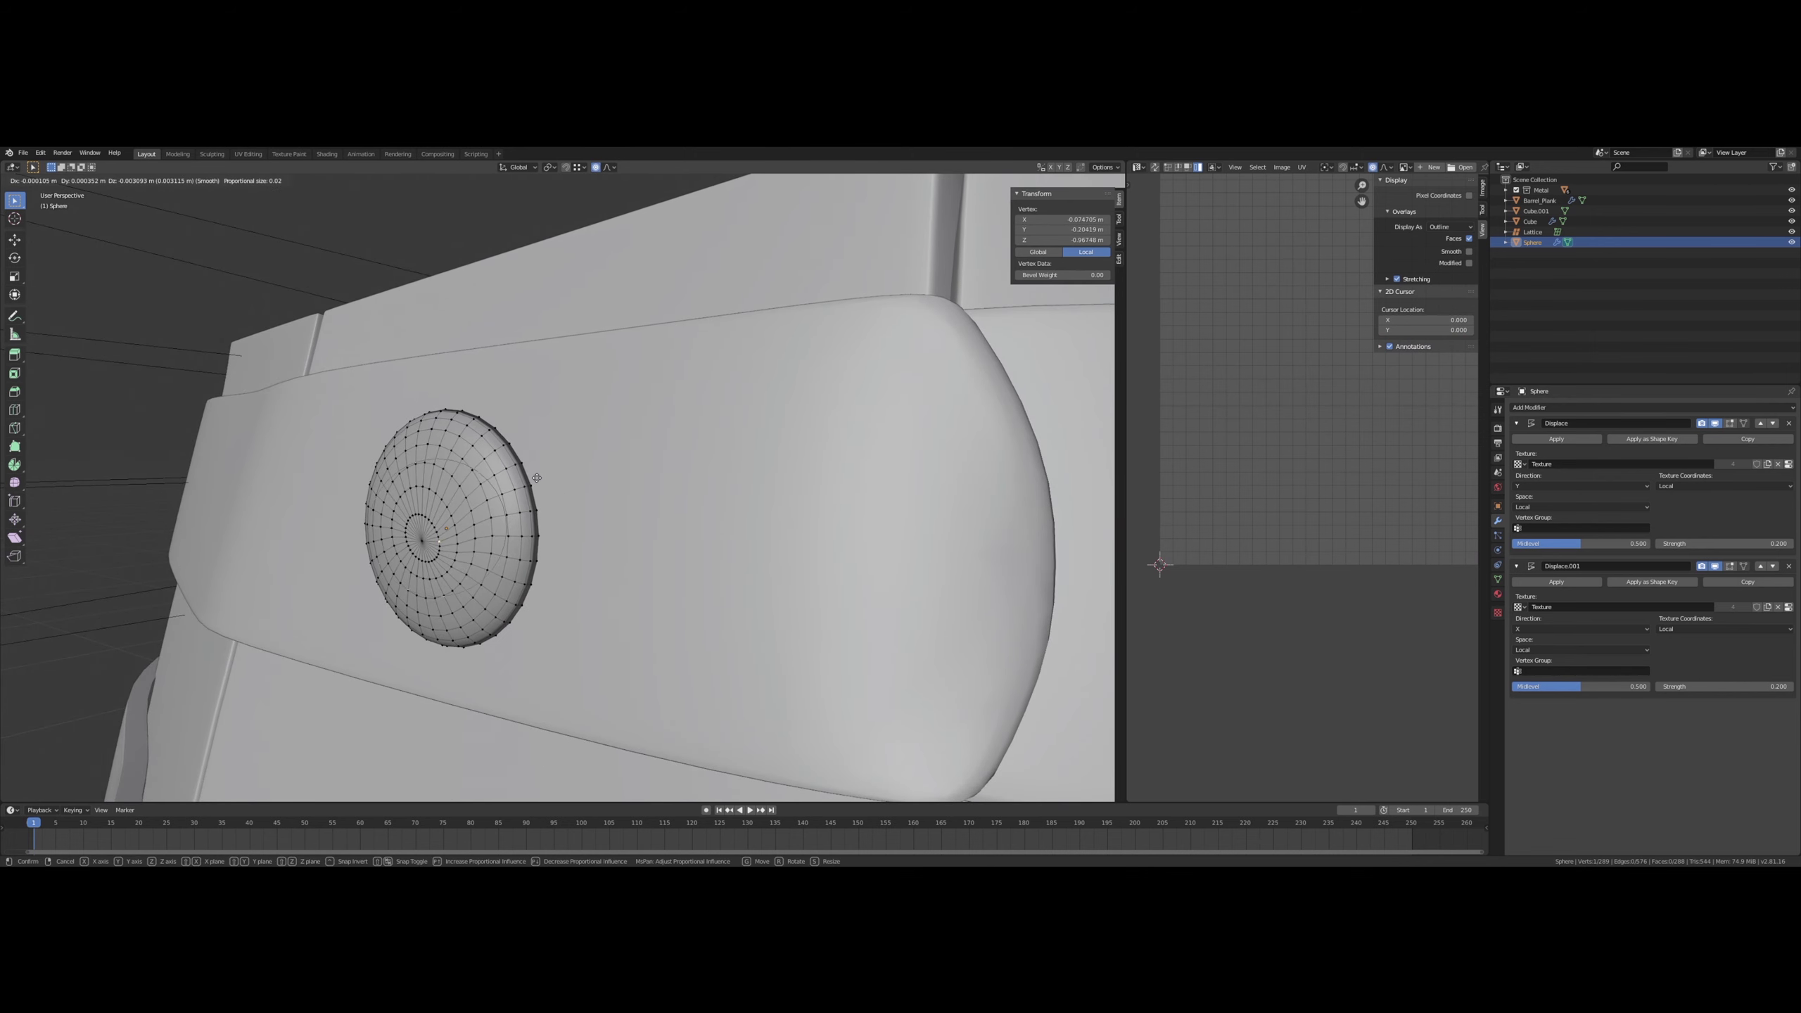
left_click(545, 466)
middle_click_drag(545, 466, 560, 500)
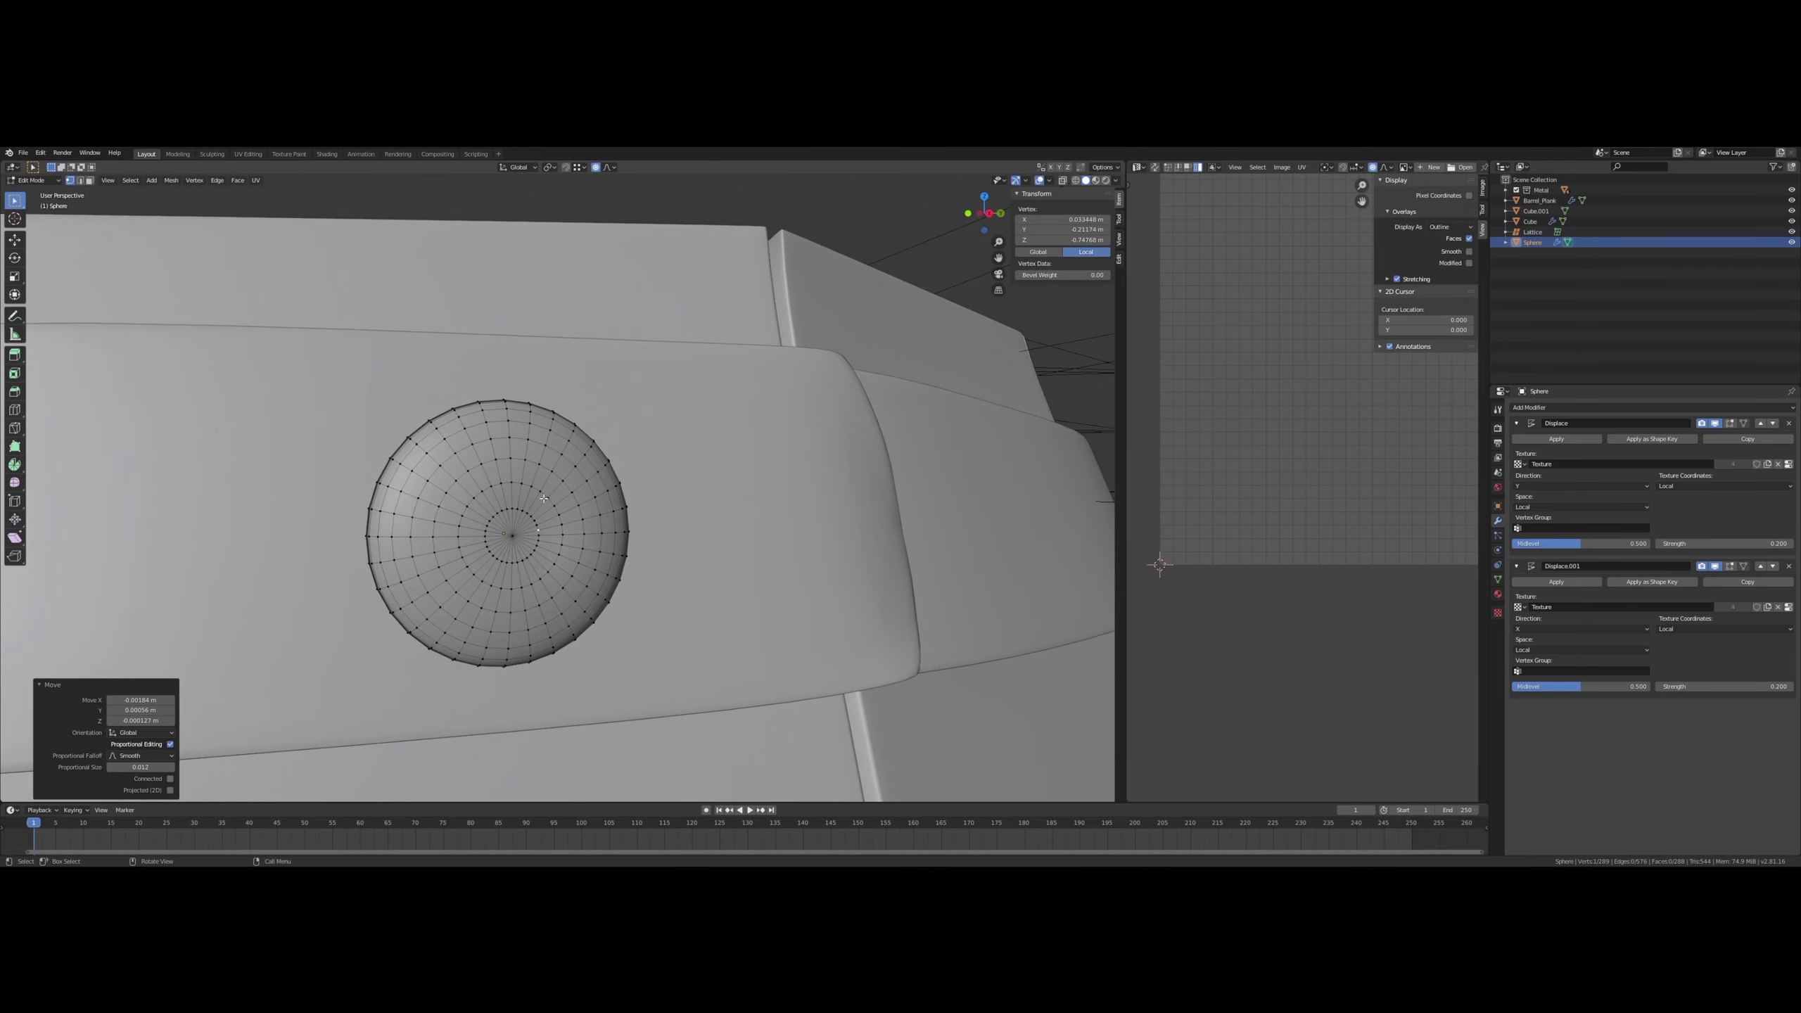
left_click(518, 469)
key("g")
left_click(562, 505)
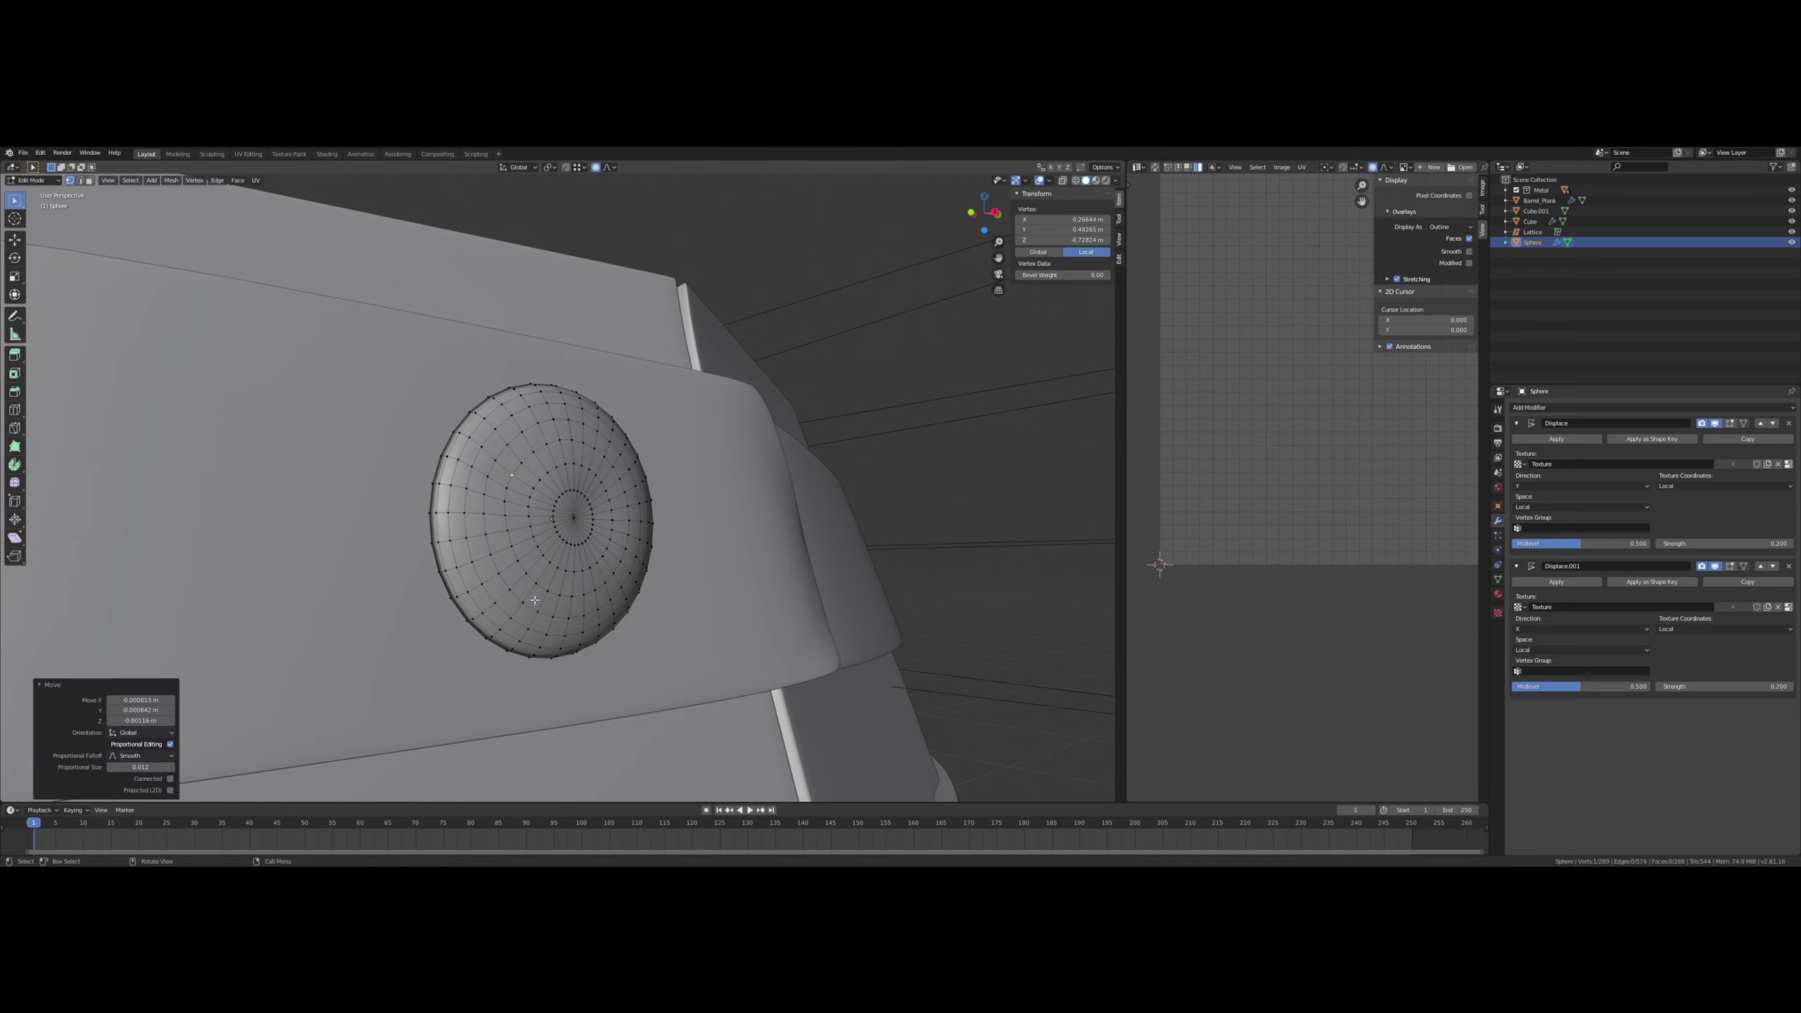
- Nudge vertices below, beside and above the centre of the rivet's front face to make it uneven
left_click(542, 603)
key("g")
left_click(523, 563)
key("g")
left_click(521, 547)
left_click(557, 530)
key("g")
left_click(553, 533)
left_click(588, 427)
key("g")
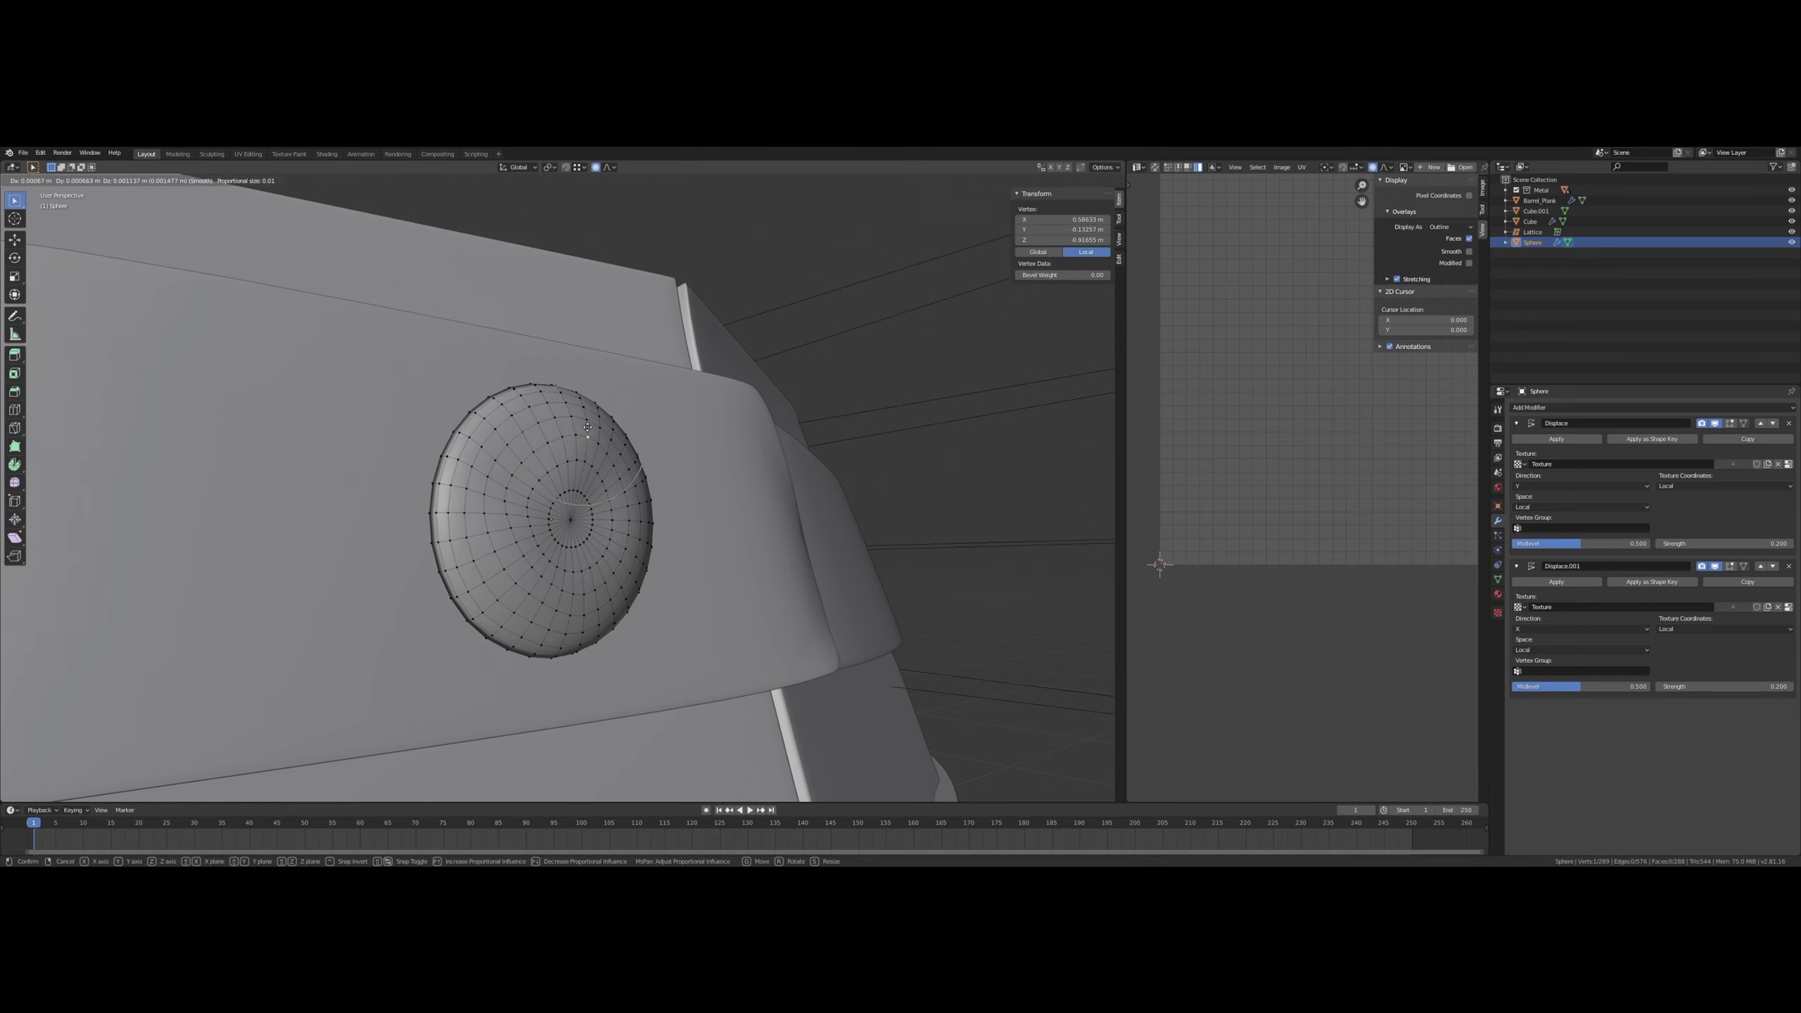
left_click(588, 427)
- Push face vertices in and out from a side view to dent the rivet, and return to Object Mode
left_click(582, 430)
middle_click_drag(582, 430, 726, 501)
left_click(675, 566)
key("g")
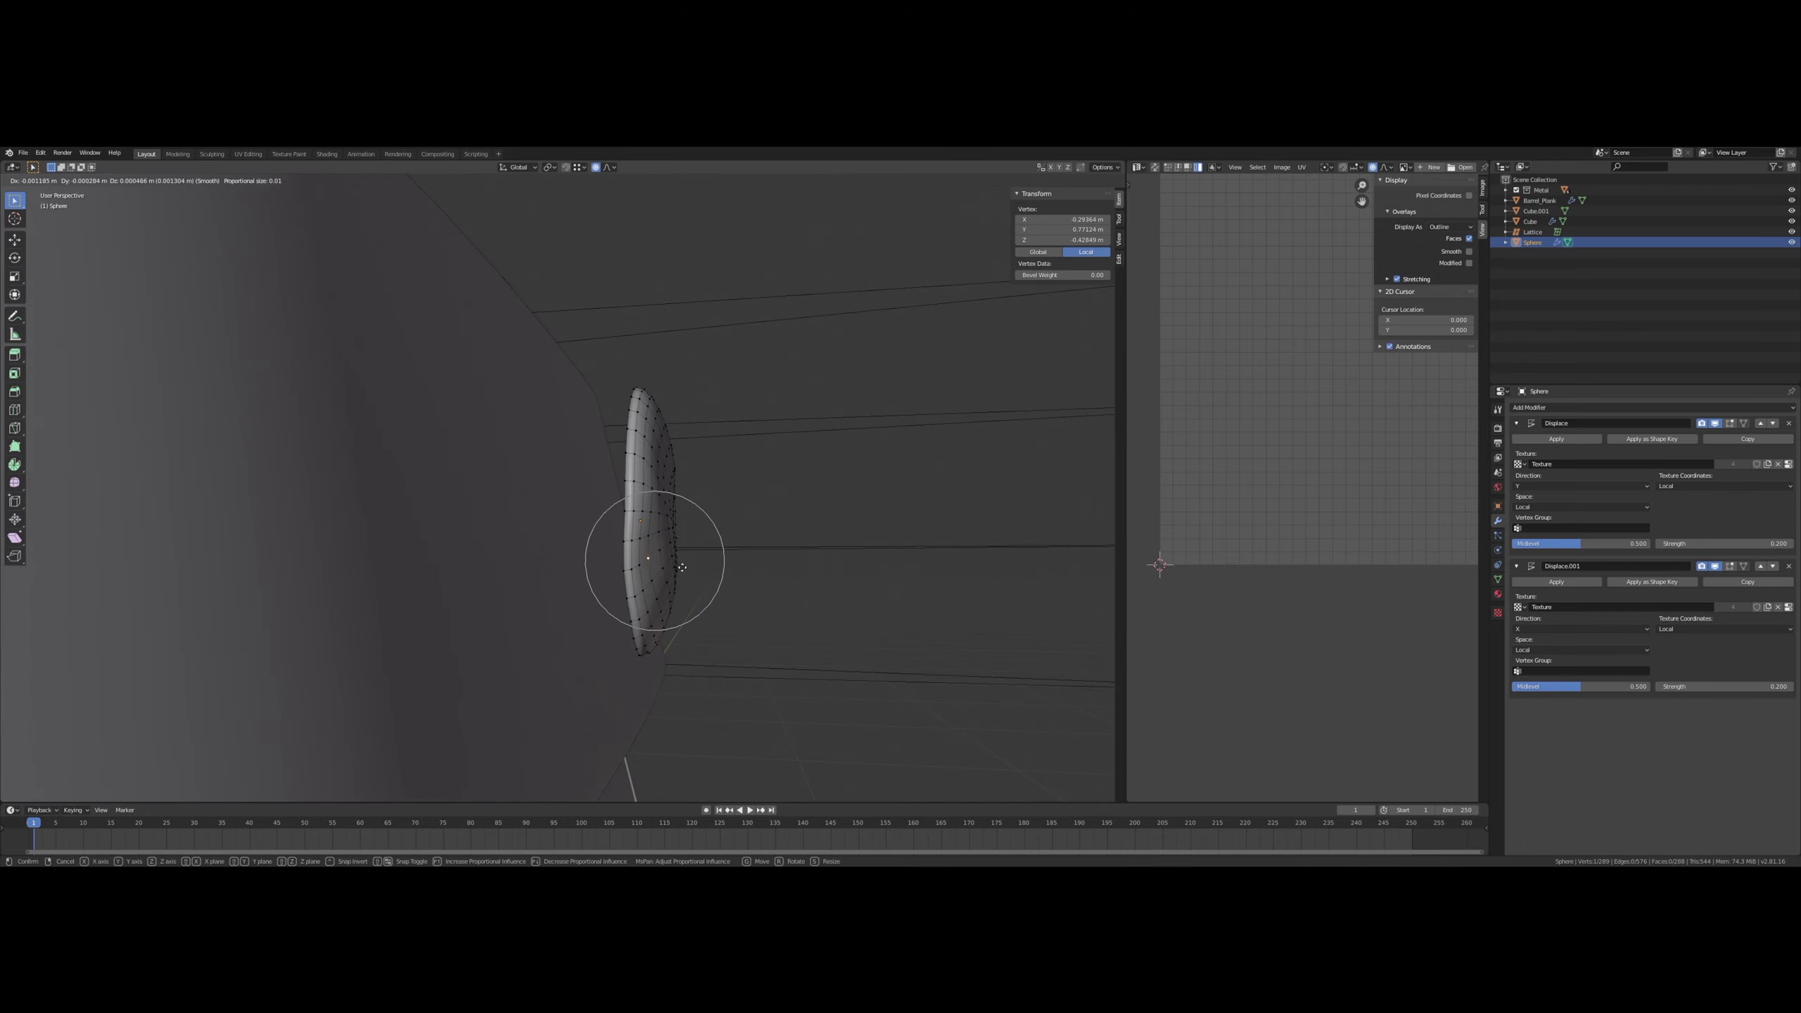
left_click(672, 567)
key("g")
left_click(674, 571)
middle_click_drag(673, 571, 545, 603)
left_click(616, 445)
key("g")
left_click(784, 478)
key("Tab")
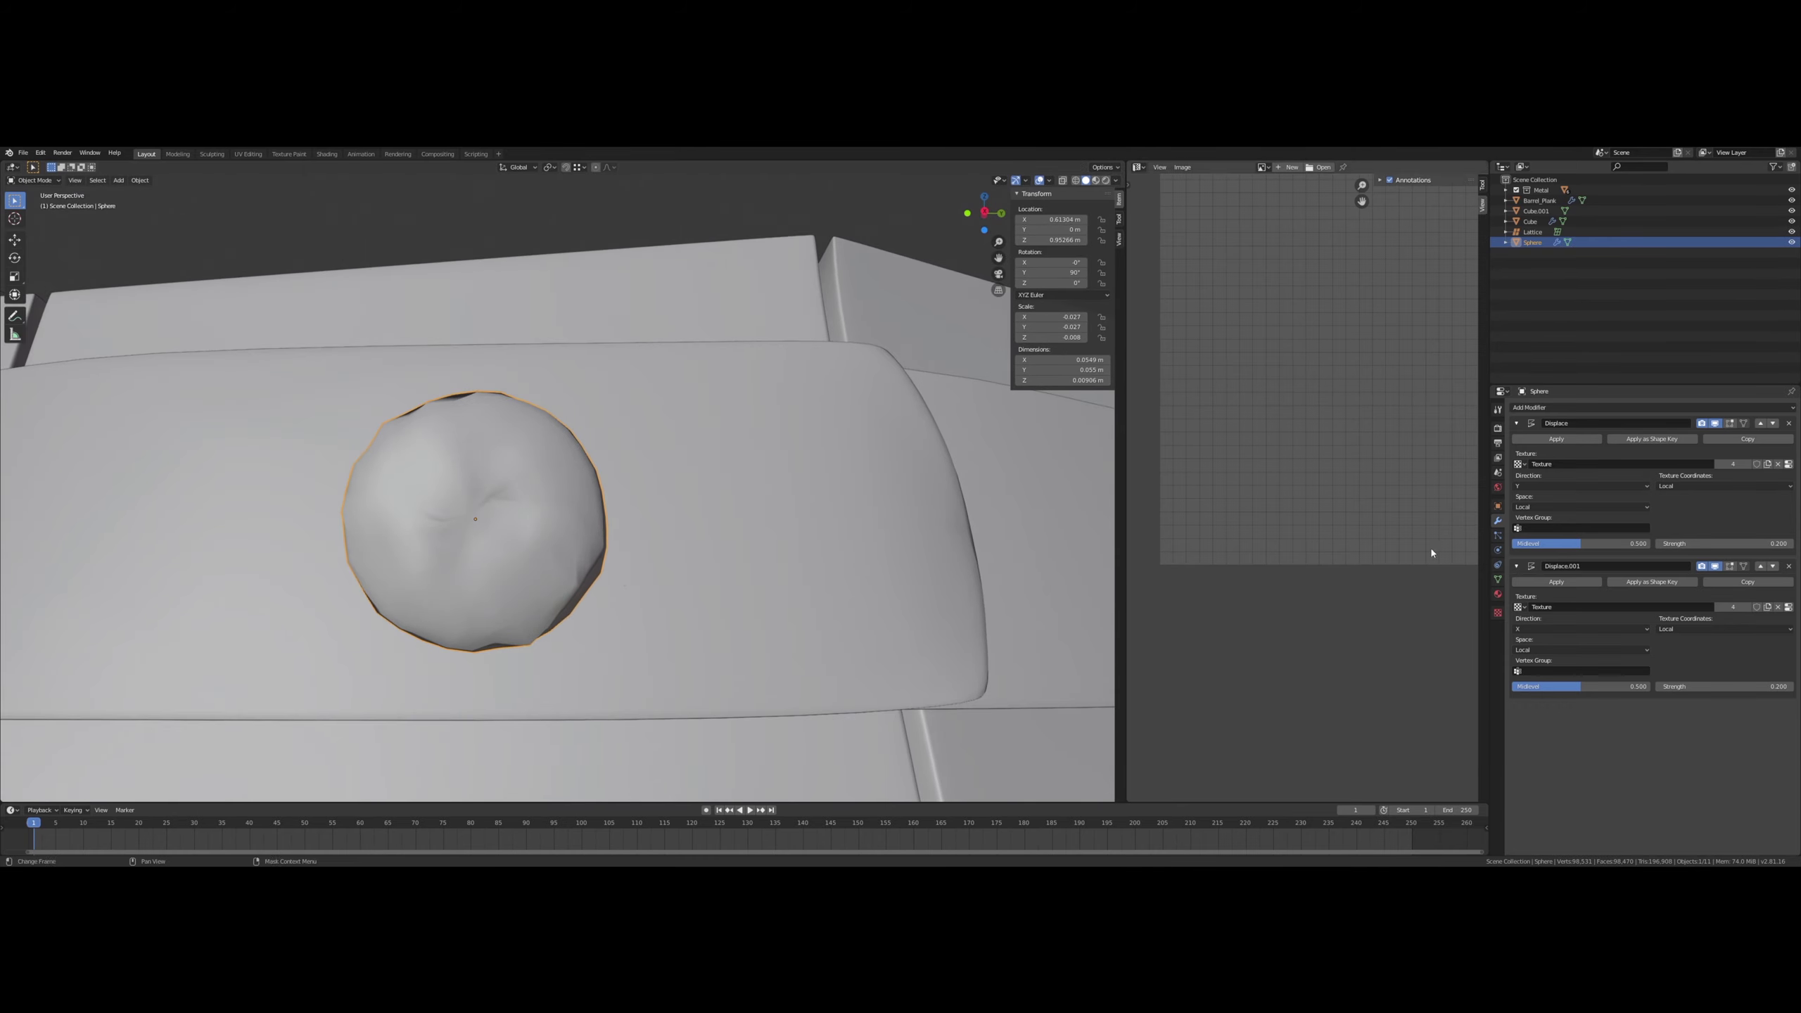
- Remove both Displace modifiers from the rivet
left_click(1788, 423)
left_click(1788, 423)
mouse_move(709, 561)
middle_mouse_down()
mouse_move(821, 571)
mouse_move(743, 563)
middle_mouse_up()
- Reopen the rivet's mesh for editing and reshape its profile by moving a lower and an upper face vertex
key("Tab")
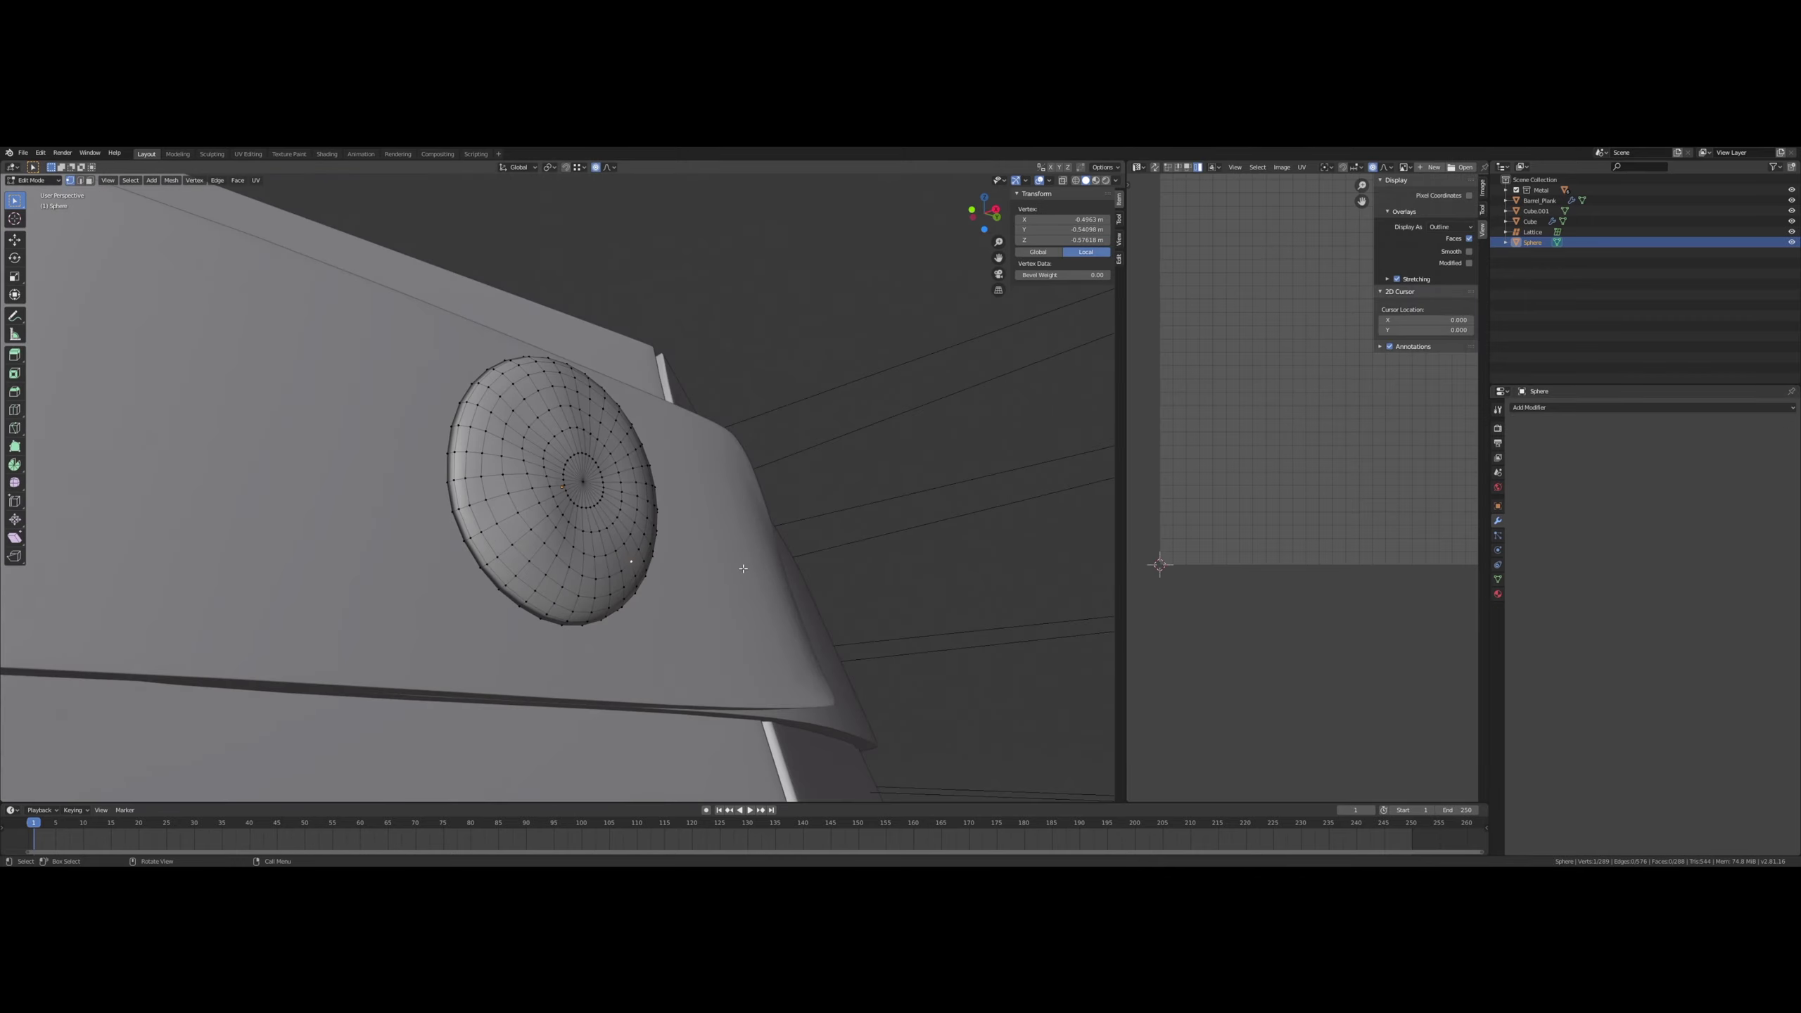
middle_click_drag(550, 542, 728, 590)
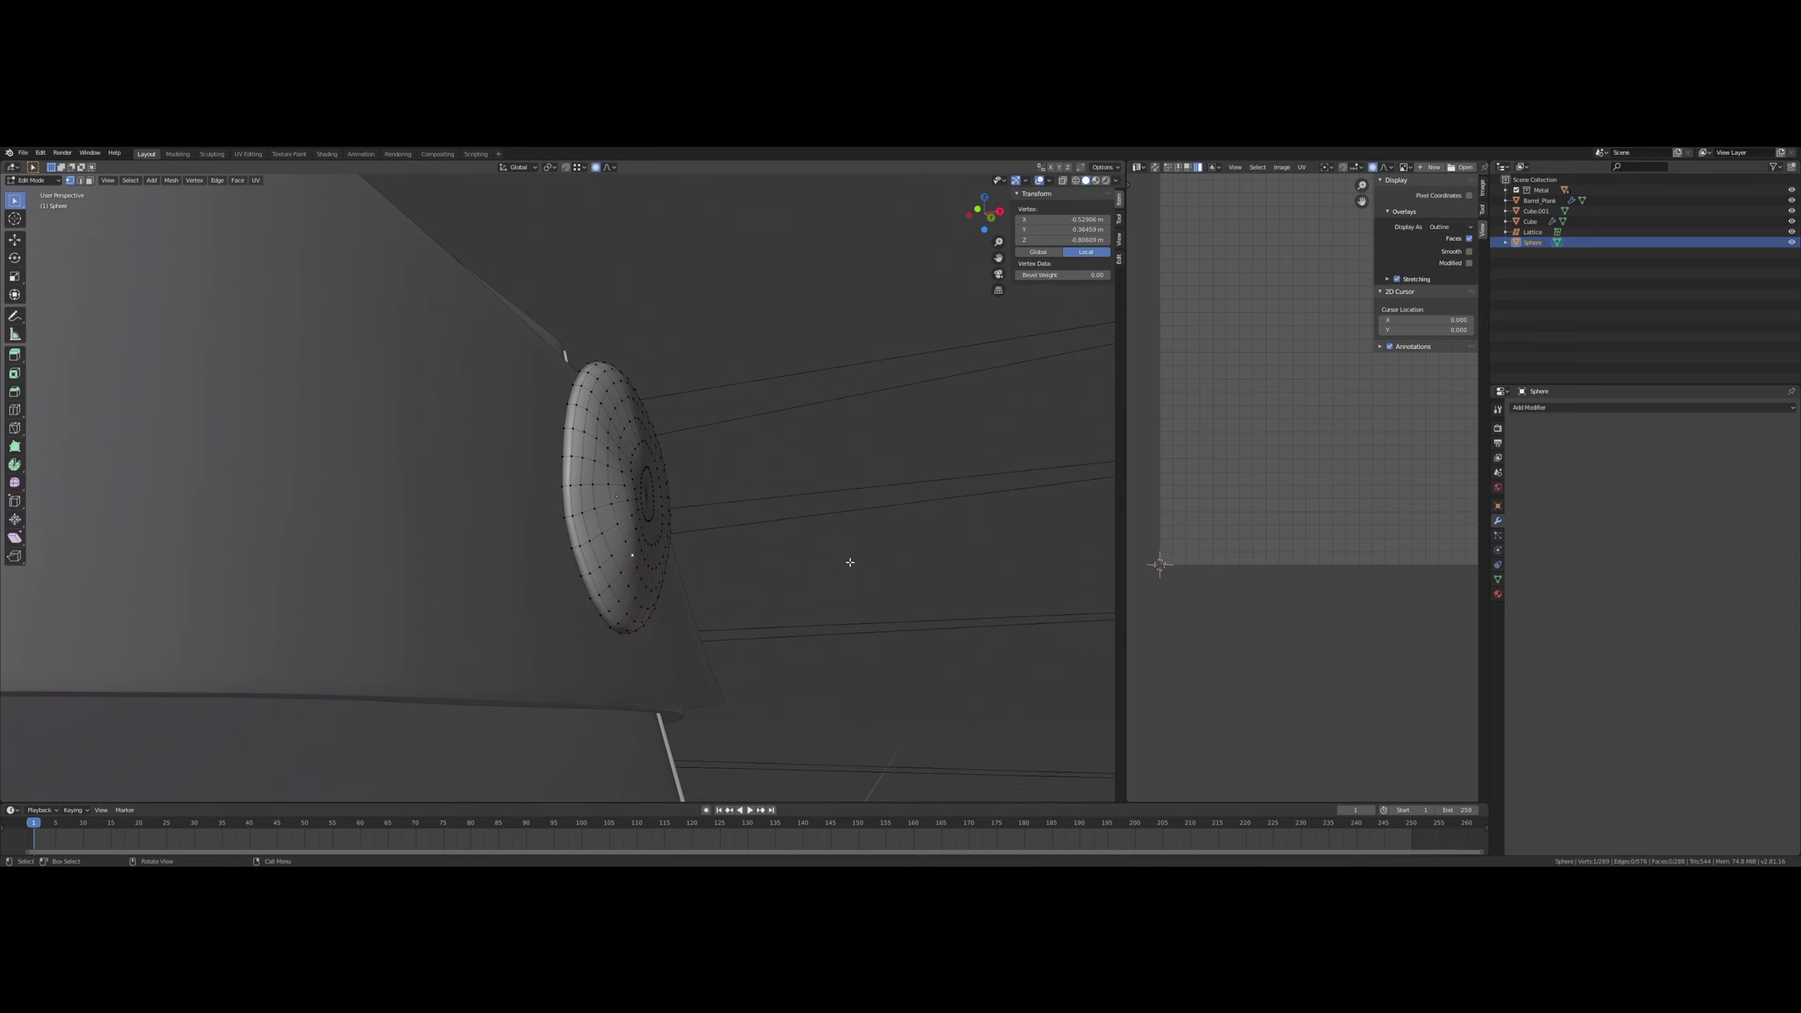
key("g")
left_click(684, 451)
left_click(633, 455)
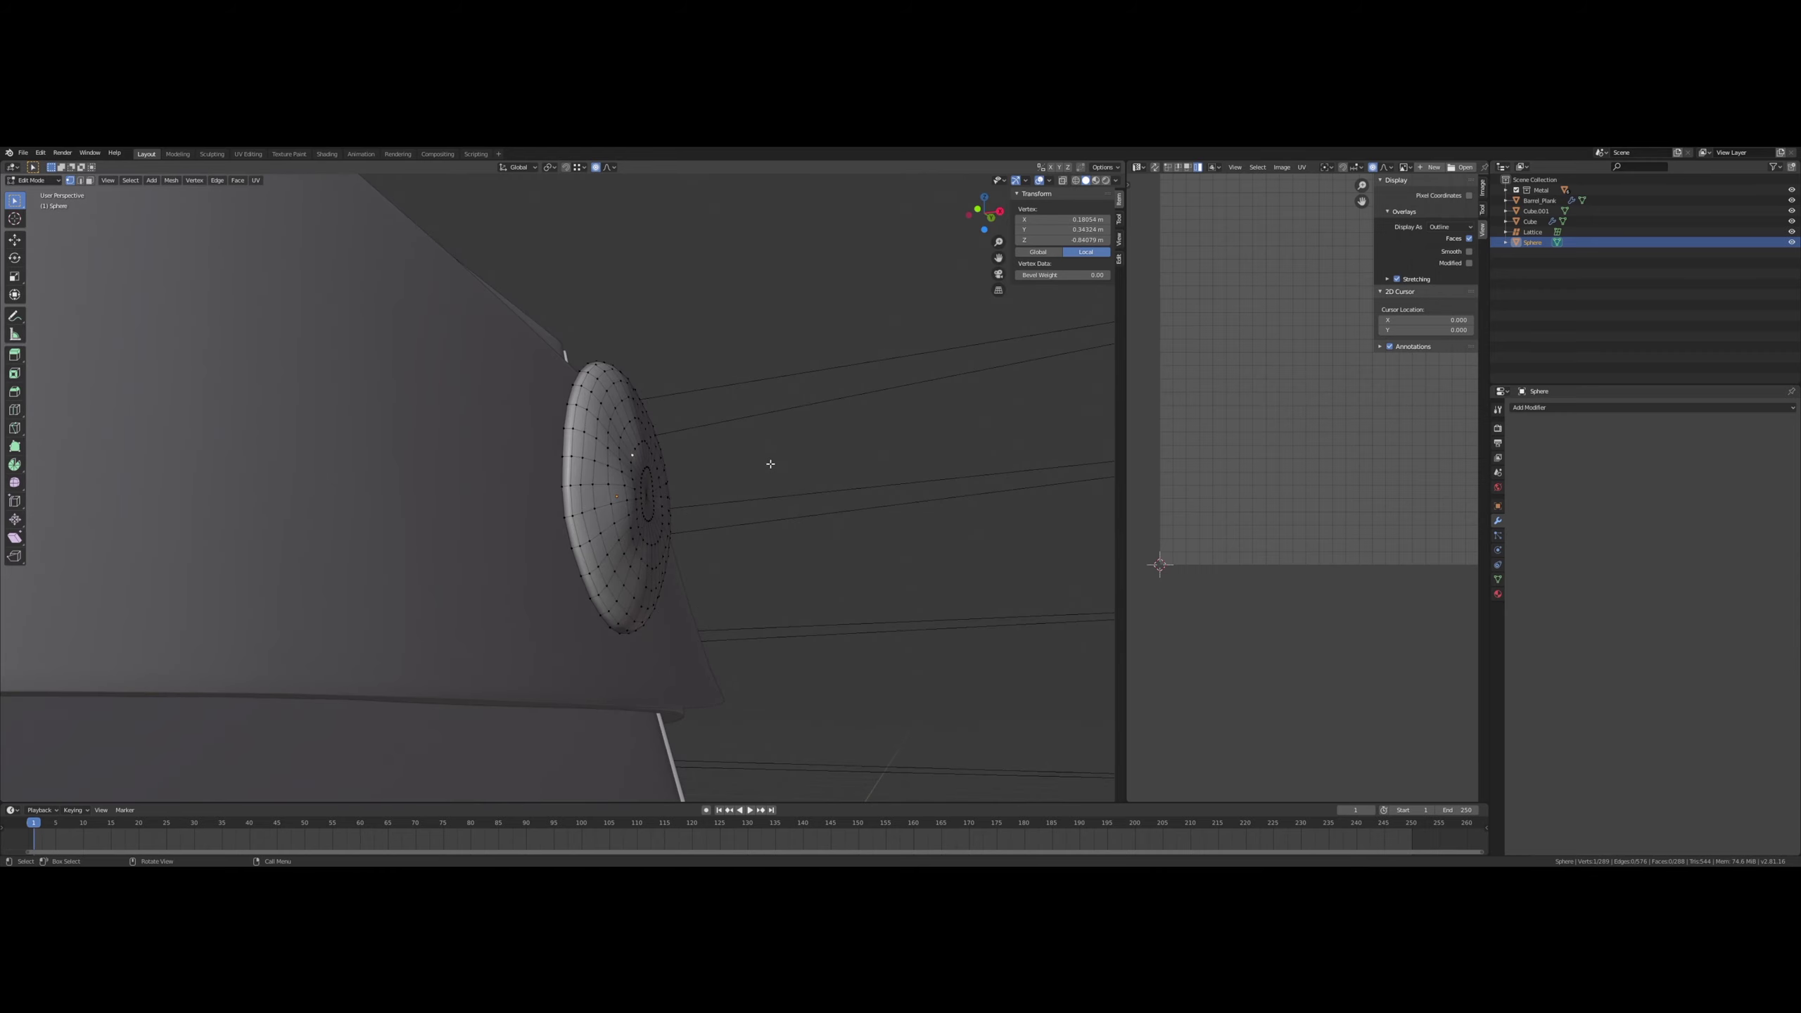
key("g")
left_click(762, 499)
- View the rivet from its opposite side and shift two vertices near the middle of its face with proportional editing
middle_click_drag(762, 498, 472, 539)
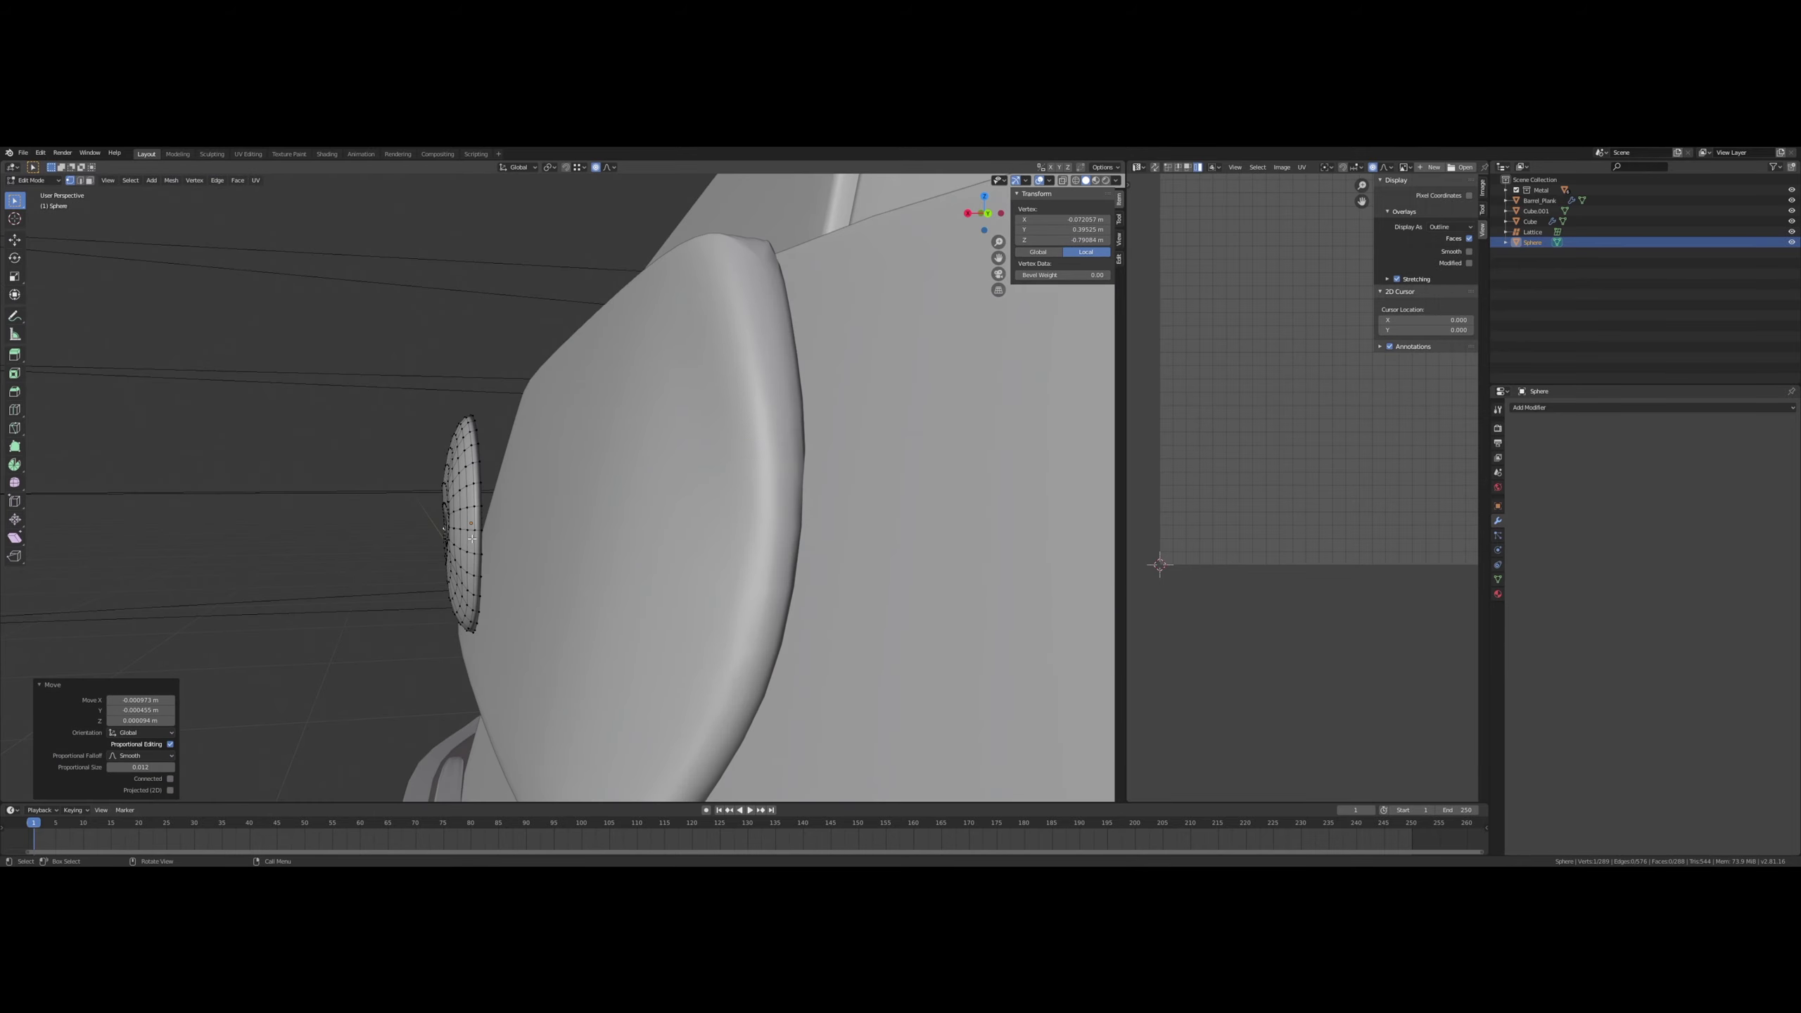
left_click(450, 492)
key("g")
left_click(455, 494)
left_click(465, 529)
key("g")
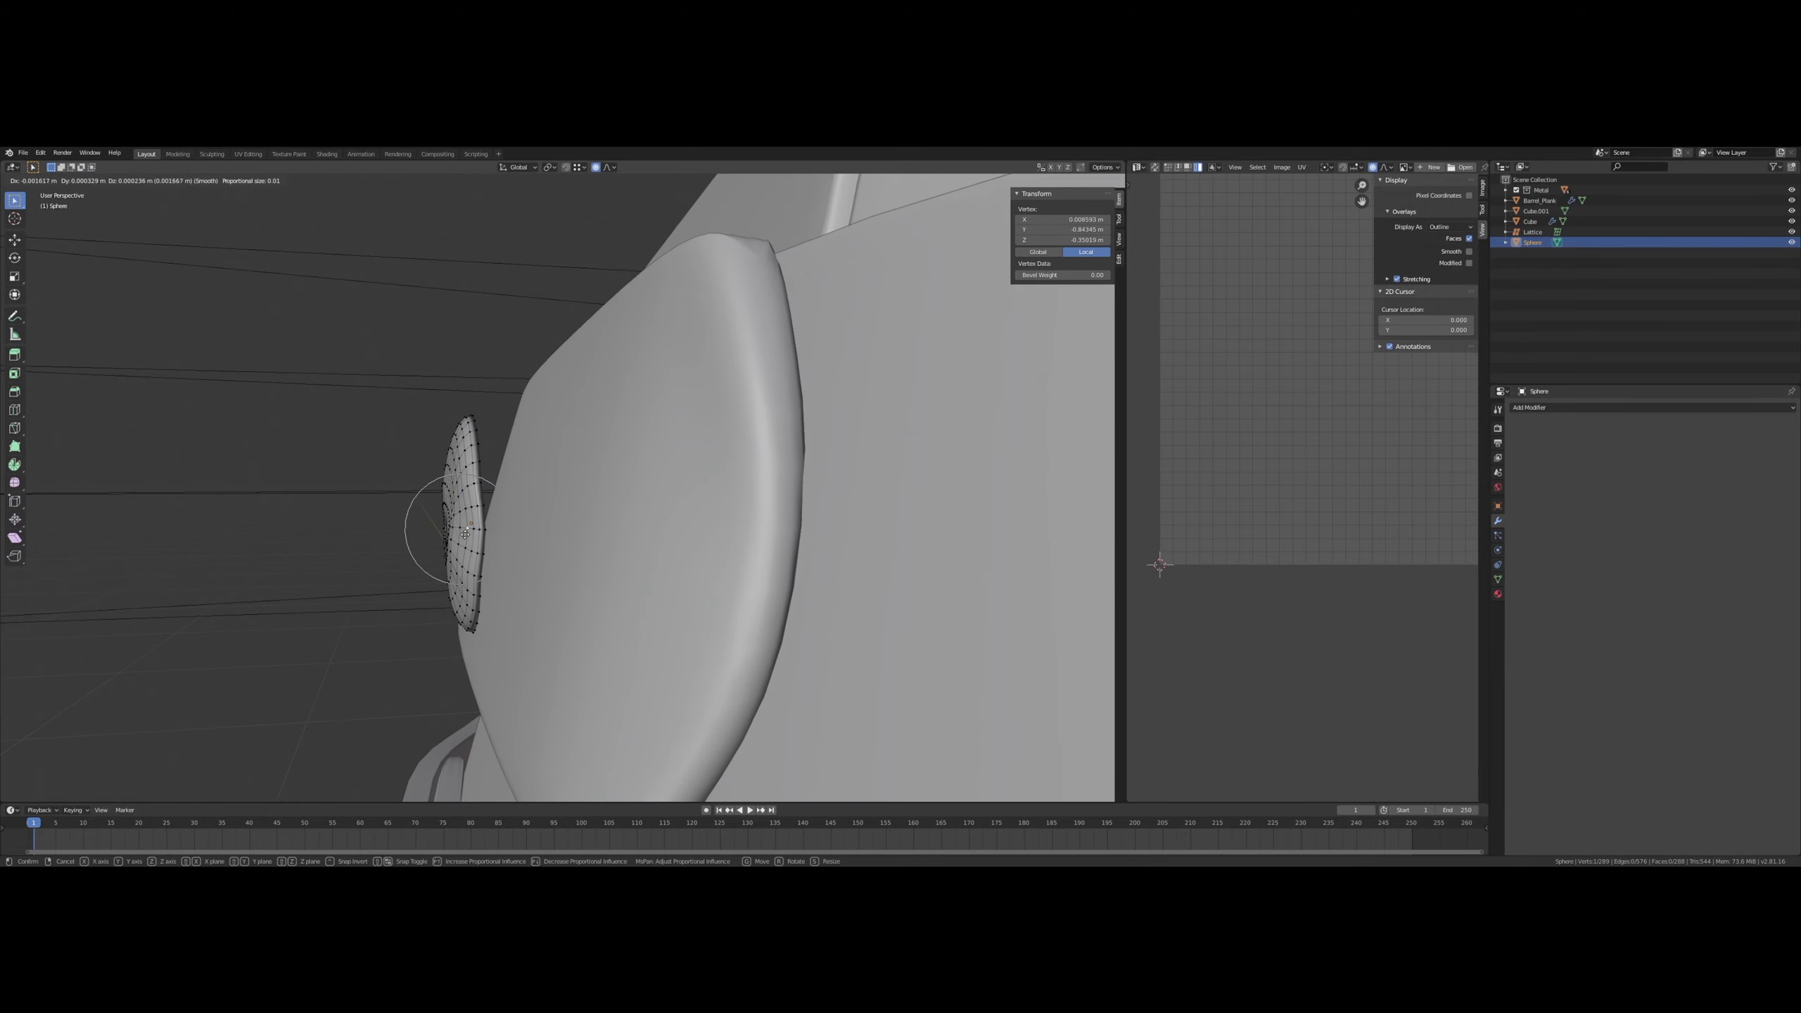
left_click(475, 531)
- Select a vertex on the rivet's front face and move it from a side view to vary the surface
middle_click_drag(492, 533, 639, 542)
left_click(533, 489)
middle_click_drag(534, 488, 629, 477)
key("g")
left_click(709, 470)
- Adjust a vertex on the upper part of the rivet's face repeatedly to shape an uneven dent
left_click(645, 448)
key("g")
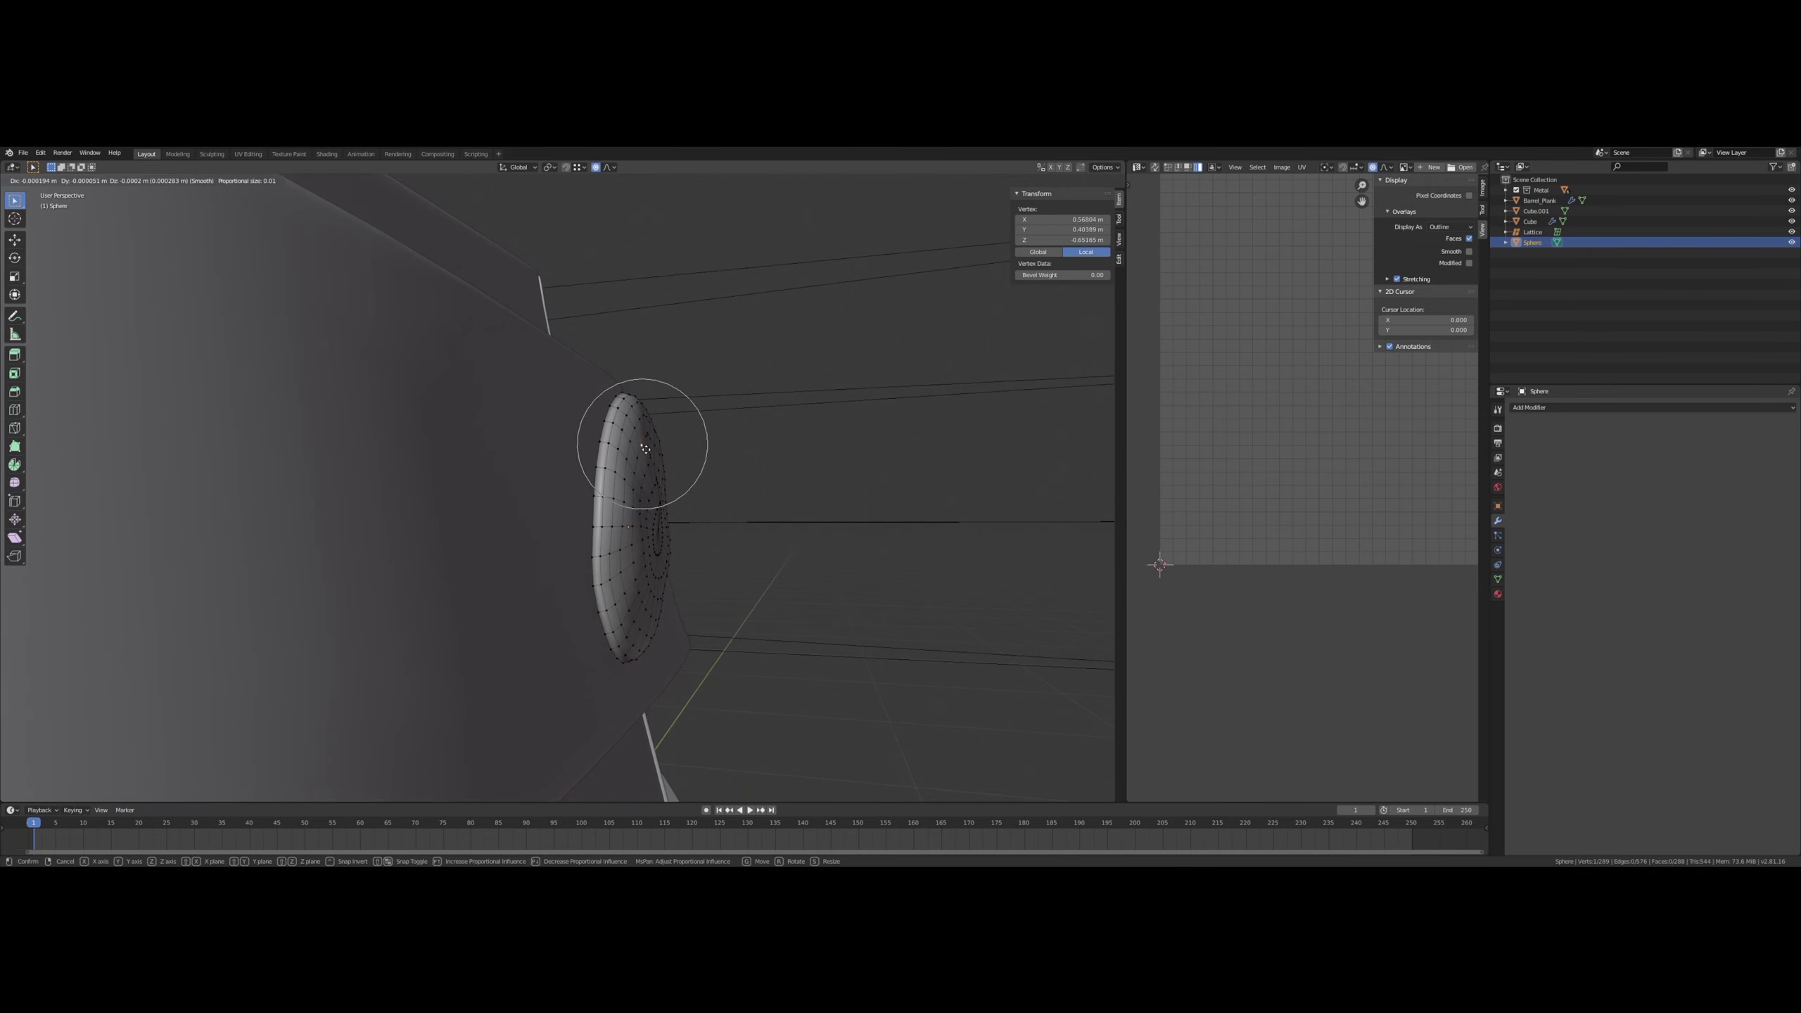
key("g")
right_click(678, 454)
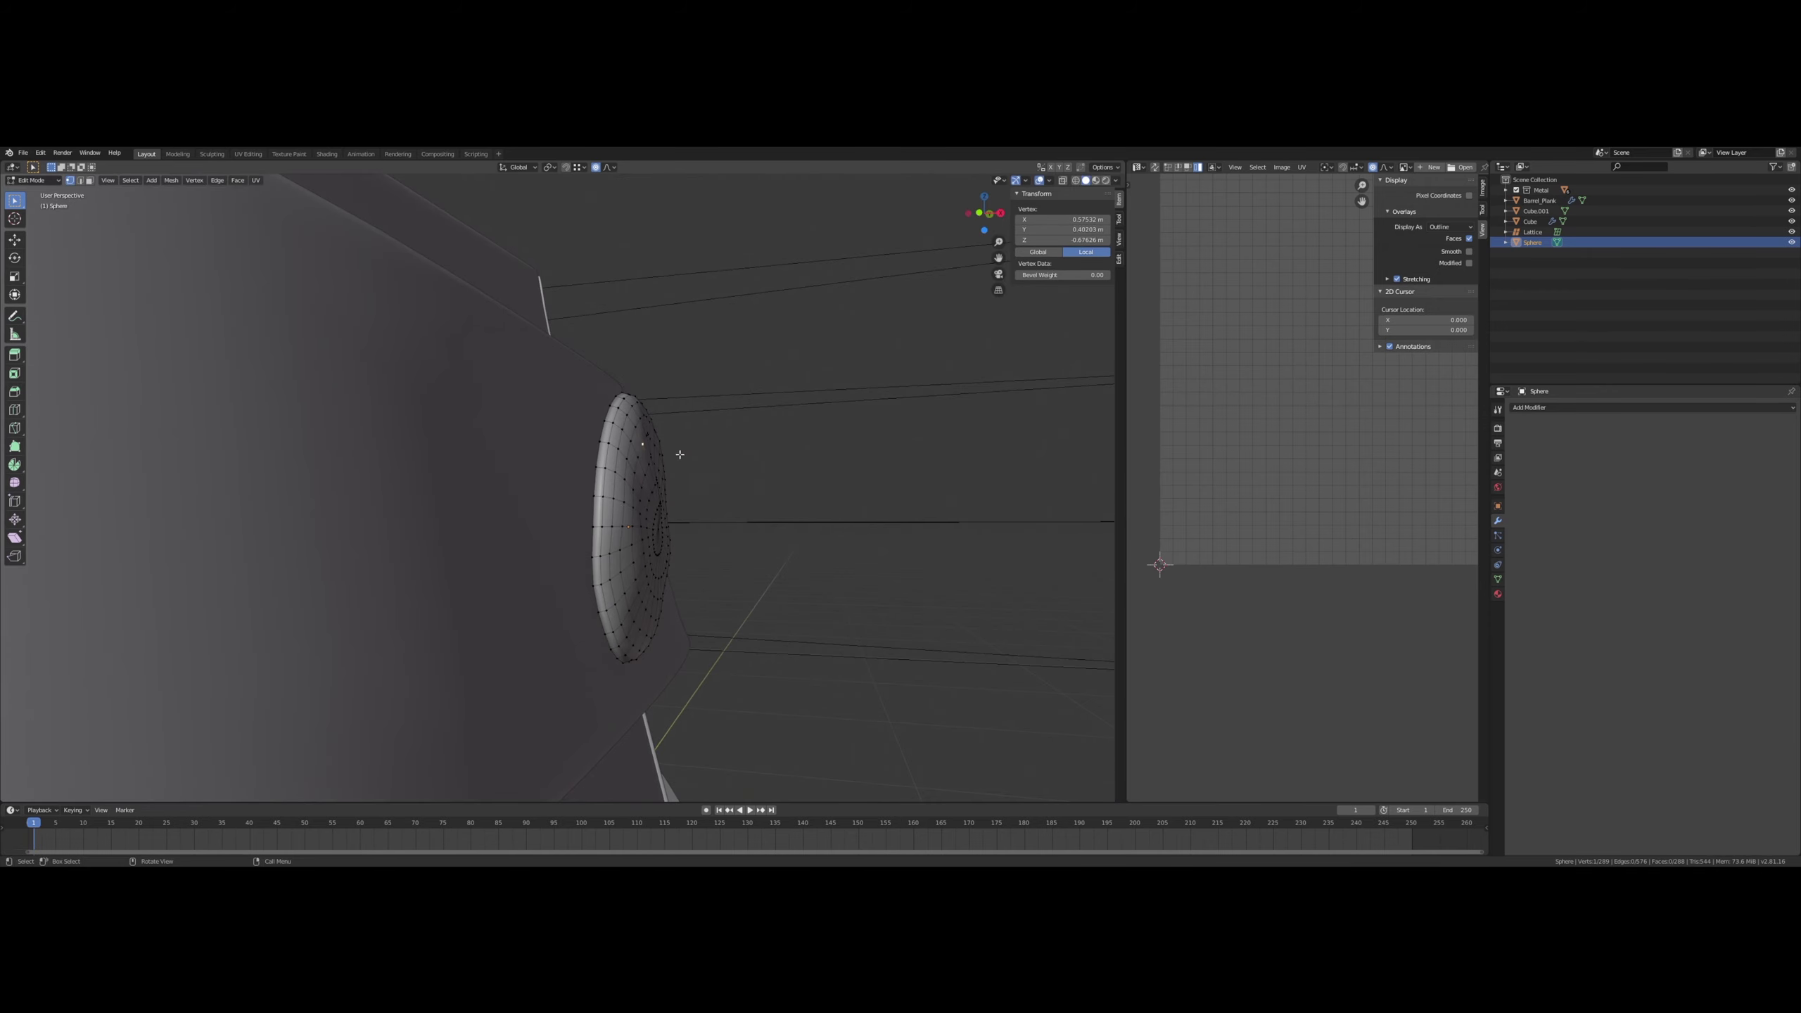
key("g")
left_click(723, 452)
key("g")
left_click(729, 454)
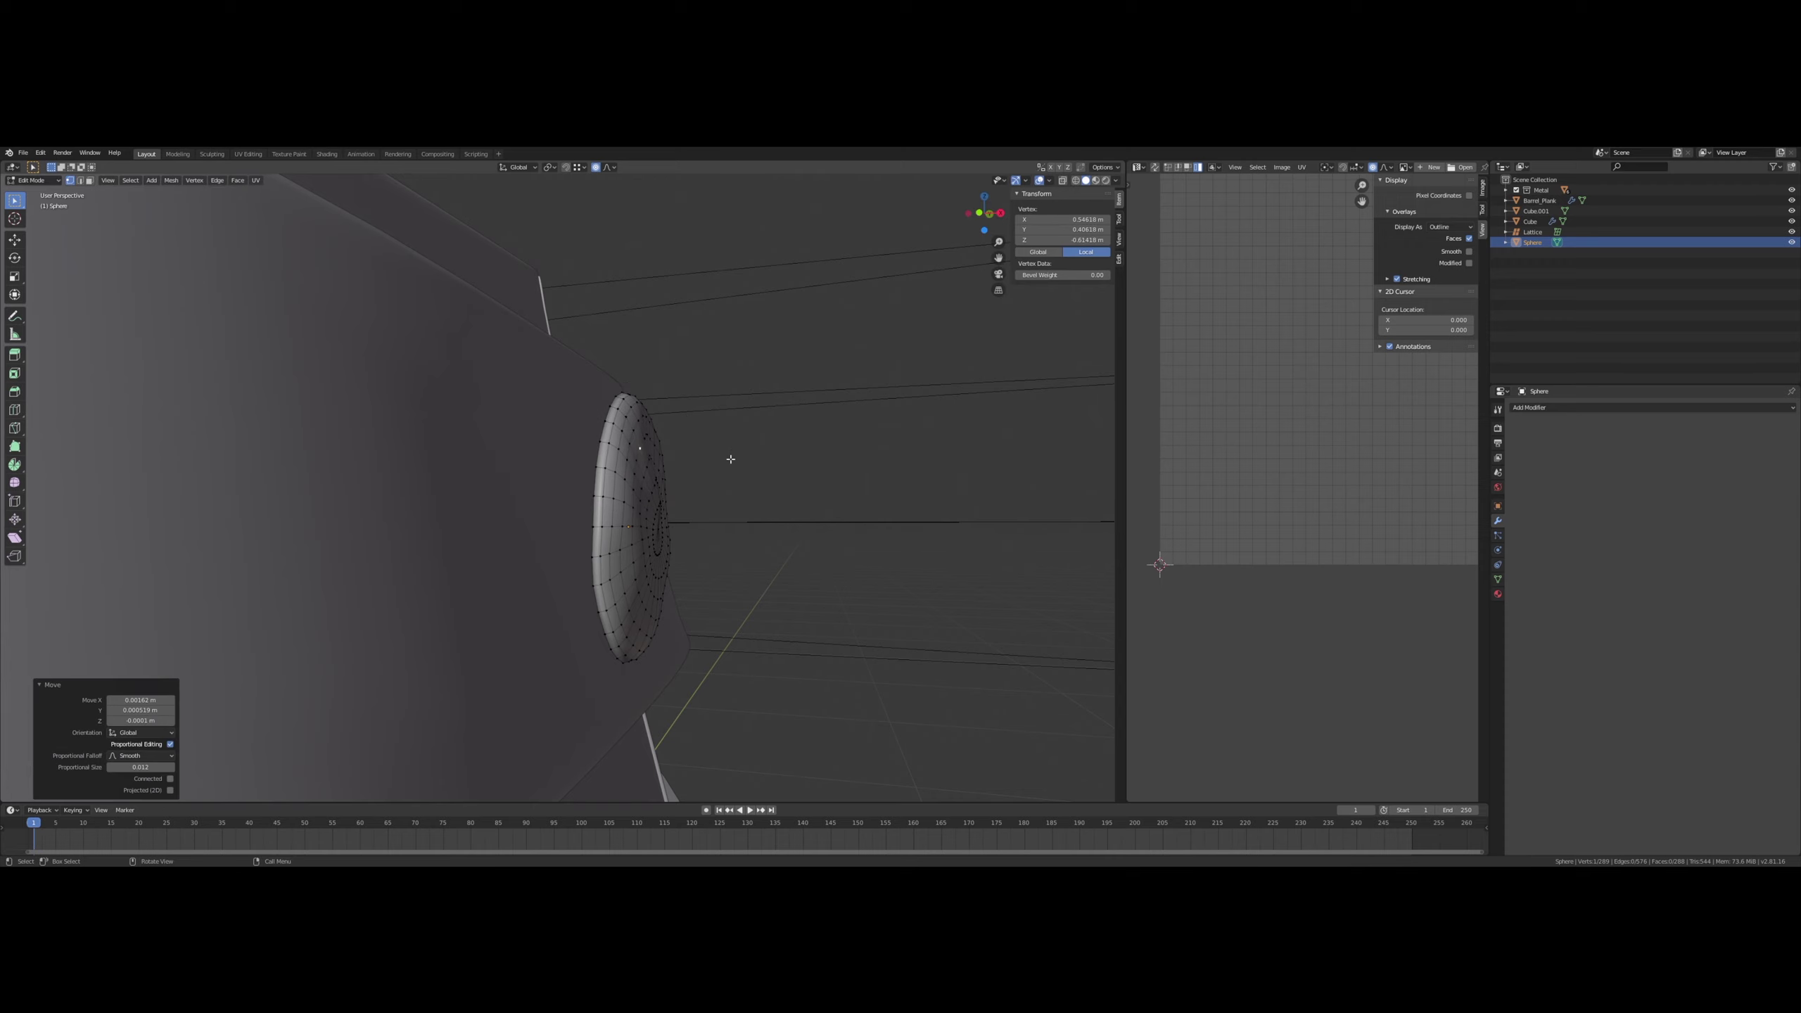
- Move a vertex just above the rivet's centre and one lower on its face, and finish mesh editing
middle_click_drag(727, 463, 707, 459)
left_click(624, 490)
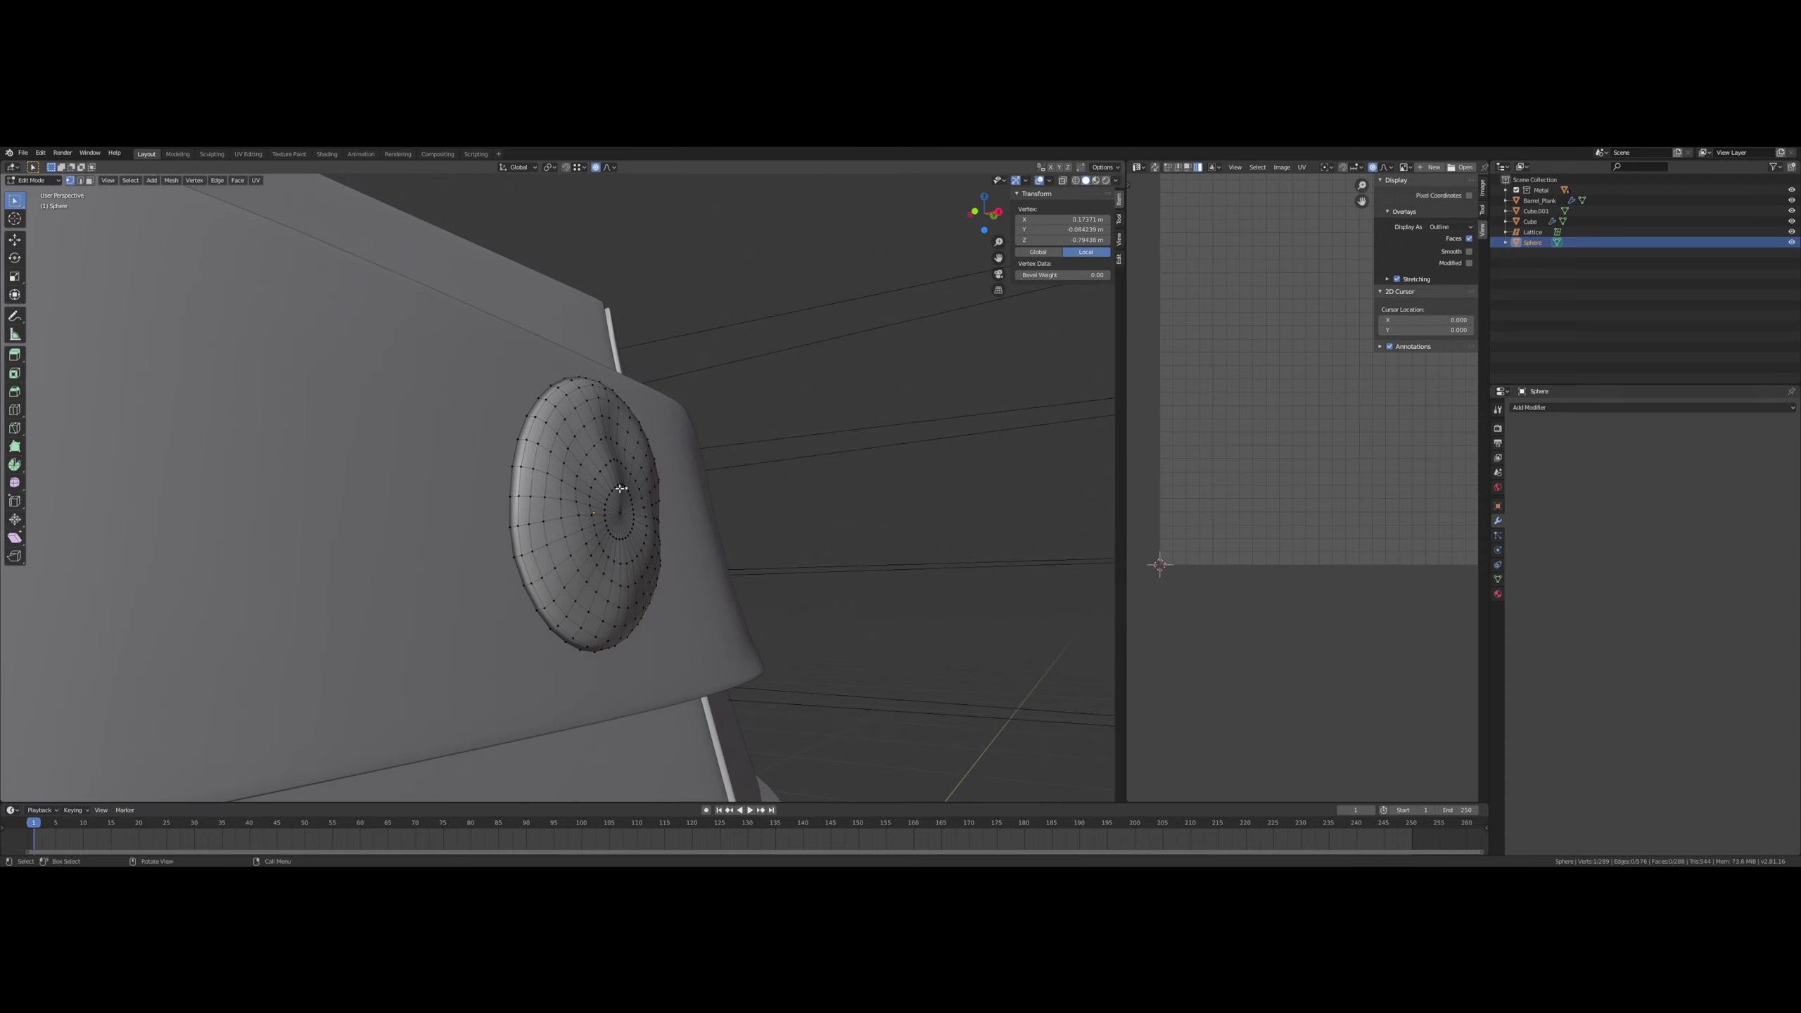
key("g")
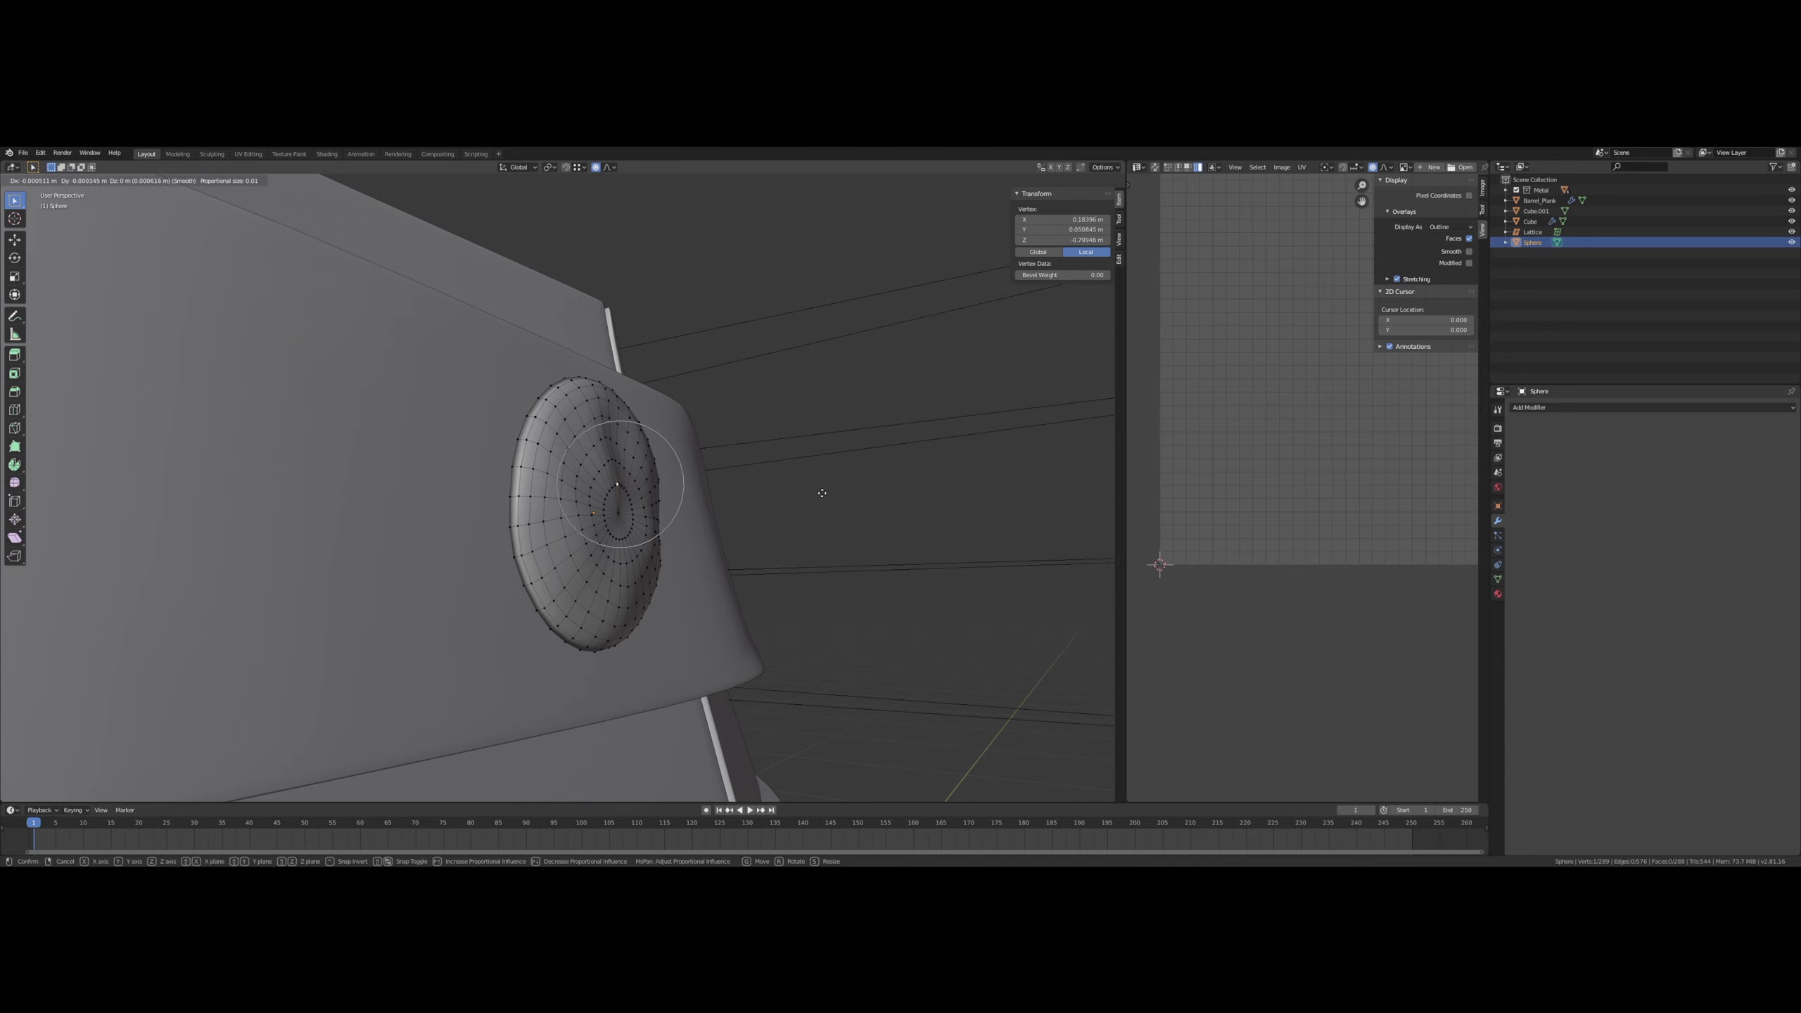
left_click(821, 496)
middle_click_drag(820, 498, 760, 532)
left_click(567, 566)
key("g")
left_click(488, 542)
key("Tab")
left_click(794, 531)
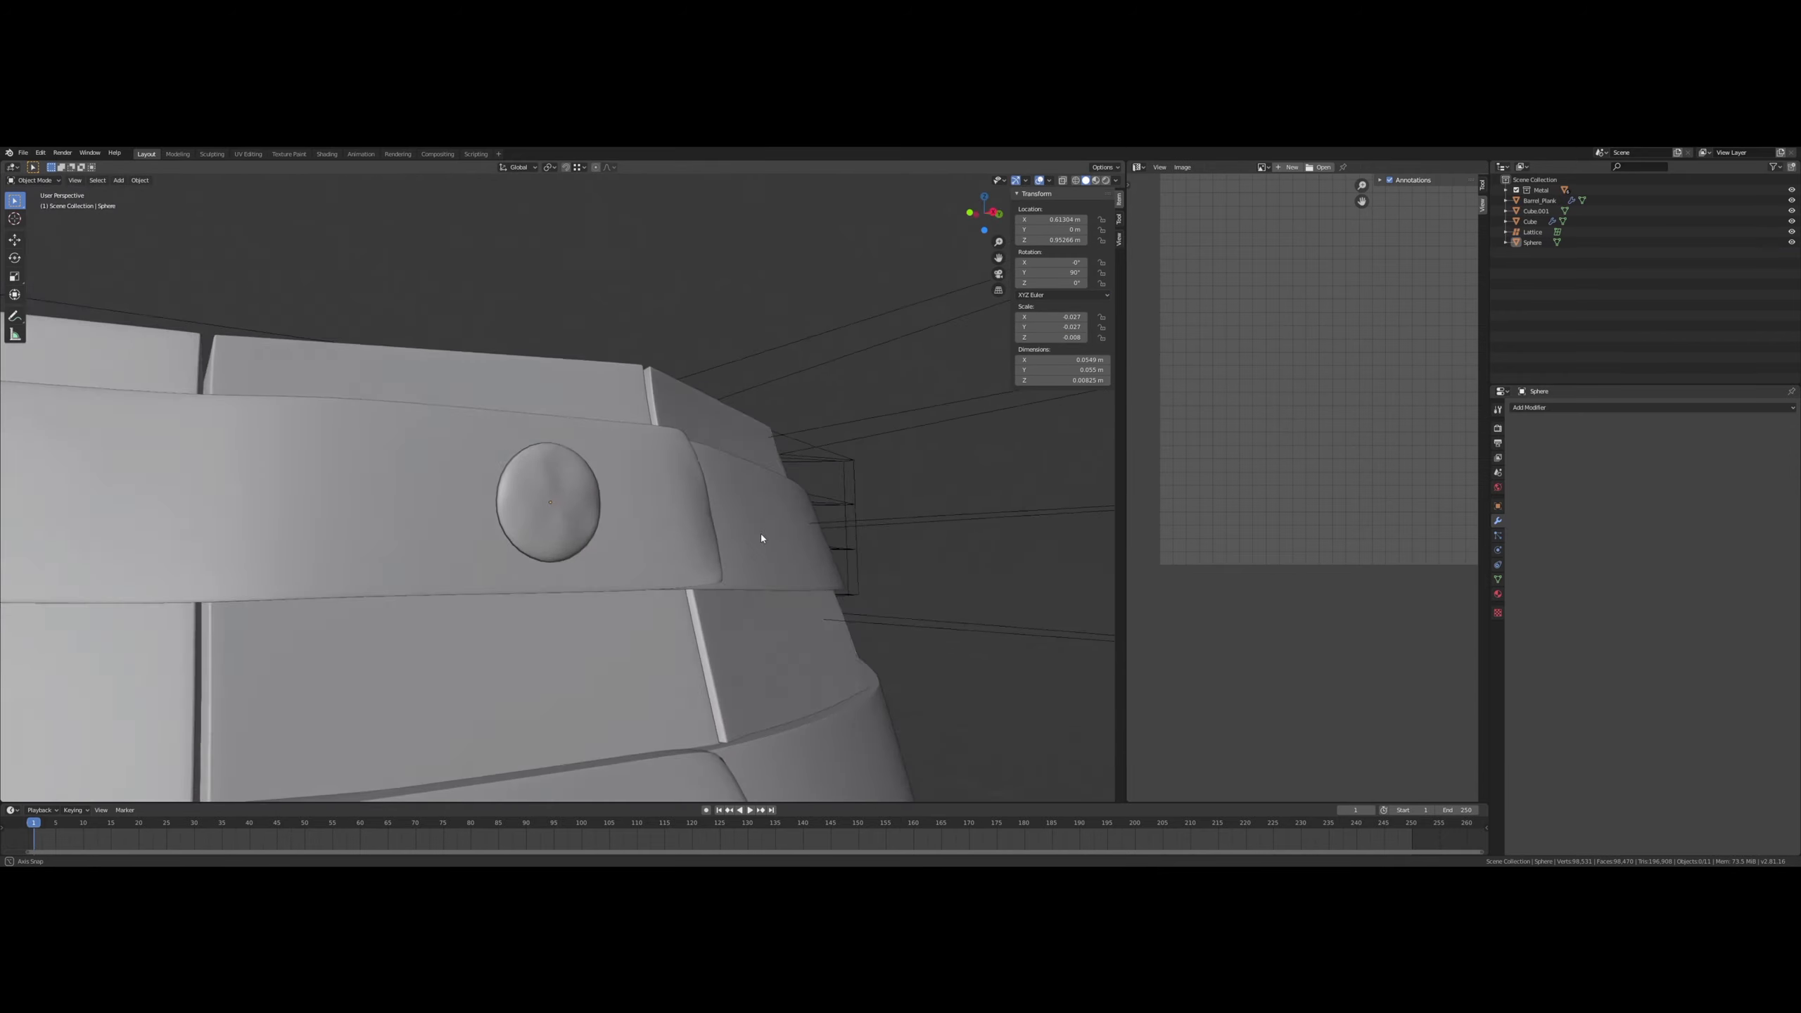
- Rotate the rivet to follow the top band's slope and move it inward along X against the band
left_click(759, 532)
left_click(575, 515)
middle_click_drag(574, 516, 509, 510)
key("r")
left_click(713, 500)
key("g")
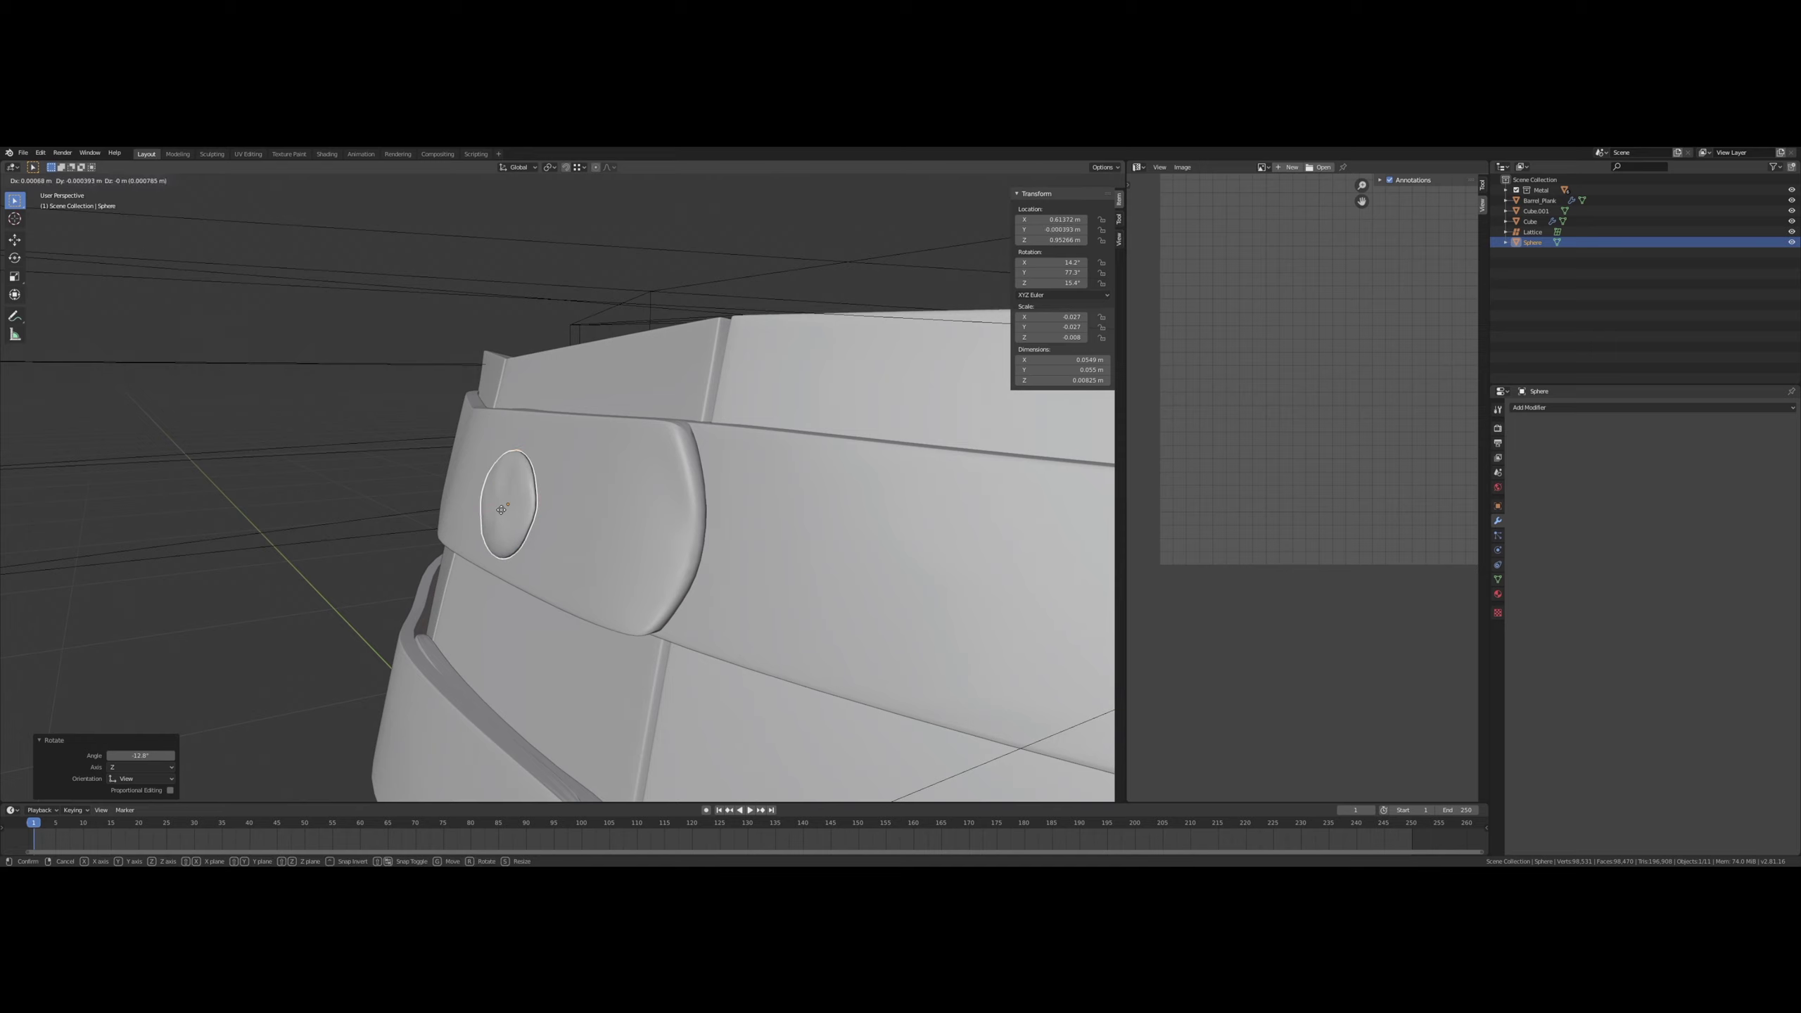
key("x")
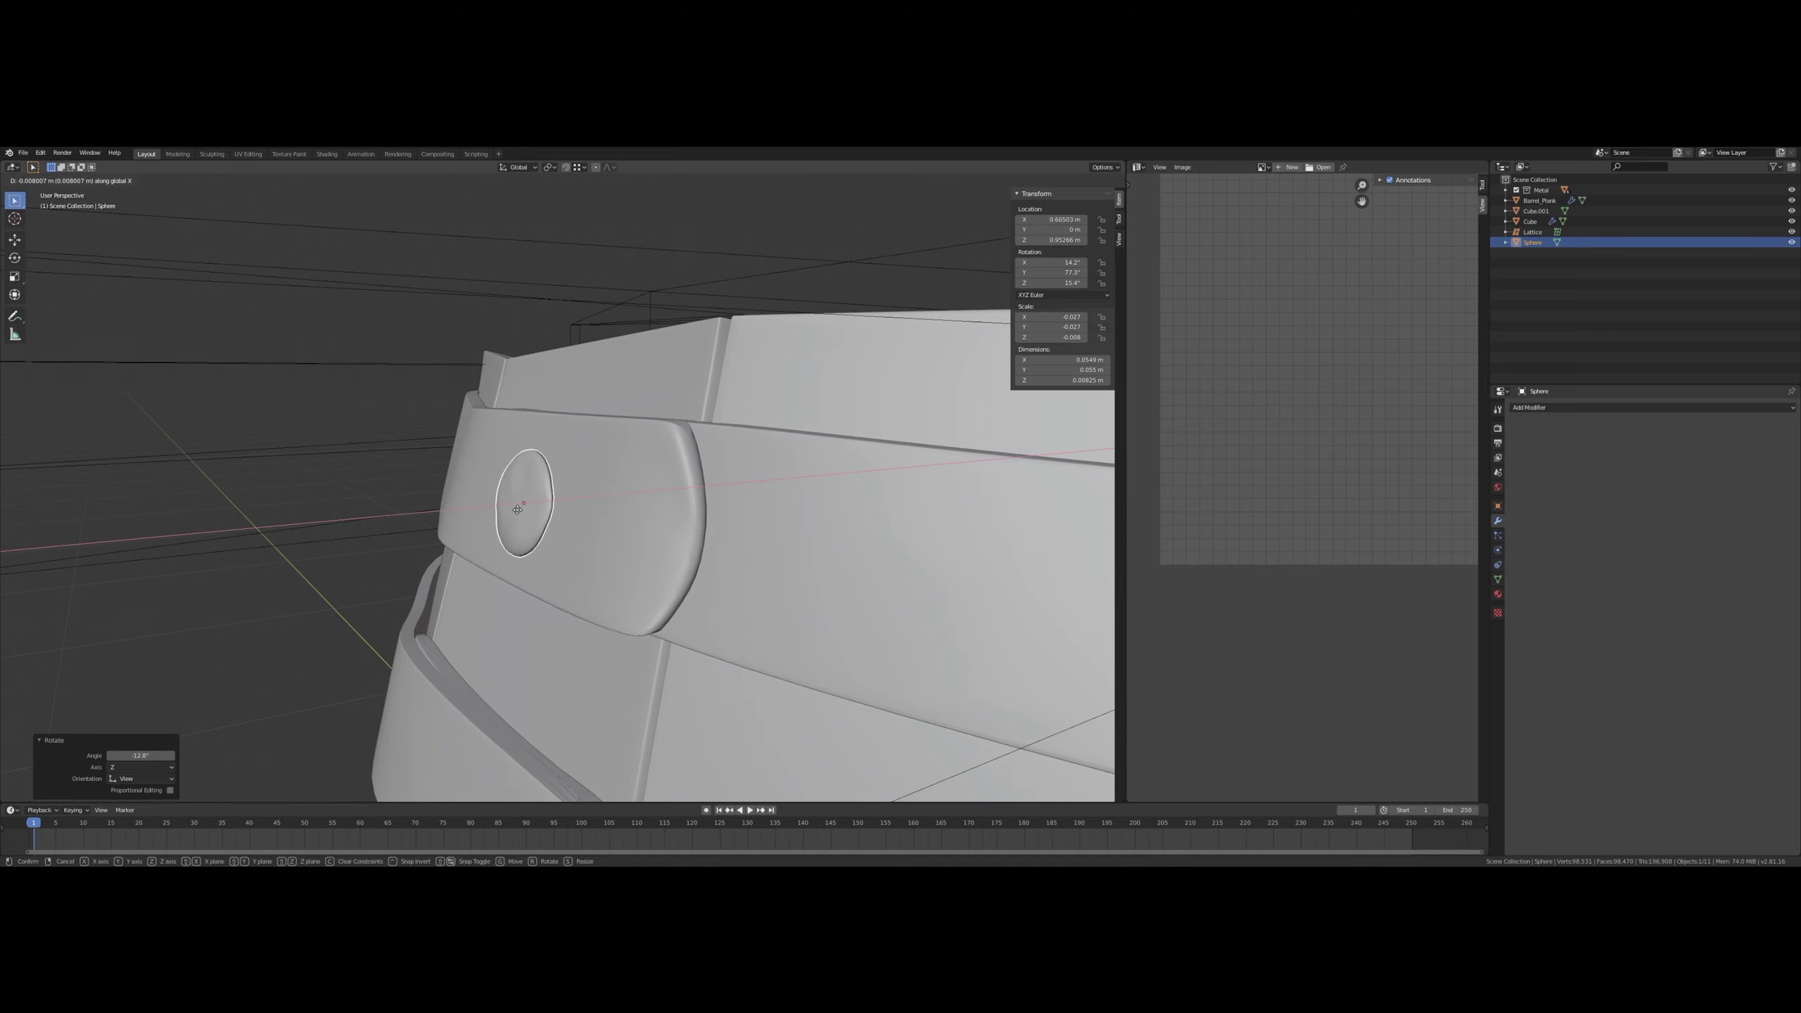
left_click(517, 509)
- Using X-ray, move the edge loop on the rivet's back about 0.0075 m along X into the band
middle_click_drag(518, 510, 491, 538)
key("Tab")
left_click(1062, 180)
scroll(514, 523, "up", 2)
left_click(493, 525, "alt")
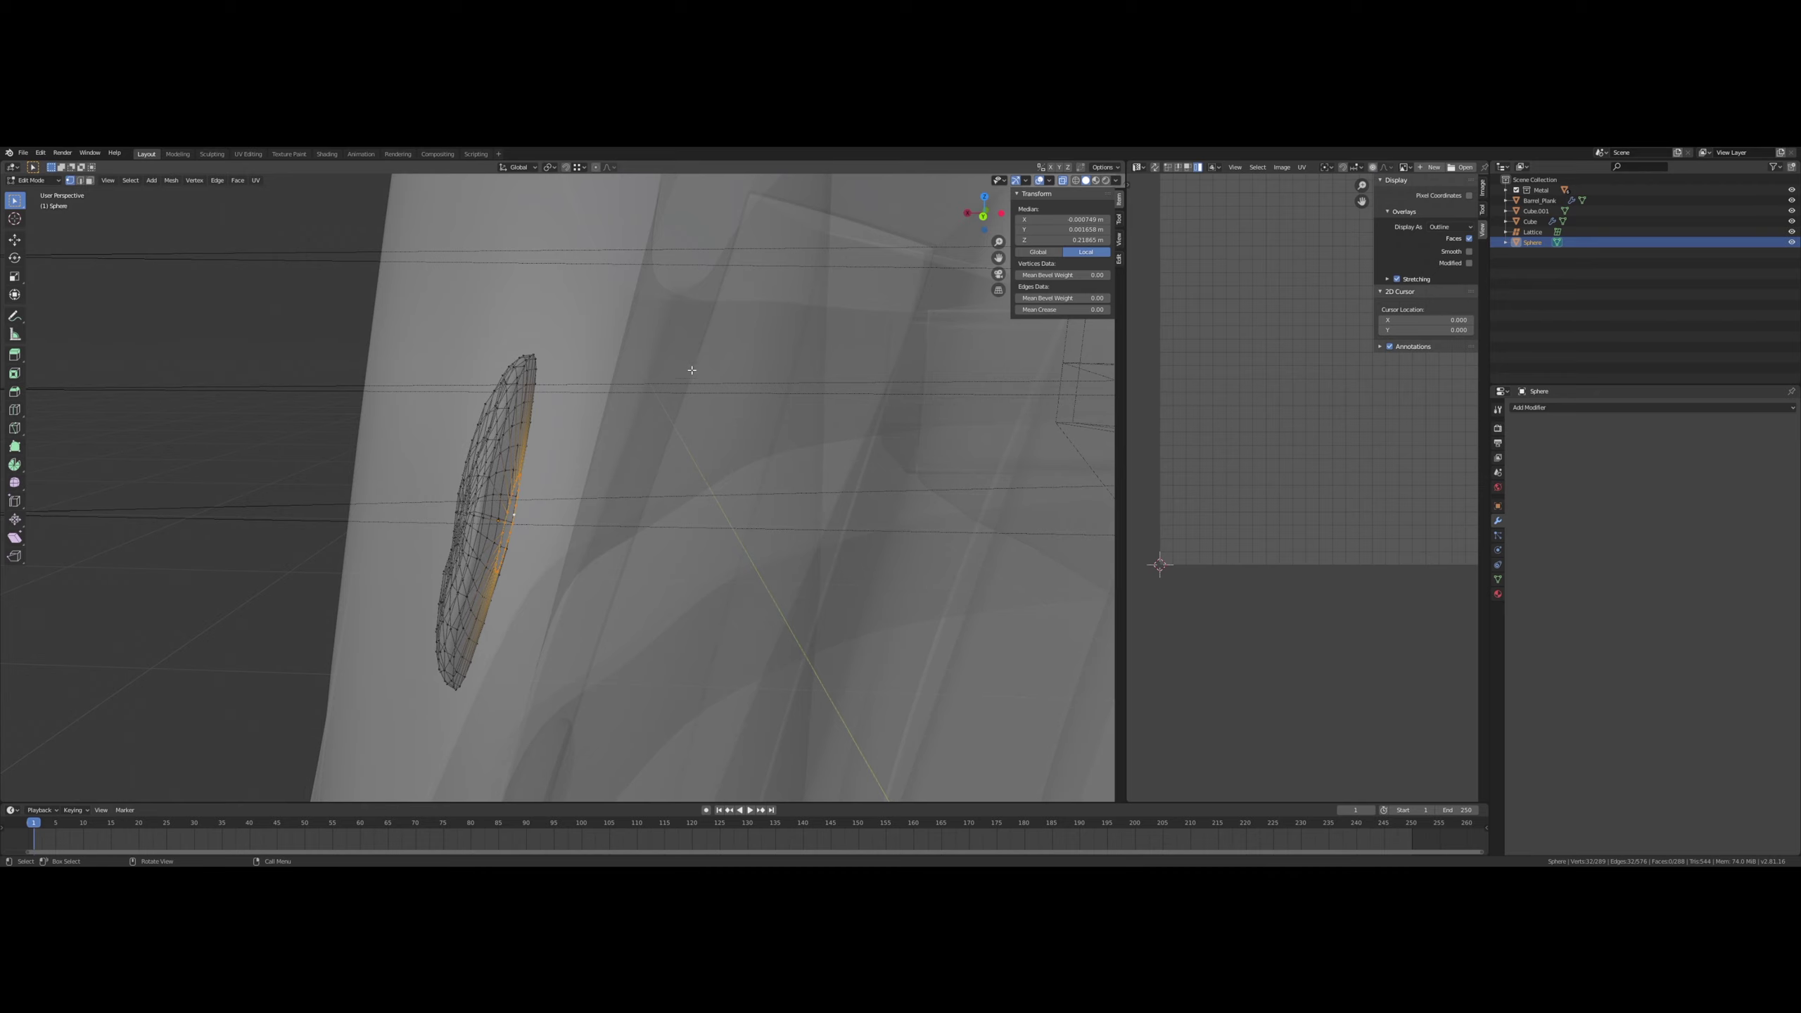
key("g")
key("x")
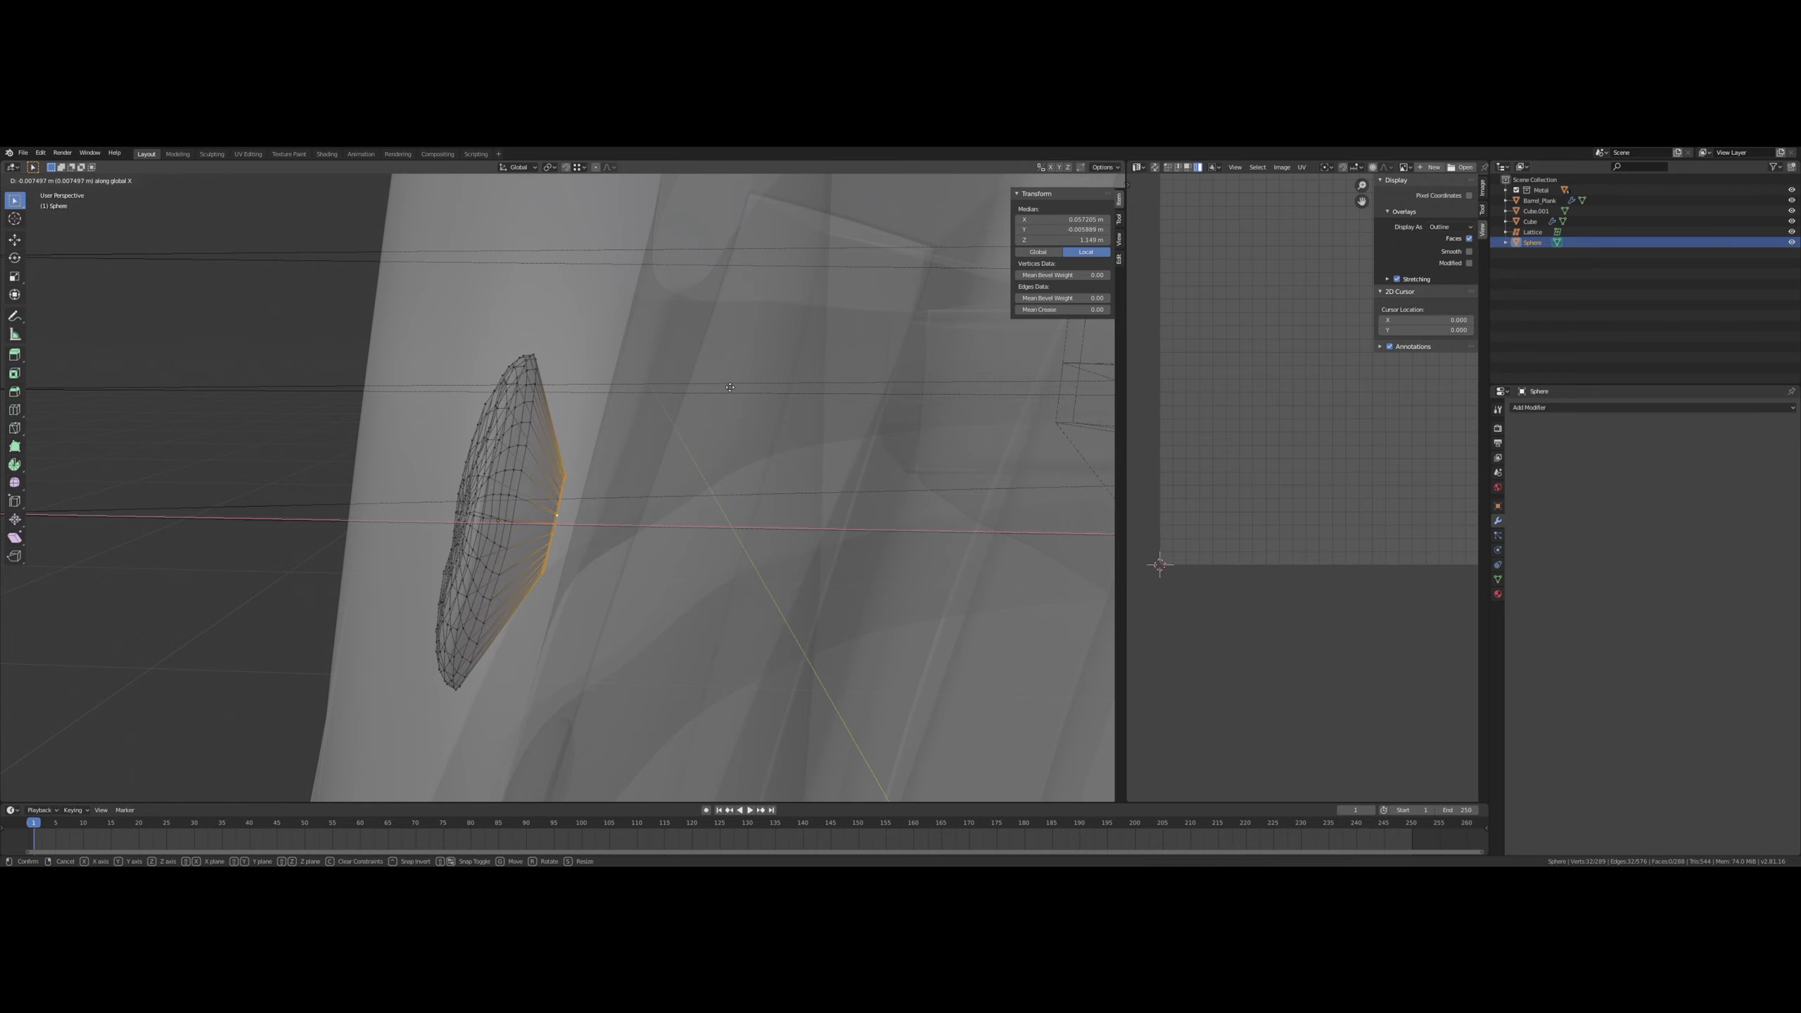
left_click(733, 388)
mouse_move(660, 426)
middle_mouse_down()
mouse_move(651, 448)
mouse_move(735, 422)
mouse_move(862, 493)
middle_mouse_up()
key("Tab")
left_click(1062, 182)
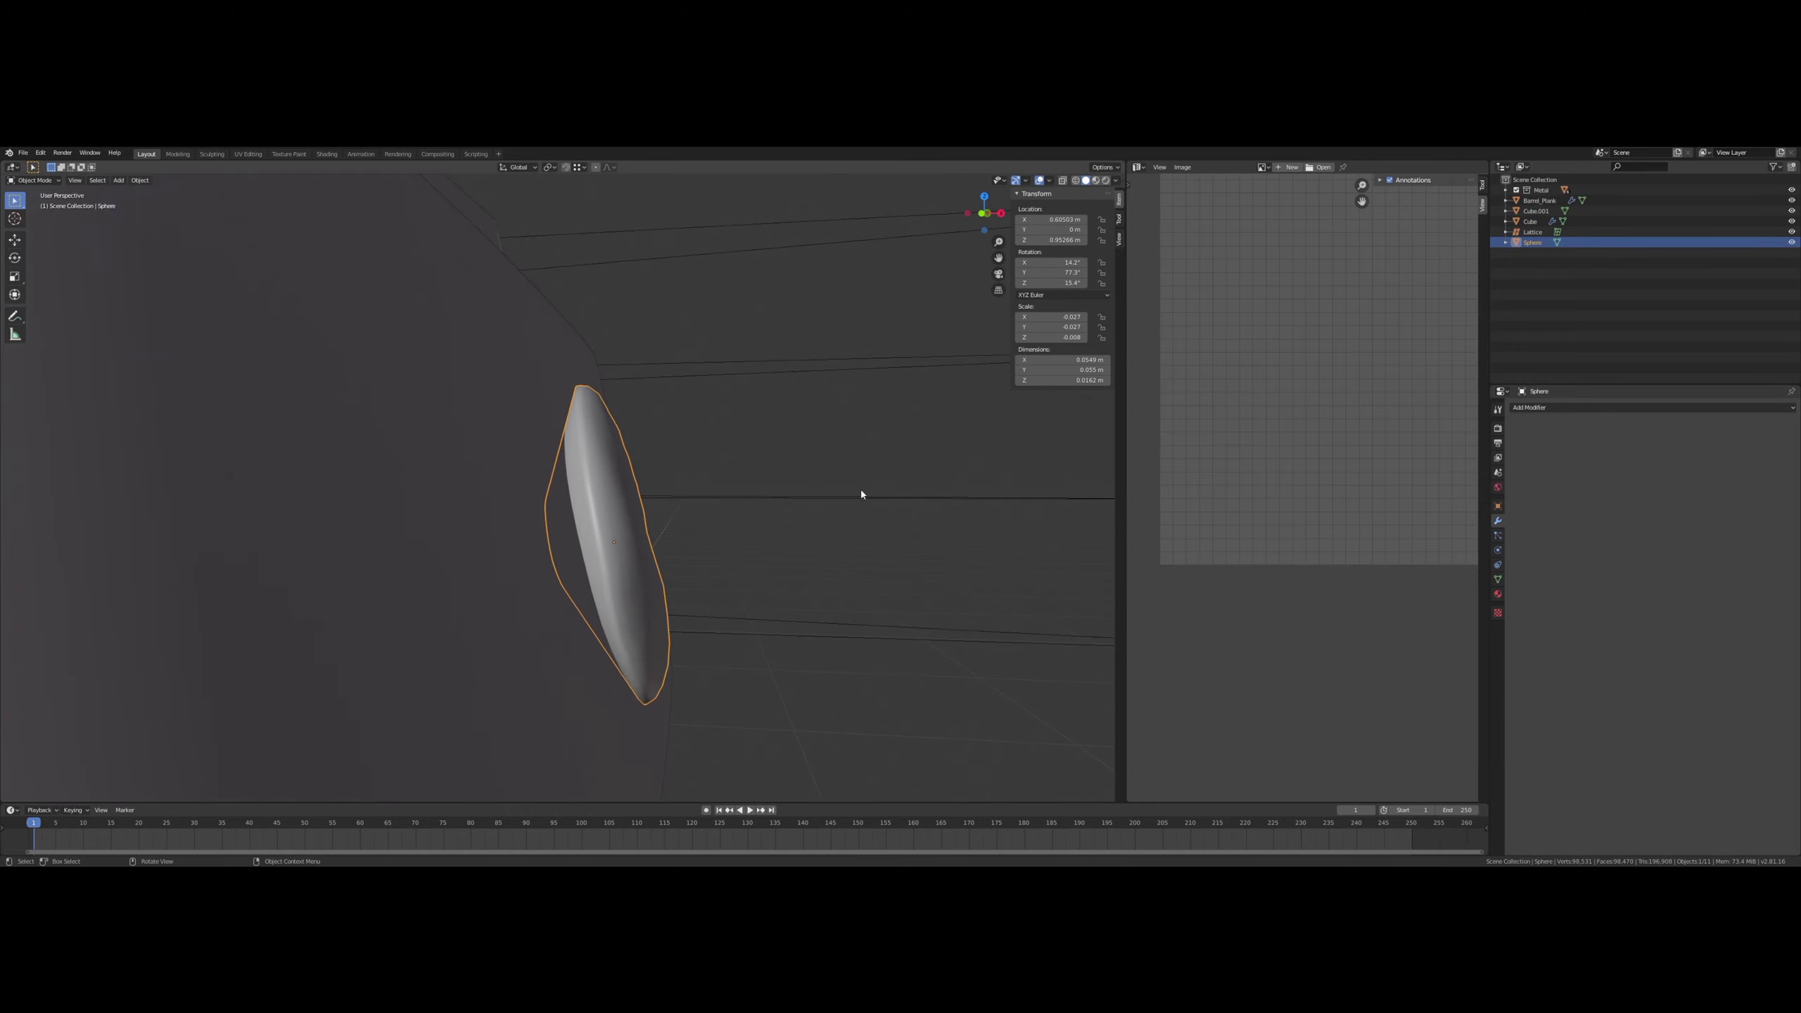
- Rotate the rivet slightly about the global Z and Y axes to lie flush with the top band
key("r")
key("Escape")
key("r")
key("z")
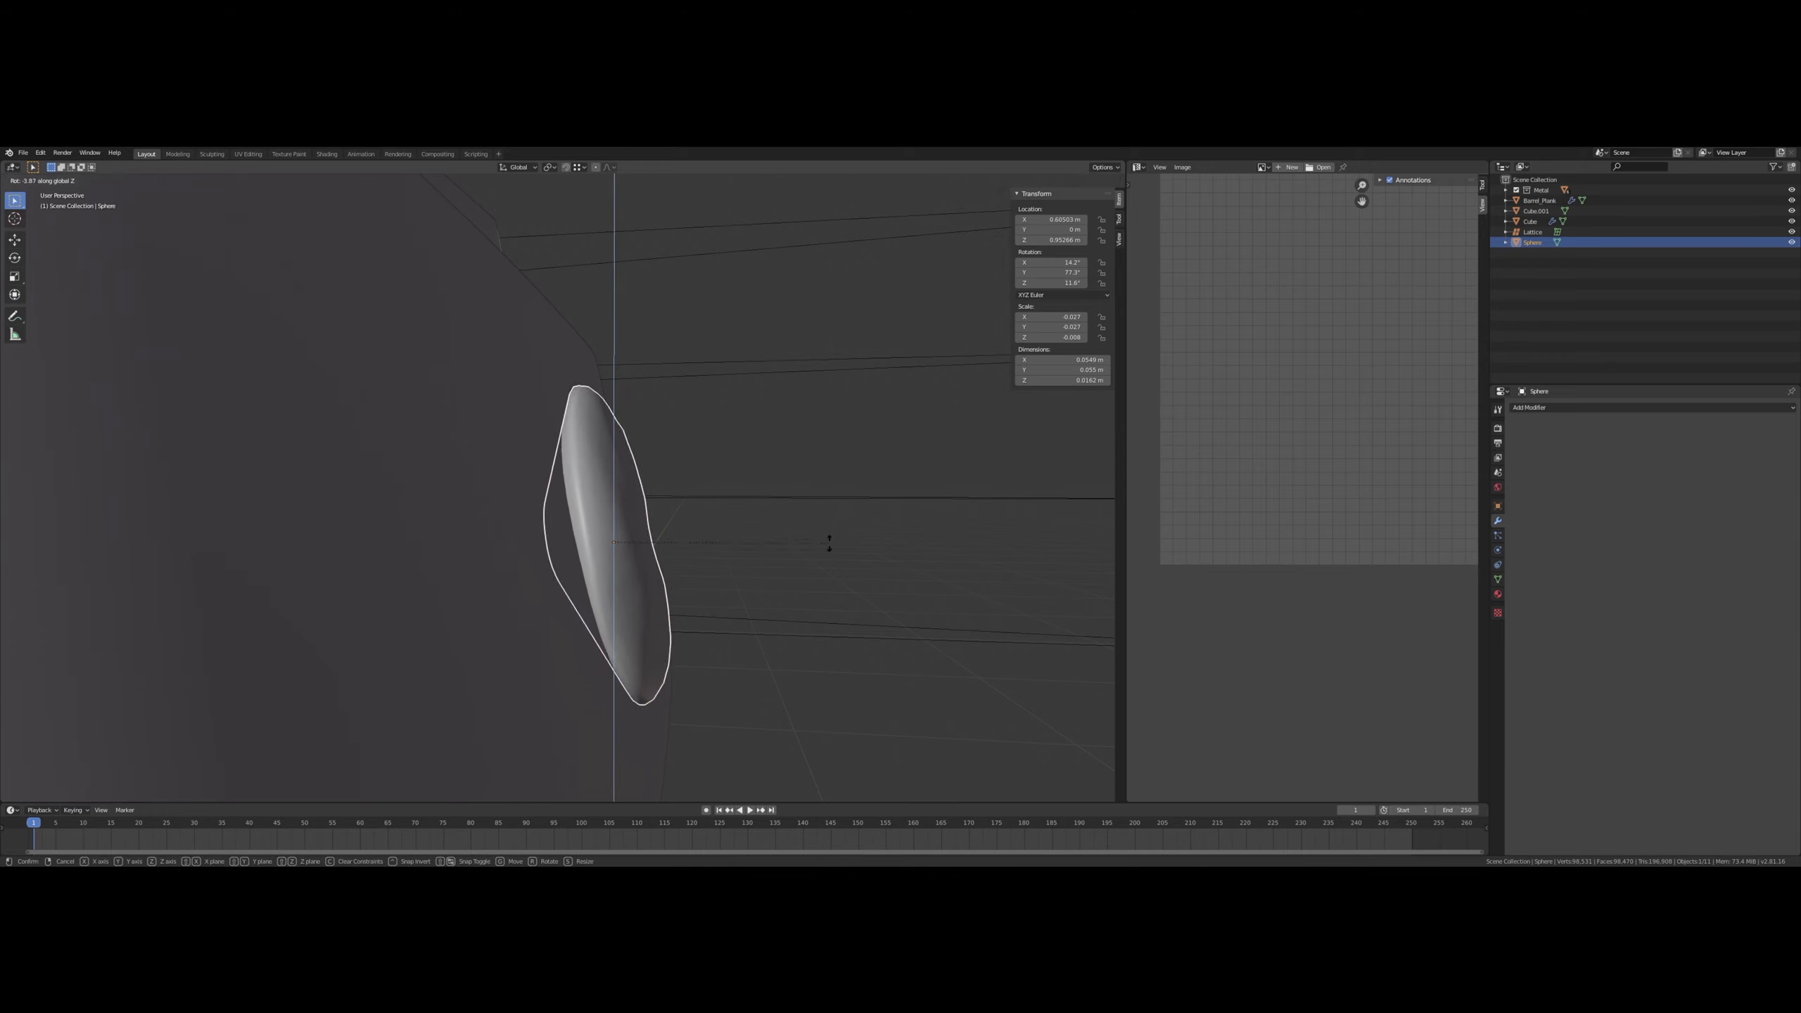
left_click(830, 543)
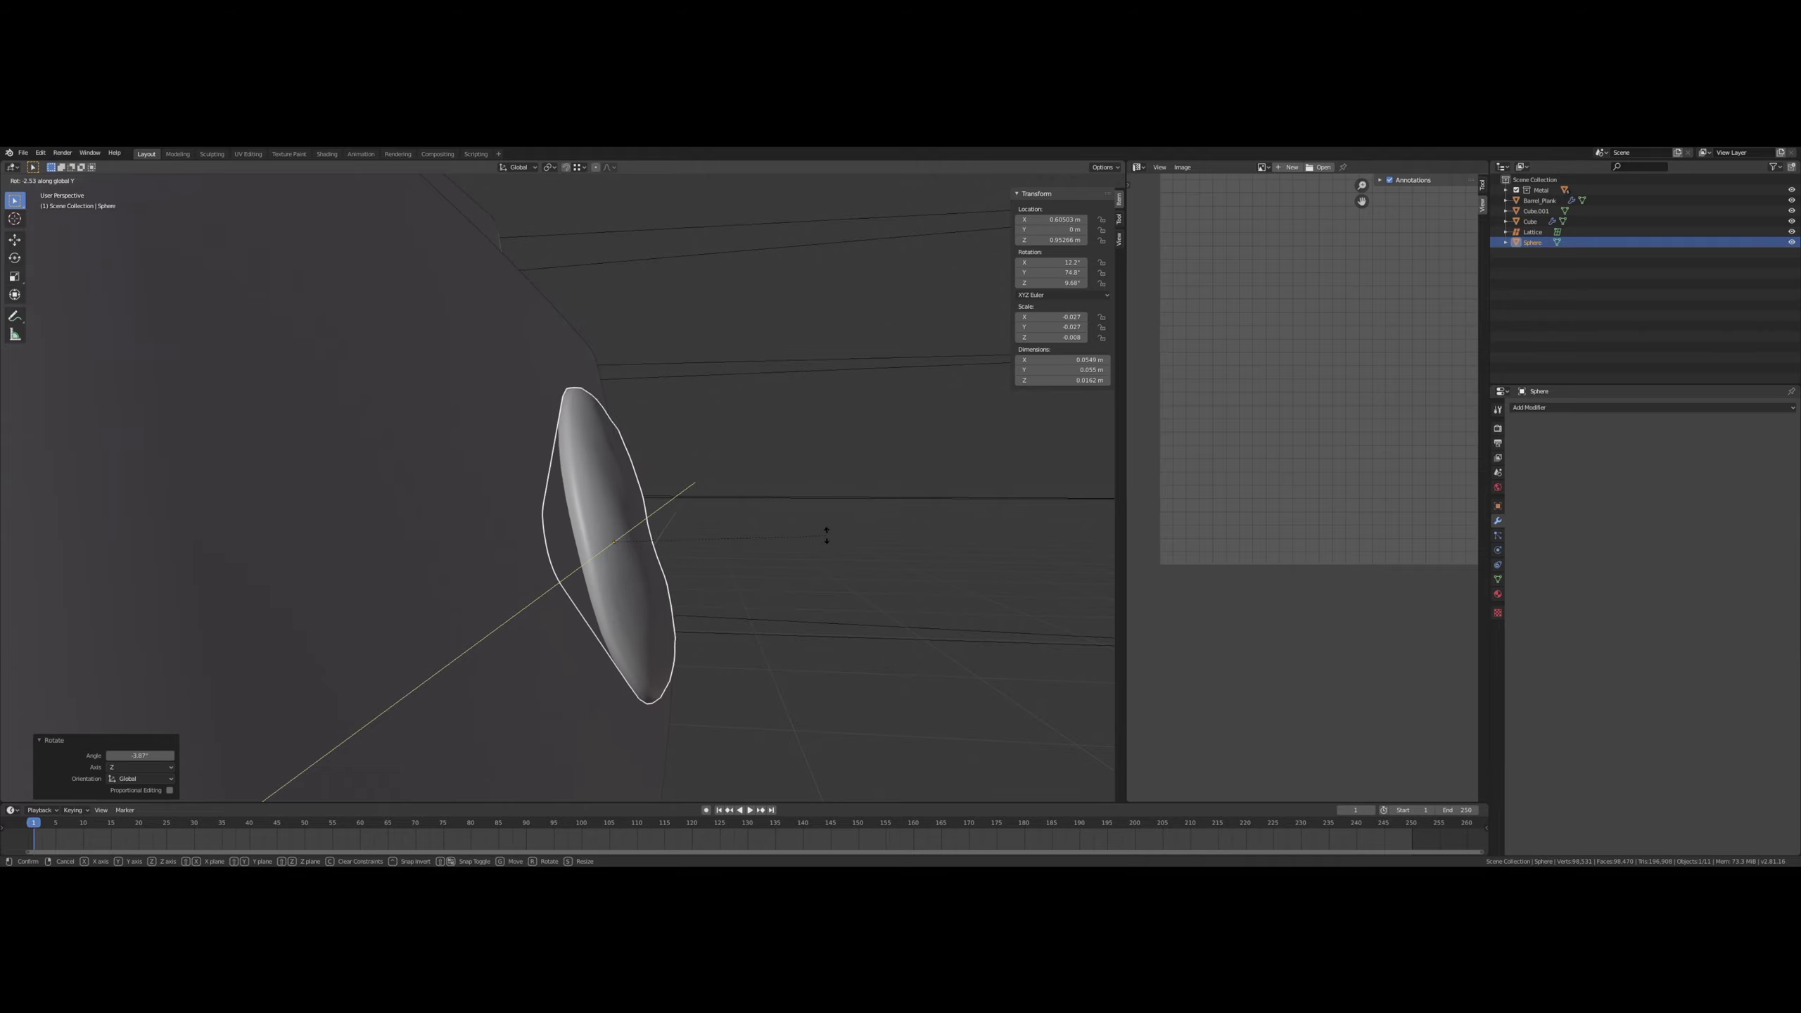
left_click(826, 536)
- Duplicate the rivet in place and shift the copy slightly on the top band
middle_click_drag(826, 537, 673, 538)
key("shift+d")
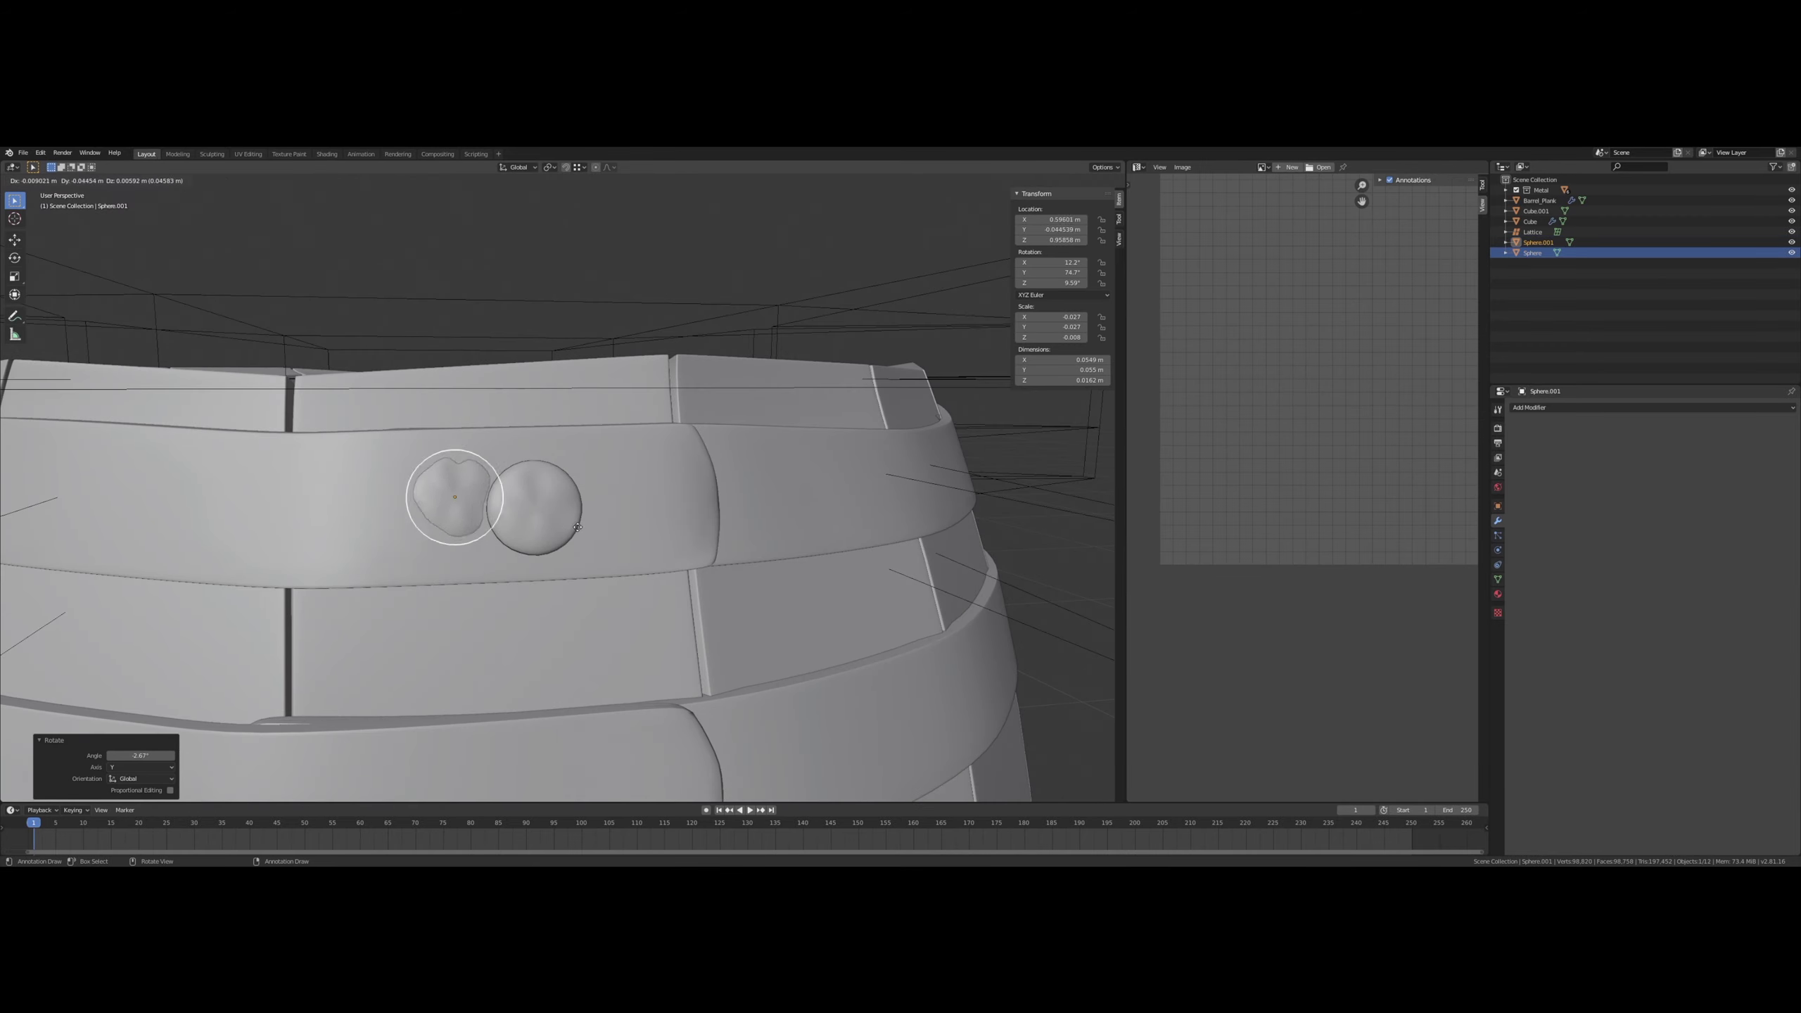
right_click(552, 533)
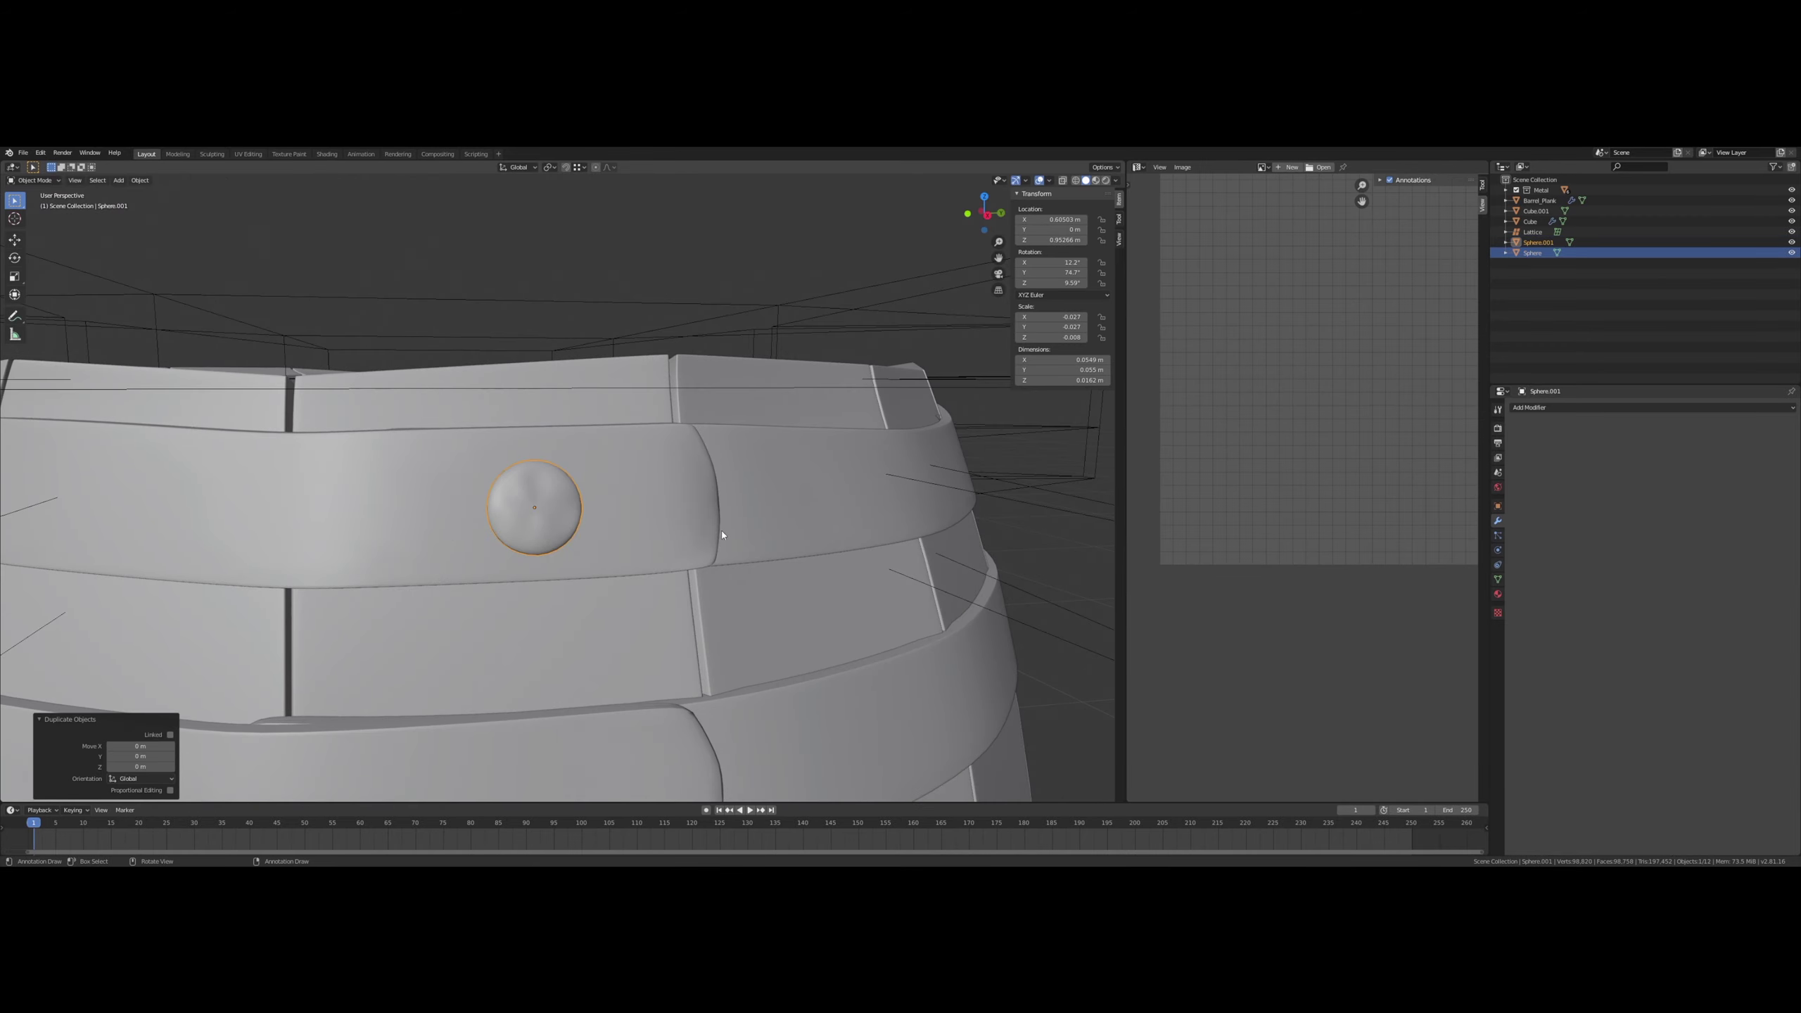
middle_click_drag(722, 535, 720, 596)
key("g")
left_click(543, 524)
- Turn on snapping and move the copied rivet along the top band, away from the band's end, beside the original
middle_click_drag(543, 524, 696, 511)
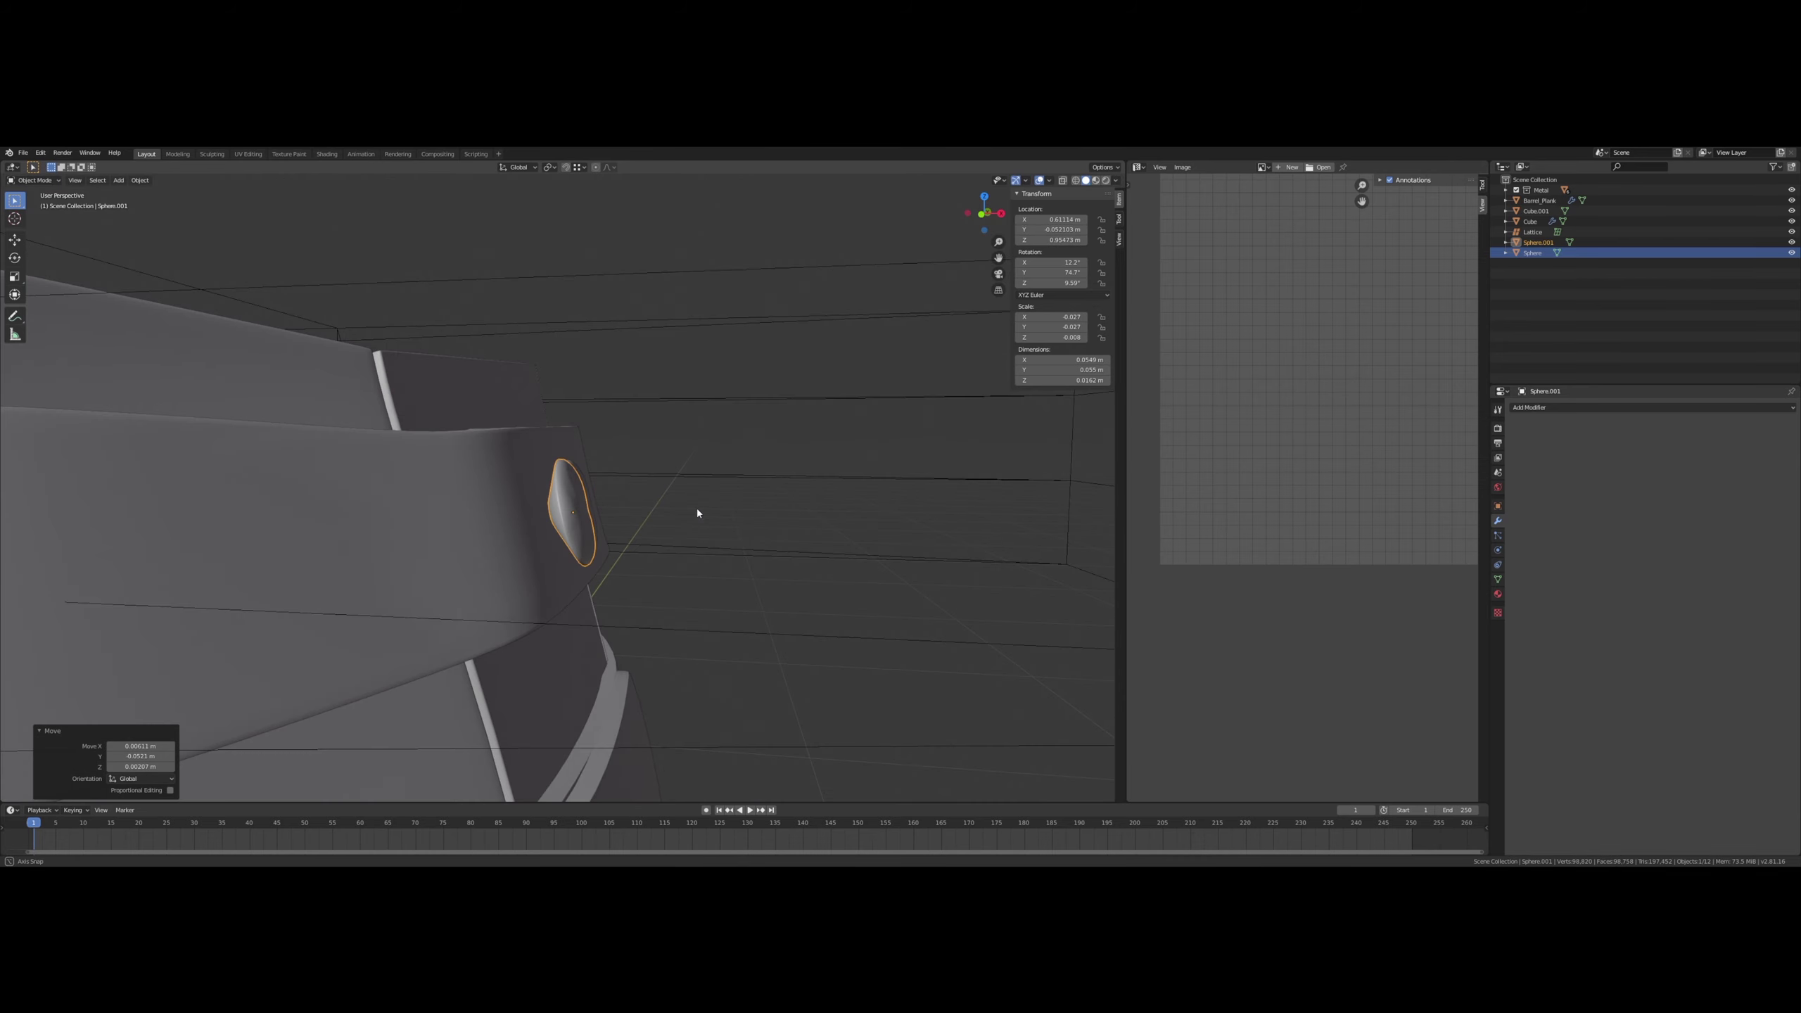
left_click(566, 168)
left_click(584, 167)
key("g")
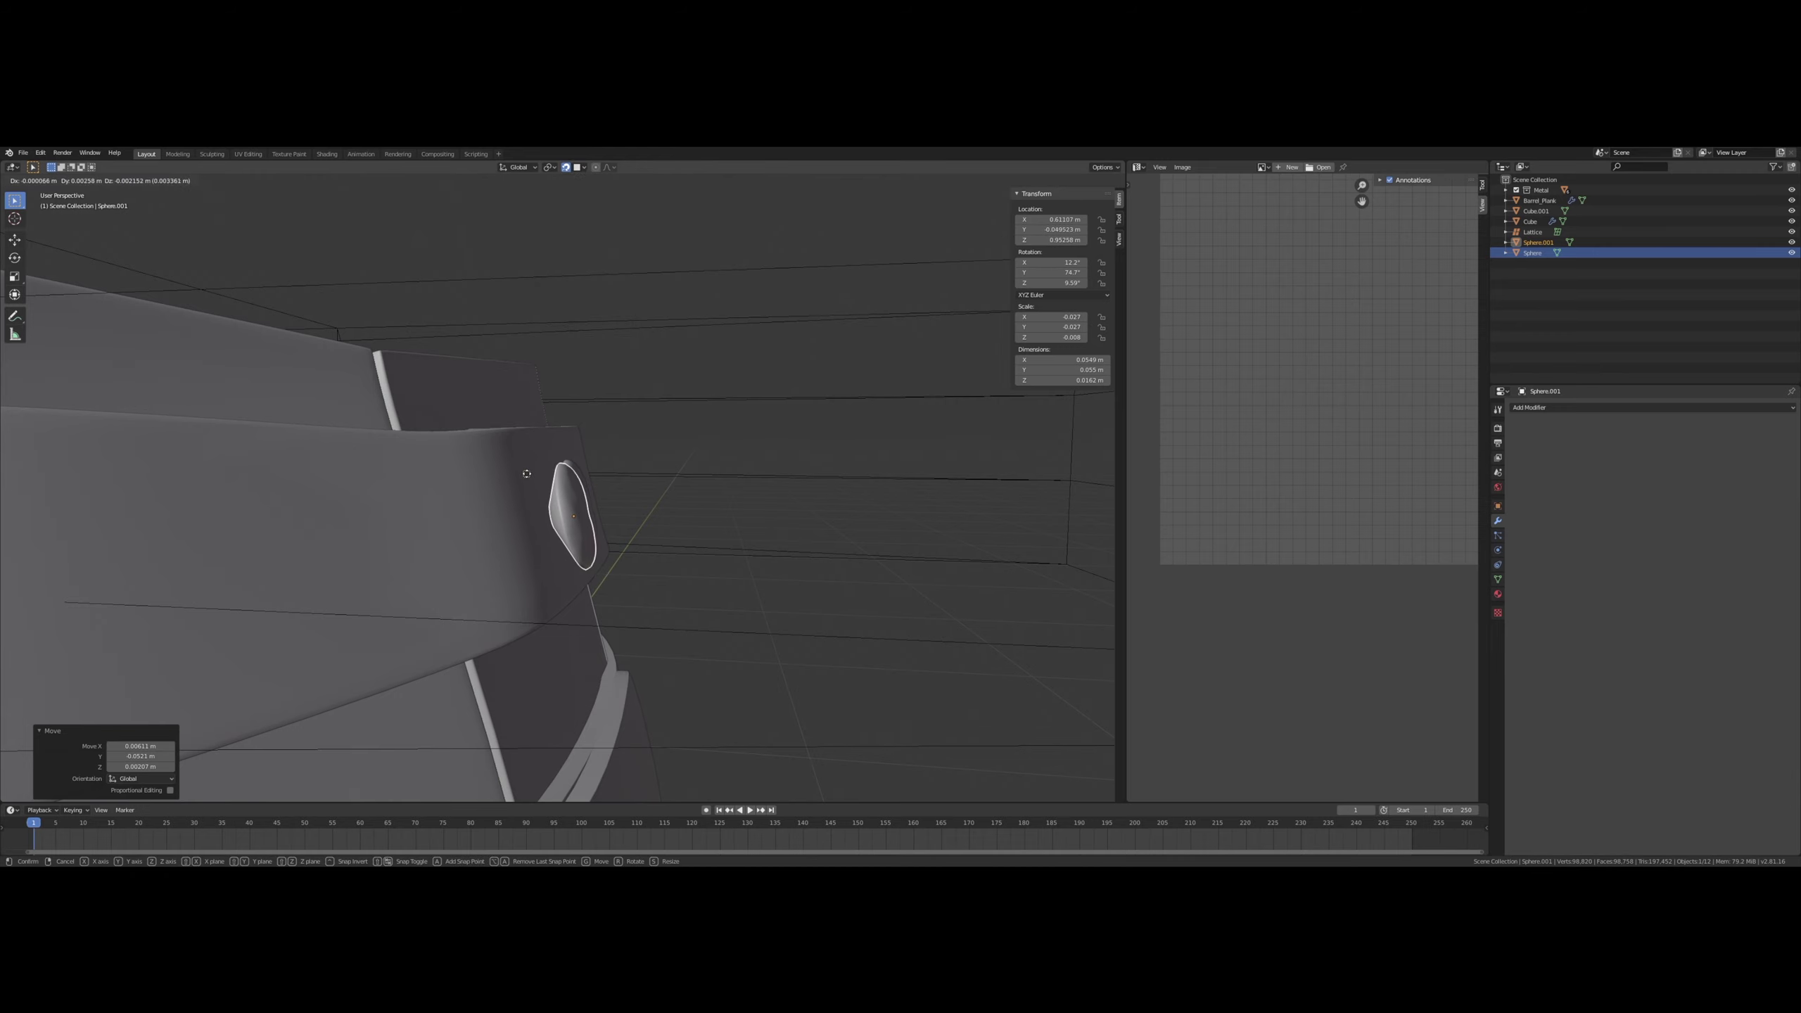
left_click(522, 469)
middle_click_drag(523, 469, 397, 476)
key("g")
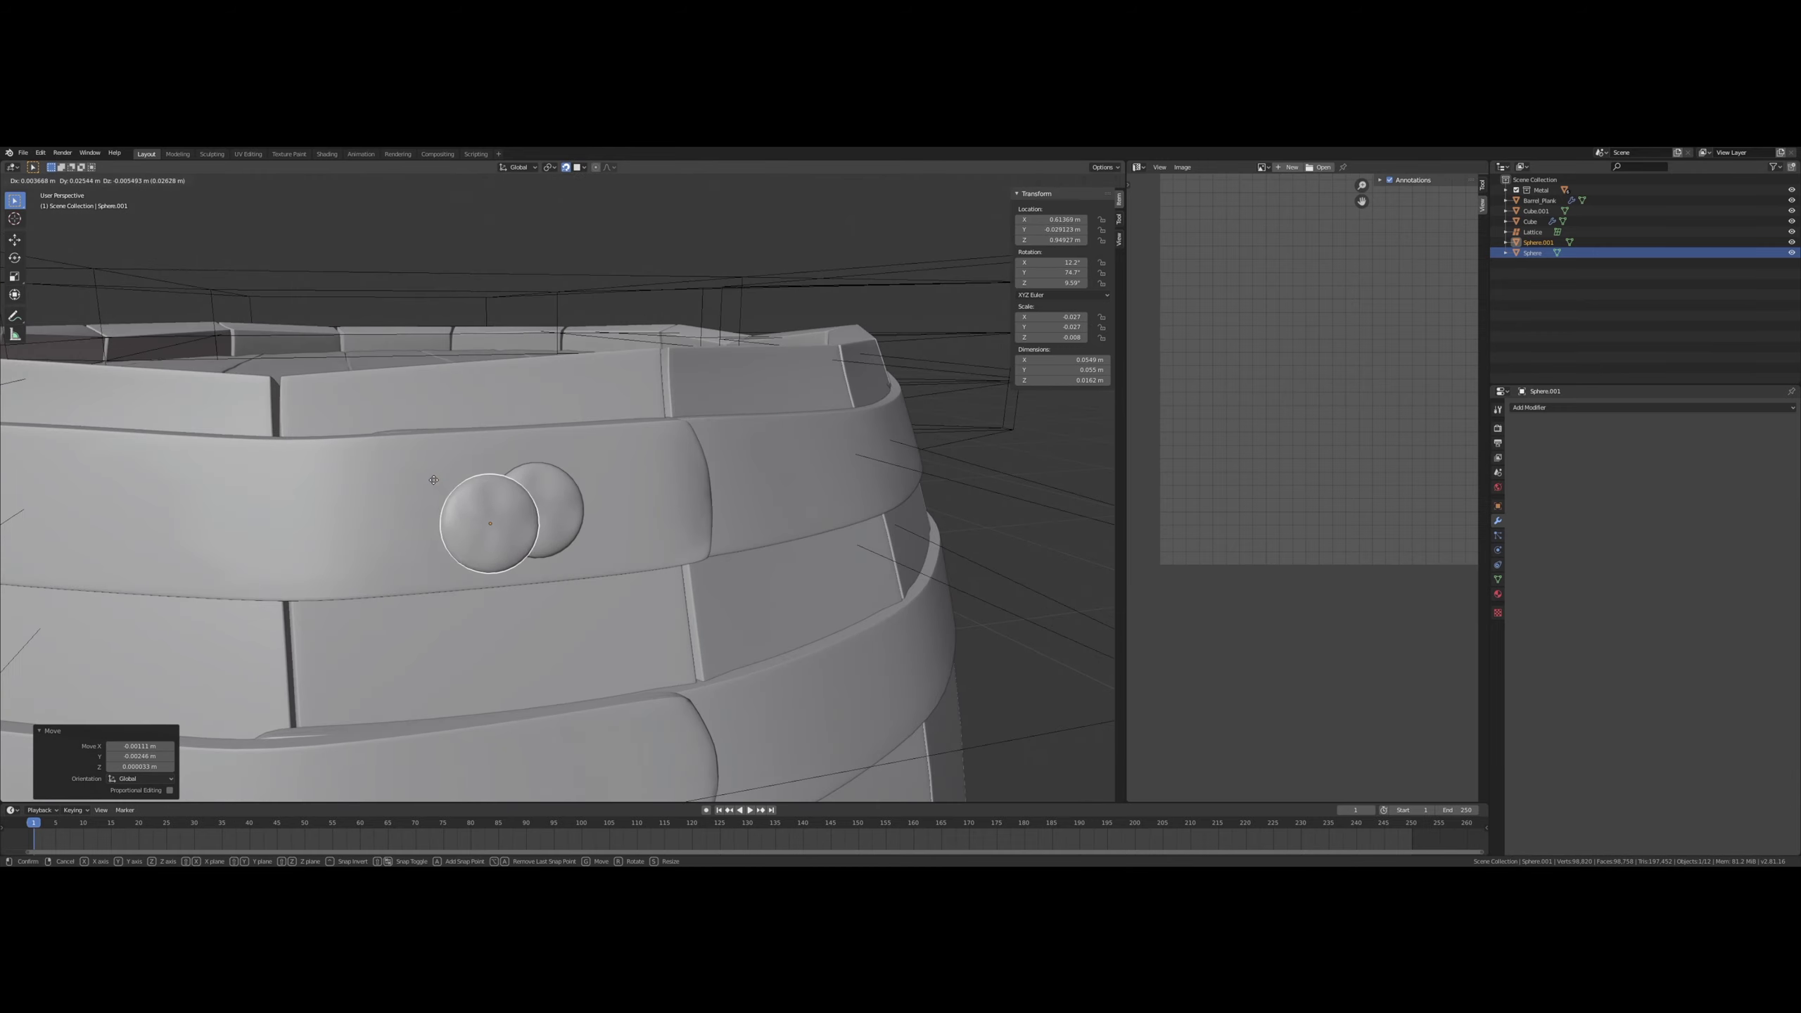
left_click(352, 467)
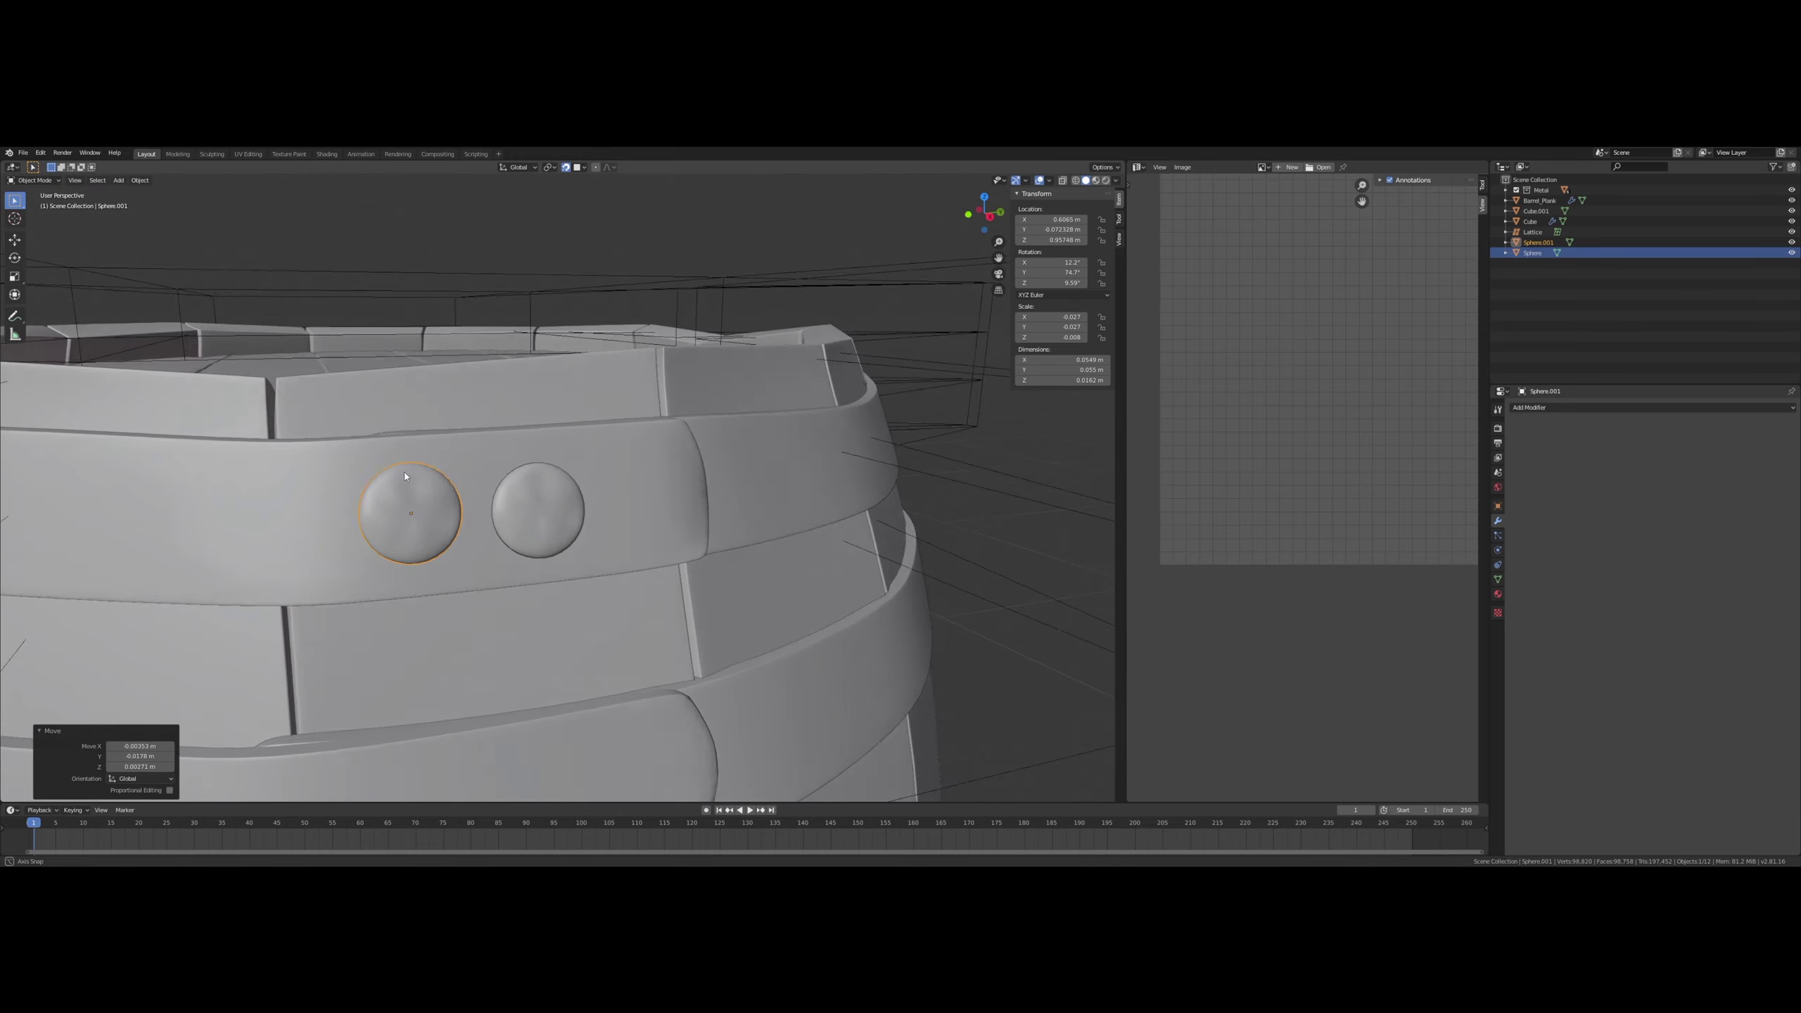
- Set the transform orientation to Local and move the copied rivet outward along its local Z axis
middle_click_drag(352, 468, 824, 517)
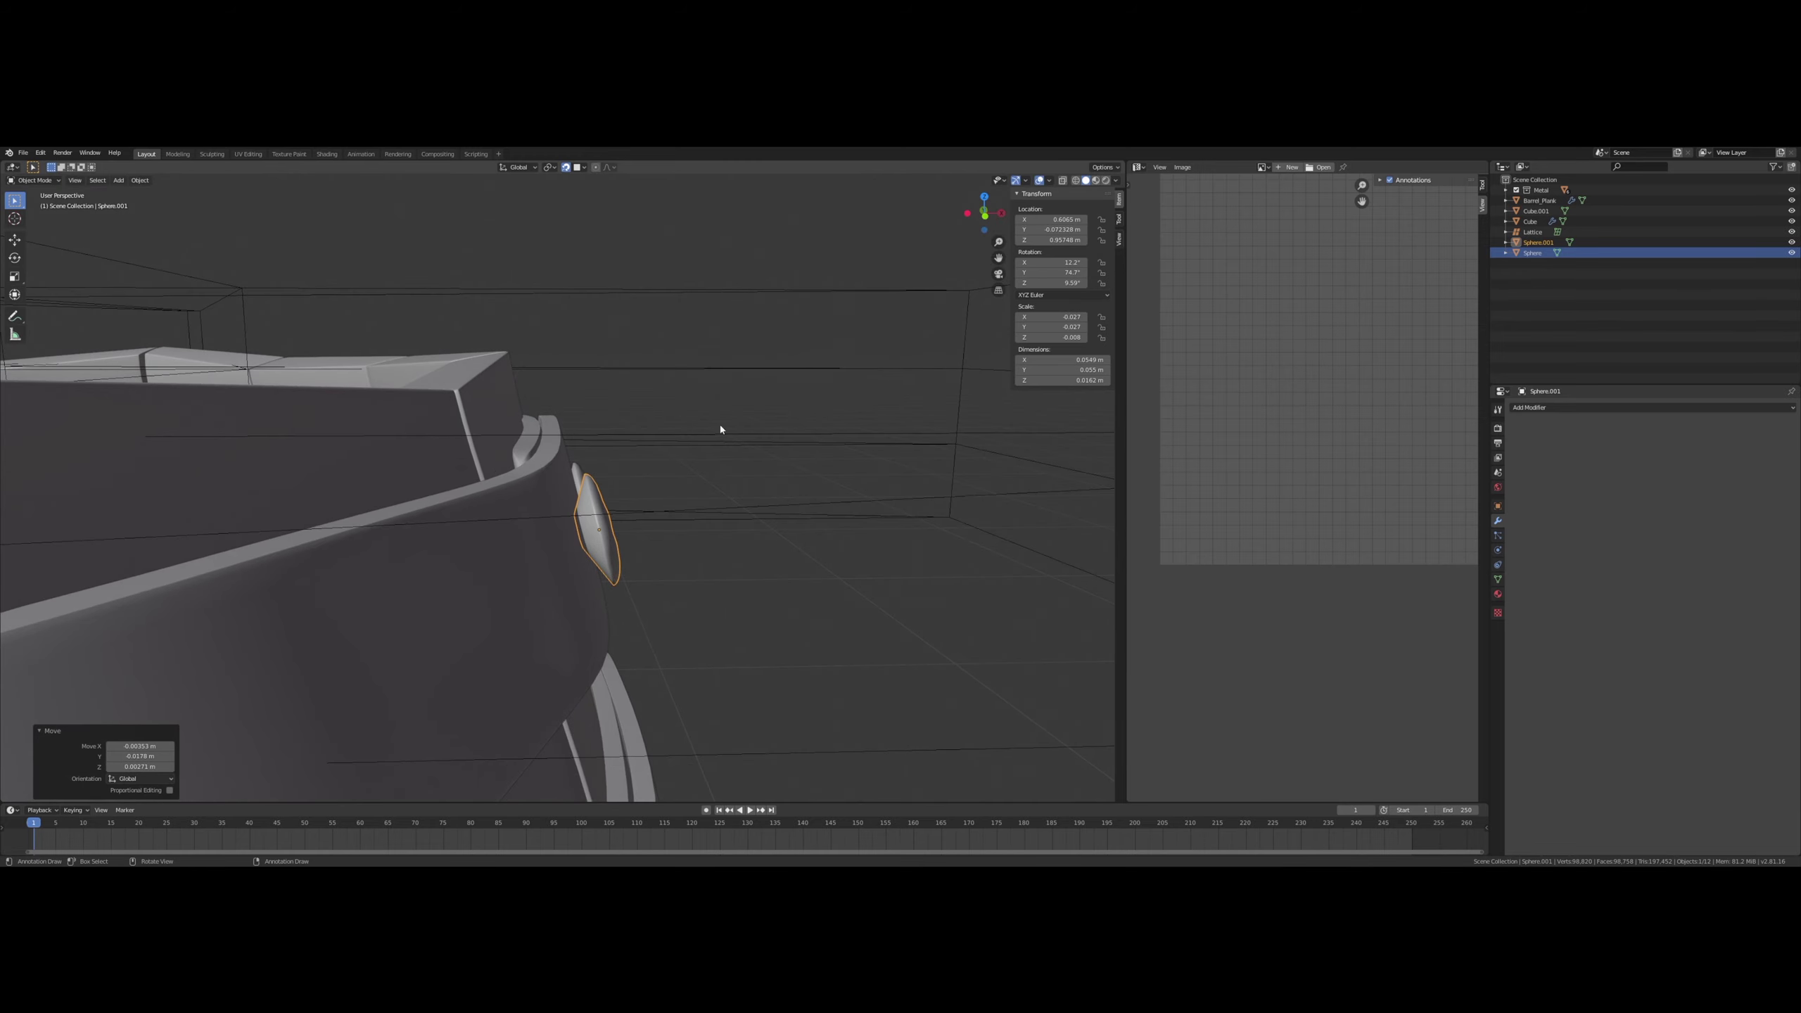
left_click(528, 168)
left_click(503, 210)
middle_click_drag(832, 358, 805, 369)
key("g")
key("z")
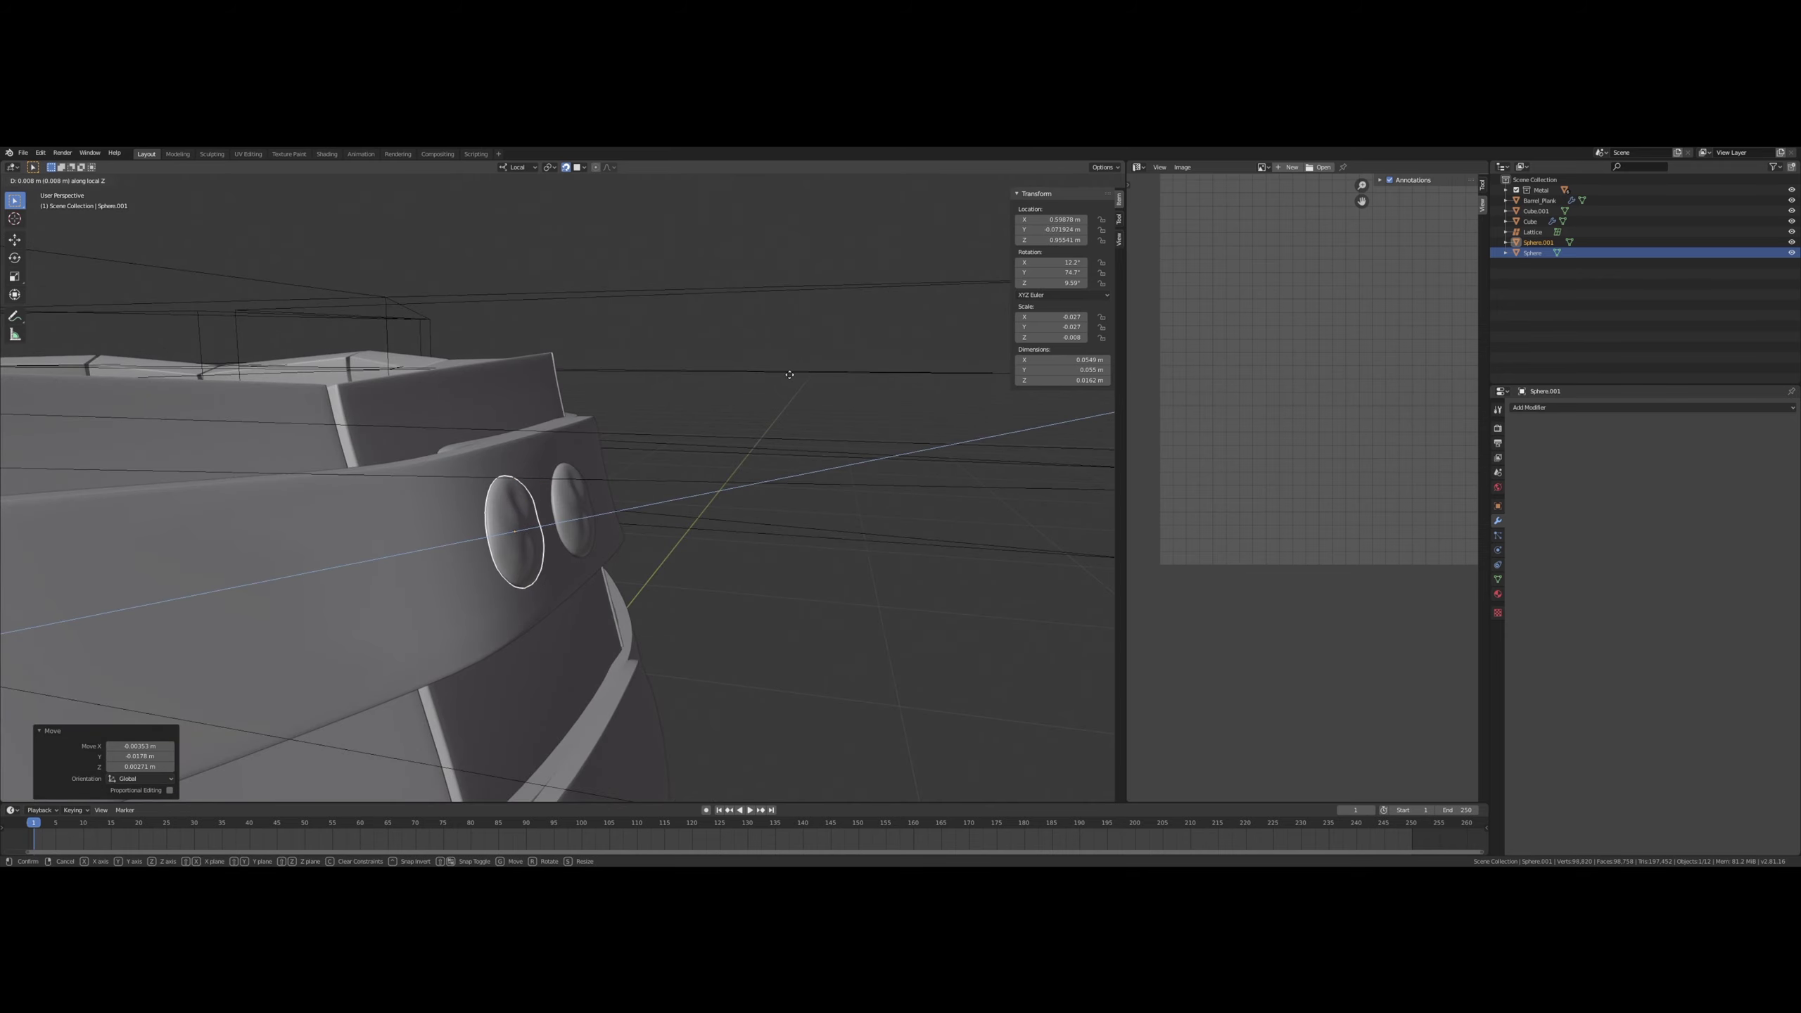
left_click(787, 381)
- Move the copied rivet back along its local Z axis to seat it against the top band
middle_click_drag(787, 381, 700, 387)
scroll(562, 443, "up", 4)
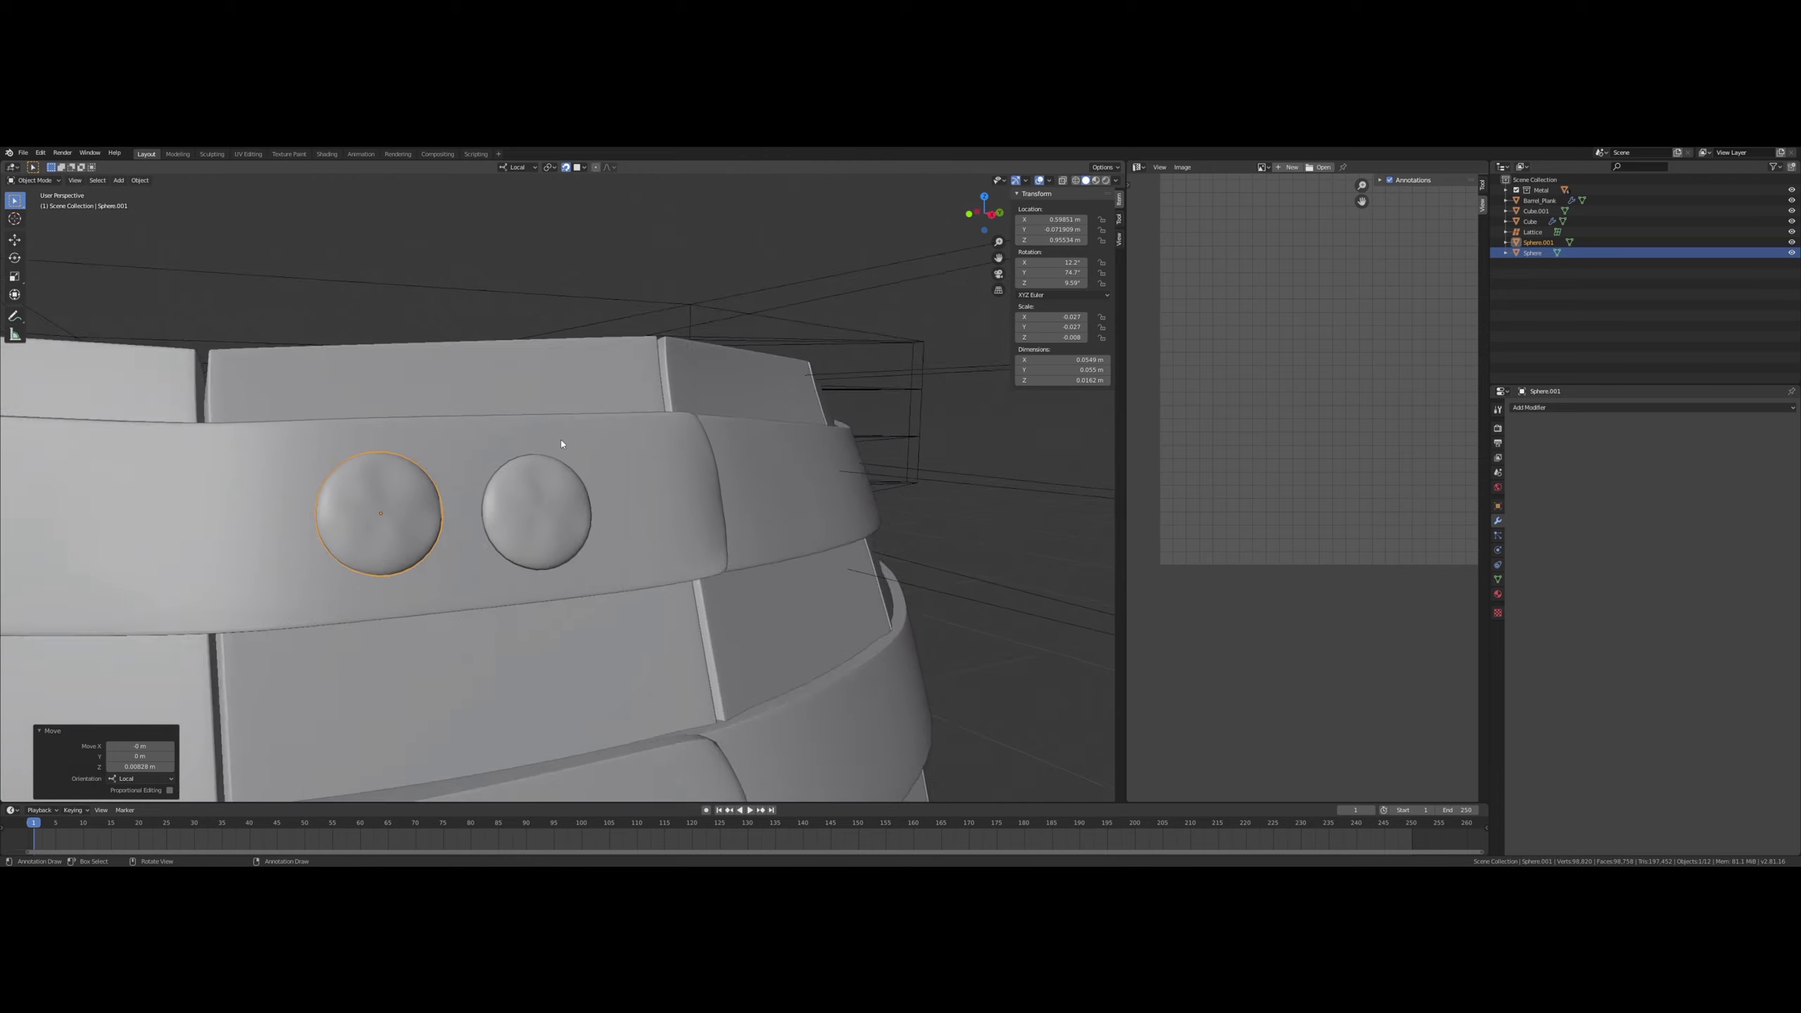
middle_click_drag(446, 534, 358, 562)
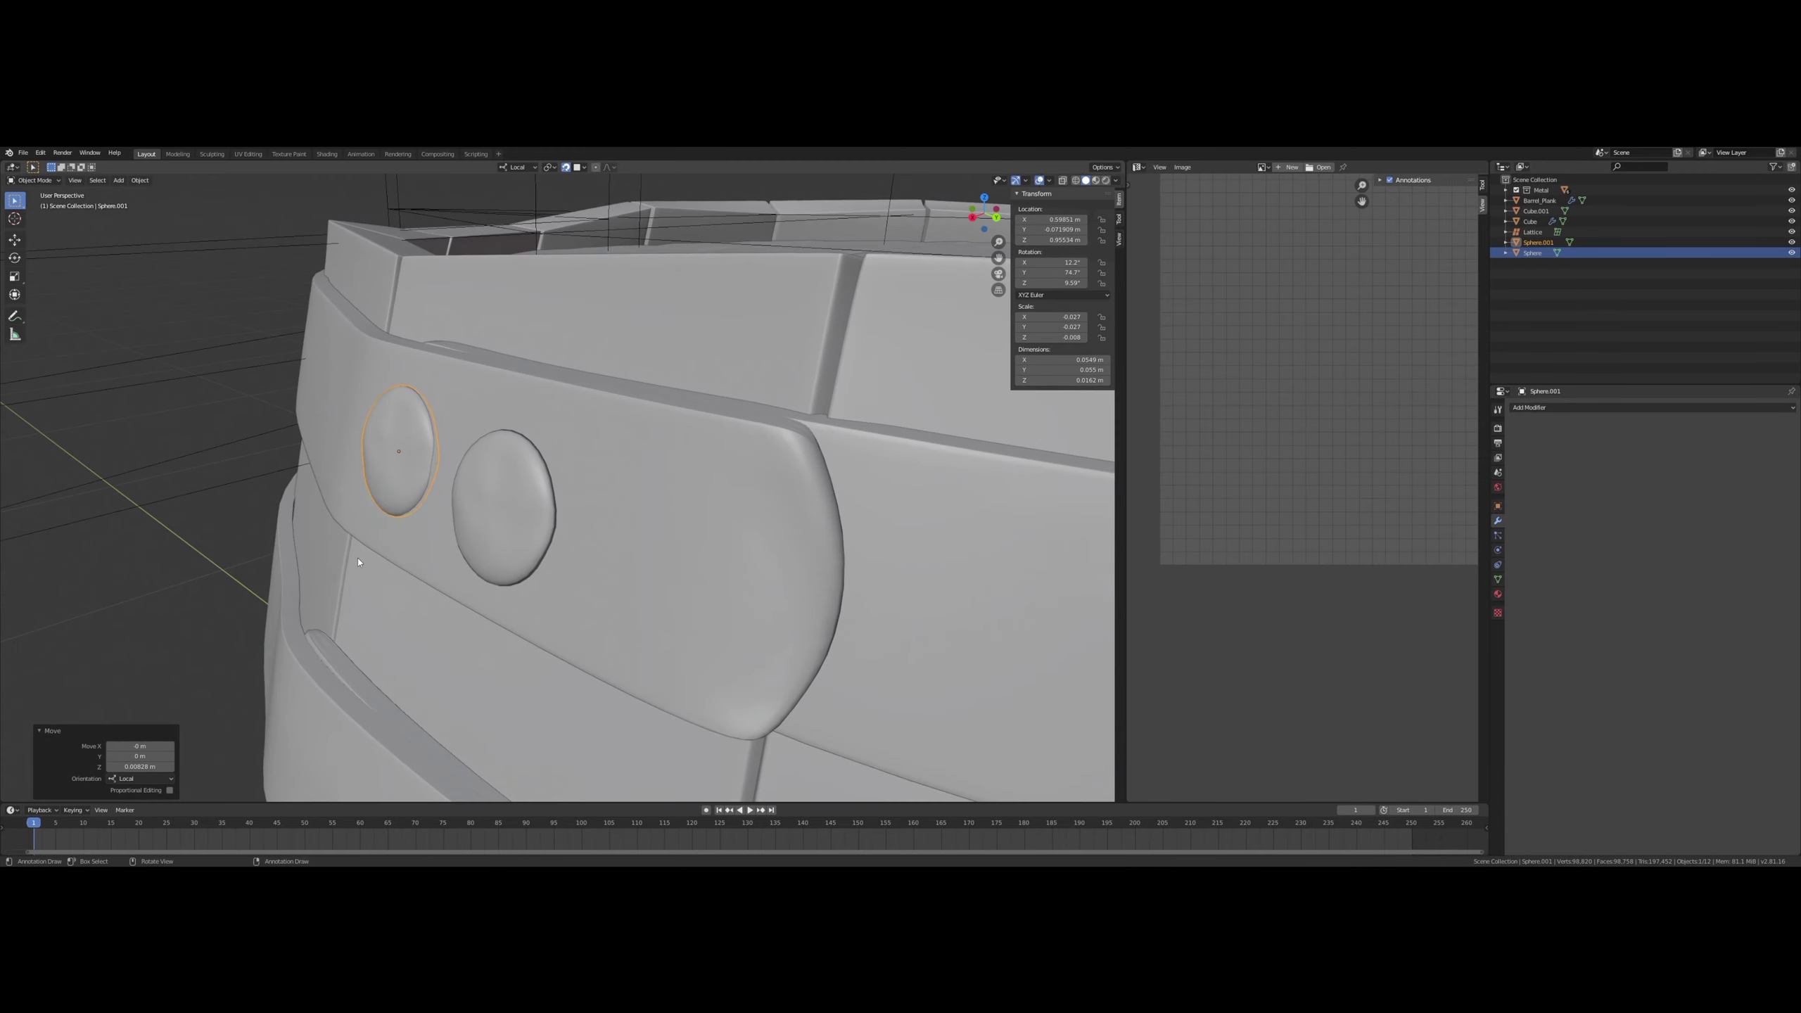
key("z")
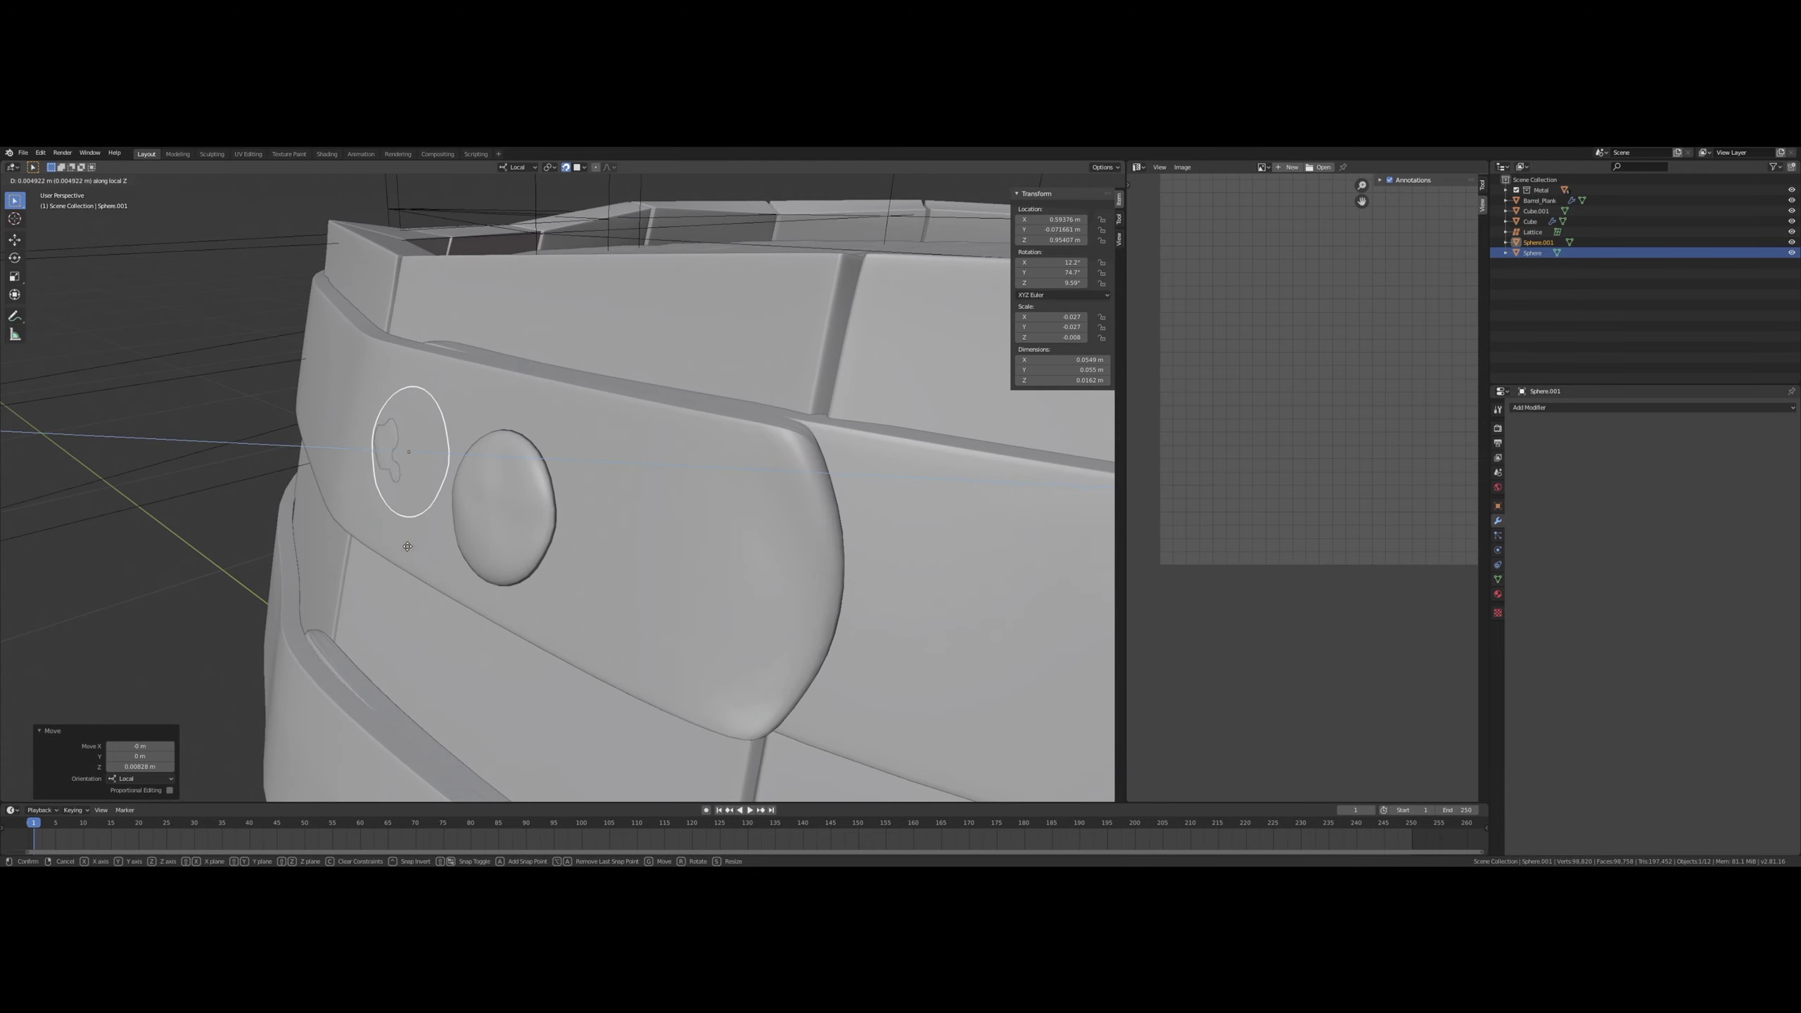
right_click(408, 546)
middle_click_drag(414, 529, 537, 468)
key("g")
key("z")
left_click(332, 483)
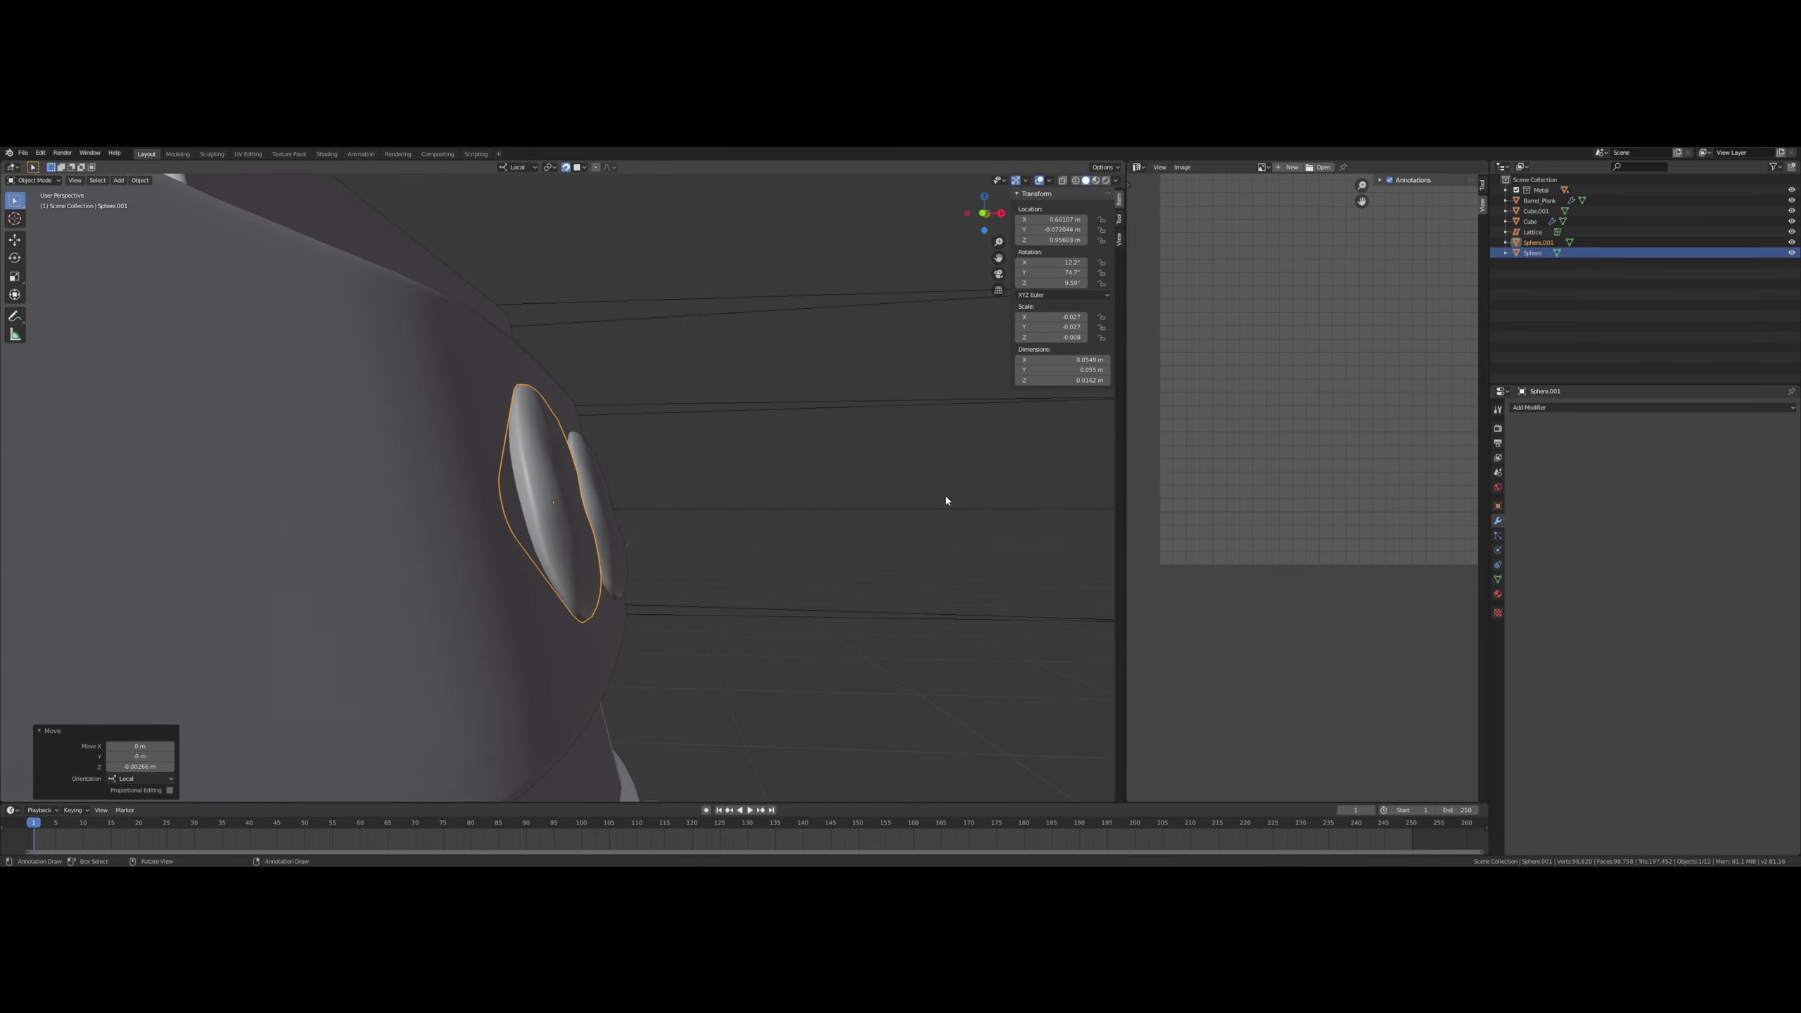
key("r")
key("z")
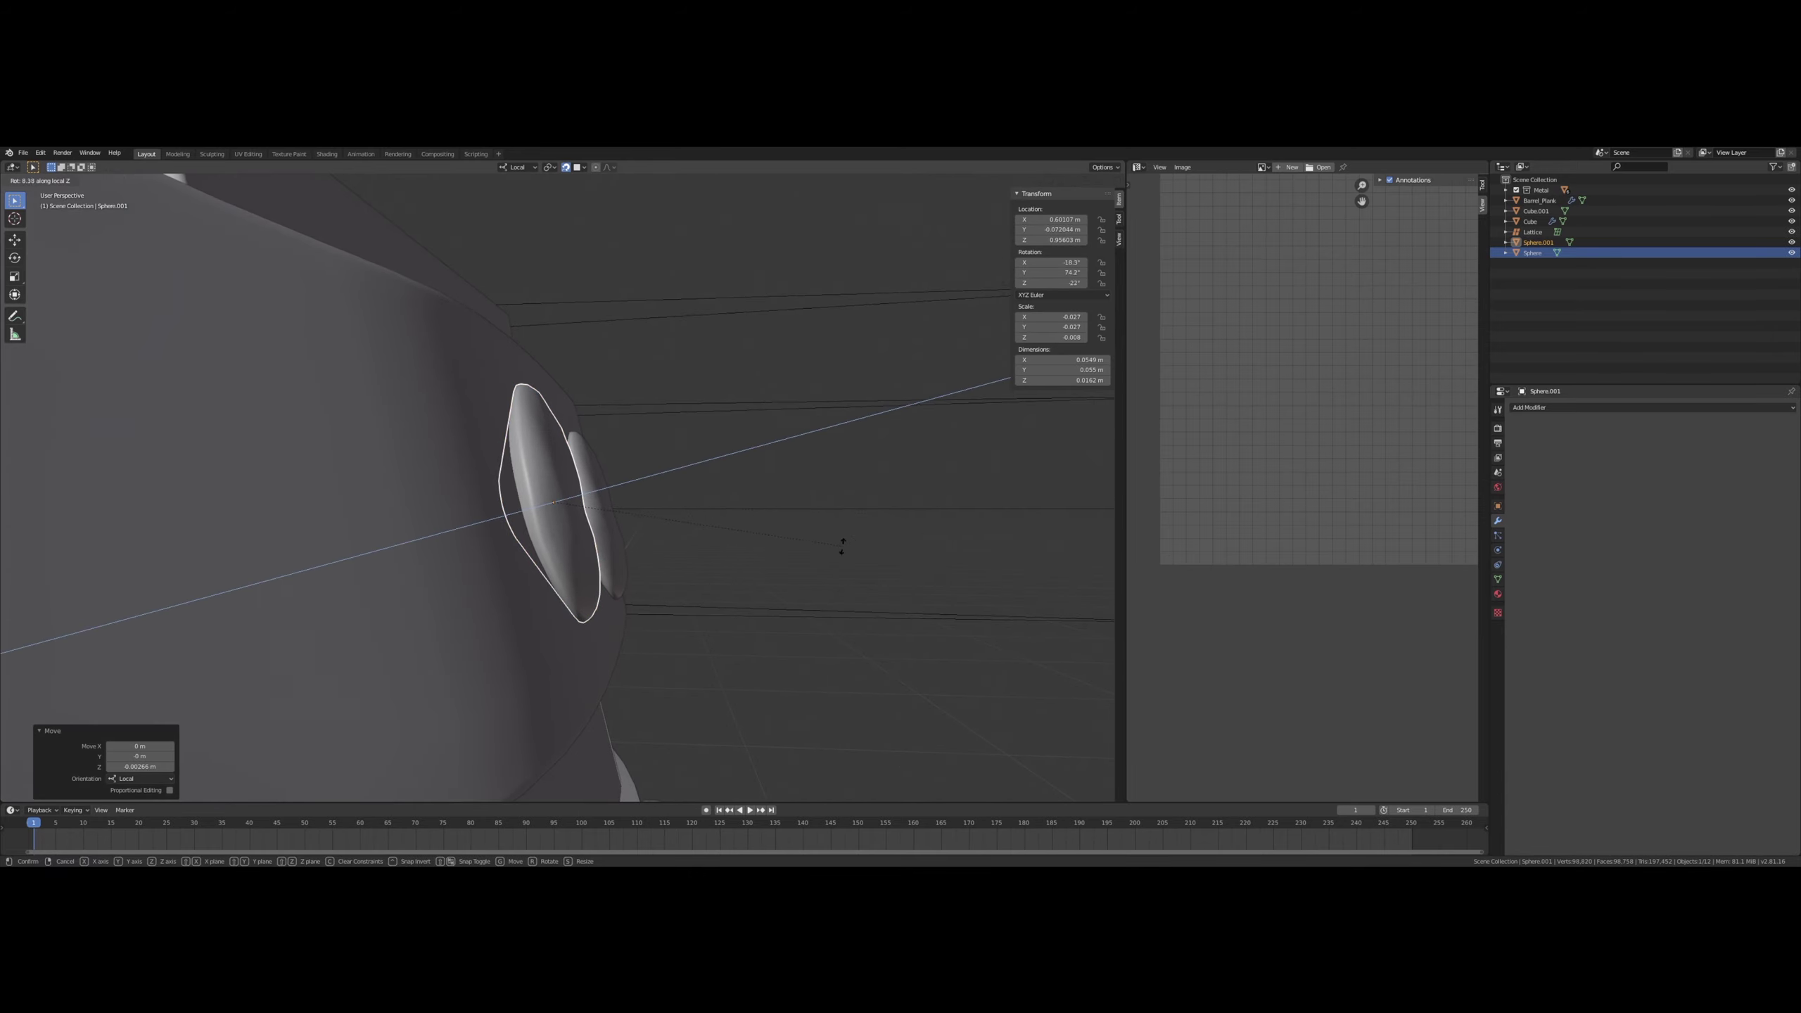
right_click(682, 501)
middle_click_drag(682, 501, 624, 341)
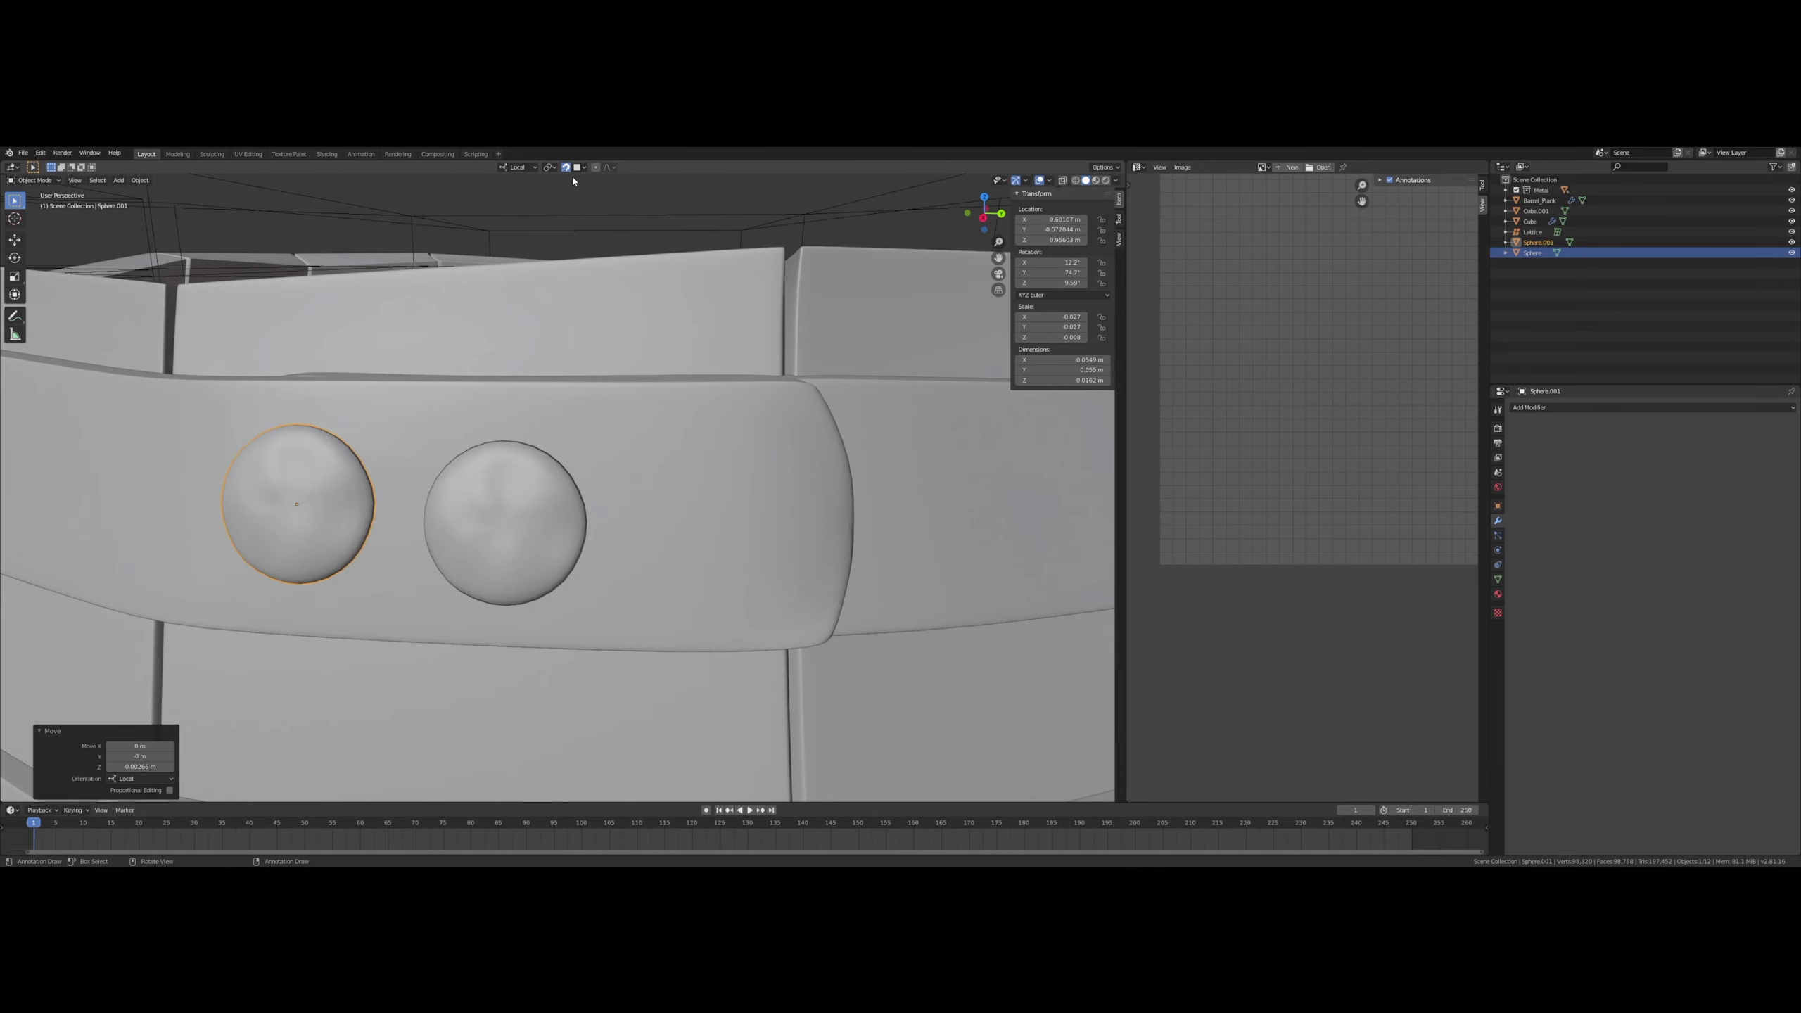
- Set the transform orientation to Global and rotate the copied rivet slightly about the Z axis to follow the band's curve
left_click(525, 168)
left_click(502, 200)
middle_click_drag(502, 206, 771, 516)
key("r")
key("z")
left_click(809, 512)
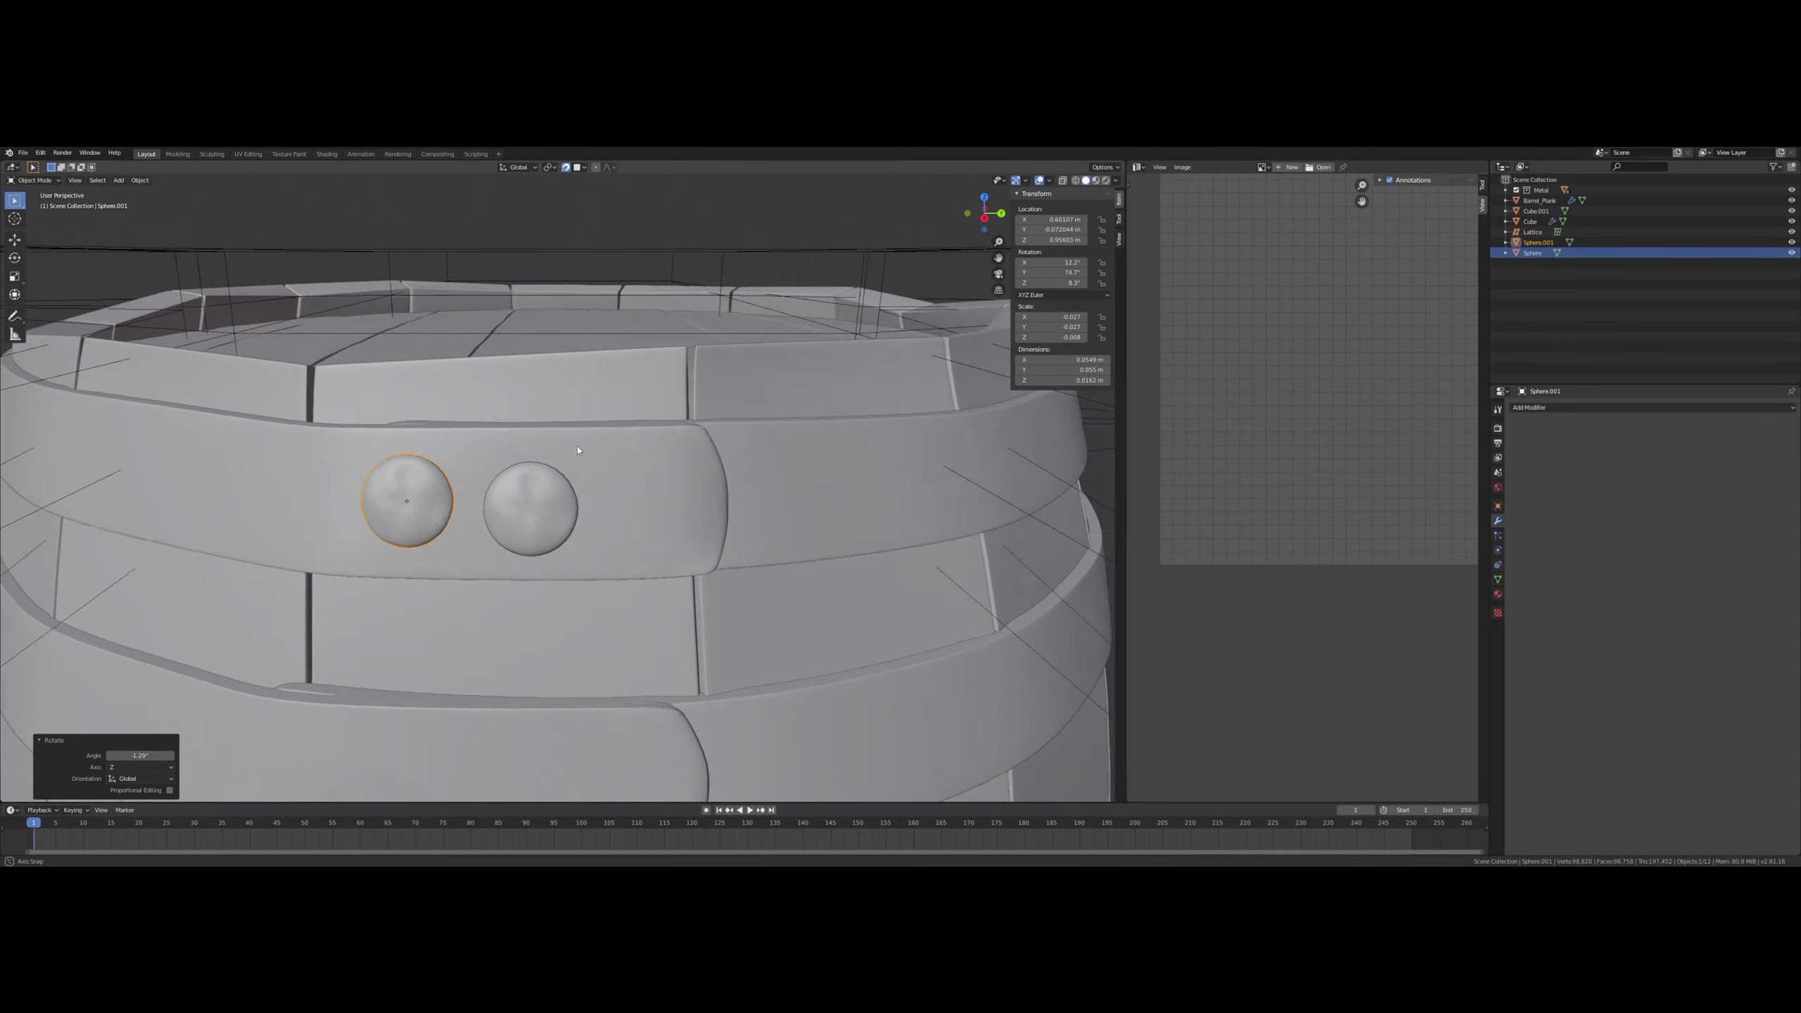
- Move the original rivet closer to the top band's overlapping end and adjust it along X to sit on the band
middle_click_drag(678, 270, 586, 498)
scroll(622, 453, "down", 6)
left_click(554, 491)
scroll(594, 525, "up", 6)
key("g")
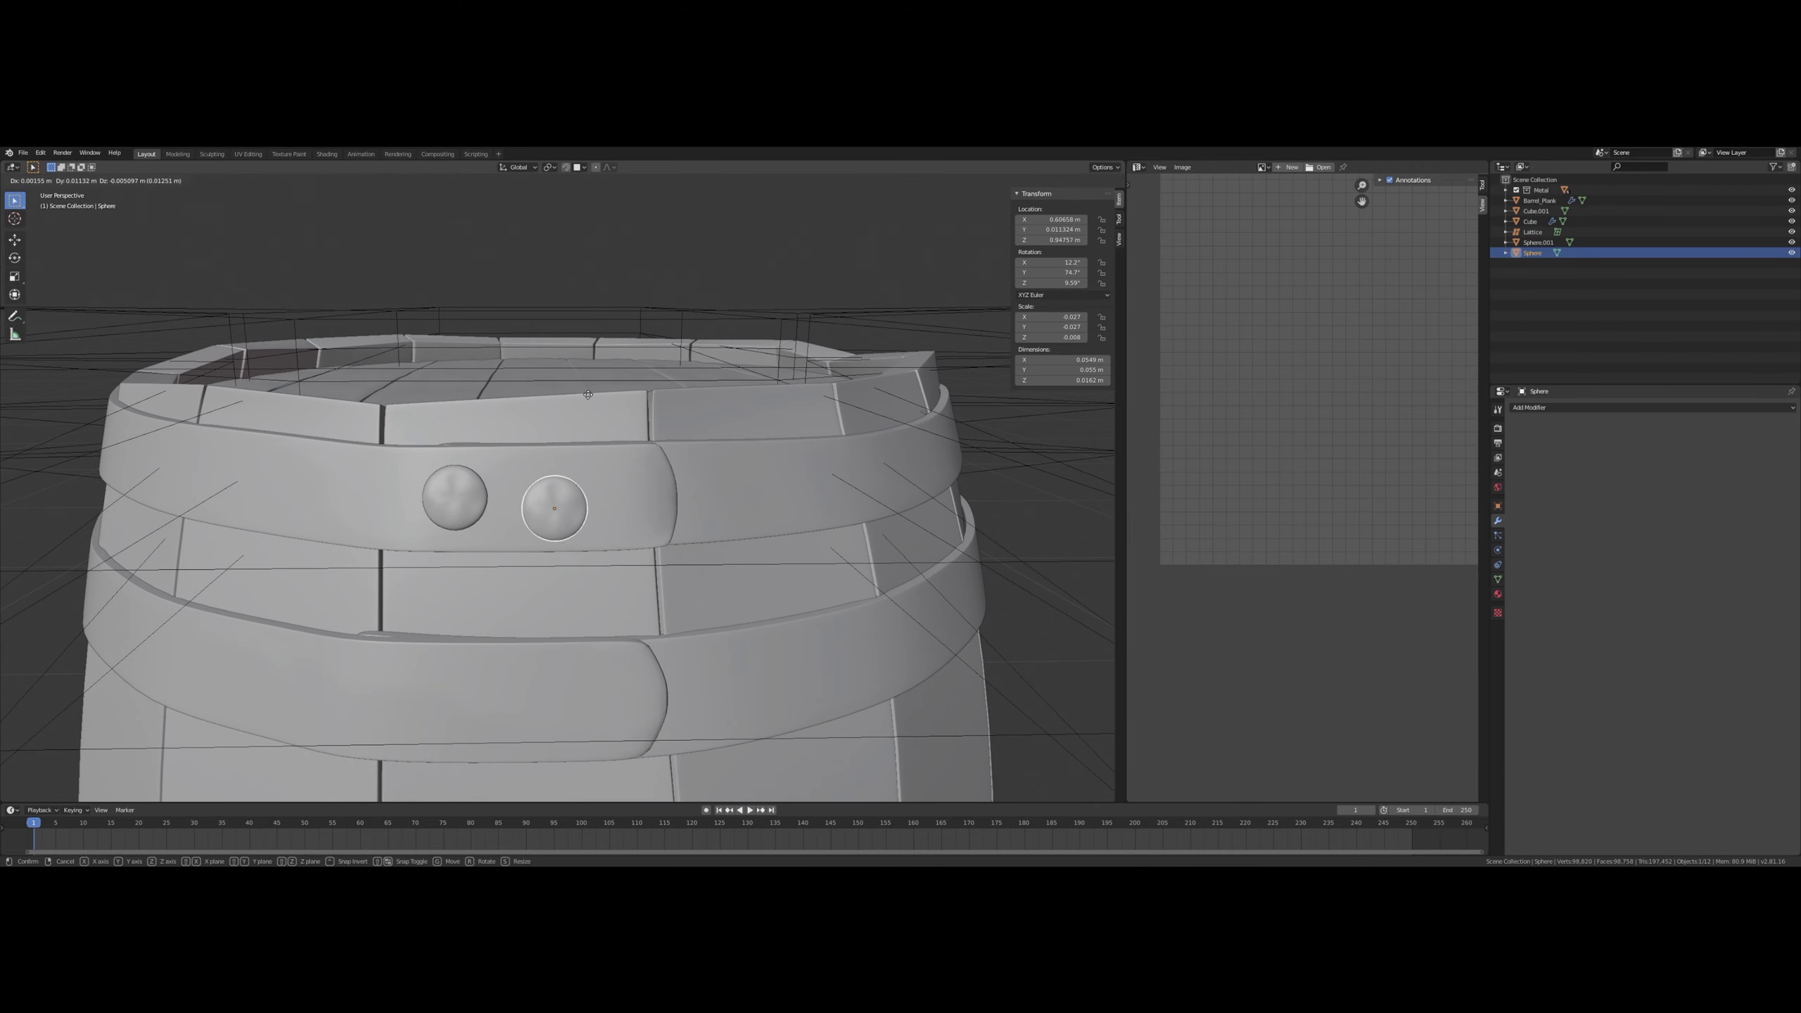
left_click(633, 398)
middle_click_drag(628, 408, 519, 485)
key("g")
key("x")
left_click(562, 455)
- Duplicate both top-band rivets and place the copies on the second band's overlapping end
left_click(501, 499, "shift")
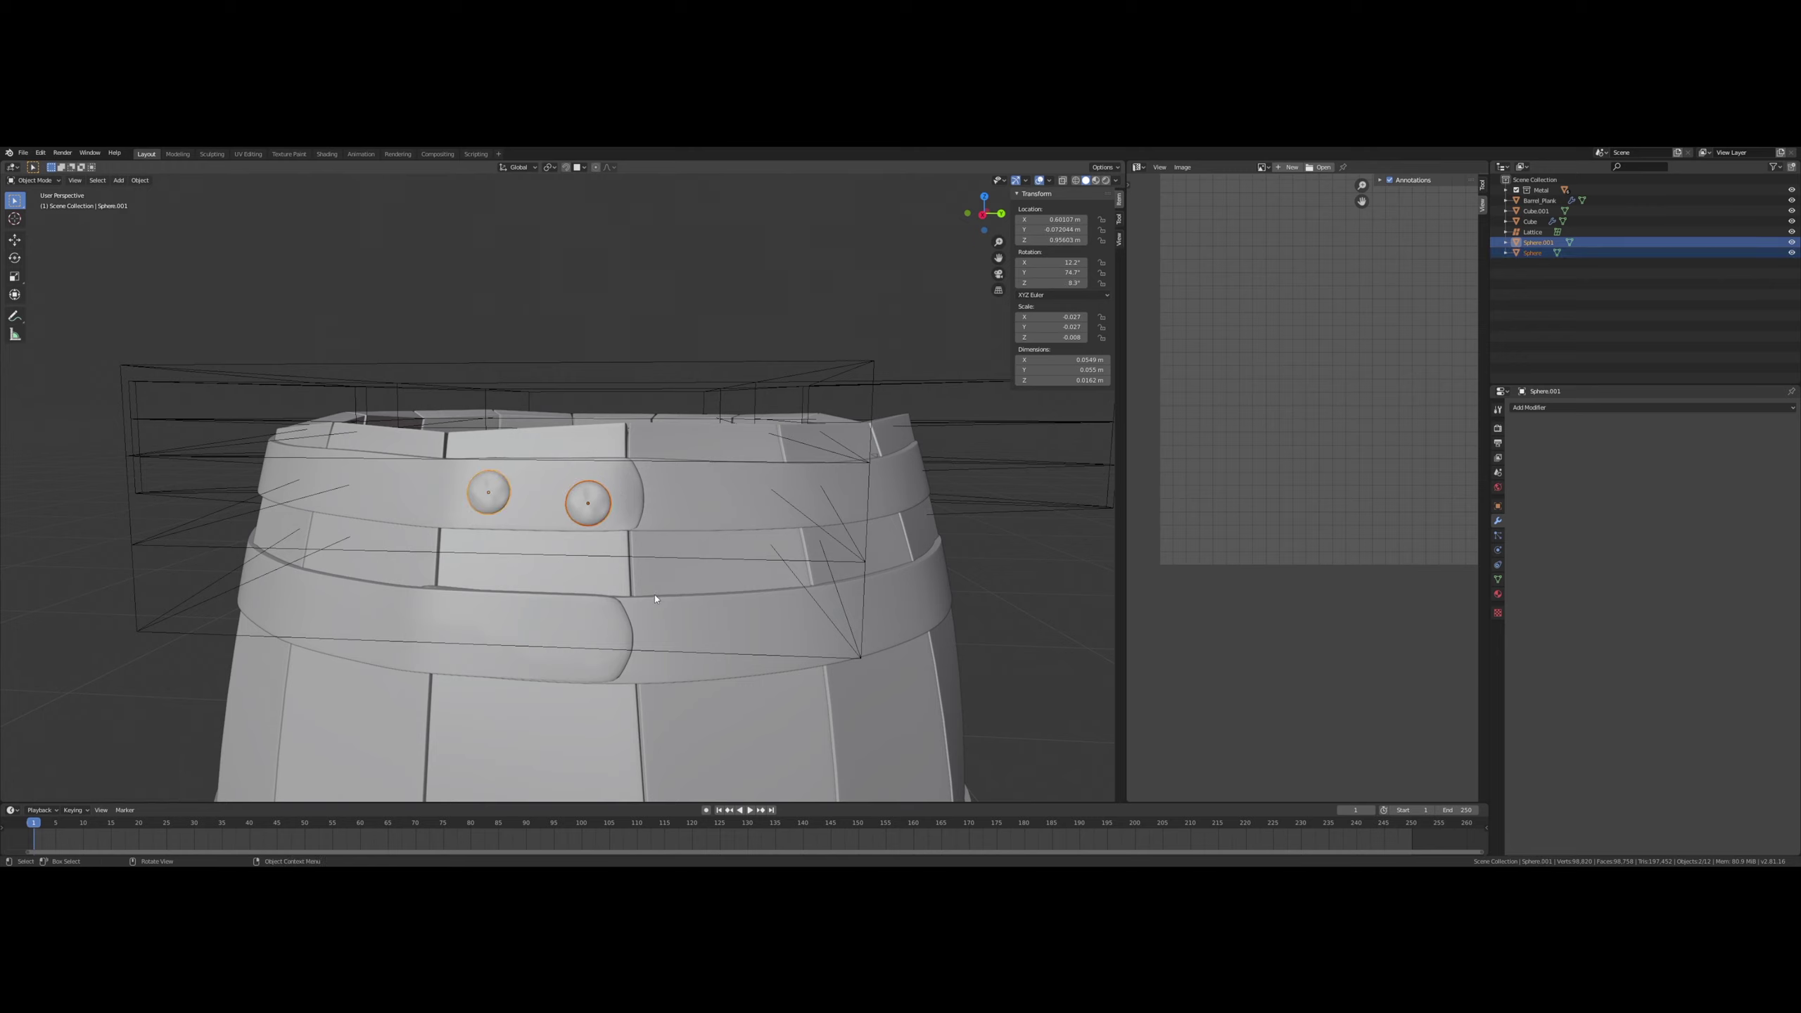
scroll(652, 591, "down", 3)
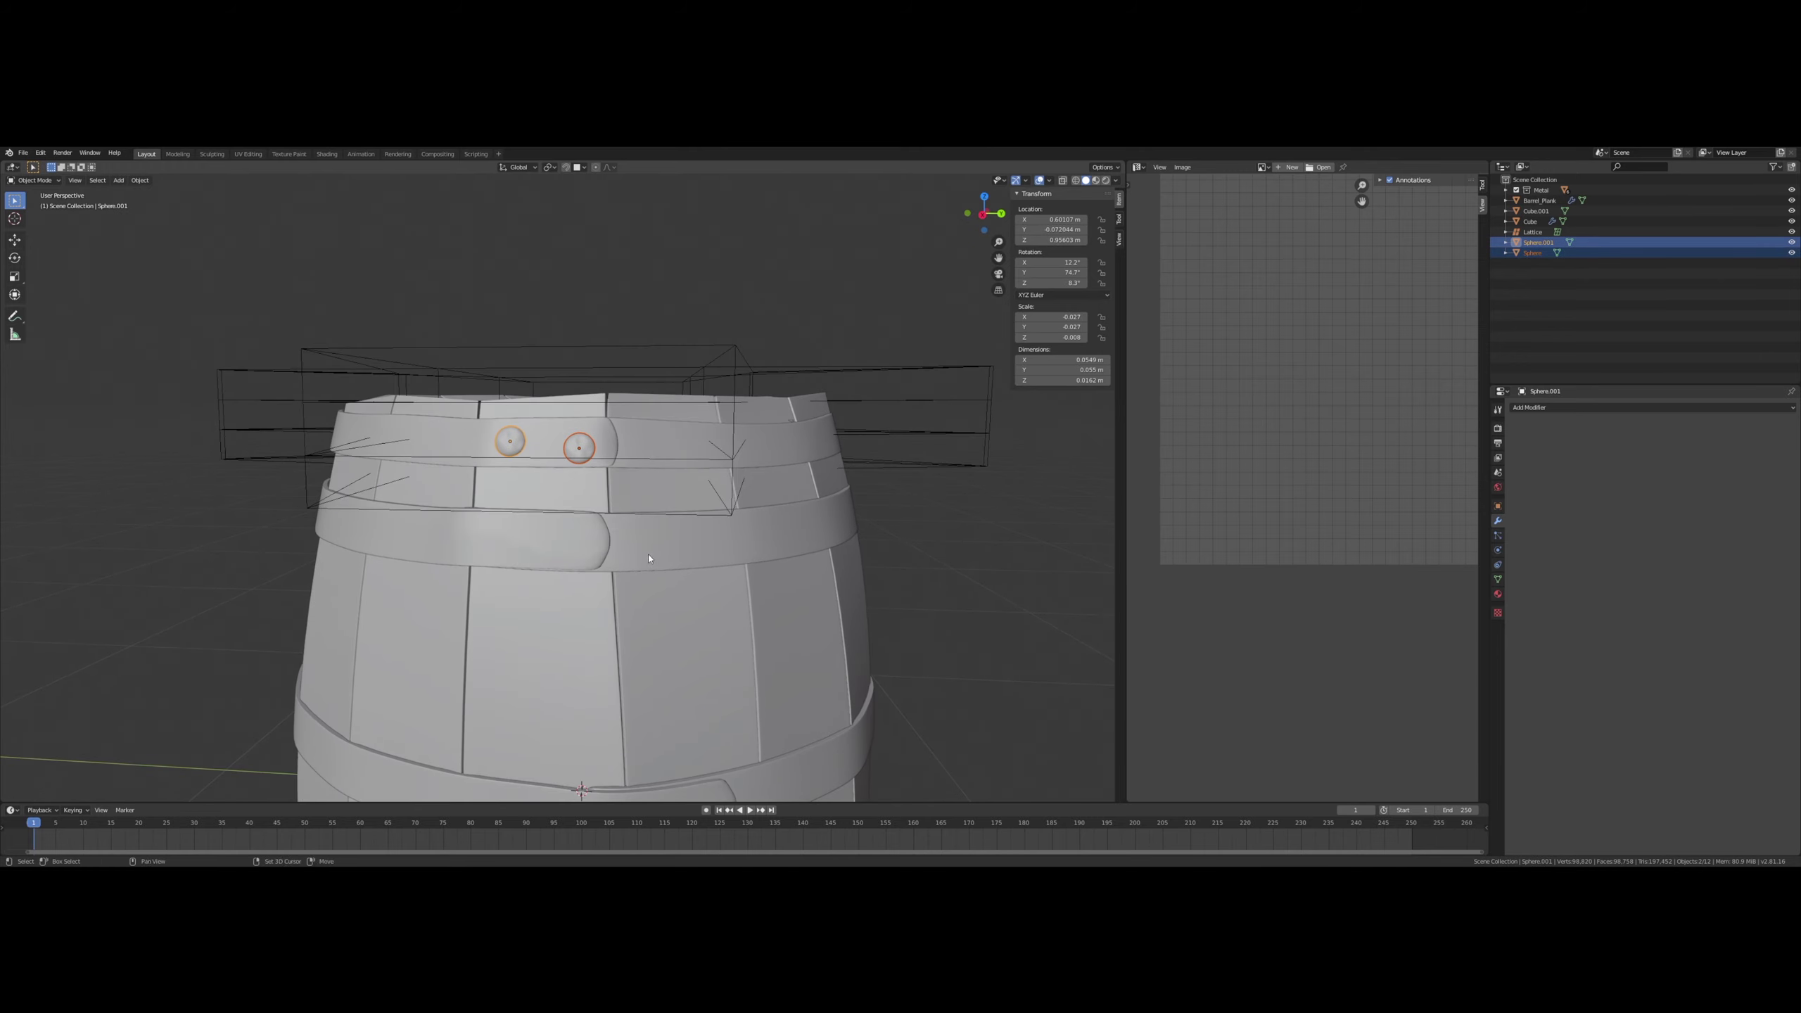
key("shift+d")
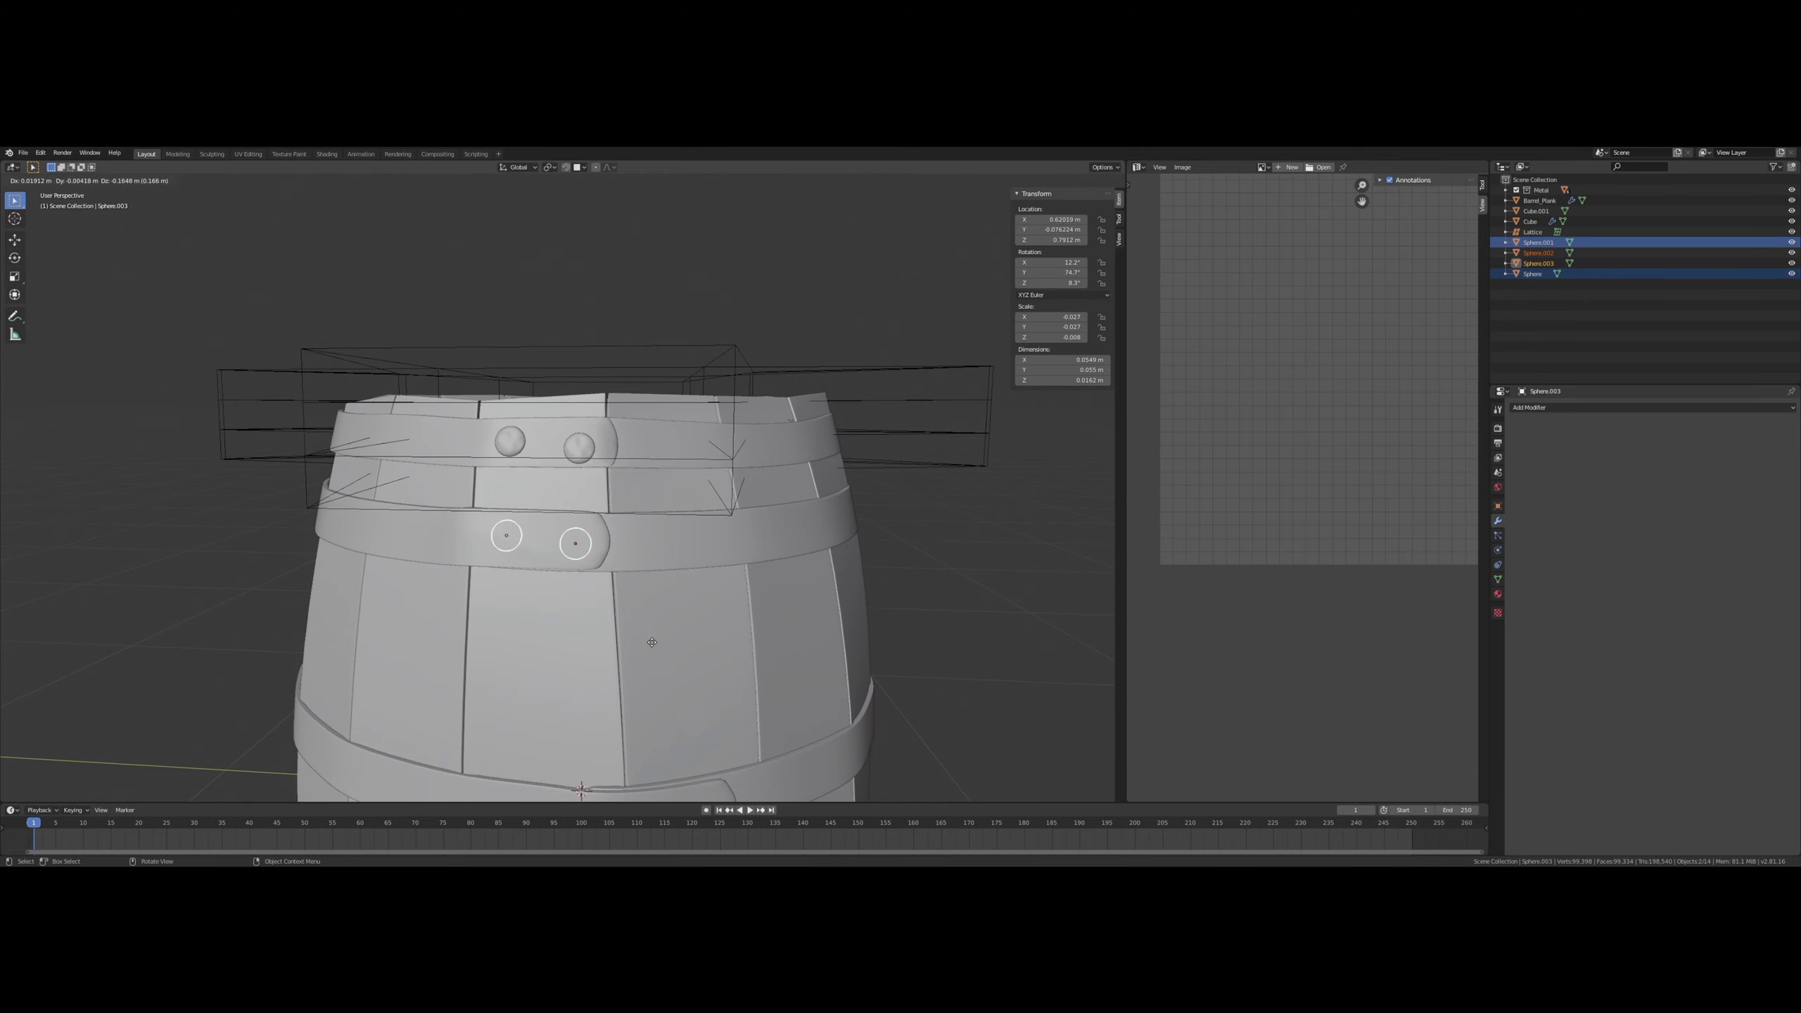
left_click(652, 642)
- Move the two copied rivets outward along X by about 0.022 m to the second band's surface
middle_click_drag(652, 642, 594, 637)
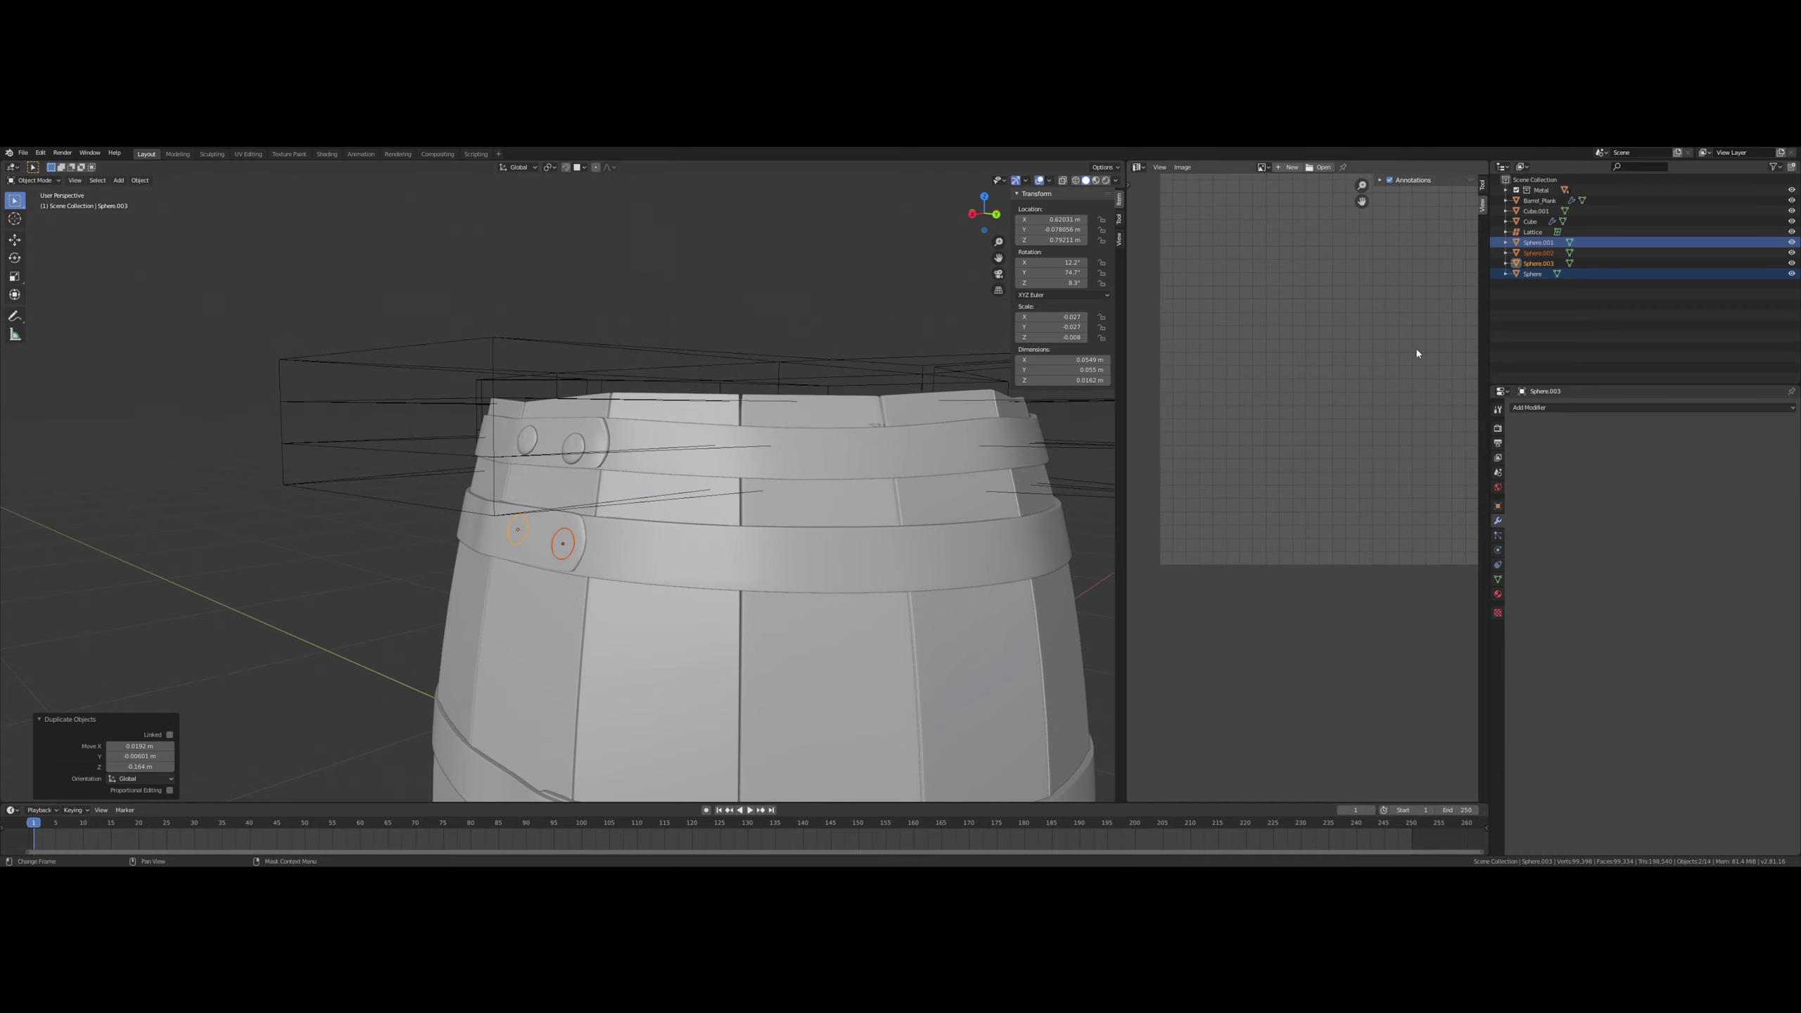
scroll(528, 529, "up", 4)
middle_click_drag(525, 528, 448, 523)
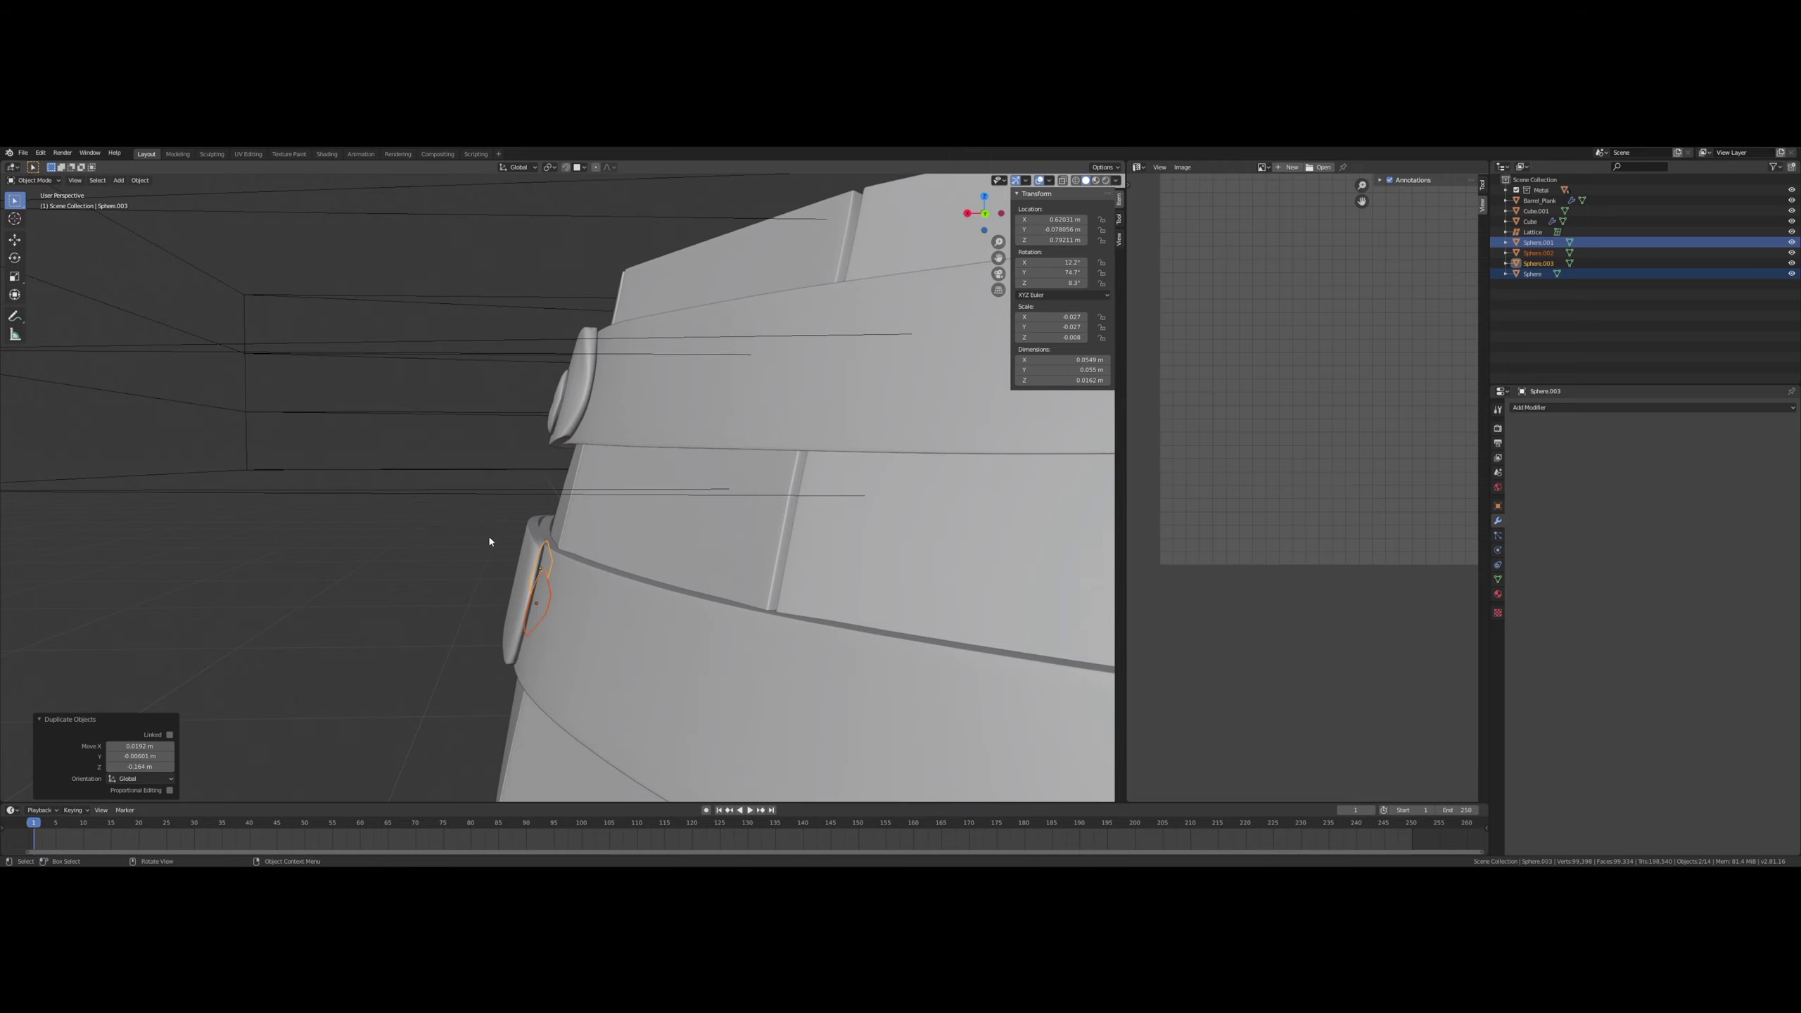
key("g")
key("x")
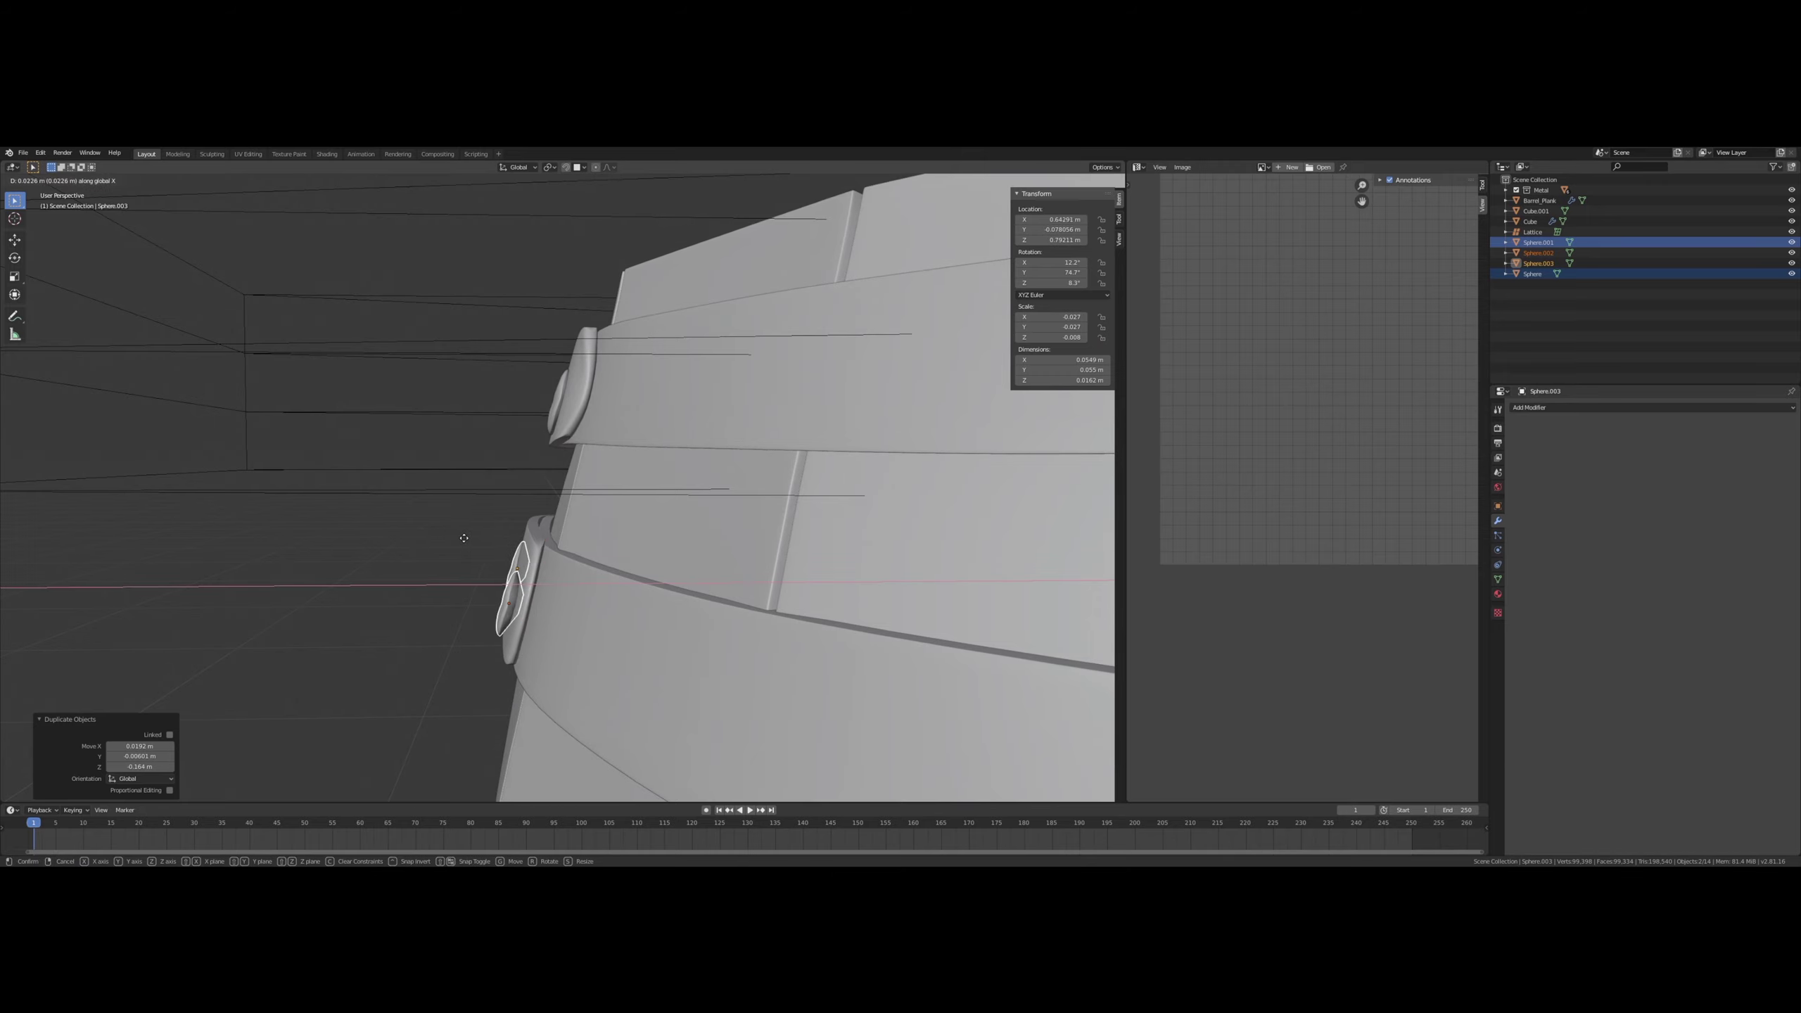
left_click(464, 538)
- Adjust the second band's rivets individually along X to seat them on its surface
middle_click_drag(464, 538, 500, 560)
left_click(653, 535)
key("g")
key("x")
left_click(683, 565)
left_click(678, 565)
key("g")
key("x")
left_click(465, 555)
- Rotate the rivet nearest the second band's end about Z to 17.1° and adjust it slightly along X
key("r")
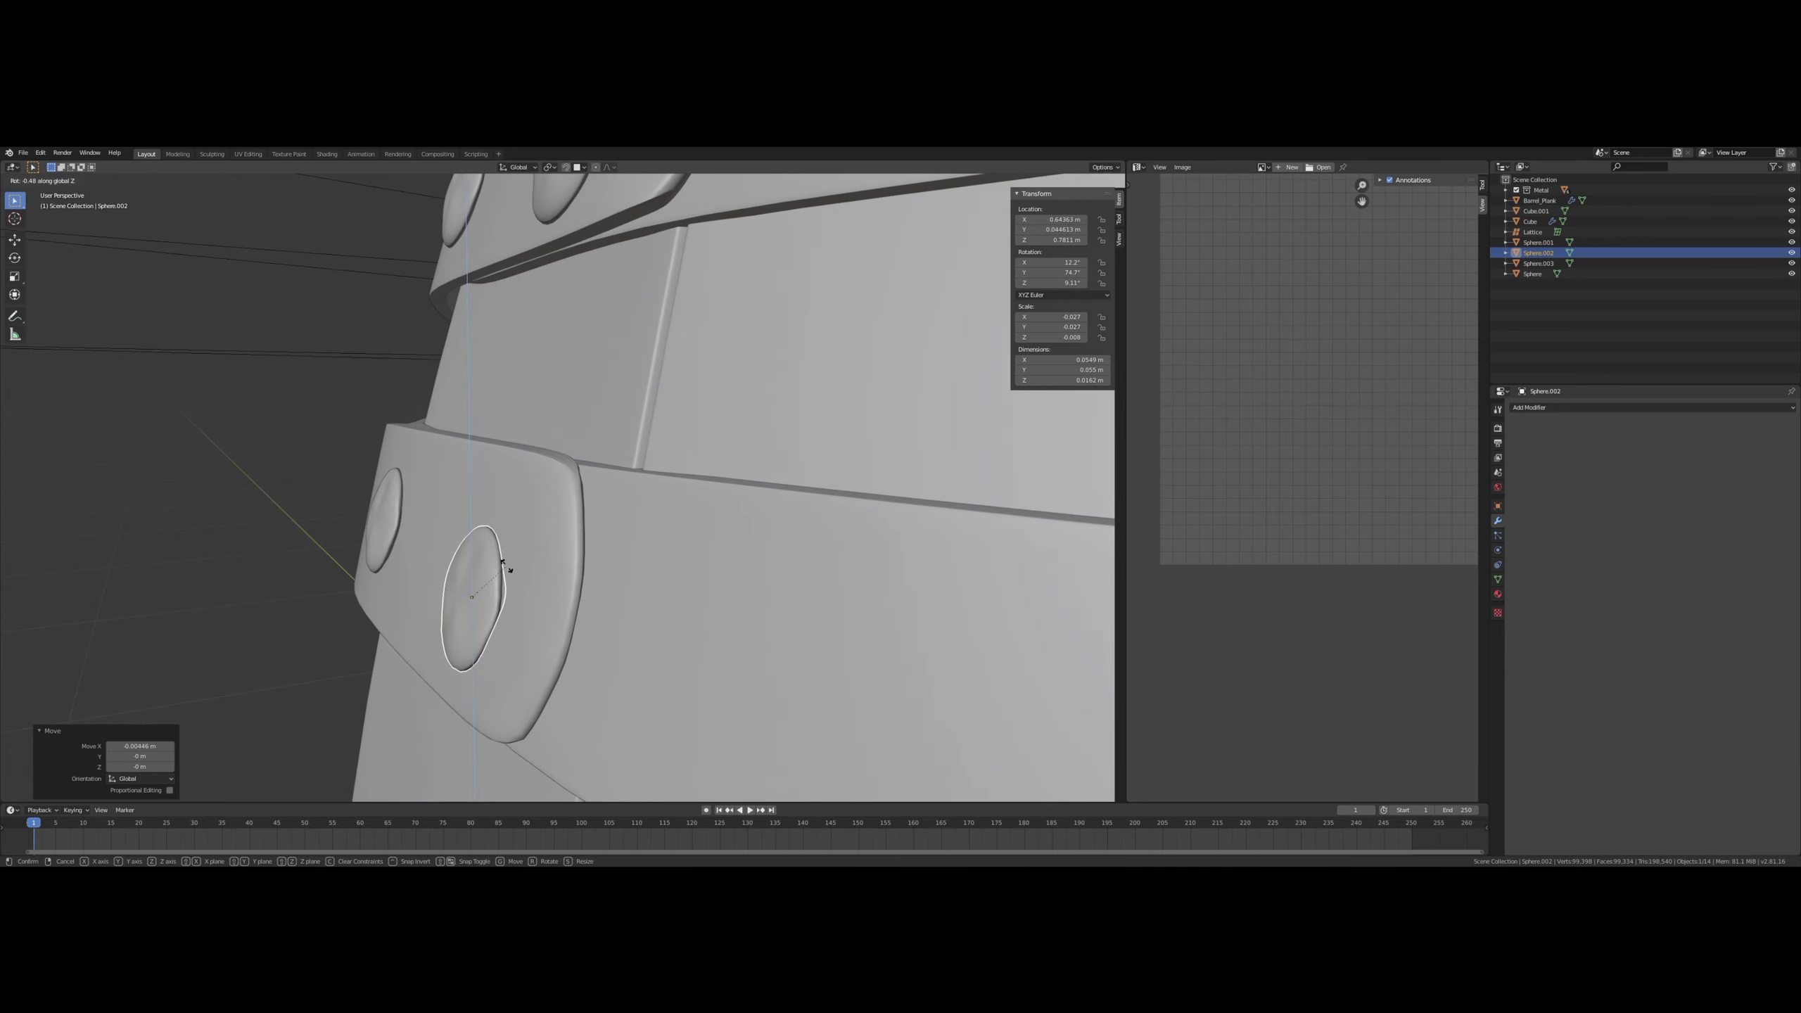
left_click(505, 563)
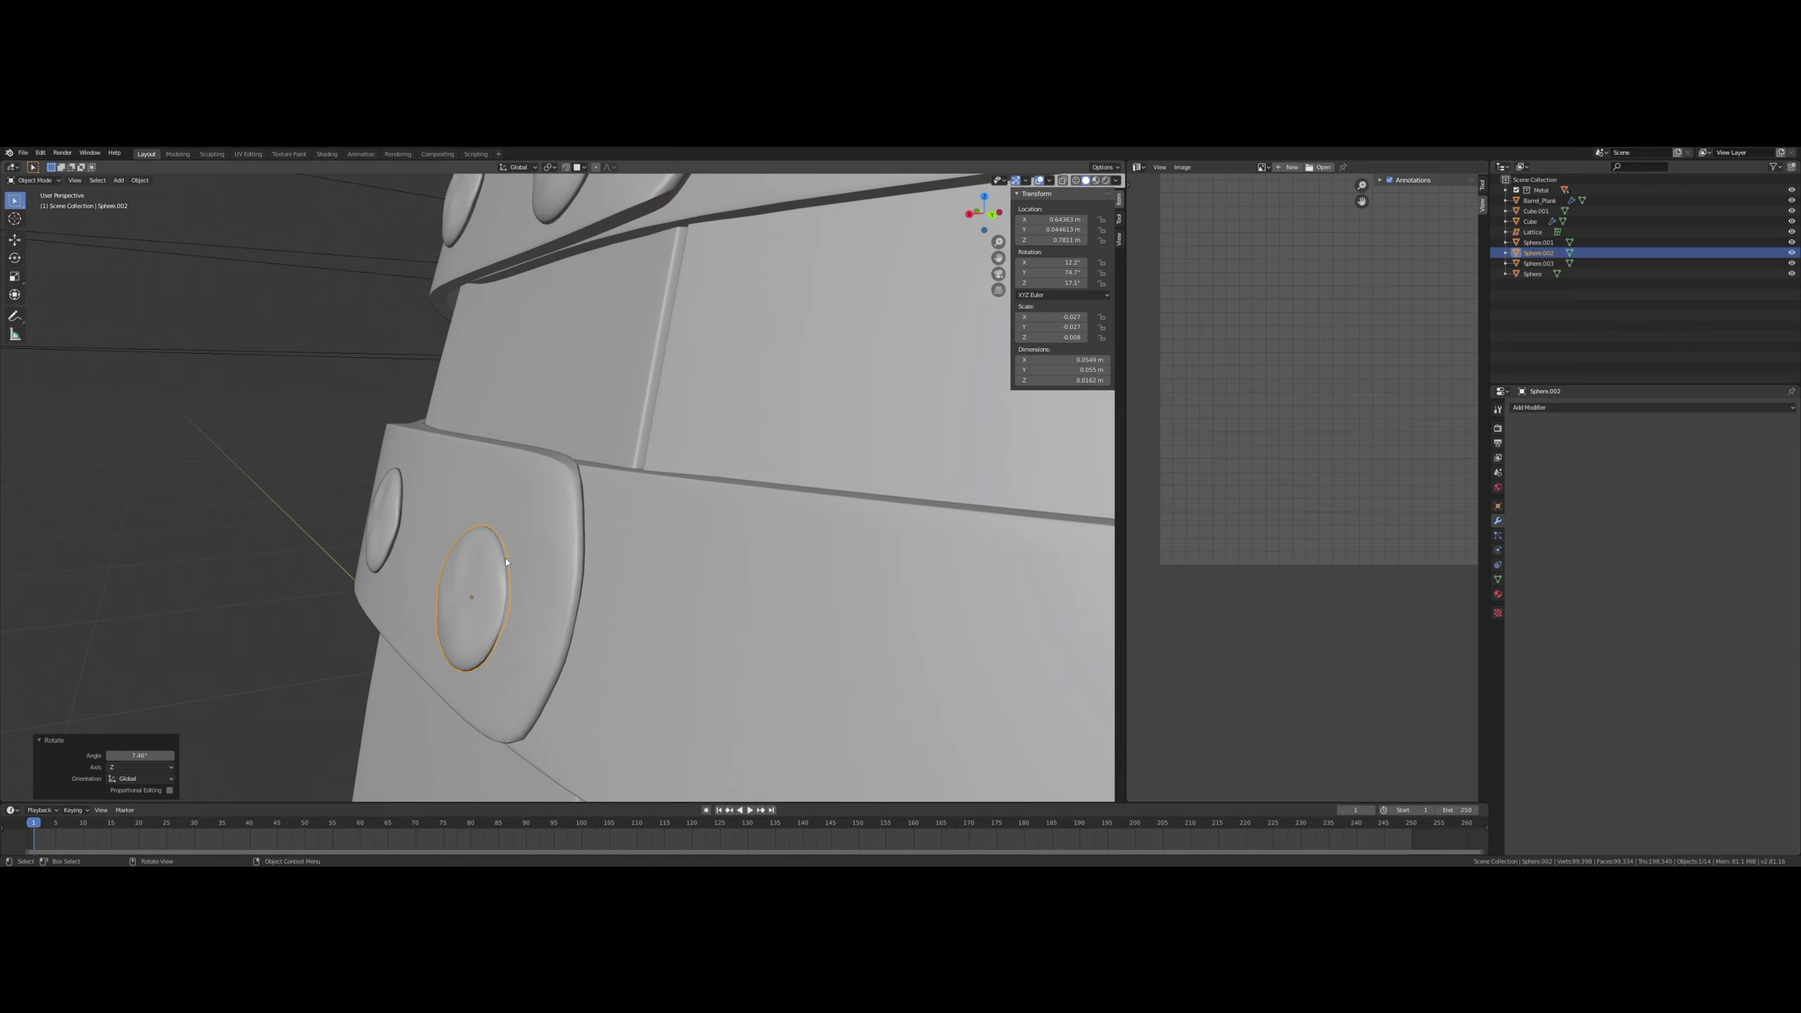
key("g")
key("x")
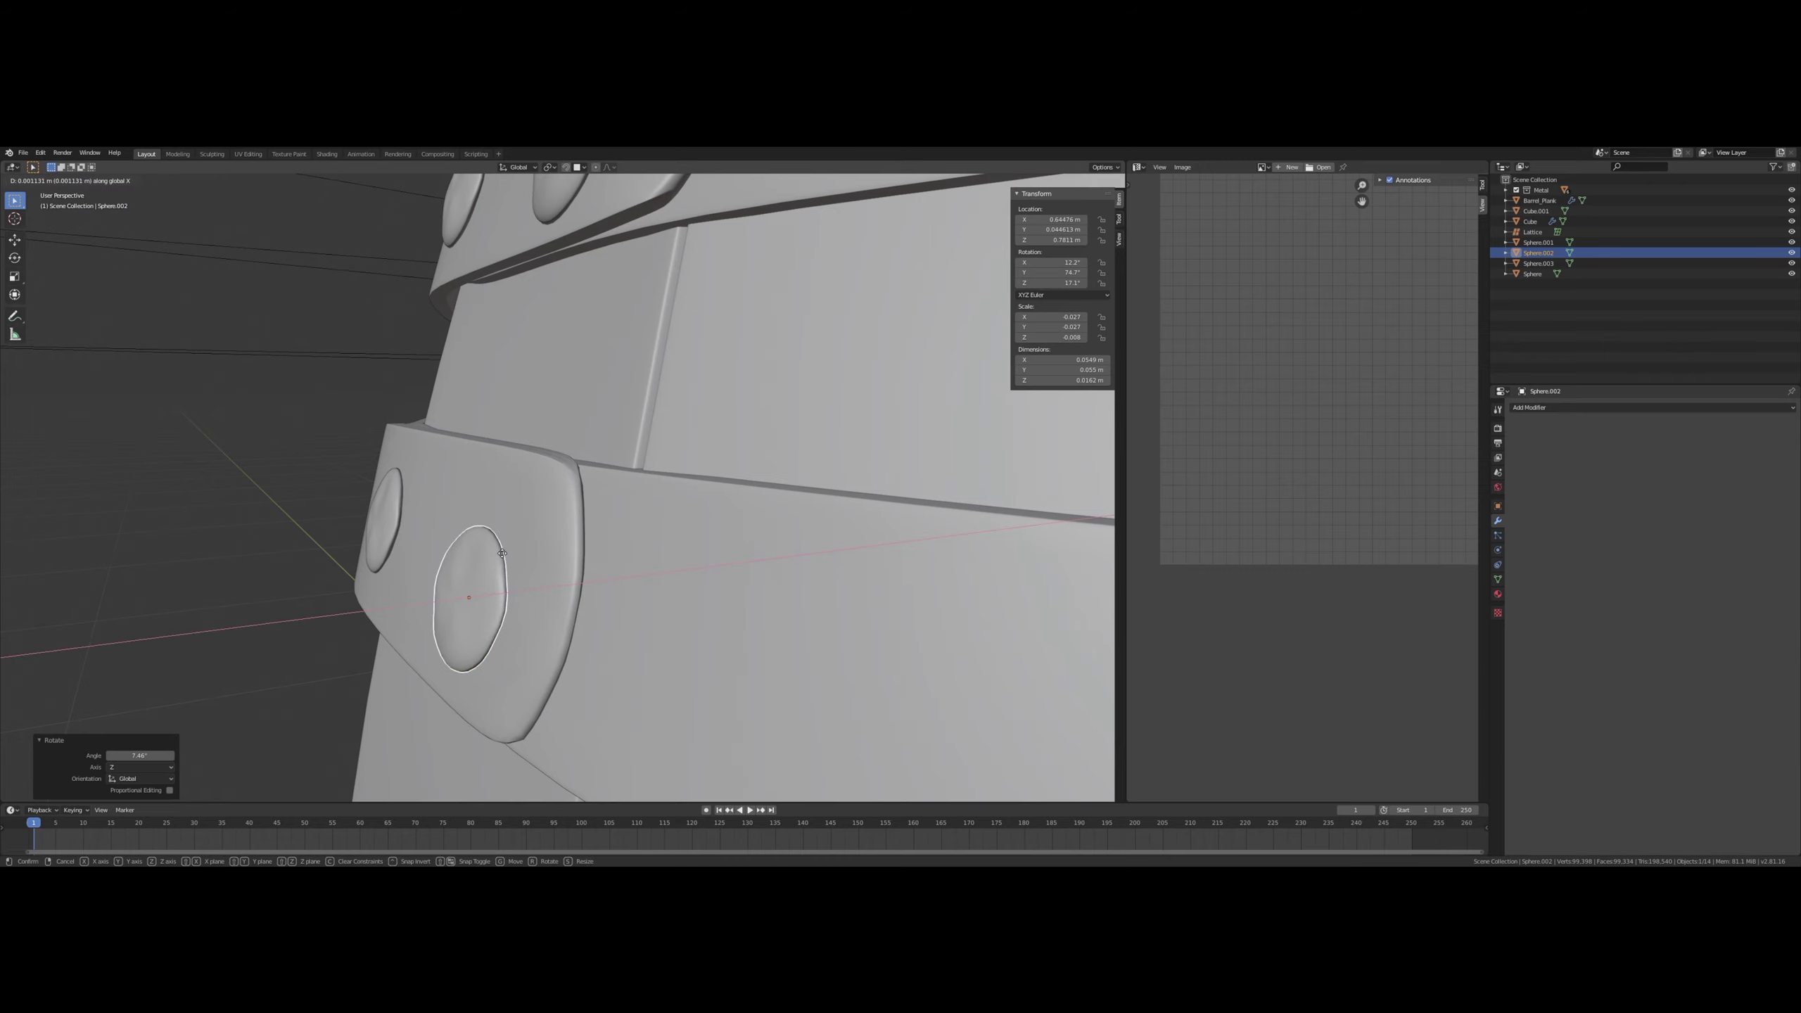
left_click(506, 557)
- Move the second band's other rivet slightly upward and closer to the rivet near the band's end
middle_click_drag(506, 556, 465, 537)
left_click(665, 515)
scroll(602, 532, "down", 6)
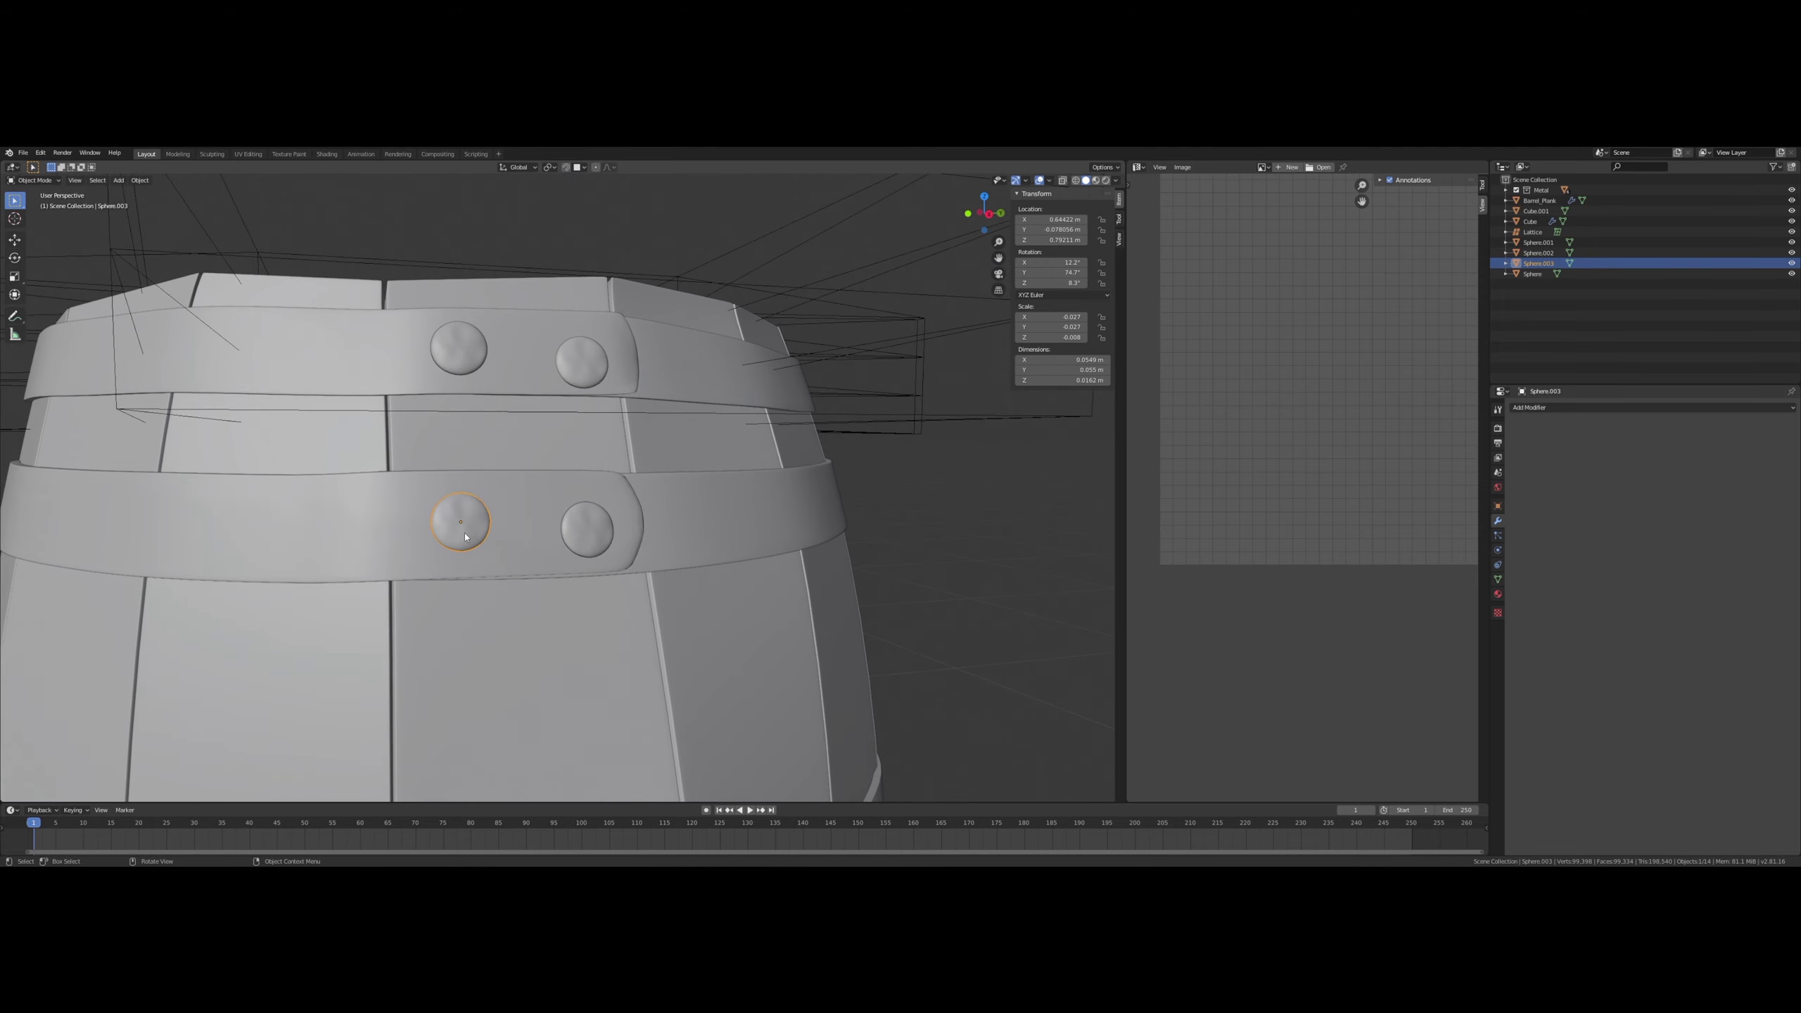
key("g")
left_click(515, 518)
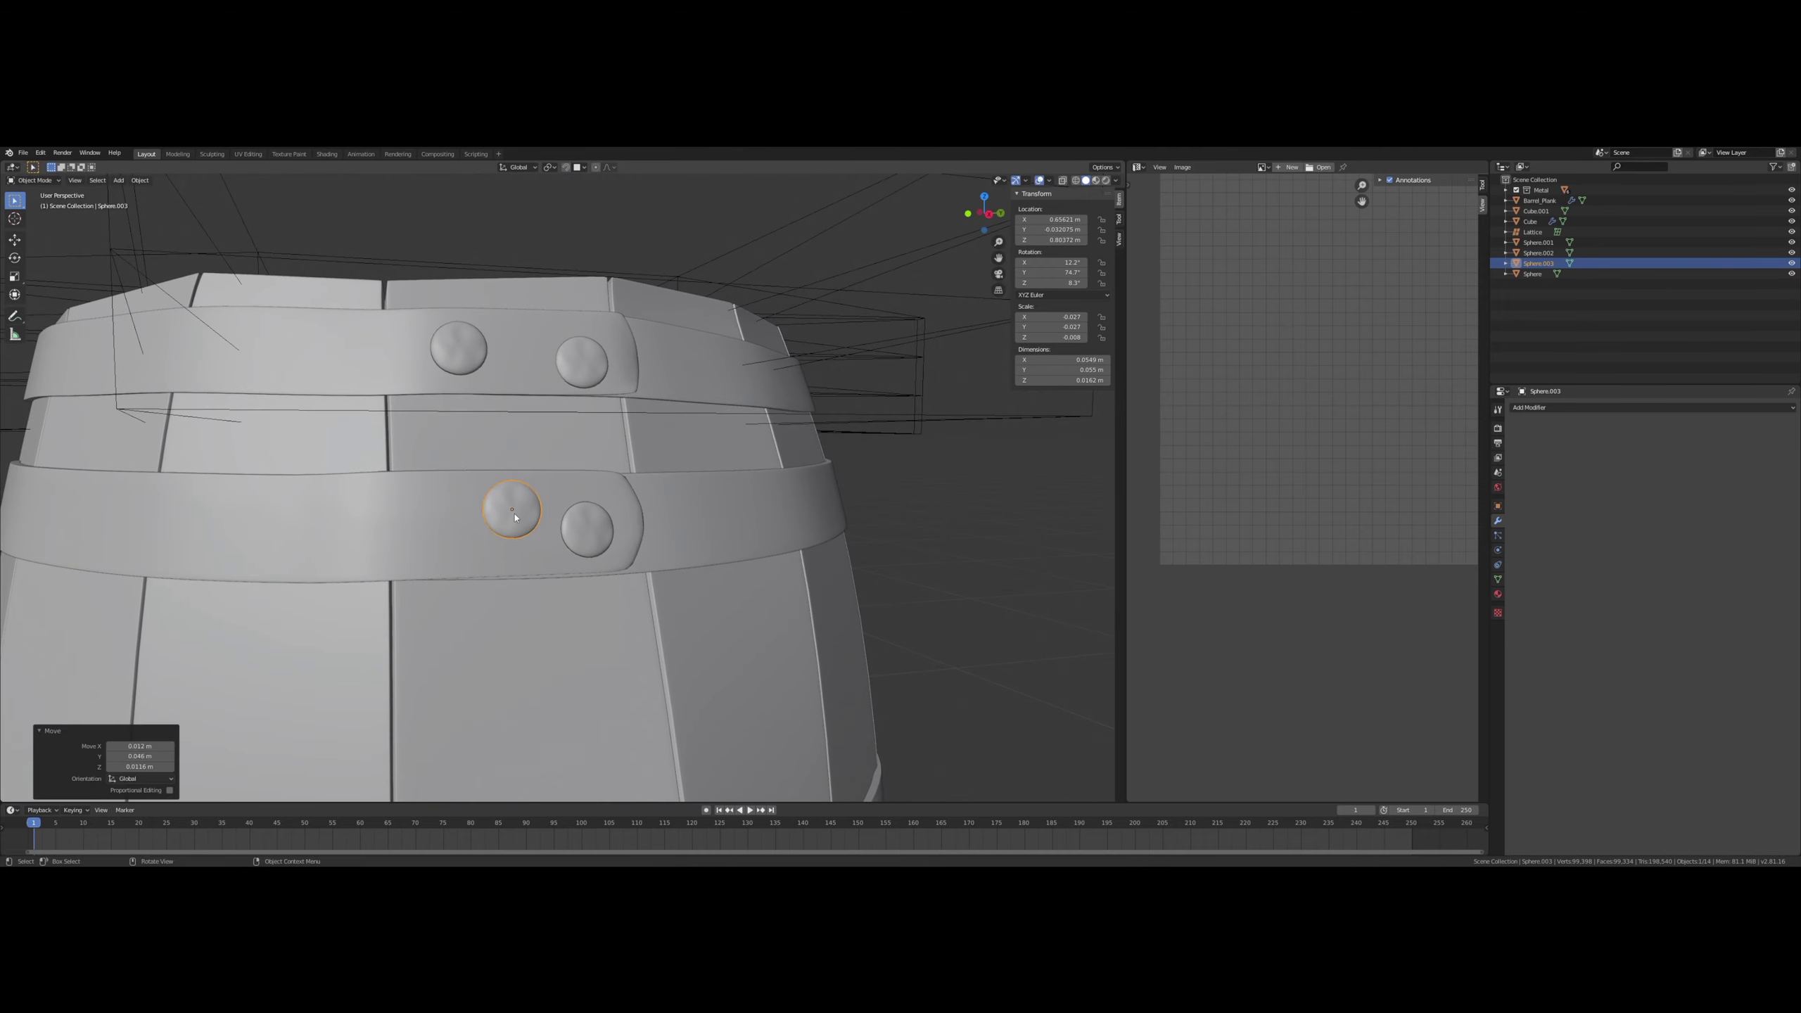
key("g")
left_click(484, 505)
left_click(586, 529)
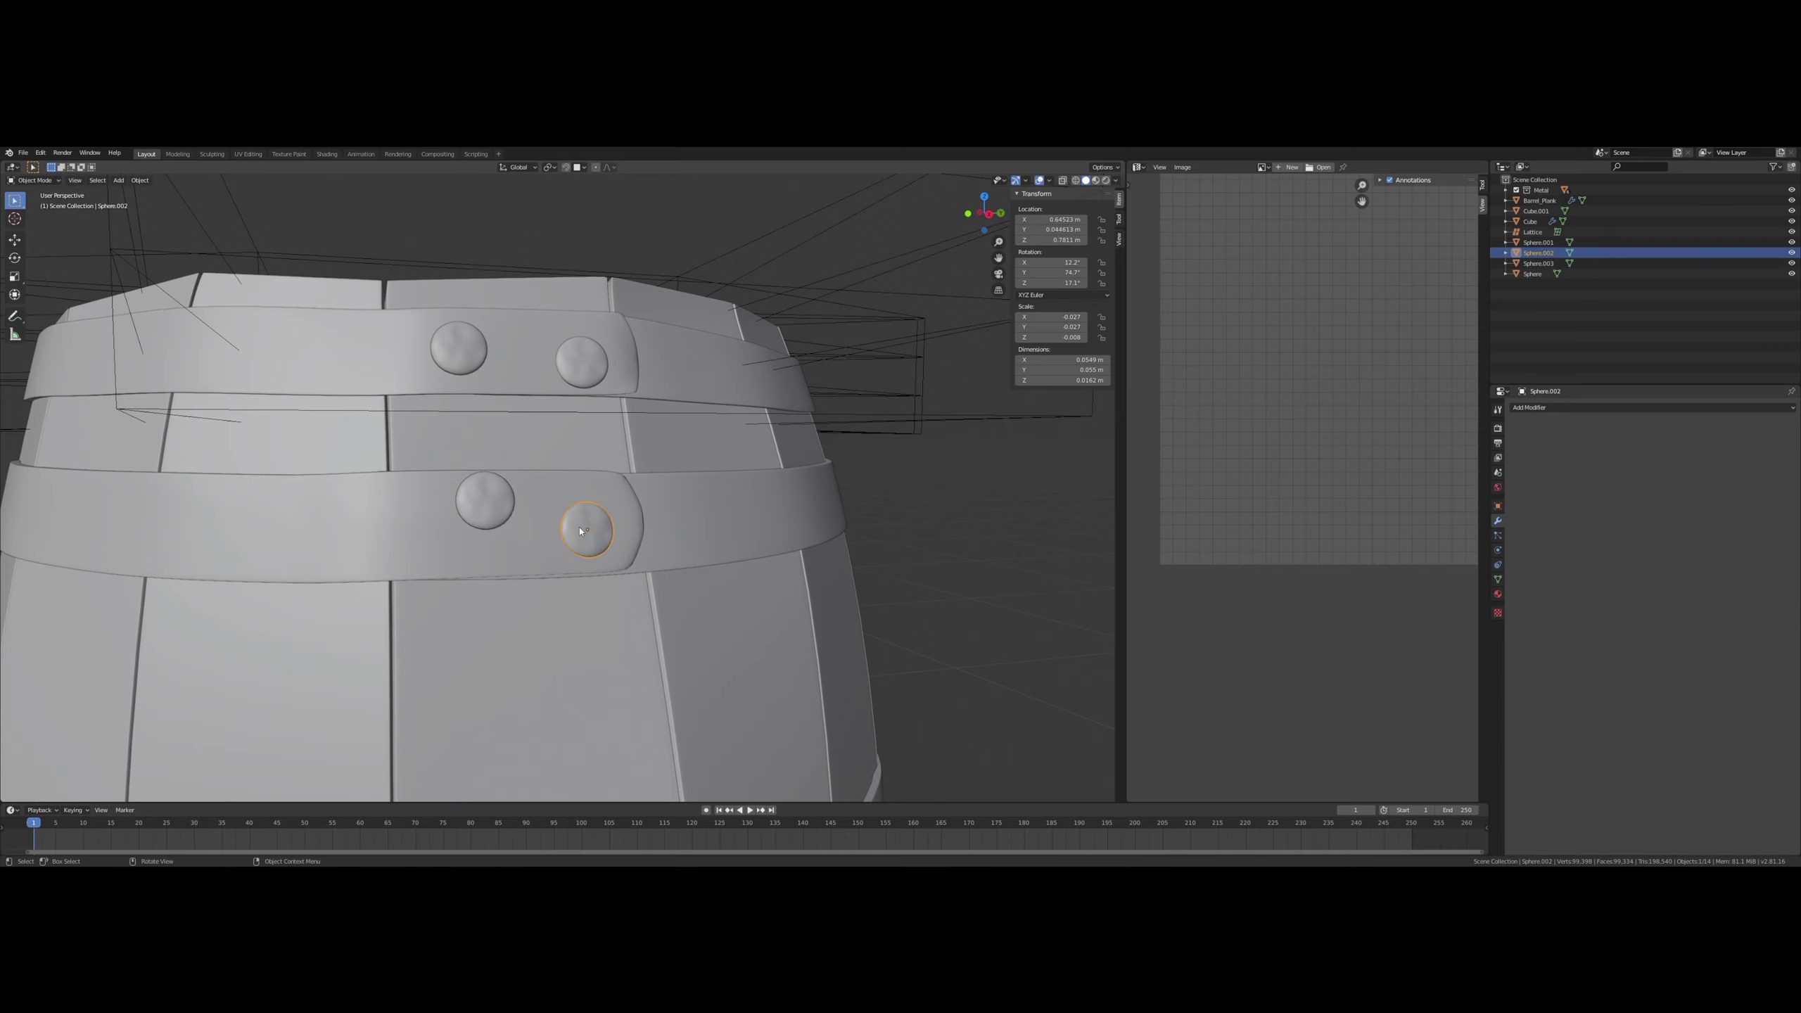
key("g")
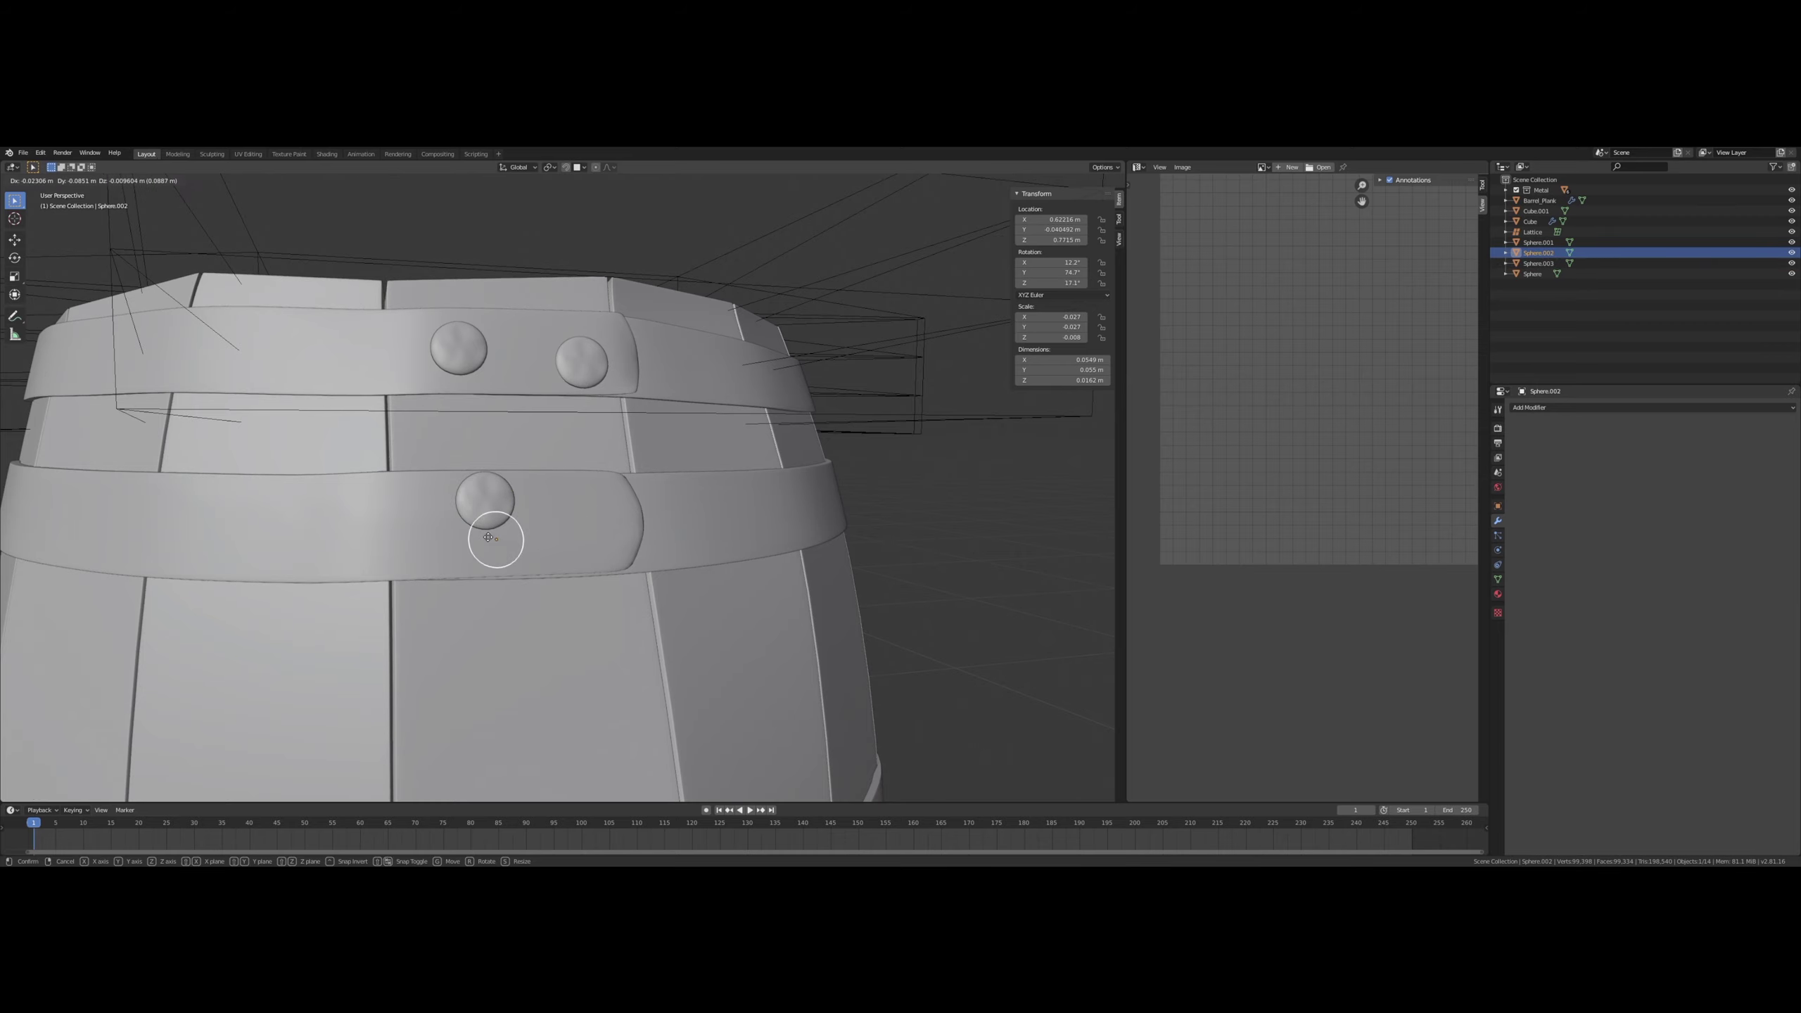
right_click(487, 537)
- Stagger the second band's rivets by lowering the one farther from the end and raising the one nearest it
left_click(484, 502)
key("g")
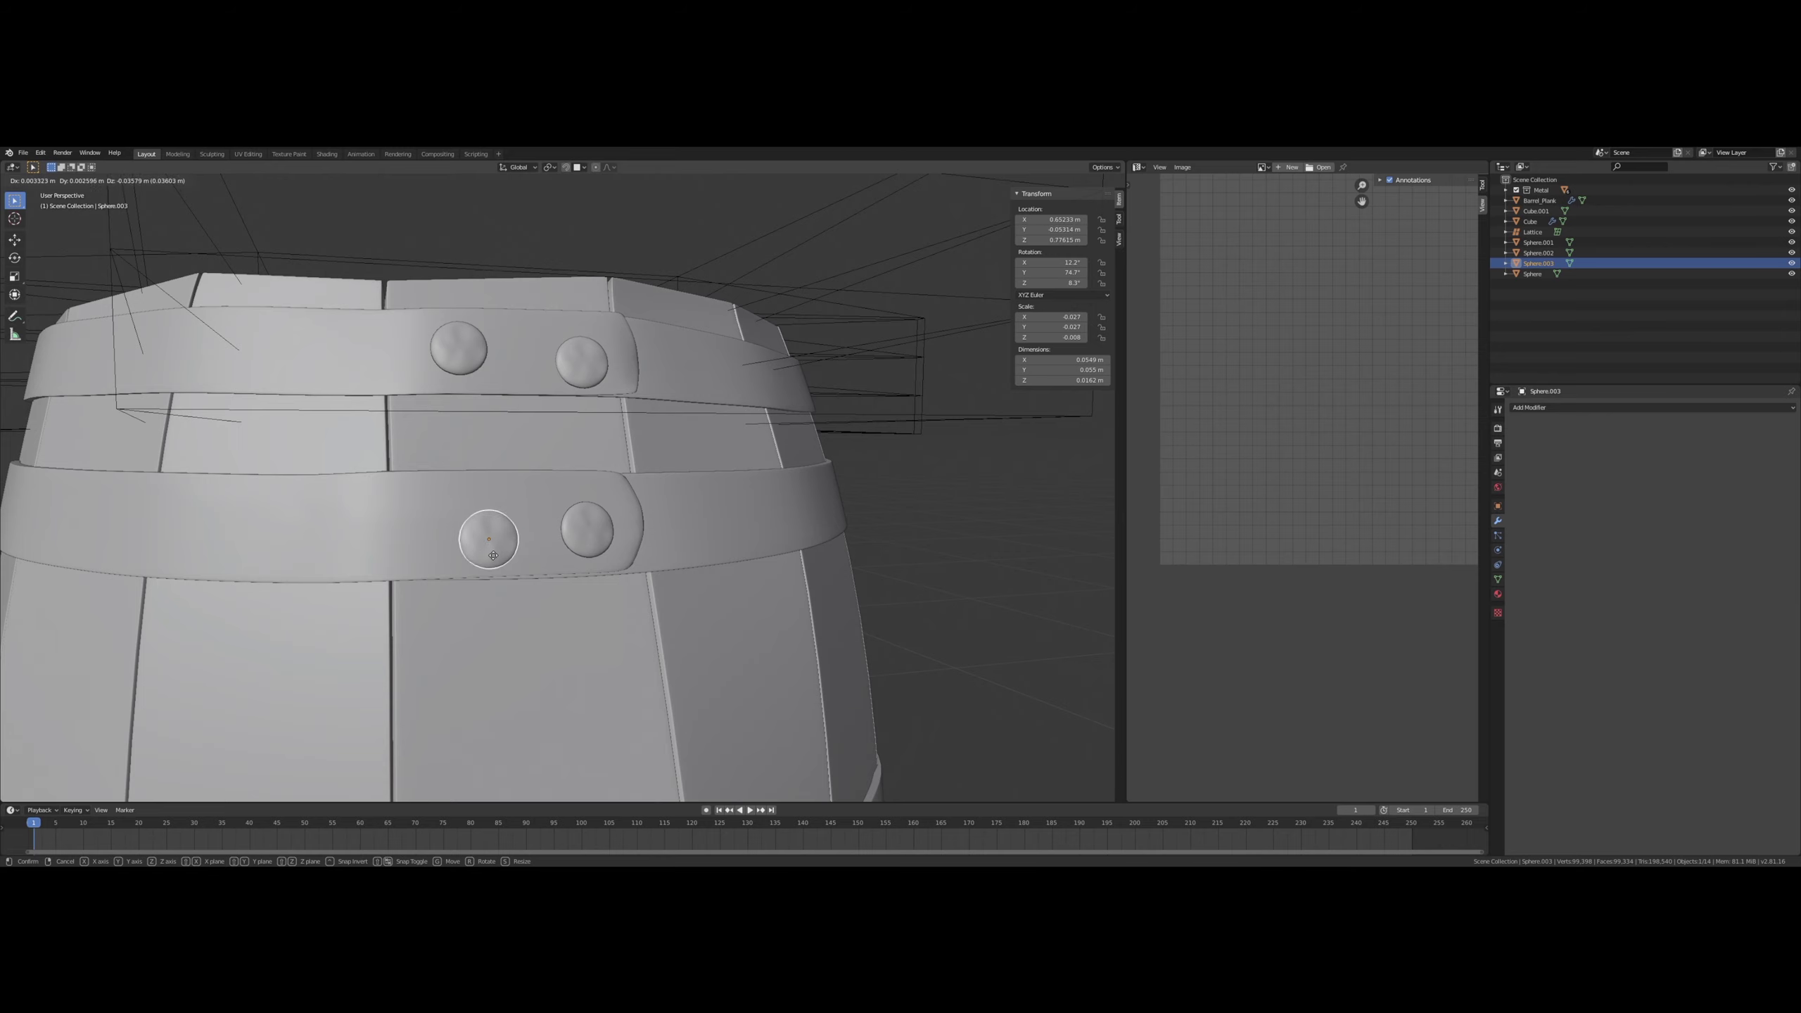
left_click(493, 555)
left_click(586, 527)
key("g")
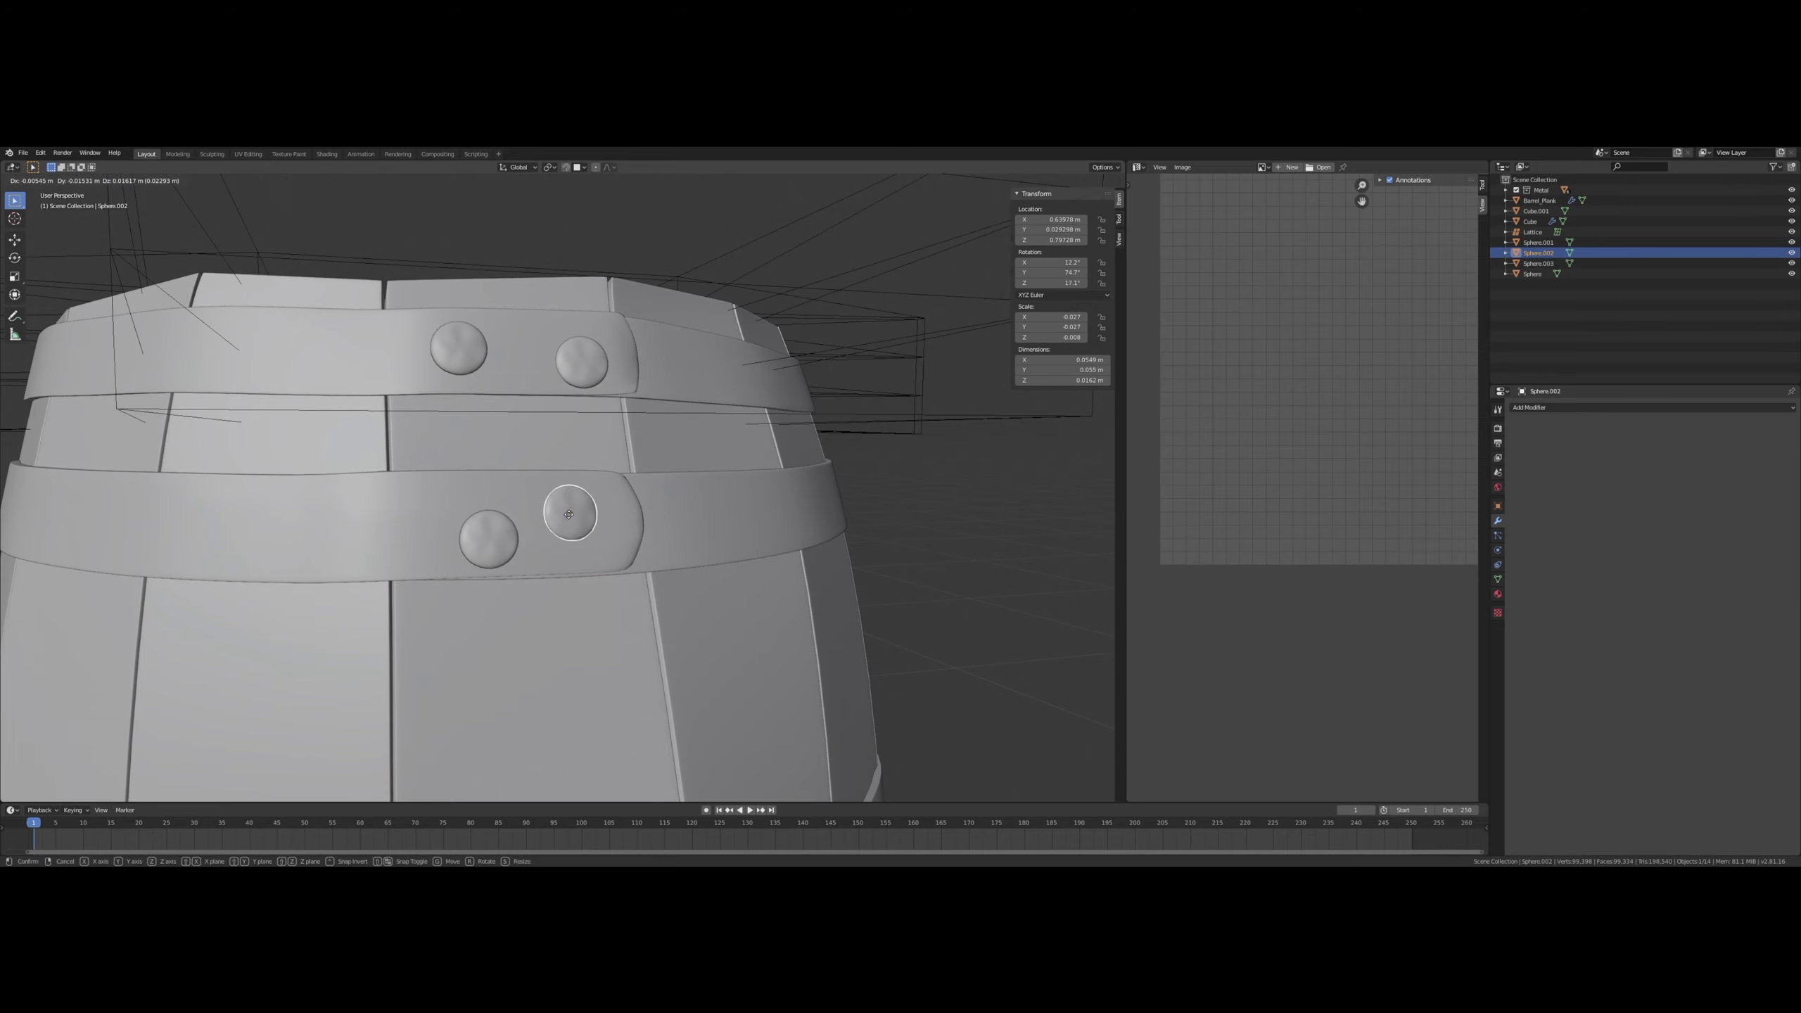
left_click(569, 514)
- Move the second band's rivet farther from the band end slightly inward along X, closer to the band's surface
middle_click_drag(568, 514, 635, 470)
scroll(529, 532, "down", 2)
scroll(529, 532, "up", 5)
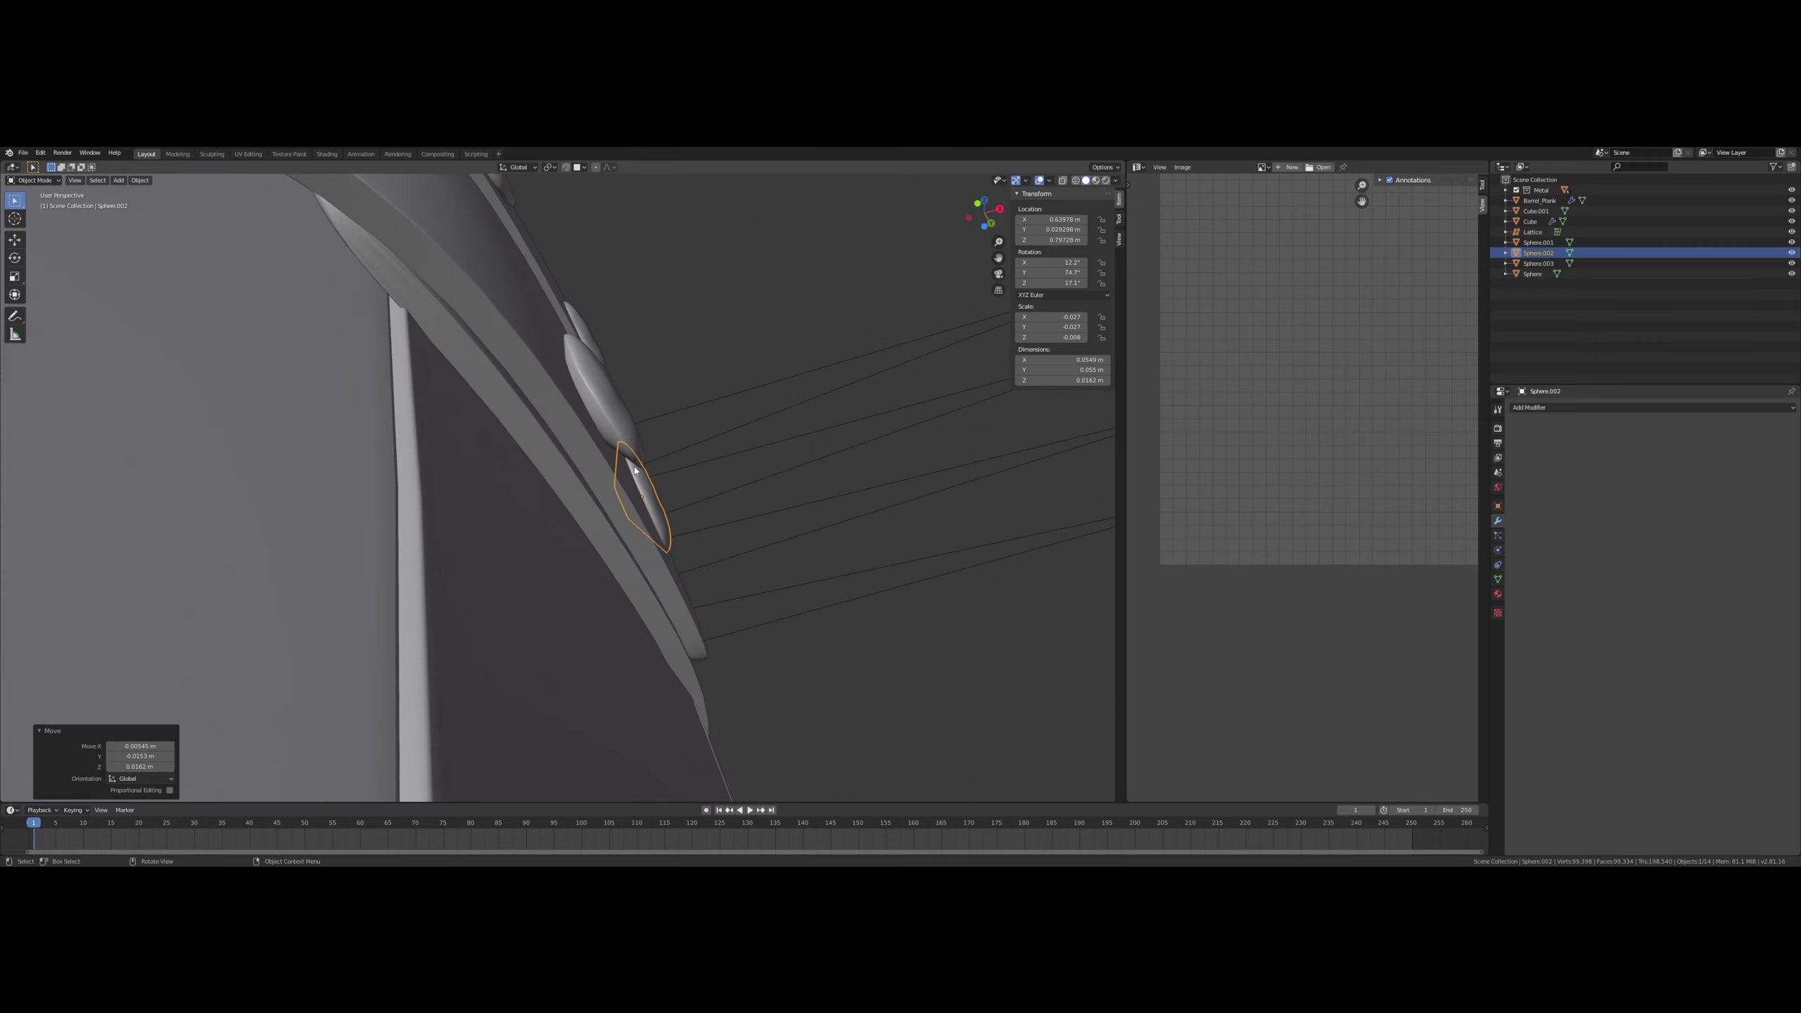
left_click(601, 397)
key("g")
key("x")
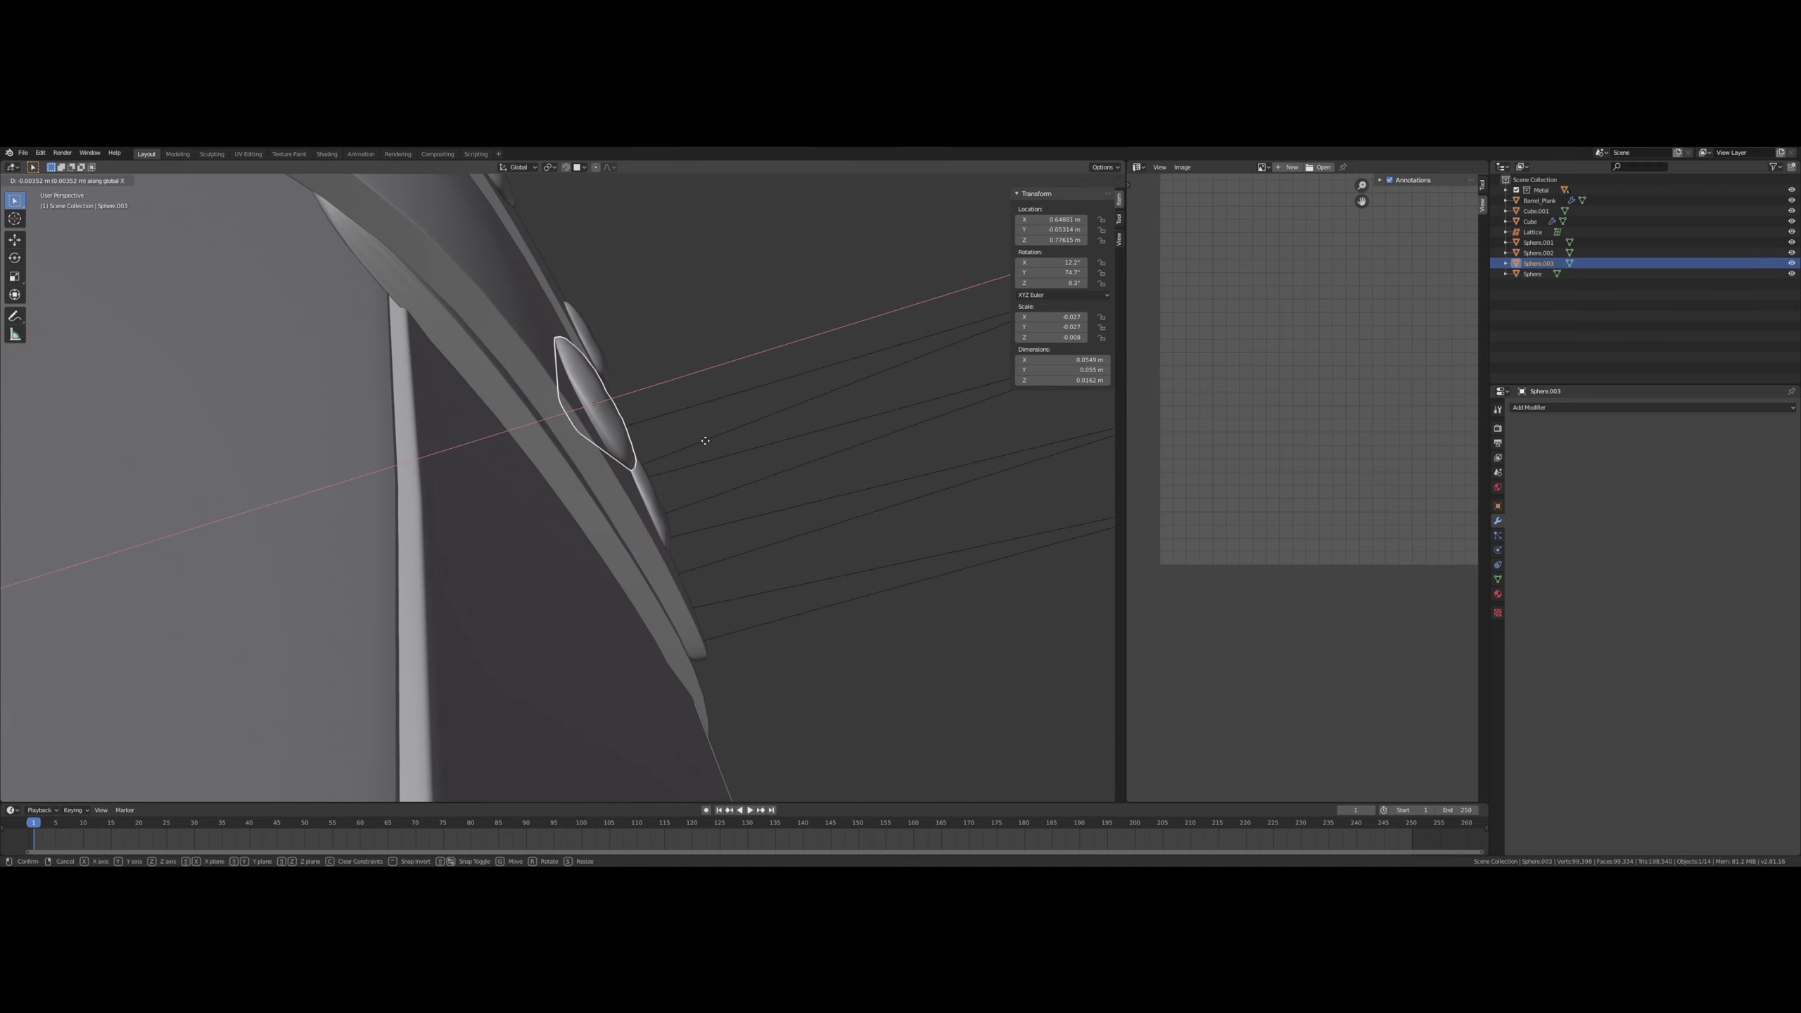
left_click(703, 439)
- Tilt the second band's farther rivet to match the band's slope and shift it slightly inward along X
middle_click_drag(704, 439, 649, 525)
key("r")
left_click(555, 523)
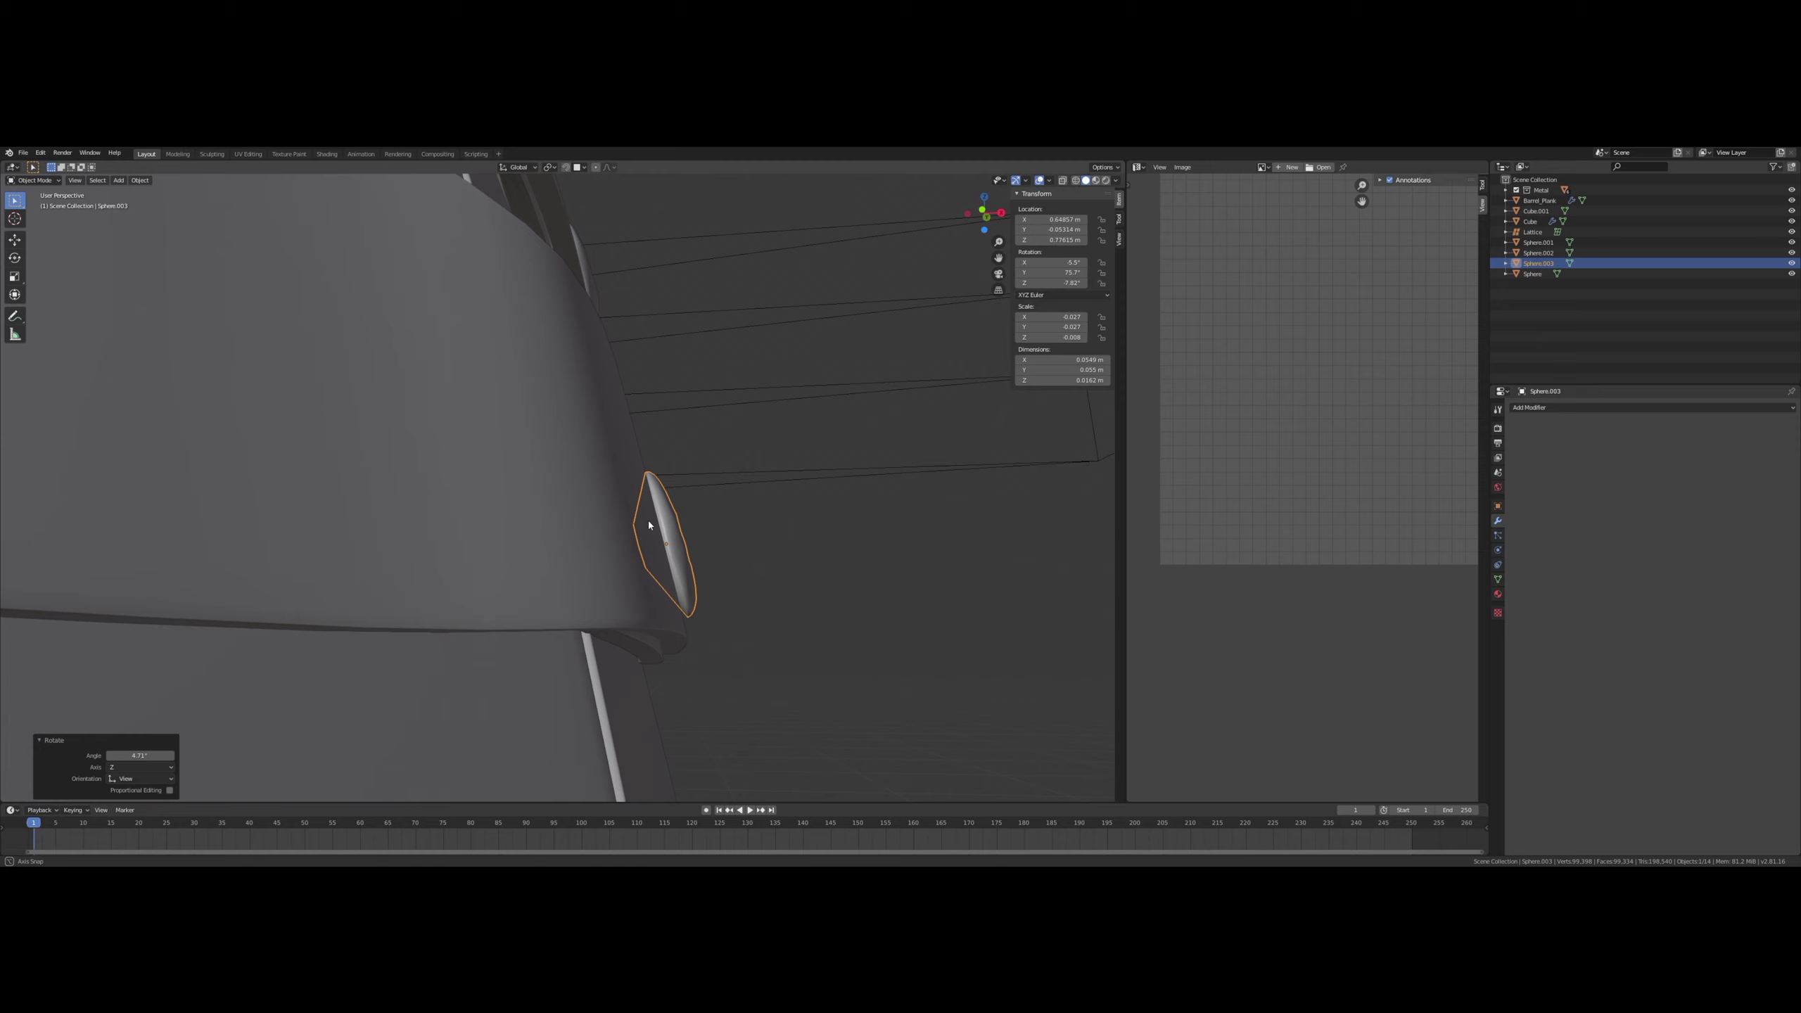
key("g")
key("x")
left_click(879, 571)
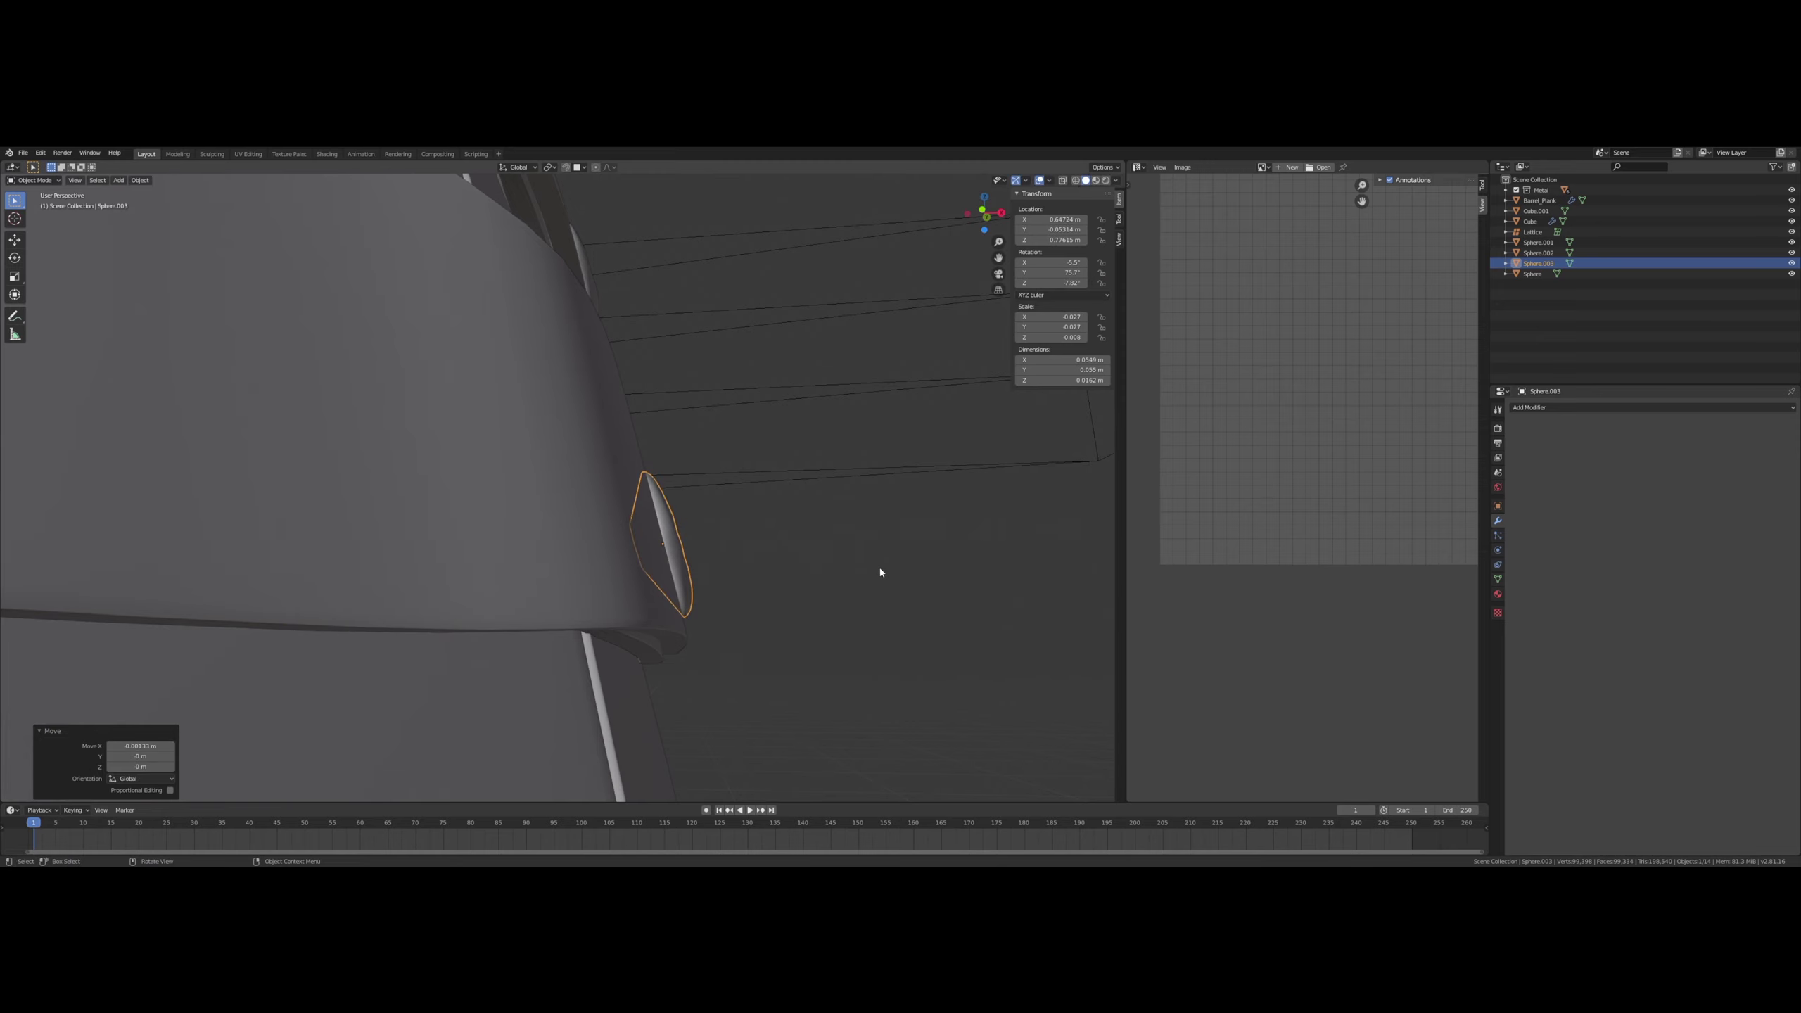
- Duplicate both of the second band's rivets and place the copies over the third band from the top, near its overlapping end
middle_click_drag(880, 570, 792, 596)
scroll(794, 600, "down", 6)
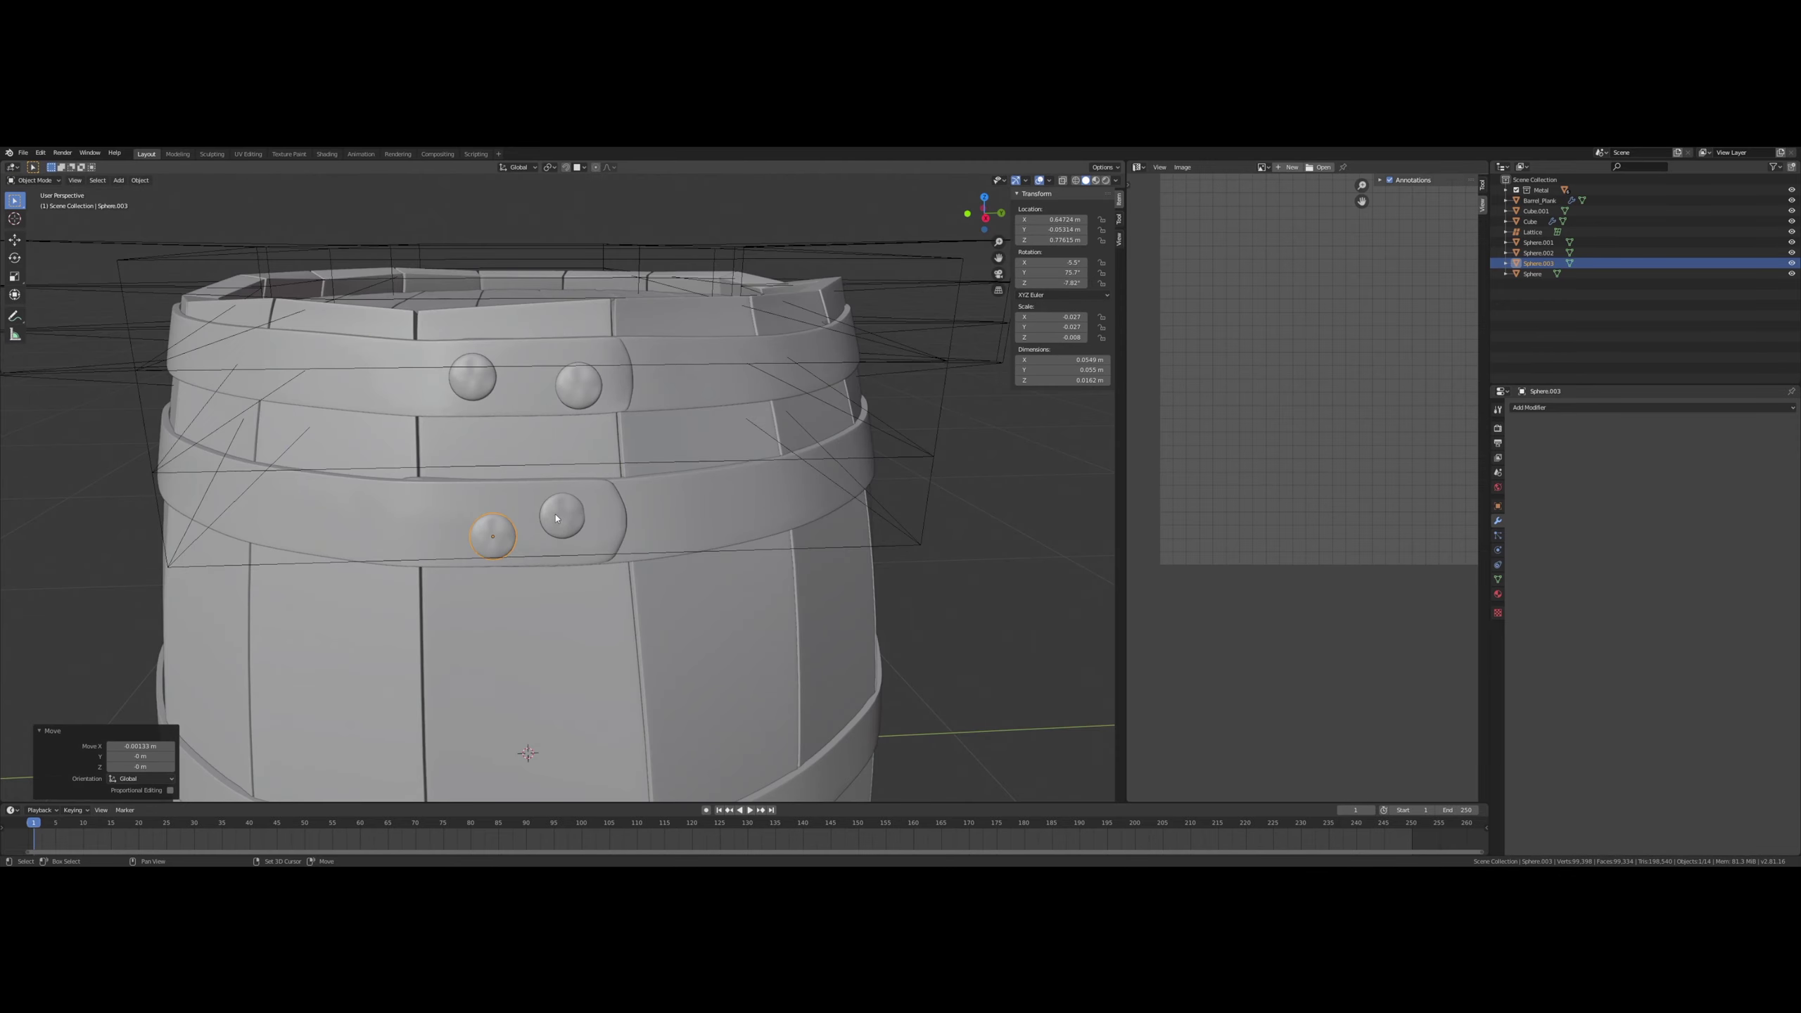
left_click(556, 519, "shift")
middle_click_drag(680, 619, 666, 572)
scroll(663, 584, "down", 3)
scroll(644, 561, "down", 3)
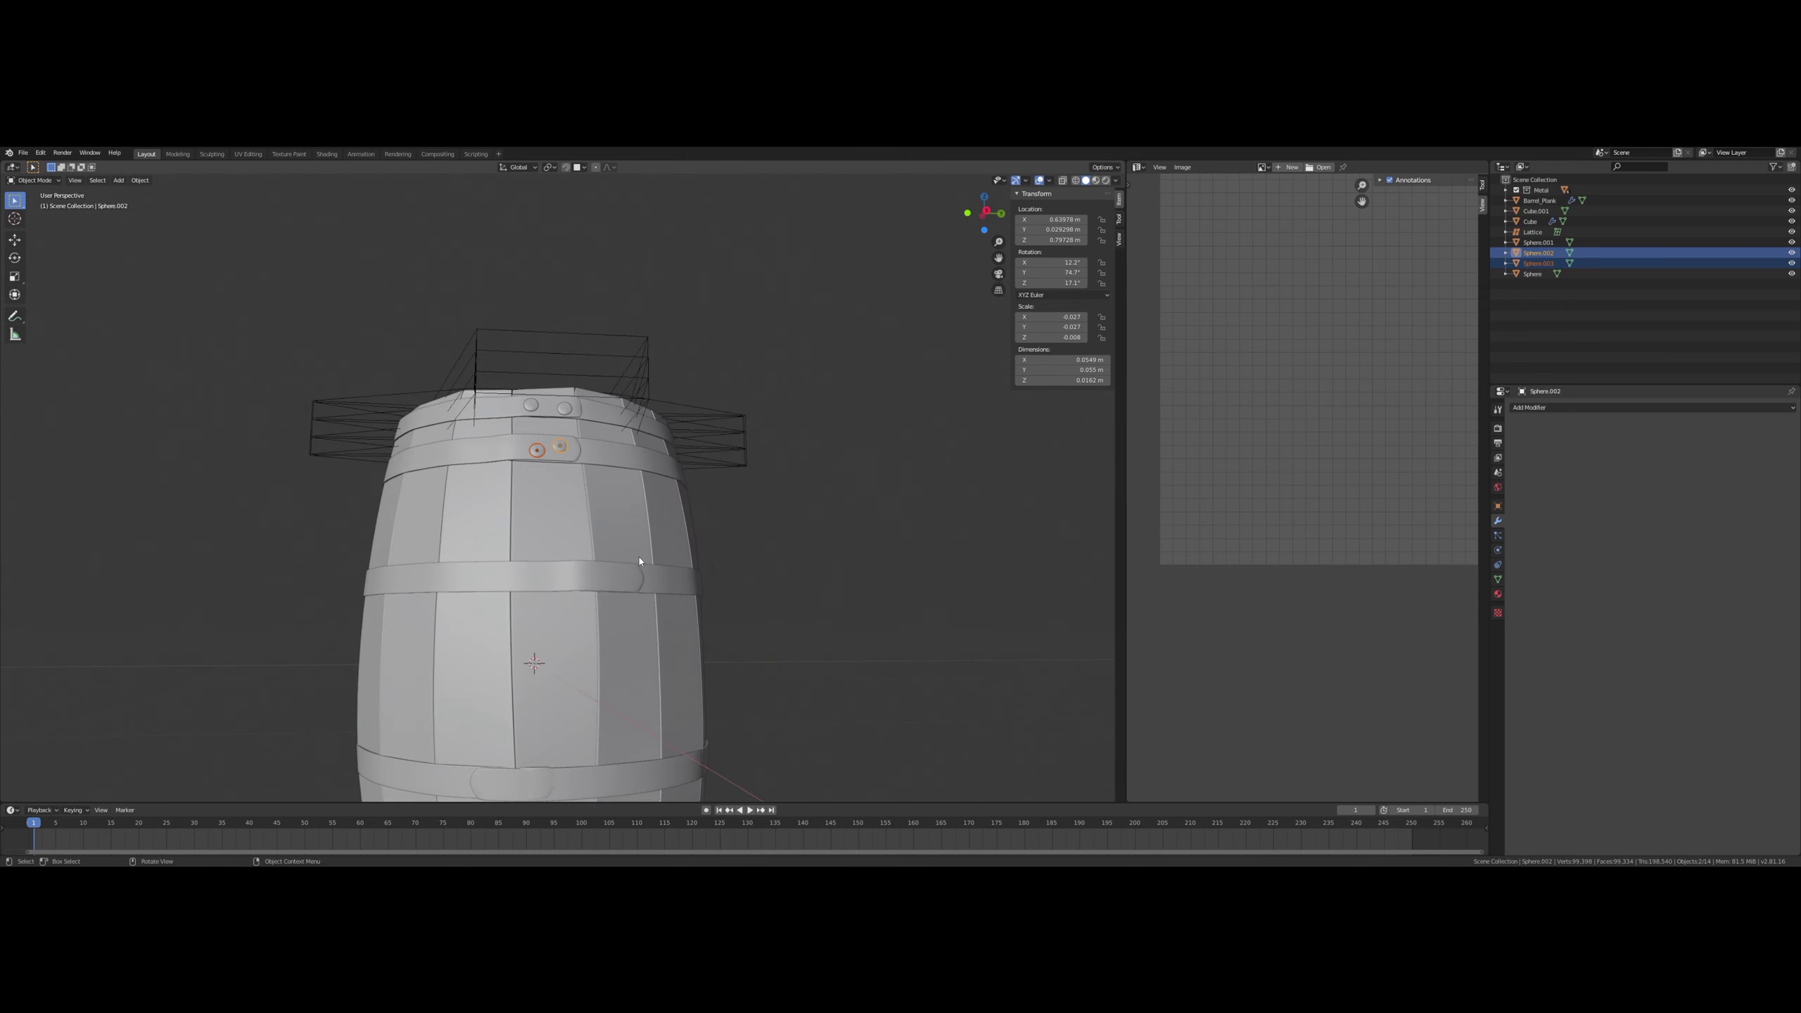
key("shift+d")
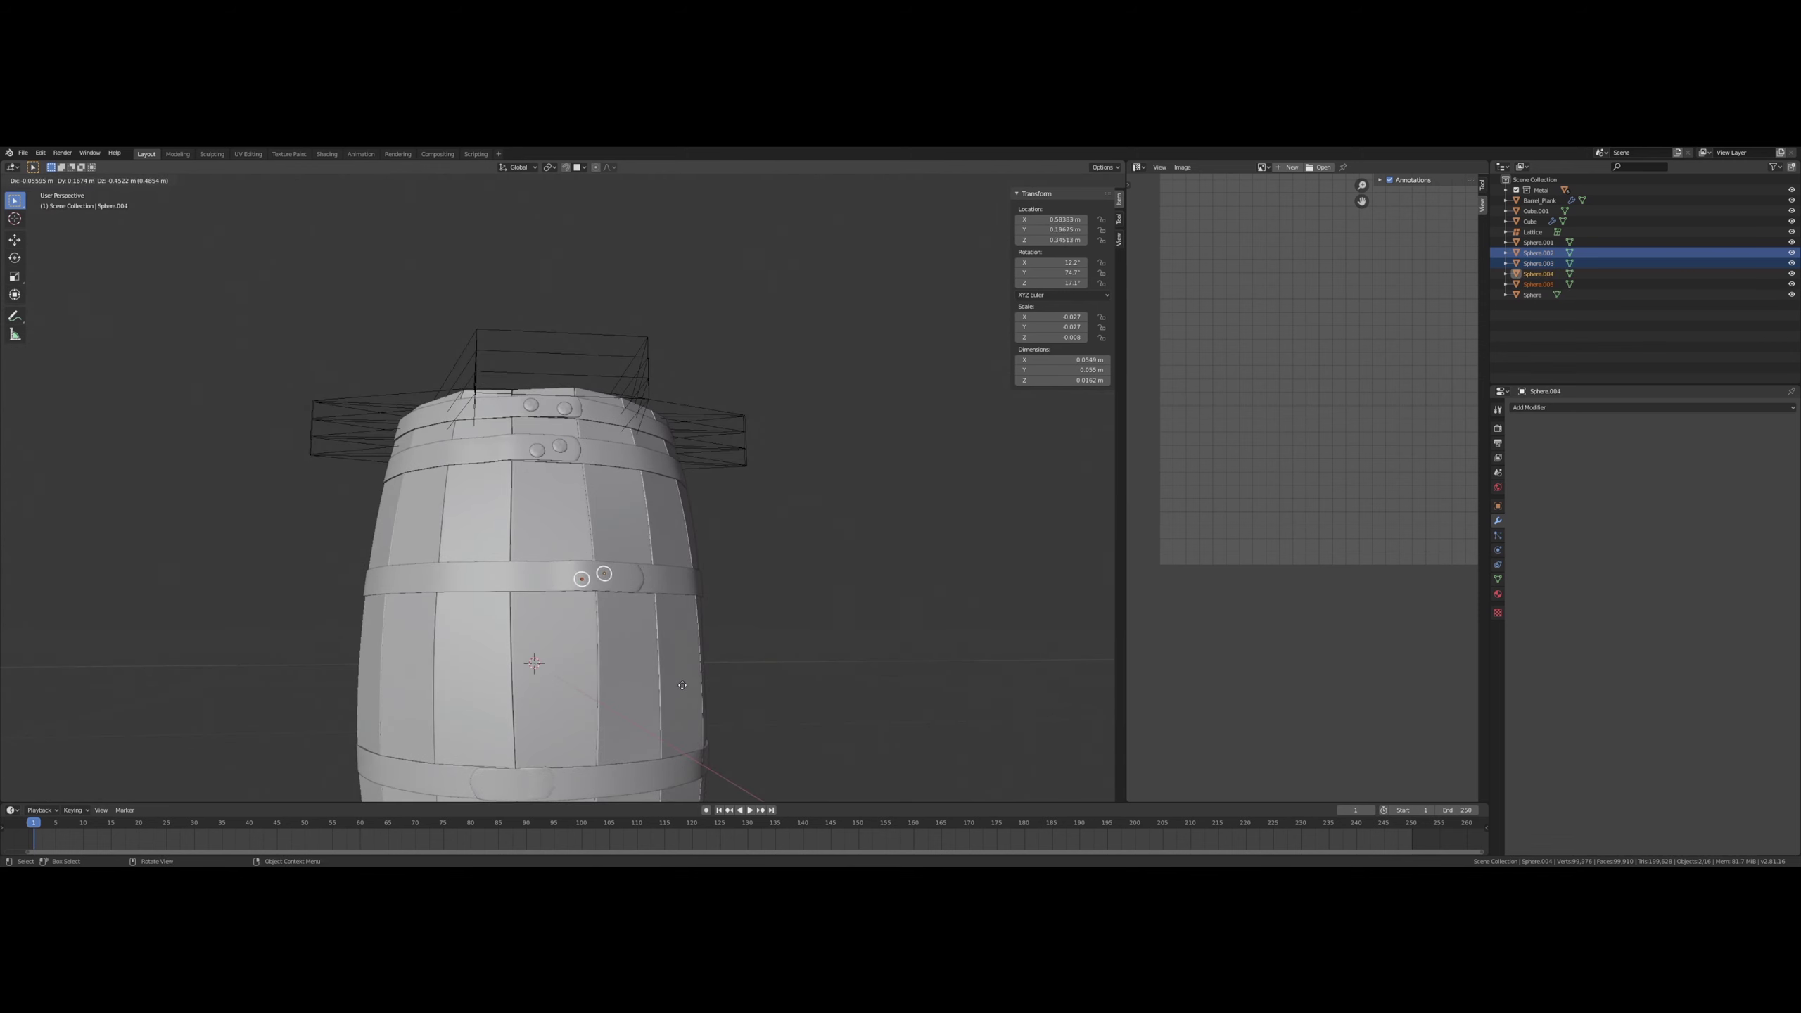
left_click(683, 686)
- Move the two duplicated rivets outward along X by about 0.1 m to bring them out to the third band's surface
middle_click_drag(671, 666, 541, 565)
key("g")
key("x")
left_click(566, 652)
scroll(659, 632, "up", 3)
scroll(622, 566, "down", 3)
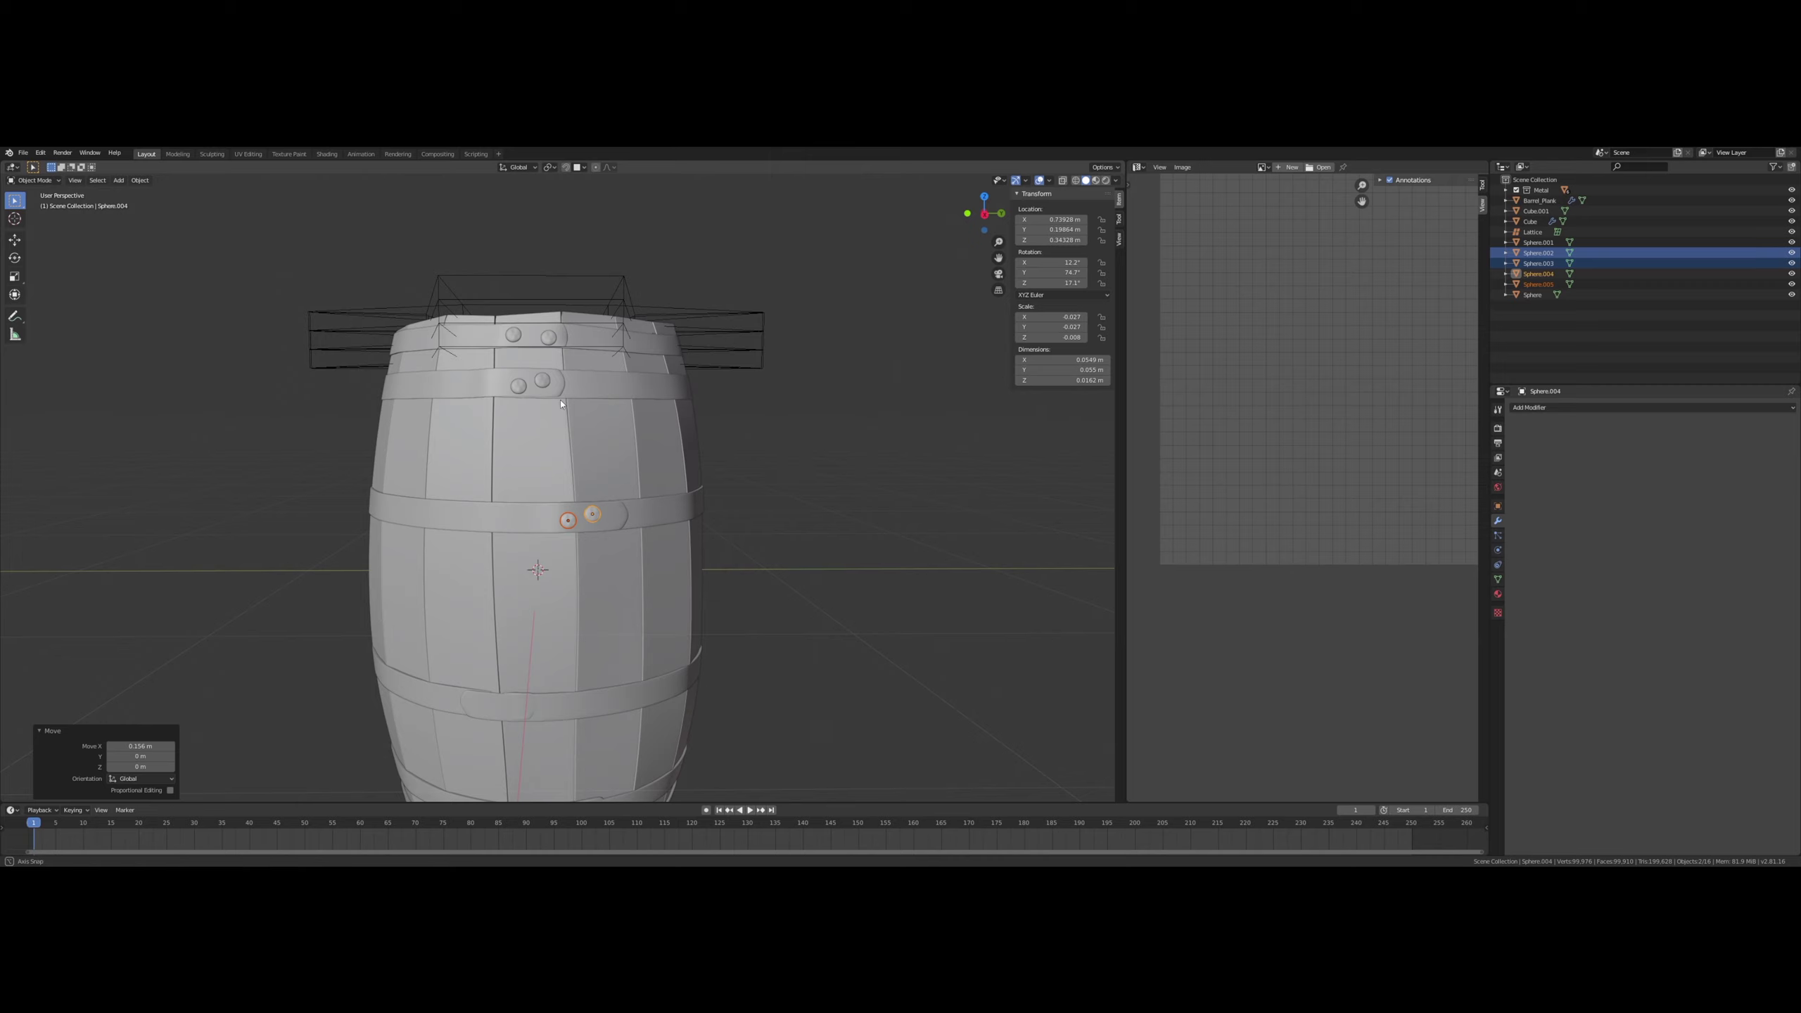
middle_click_drag(560, 403, 509, 610)
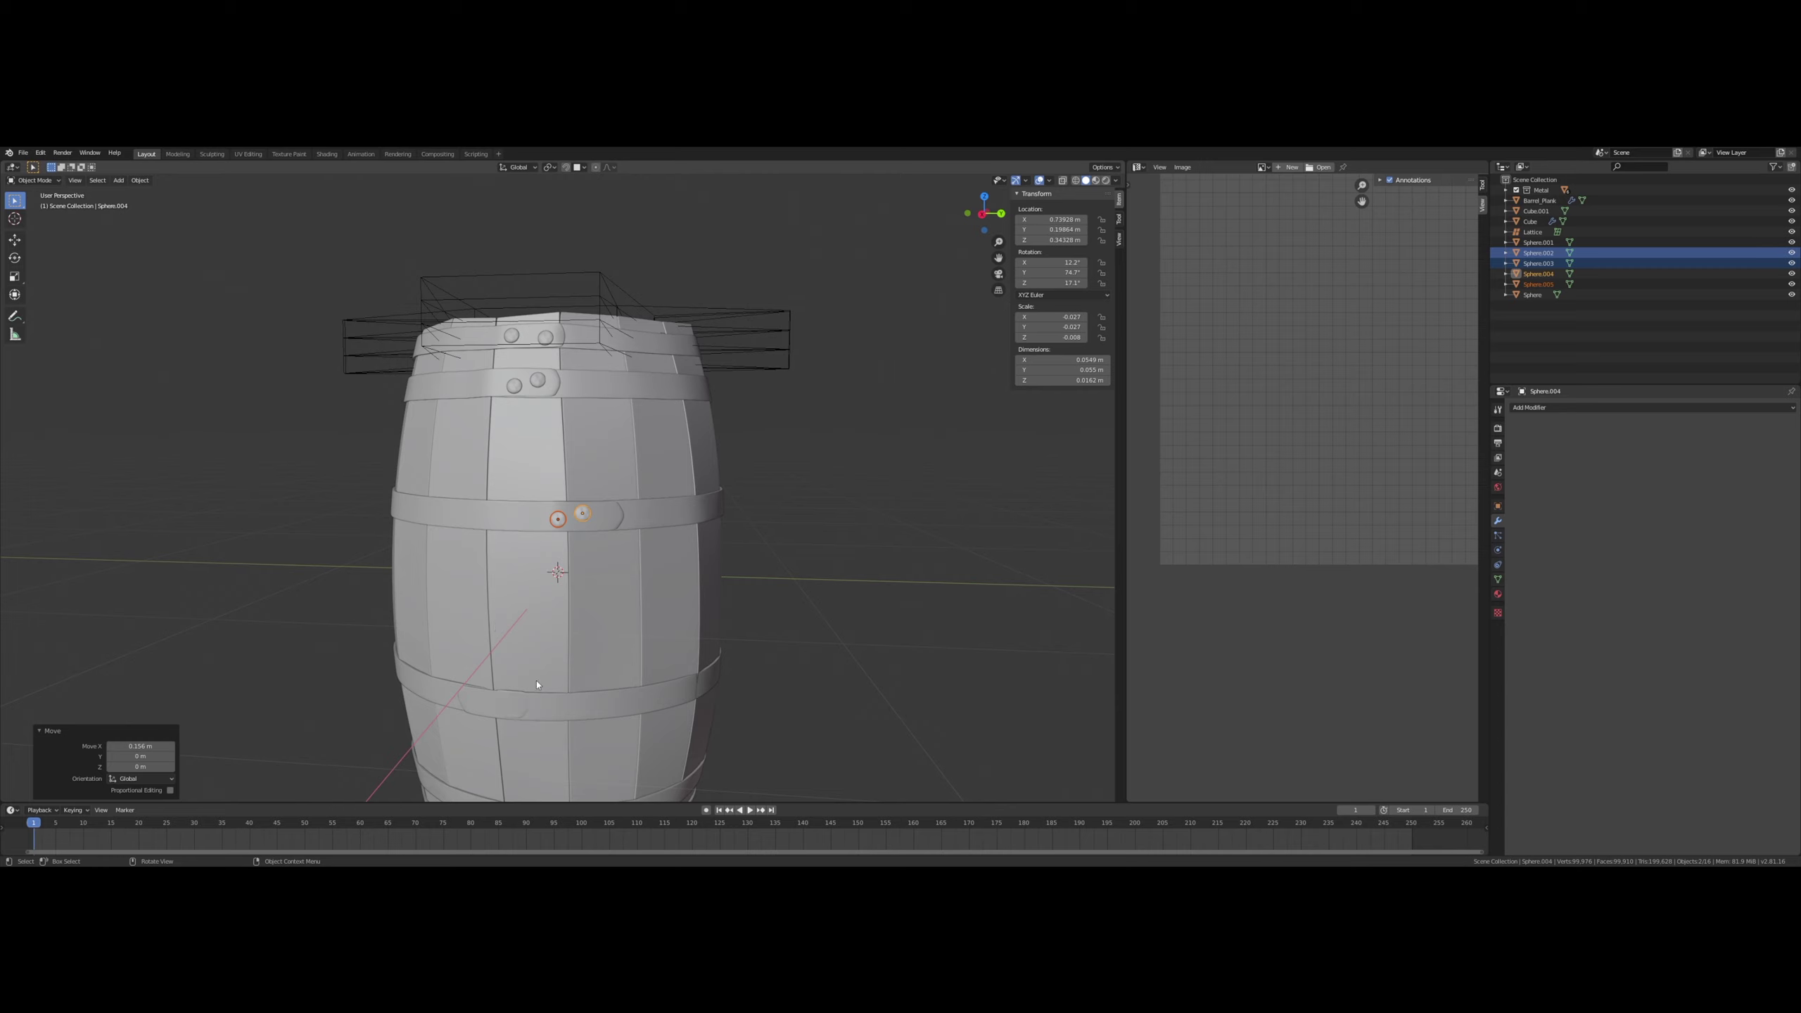
middle_click_drag(621, 564, 626, 569)
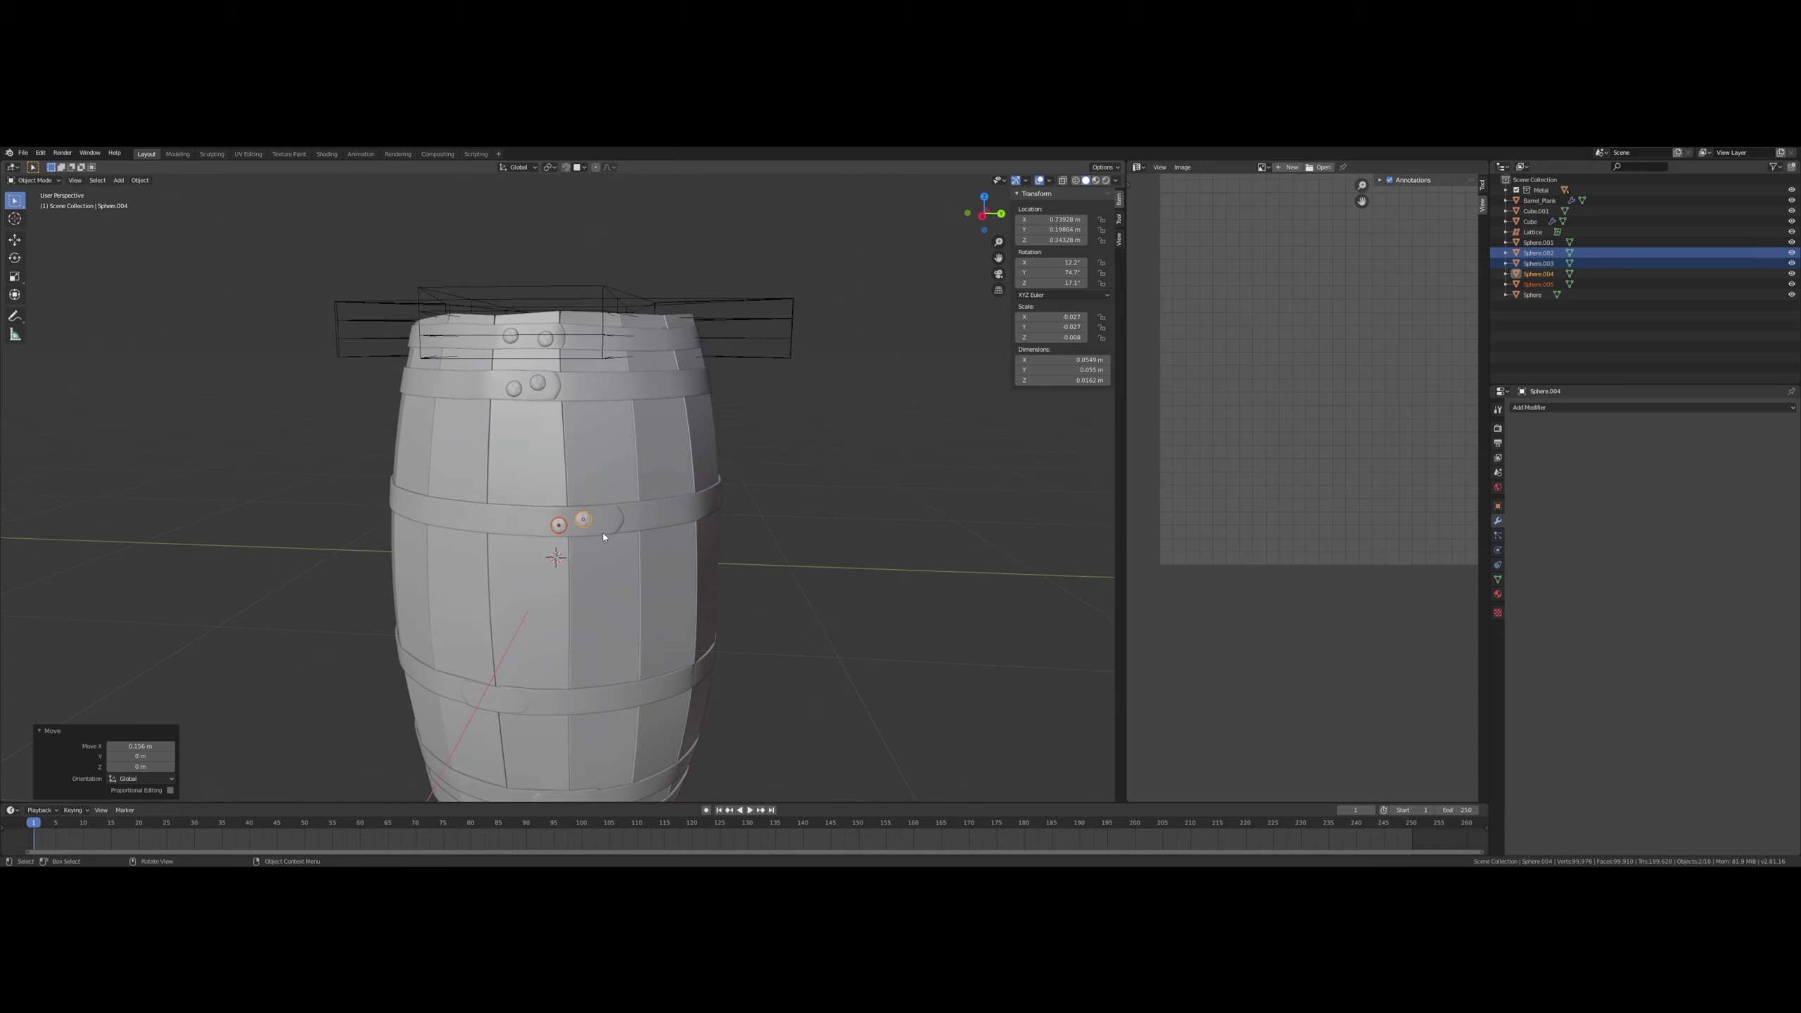